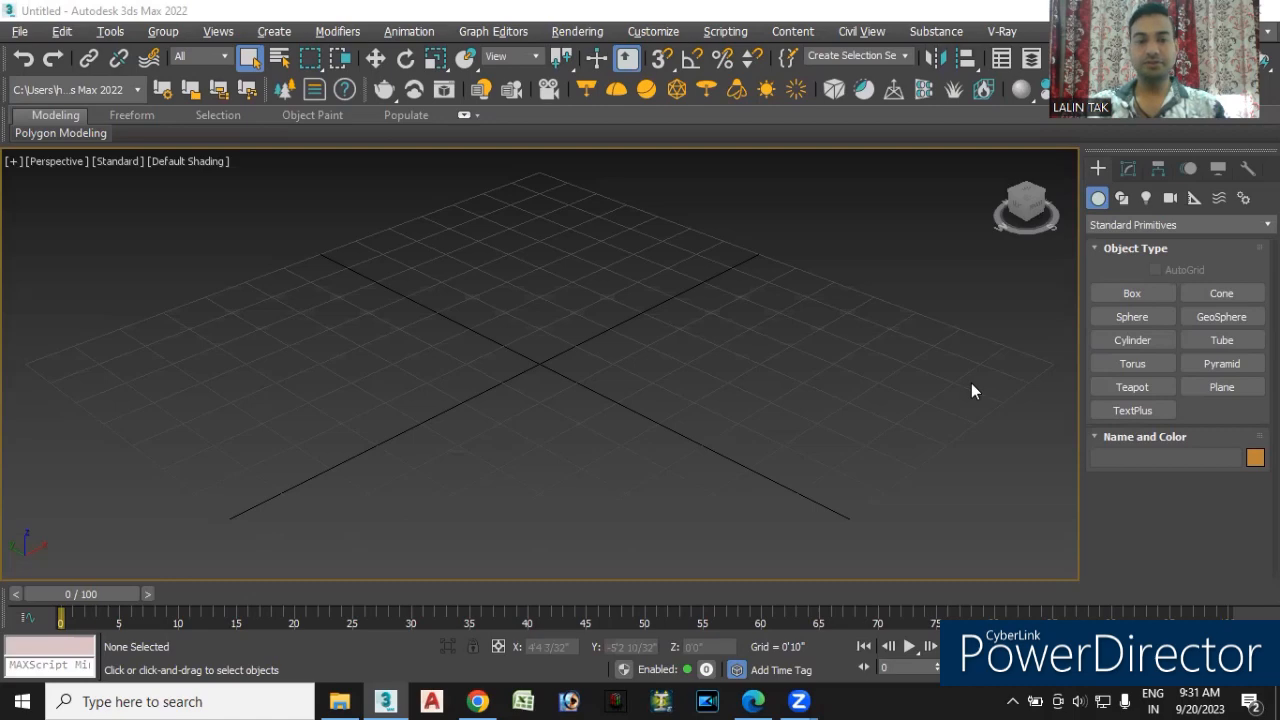
# - Read the AutoCAD import notes in the 3ds max notes PDF, and return to 3ds Max
pyautogui.click(753, 701)
pyautogui.scroll(-1, 680, 375)
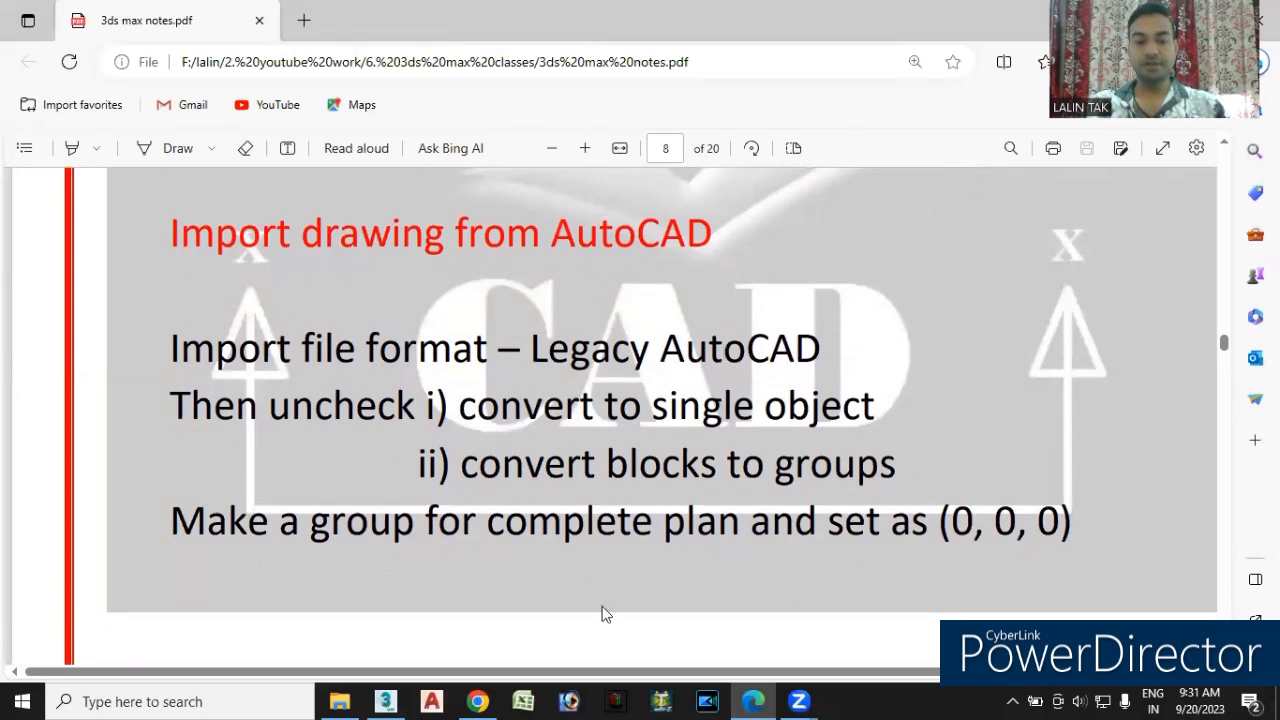
pyautogui.click(396, 694)
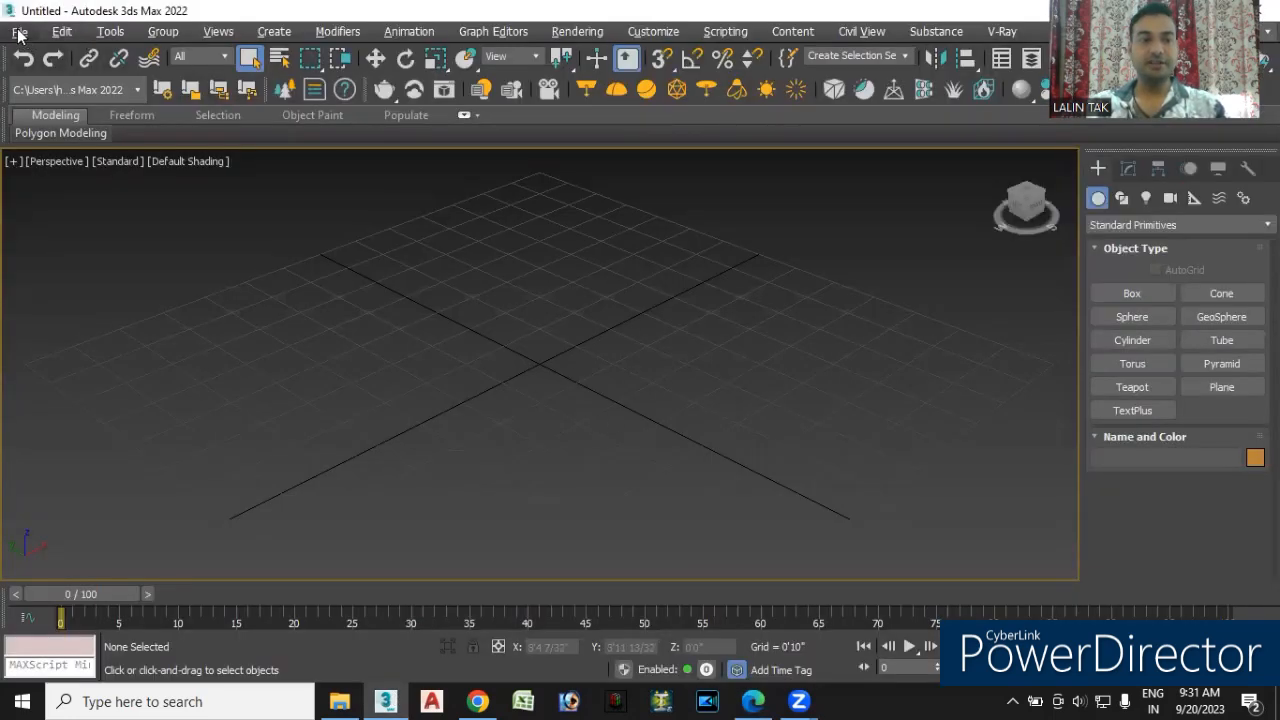
# - Start a file import and choose the home plan drawing from the AutoCAD plan folder on the Desktop
pyautogui.click(22, 36)
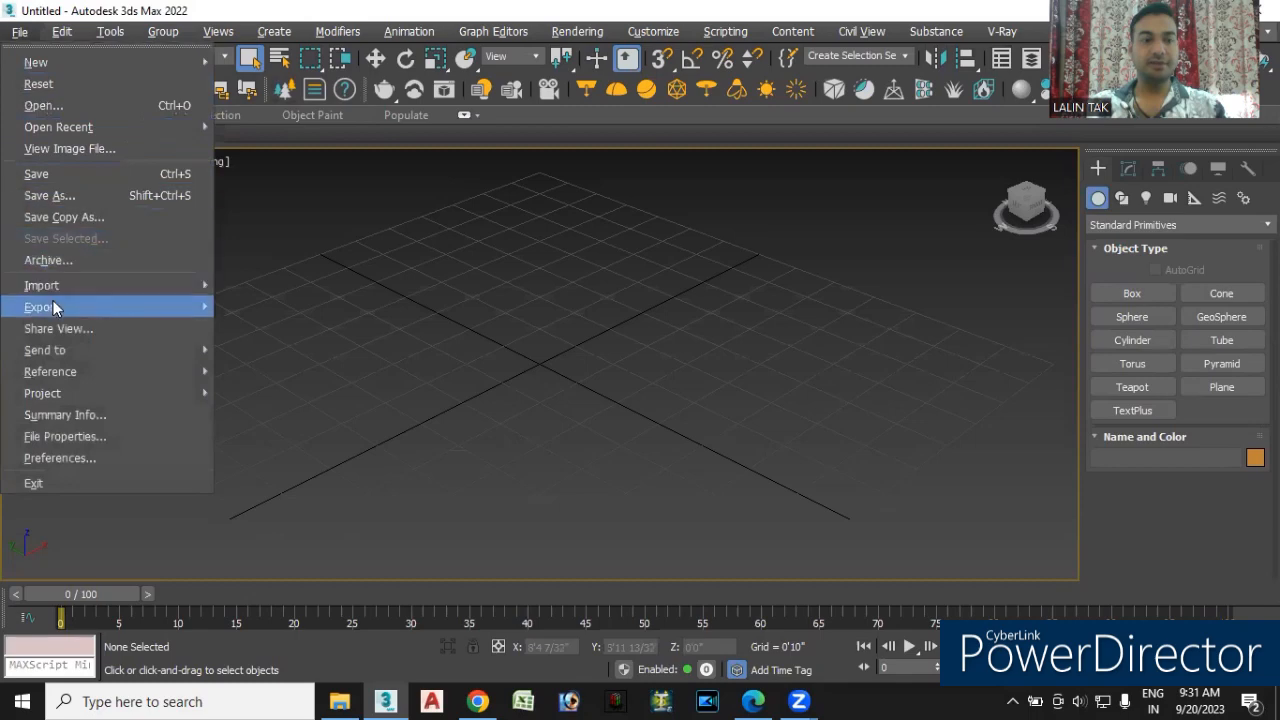
pyautogui.moveTo(103, 286)
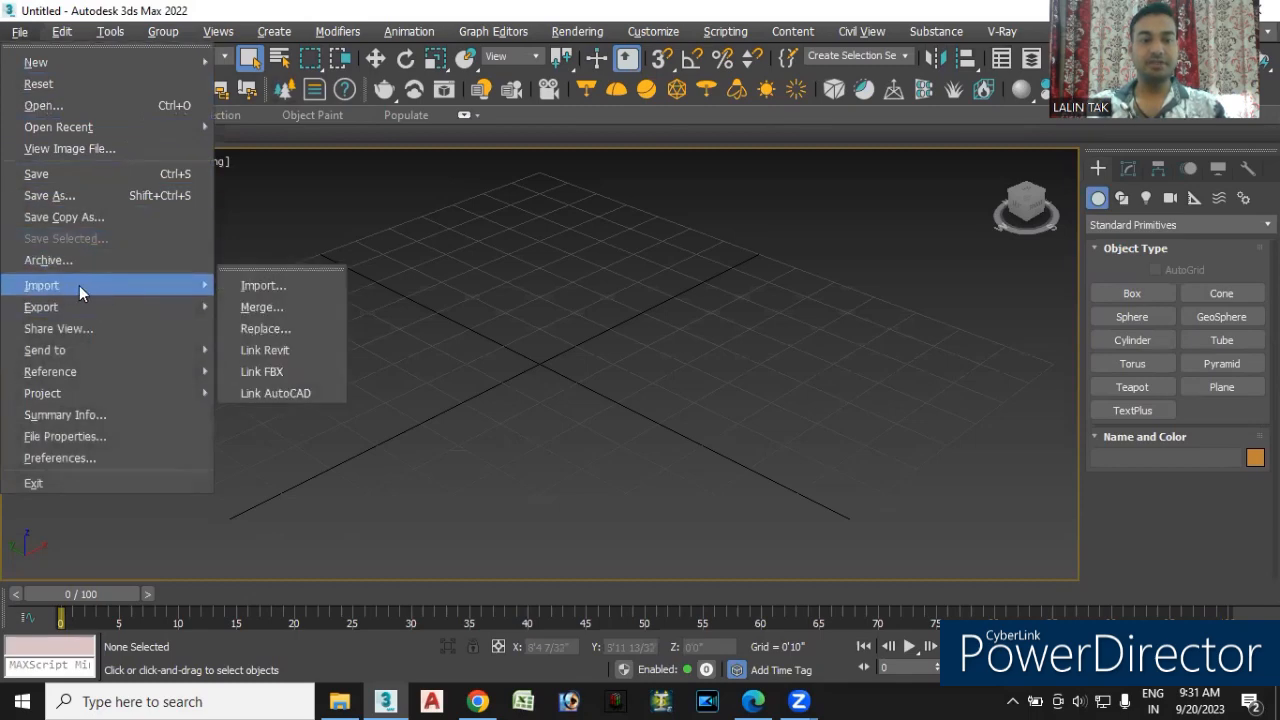
pyautogui.click(257, 287)
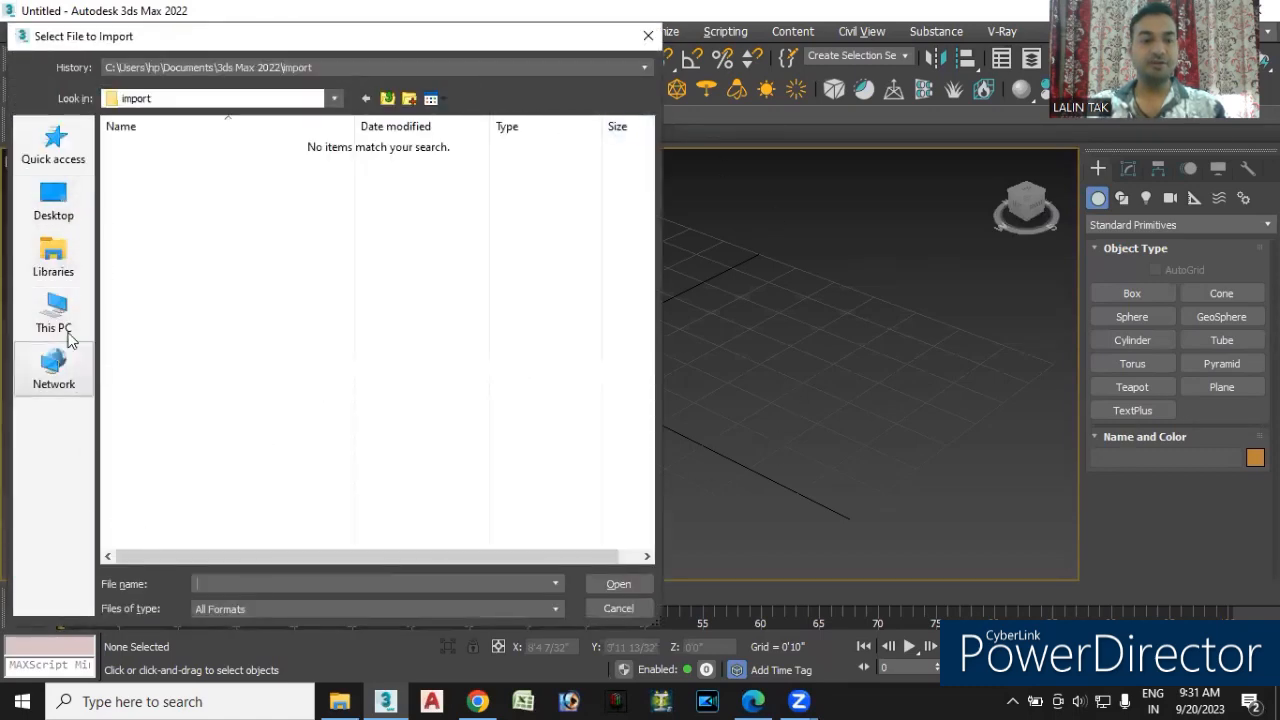
pyautogui.click(55, 210)
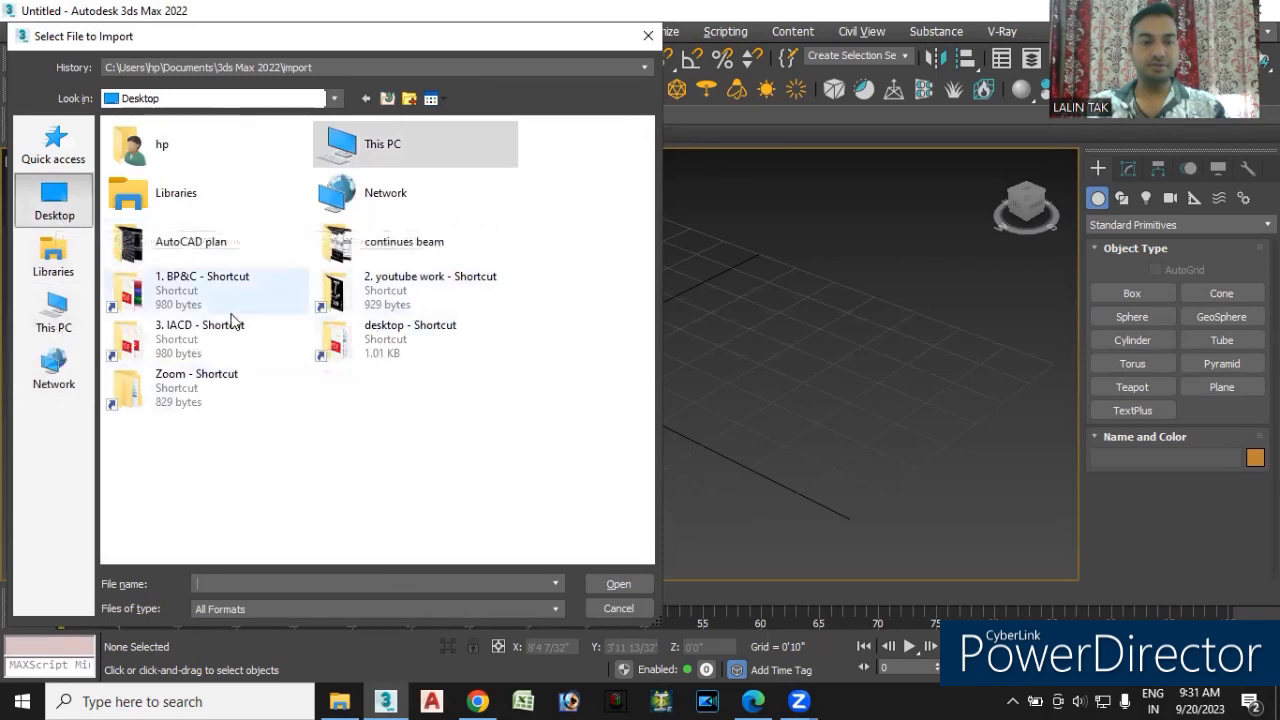
pyautogui.doubleClick(246, 251)
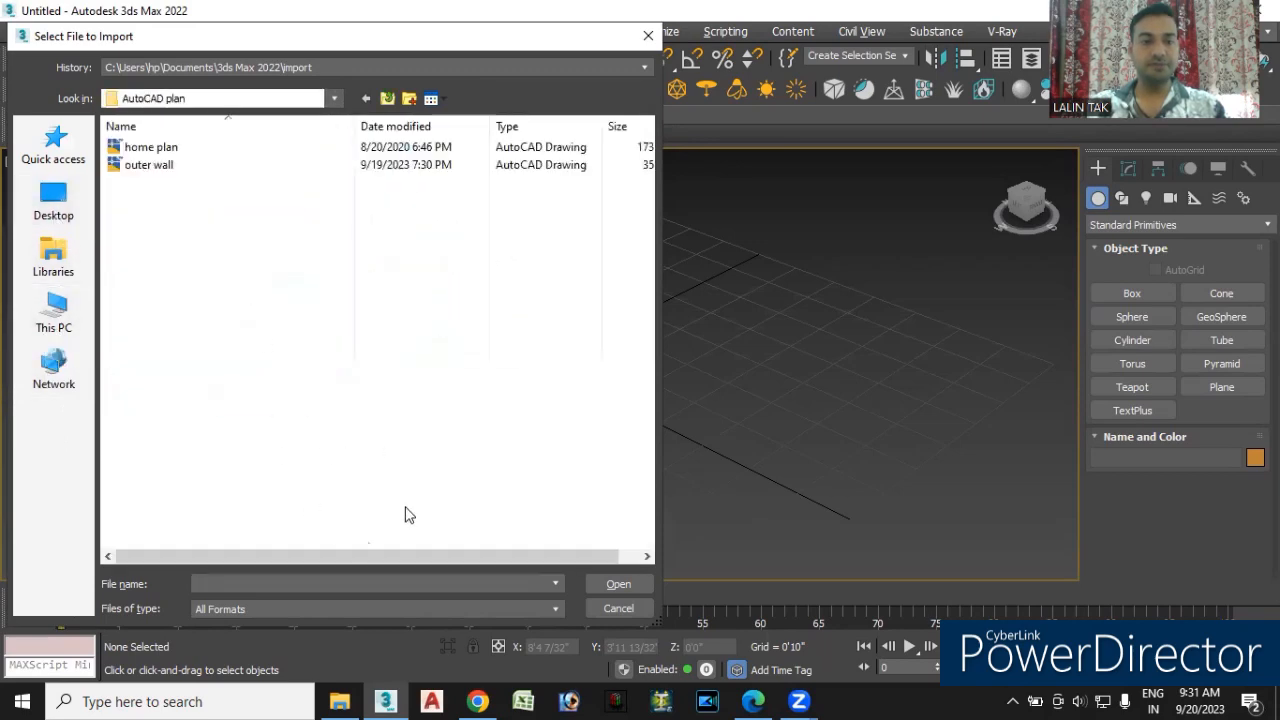
pyautogui.click(165, 150)
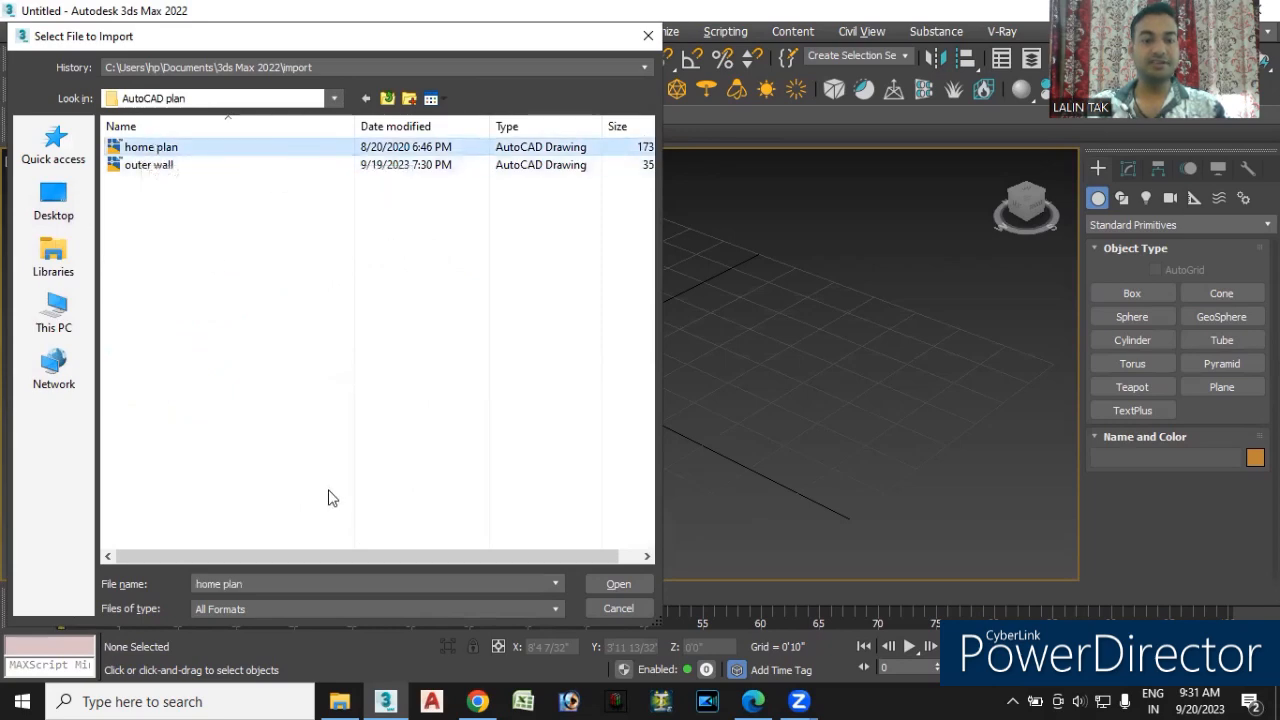
pyautogui.moveTo(345, 36); pyautogui.dragTo(411, 15)
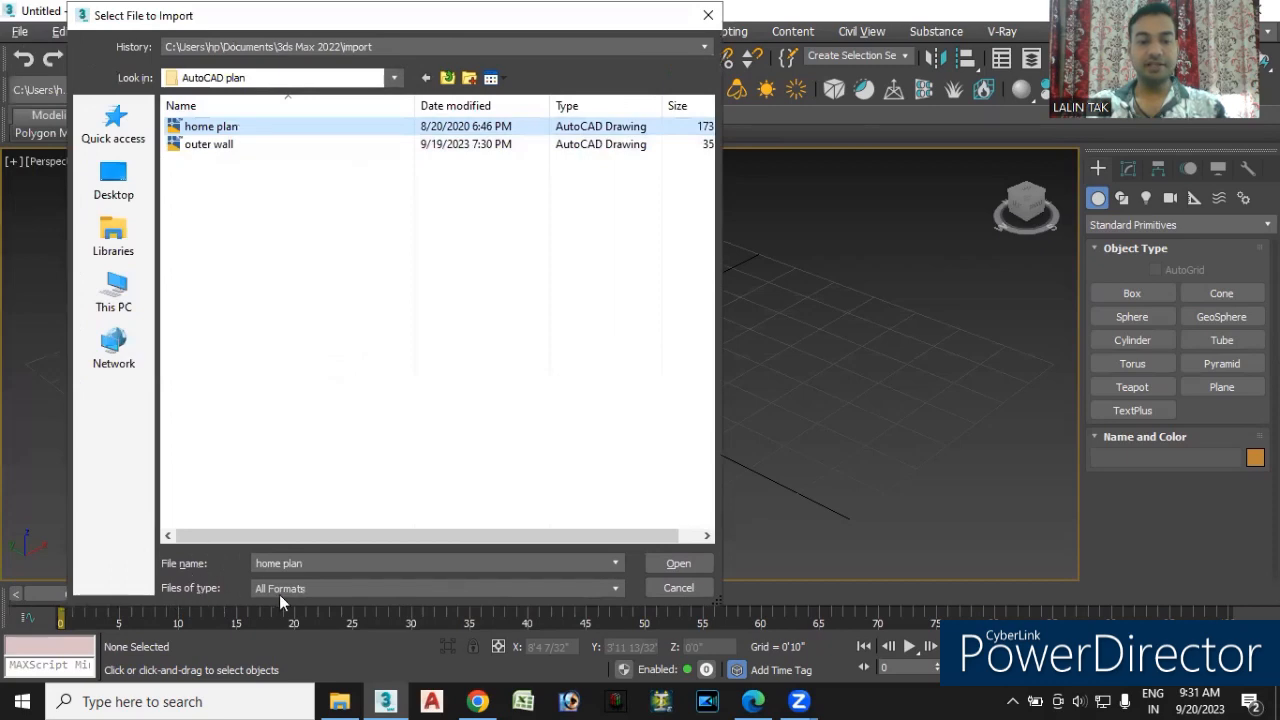
# - Open the home plan as Legacy AutoCAD (*.dwg) and have it completely replace the current scene
pyautogui.click(614, 589)
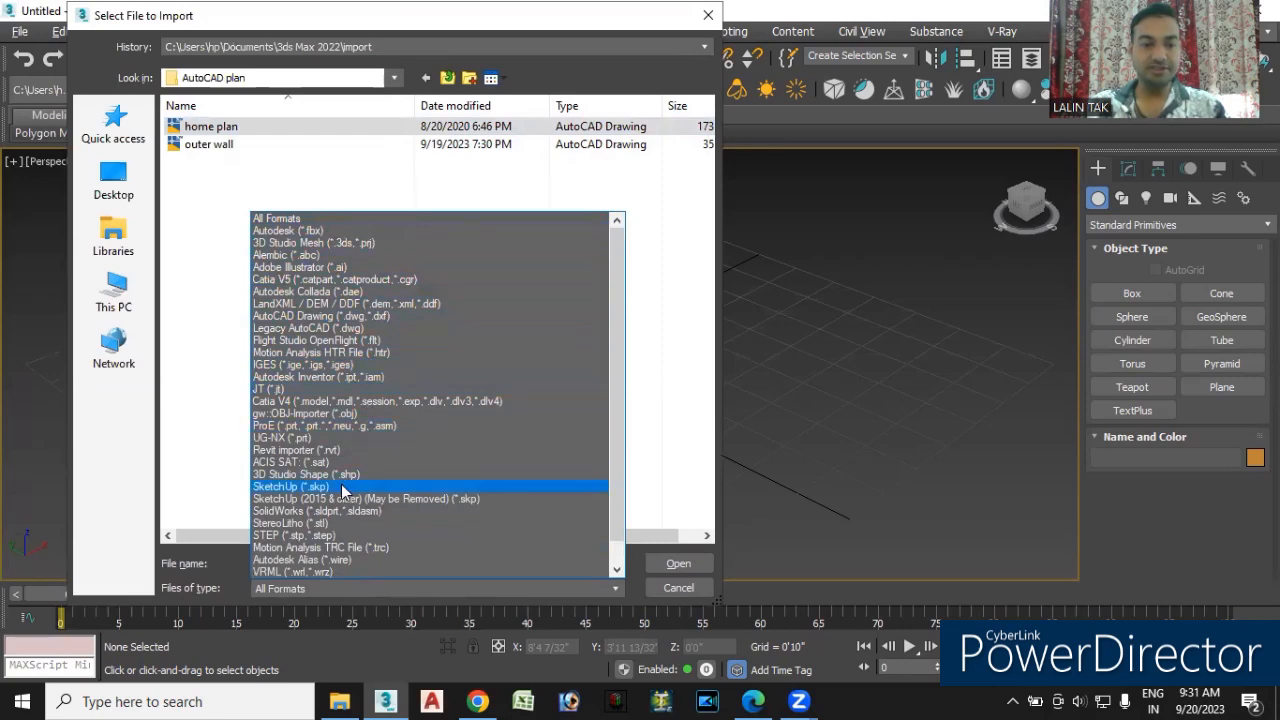
pyautogui.click(296, 330)
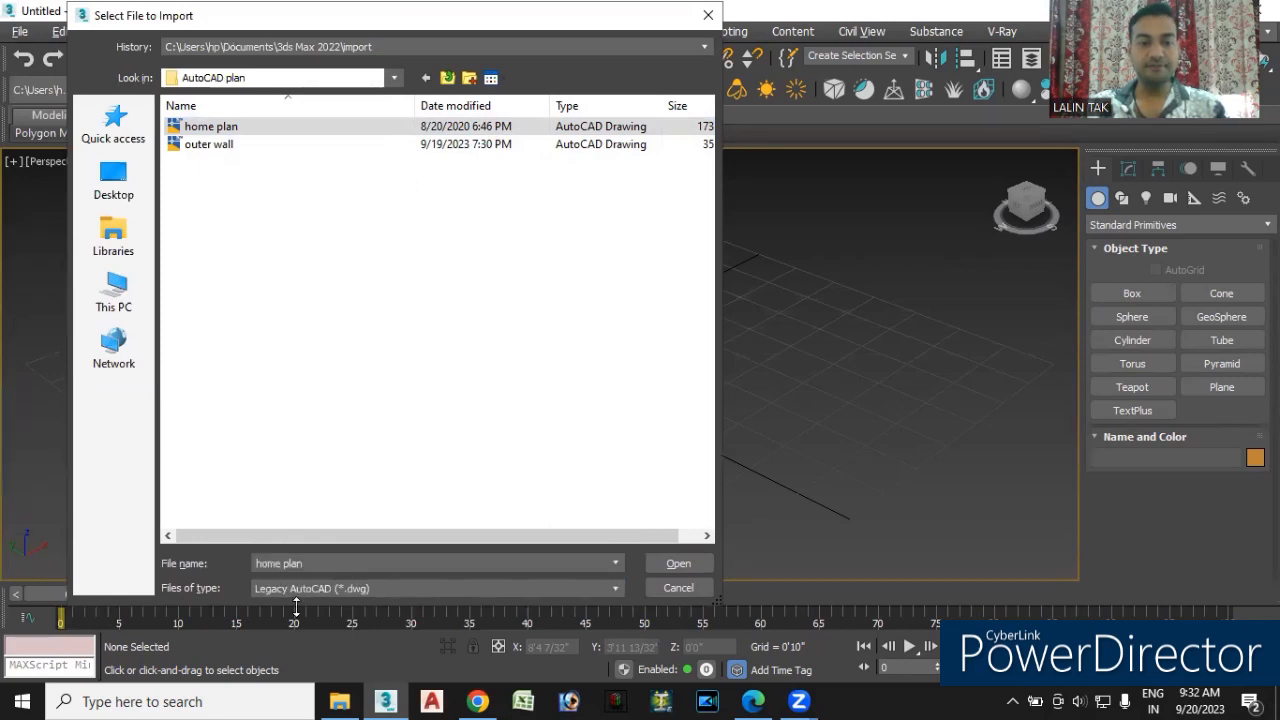
pyautogui.click(676, 564)
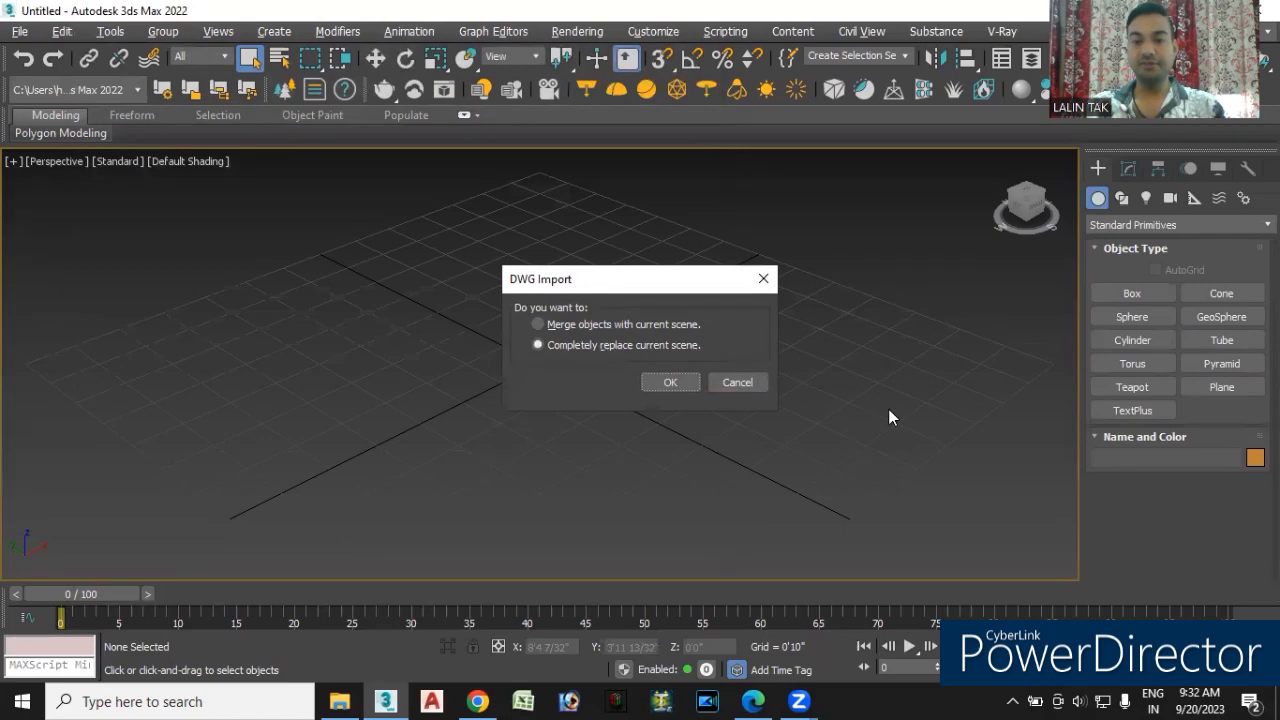
pyautogui.click(669, 383)
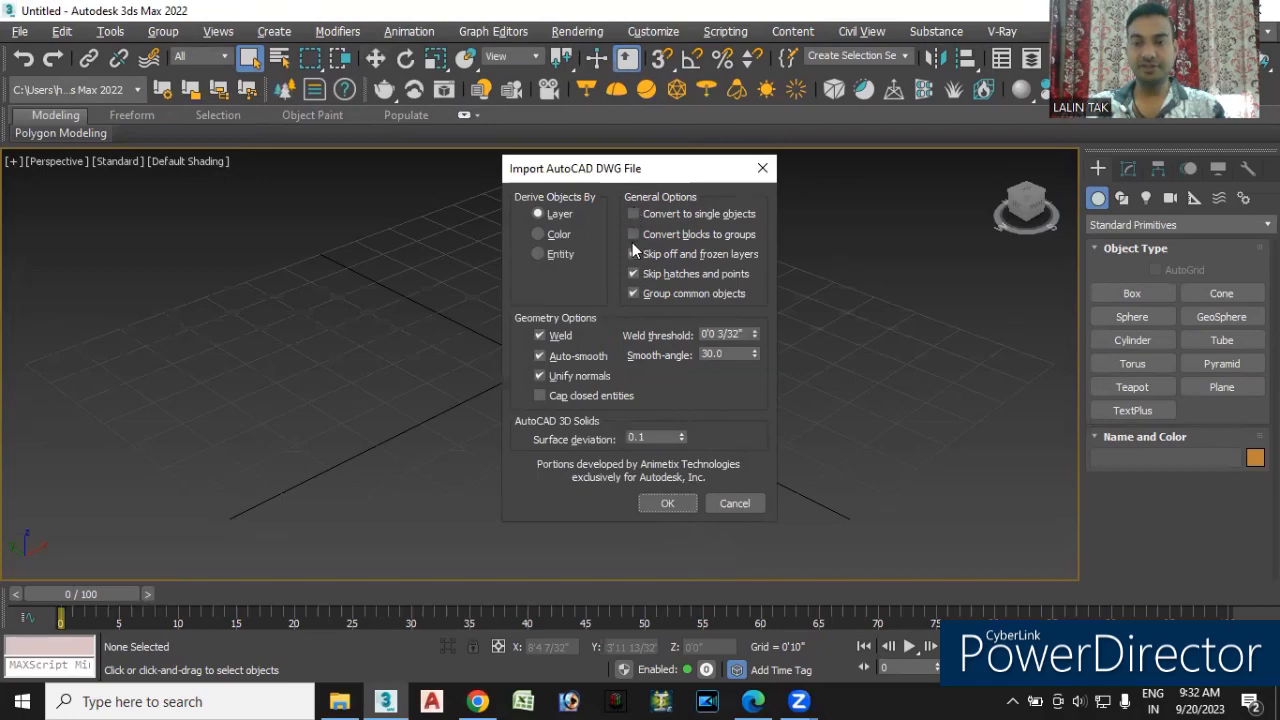
# - Import the drawing with Convert to single objects and Convert blocks to groups turned off
pyautogui.click(633, 214)
pyautogui.click(633, 234)
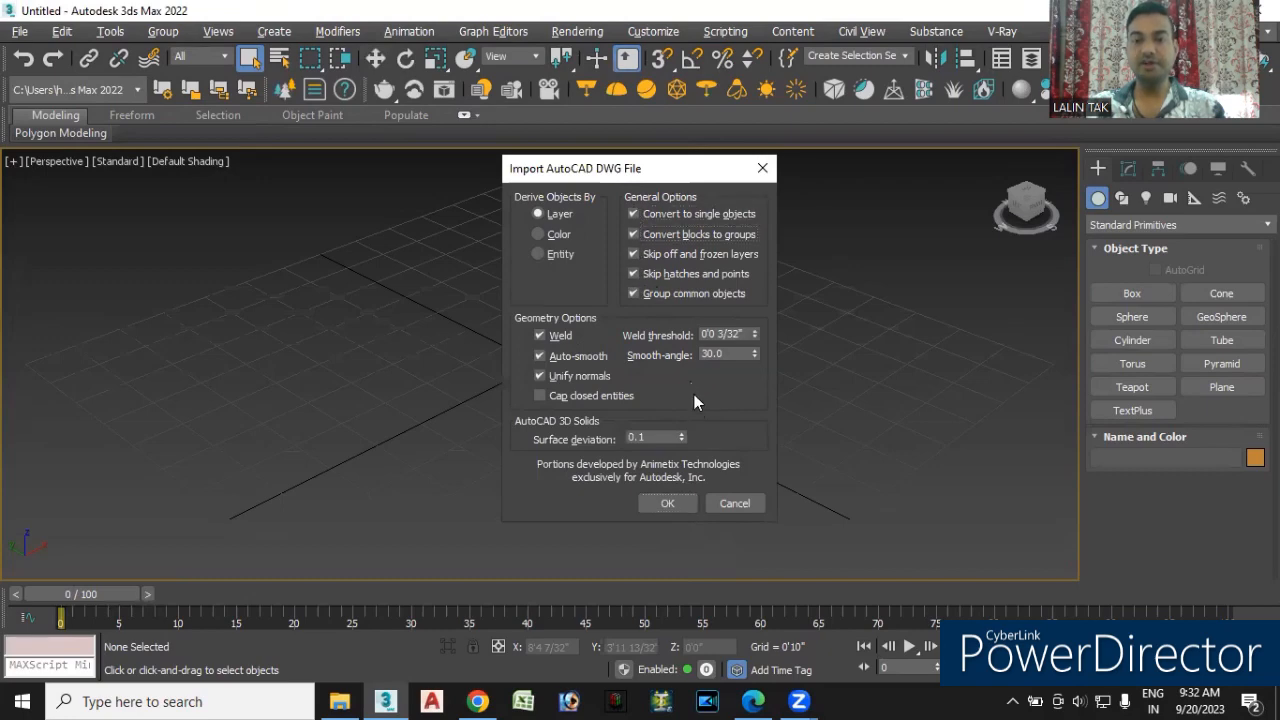
pyautogui.click(632, 214)
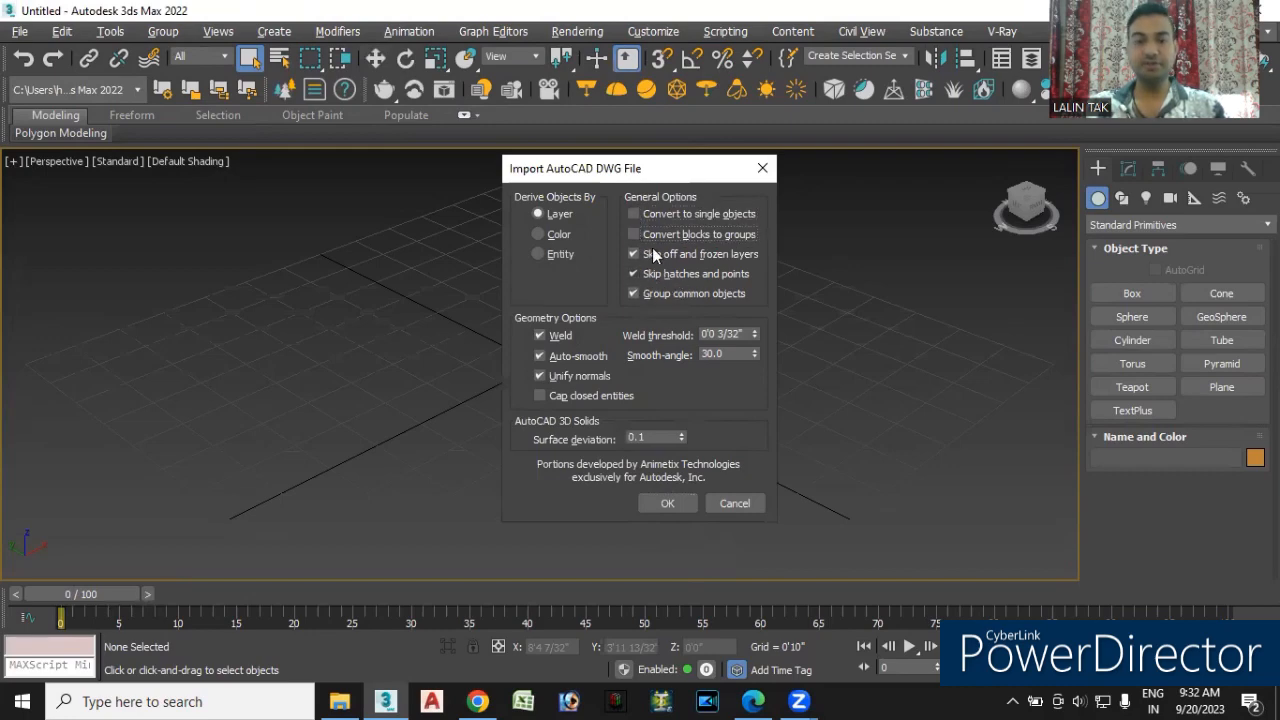
pyautogui.click(669, 505)
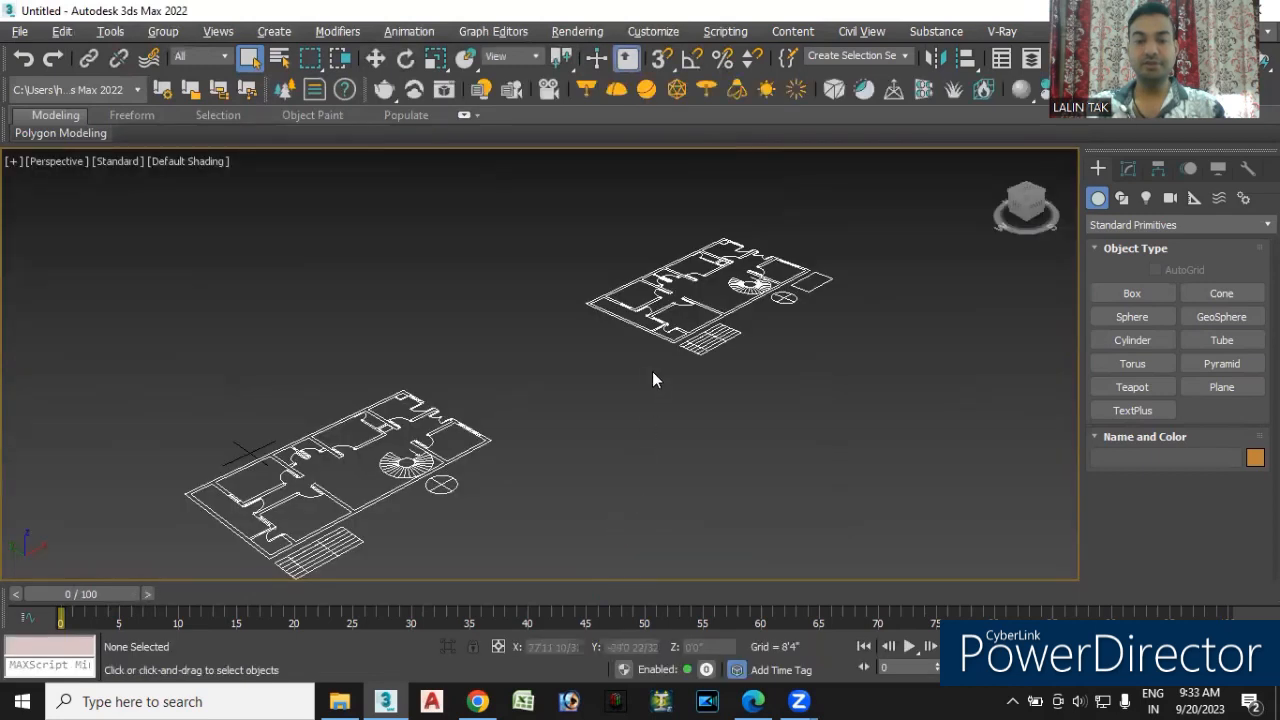
# - Switch to the Top view and frame both imported floor plans
pyautogui.scroll(-4, 652, 375)
pyautogui.scroll(5, 643, 422)
pyautogui.scroll(-3, 643, 422)
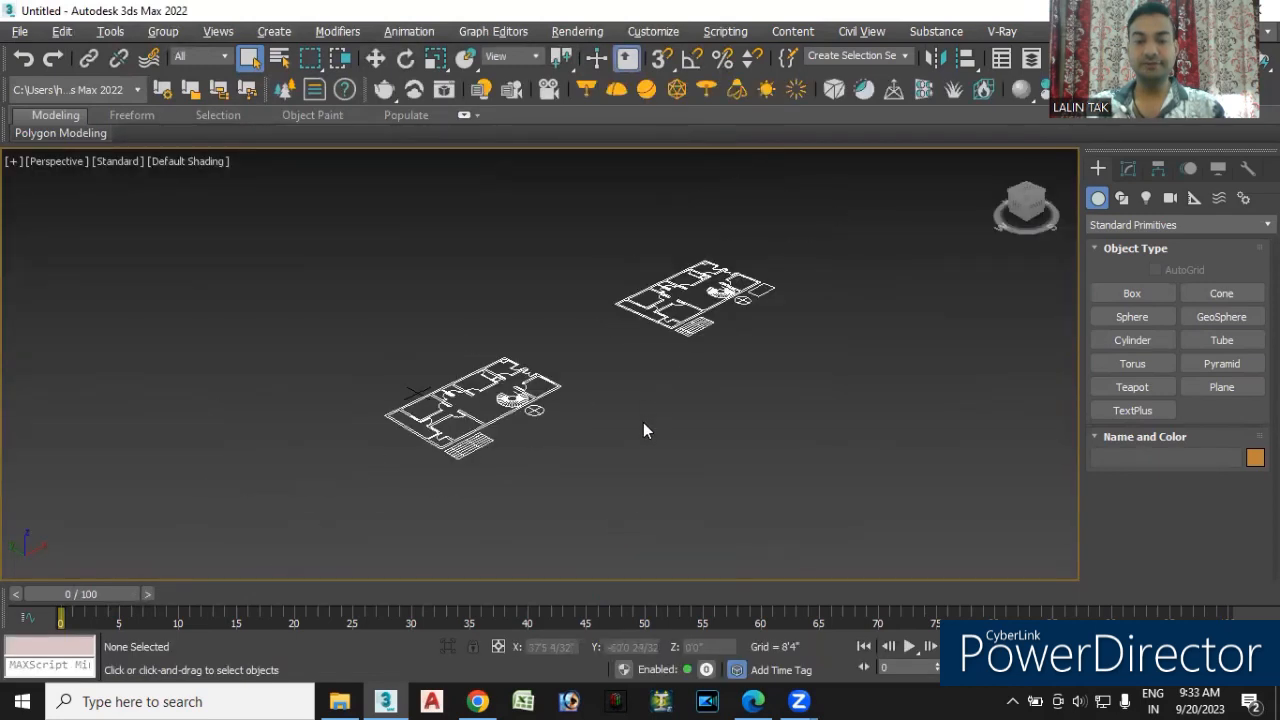
pyautogui.scroll(-2, 643, 430)
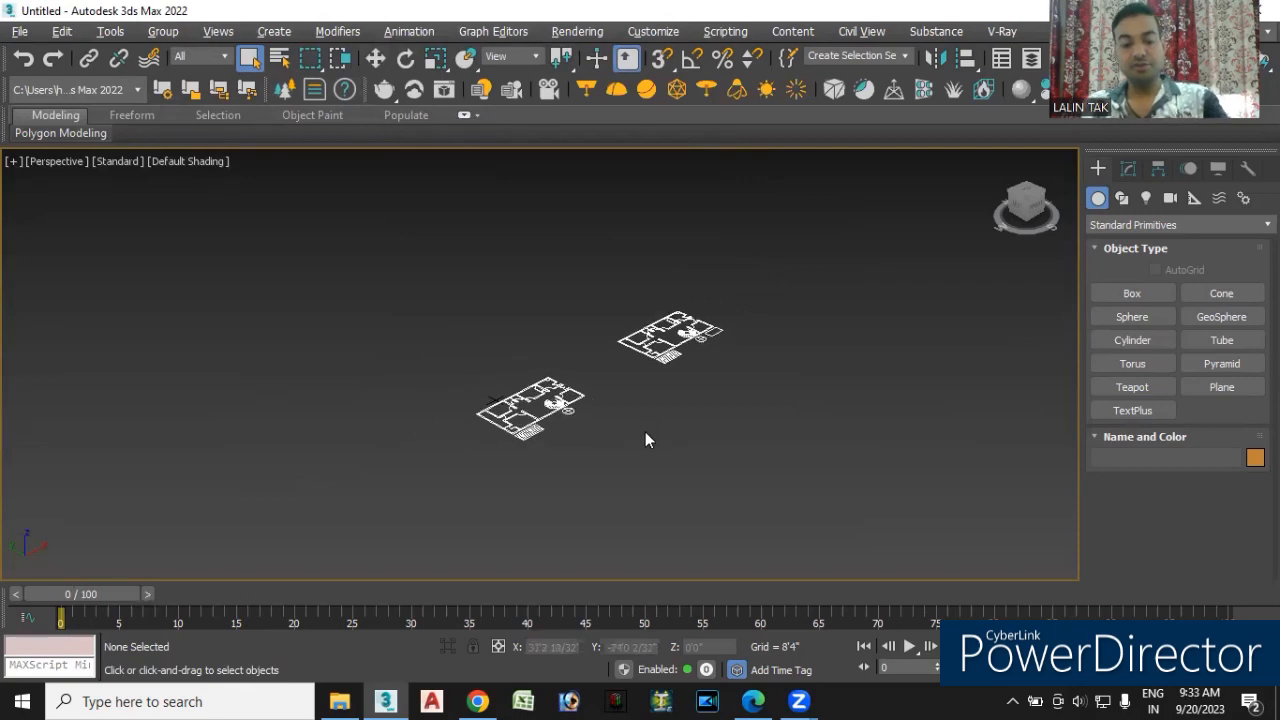
pyautogui.press('t')
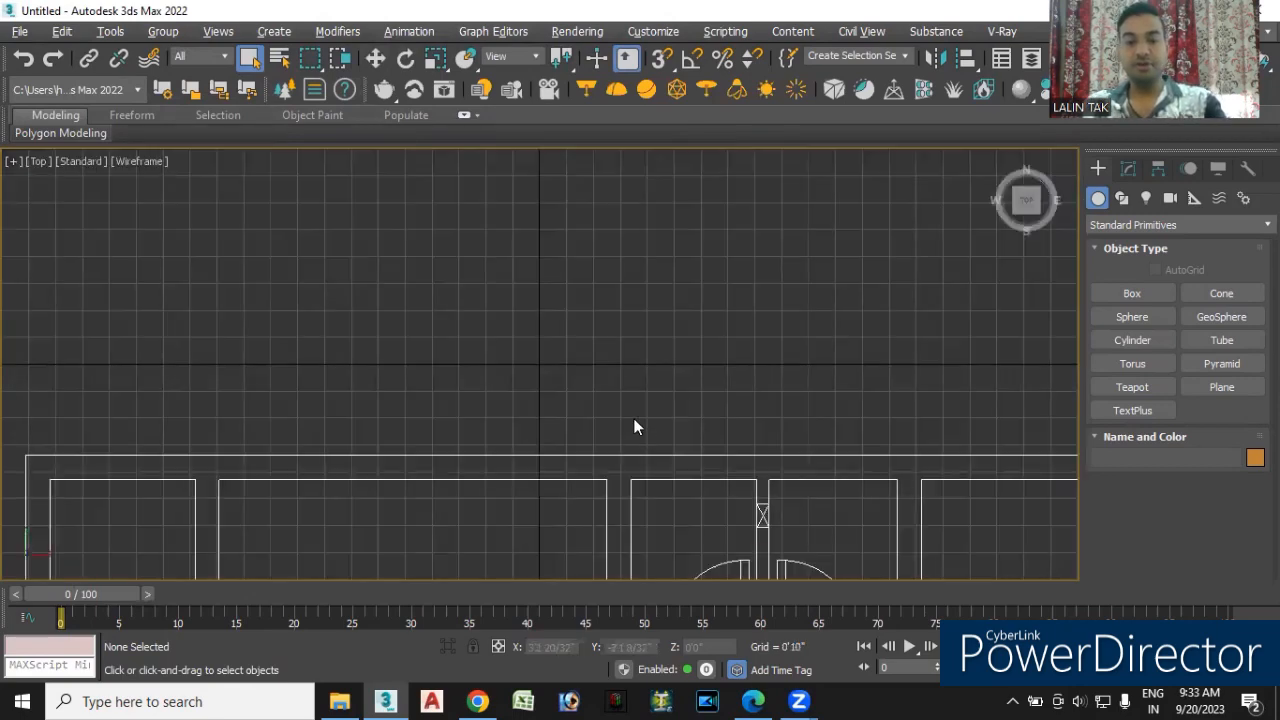
pyautogui.scroll(-4, 598, 368)
pyautogui.scroll(3, 665, 410)
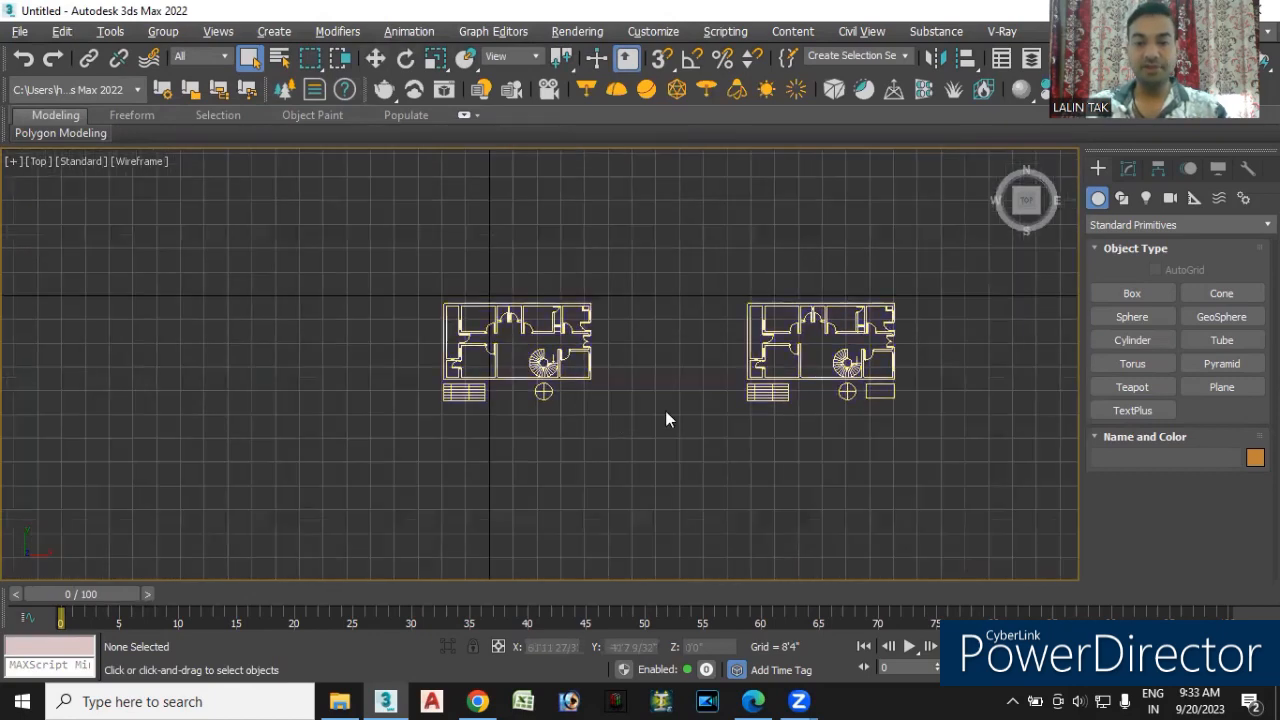
pyautogui.moveTo(665, 407); pyautogui.dragTo(545, 412, button='middle')
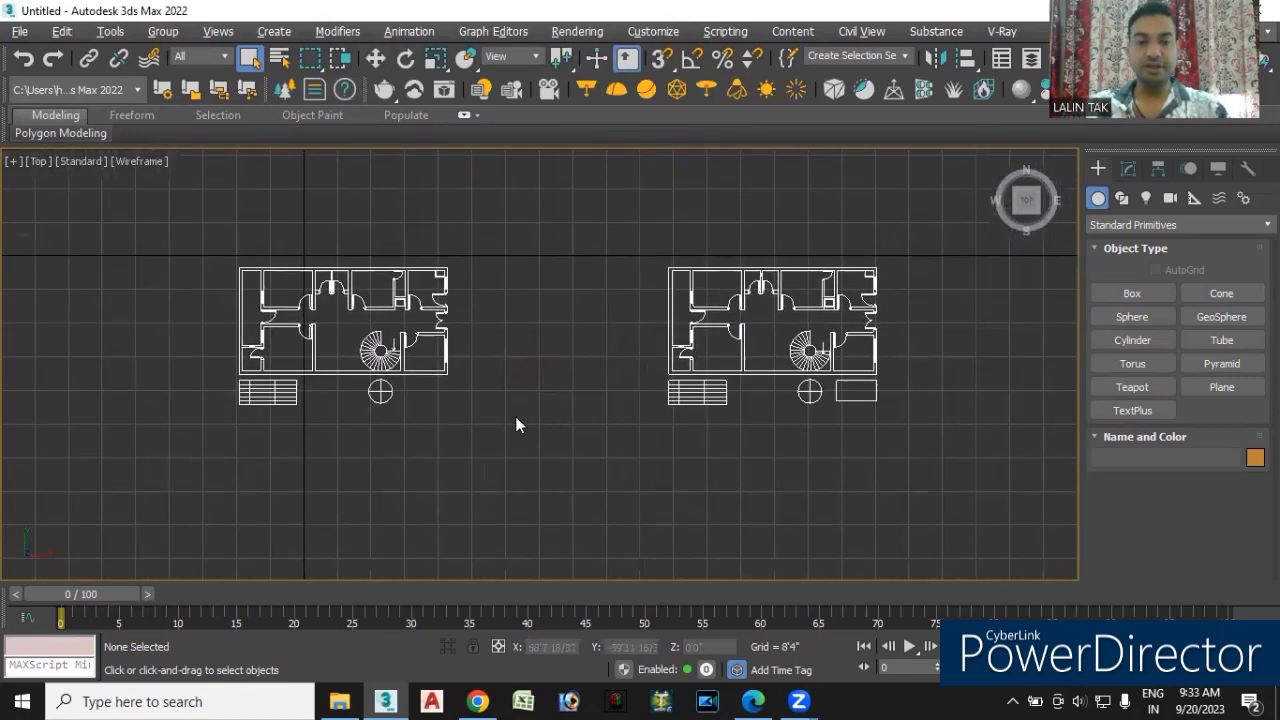
# - Select the imported plan group and move it along the X axis to about X 60'3"
pyautogui.click(445, 358)
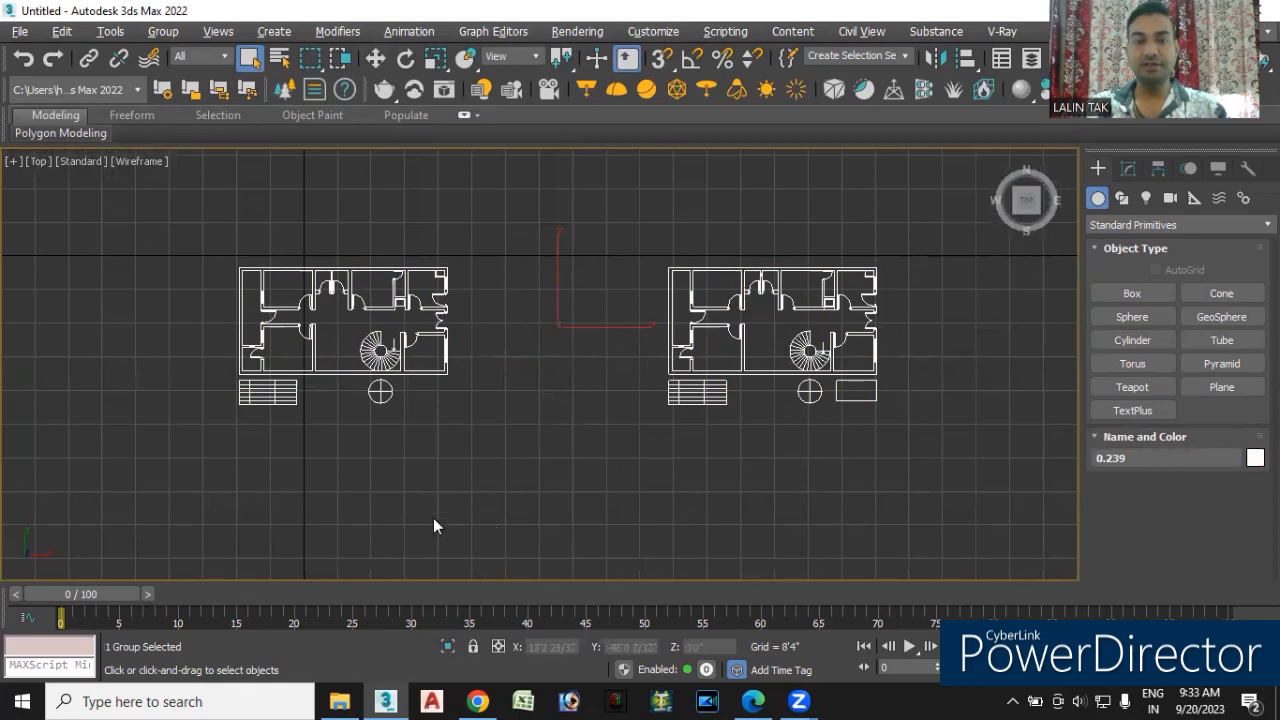
pyautogui.click(376, 58)
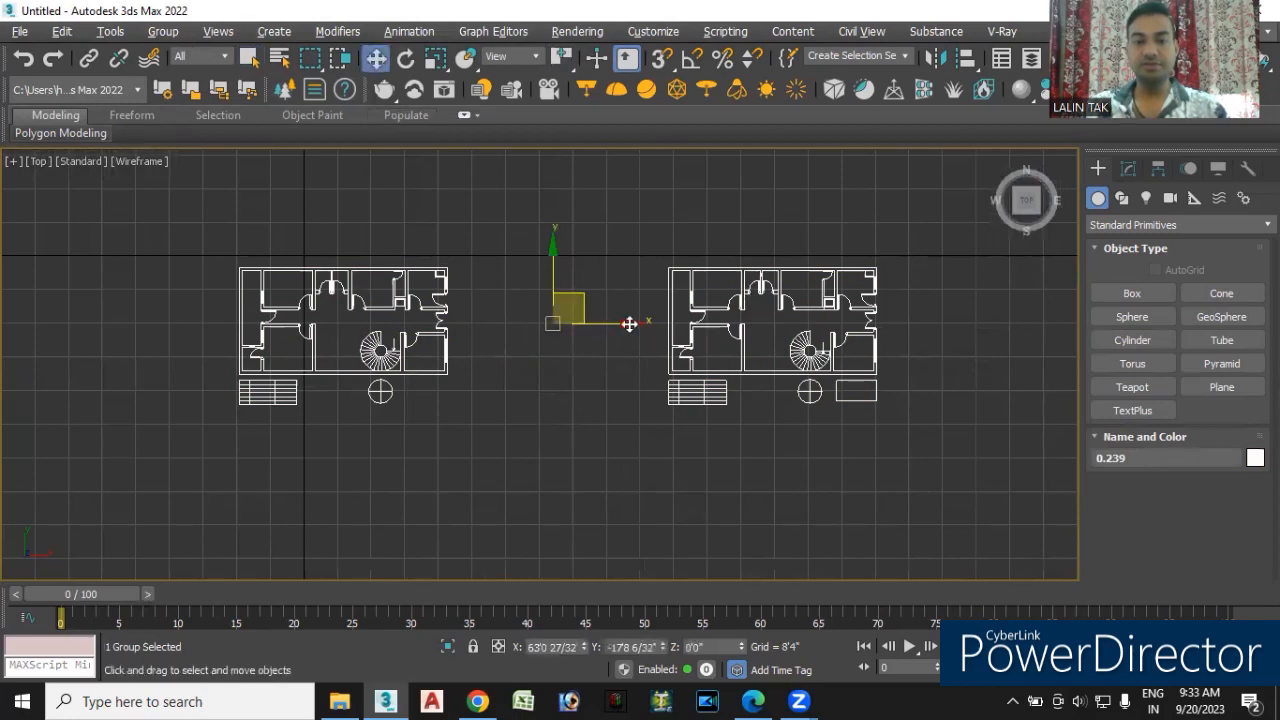
pyautogui.moveTo(620, 321)
pyautogui.mouseDown()
pyautogui.moveTo(399, 321)
pyautogui.moveTo(643, 322)
pyautogui.mouseUp()
pyautogui.moveTo(558, 333); pyautogui.dragTo(522, 333)
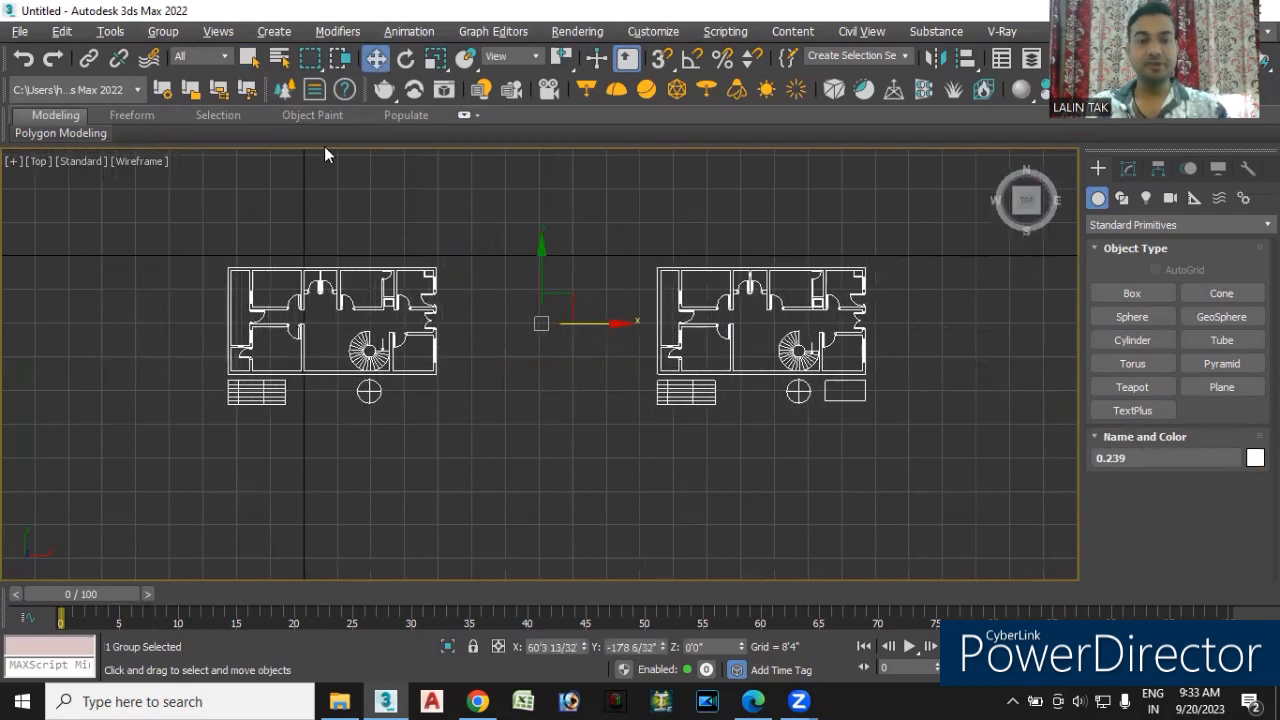
# - Ungroup the imported plans and clear the selection
pyautogui.click(164, 31)
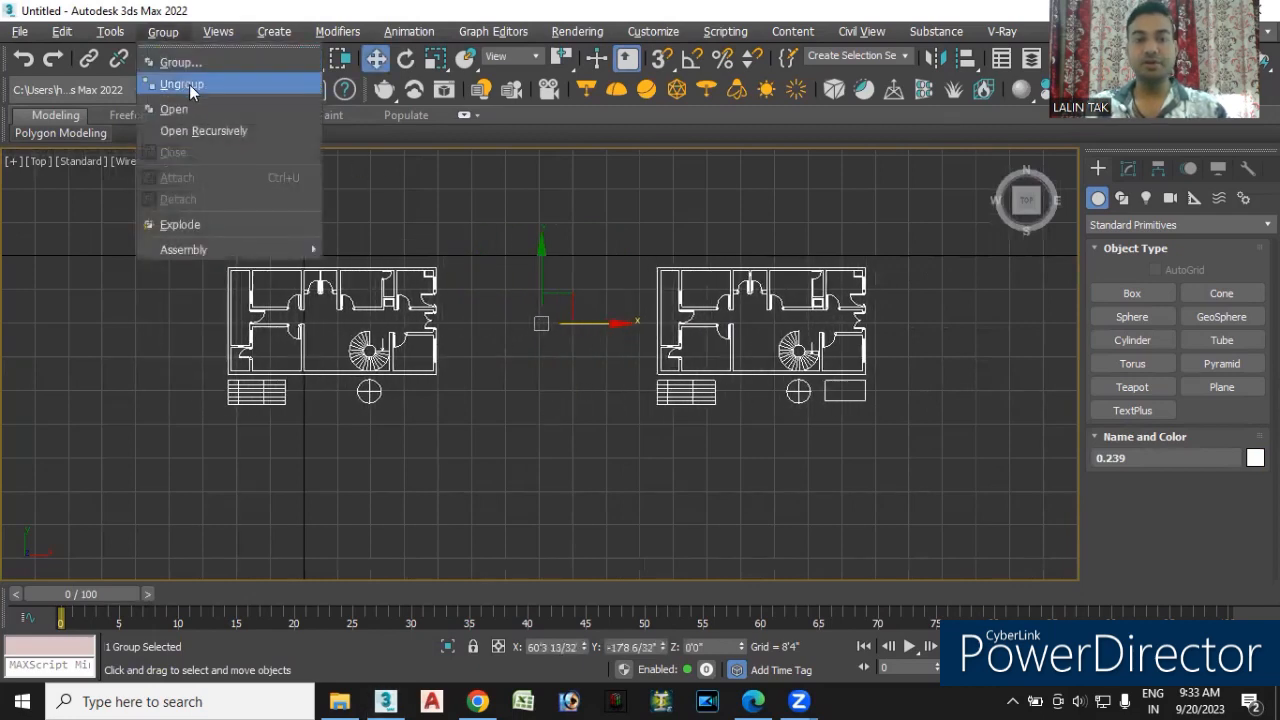
pyautogui.click(189, 84)
pyautogui.click(469, 351)
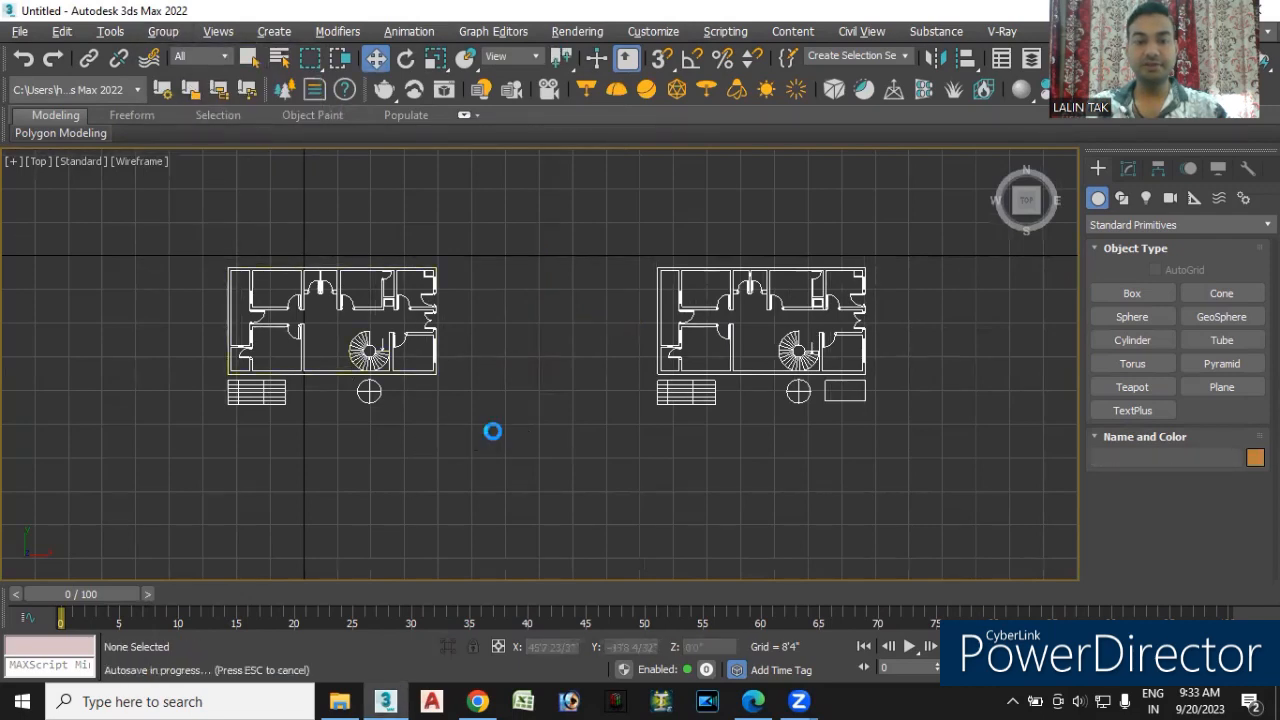
# - Delete the right-hand copy of the floor plan together with the symbols beneath it
pyautogui.moveTo(778, 471); pyautogui.dragTo(892, 495)
pyautogui.press('Delete')
pyautogui.scroll(5, 266, 415)
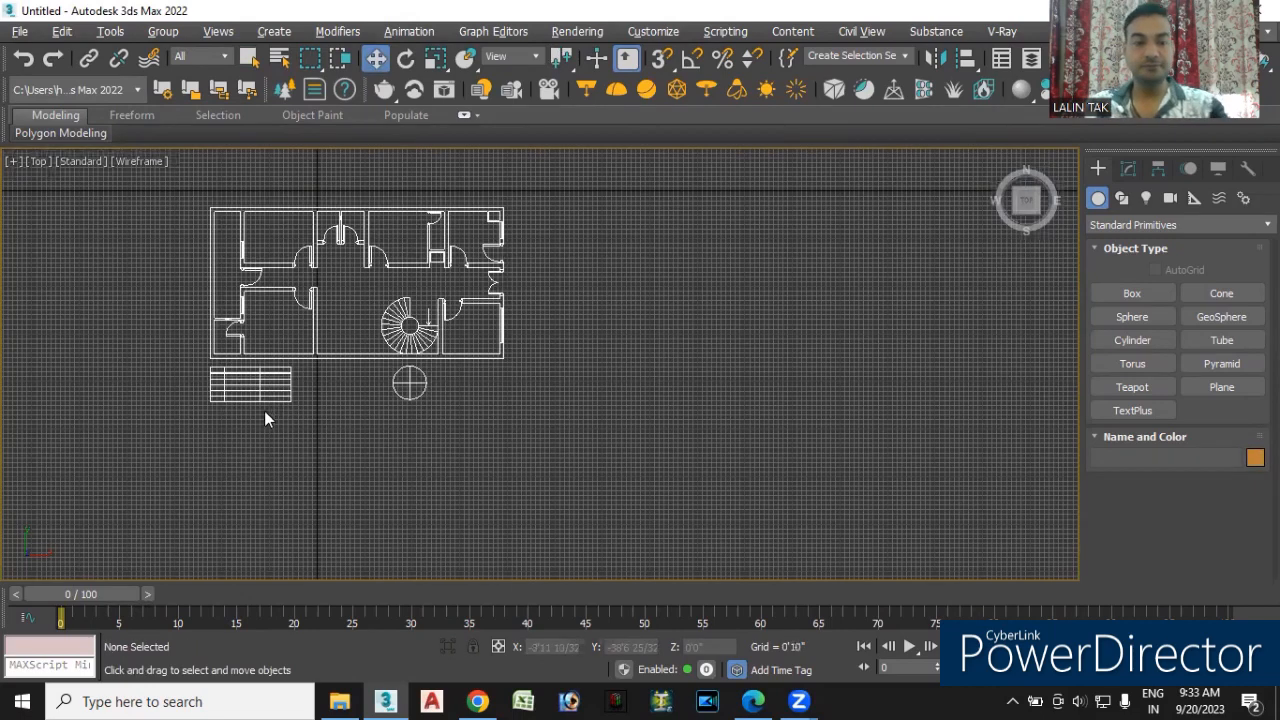
# - Delete the lined rectangle and crossed circle shapes below the remaining floor plan
pyautogui.moveTo(270, 353); pyautogui.dragTo(620, 437)
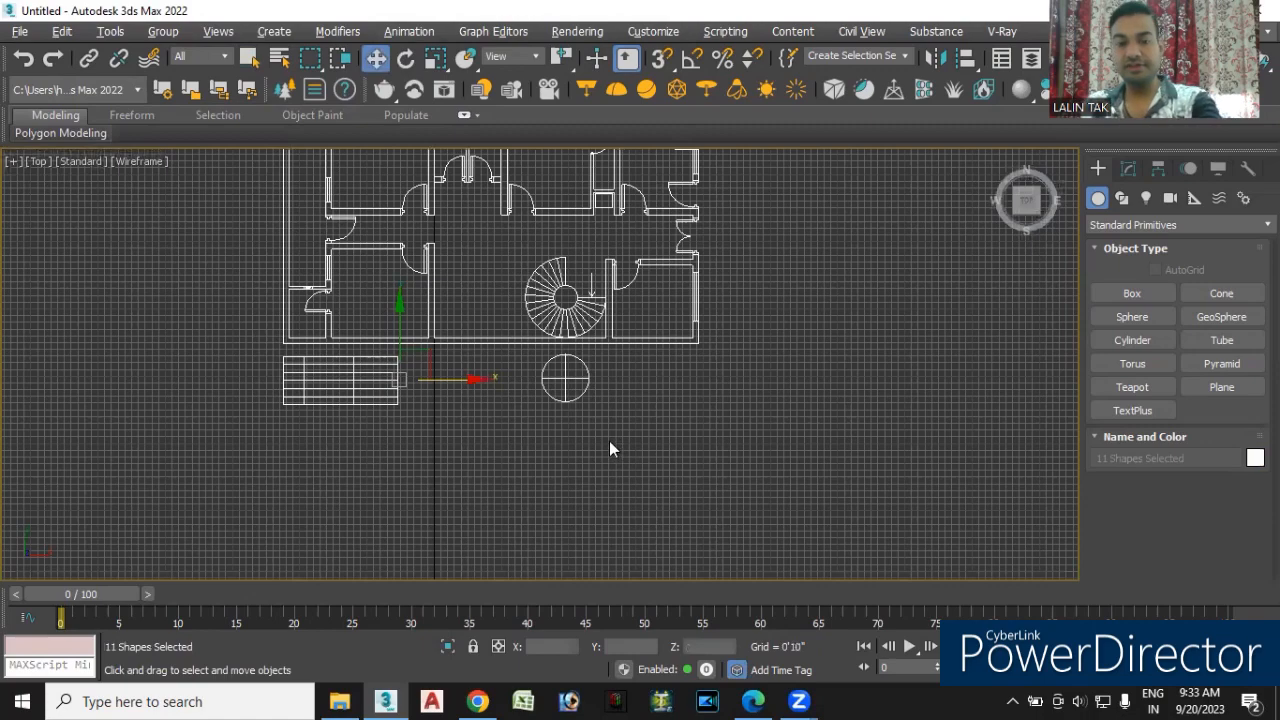
pyautogui.press('Delete')
pyautogui.moveTo(463, 413); pyautogui.dragTo(480, 471, button='middle')
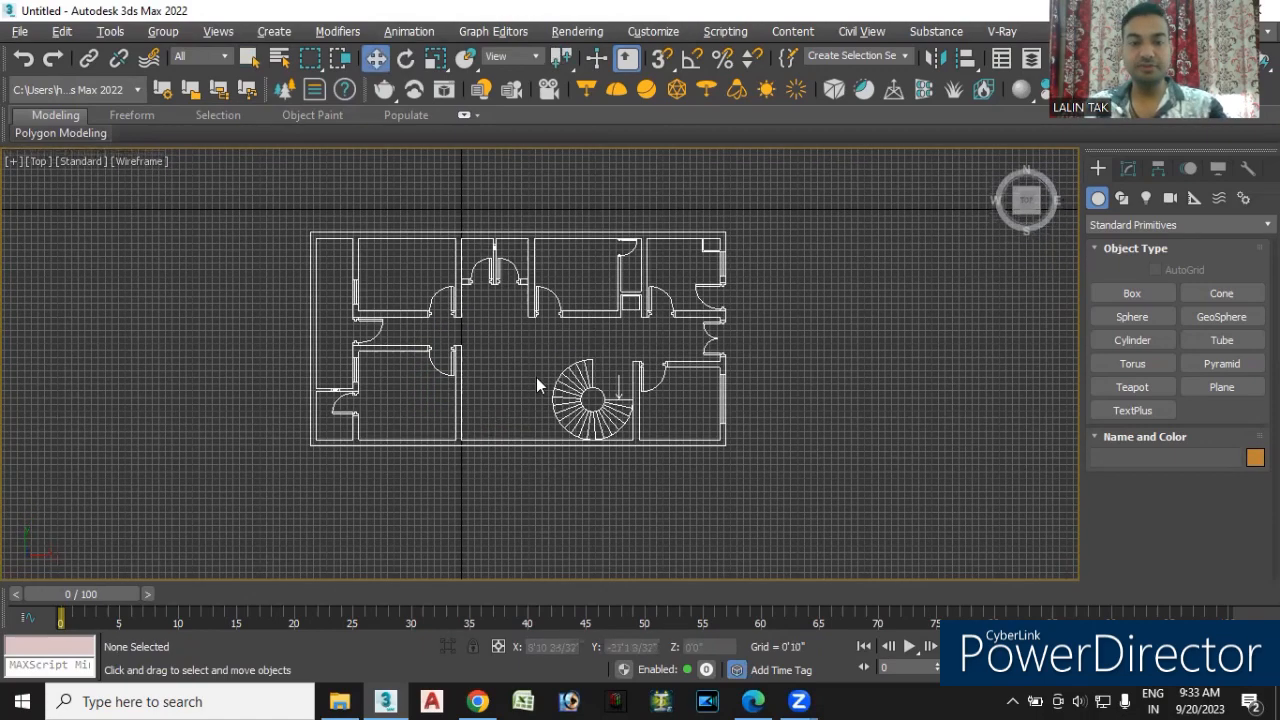
# - Delete the direction arrow shape beside the spiral staircase
pyautogui.scroll(4, 540, 383)
pyautogui.scroll(4, 600, 420)
pyautogui.click(553, 352)
pyautogui.press('Delete')
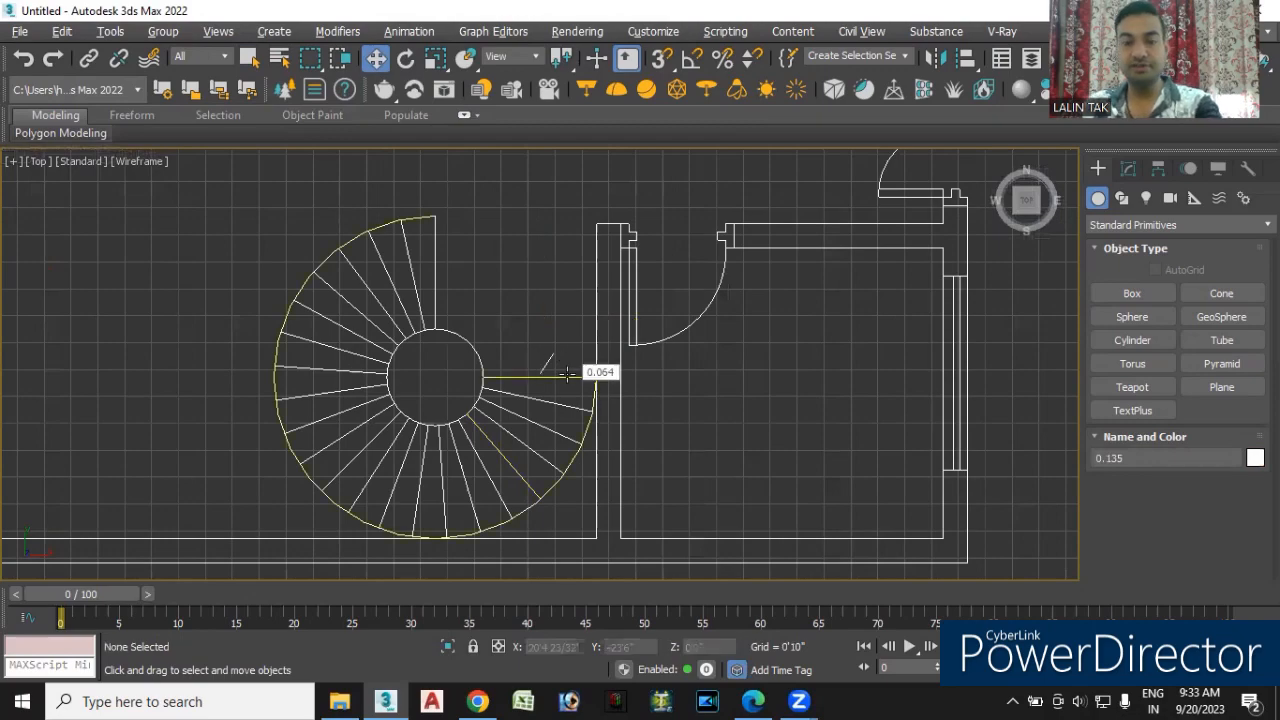
pyautogui.scroll(-5, 545, 390)
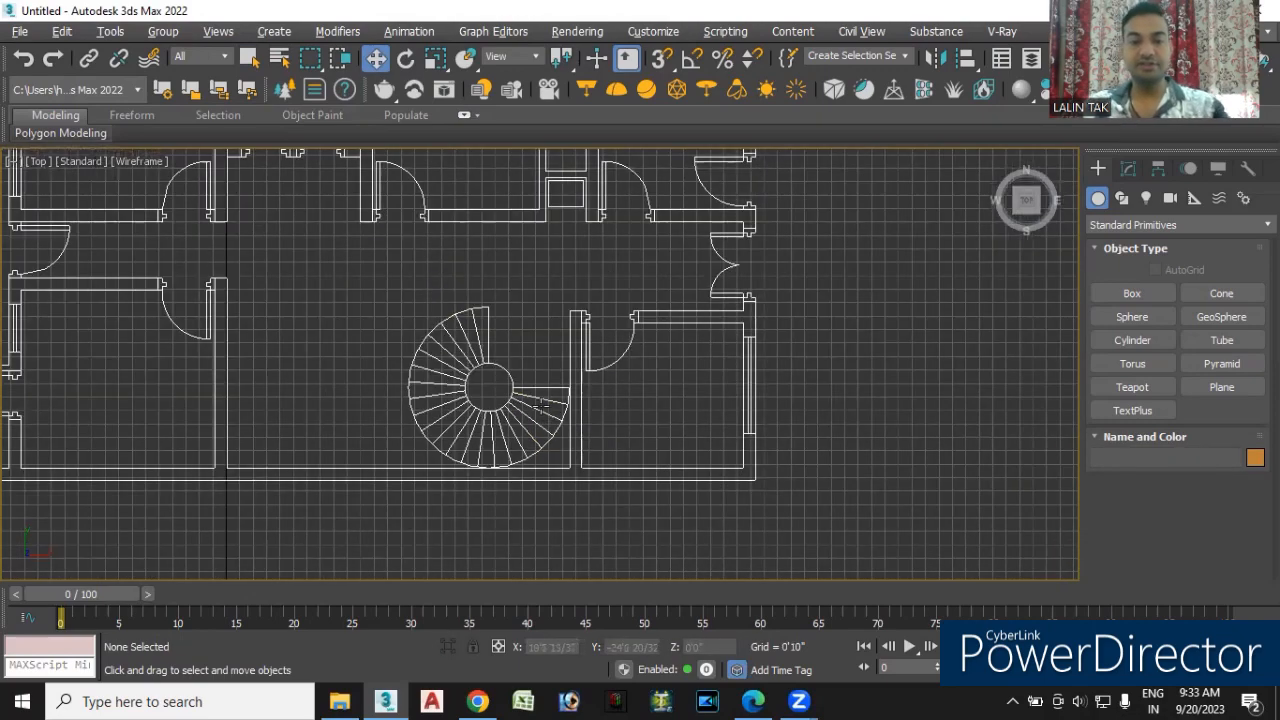
pyautogui.moveTo(386, 459); pyautogui.dragTo(431, 510, button='middle')
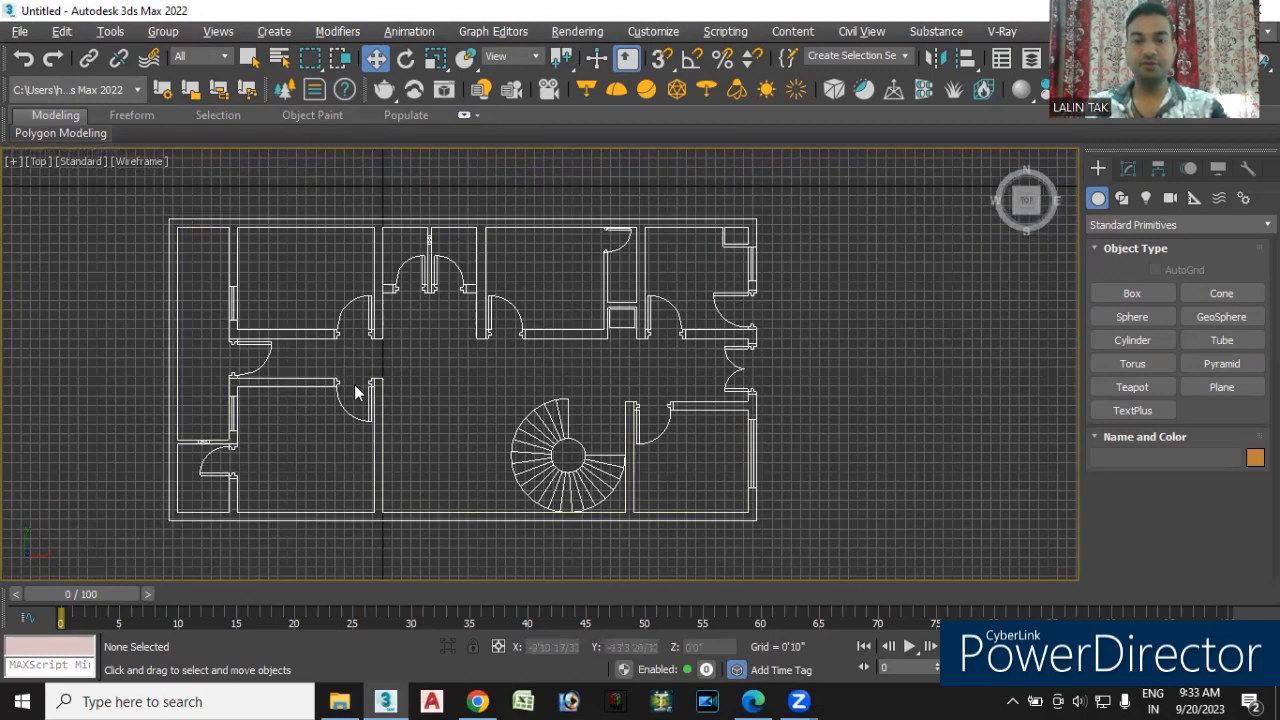
# - Try moving one inner wall outline near the spiral staircase along X, undo the move and clear the selection
pyautogui.scroll(-6, 527, 358)
pyautogui.moveTo(502, 384); pyautogui.dragTo(553, 396, button='middle')
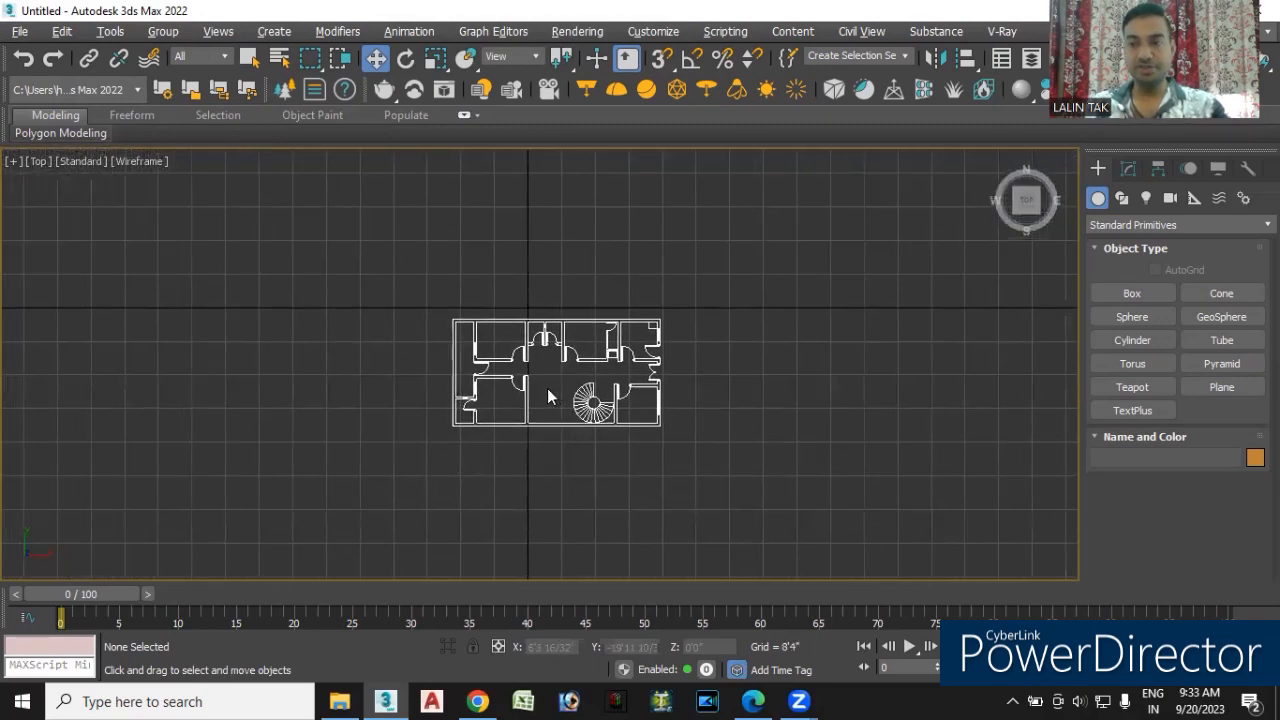
pyautogui.scroll(5, 506, 407)
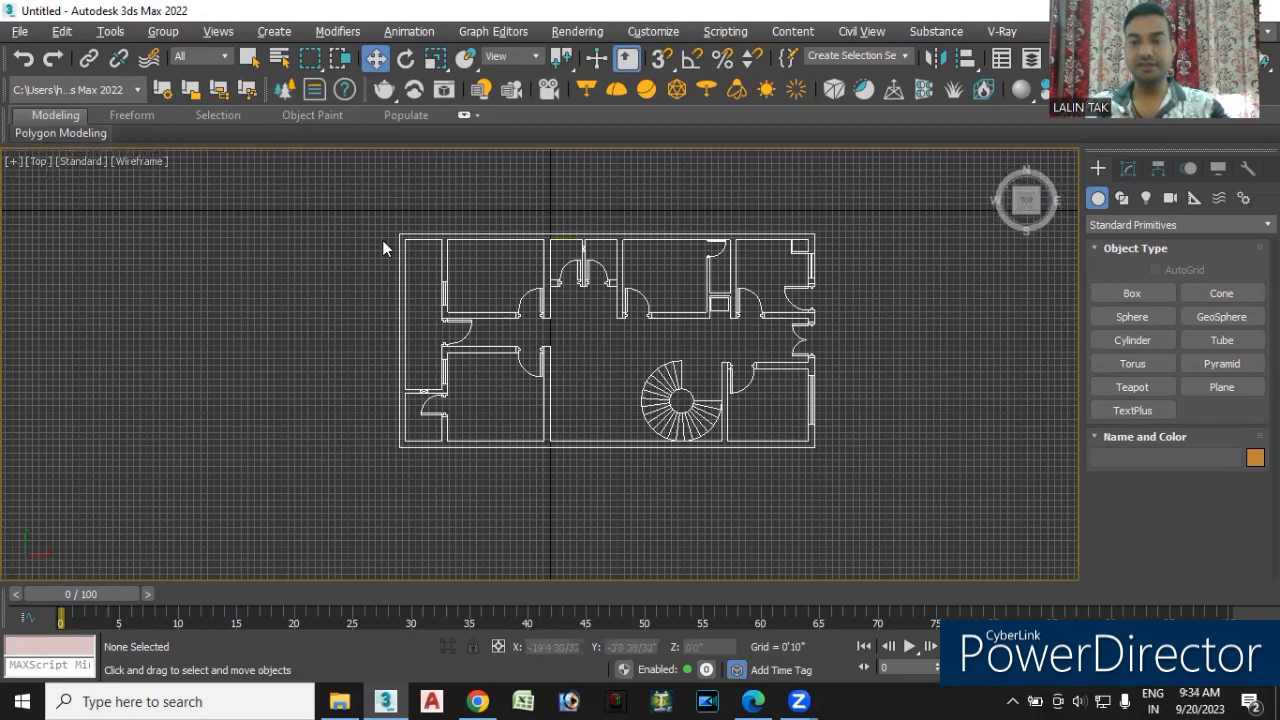
pyautogui.click(548, 395)
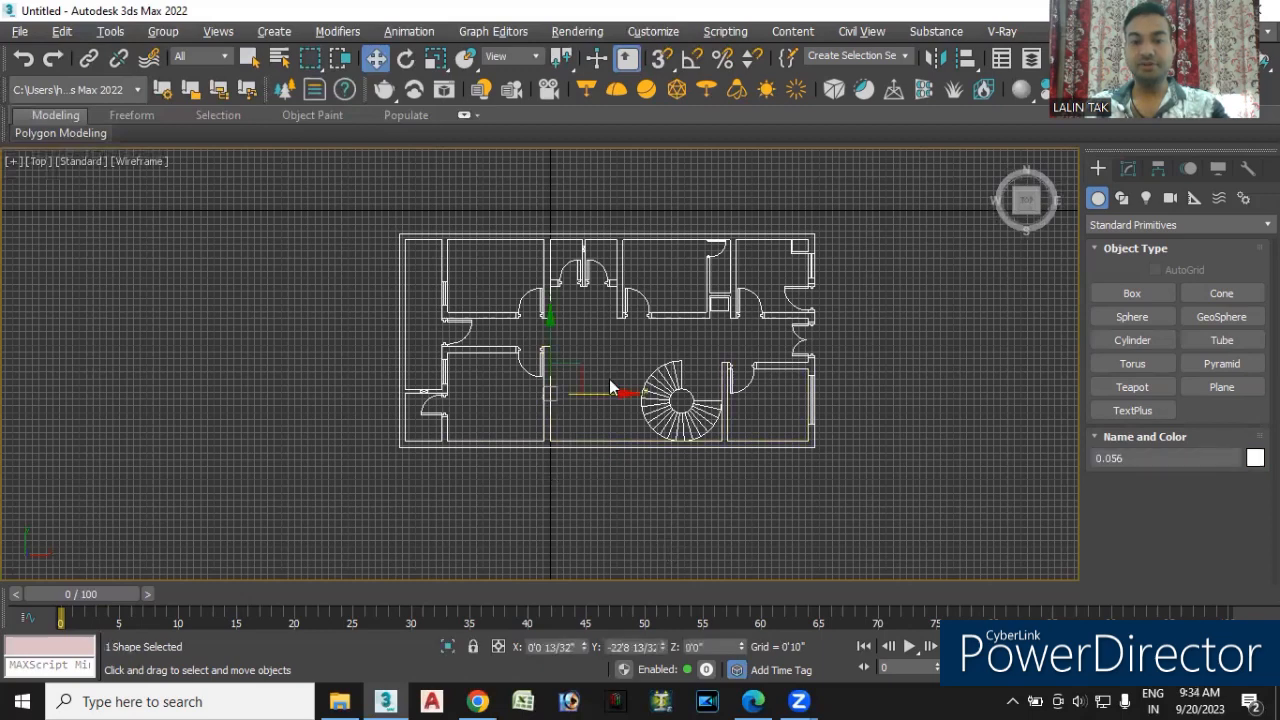
pyautogui.moveTo(623, 391); pyautogui.dragTo(696, 393)
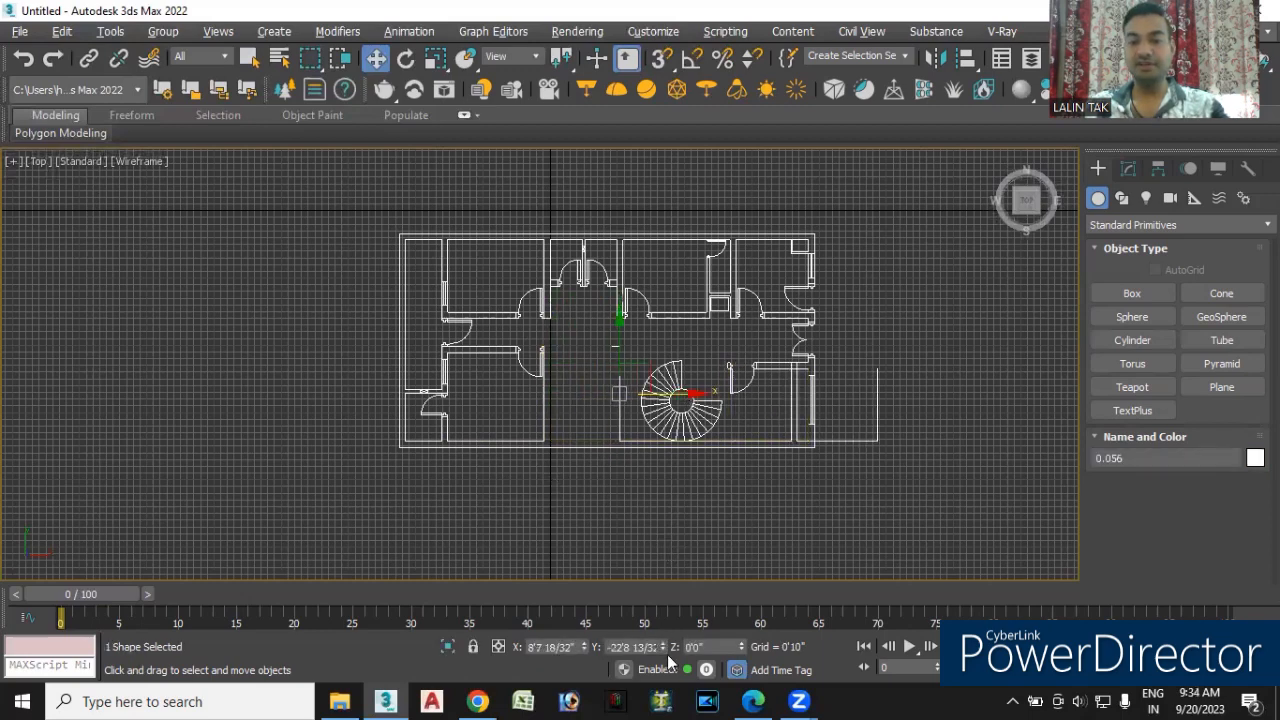
pyautogui.hotkey('ctrl', 'z')
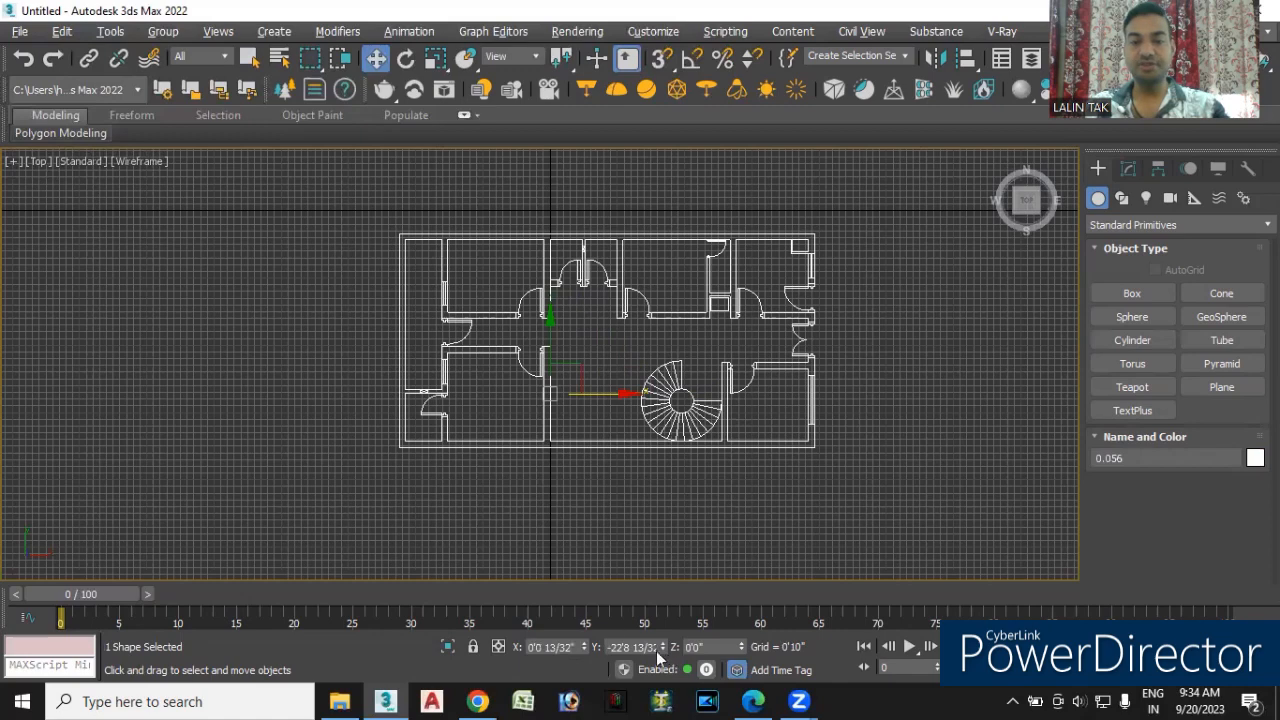
pyautogui.click(586, 524)
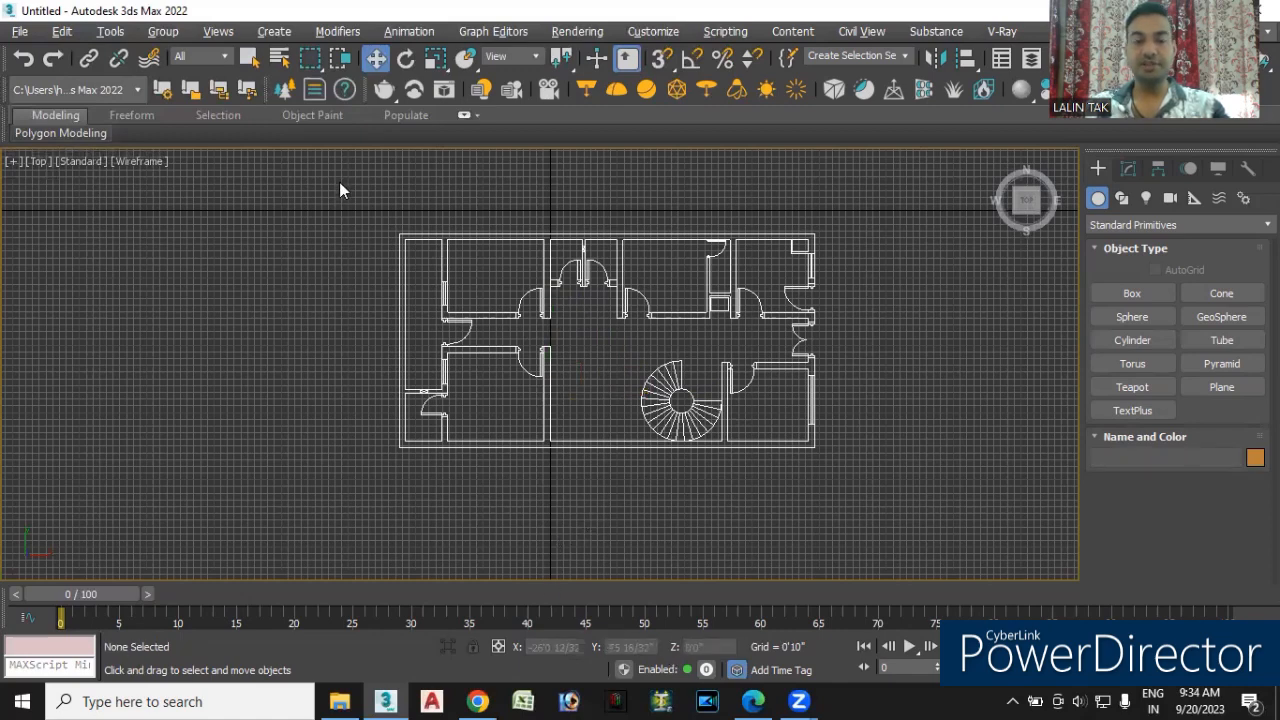
# - Group all shapes of the floor plan under the default group name and clear the selection
pyautogui.moveTo(341, 197); pyautogui.dragTo(863, 511)
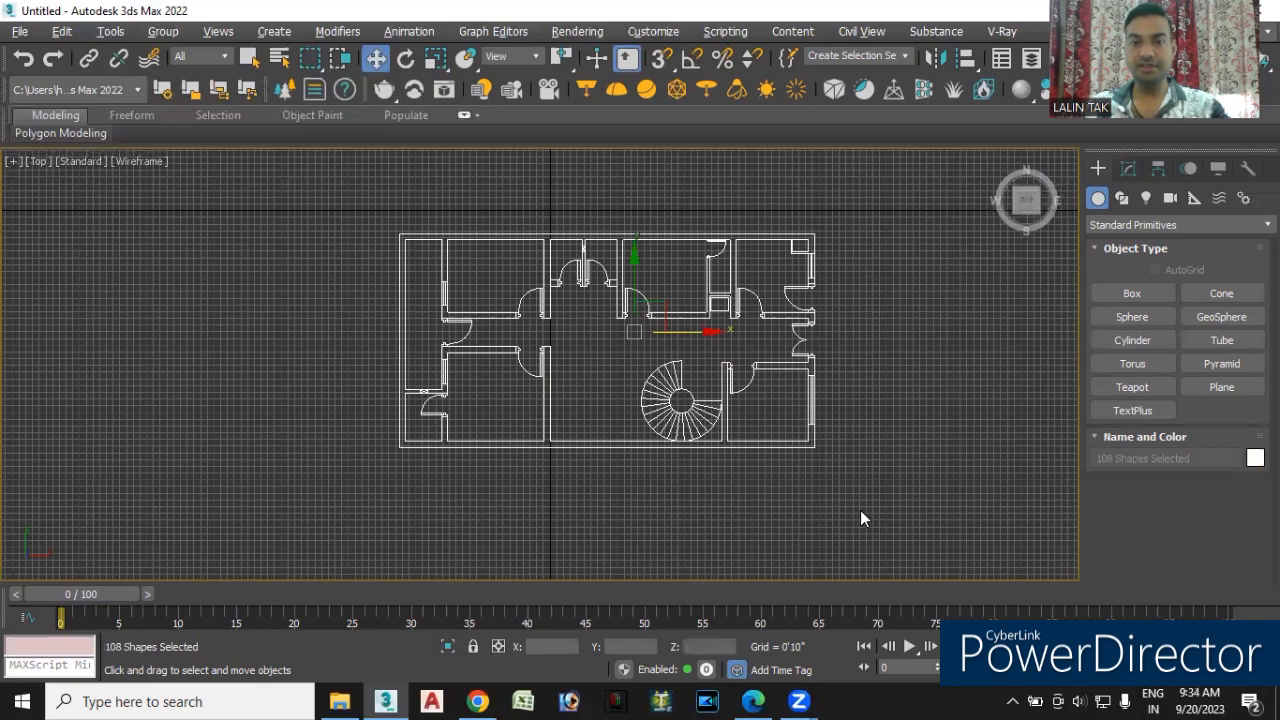
pyautogui.click(163, 31)
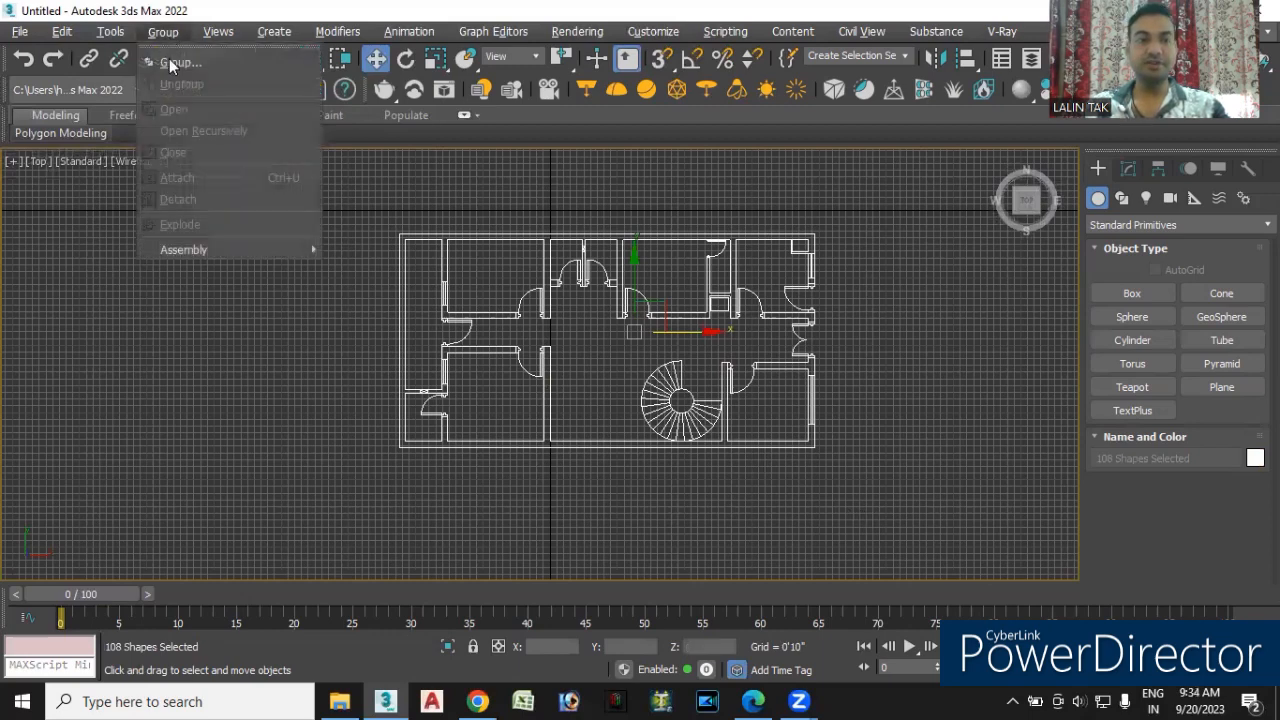
pyautogui.click(184, 63)
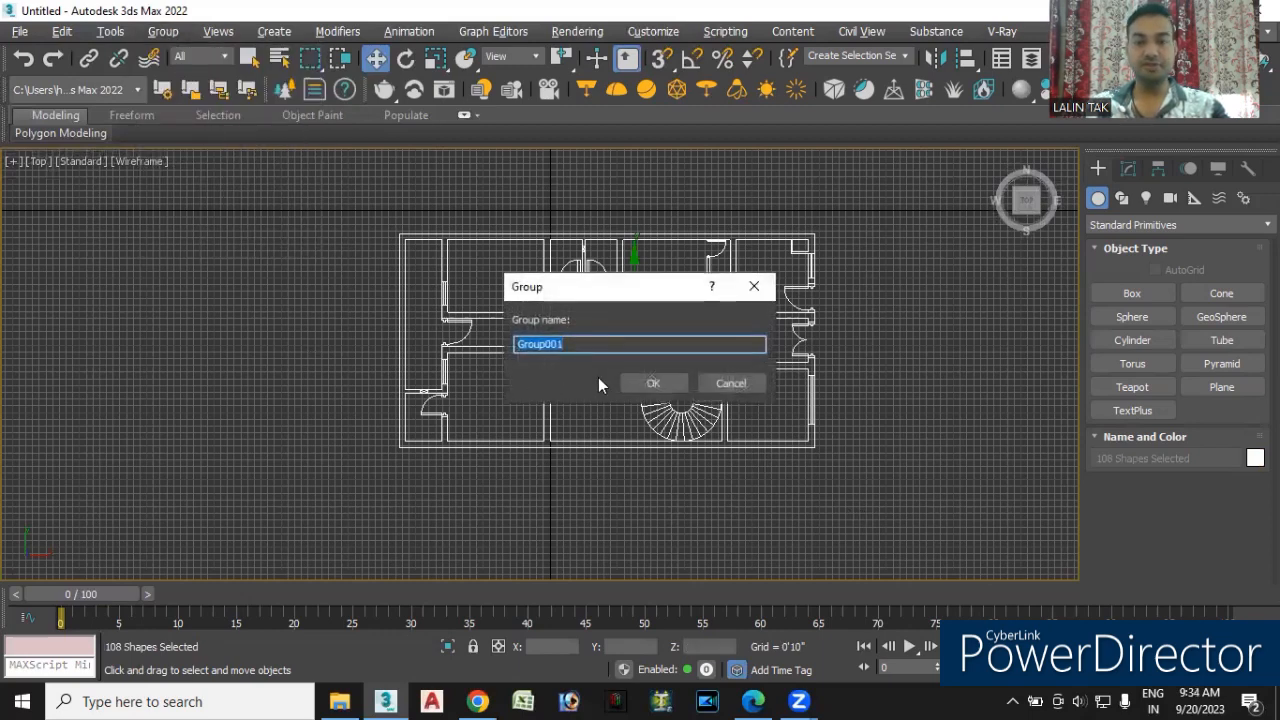
pyautogui.click(636, 377)
pyautogui.click(640, 482)
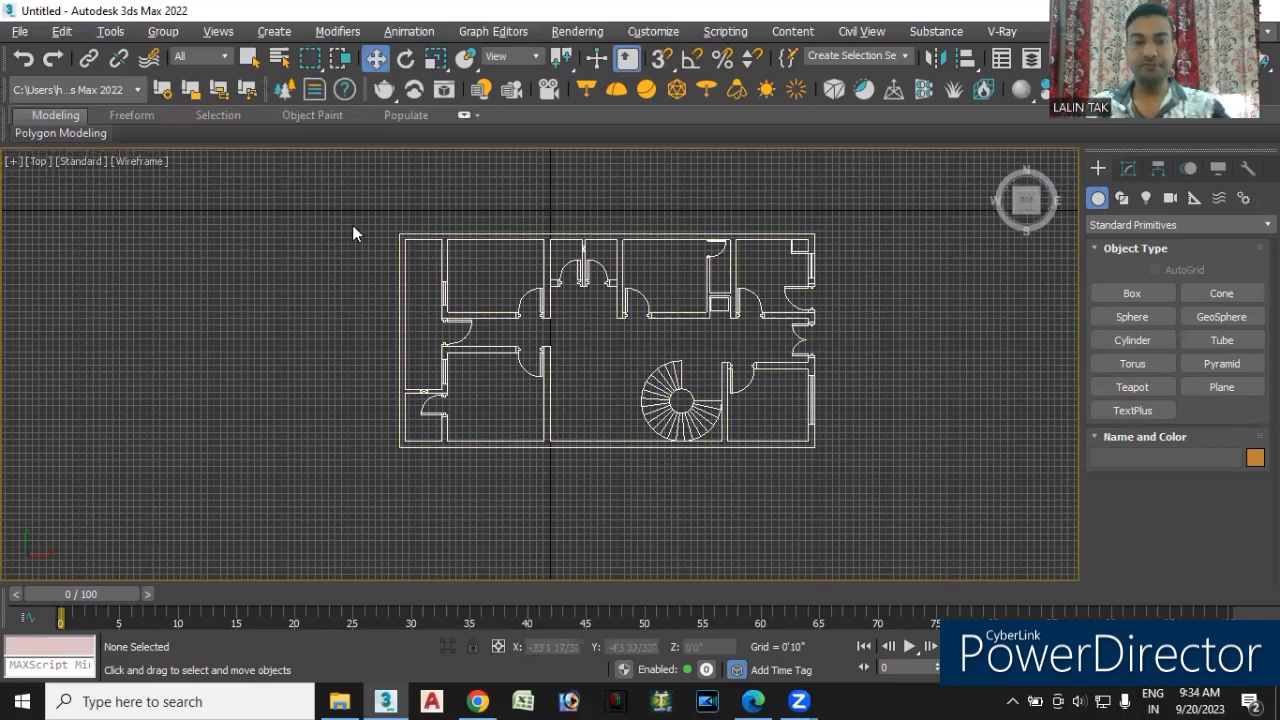
# - Place the grouped floor plan at the world origin by setting its absolute X and Y positions to 0'0"
pyautogui.moveTo(380, 263); pyautogui.dragTo(835, 527)
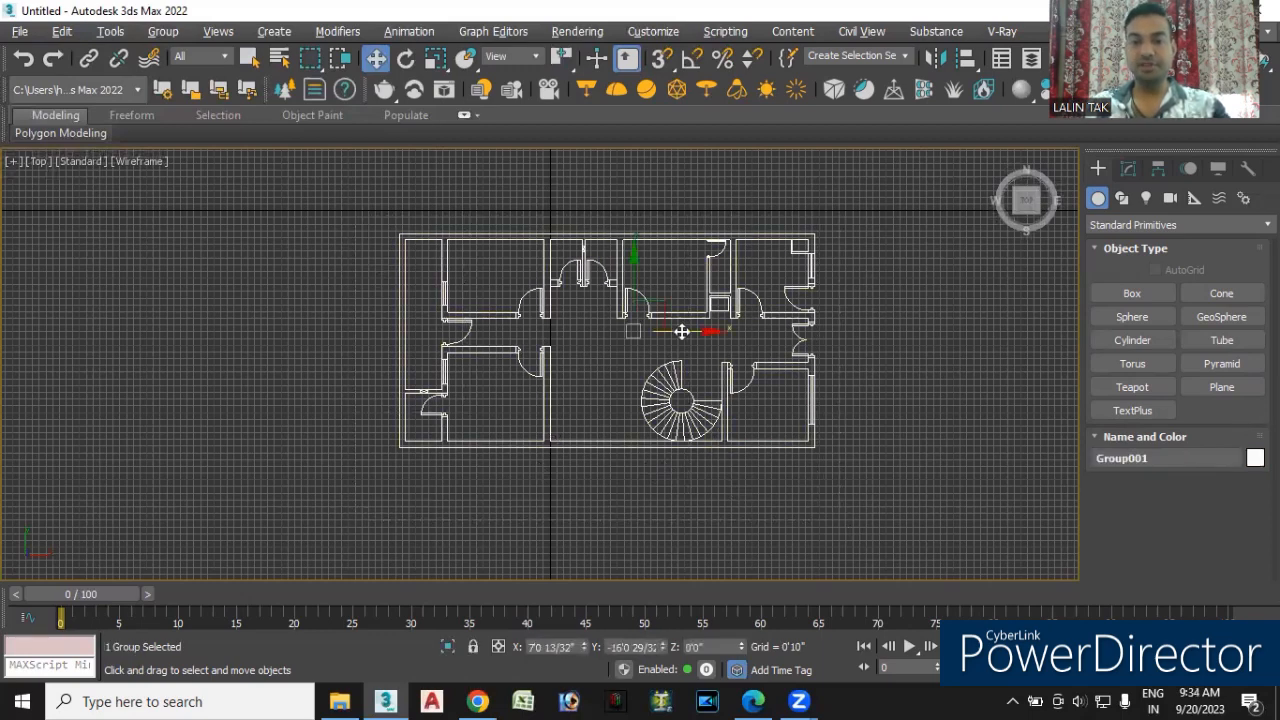
pyautogui.moveTo(698, 330)
pyautogui.mouseDown()
pyautogui.moveTo(326, 331)
pyautogui.moveTo(689, 350)
pyautogui.mouseUp()
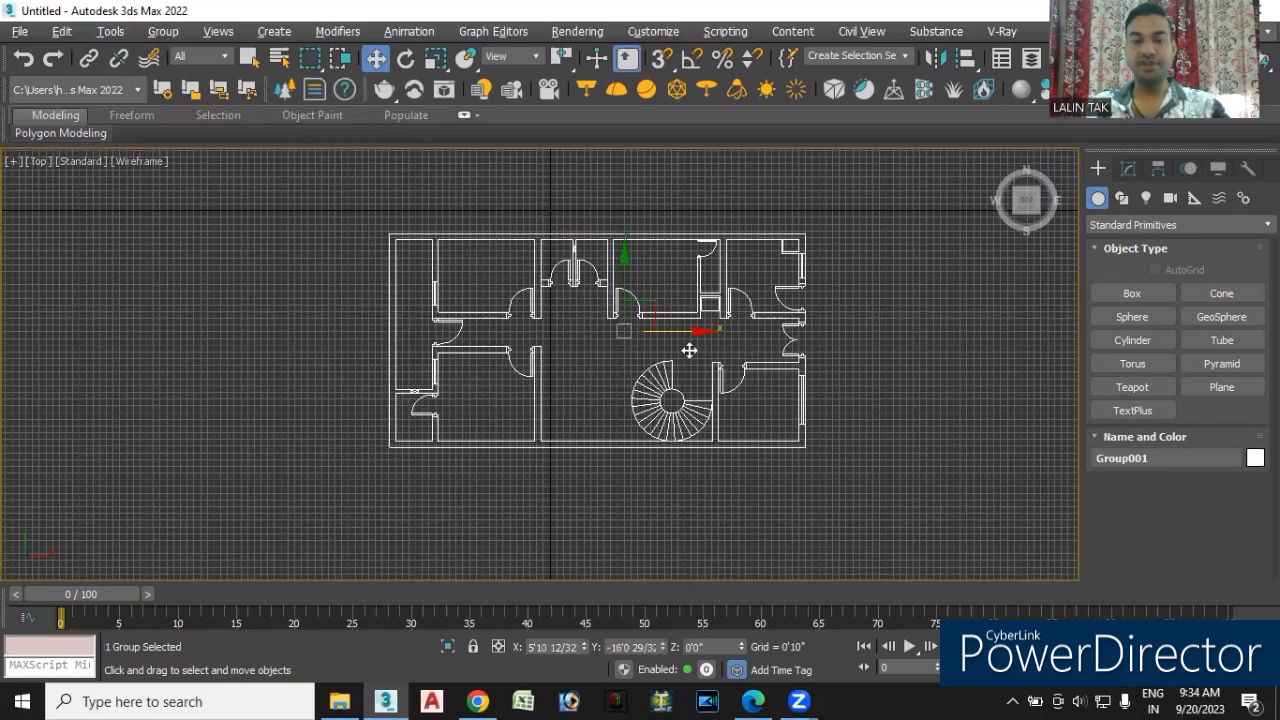
pyautogui.rightClick(375, 58)
pyautogui.rightClick(898, 223)
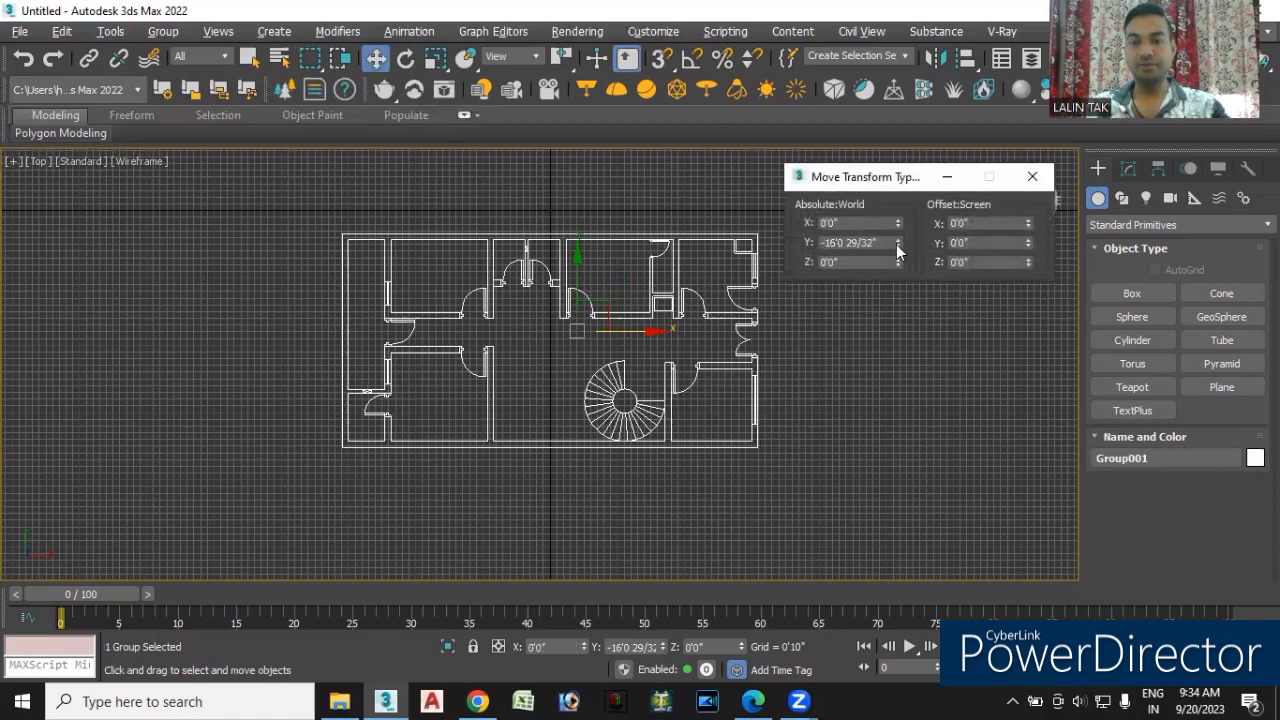
pyautogui.rightClick(898, 242)
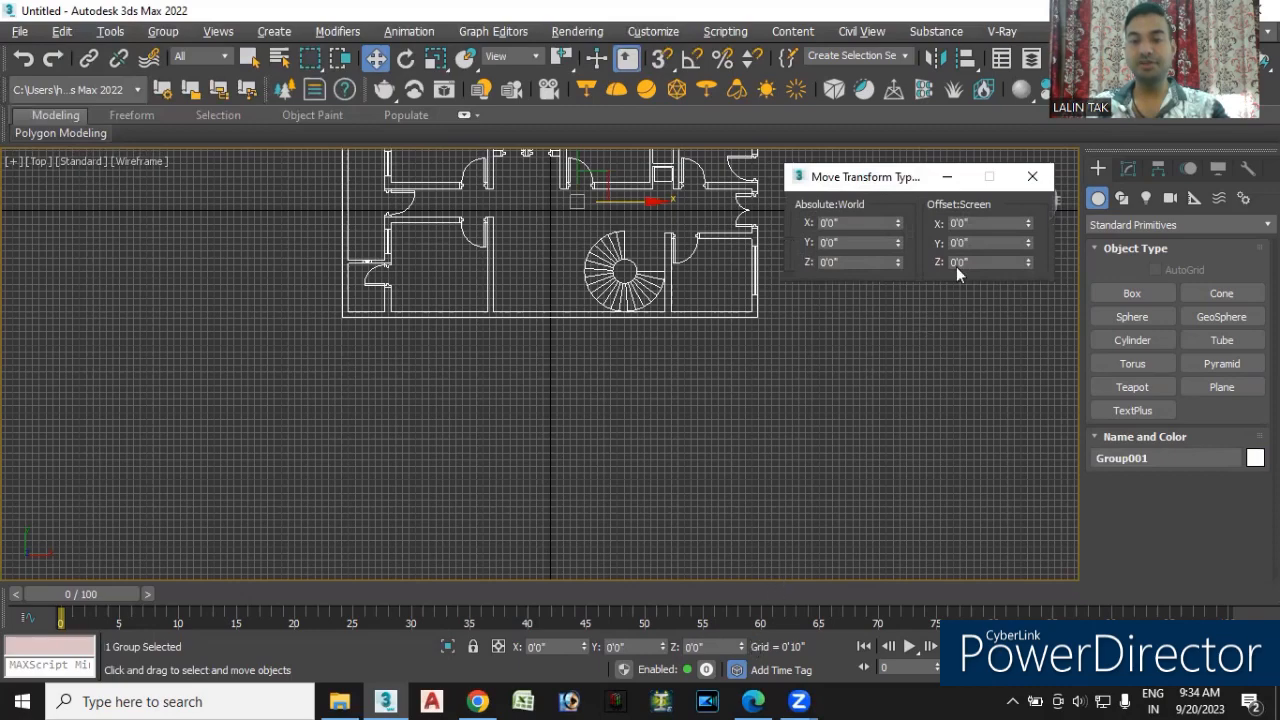
pyautogui.click(1032, 176)
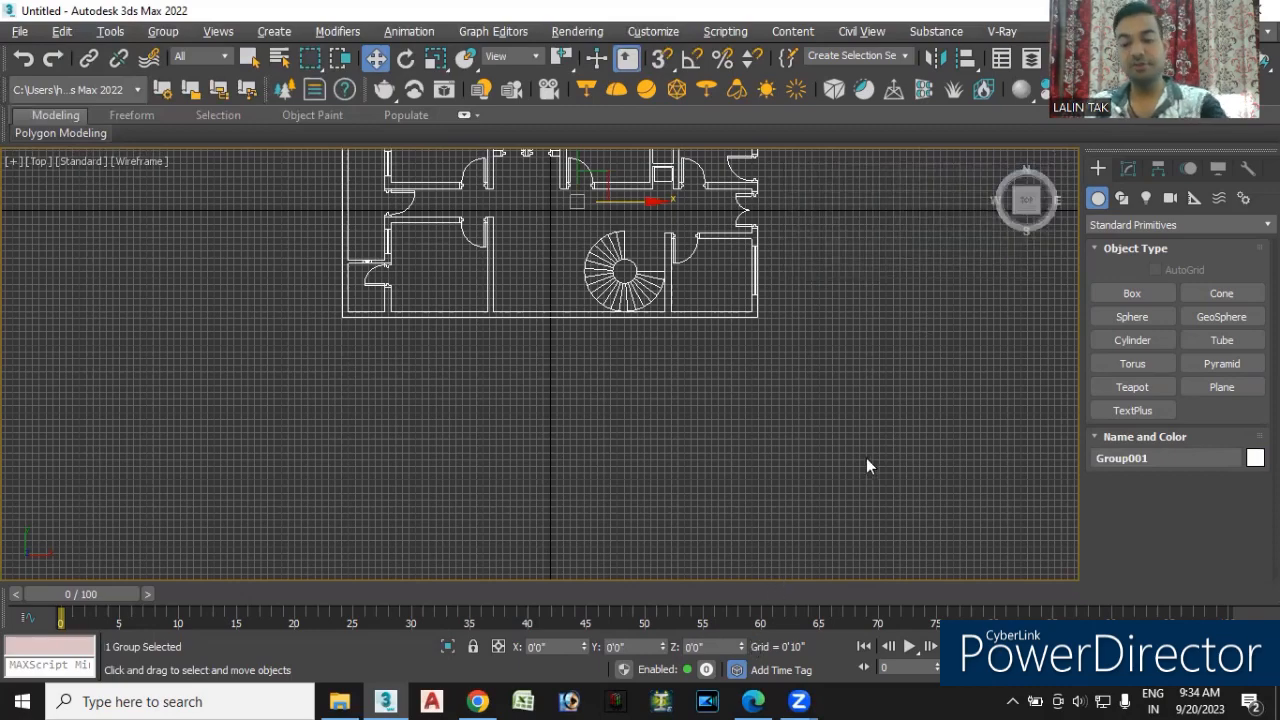
# - Switch the viewport to Perspective, bring the whole floor plan into view and deselect the group
pyautogui.press('p')
pyautogui.scroll(10, 506, 398)
pyautogui.moveTo(520, 446); pyautogui.dragTo(482, 402, button='middle')
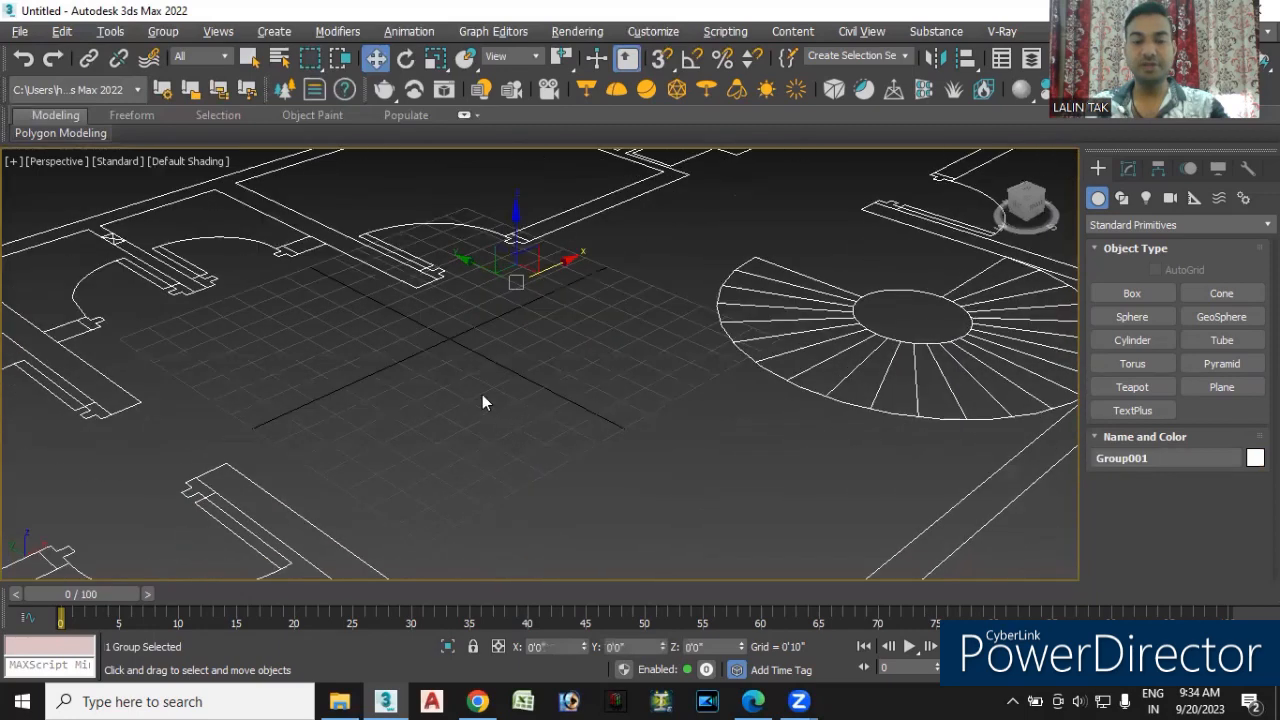
pyautogui.scroll(-5, 470, 385)
pyautogui.scroll(-3, 484, 330)
pyautogui.moveTo(482, 340); pyautogui.dragTo(522, 325, button='middle')
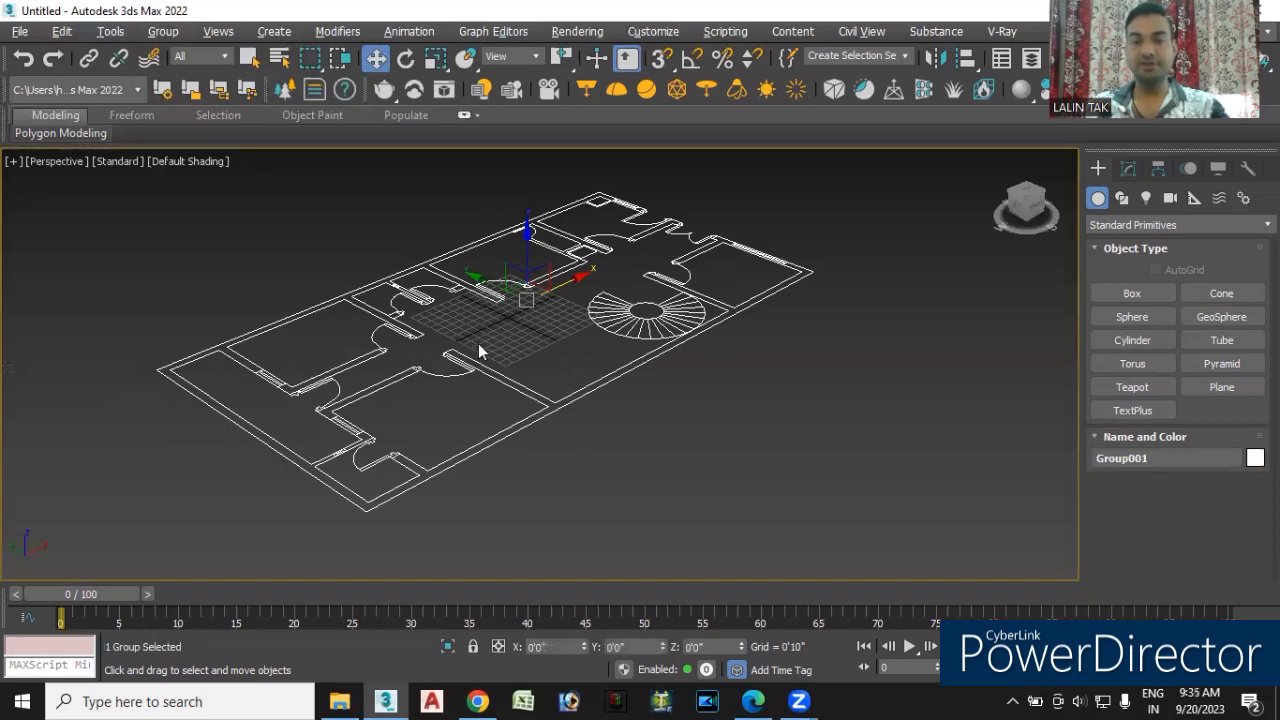
pyautogui.click(629, 420)
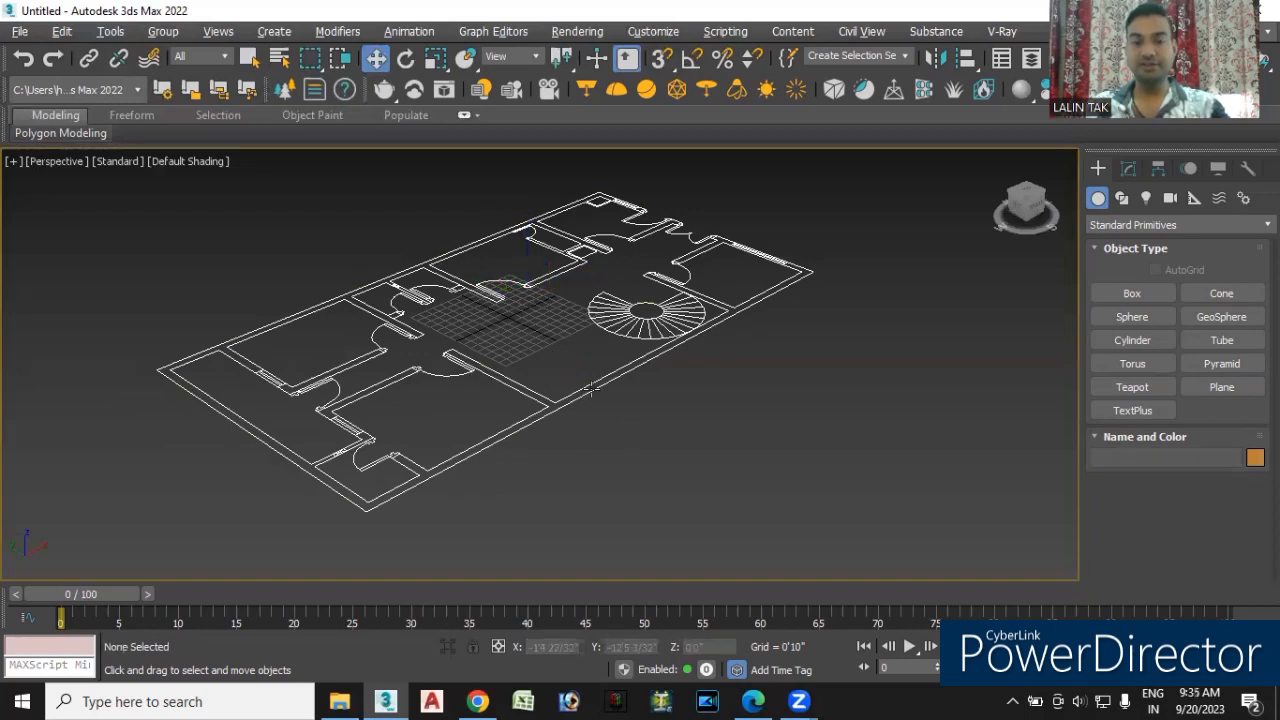
pyautogui.keyDown('alt'); pyautogui.moveTo(621, 445); pyautogui.dragTo(851, 423, button='middle'); pyautogui.keyUp('alt')
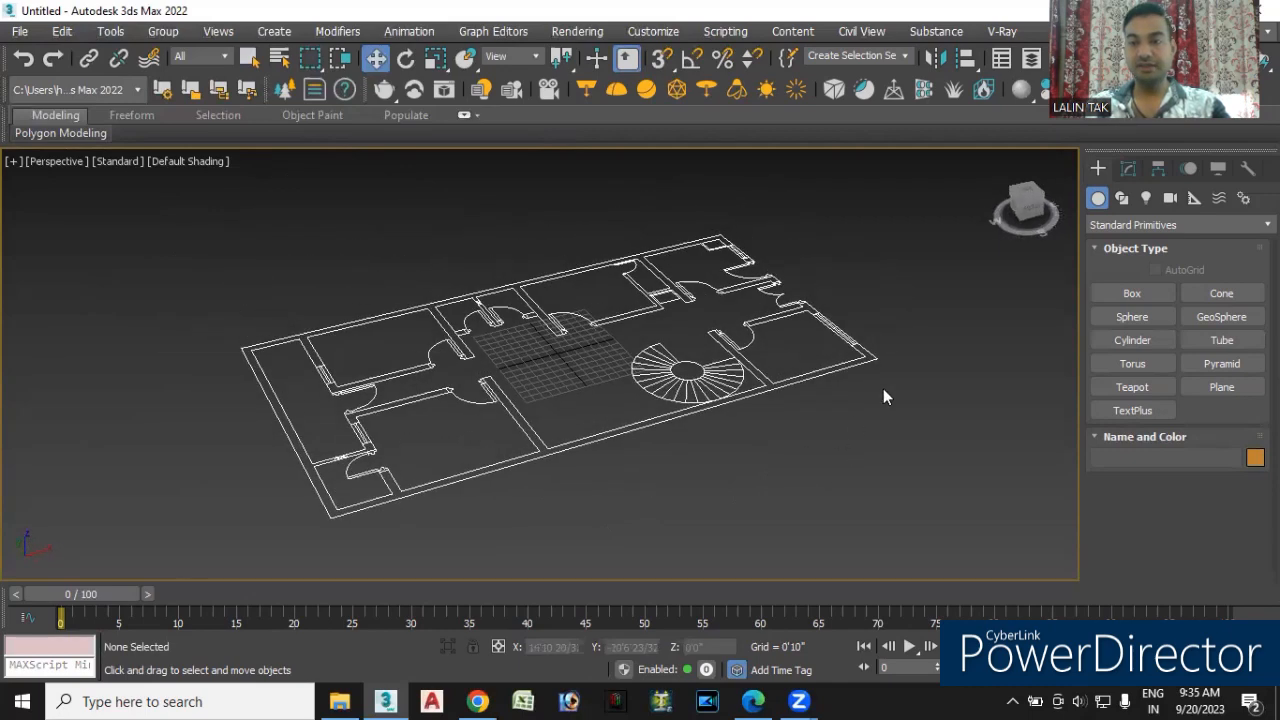
# - Start the Wall tool from the AEC Extended objects and set the wall width to 0'9"
pyautogui.click(1106, 224)
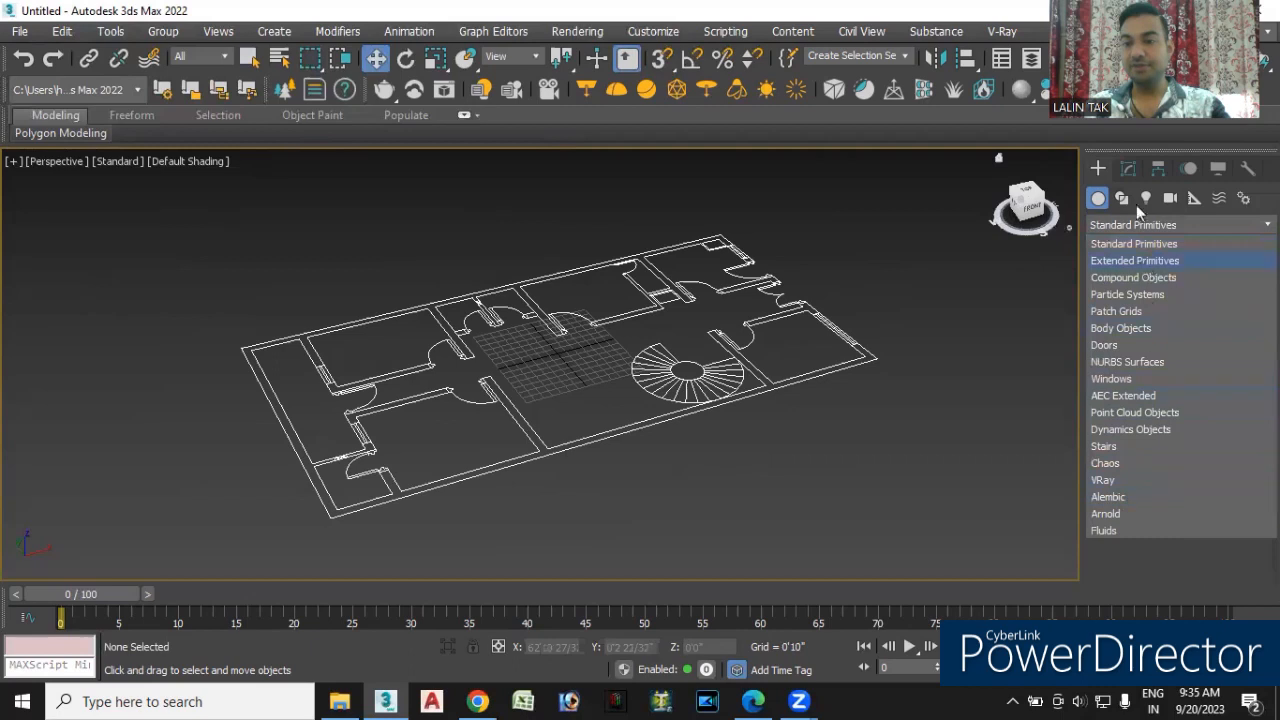
pyautogui.click(1117, 396)
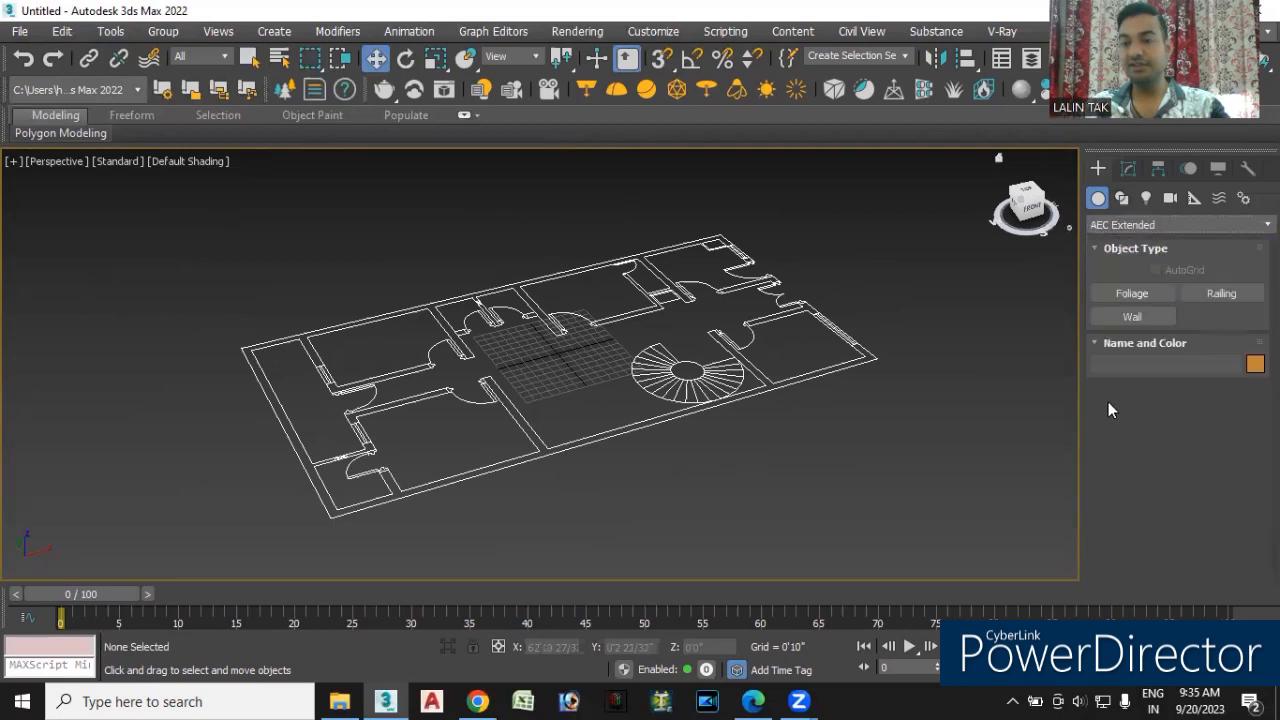
pyautogui.click(1130, 317)
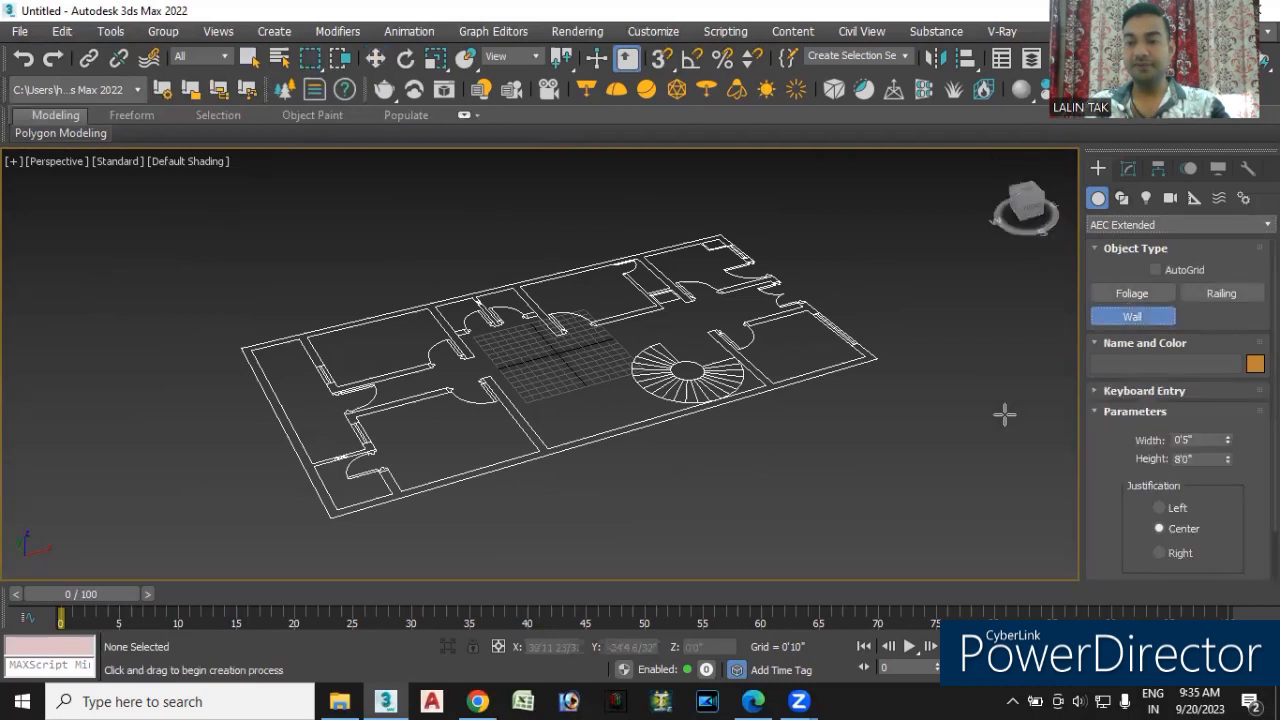
pyautogui.scroll(-2, 1089, 461)
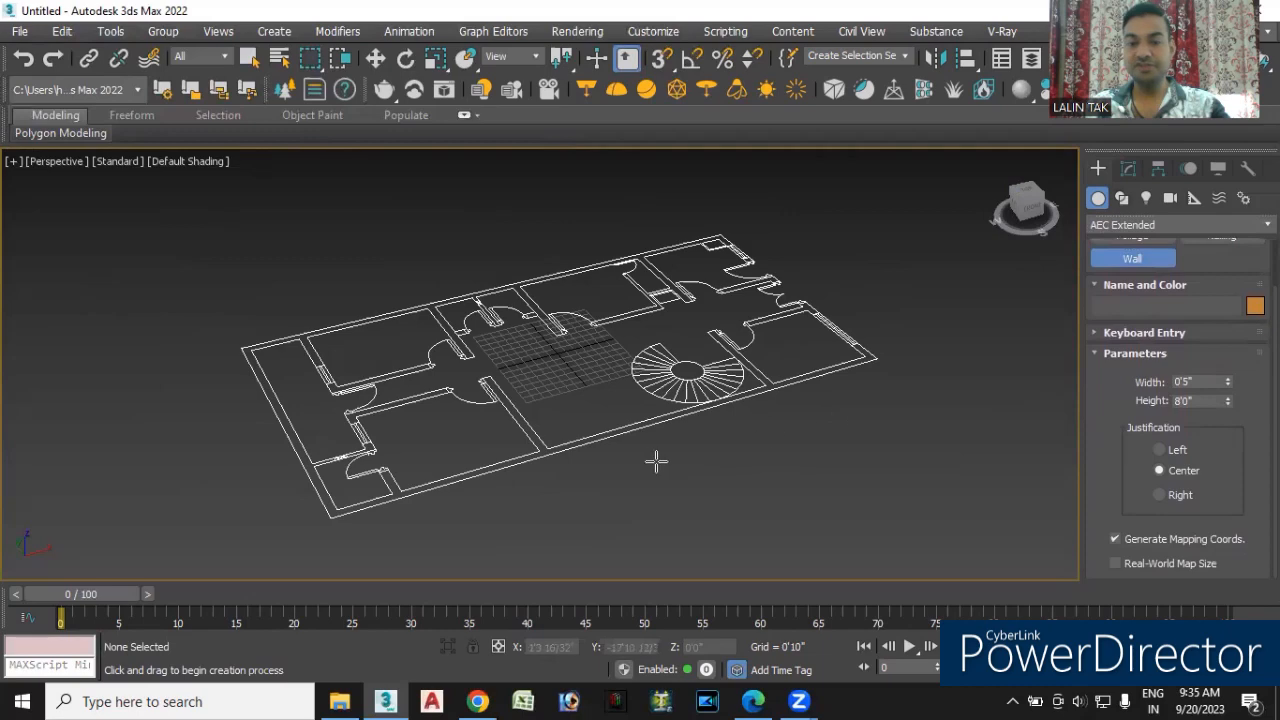
pyautogui.keyDown('alt'); pyautogui.moveTo(669, 489); pyautogui.dragTo(608, 505, button='middle'); pyautogui.keyUp('alt')
pyautogui.scroll(2, 587, 492)
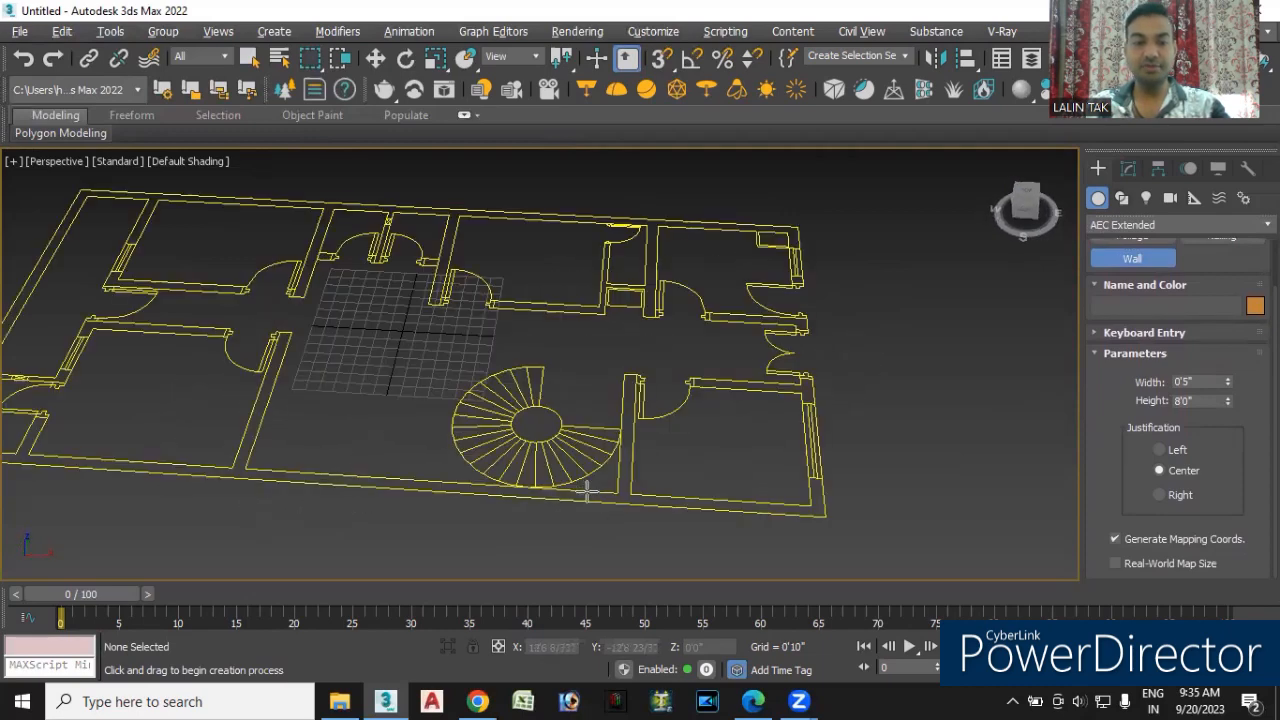
pyautogui.scroll(-2, 595, 469)
pyautogui.keyDown('alt'); pyautogui.moveTo(528, 507); pyautogui.dragTo(503, 530, button='middle'); pyautogui.keyUp('alt')
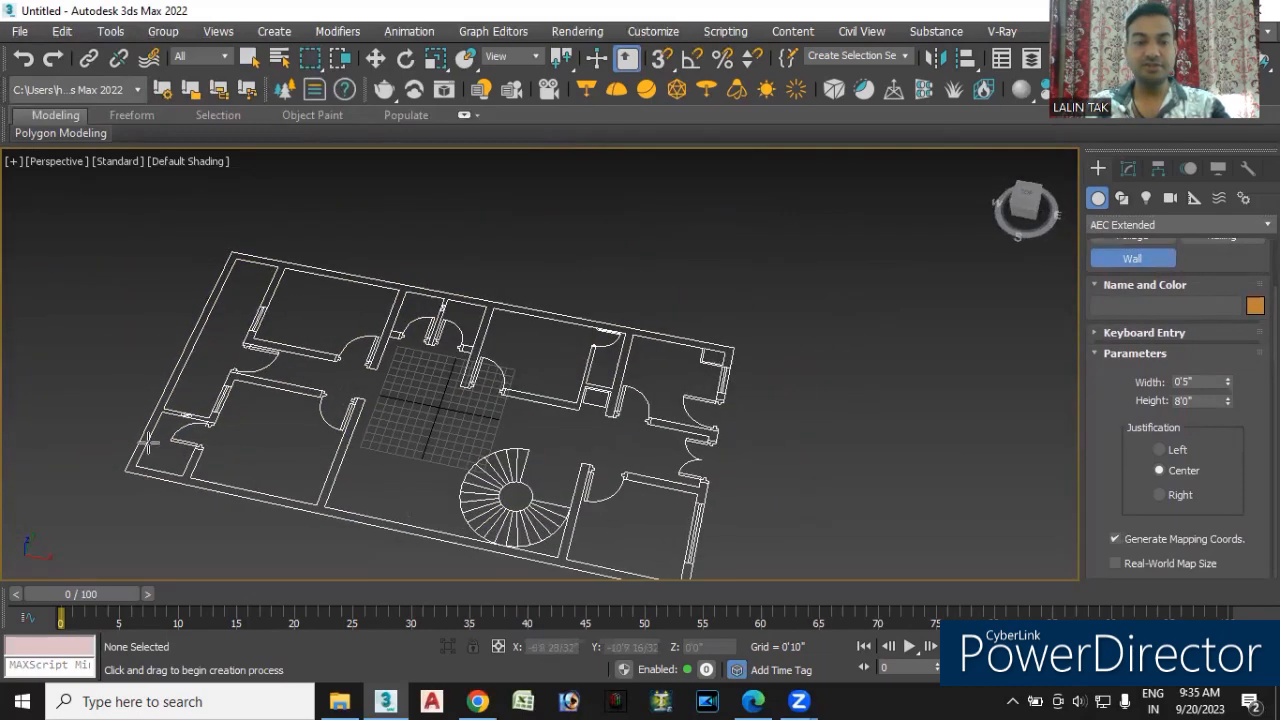
pyautogui.moveTo(609, 438); pyautogui.dragTo(680, 402, button='middle')
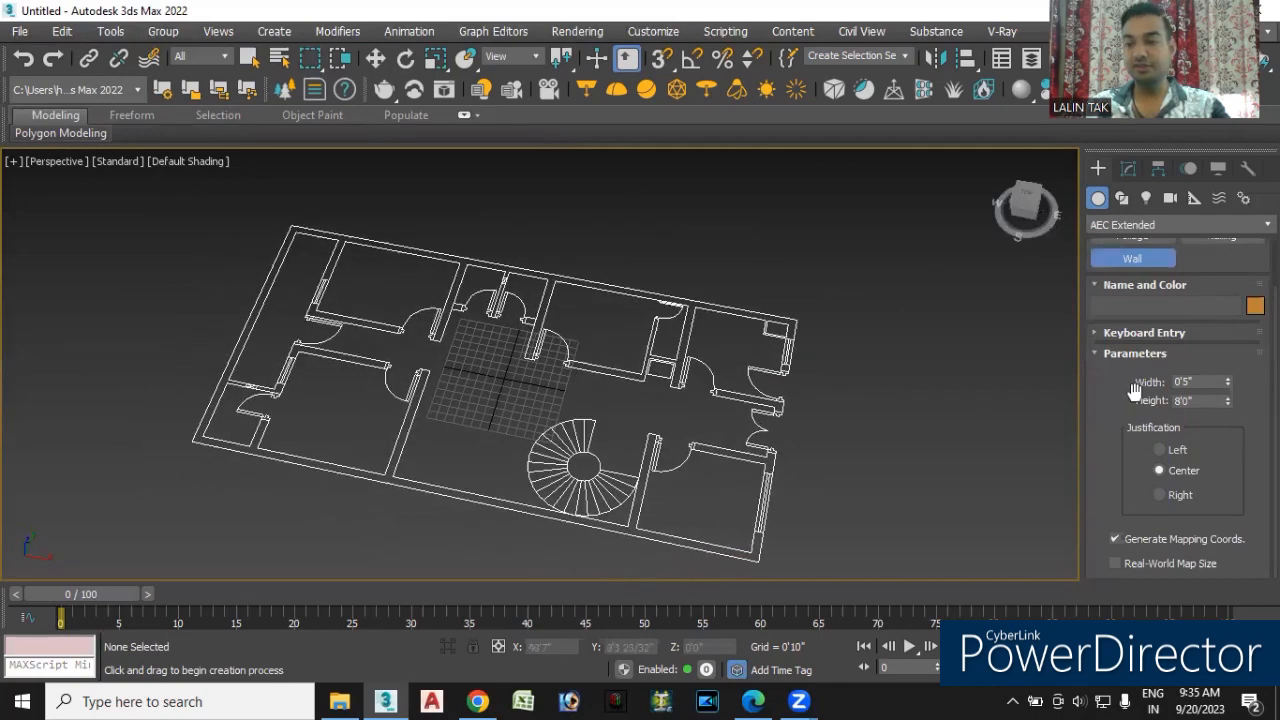
pyautogui.moveTo(1201, 381); pyautogui.dragTo(1138, 382)
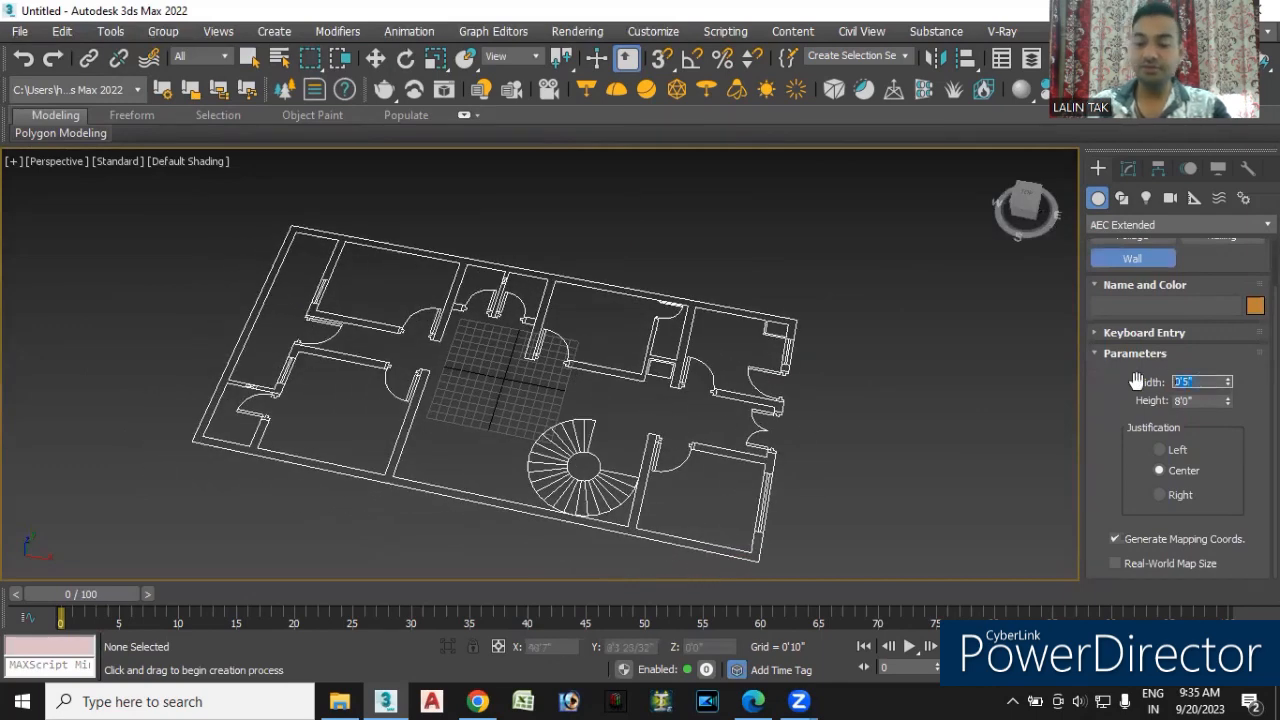
pyautogui.write('9')
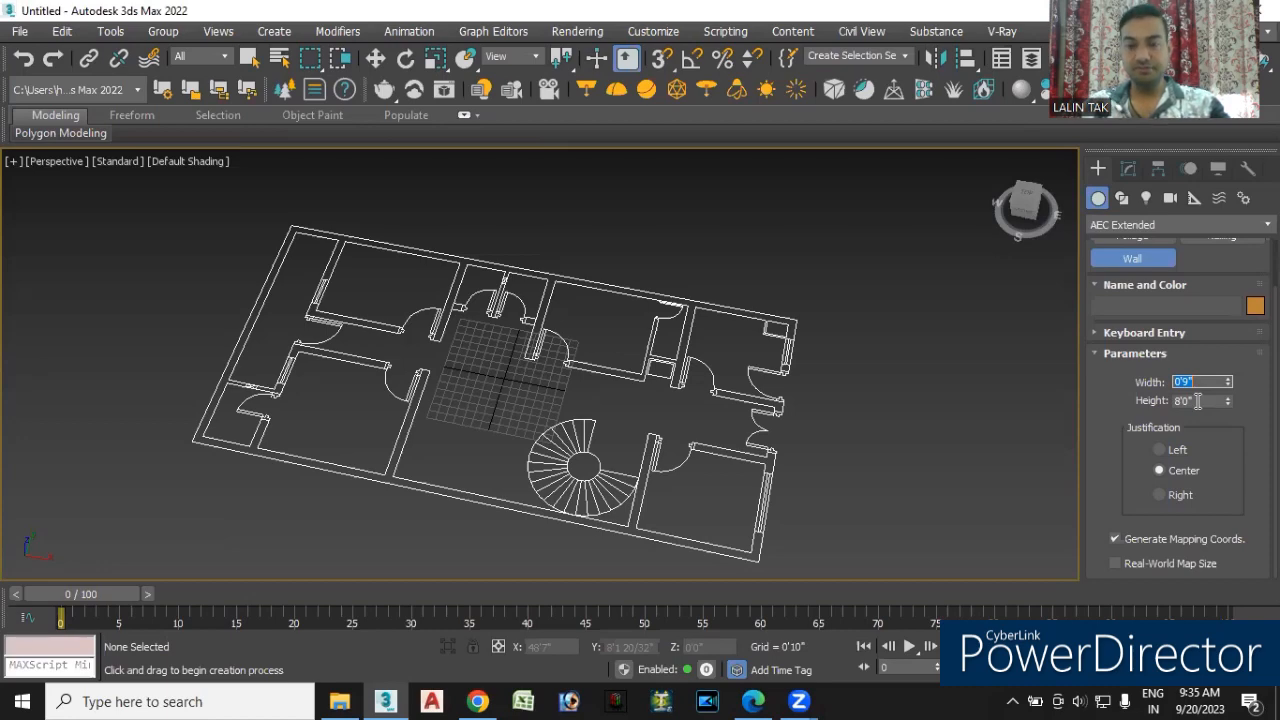
# - Set the wall height to 9'0" and expand the wall's Keyboard Entry settings
pyautogui.keyDown('alt'); pyautogui.moveTo(957, 471); pyautogui.dragTo(860, 484, button='middle'); pyautogui.keyUp('alt')
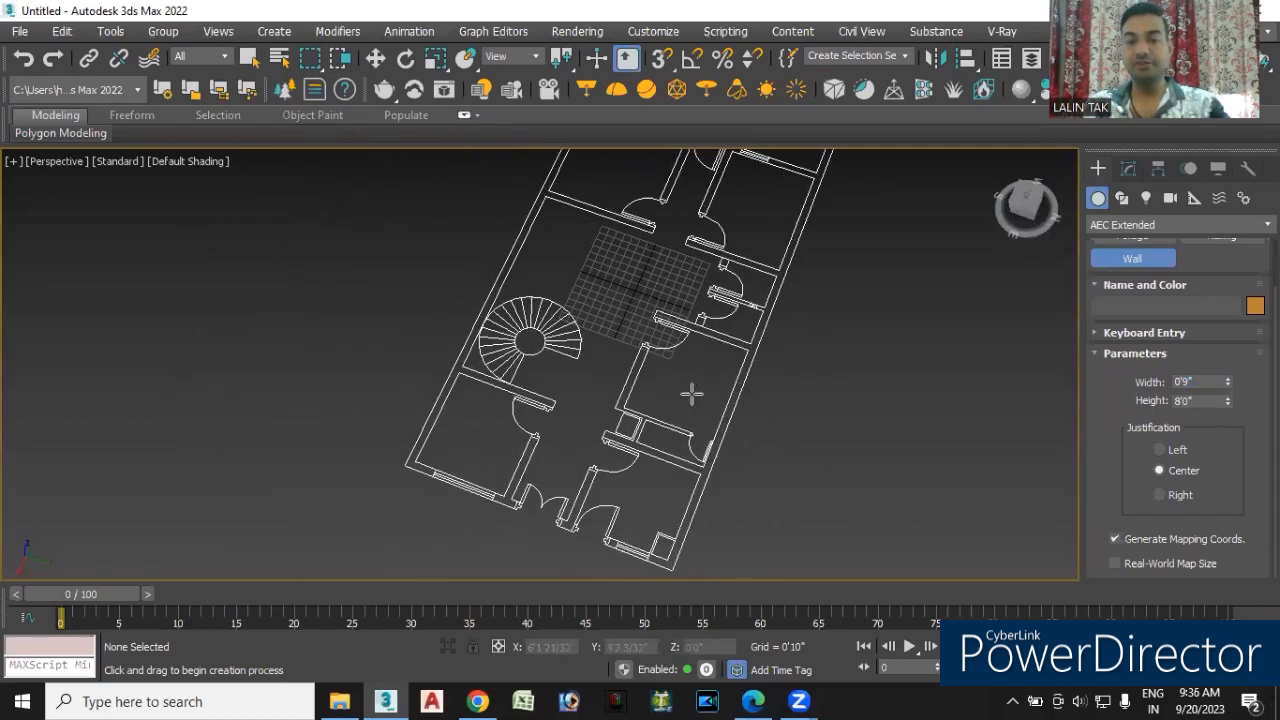
pyautogui.keyDown('alt'); pyautogui.moveTo(804, 489); pyautogui.dragTo(846, 471, button='middle'); pyautogui.keyUp('alt')
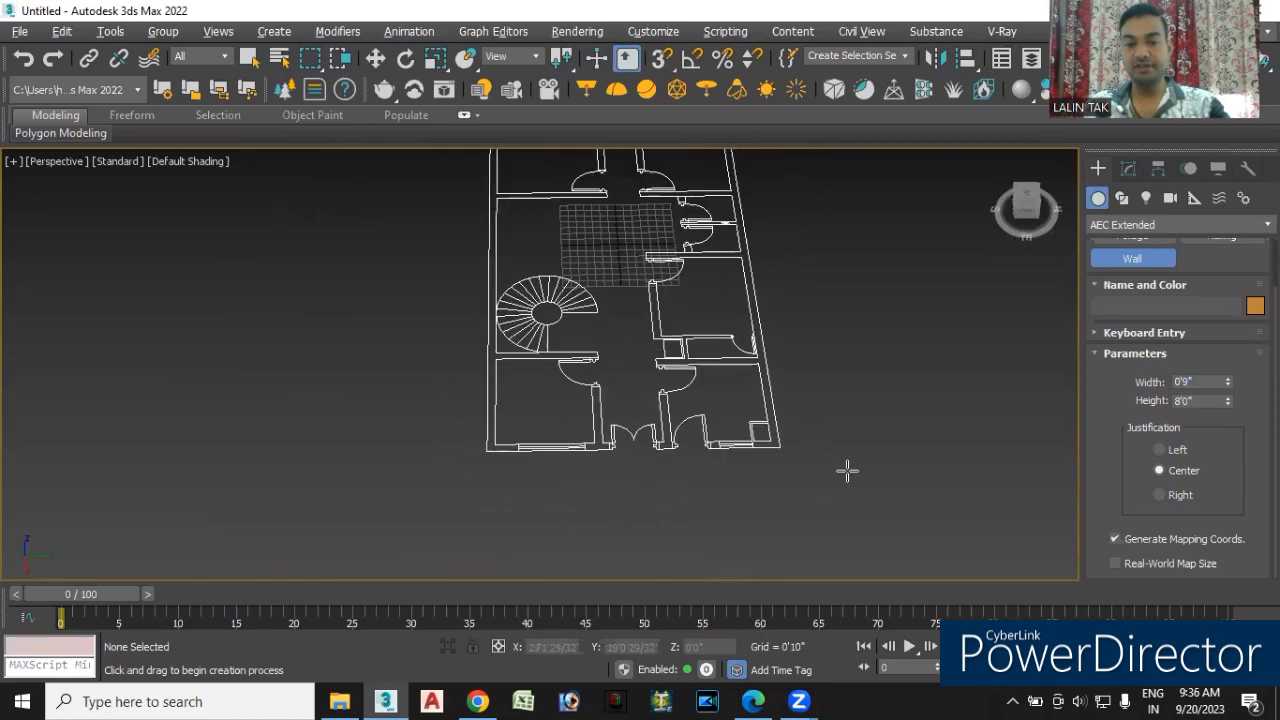
pyautogui.keyDown('alt'); pyautogui.moveTo(917, 409); pyautogui.dragTo(831, 503, button='middle'); pyautogui.keyUp('alt')
pyautogui.click(1195, 400)
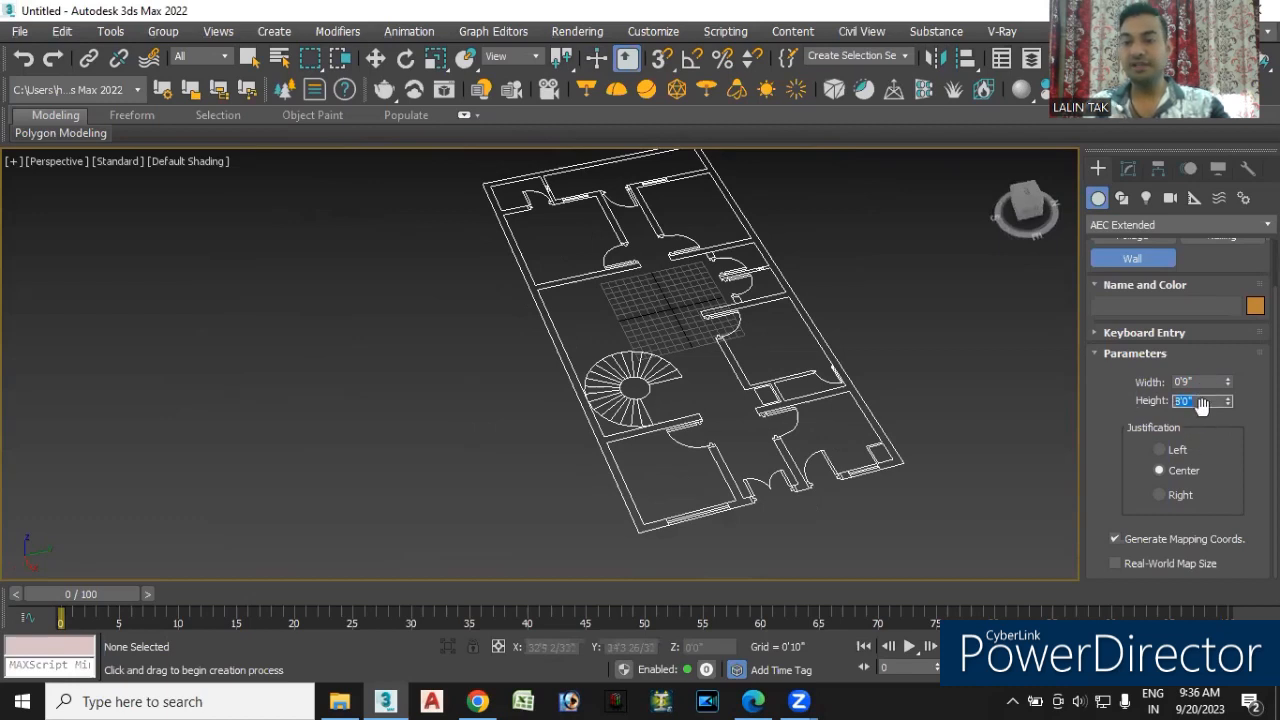
pyautogui.write('9')
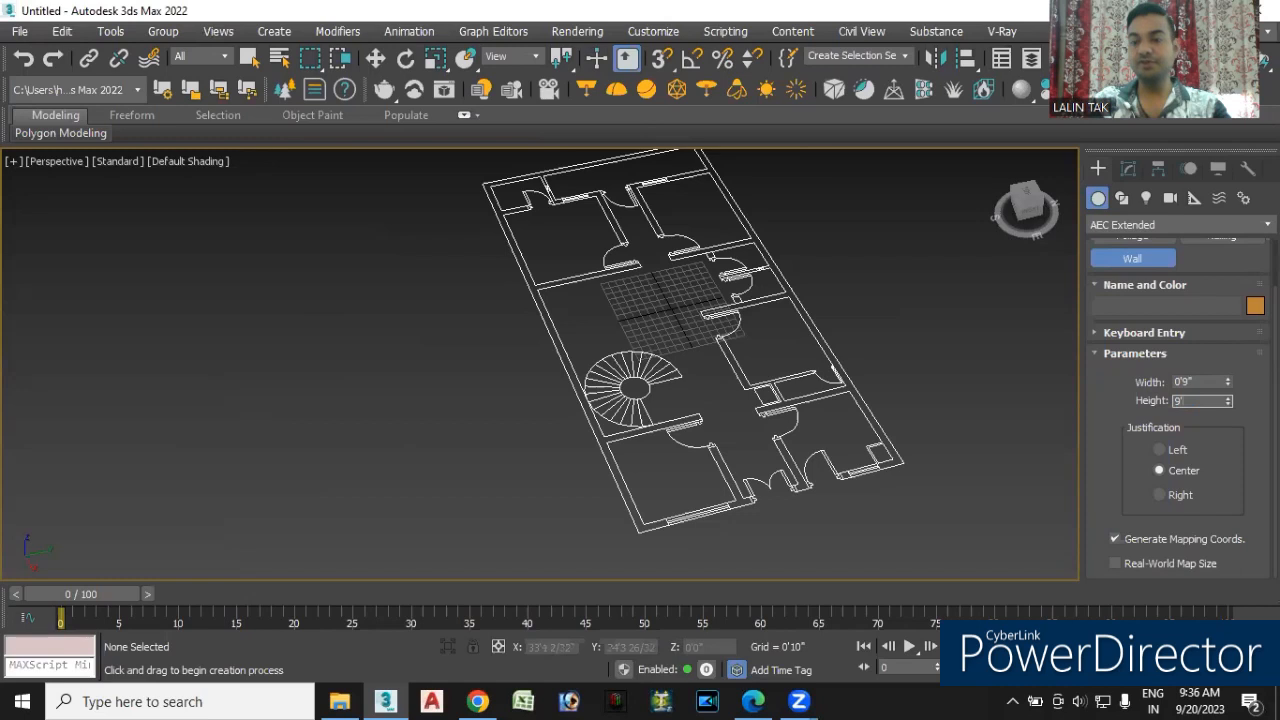
pyautogui.press('Return')
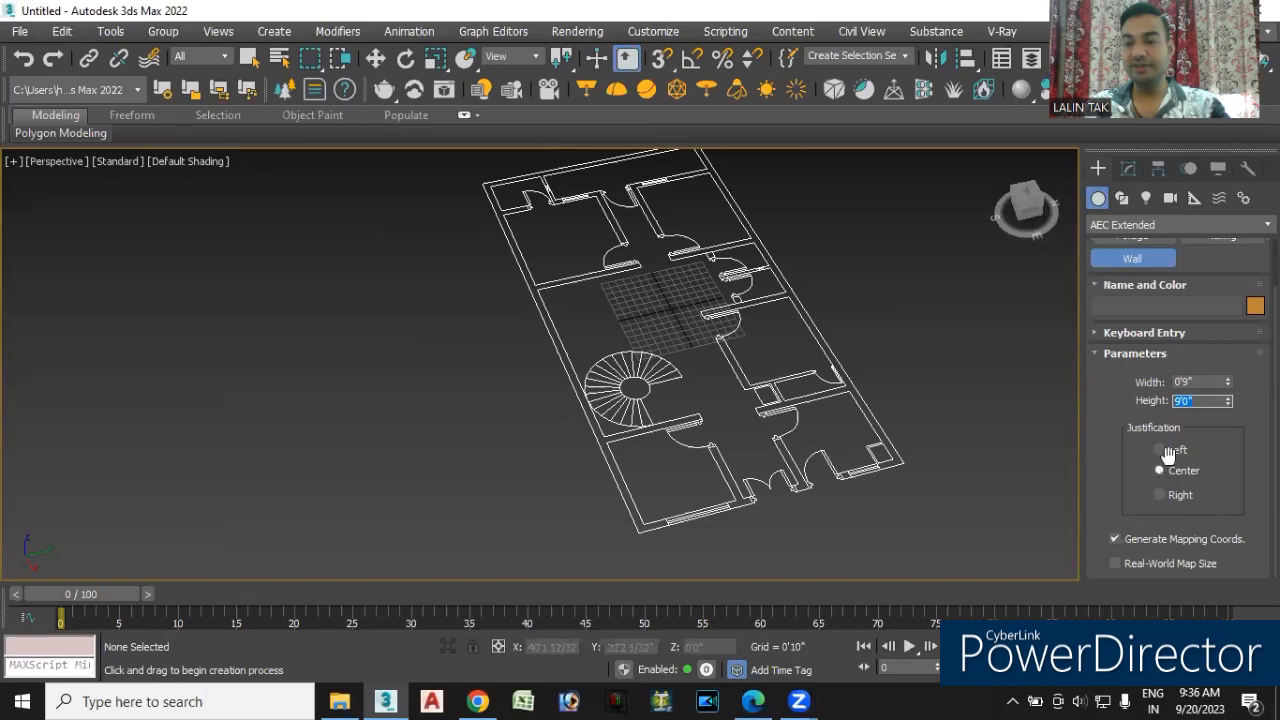
pyautogui.scroll(2, 1203, 394)
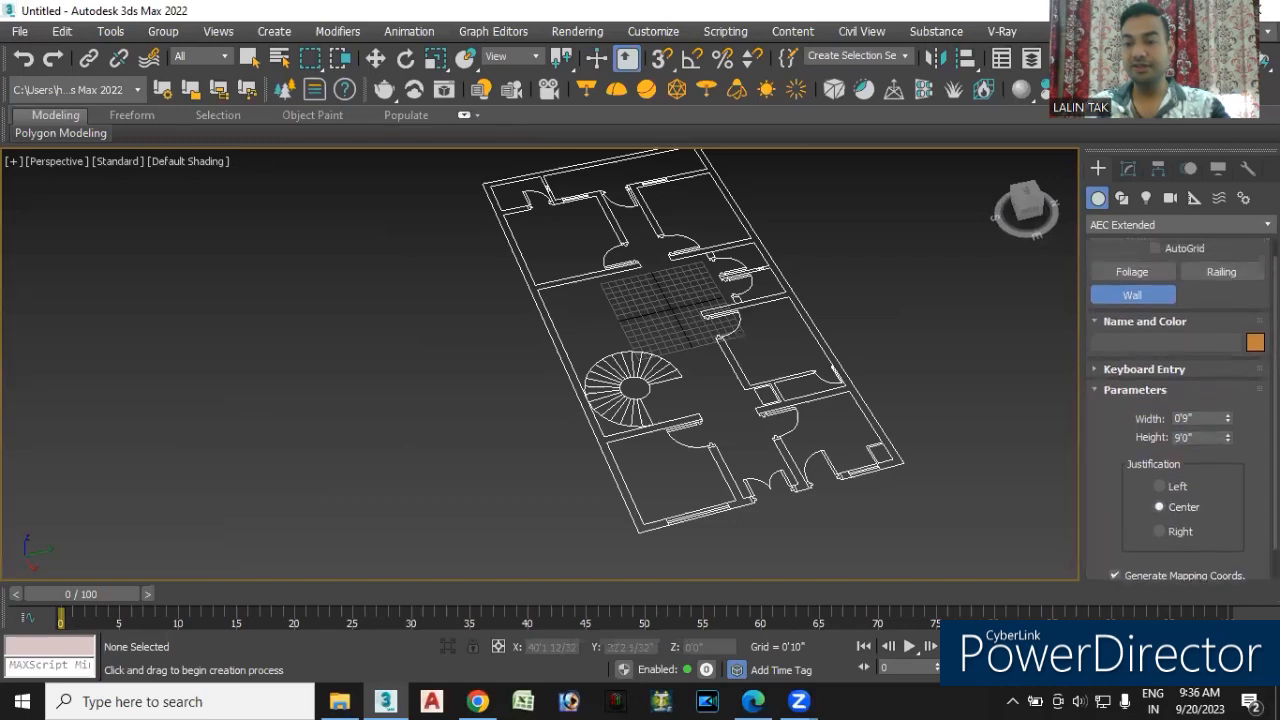
pyautogui.click(1140, 369)
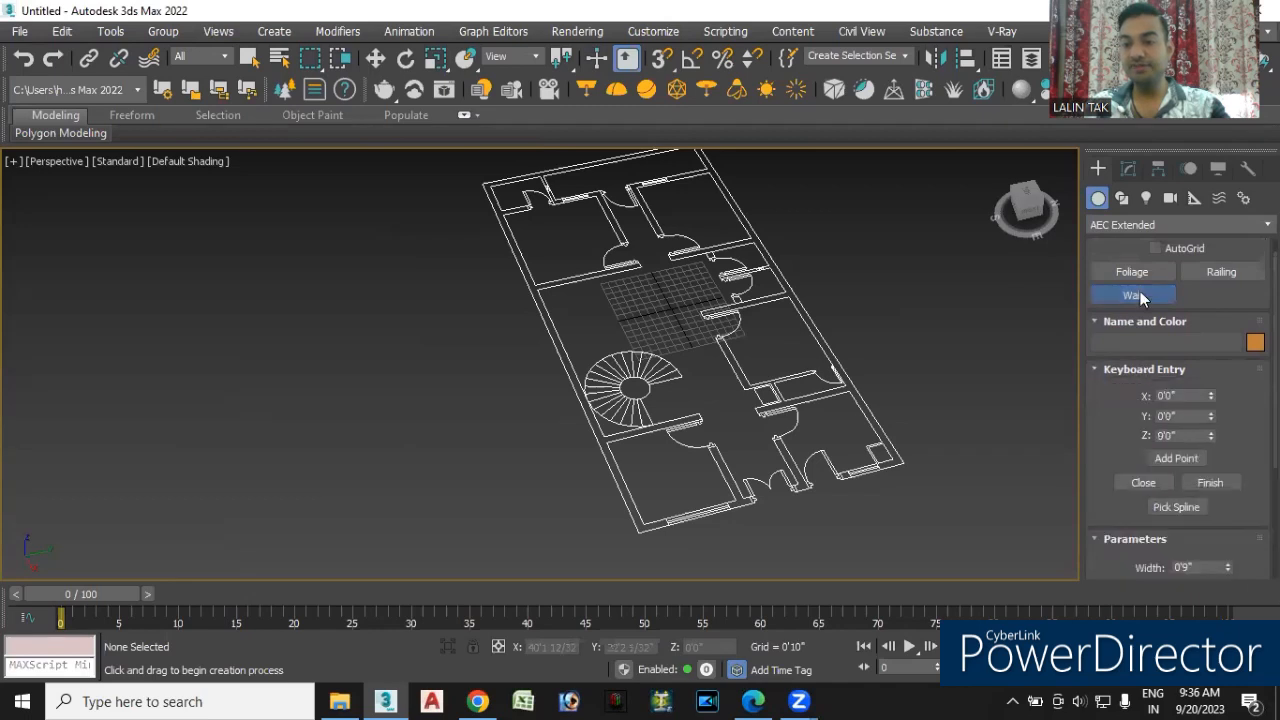
# - Generate the outer wall from the floor plan's outer outline with Pick Spline
pyautogui.click(1169, 506)
pyautogui.scroll(3, 560, 365)
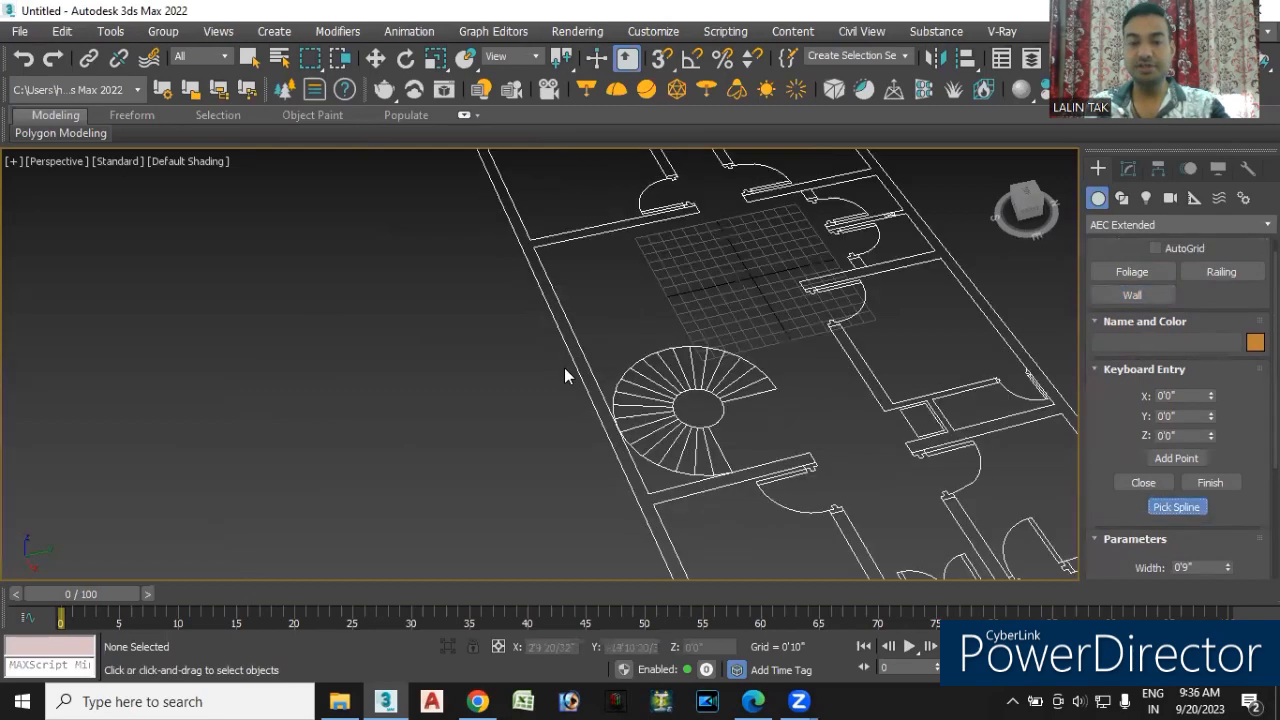
pyautogui.scroll(2, 566, 373)
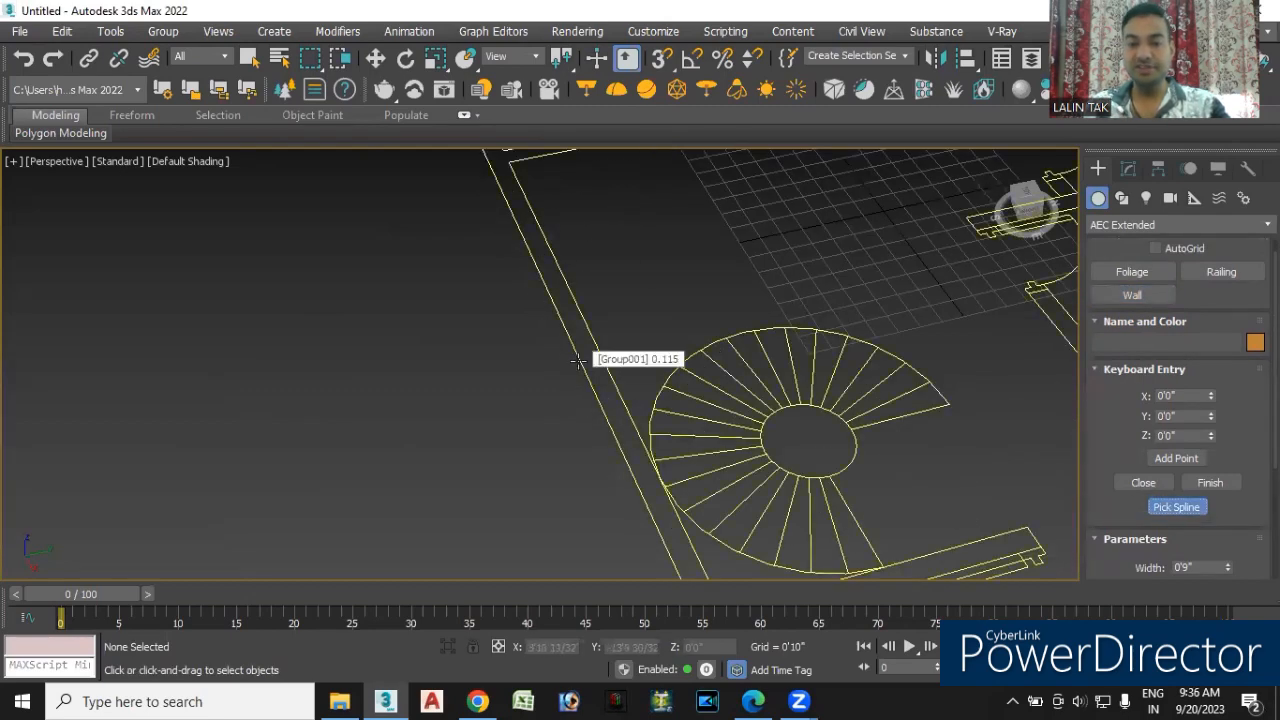
pyautogui.click(578, 361)
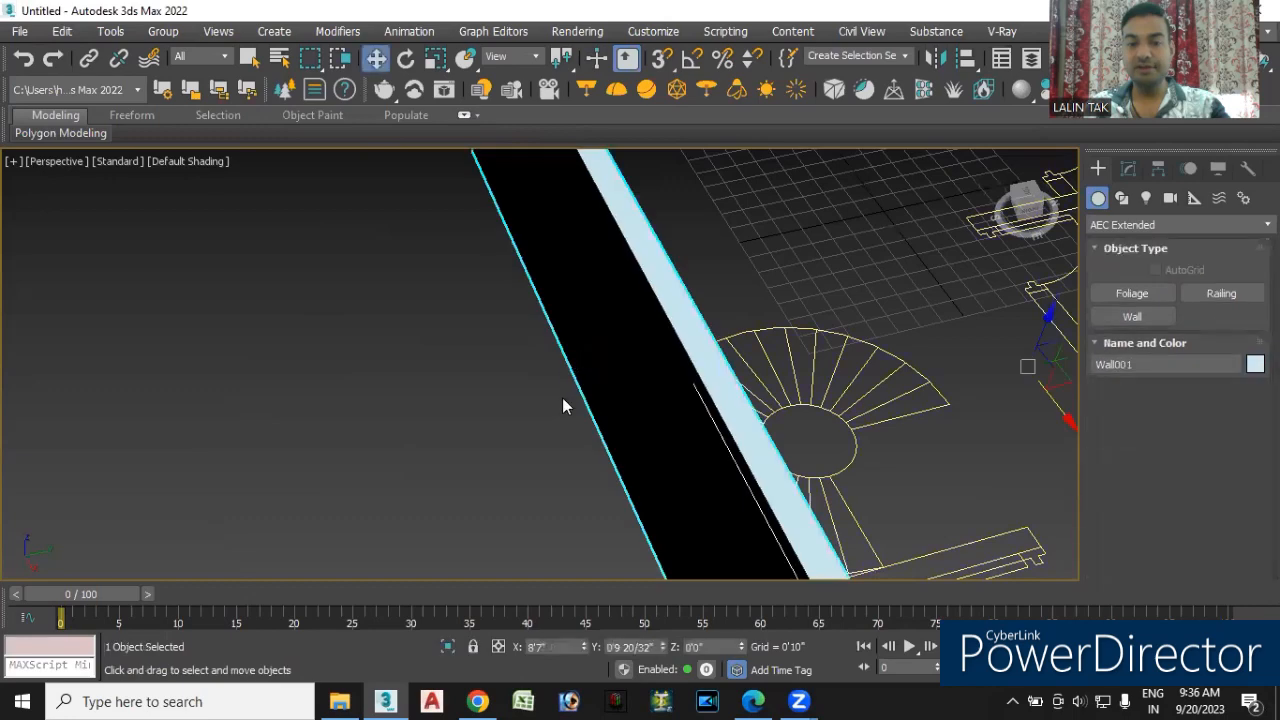
pyautogui.scroll(-6, 562, 397)
pyautogui.keyDown('alt'); pyautogui.moveTo(784, 536); pyautogui.dragTo(704, 547, button='middle'); pyautogui.keyUp('alt')
pyautogui.scroll(3, 556, 332)
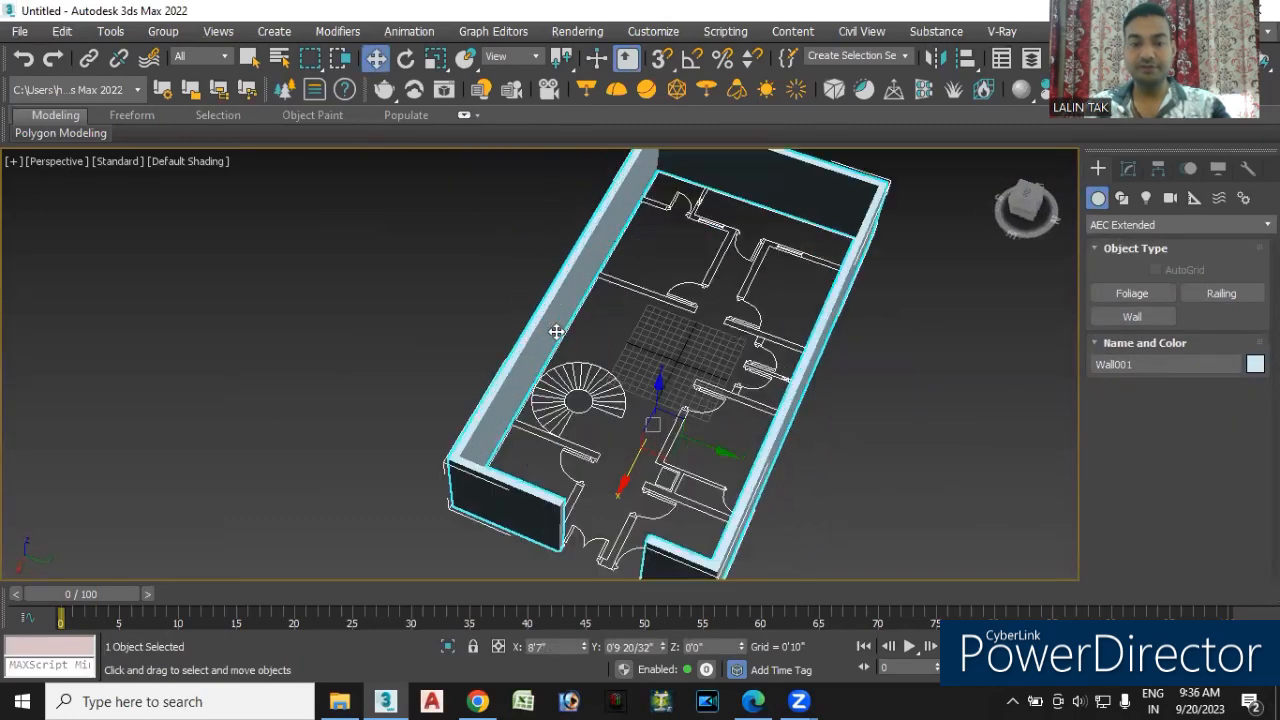
# - Compare the outer wall's Left, Center and Right justifications against the plan lines and set it to Left
pyautogui.scroll(4, 556, 332)
pyautogui.scroll(3, 588, 342)
pyautogui.scroll(-3, 555, 337)
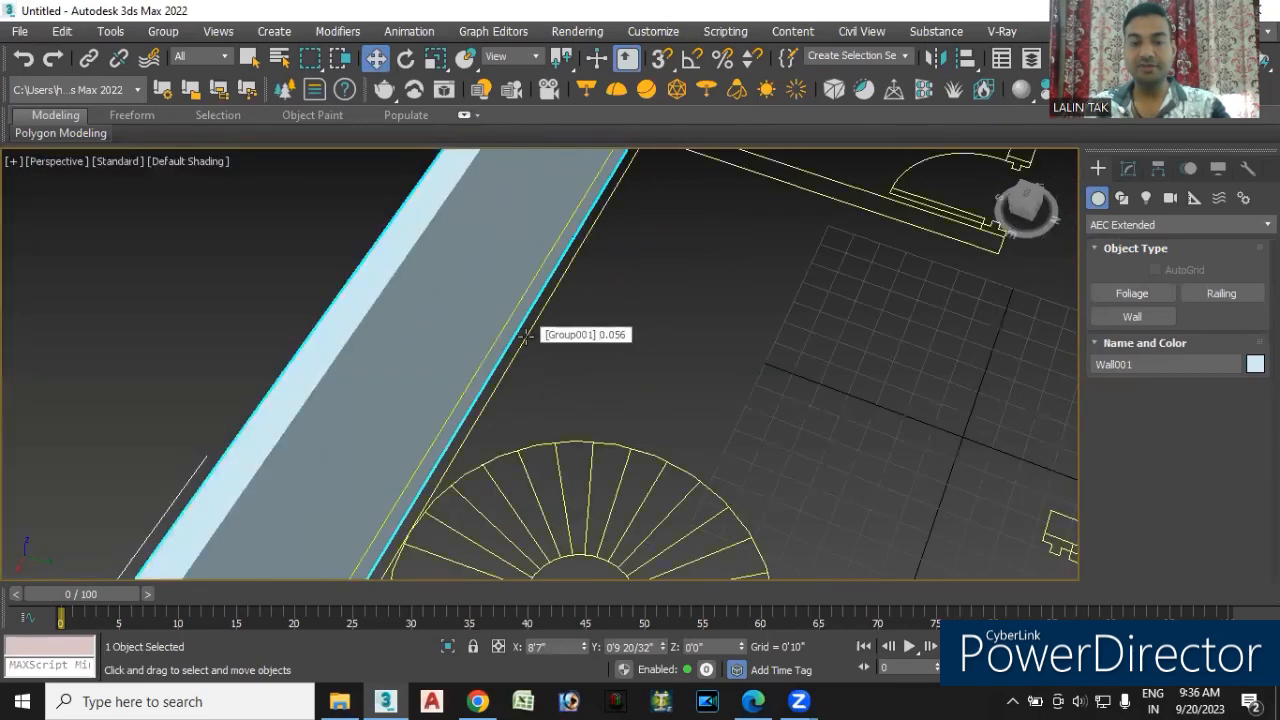
pyautogui.scroll(-2, 530, 350)
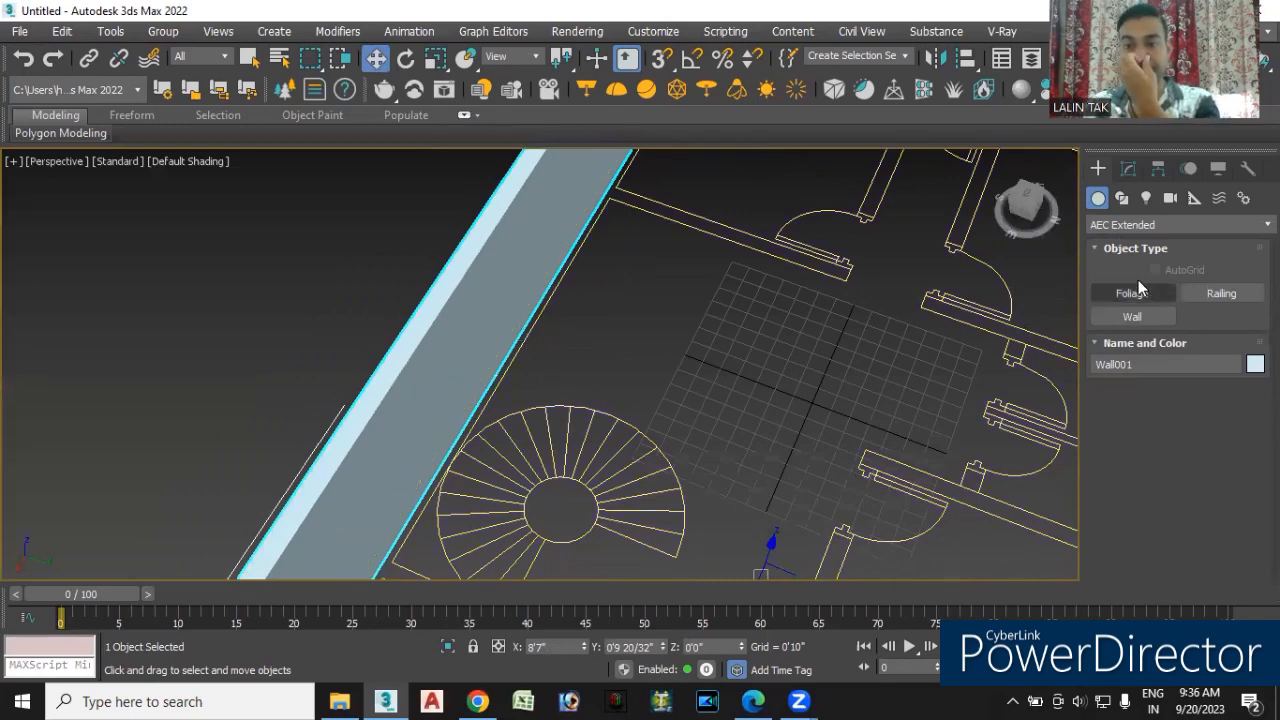
pyautogui.click(1130, 170)
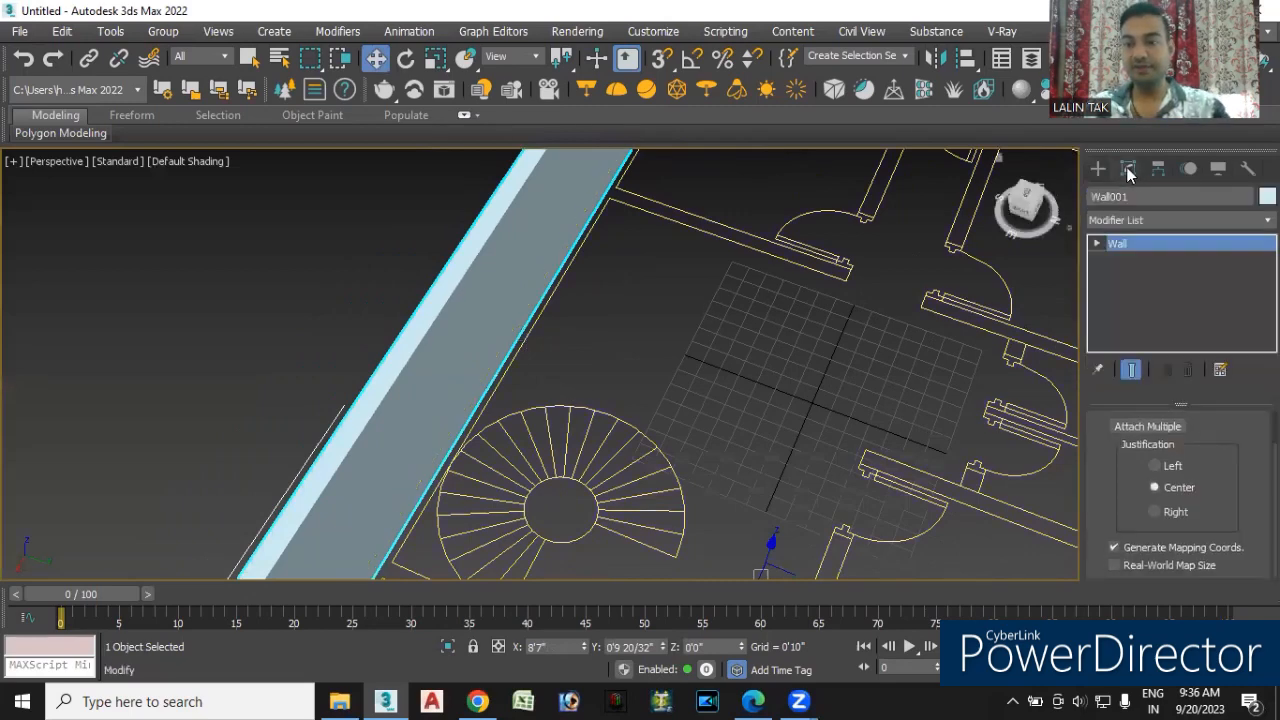
pyautogui.click(1155, 466)
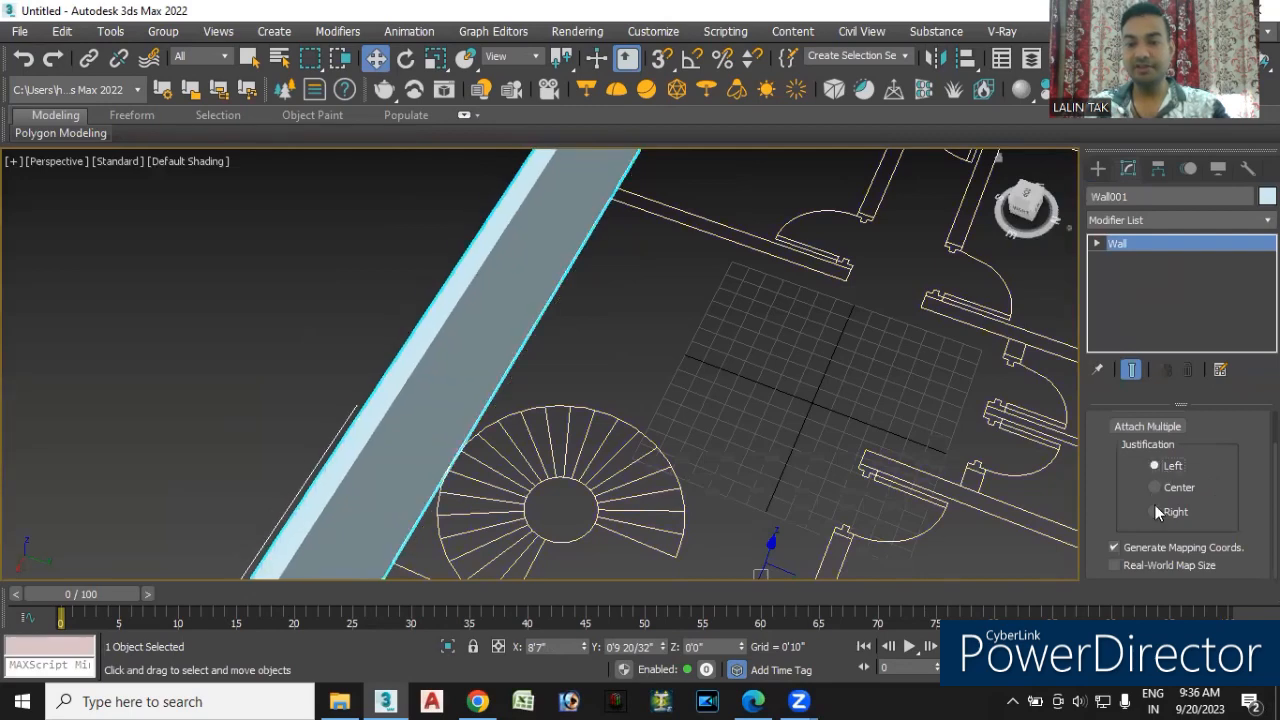
pyautogui.click(1155, 512)
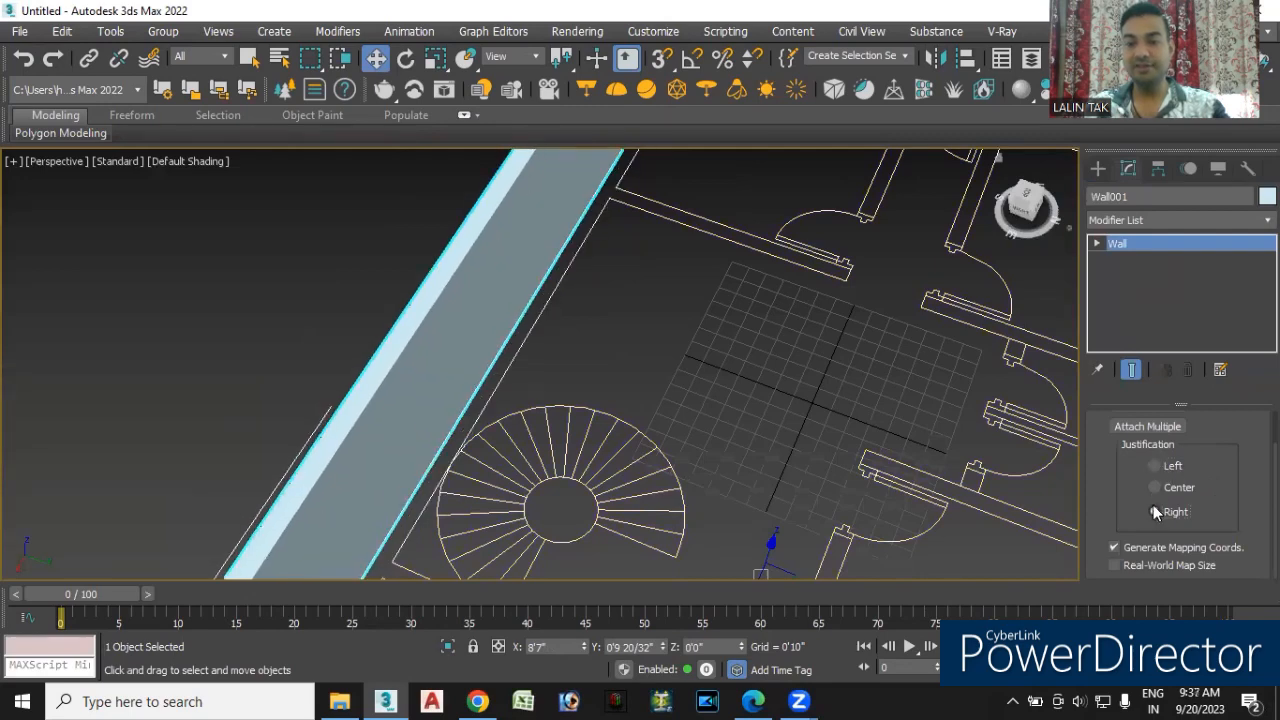
pyautogui.click(1155, 466)
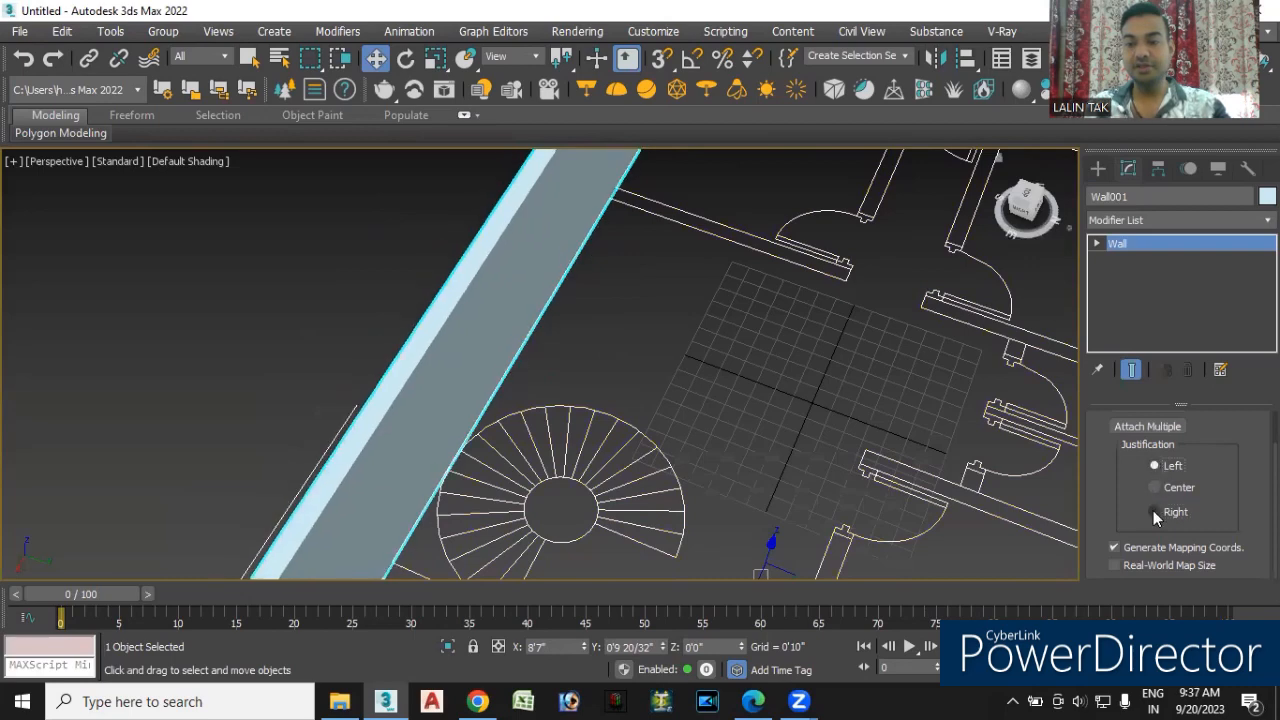
pyautogui.click(1155, 512)
pyautogui.click(1155, 466)
pyautogui.click(1155, 512)
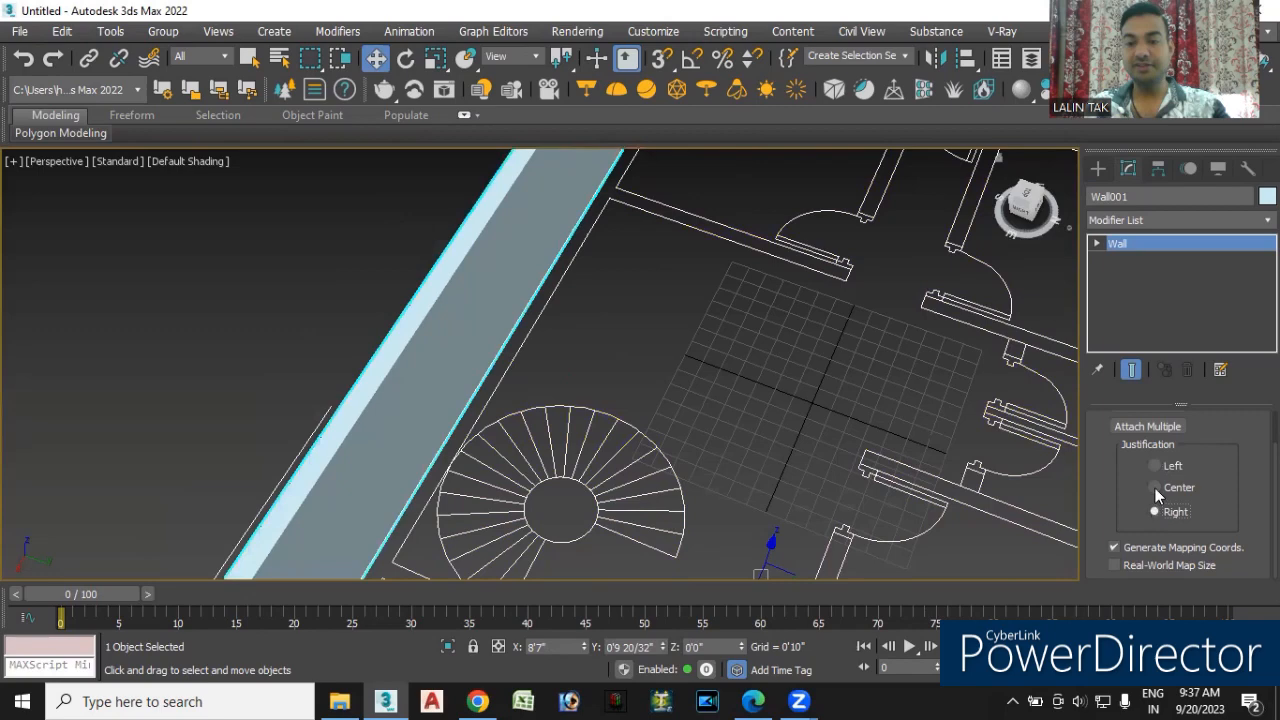
pyautogui.click(1155, 467)
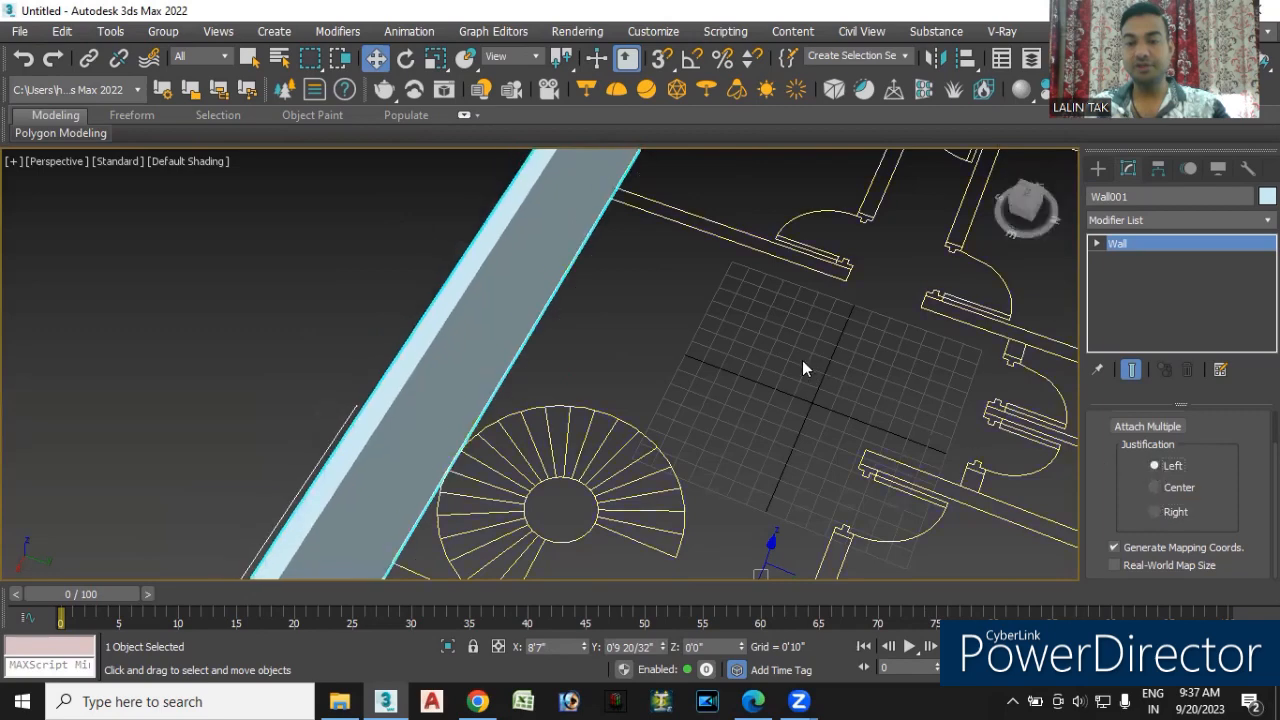
pyautogui.click(1156, 486)
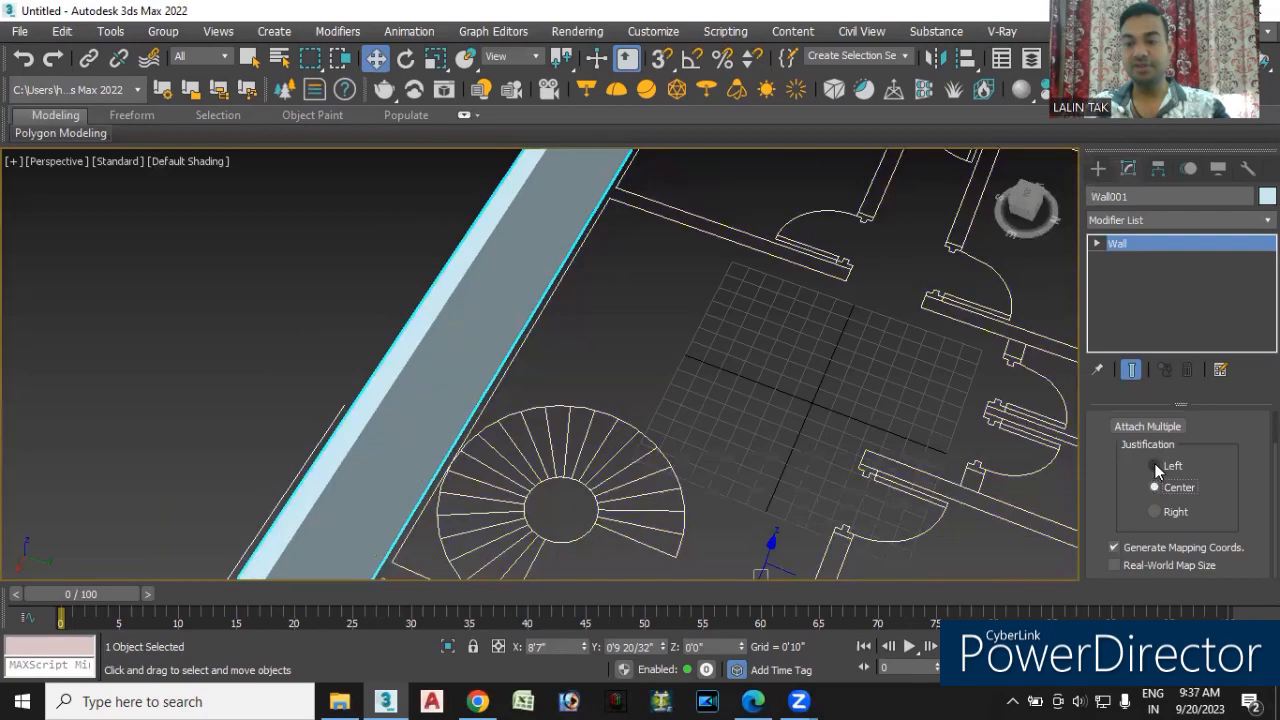
pyautogui.click(1155, 466)
# - Inspect the outer wall's ends around the front entrance opening from several angles
pyautogui.scroll(-5, 632, 388)
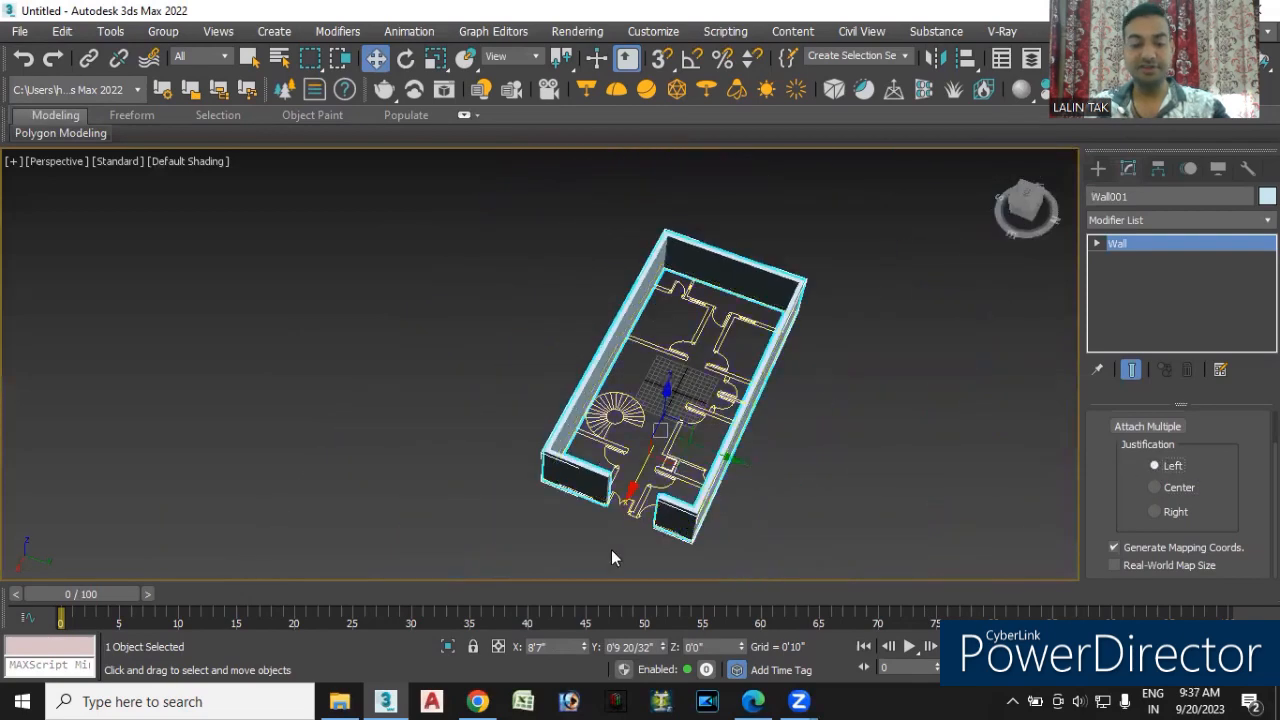
pyautogui.keyDown('alt'); pyautogui.moveTo(612, 546); pyautogui.dragTo(758, 480, button='middle'); pyautogui.keyUp('alt')
pyautogui.scroll(8, 757, 480)
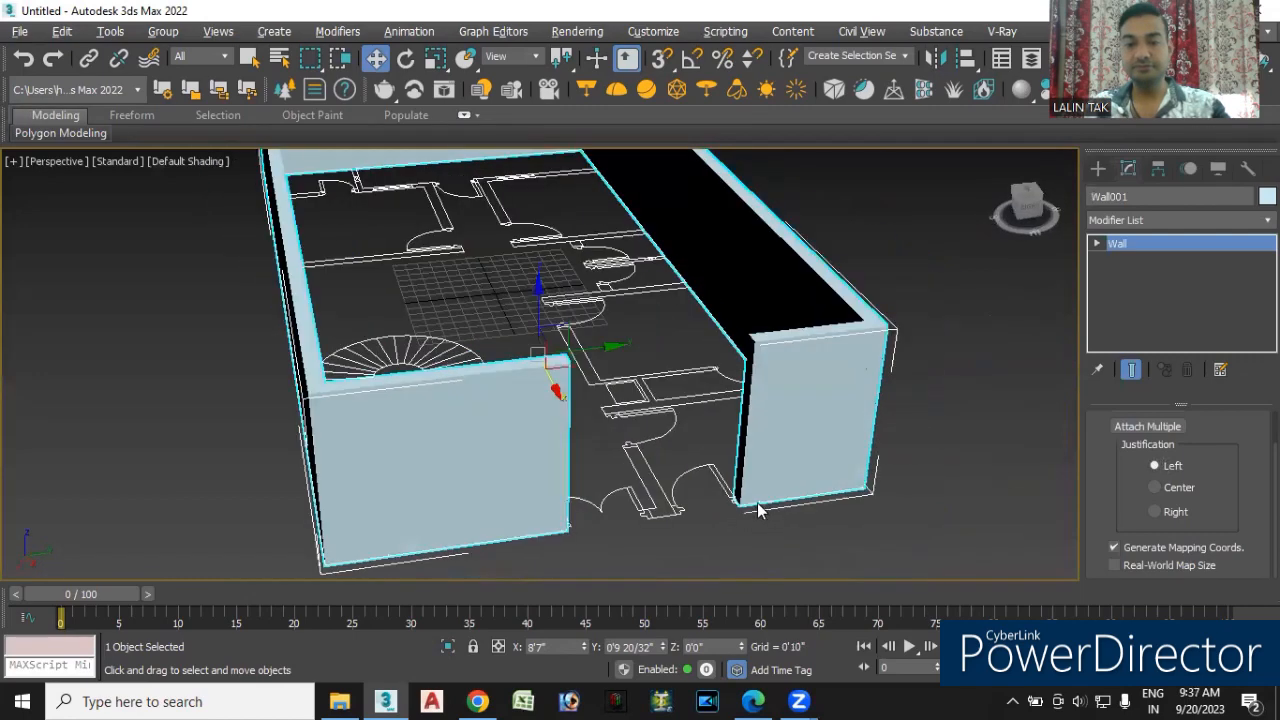
pyautogui.keyDown('alt'); pyautogui.moveTo(756, 508); pyautogui.dragTo(517, 553, button='middle'); pyautogui.keyUp('alt')
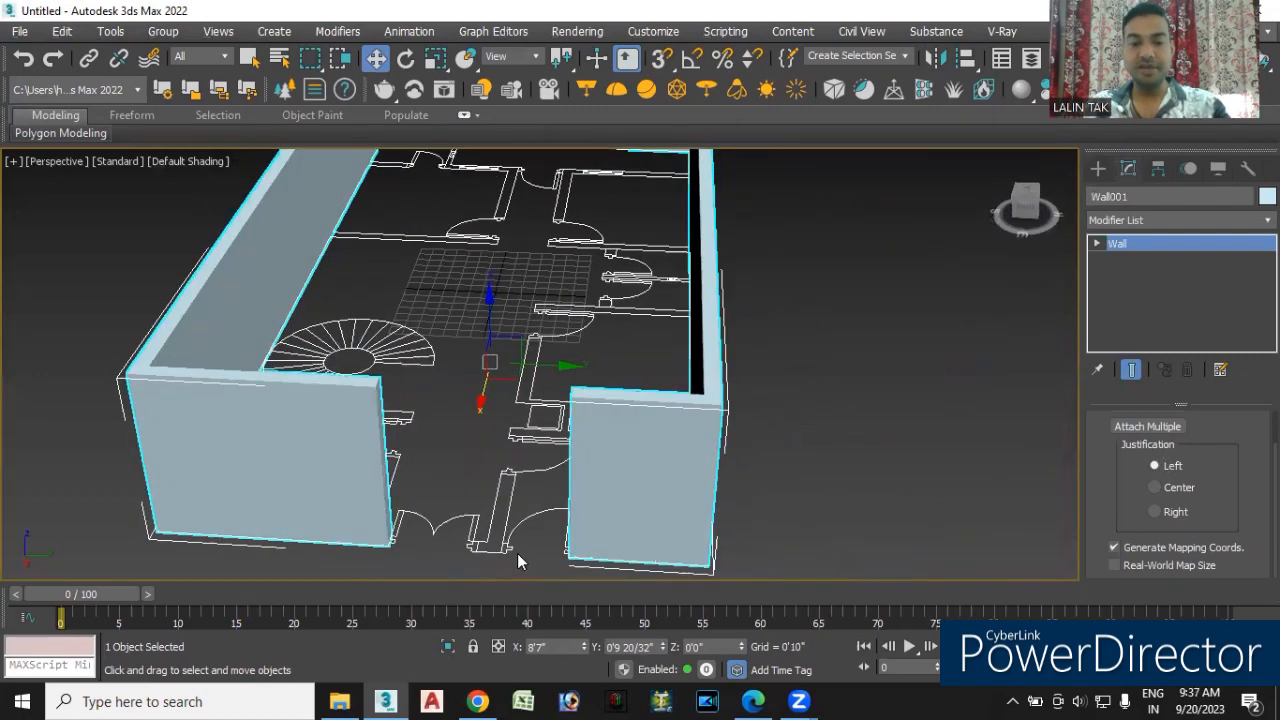
pyautogui.scroll(6, 540, 525)
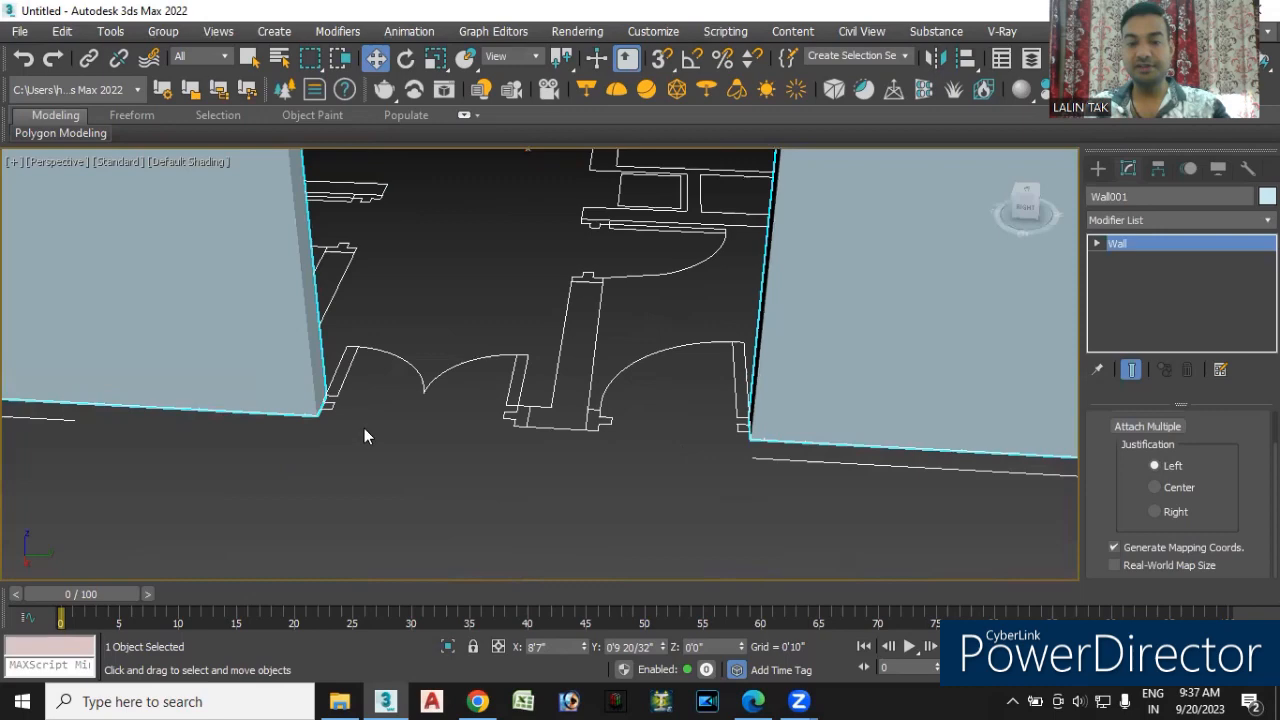
pyautogui.scroll(-5, 592, 462)
pyautogui.keyDown('alt'); pyautogui.moveTo(594, 466); pyautogui.dragTo(394, 474, button='middle'); pyautogui.keyUp('alt')
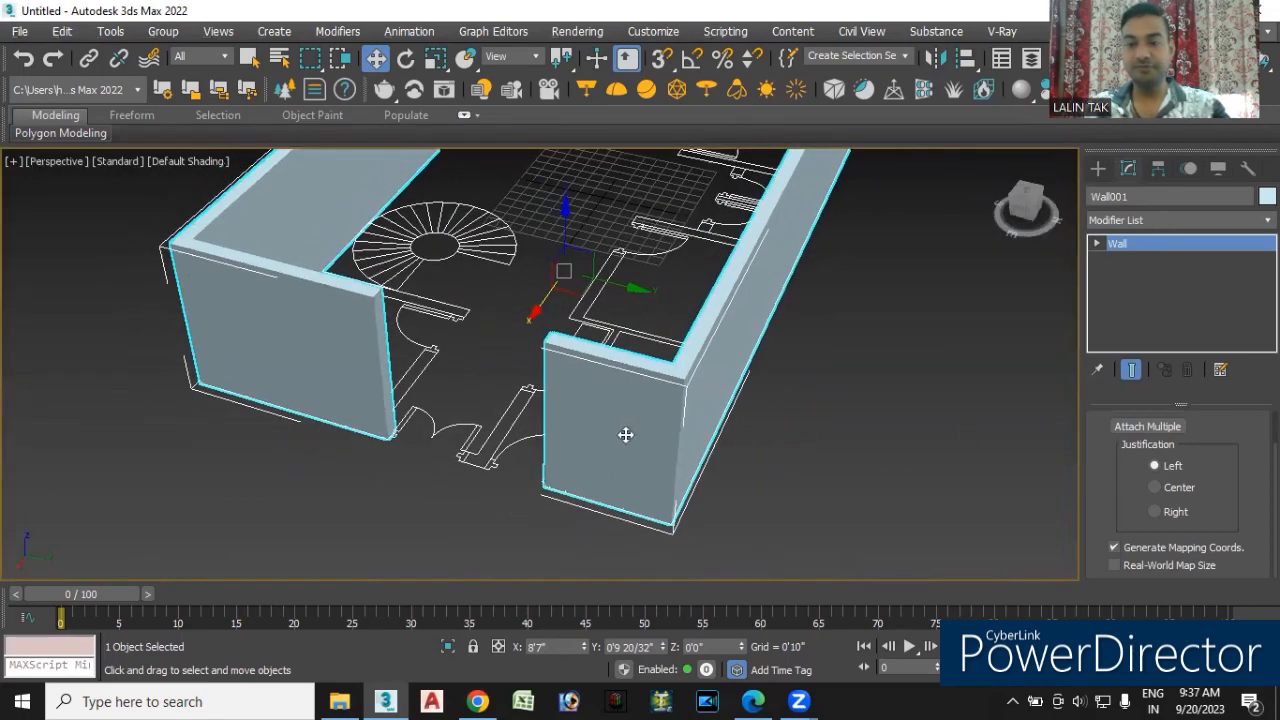
# - With 3D snapping on, draw a wall 0'9" wide and 9'0" high across the front entrance opening, using Left justification
pyautogui.click(1098, 168)
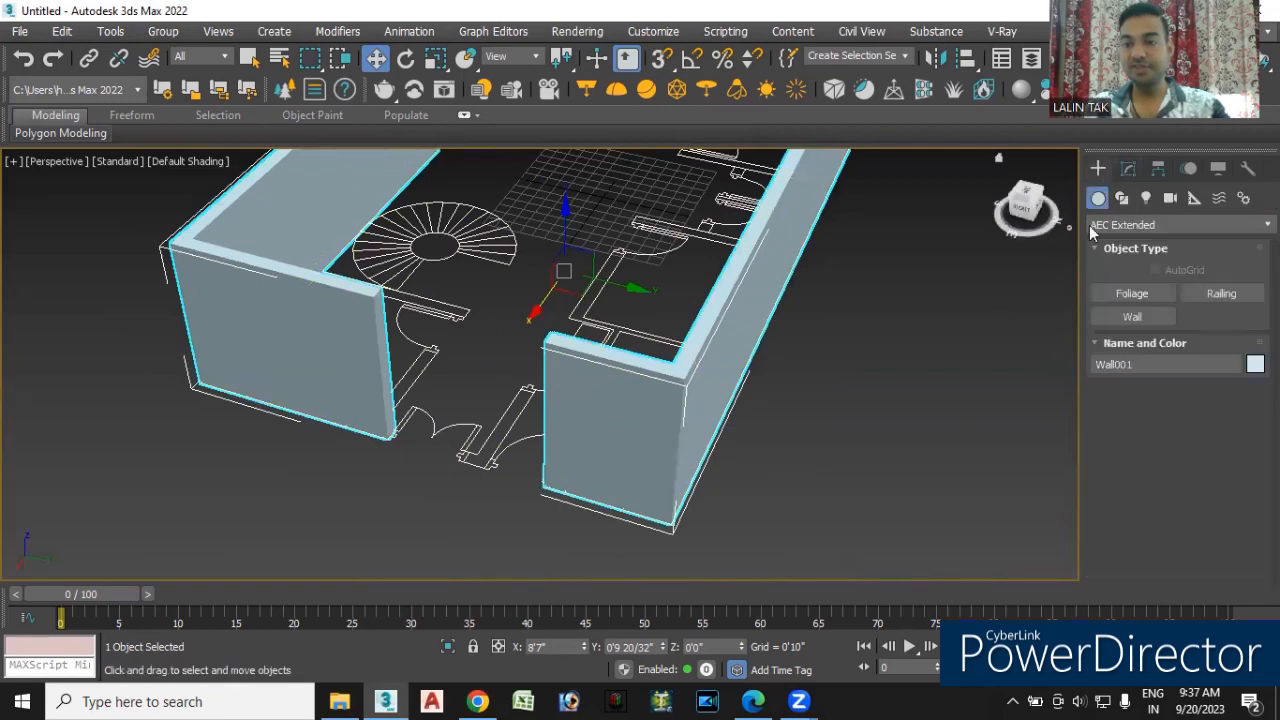
pyautogui.click(1134, 316)
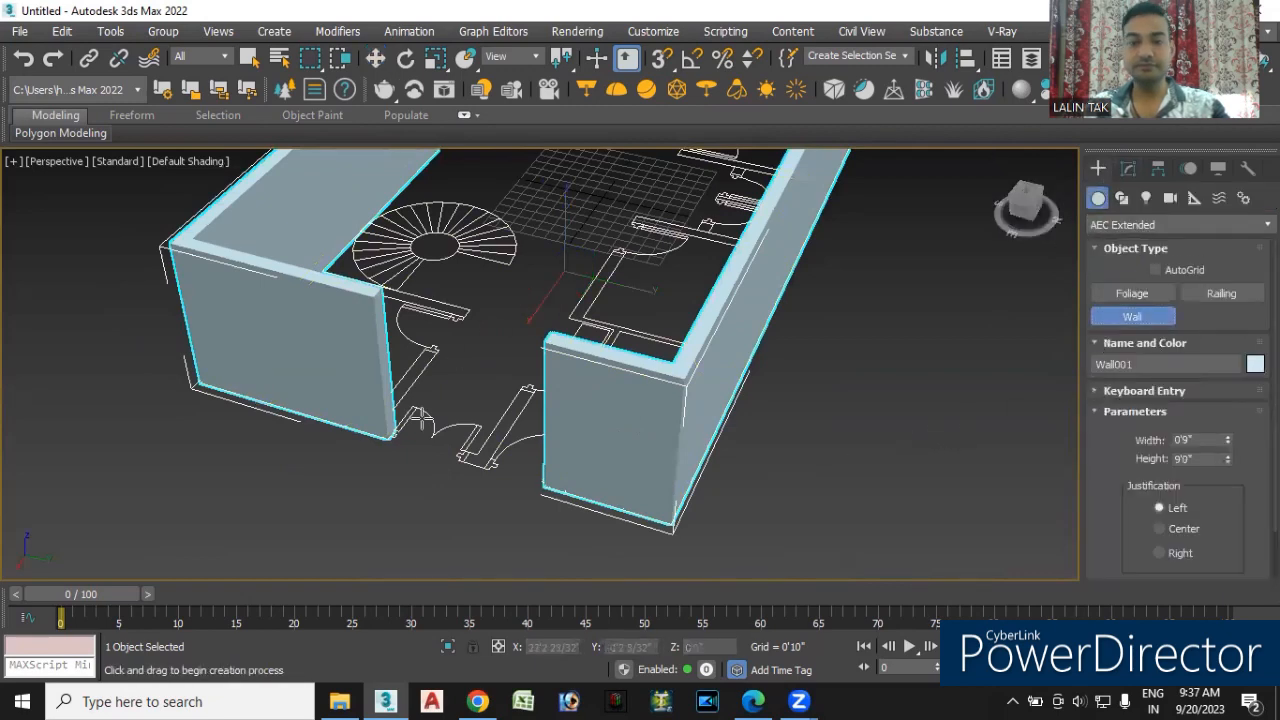
pyautogui.click(661, 57)
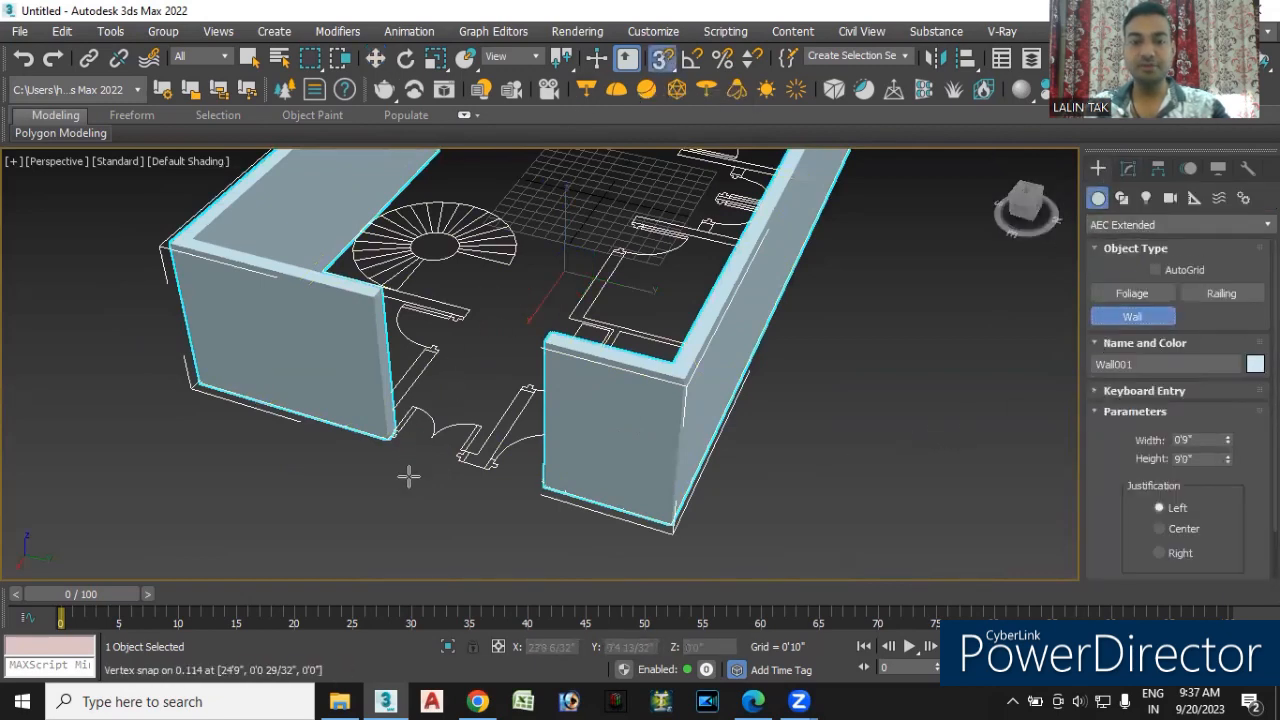
pyautogui.scroll(4, 414, 446)
pyautogui.scroll(4, 414, 445)
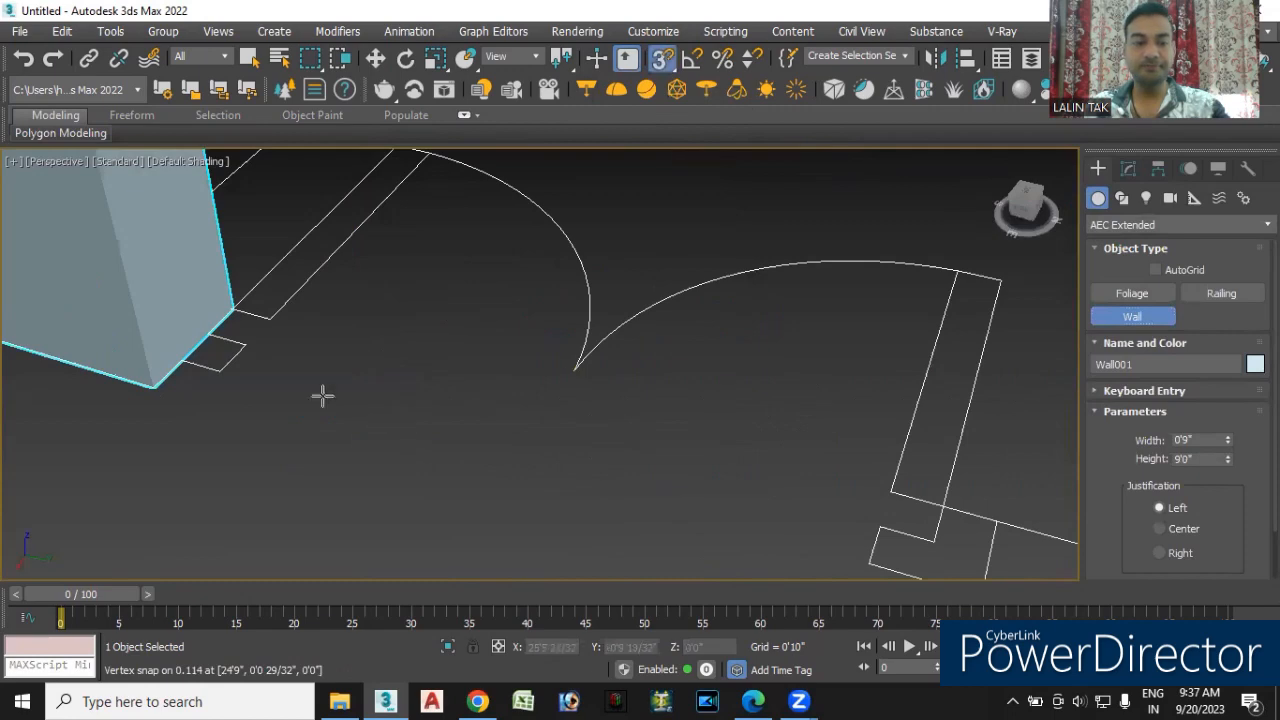
pyautogui.click(241, 311)
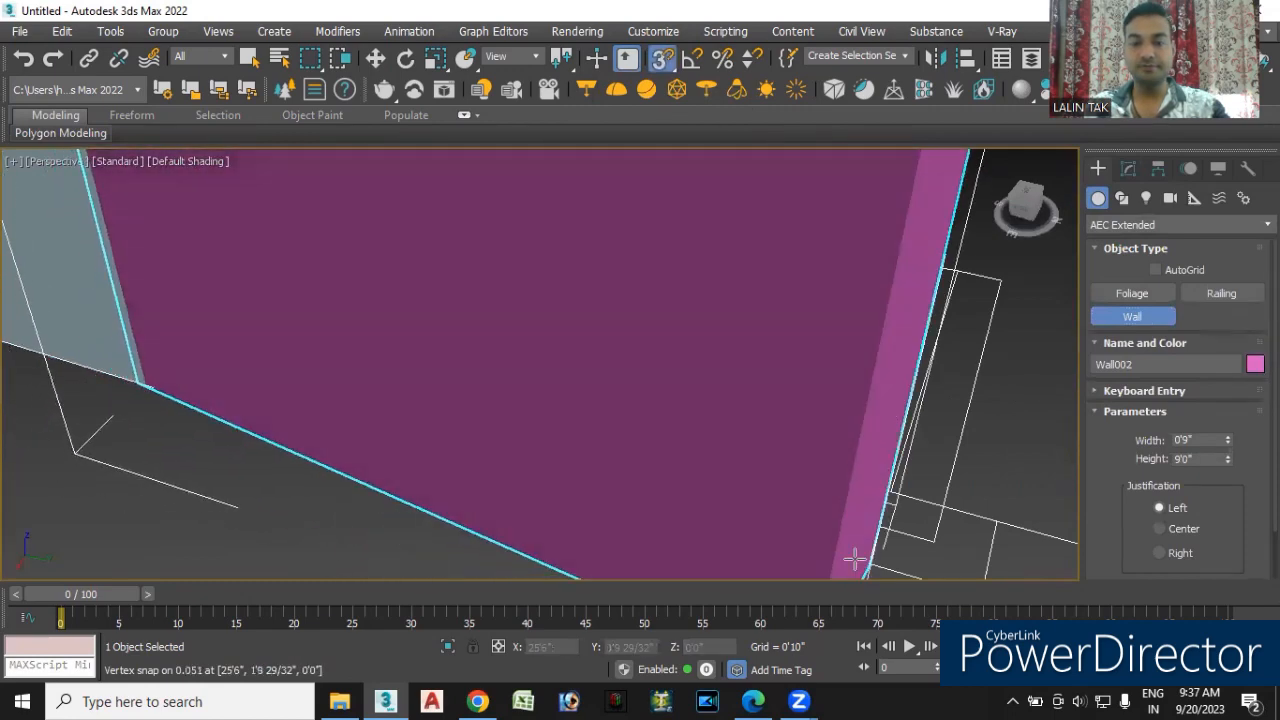
pyautogui.scroll(-6, 916, 555)
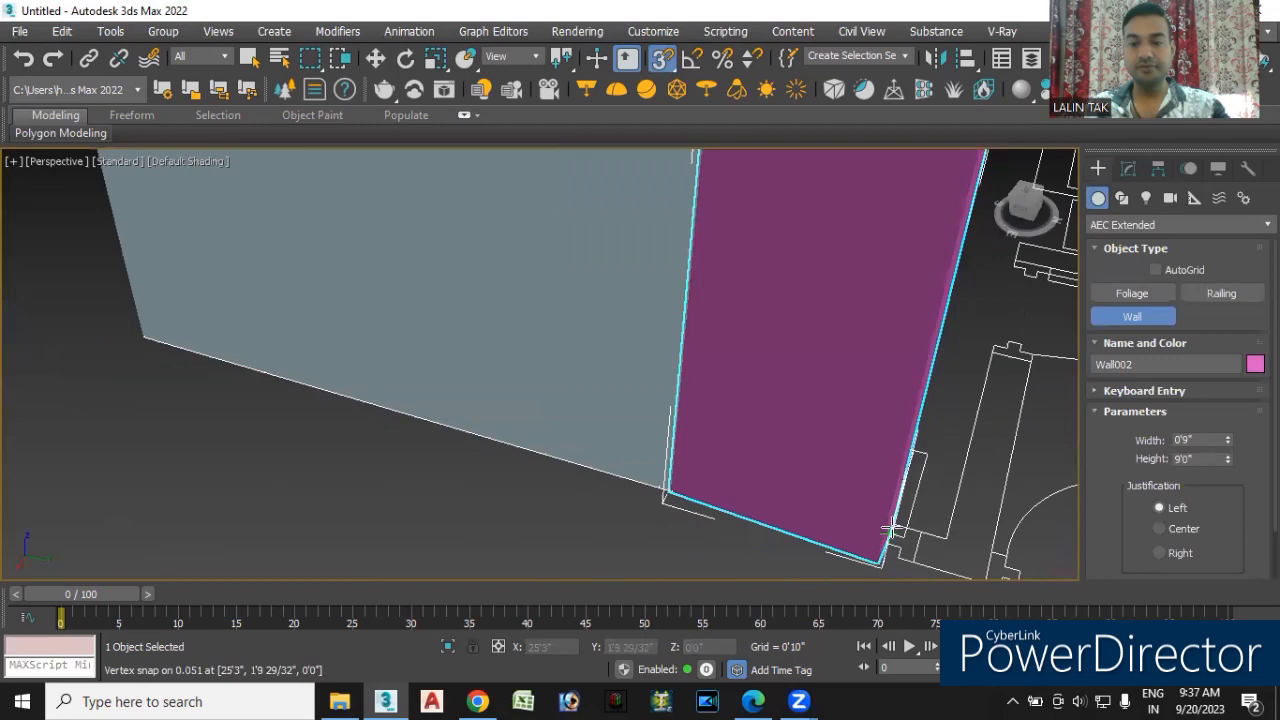
pyautogui.moveTo(946, 550); pyautogui.dragTo(651, 443, button='middle')
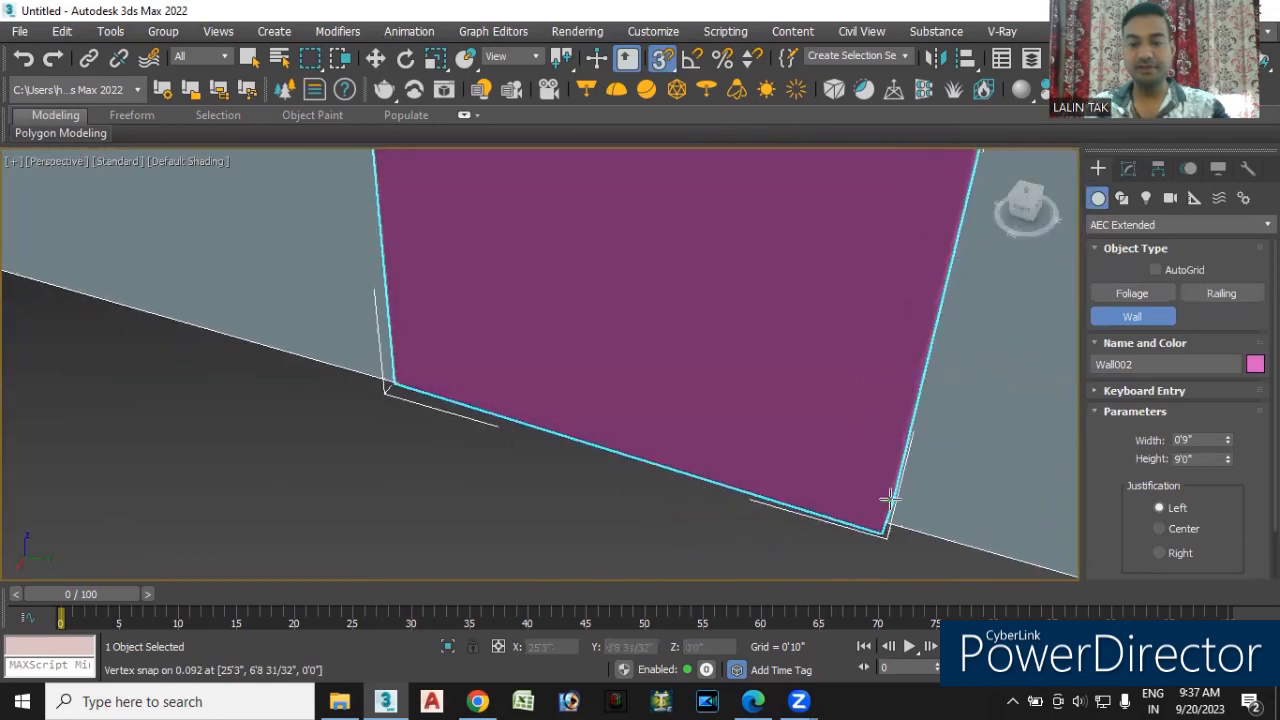
pyautogui.click(896, 500)
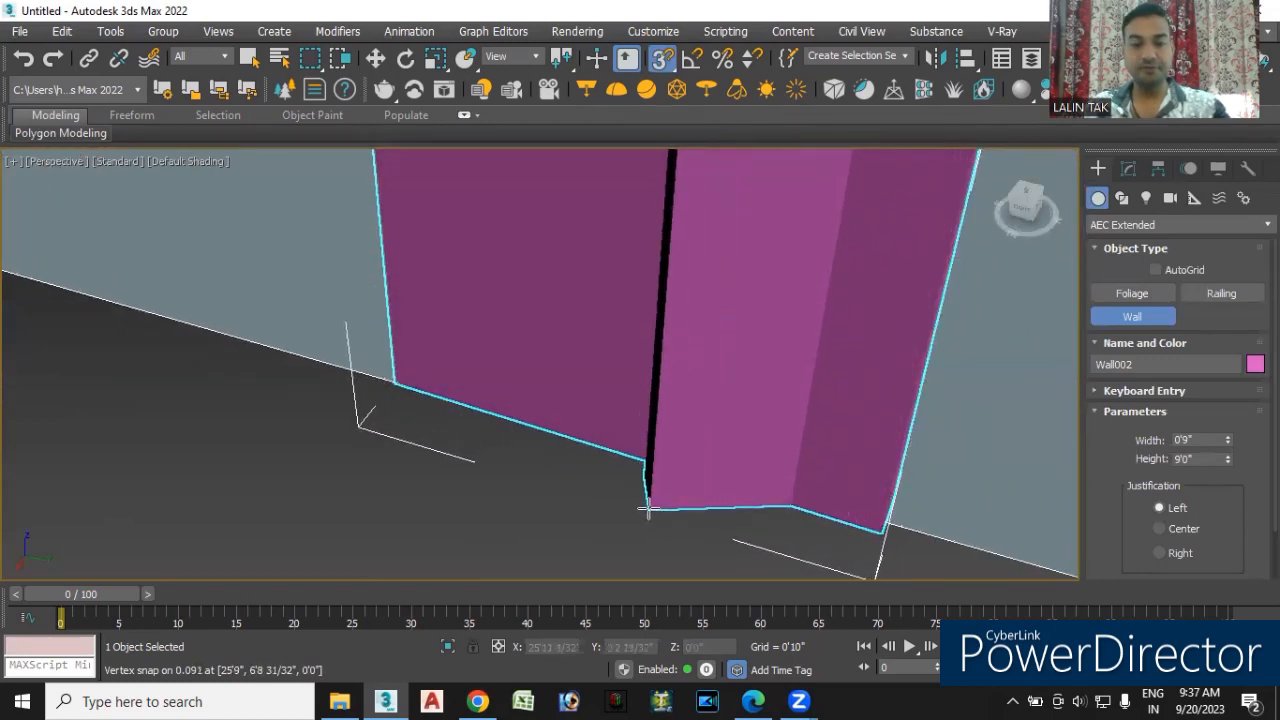
# - Switch the viewport to Top and bring the whole floor plan into view
pyautogui.scroll(-8, 687, 469)
pyautogui.keyDown('alt'); pyautogui.moveTo(674, 506); pyautogui.dragTo(809, 534, button='middle'); pyautogui.keyUp('alt')
pyautogui.scroll(-3, 714, 516)
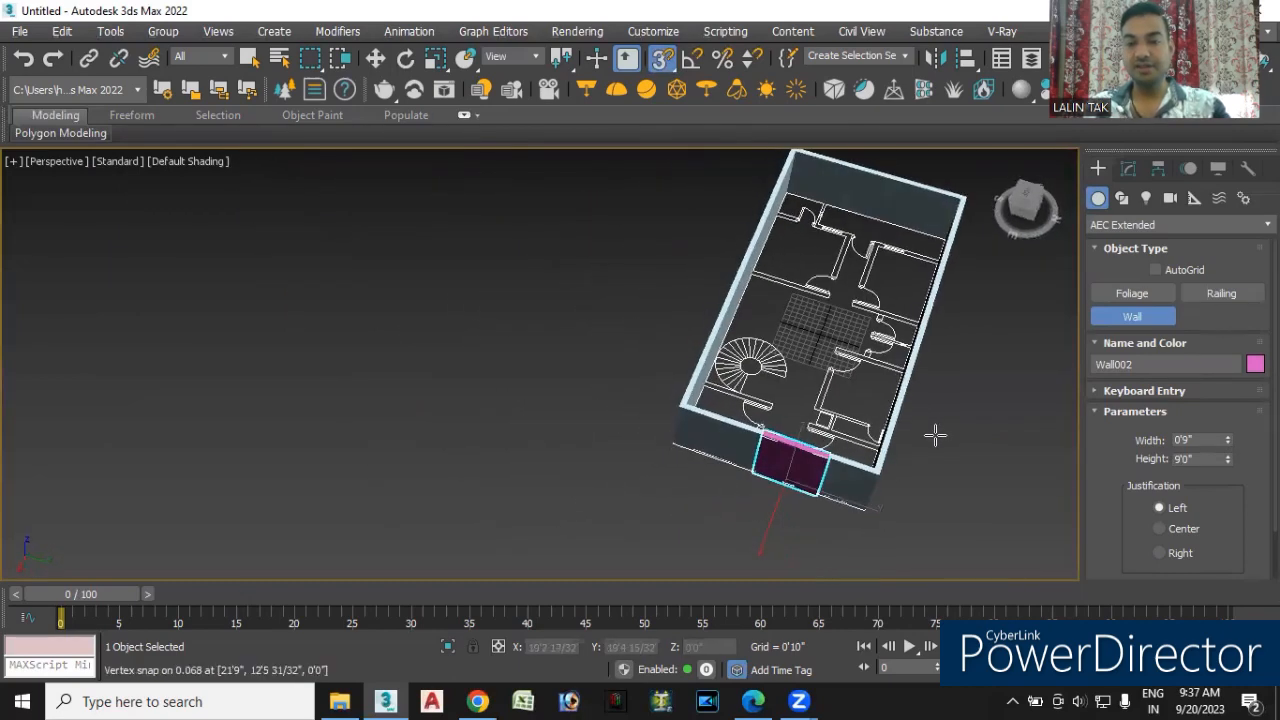
pyautogui.keyDown('alt'); pyautogui.moveTo(934, 434); pyautogui.dragTo(926, 449, button='middle'); pyautogui.keyUp('alt')
pyautogui.press('t')
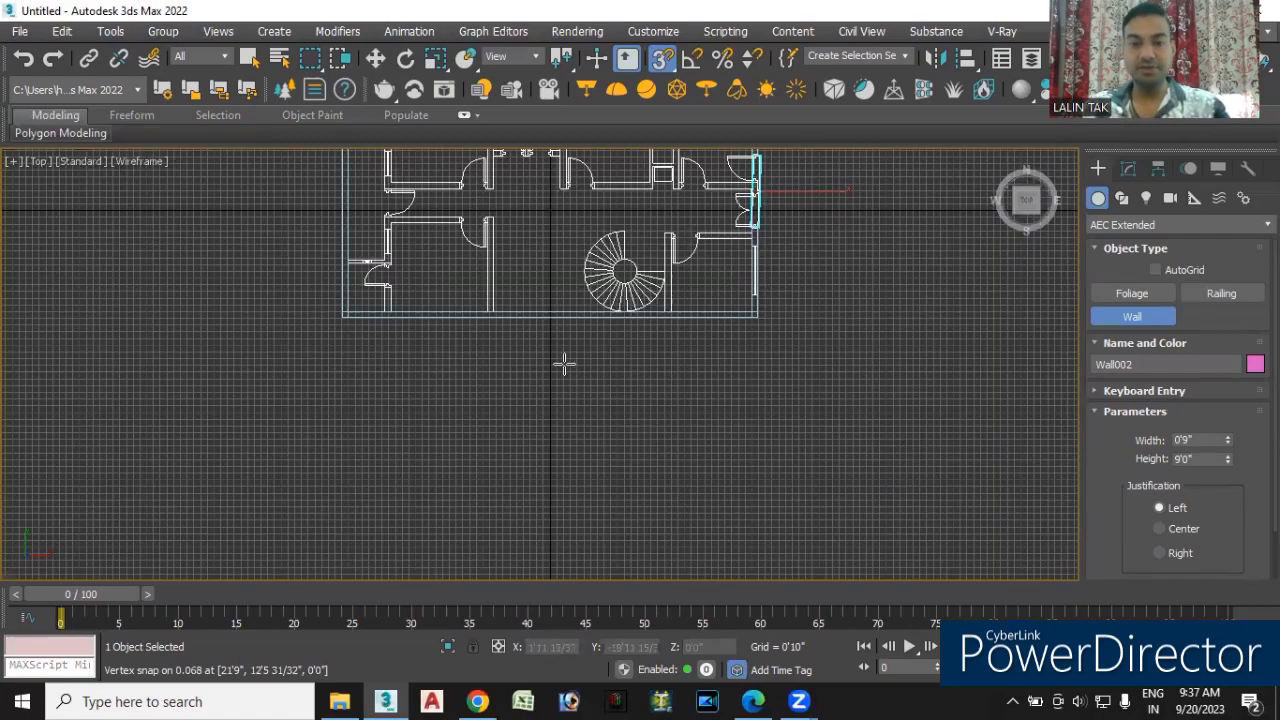
pyautogui.moveTo(595, 404); pyautogui.dragTo(640, 552, button='middle')
pyautogui.scroll(3, 523, 374)
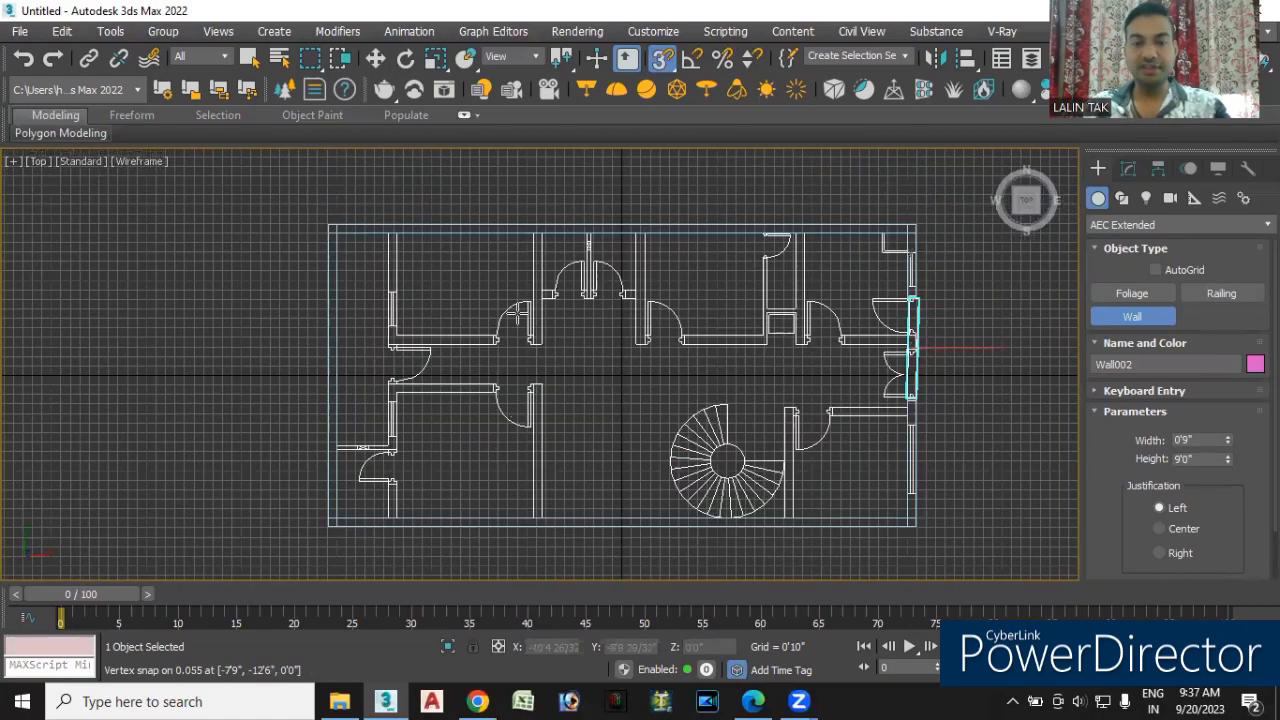
pyautogui.moveTo(505, 440); pyautogui.dragTo(541, 417, button='middle')
# - Examine the thin partition walls near the rear corner door, between the paired doors and around the small rectangular shaft
pyautogui.scroll(8, 400, 430)
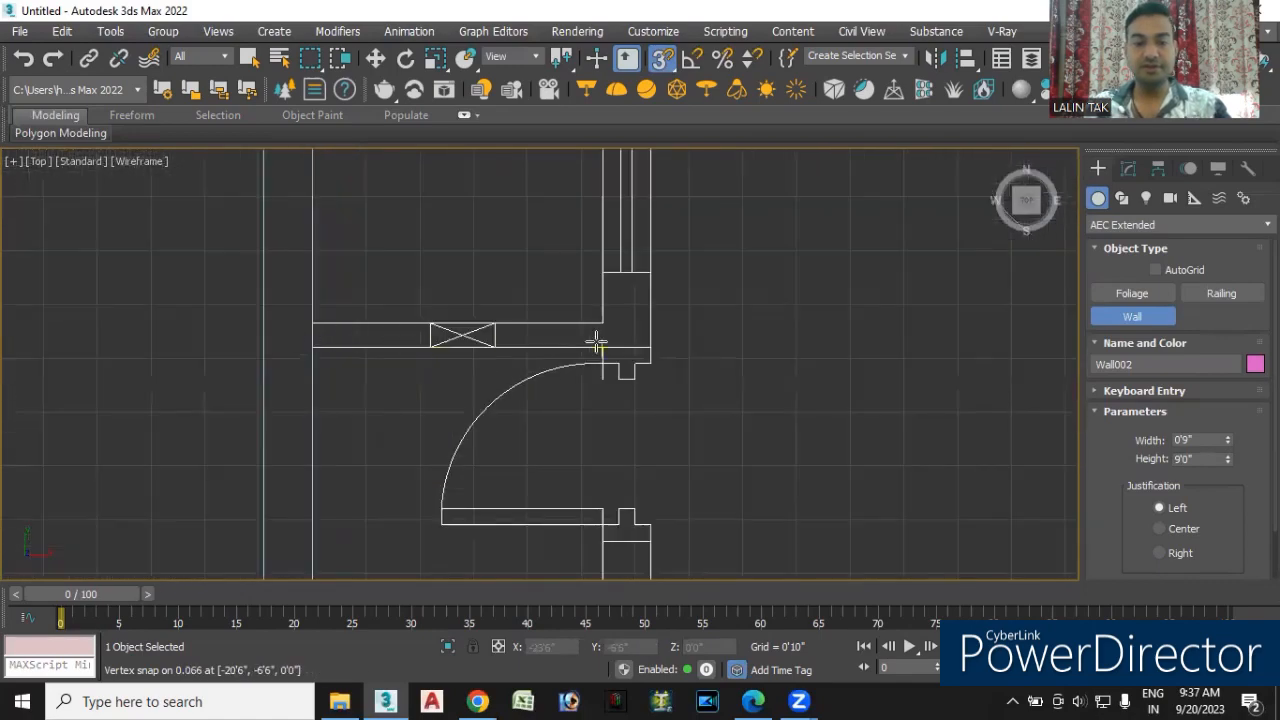
pyautogui.scroll(-8, 541, 340)
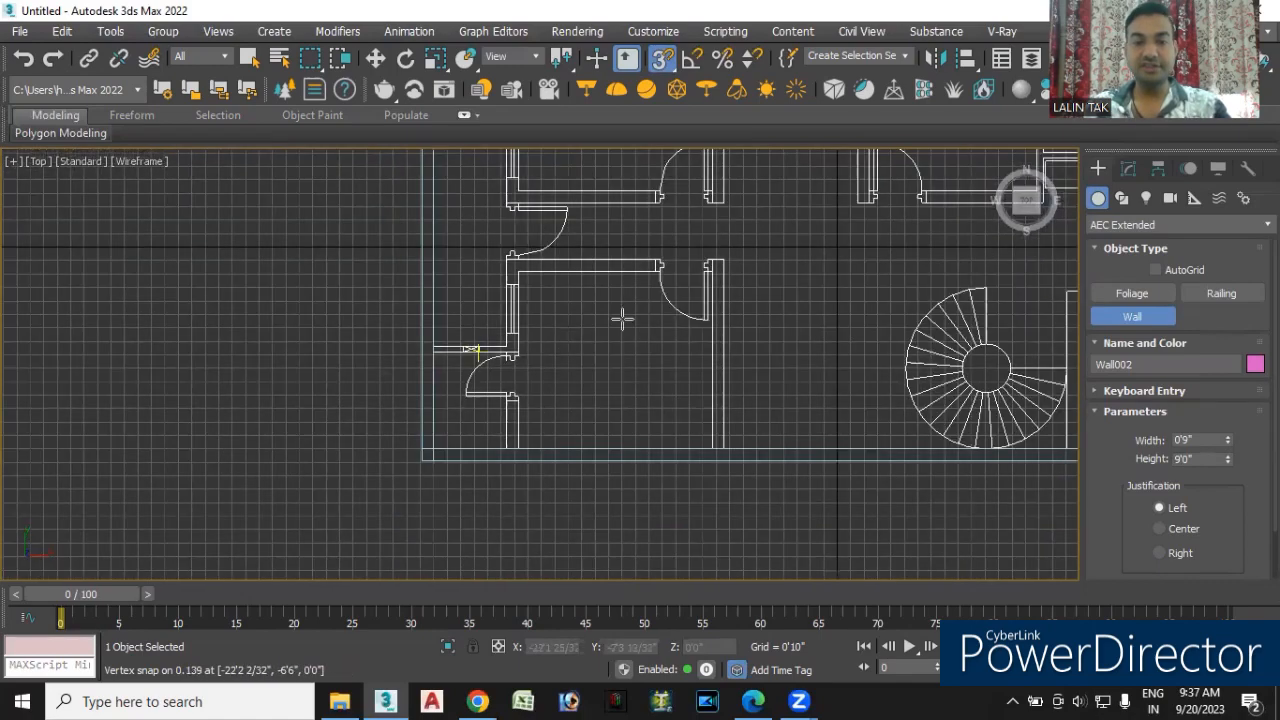
pyautogui.scroll(7, 565, 268)
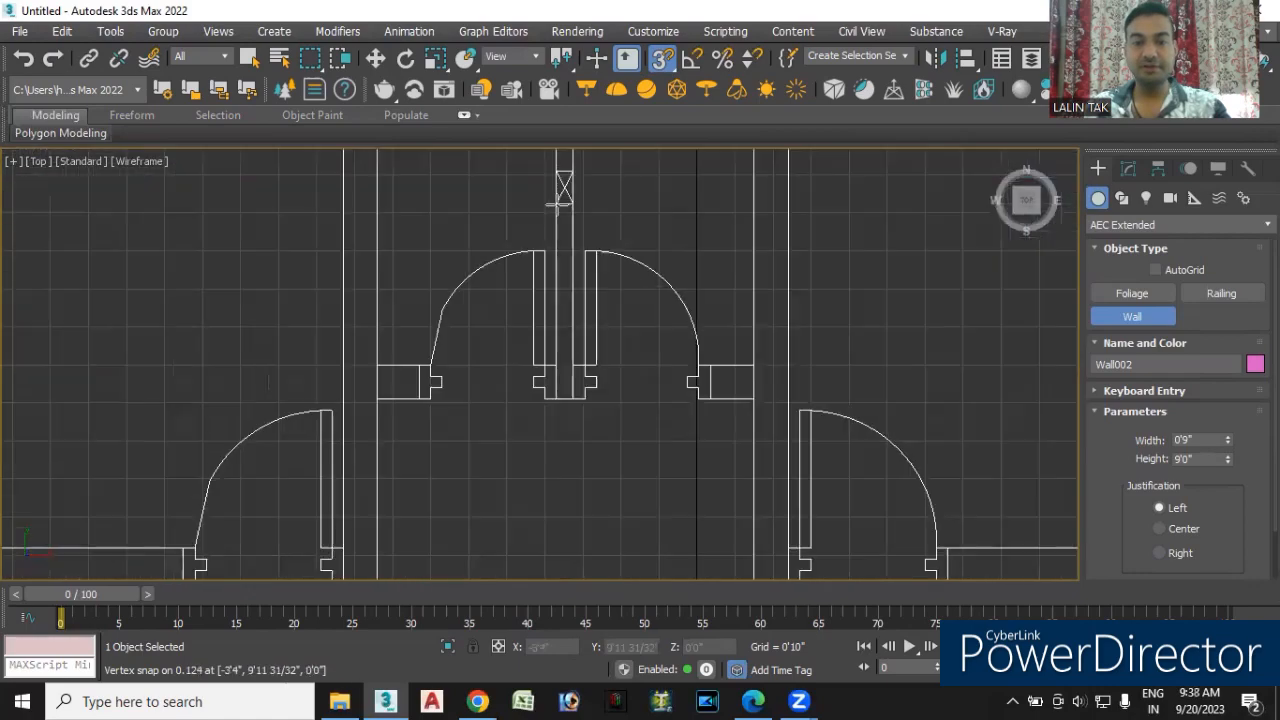
pyautogui.scroll(-8, 560, 368)
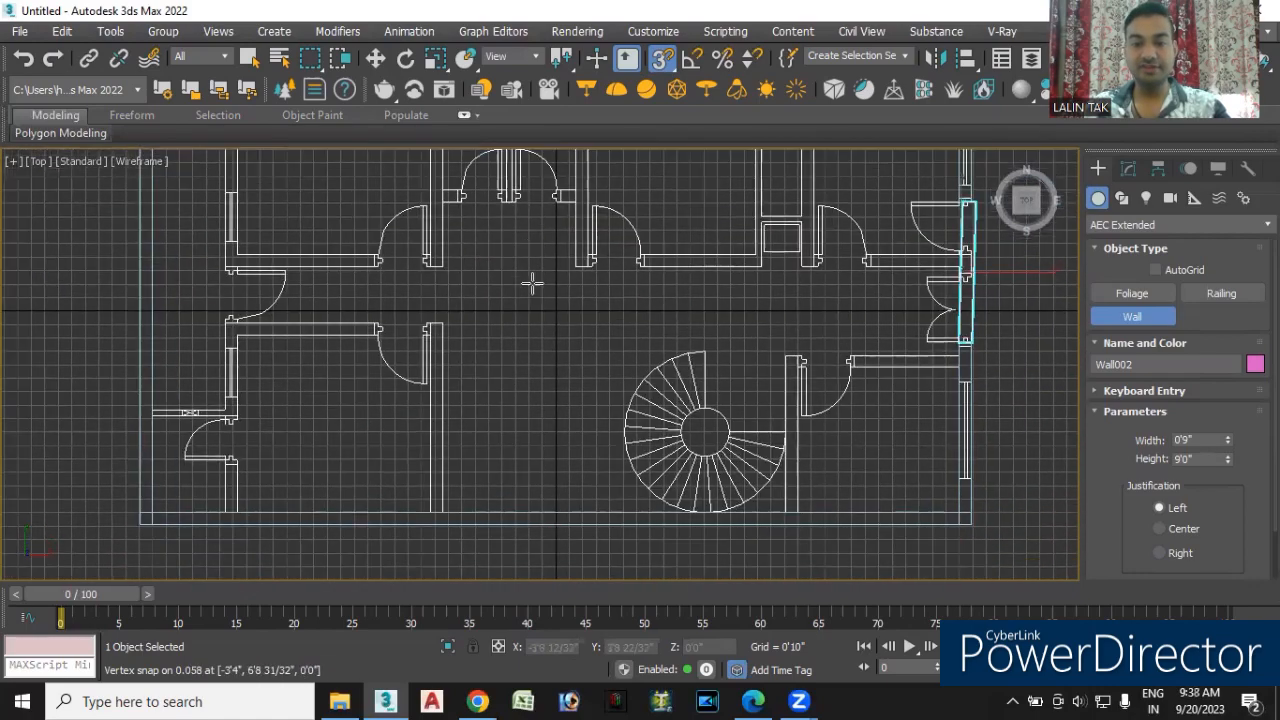
pyautogui.moveTo(549, 361); pyautogui.dragTo(523, 474, button='middle')
pyautogui.scroll(2, 757, 409)
pyautogui.moveTo(730, 489); pyautogui.dragTo(720, 529, button='middle')
pyautogui.scroll(2, 694, 363)
pyautogui.scroll(2, 663, 206)
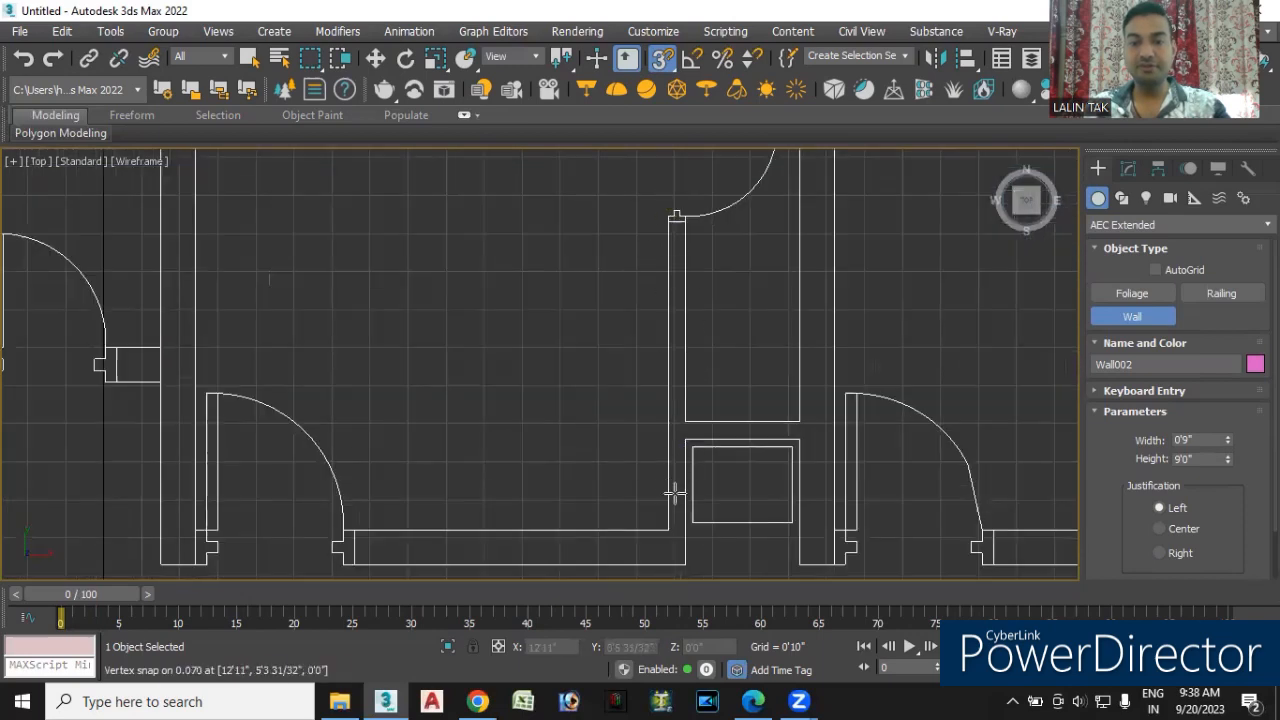
pyautogui.scroll(-5, 644, 354)
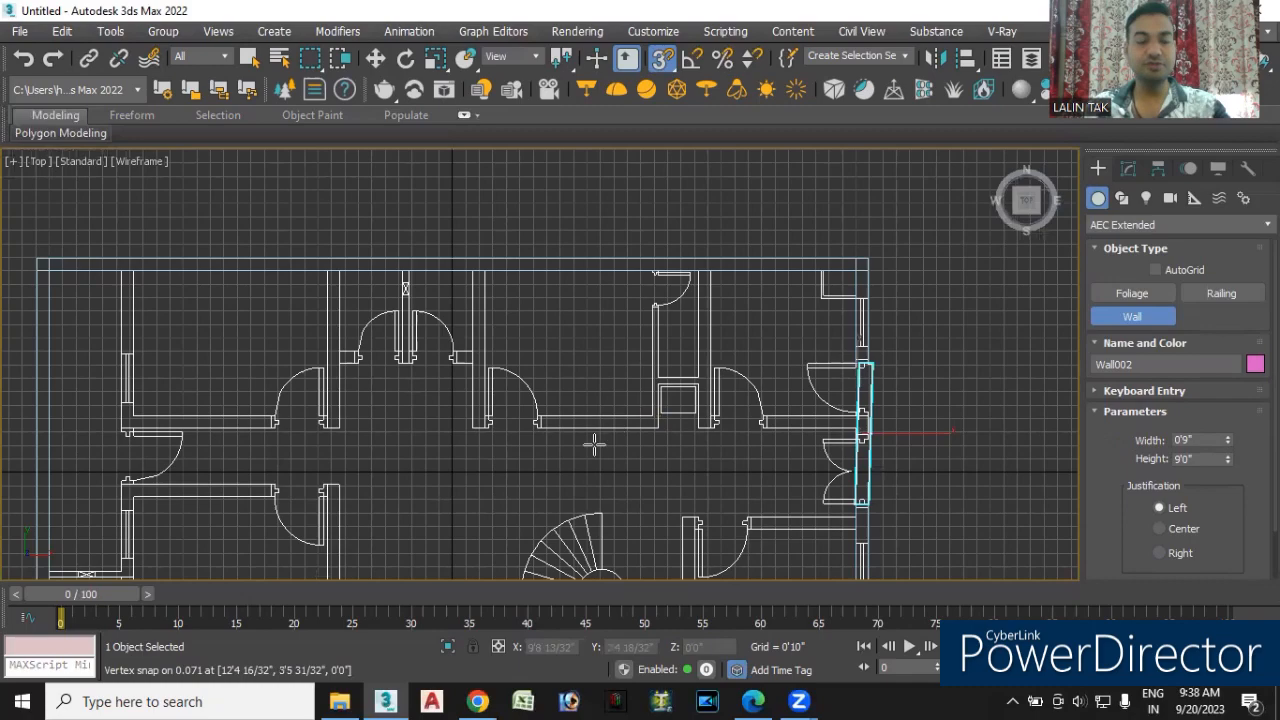
# - Bring the whole floor plan into view and switch the Top viewport to Default Shading
pyautogui.scroll(-3, 590, 445)
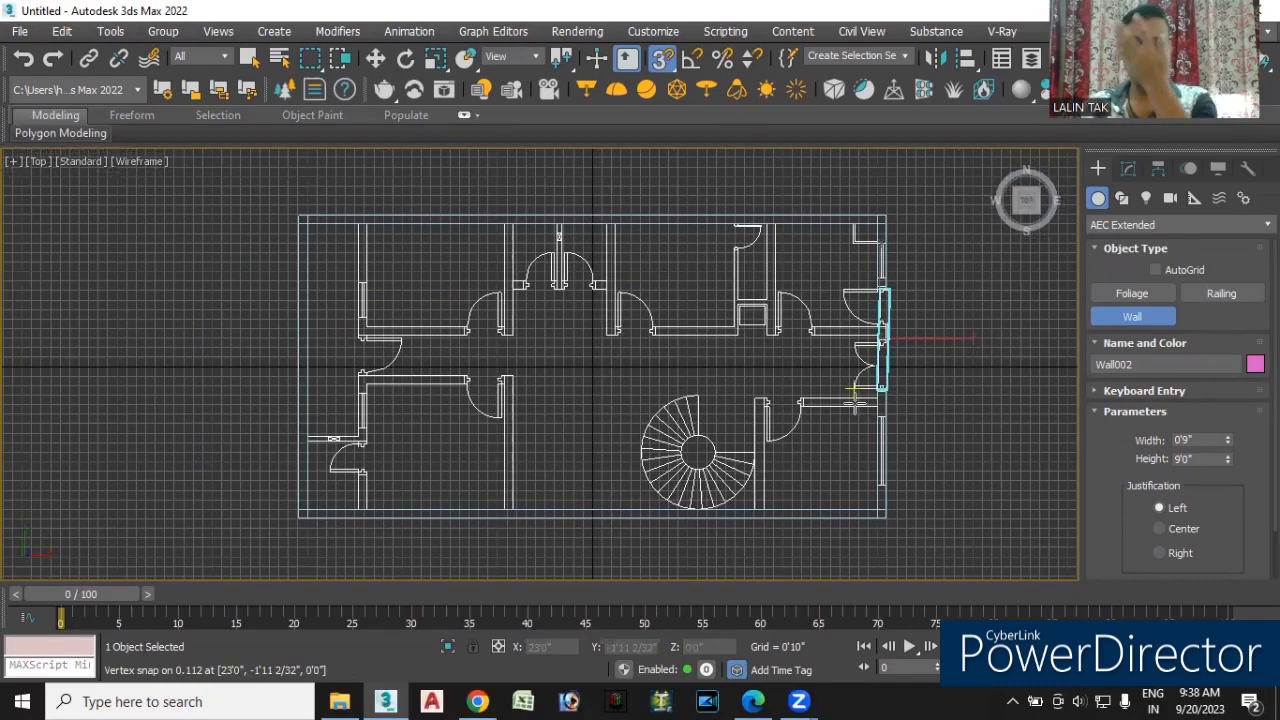
pyautogui.click(130, 161)
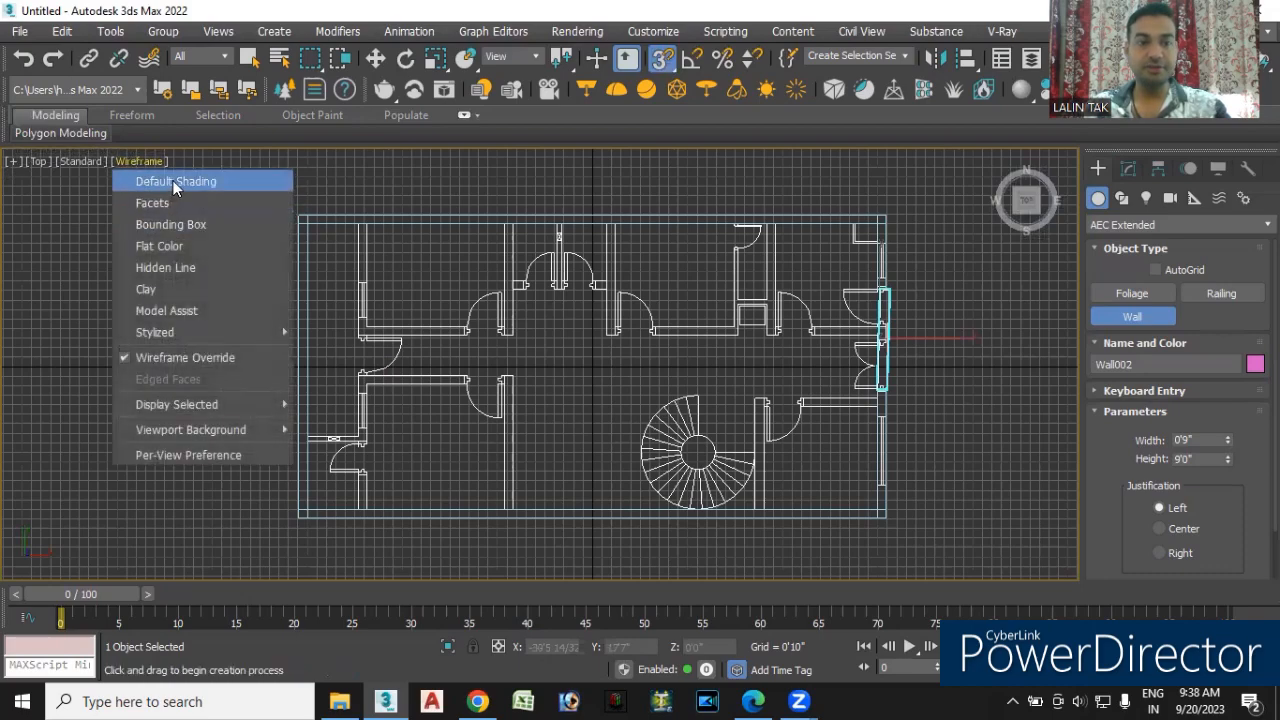
pyautogui.click(175, 183)
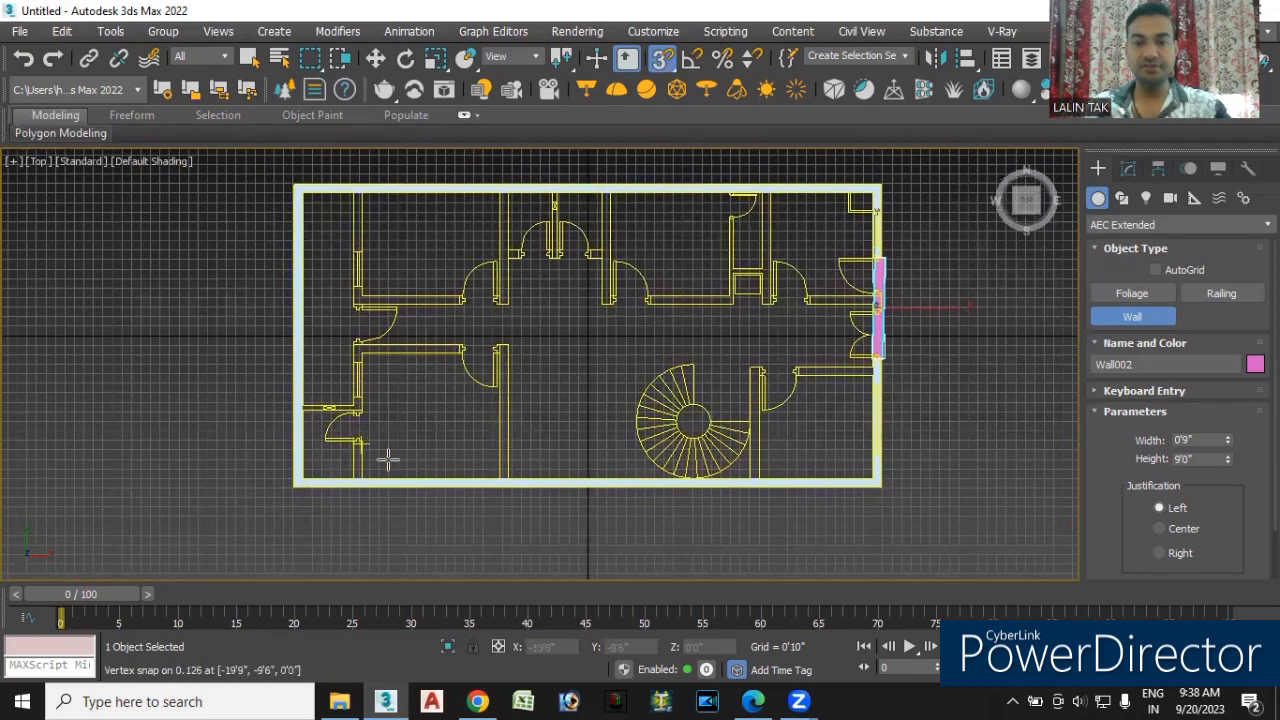
# - Try to move the slanted entrance wall so its corner snaps onto the end of the outer wall
pyautogui.scroll(6, 909, 314)
pyautogui.moveTo(866, 260); pyautogui.dragTo(851, 303, button='middle')
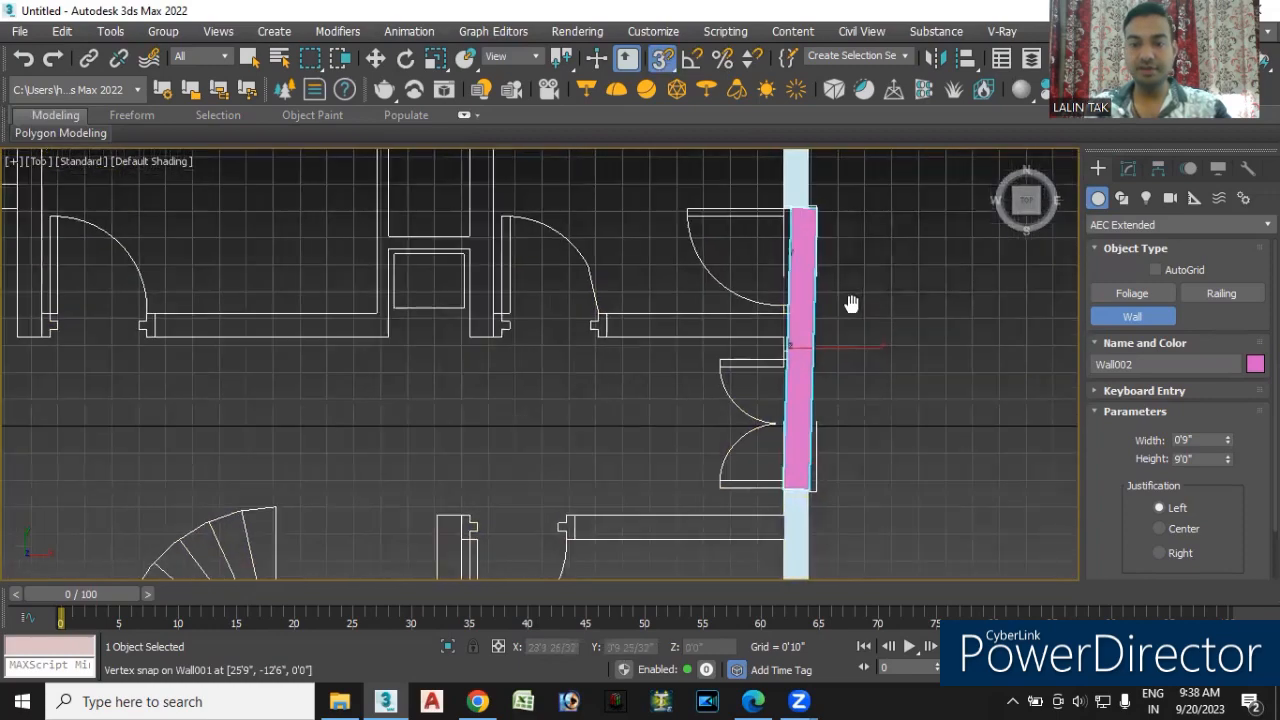
pyautogui.scroll(2, 832, 279)
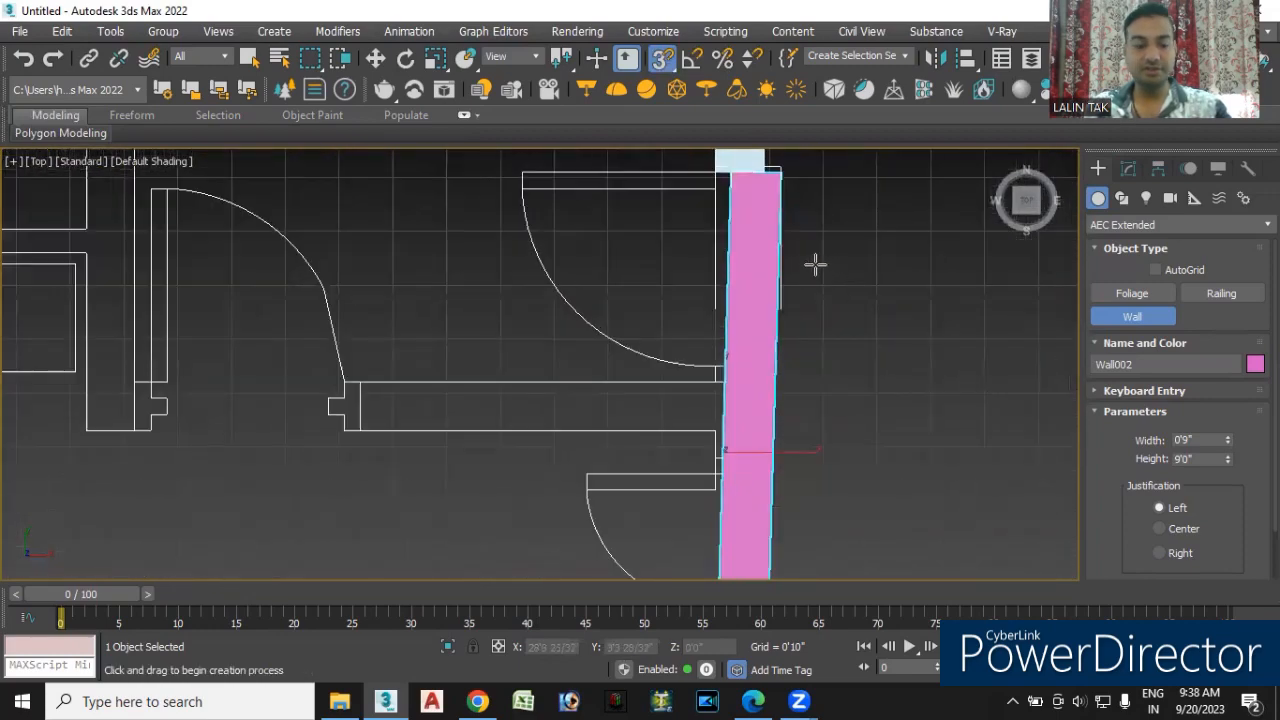
pyautogui.press('w')
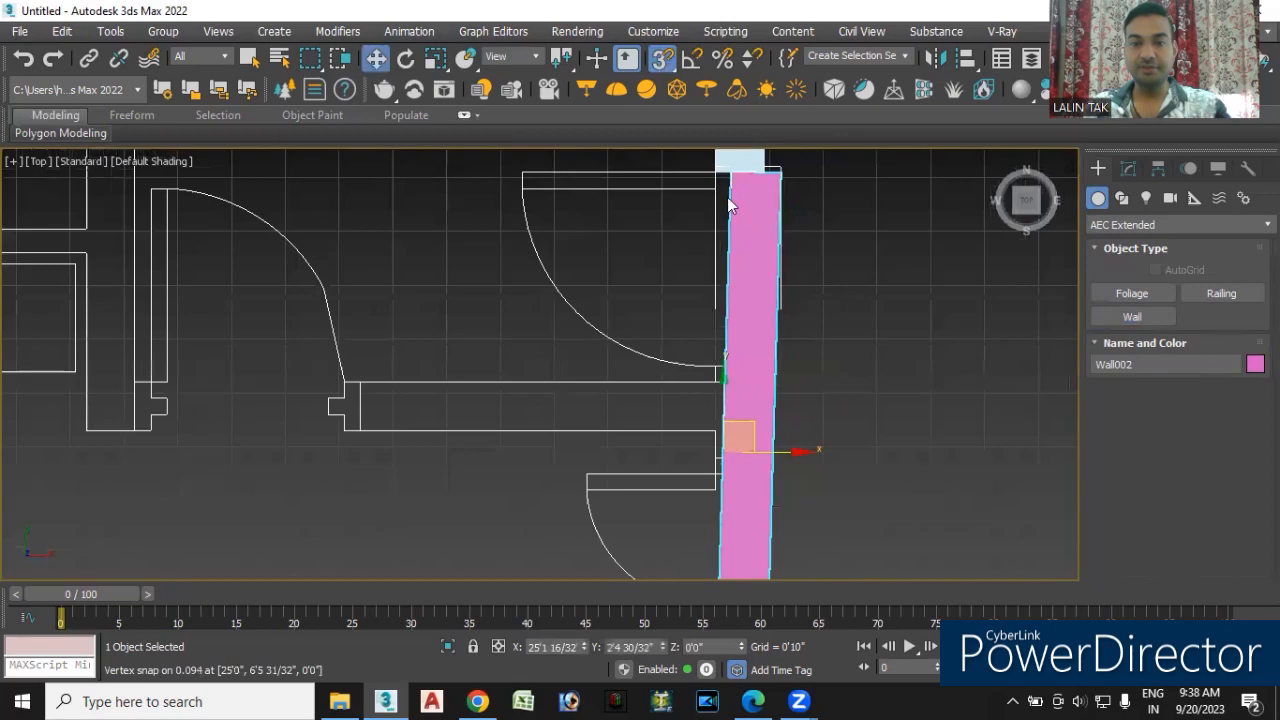
pyautogui.scroll(3, 728, 176)
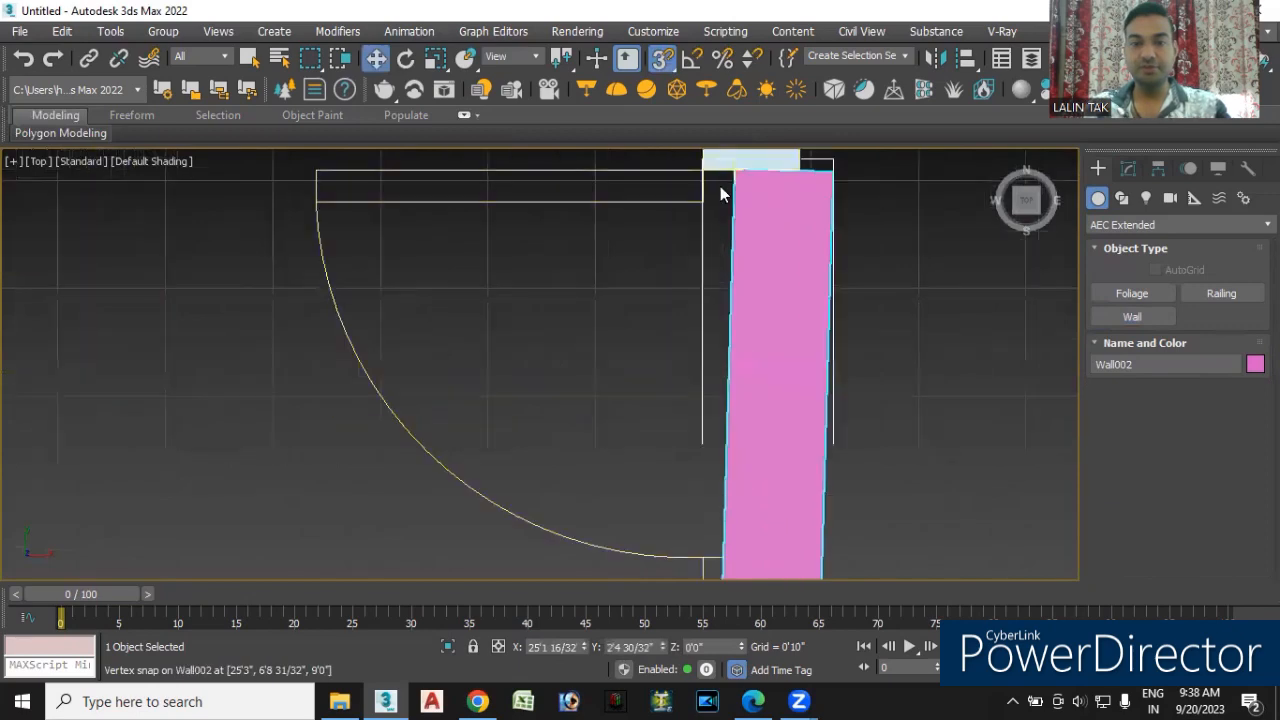
pyautogui.moveTo(726, 177); pyautogui.dragTo(669, 358, button='middle')
pyautogui.scroll(3, 669, 358)
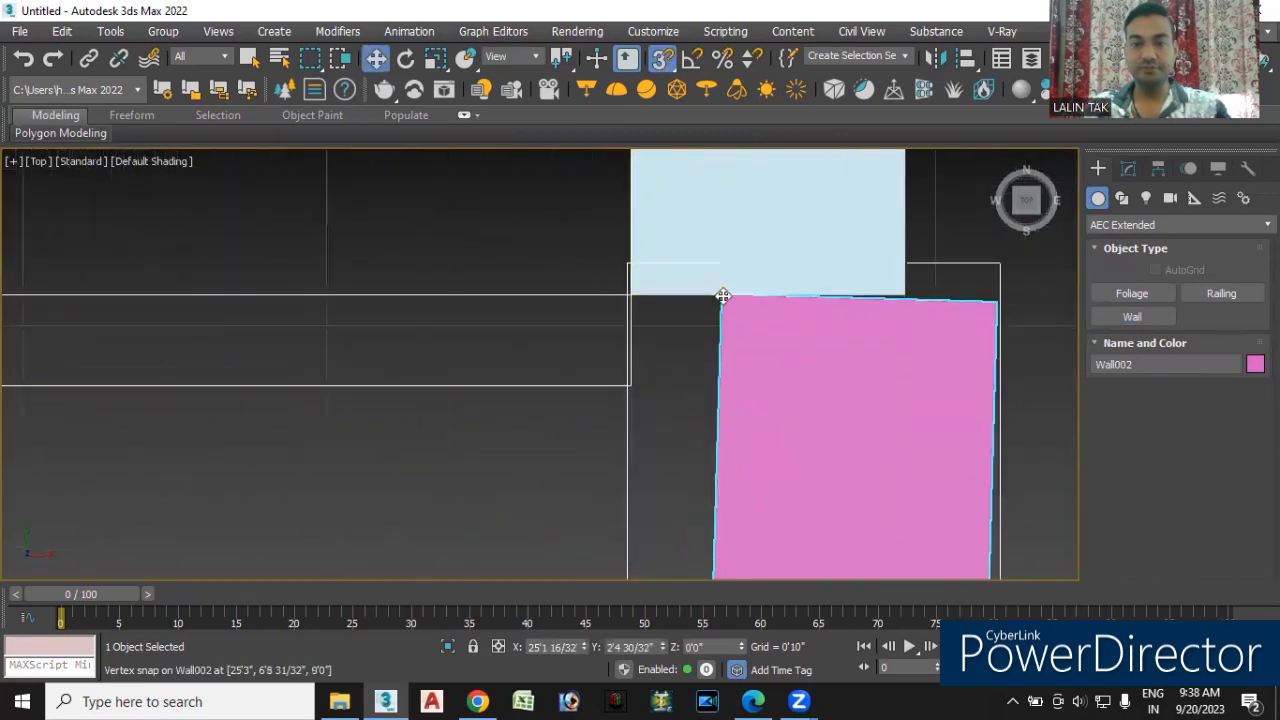
pyautogui.moveTo(706, 303); pyautogui.dragTo(635, 297)
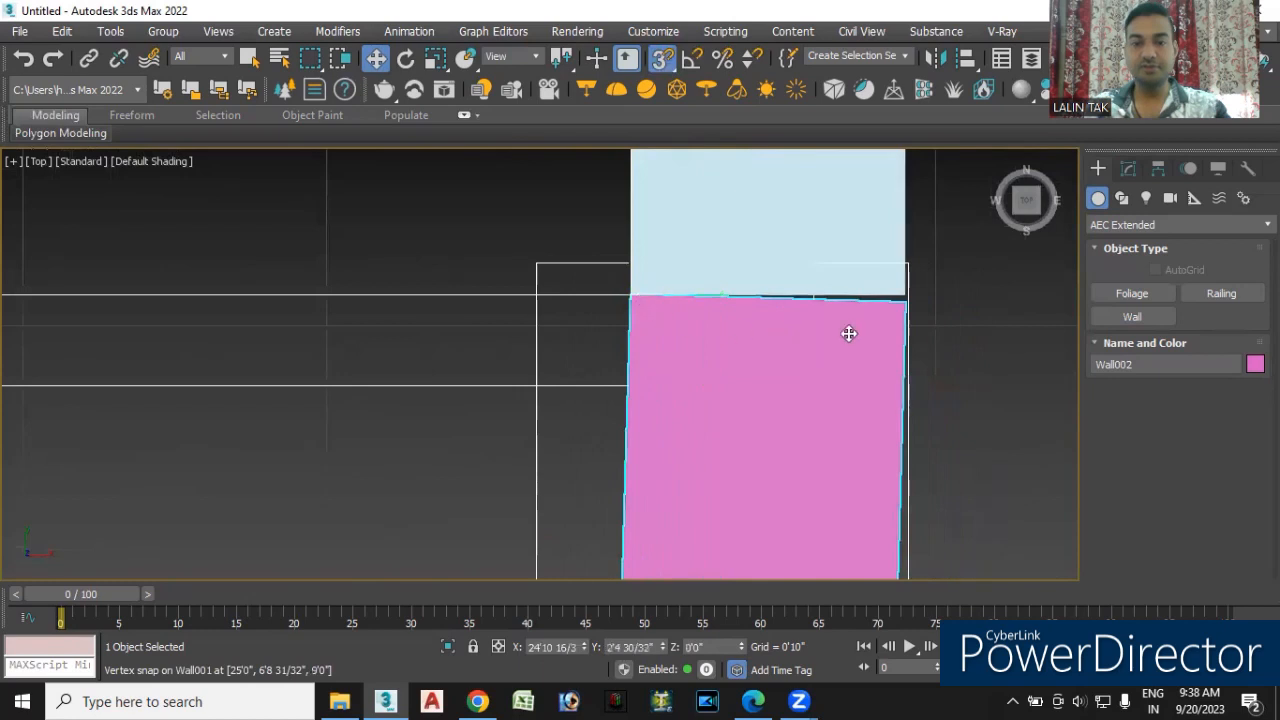
pyautogui.moveTo(905, 303); pyautogui.dragTo(906, 311)
pyautogui.scroll(-10, 906, 311)
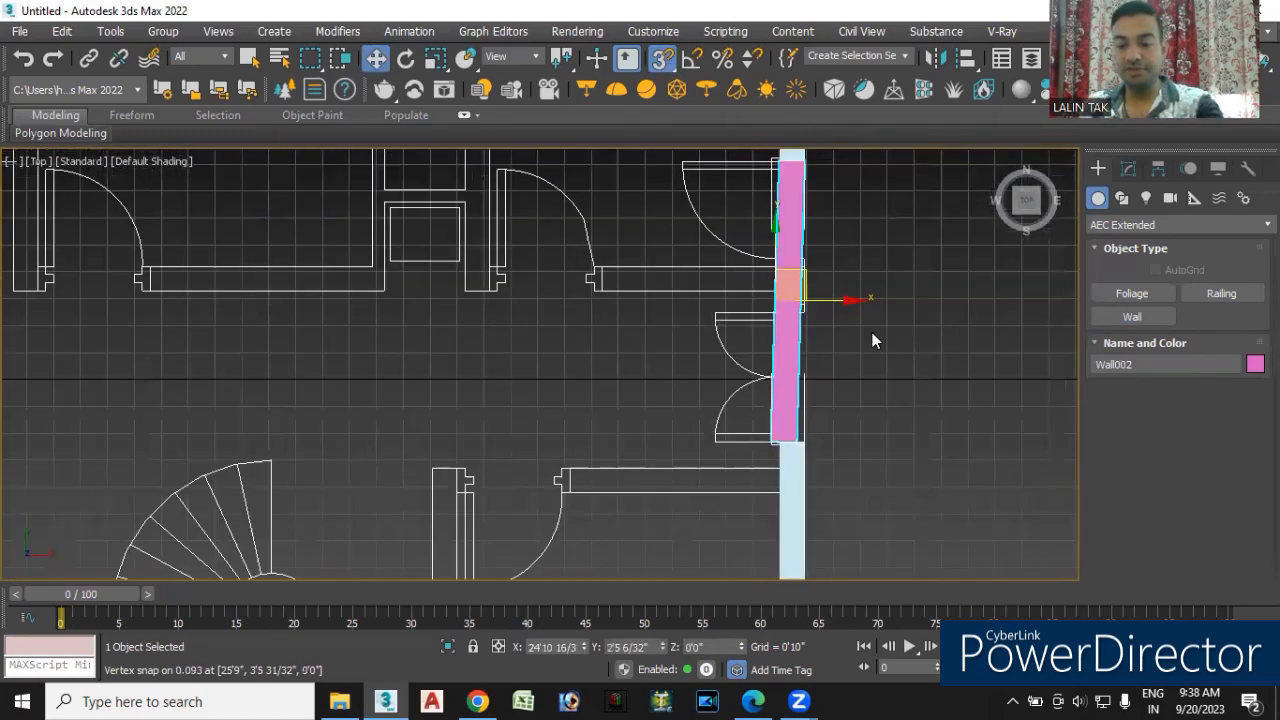
# - Delete the slanted entrance wall and redraw it across the opening with Right justification, 0'9" wide and 9'0" high
pyautogui.press('Delete')
pyautogui.scroll(-4, 821, 345)
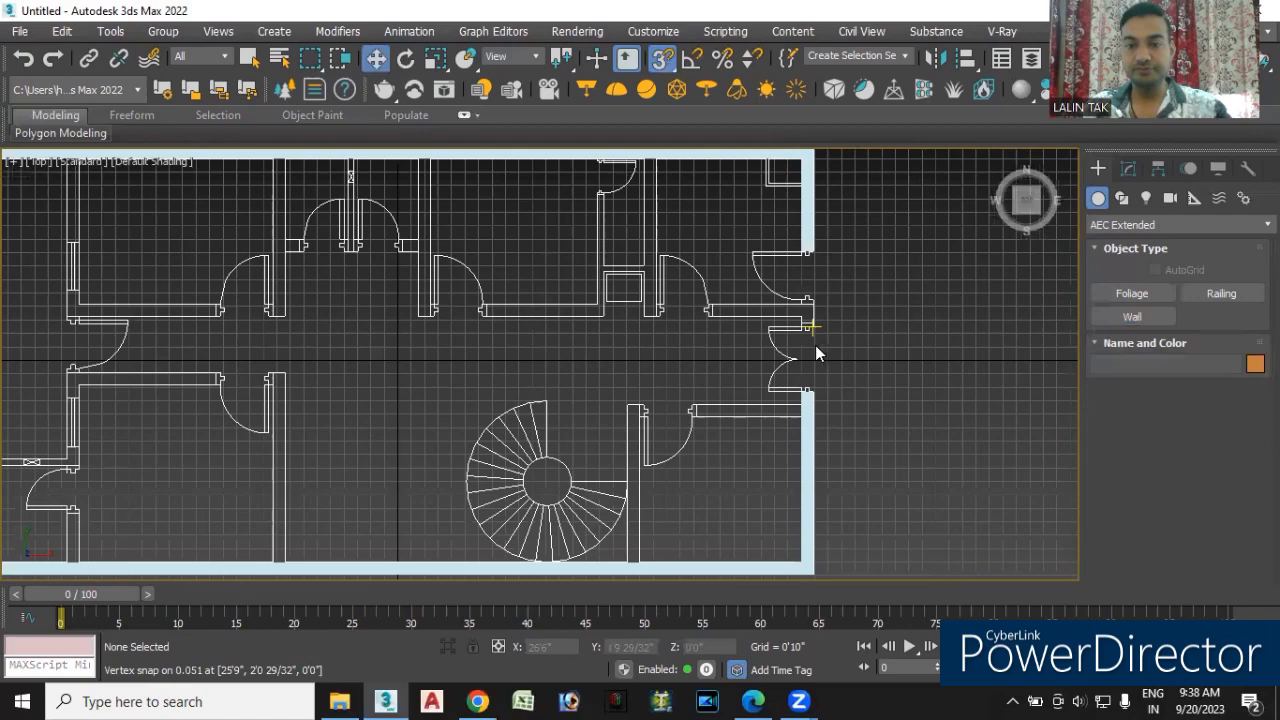
pyautogui.scroll(4, 786, 308)
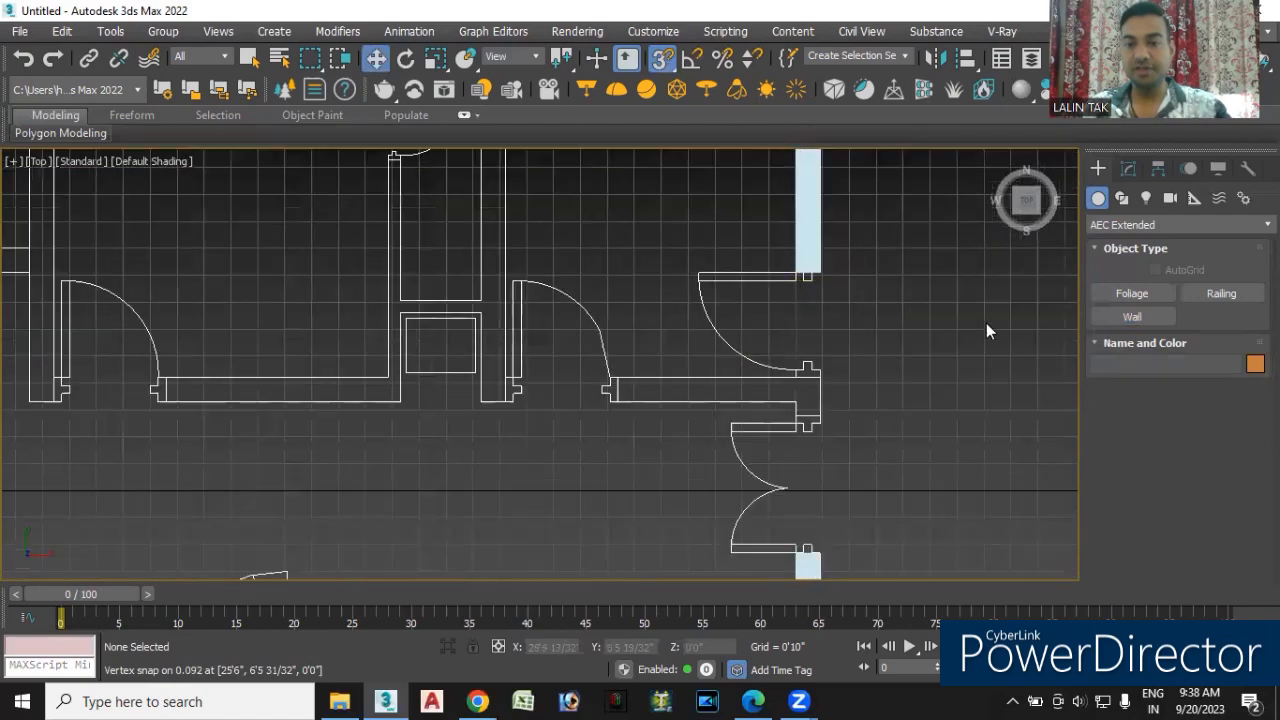
pyautogui.click(1125, 320)
pyautogui.moveTo(815, 330); pyautogui.dragTo(798, 291, button='middle')
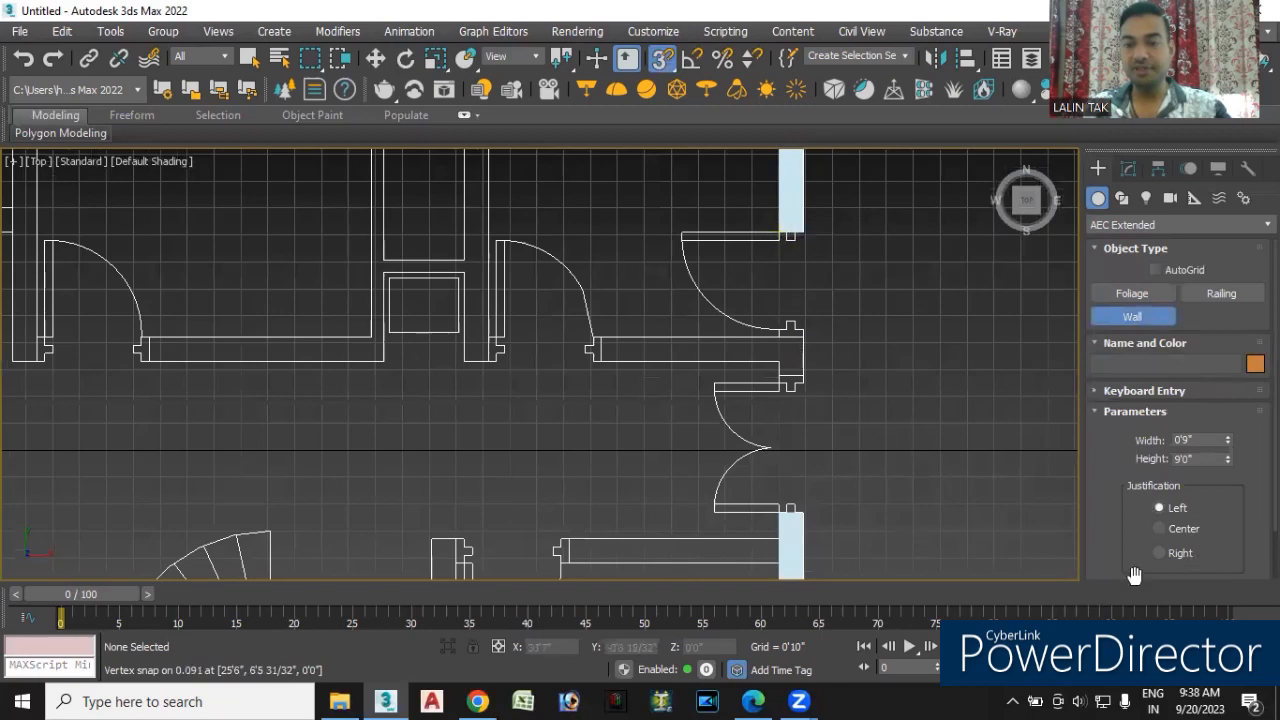
pyautogui.click(1159, 552)
pyautogui.scroll(5, 777, 252)
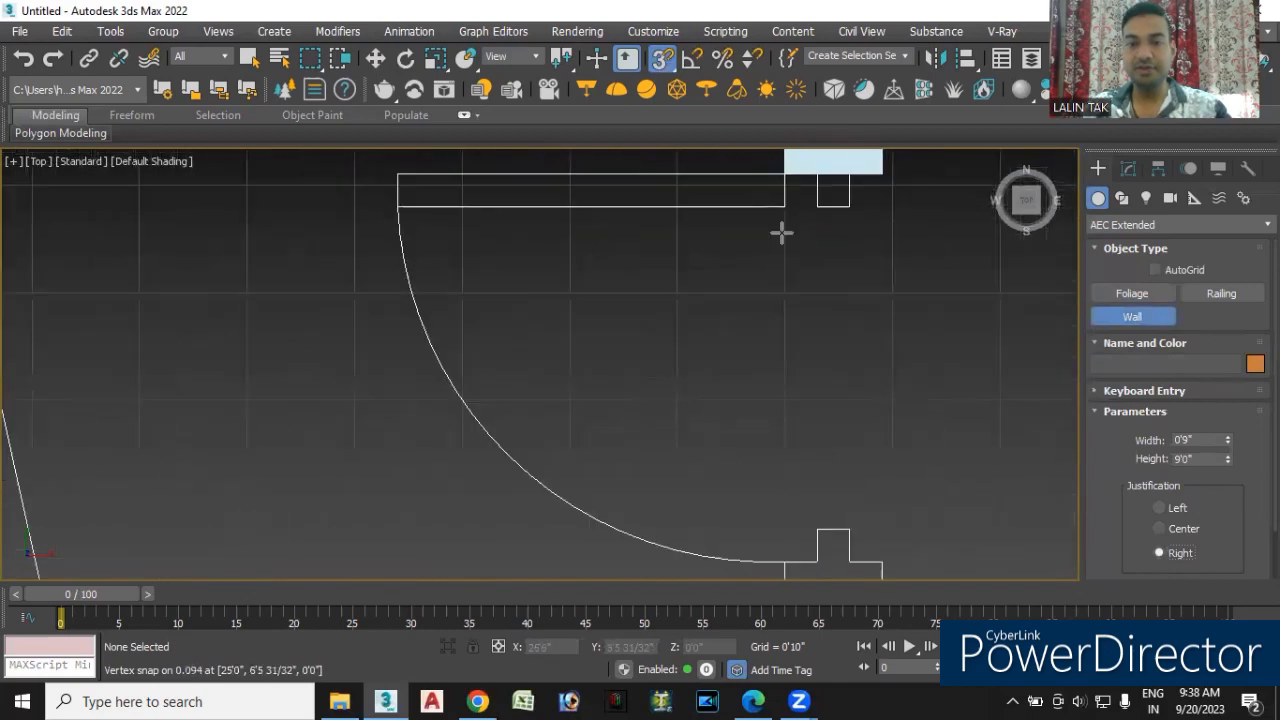
pyautogui.click(787, 178)
pyautogui.scroll(-5, 775, 490)
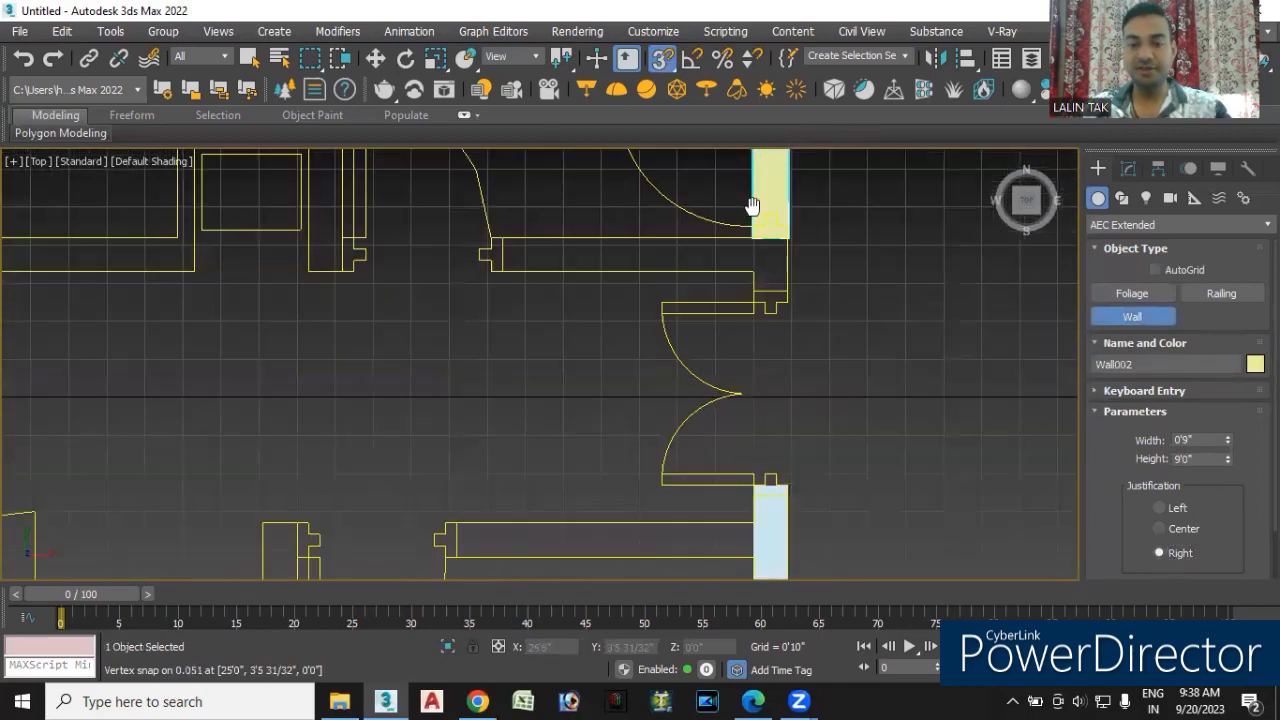
pyautogui.scroll(5, 757, 449)
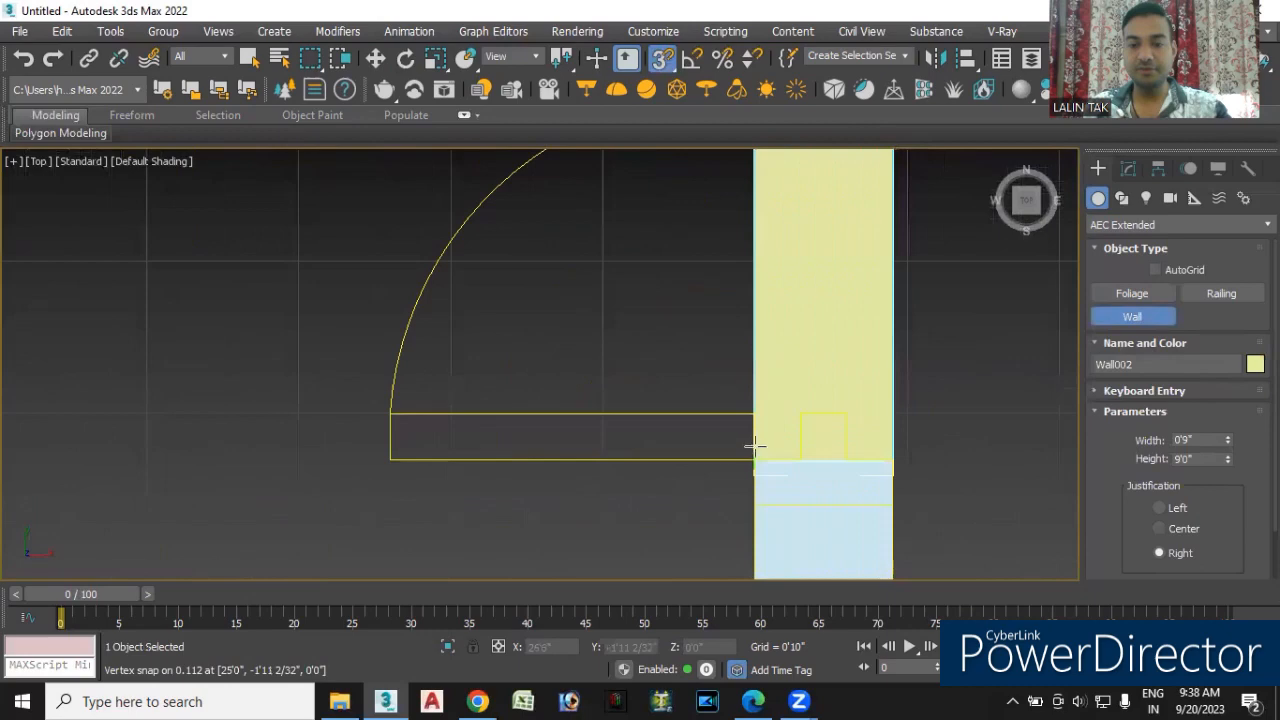
pyautogui.click(757, 459)
pyautogui.scroll(-5, 671, 400)
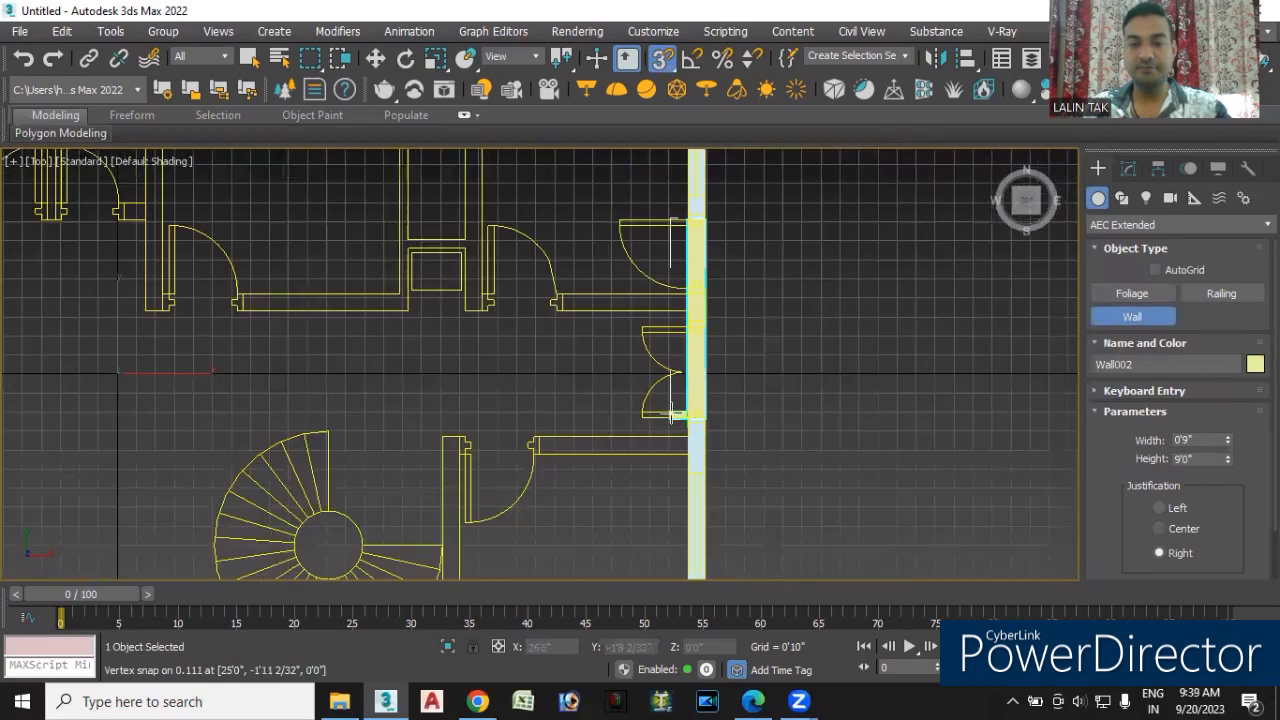
pyautogui.rightClick(595, 395)
# - Draw an L-shaped wall 0'9" wide with Right justification around the rear corner room, from the outer wall to the room's door jamb
pyautogui.scroll(-5, 580, 400)
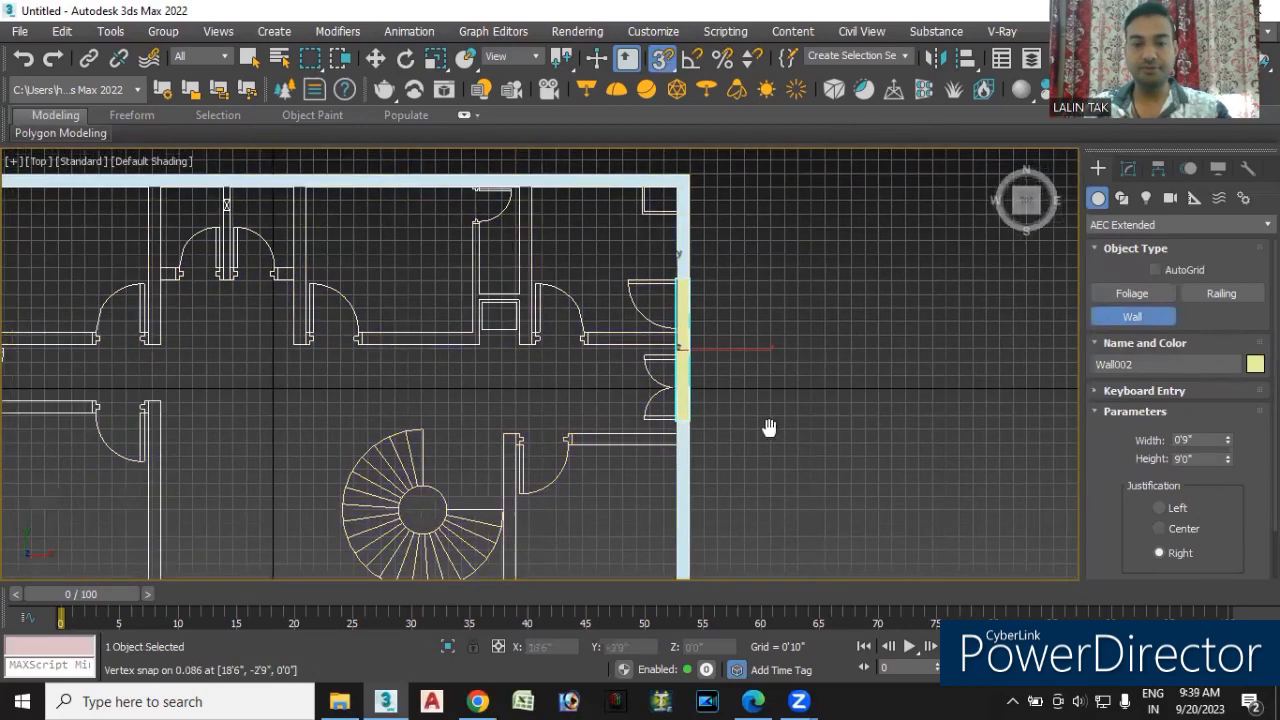
pyautogui.moveTo(557, 391); pyautogui.dragTo(874, 395, button='middle')
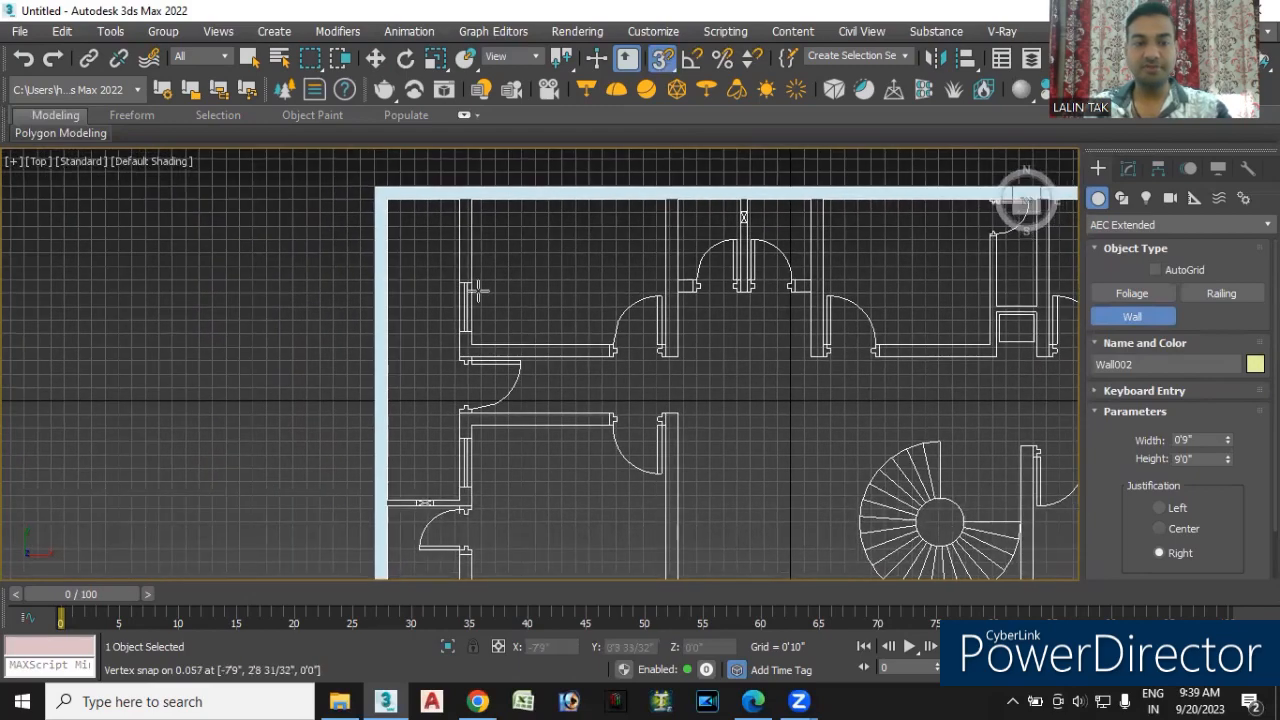
pyautogui.scroll(2, 435, 210)
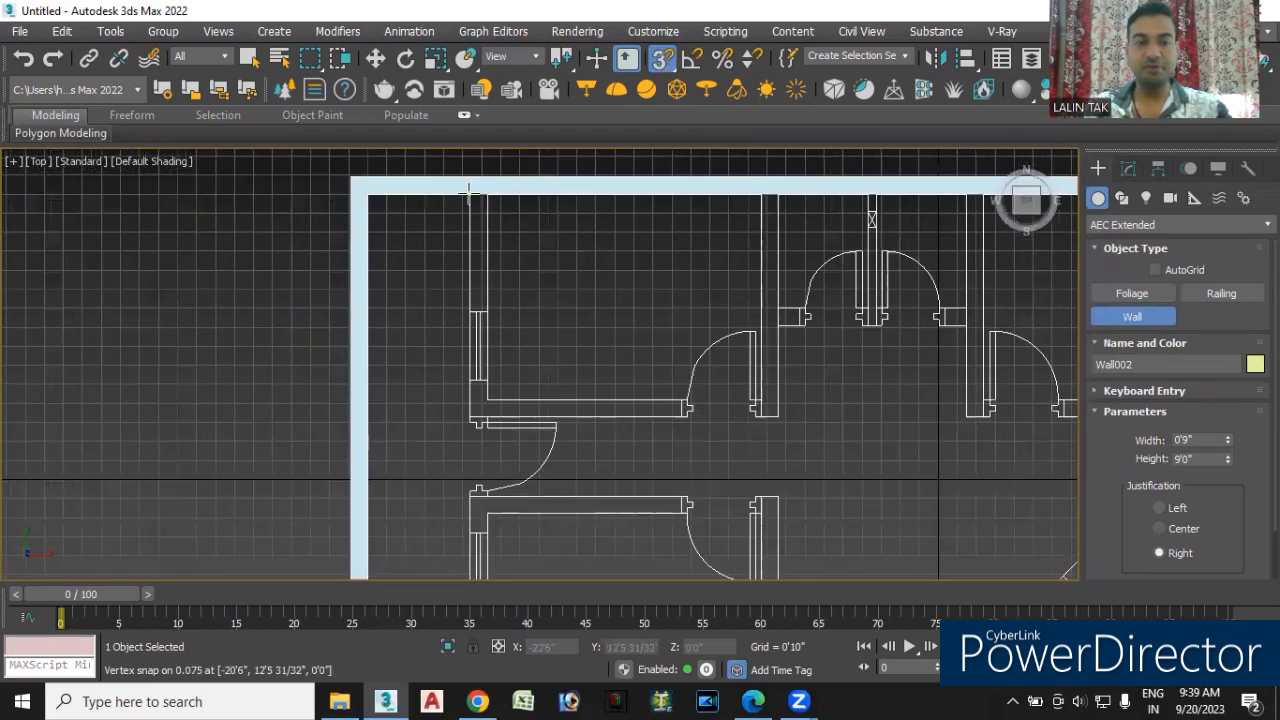
pyautogui.click(469, 190)
pyautogui.click(471, 411)
pyautogui.click(686, 408)
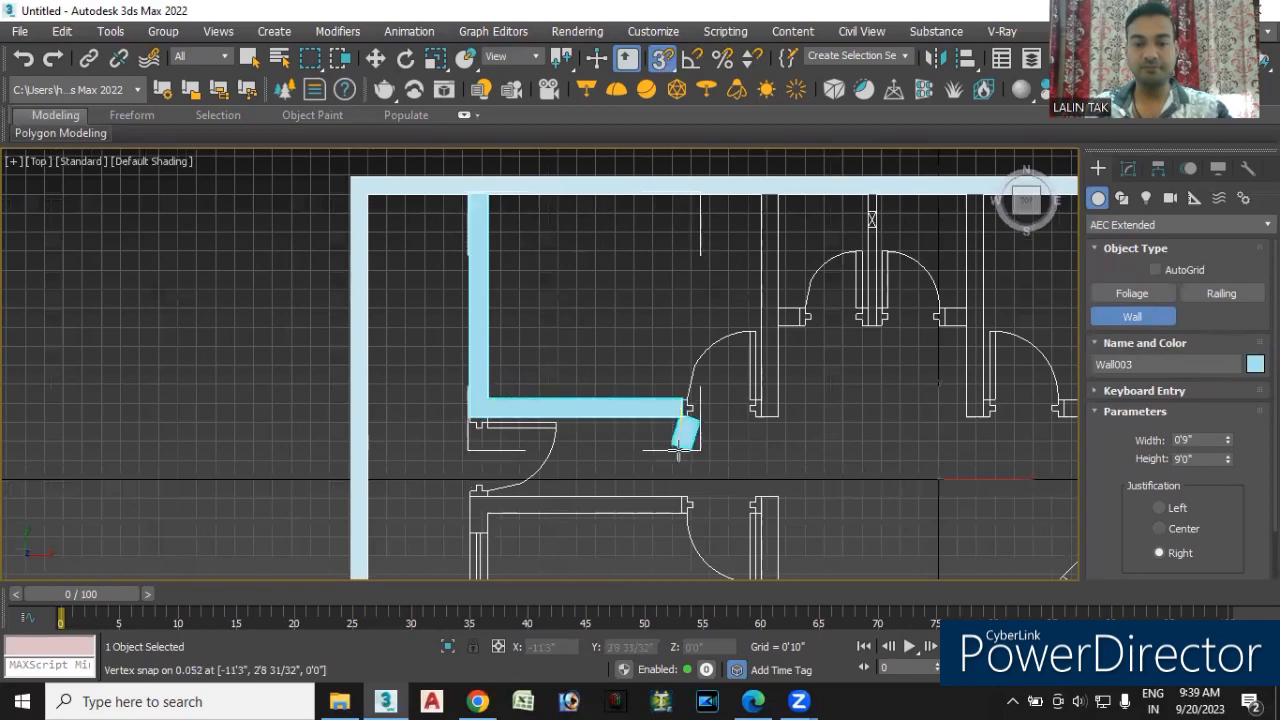
pyautogui.rightClick(723, 458)
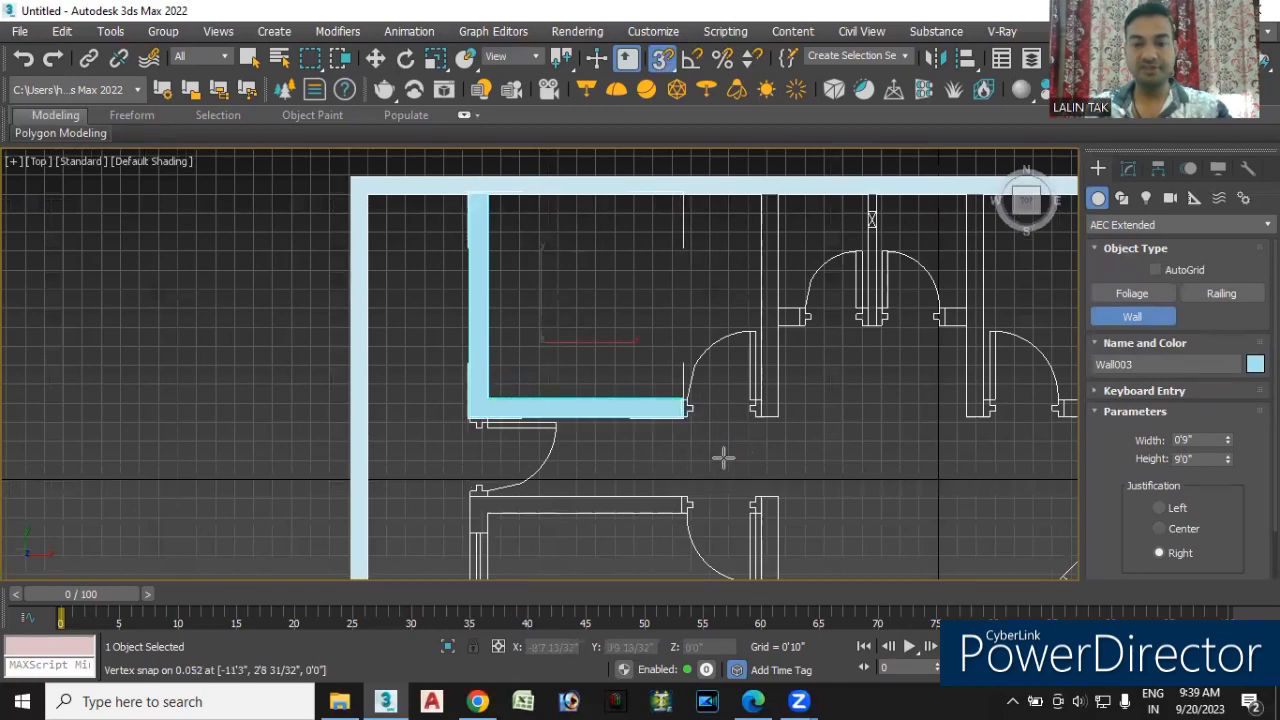
# - Draw a straight 0'9" wall from the corridor end beside the rear corner room's door up to the outer wall
pyautogui.click(774, 416)
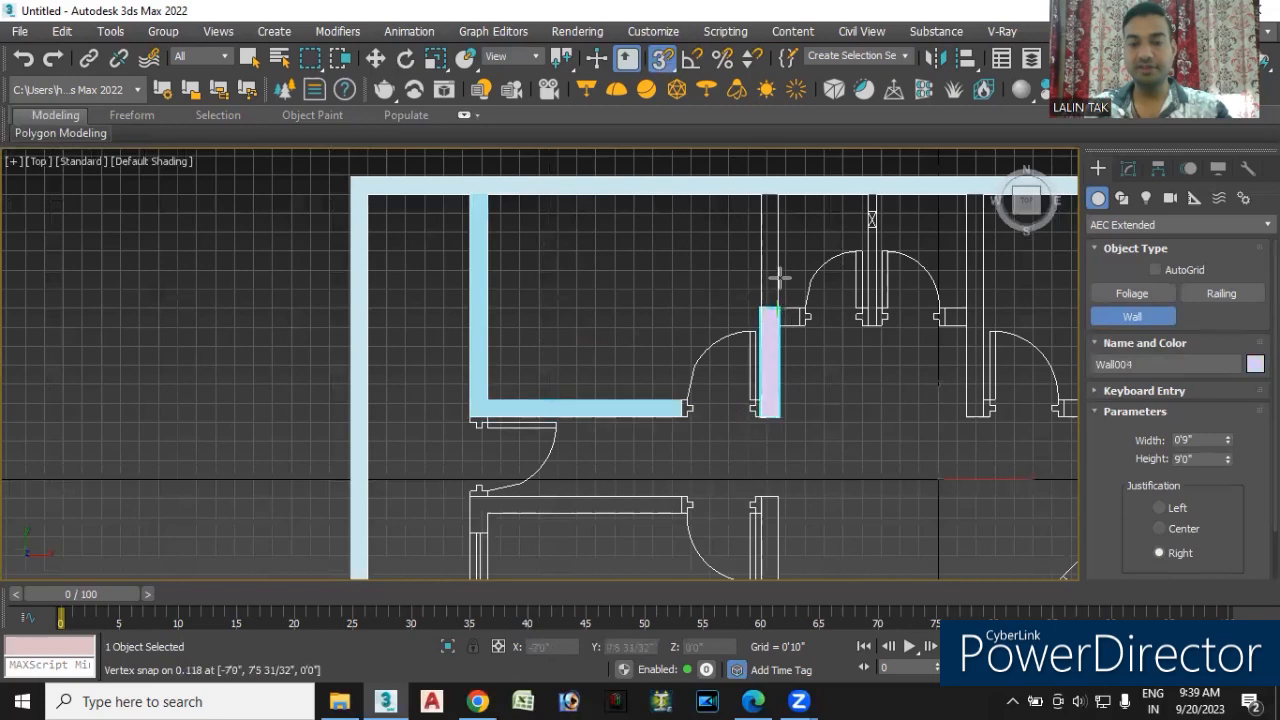
pyautogui.click(771, 194)
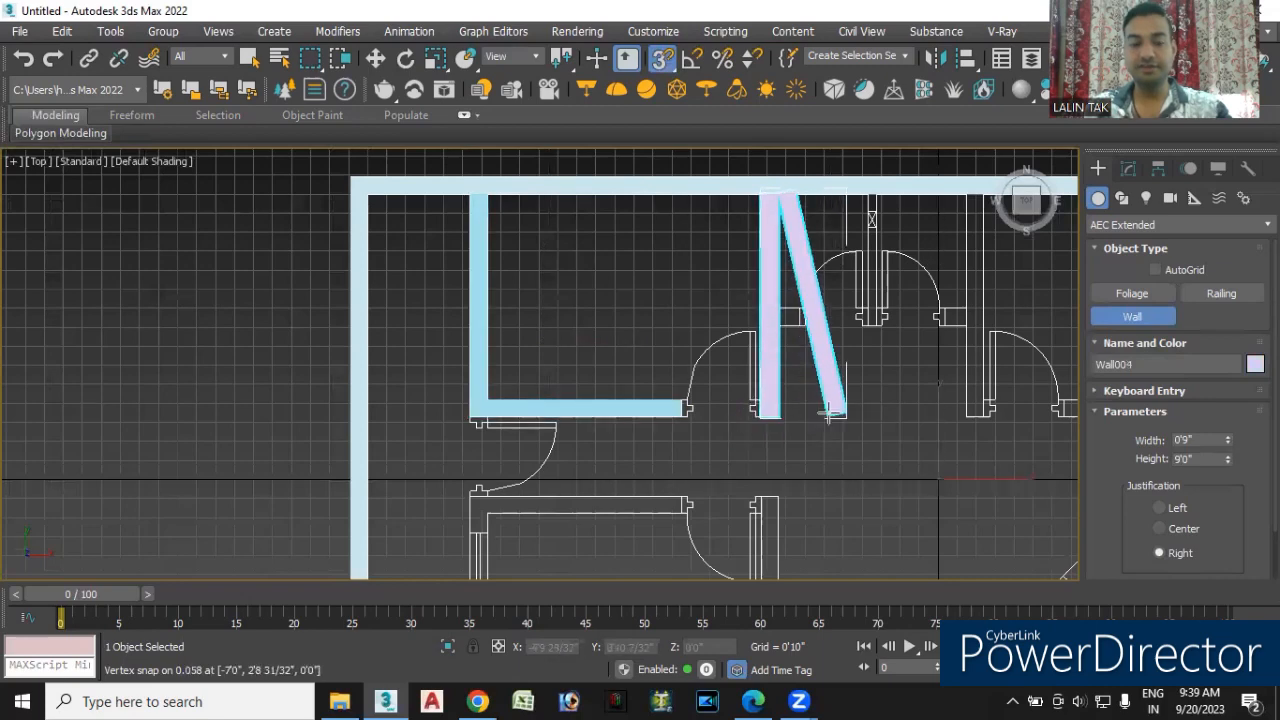
pyautogui.rightClick(828, 412)
# - Draw a 0'9" wall across the paired door openings, from the new partition to the next parallel partition line
pyautogui.moveTo(823, 414); pyautogui.dragTo(618, 390, button='middle')
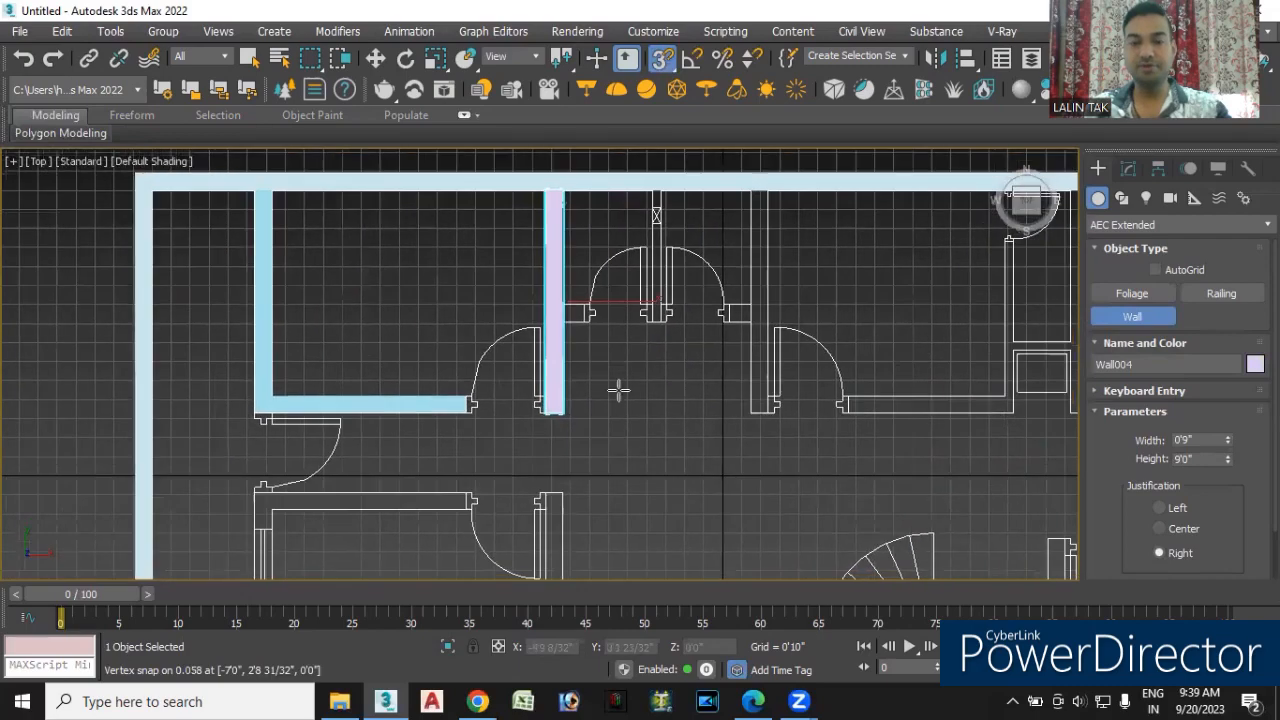
pyautogui.scroll(4, 625, 350)
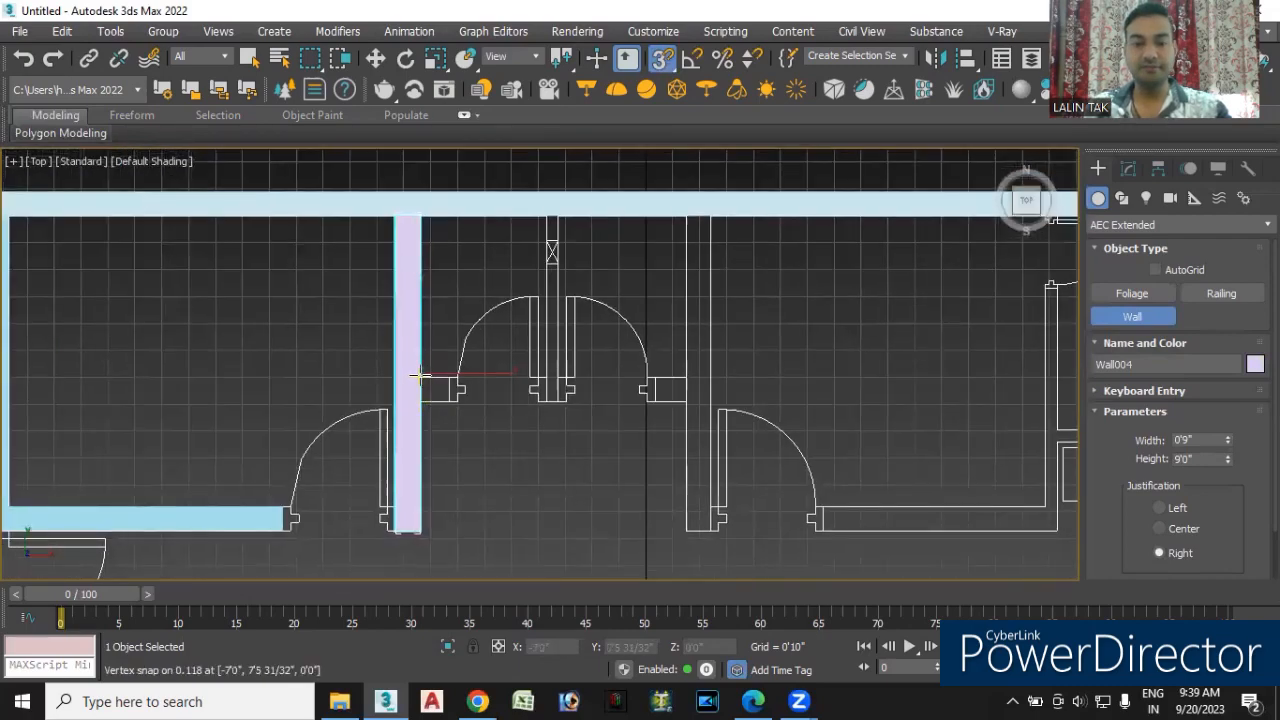
pyautogui.click(420, 378)
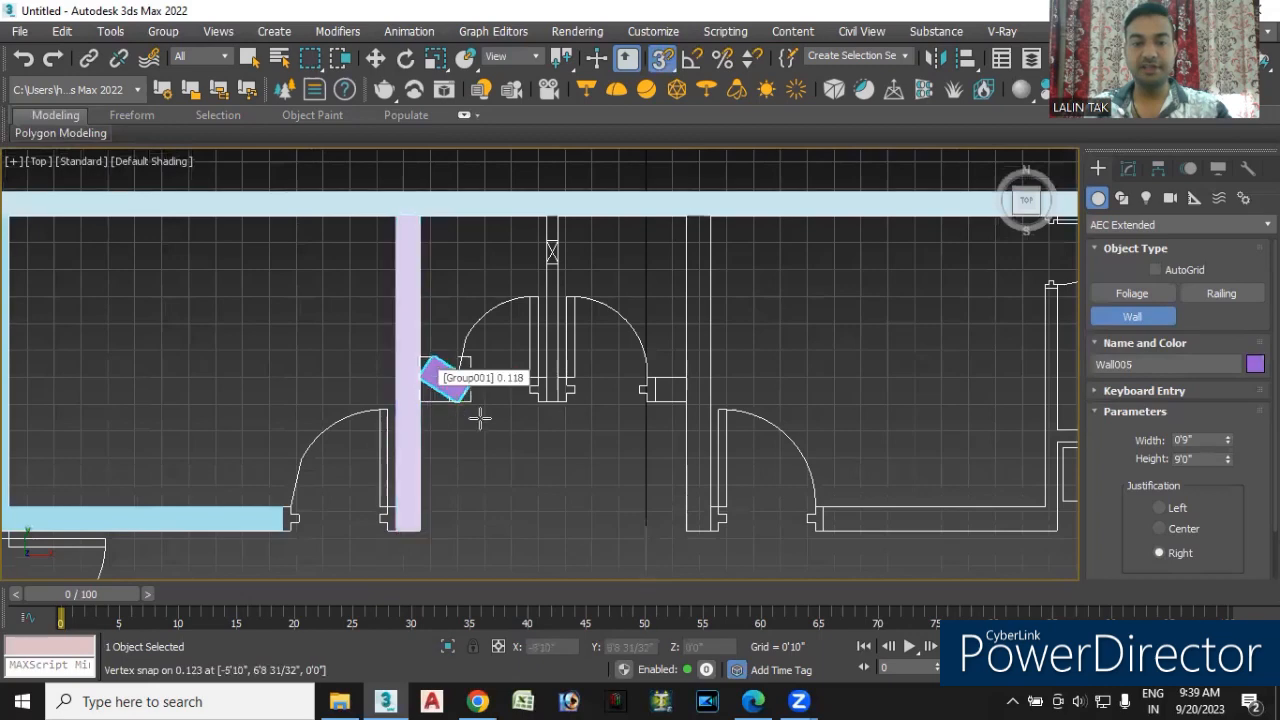
pyautogui.click(687, 375)
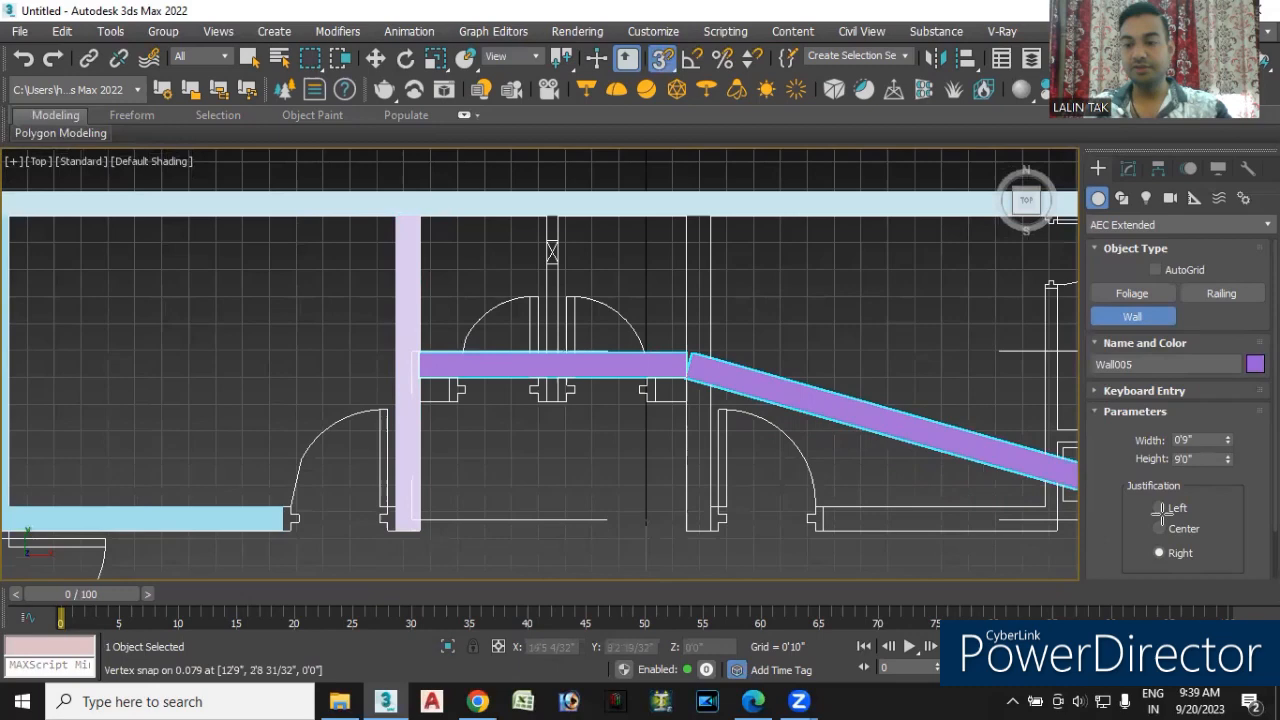
pyautogui.rightClick(910, 515)
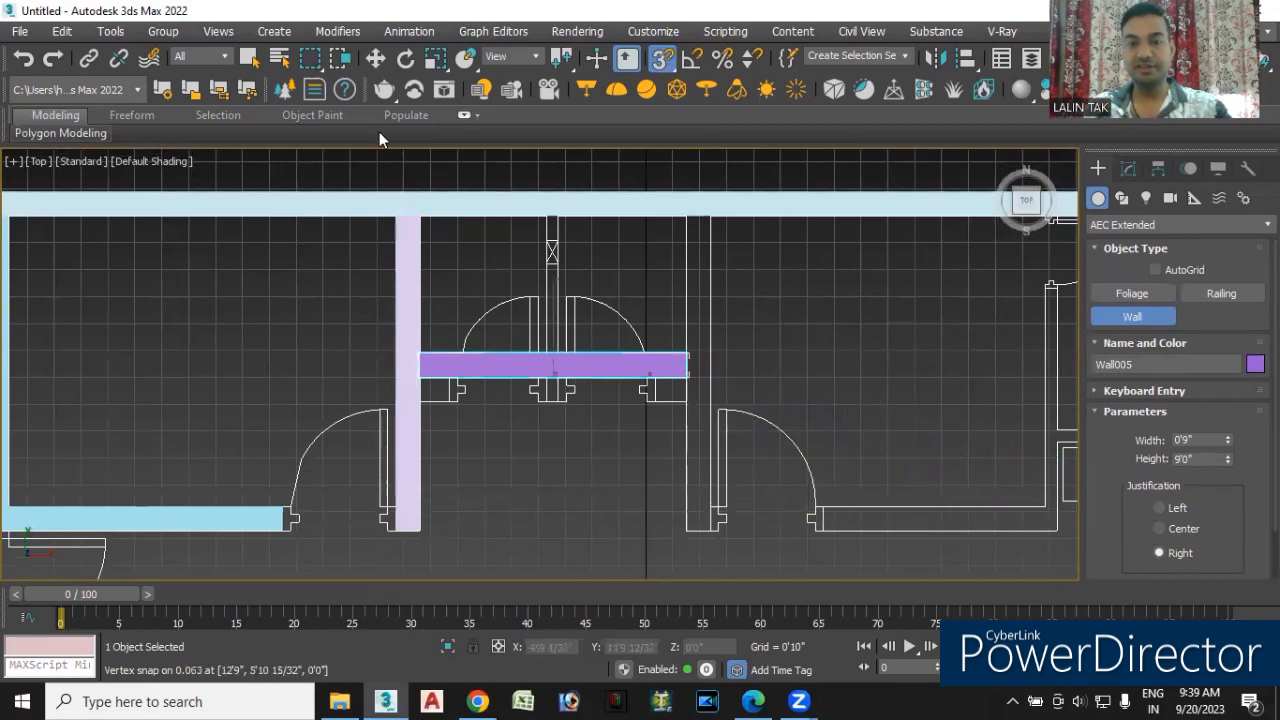
# - Change the justification of the wall across the paired doors to Left, then deselect it
pyautogui.click(373, 62)
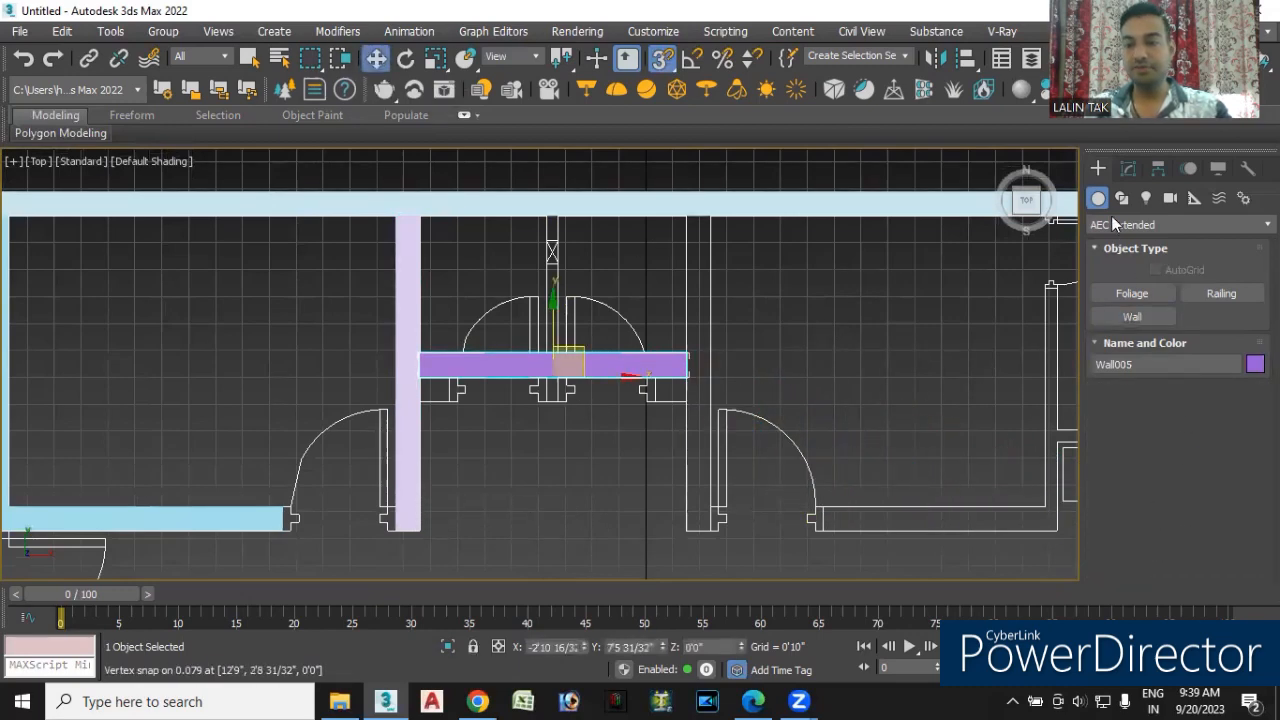
pyautogui.click(1127, 169)
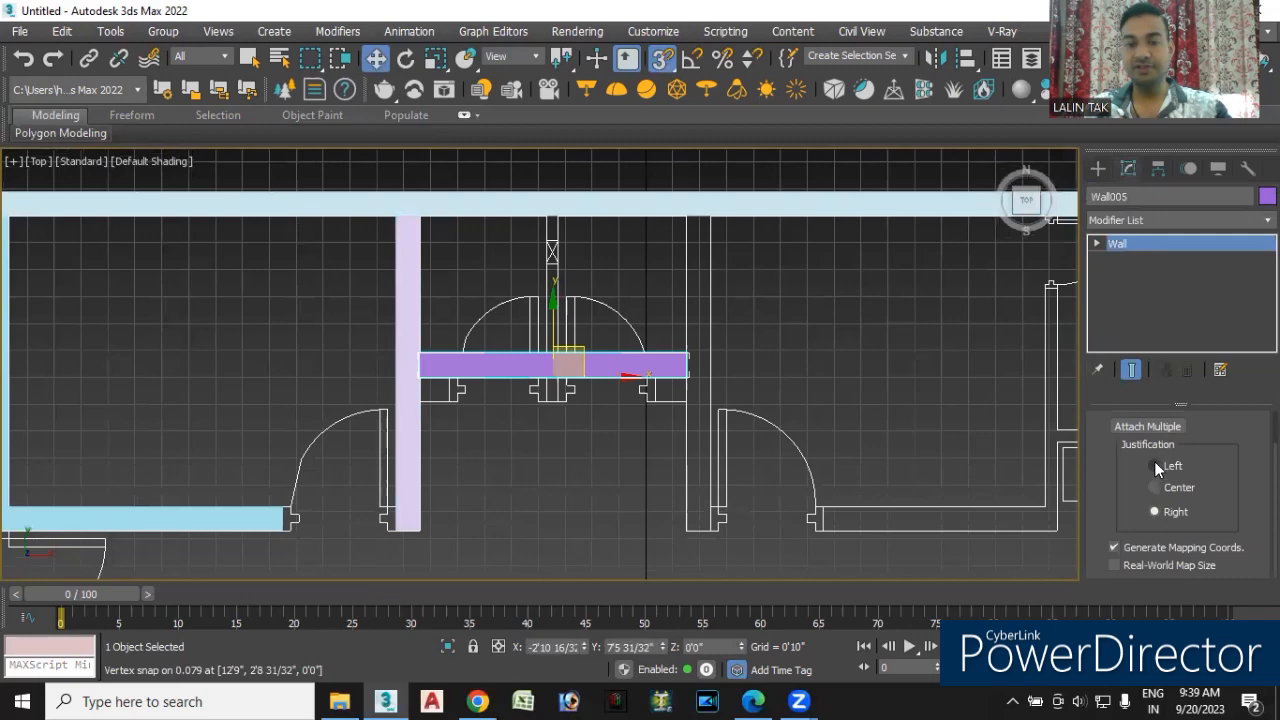
pyautogui.click(1154, 466)
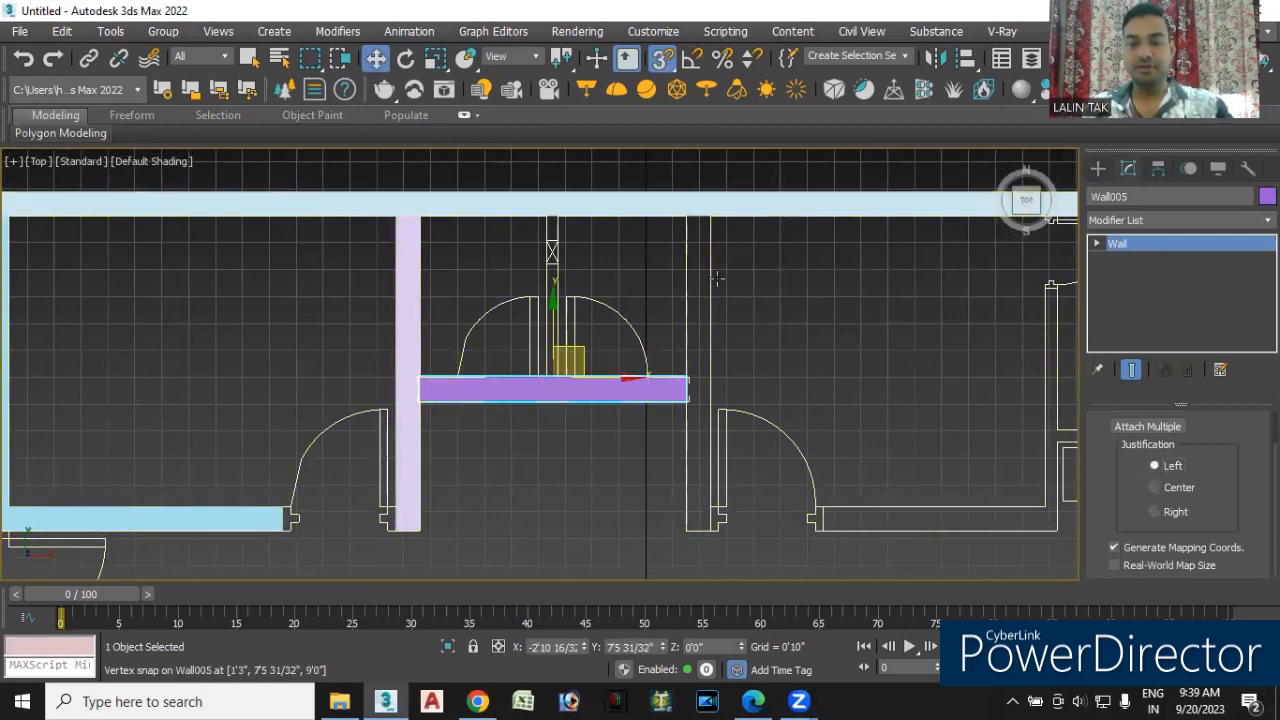
pyautogui.click(773, 364)
# - Draw an L-shaped 0'9" wall with Right justification from the outer wall past the paired doors, along the middle room's corridor side to its corner
pyautogui.click(1099, 170)
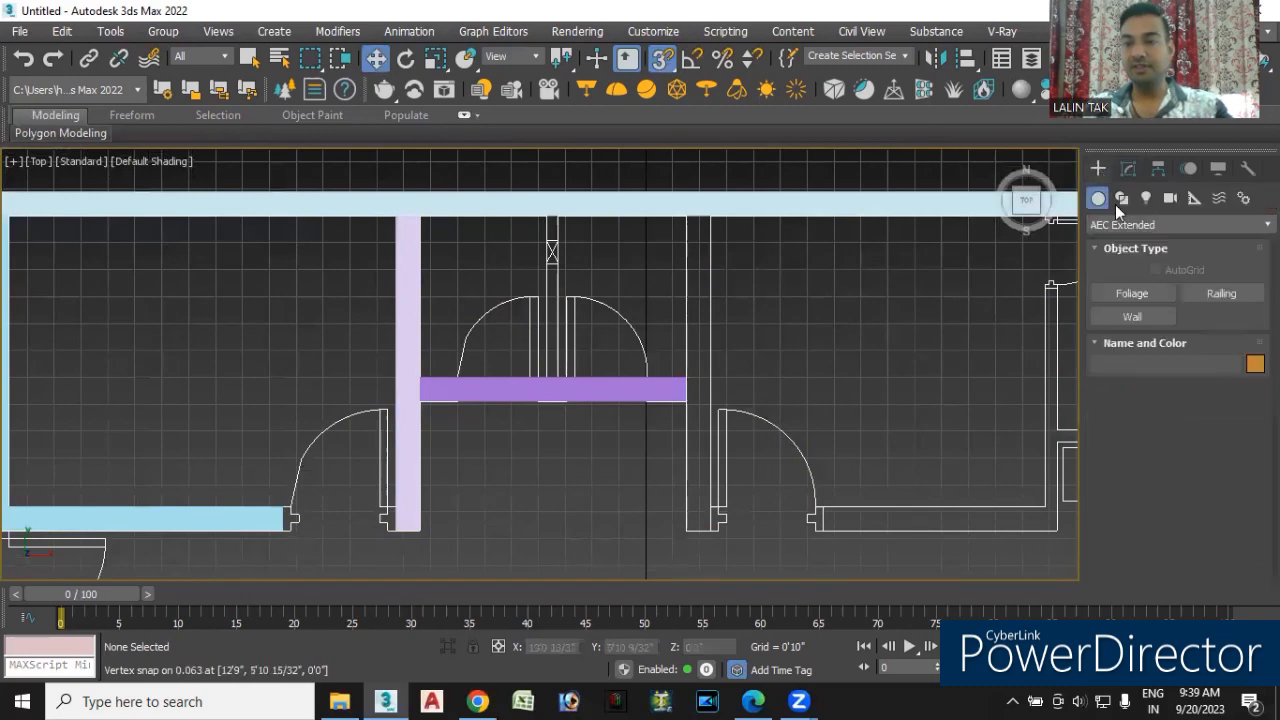
pyautogui.click(1130, 313)
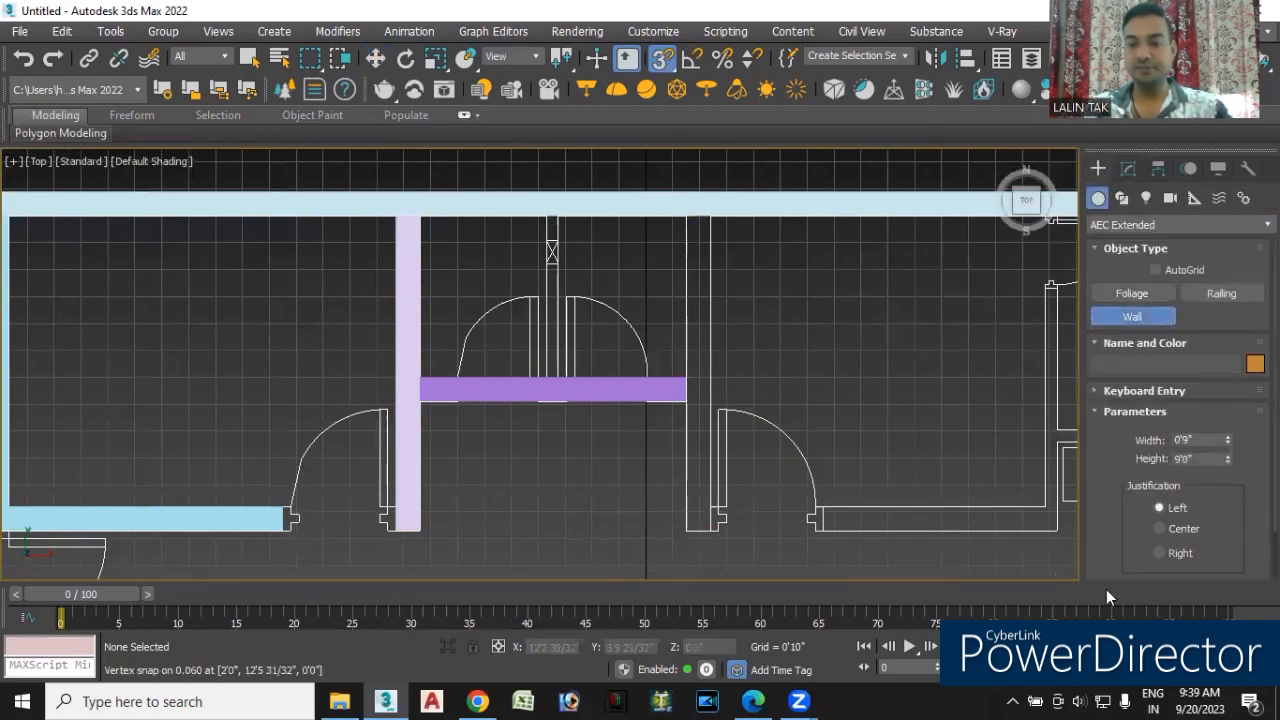
pyautogui.click(1160, 553)
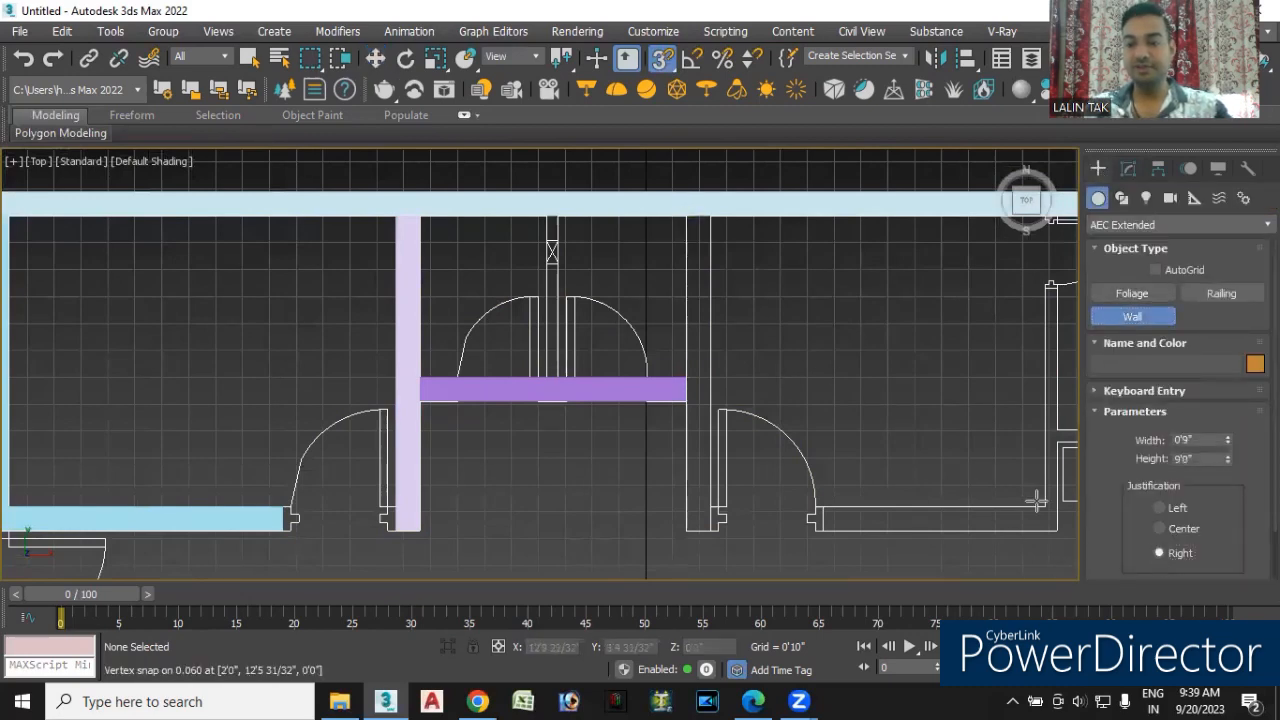
pyautogui.click(686, 215)
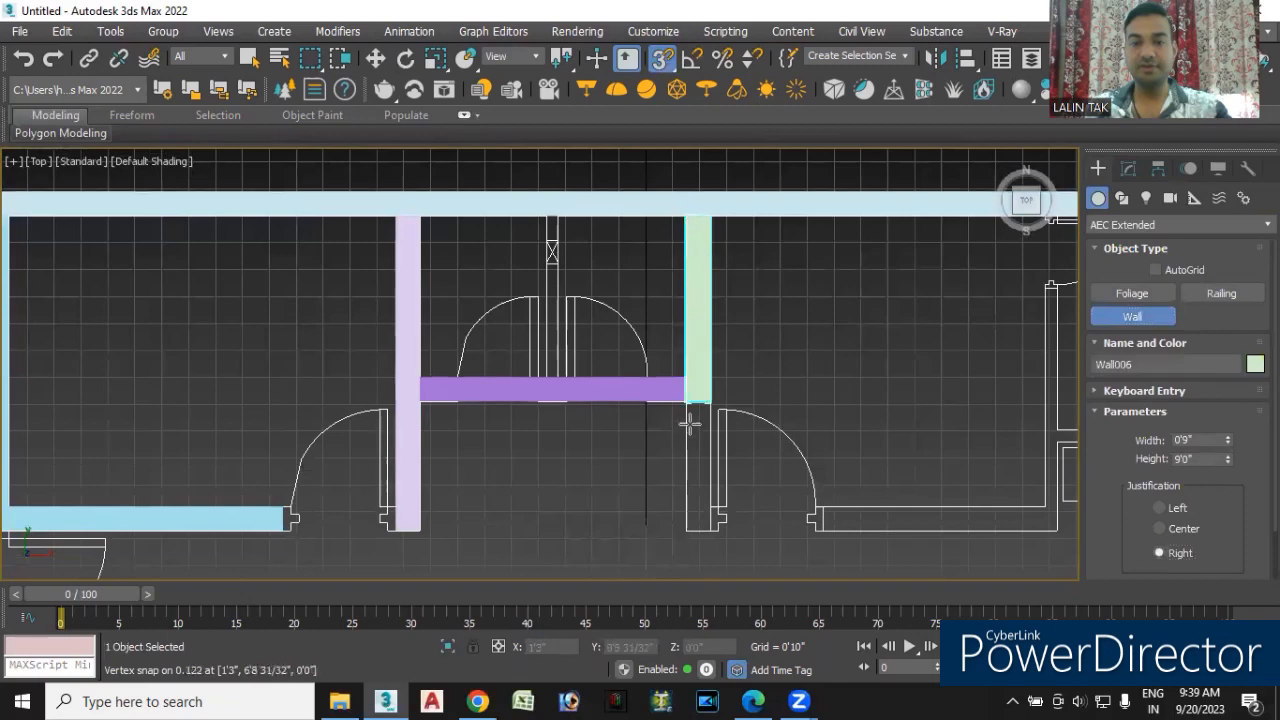
pyautogui.click(711, 545)
pyautogui.click(1059, 533)
pyautogui.moveTo(951, 561); pyautogui.dragTo(650, 522, button='middle')
pyautogui.rightClick(798, 557)
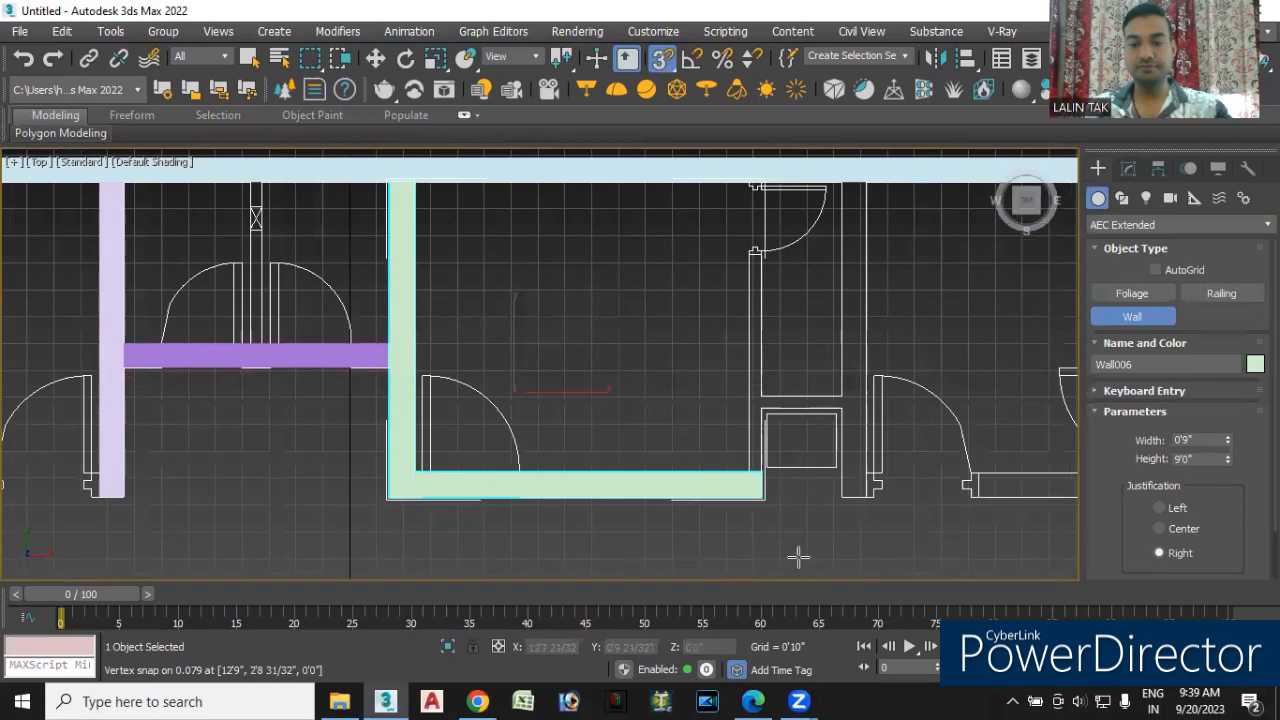
# - Draw another L-shaped 0'9" wall from the outer wall around the end room, across its door to the perpendicular outer wall
pyautogui.click(840, 179)
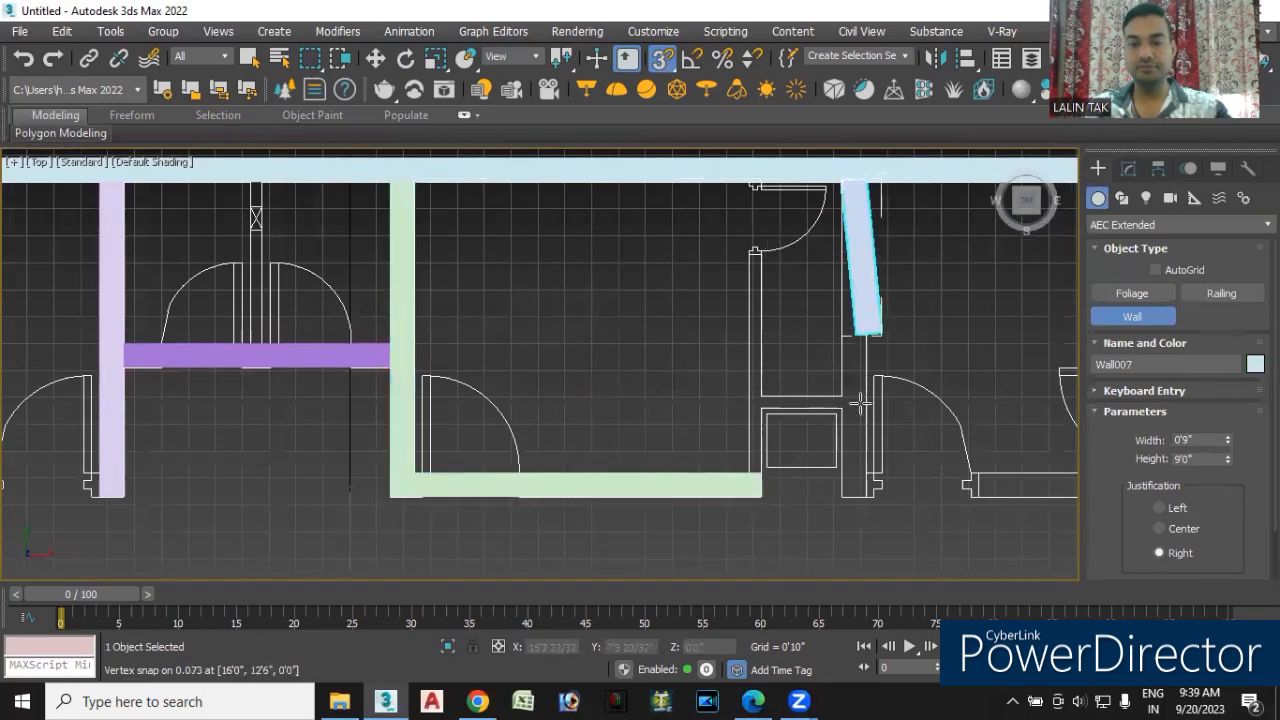
pyautogui.click(841, 498)
pyautogui.moveTo(874, 516); pyautogui.dragTo(606, 479, button='middle')
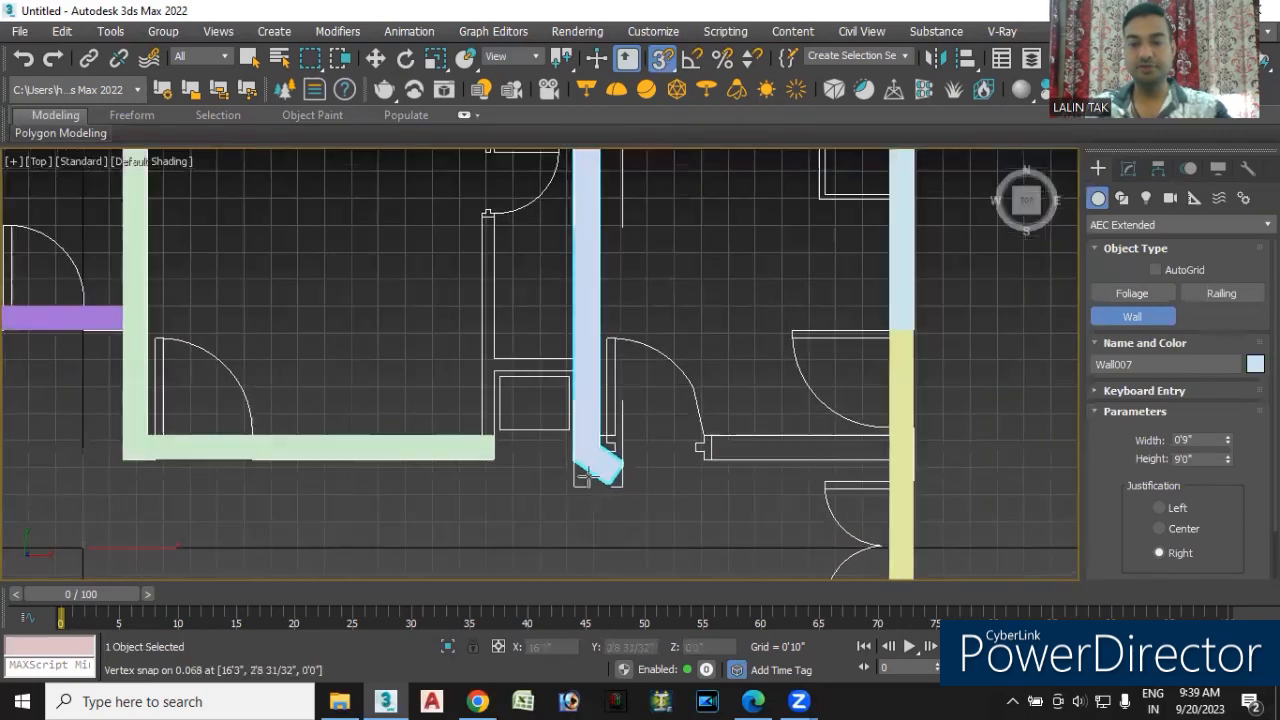
pyautogui.click(885, 458)
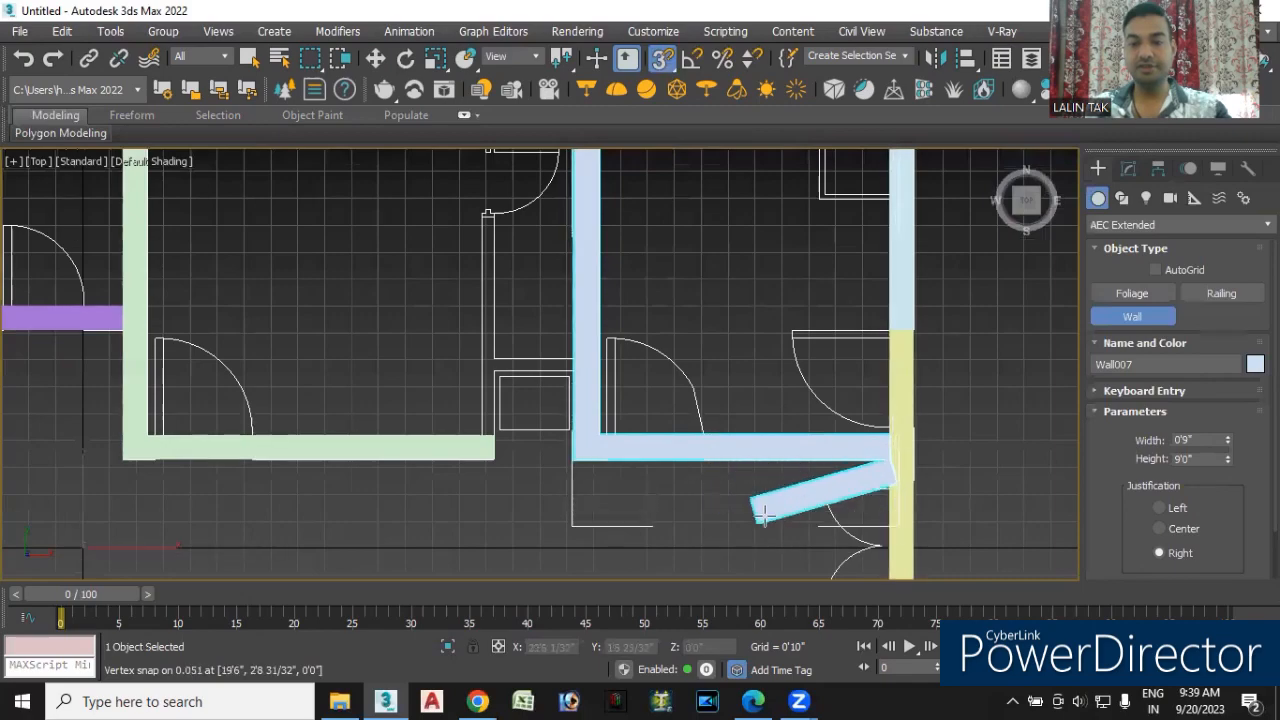
pyautogui.rightClick(768, 508)
# - Draw a straight 0'9" wall beside the spiral staircase from the outer wall to the partition's end, and set its justification to Left
pyautogui.scroll(-2, 772, 500)
pyautogui.scroll(-1, 772, 500)
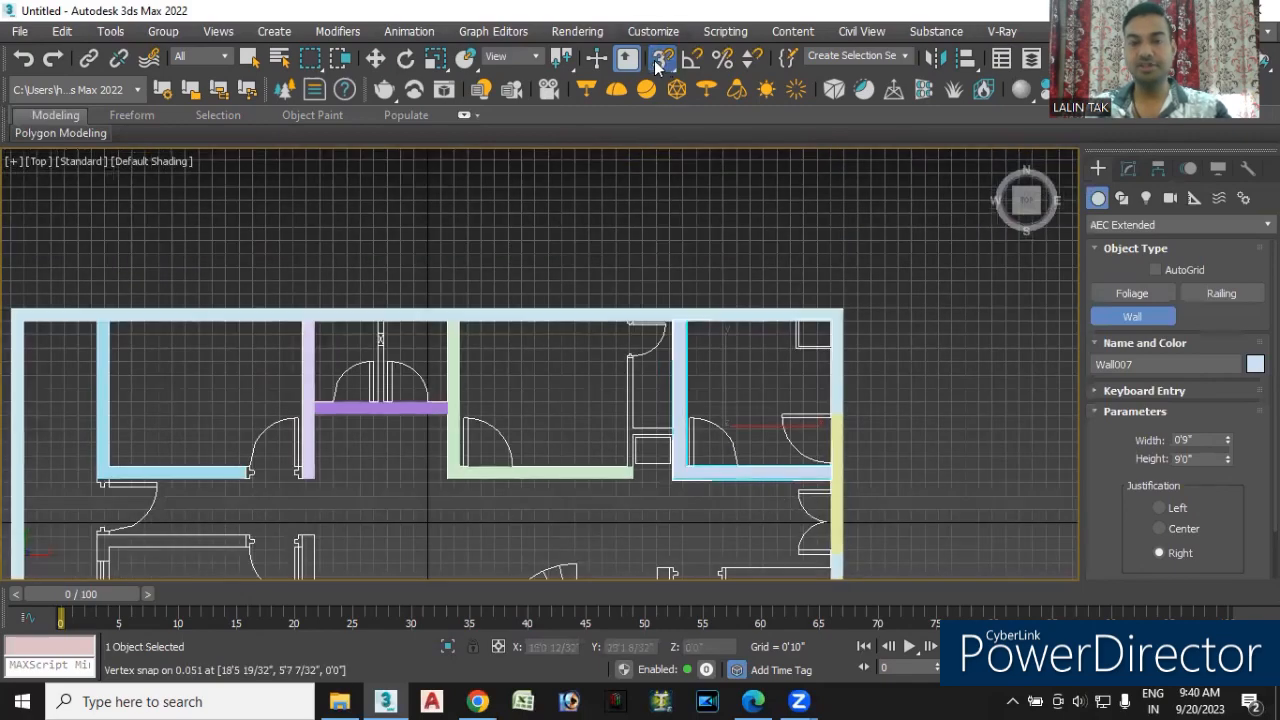
pyautogui.scroll(-2, 565, 430)
pyautogui.moveTo(565, 430); pyautogui.dragTo(680, 319, button='middle')
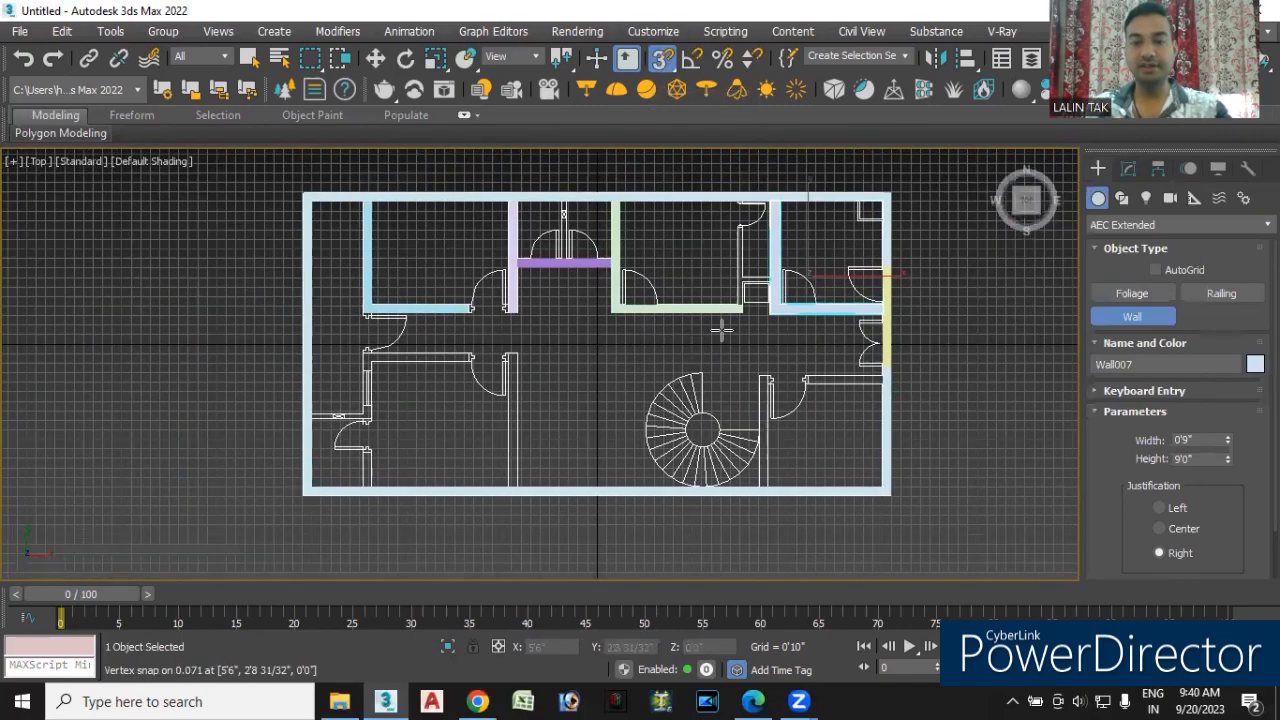
pyautogui.moveTo(712, 350); pyautogui.dragTo(749, 333, button='middle')
pyautogui.scroll(6, 789, 309)
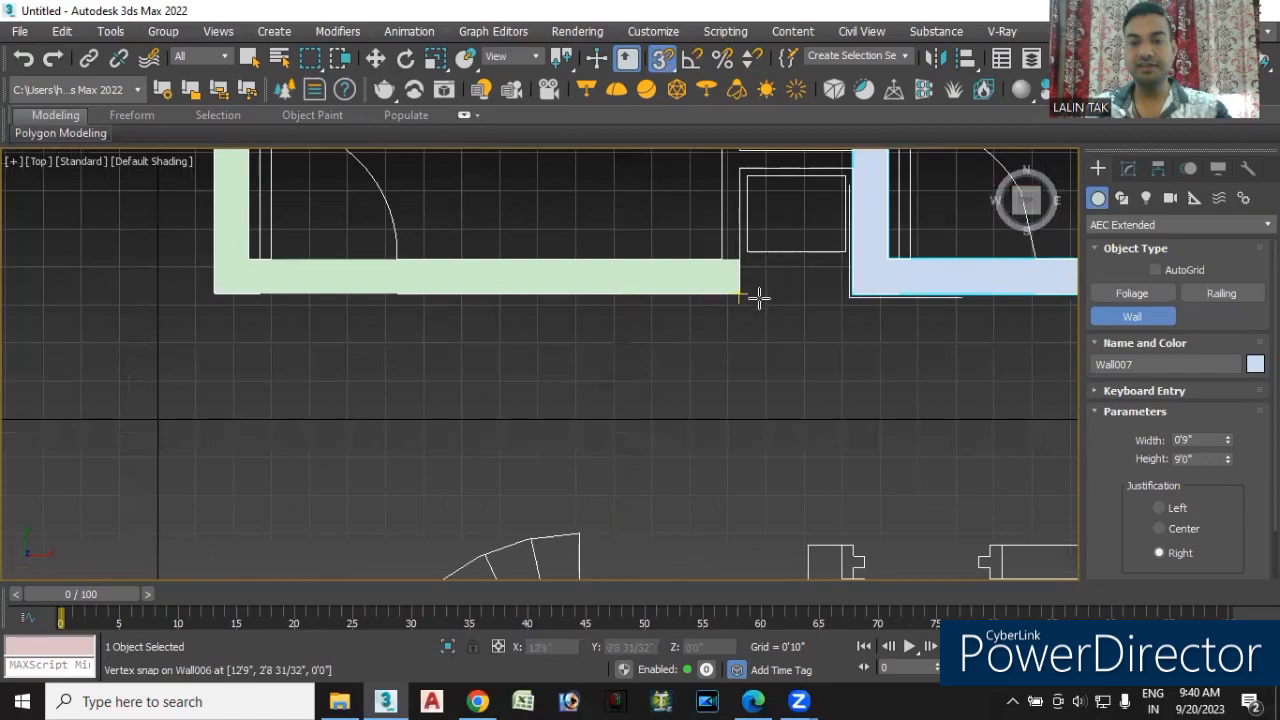
pyautogui.scroll(-8, 757, 300)
pyautogui.scroll(5, 709, 330)
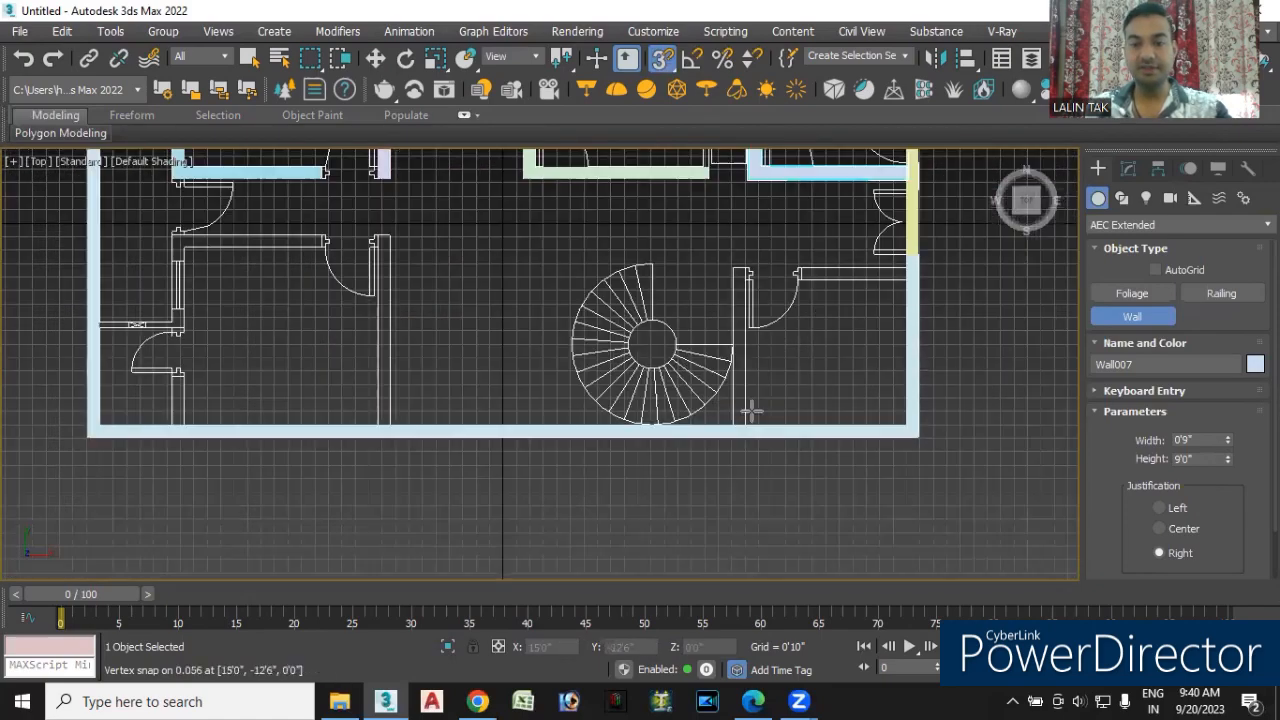
pyautogui.scroll(2, 754, 403)
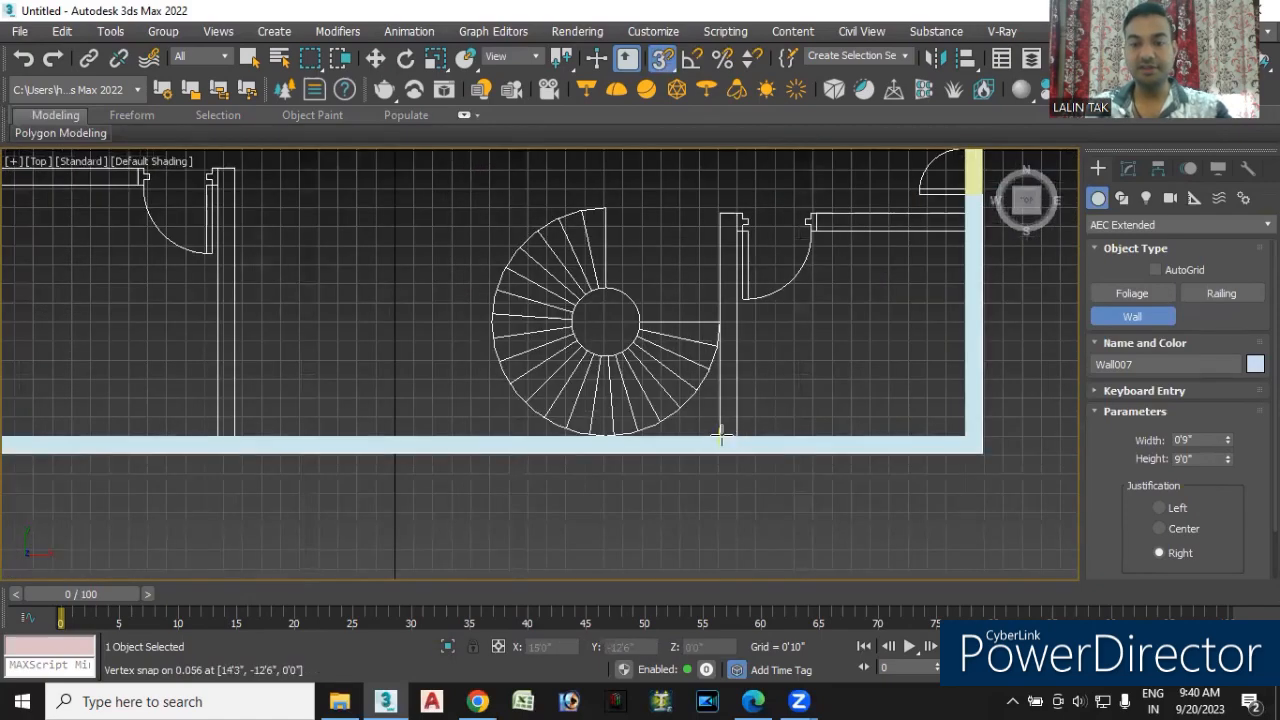
pyautogui.click(744, 422)
pyautogui.click(717, 211)
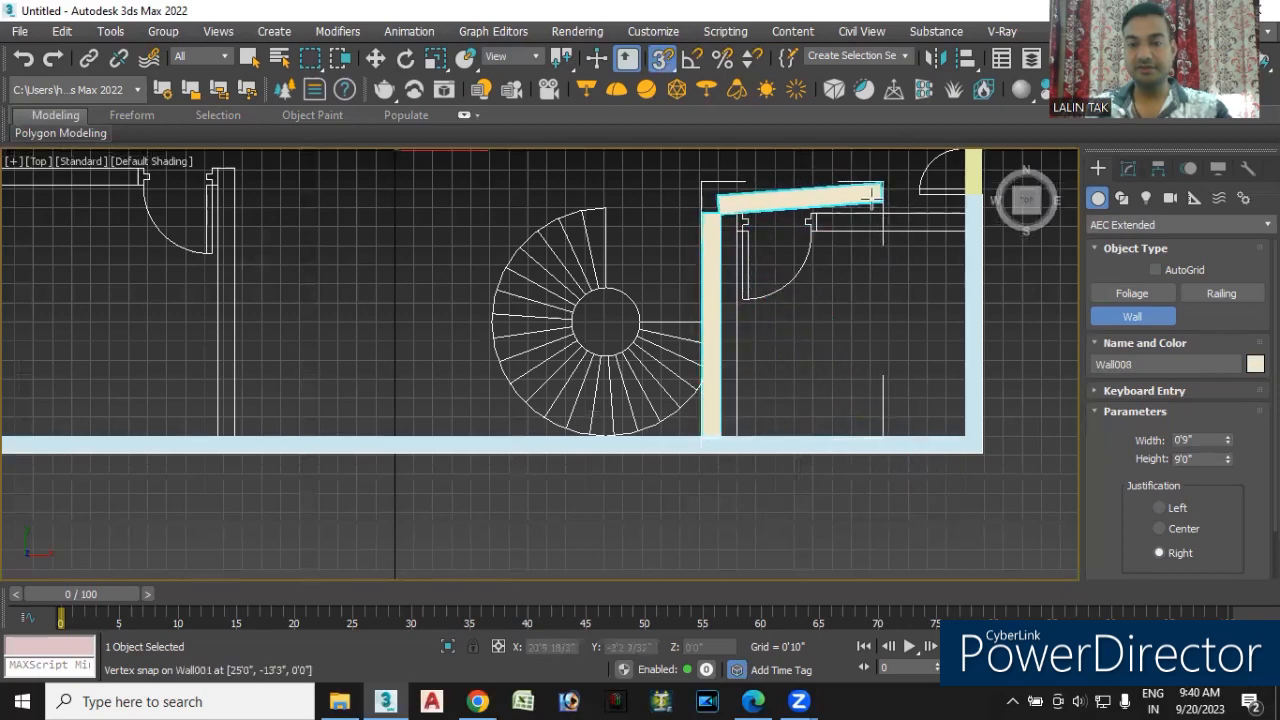
pyautogui.rightClick(811, 318)
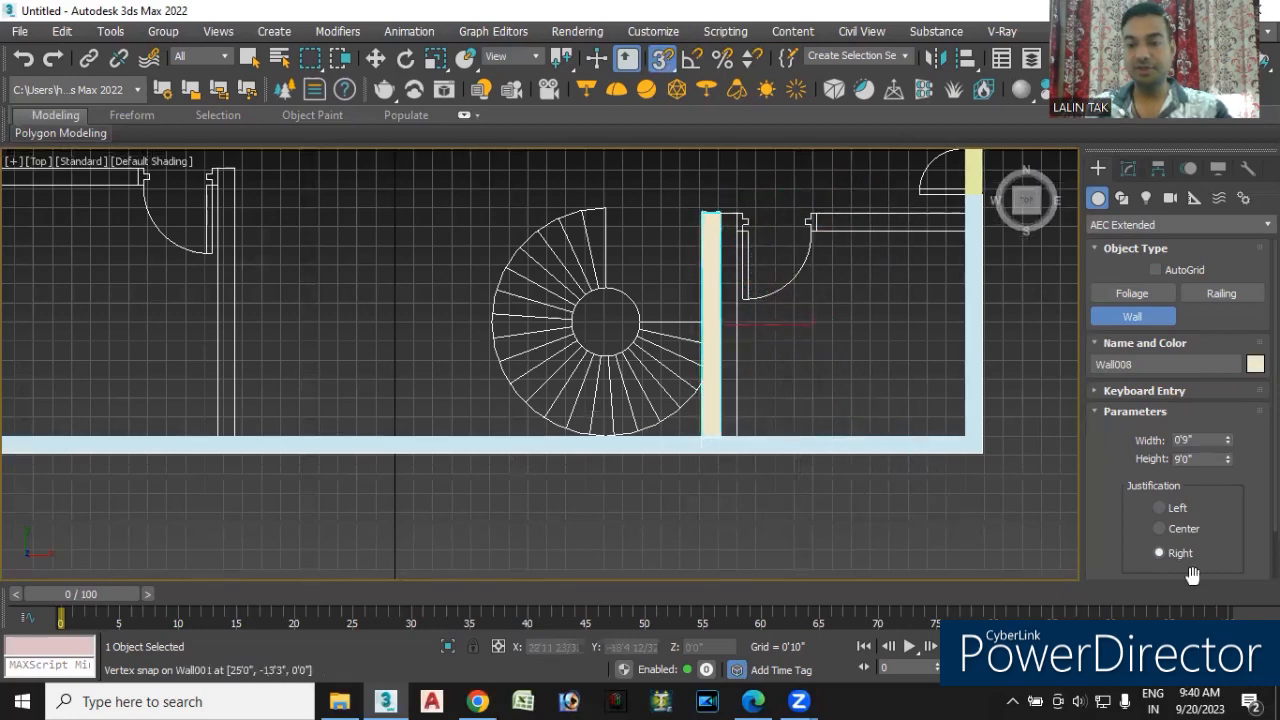
pyautogui.click(1159, 507)
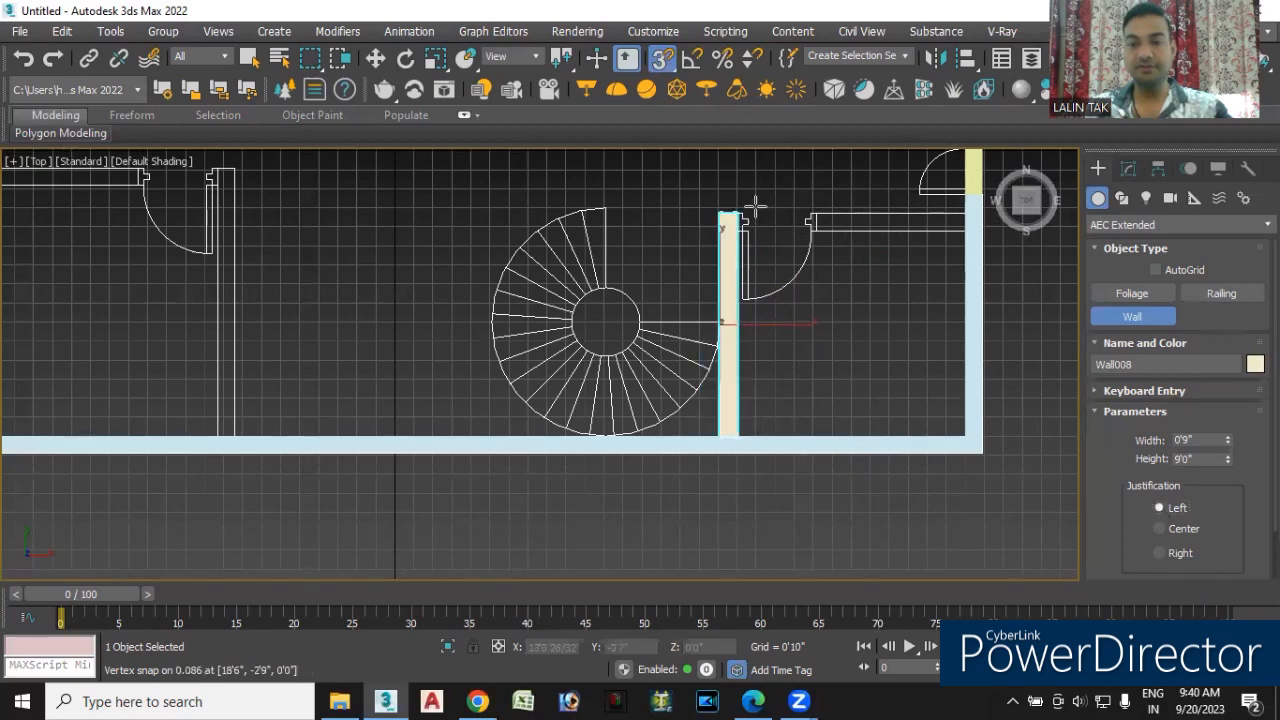
# - Draw a 0'9" Left-justified wall across the door of the room beside the staircase, from the outer wall to the staircase wall, and check the joint
pyautogui.click(965, 230)
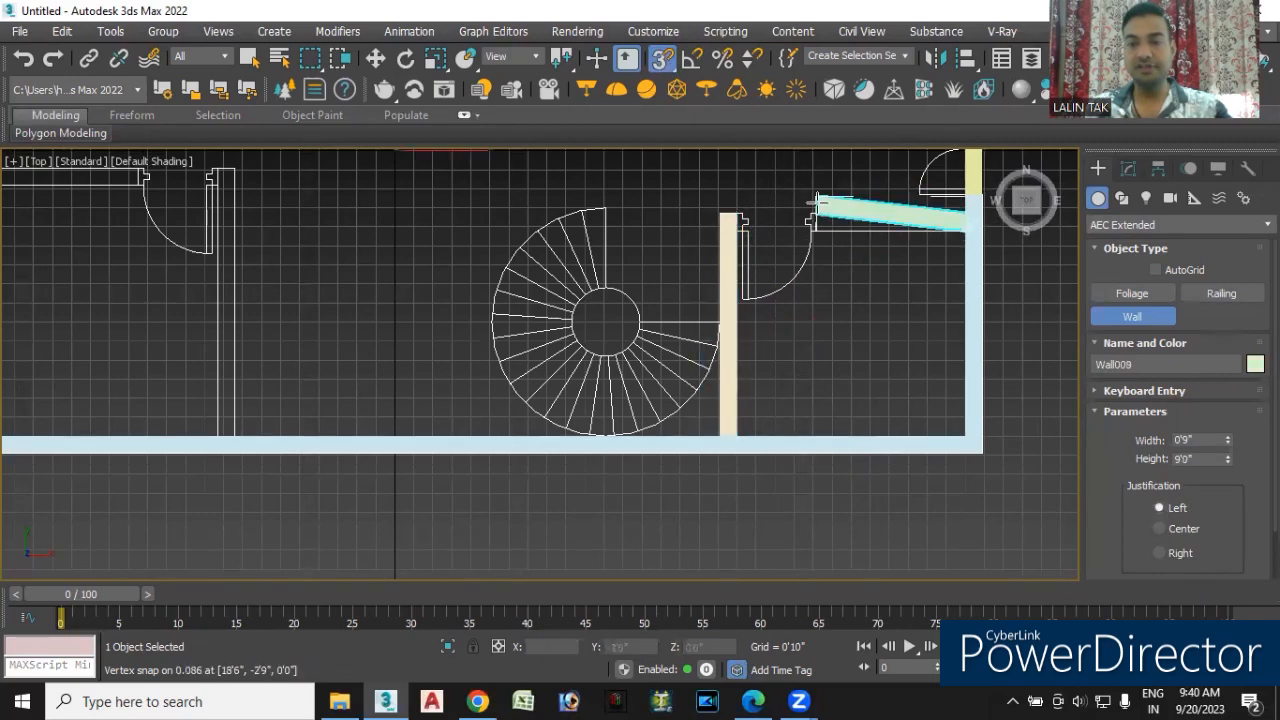
pyautogui.click(735, 231)
pyautogui.rightClick(723, 335)
pyautogui.scroll(-2, 646, 289)
pyautogui.scroll(7, 700, 243)
pyautogui.scroll(4, 664, 289)
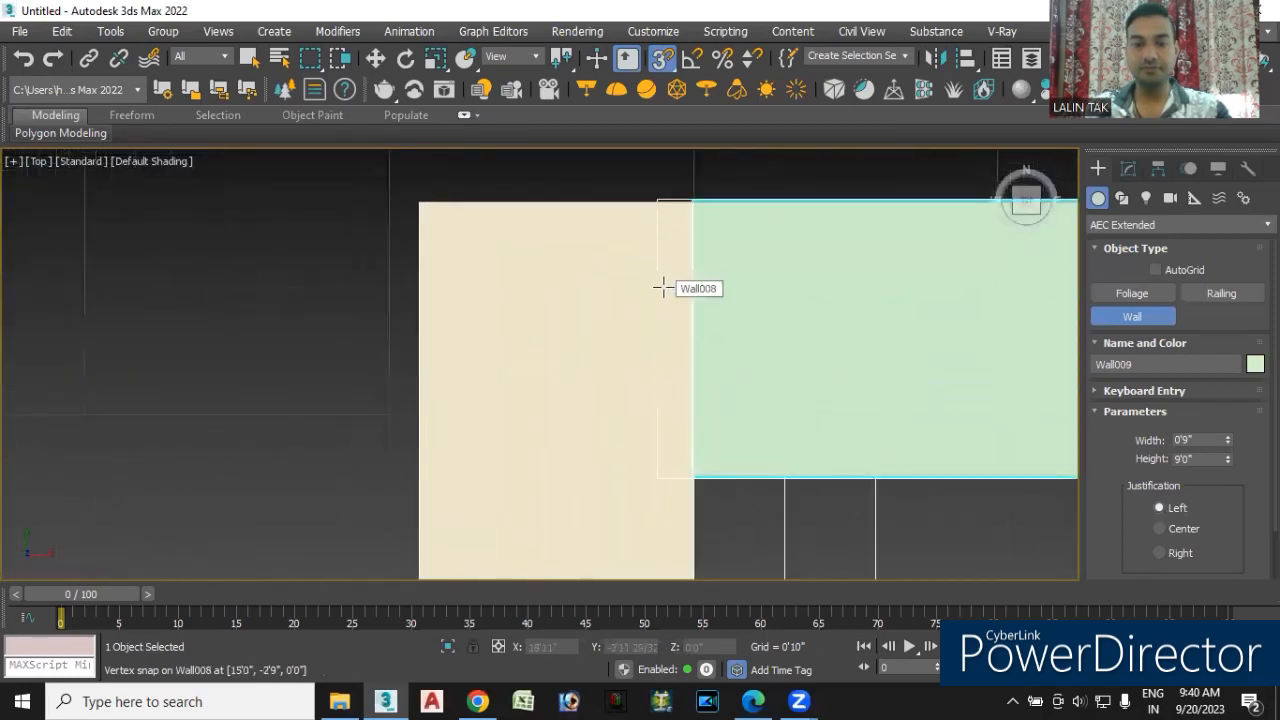
# - Draw a straight 0'9" wall along the front room's partition facing the staircase, from the outer wall to its corridor end, with Right justification
pyautogui.scroll(-4, 672, 288)
pyautogui.scroll(-8, 678, 288)
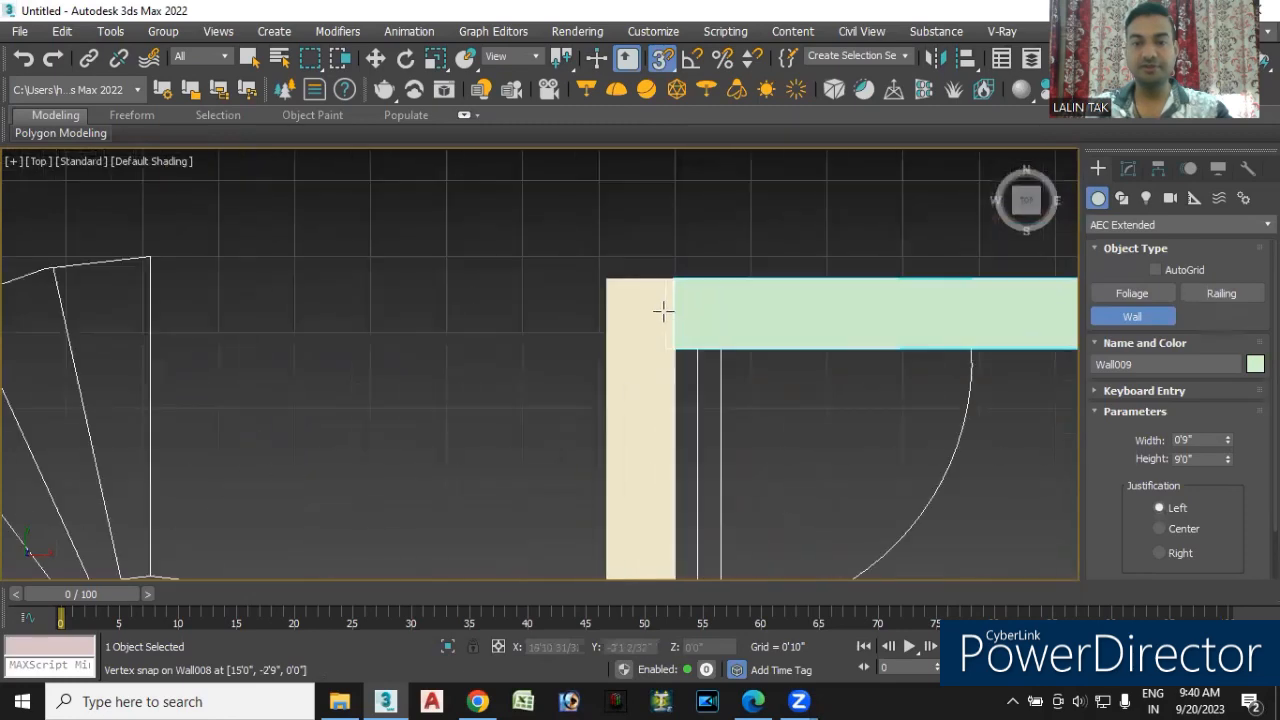
pyautogui.scroll(3, 668, 354)
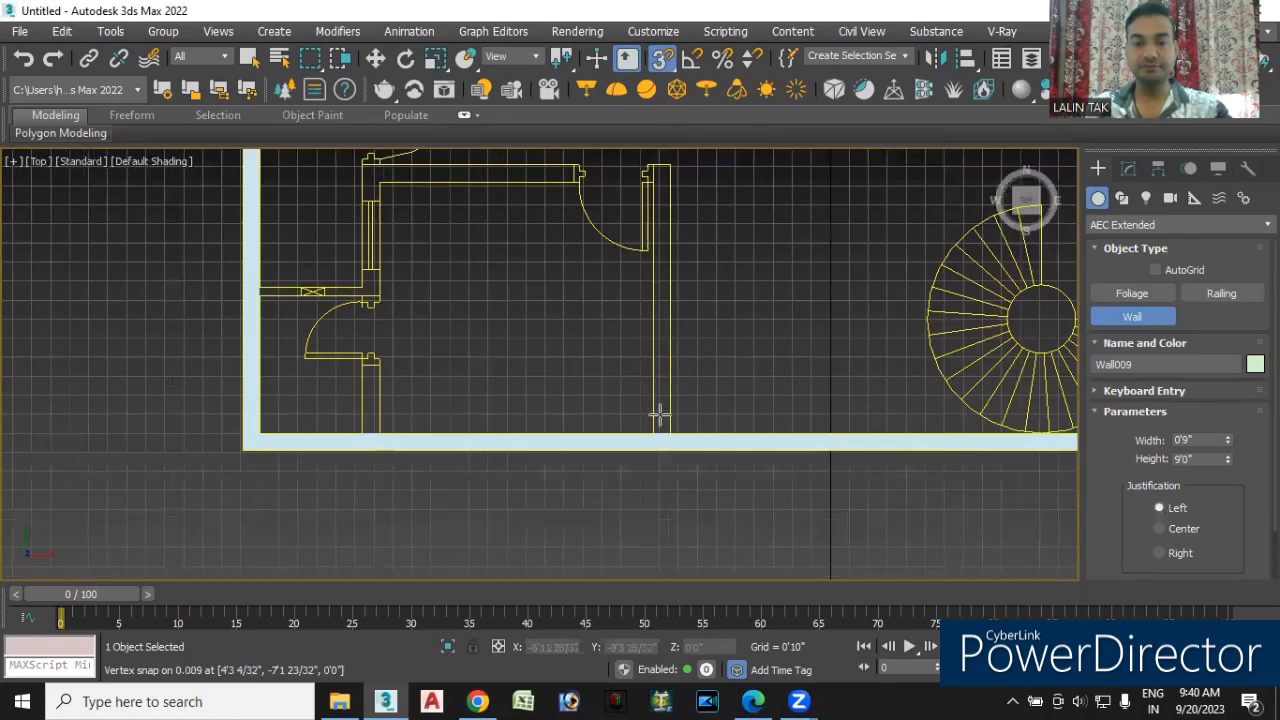
pyautogui.click(668, 432)
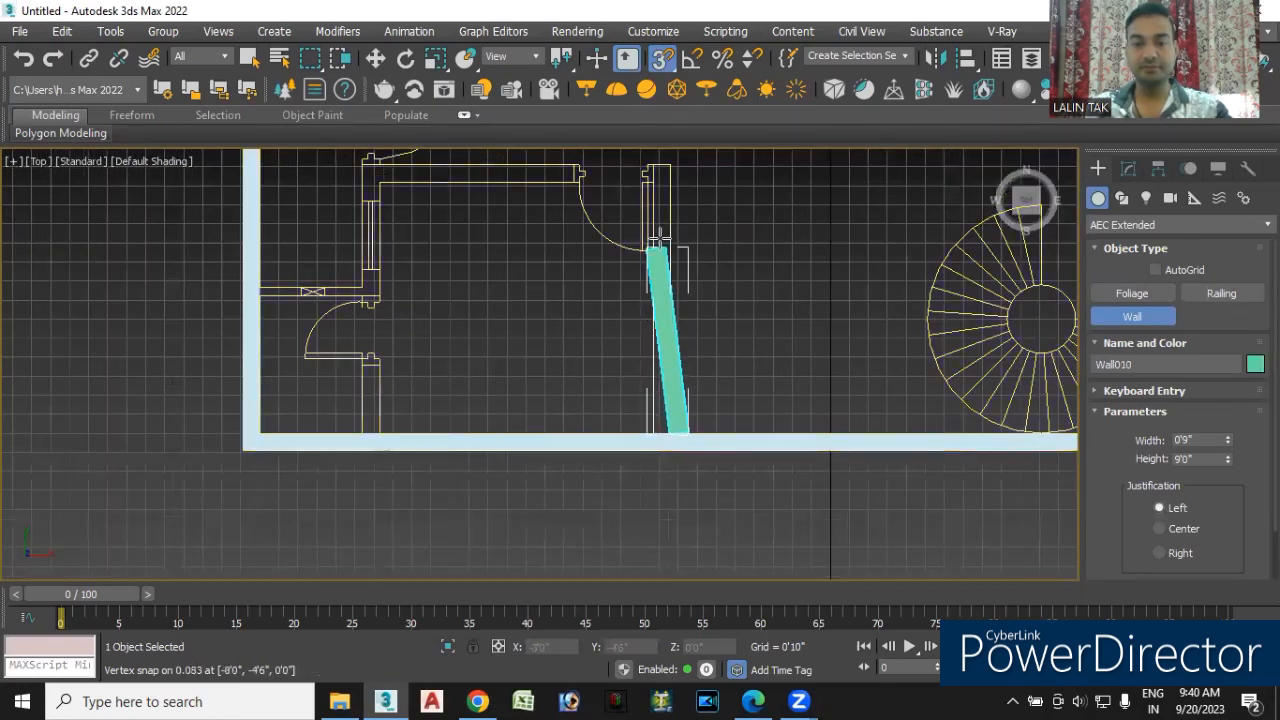
pyautogui.click(675, 163)
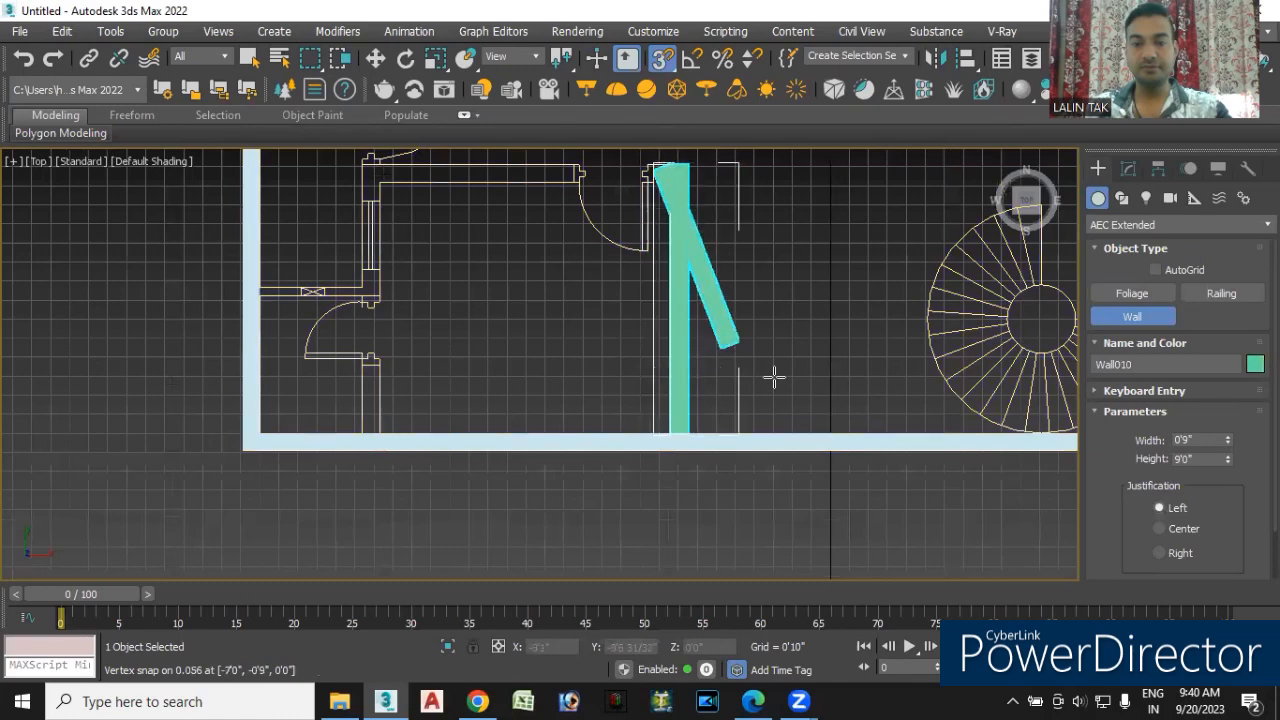
pyautogui.press('Escape')
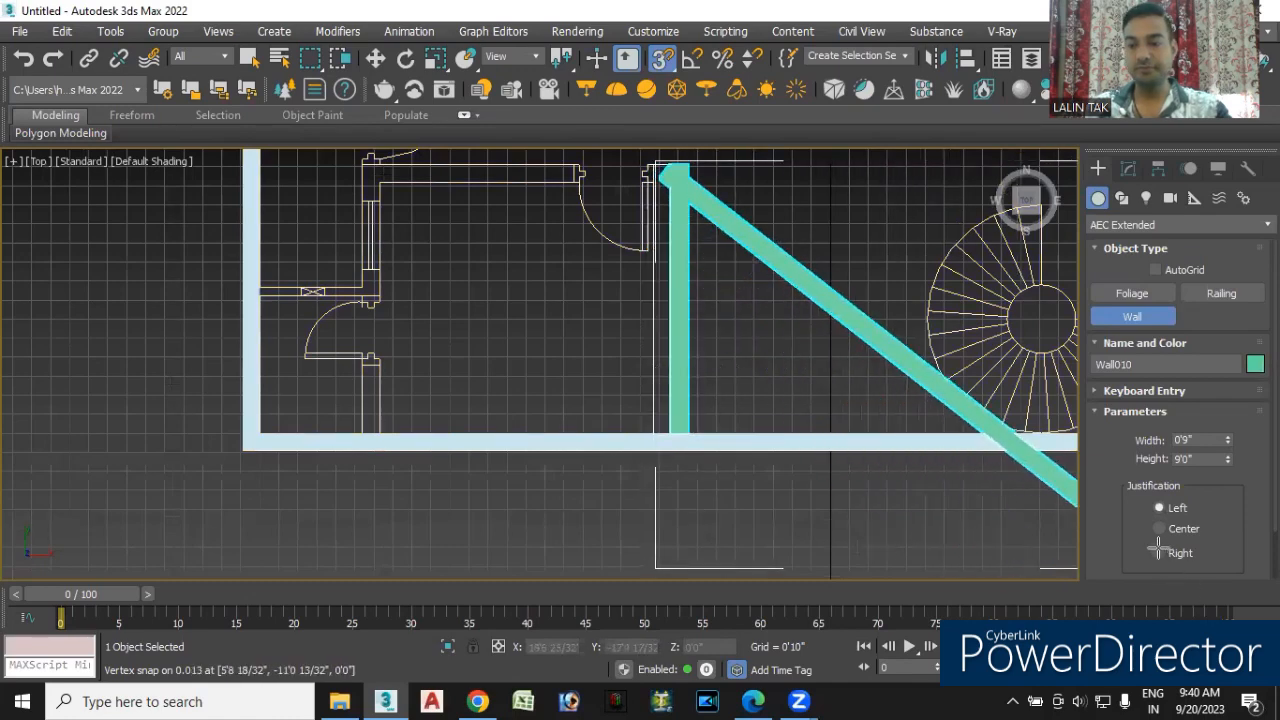
pyautogui.click(1160, 553)
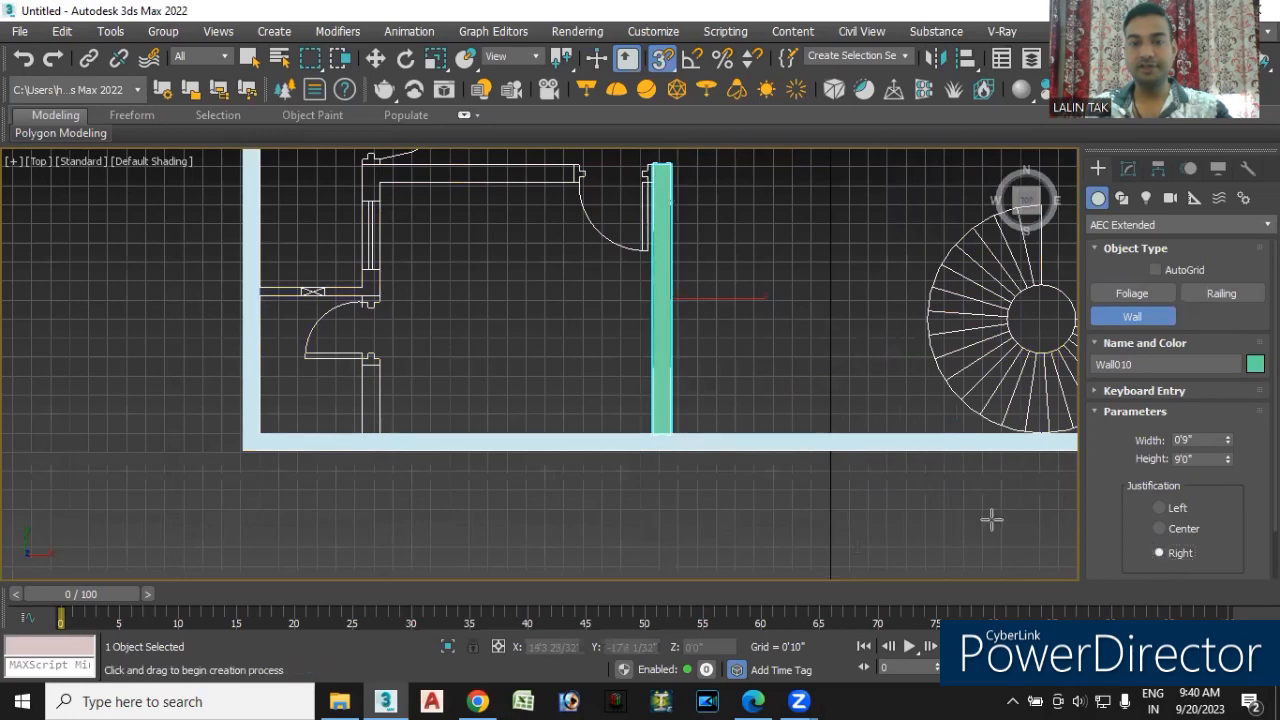
# - Draw a 0'9" wall along the front room's corridor side, across its door to the new partition, and set its justification to Left
pyautogui.moveTo(723, 243); pyautogui.dragTo(862, 380, button='middle')
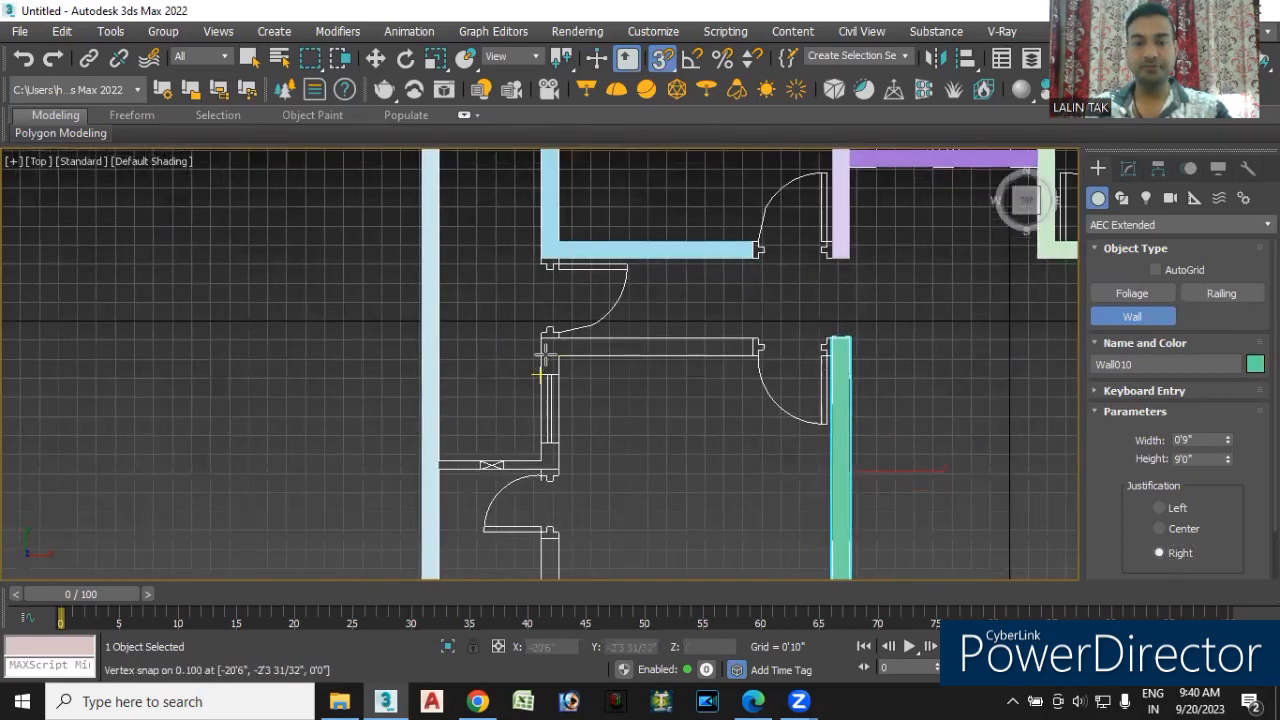
pyautogui.click(540, 334)
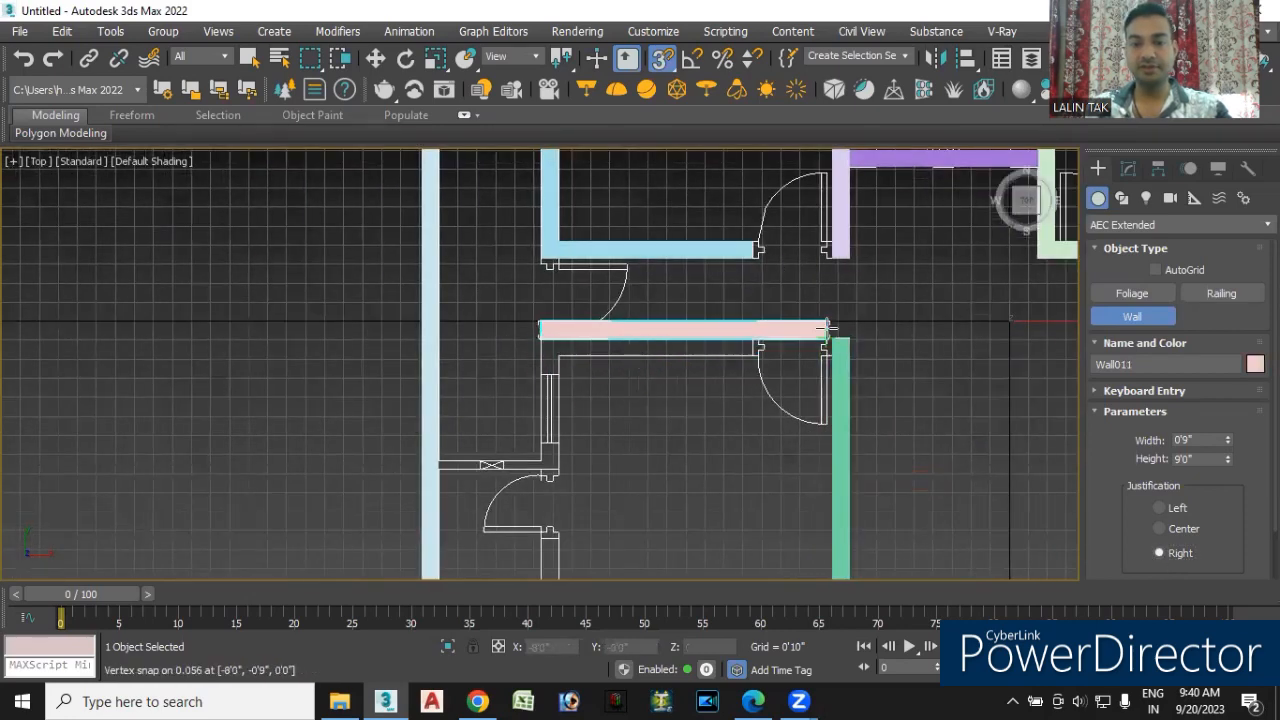
pyautogui.scroll(2, 823, 340)
pyautogui.scroll(3, 825, 340)
pyautogui.click(862, 338)
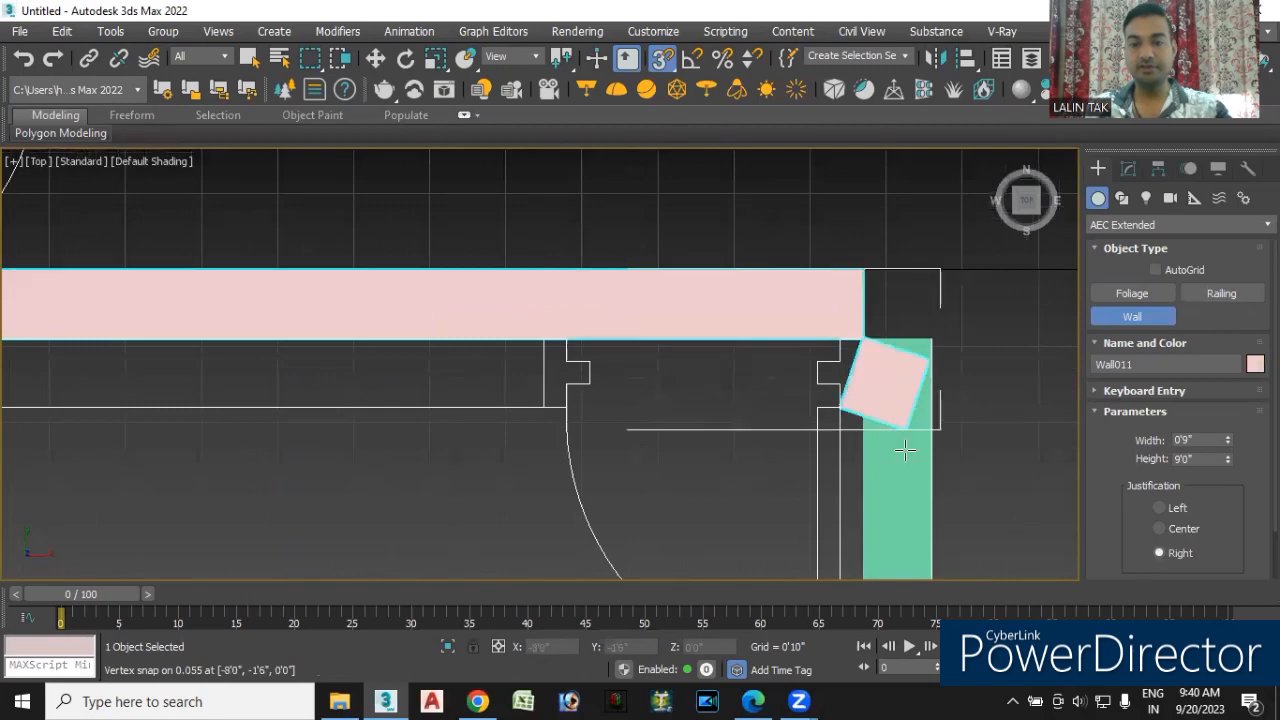
pyautogui.rightClick(1060, 475)
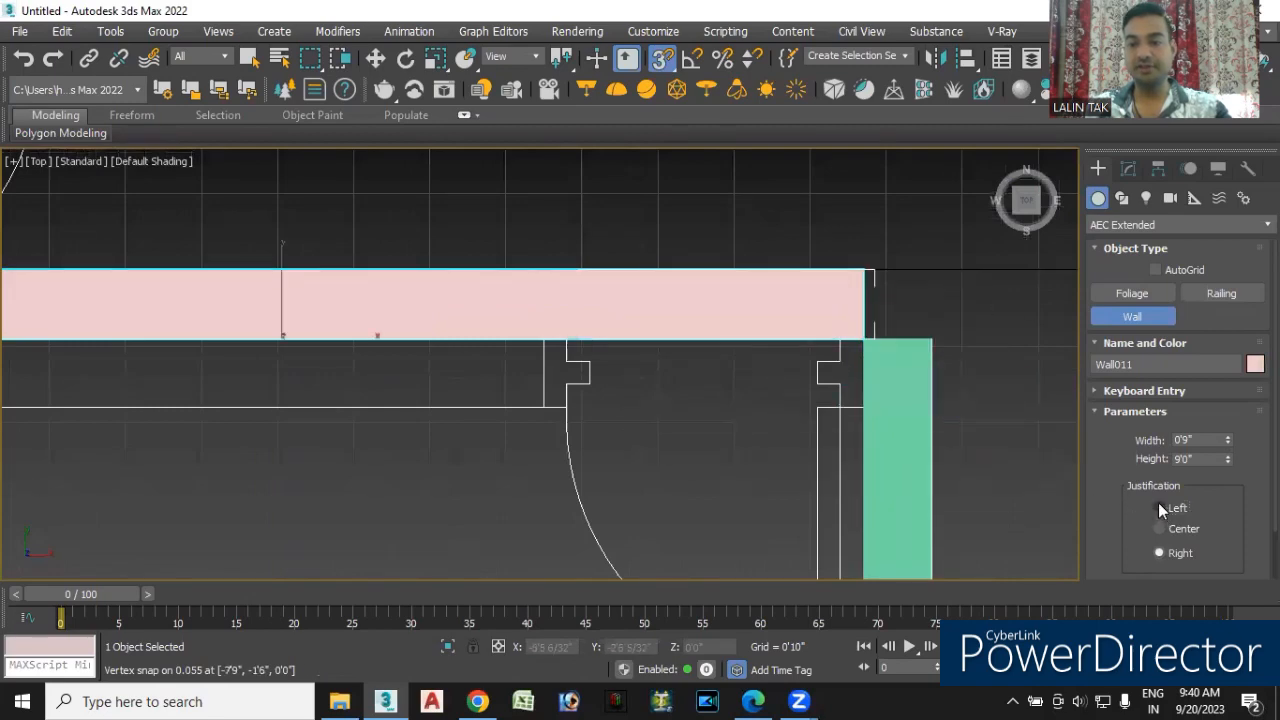
pyautogui.click(1158, 505)
# - Draw a 0'9" wall along the front room's remaining side, from the corridor wall to the outer wall, and set its justification to Right
pyautogui.scroll(-4, 666, 366)
pyautogui.moveTo(594, 434); pyautogui.dragTo(609, 293, button='middle')
pyautogui.moveTo(547, 349); pyautogui.dragTo(669, 342, button='middle')
pyautogui.scroll(2, 563, 273)
pyautogui.click(589, 200)
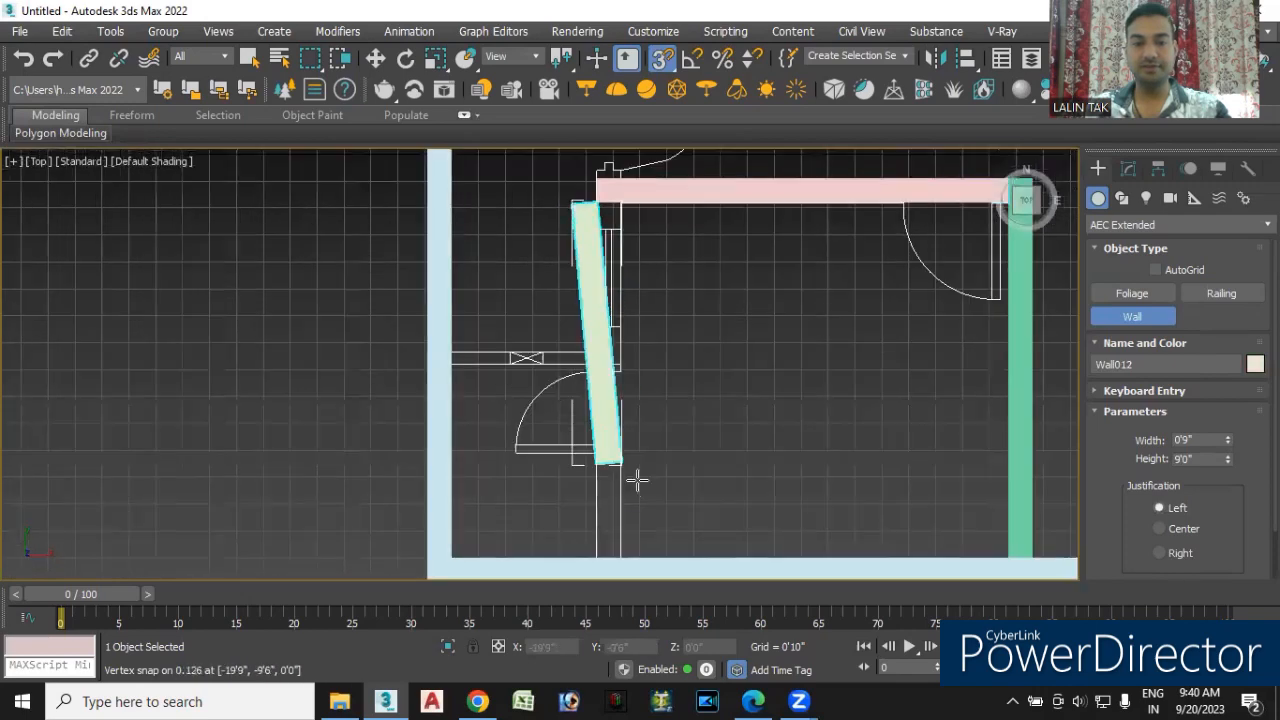
pyautogui.scroll(3, 589, 561)
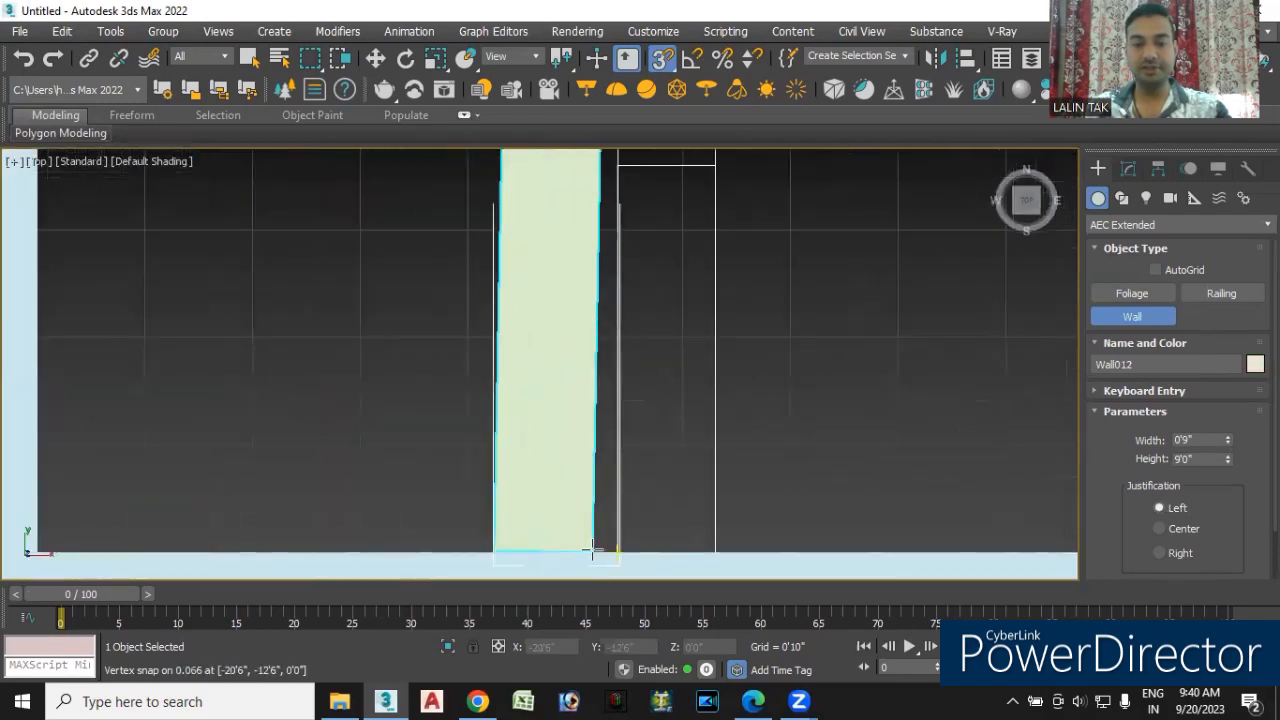
pyautogui.click(612, 545)
pyautogui.scroll(-3, 615, 525)
pyautogui.rightClick(760, 492)
pyautogui.click(1160, 553)
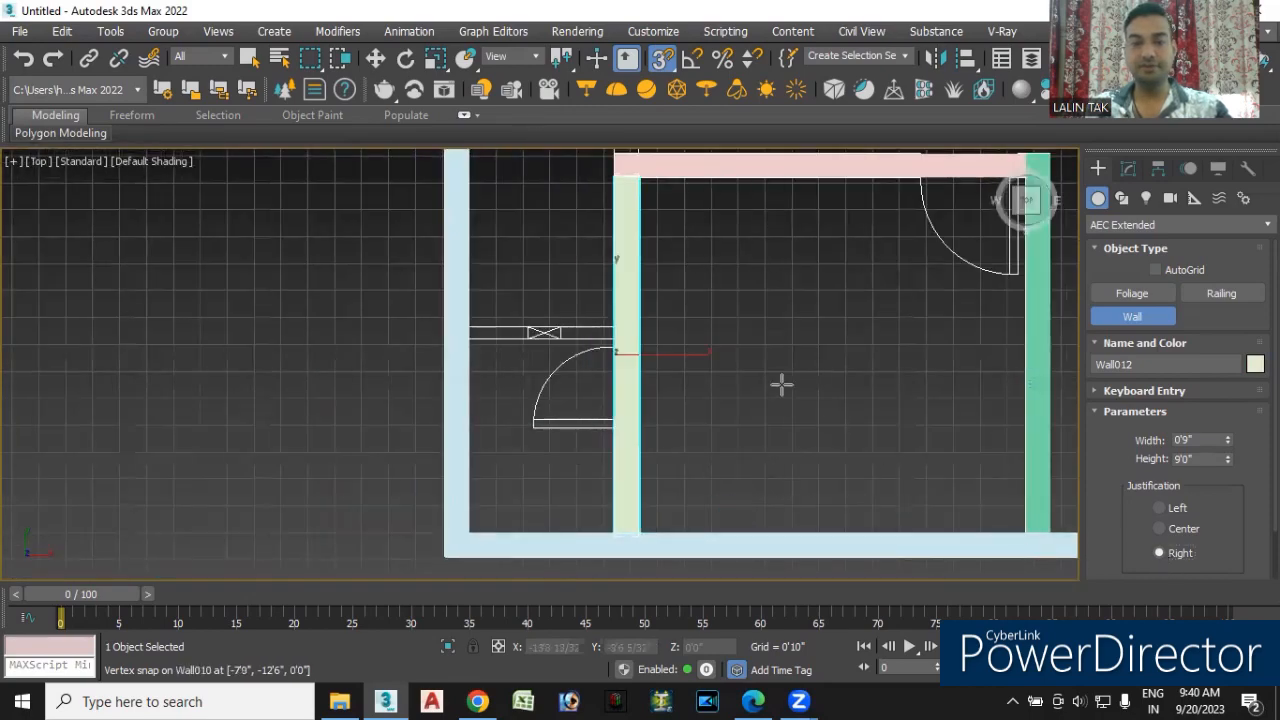
# - Examine the traced walls across the whole plan and the thin partitions at the small side door and the paired doors
pyautogui.scroll(-3, 771, 386)
pyautogui.scroll(-2, 771, 386)
pyautogui.moveTo(694, 420); pyautogui.dragTo(391, 429, button='middle')
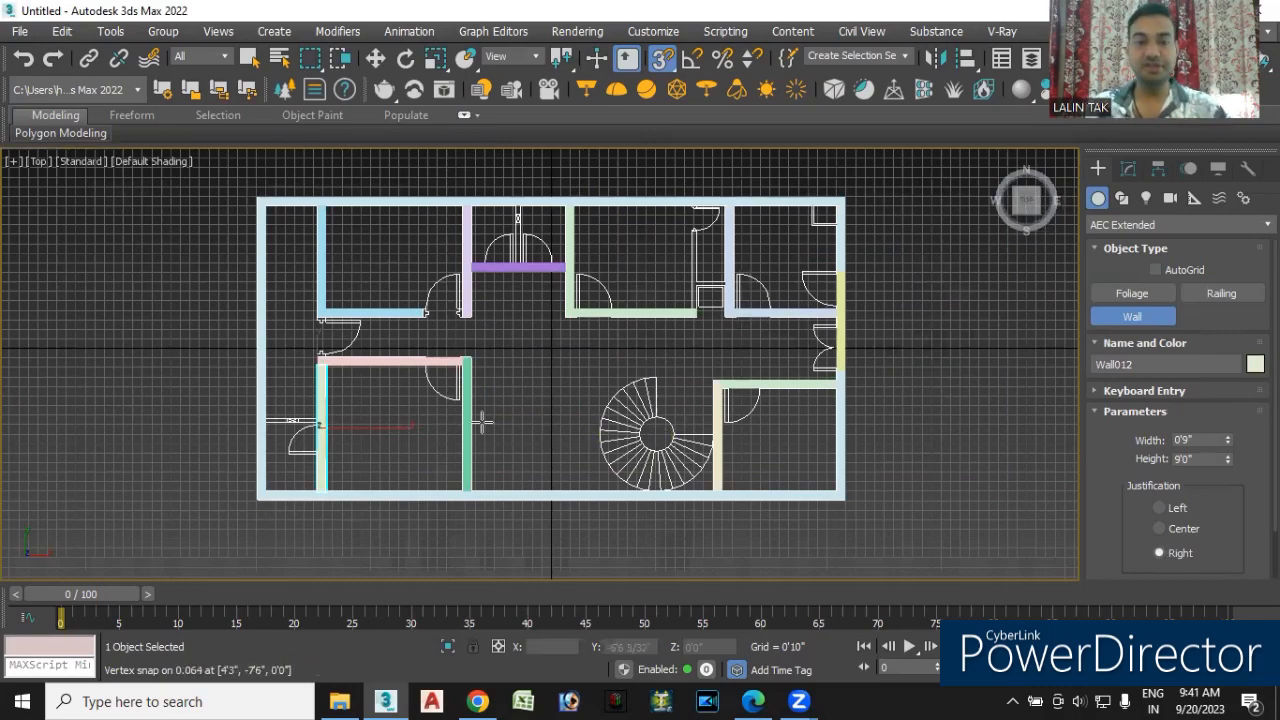
pyautogui.scroll(5, 298, 430)
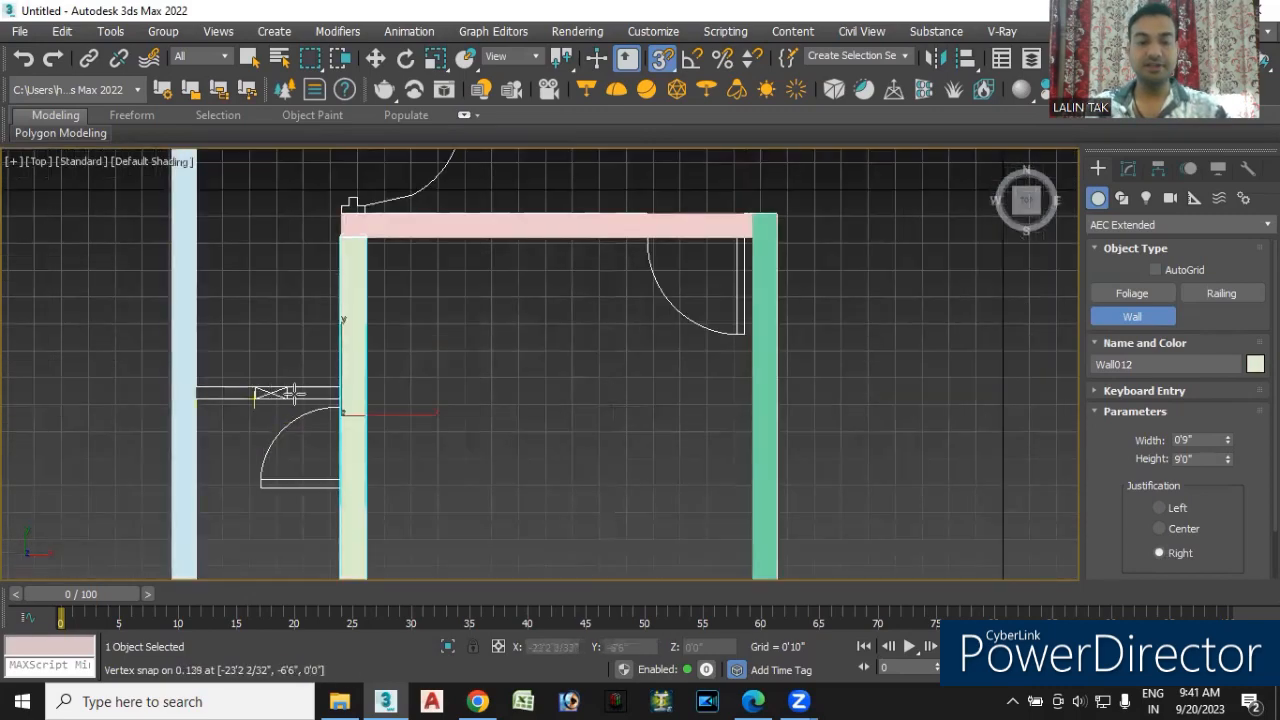
pyautogui.scroll(-6, 585, 340)
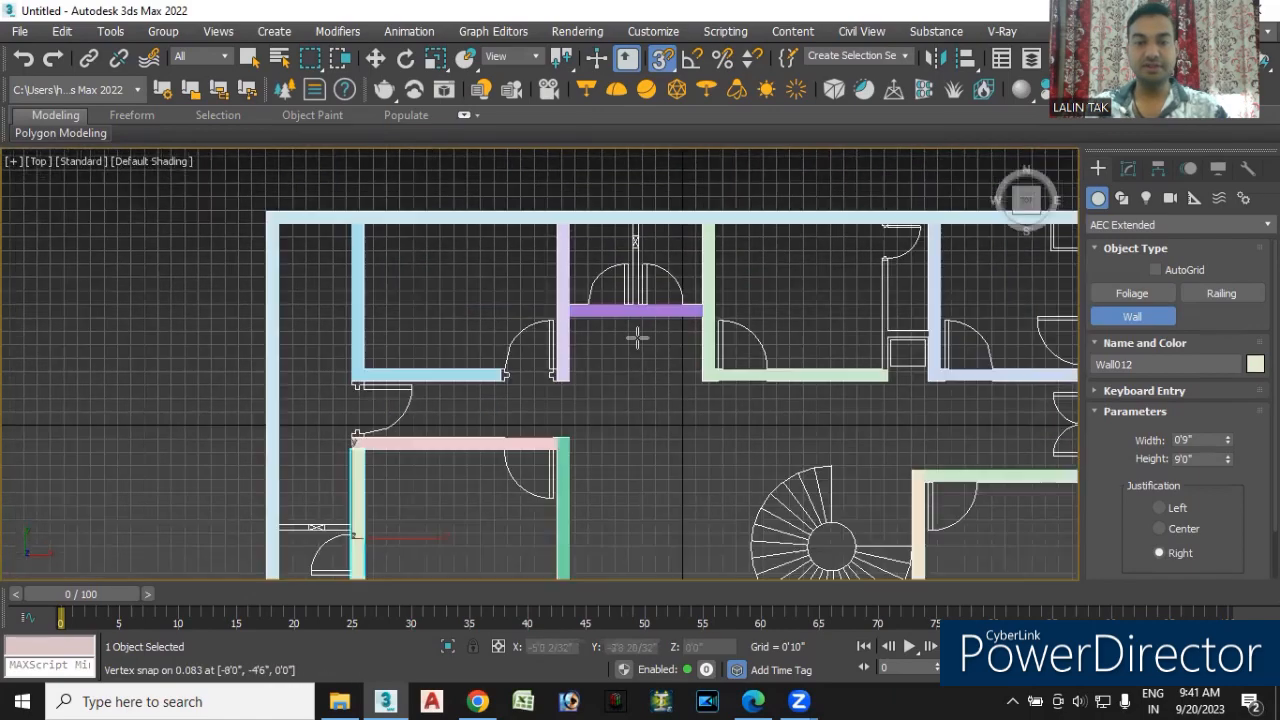
pyautogui.scroll(5, 637, 282)
pyautogui.scroll(-4, 535, 286)
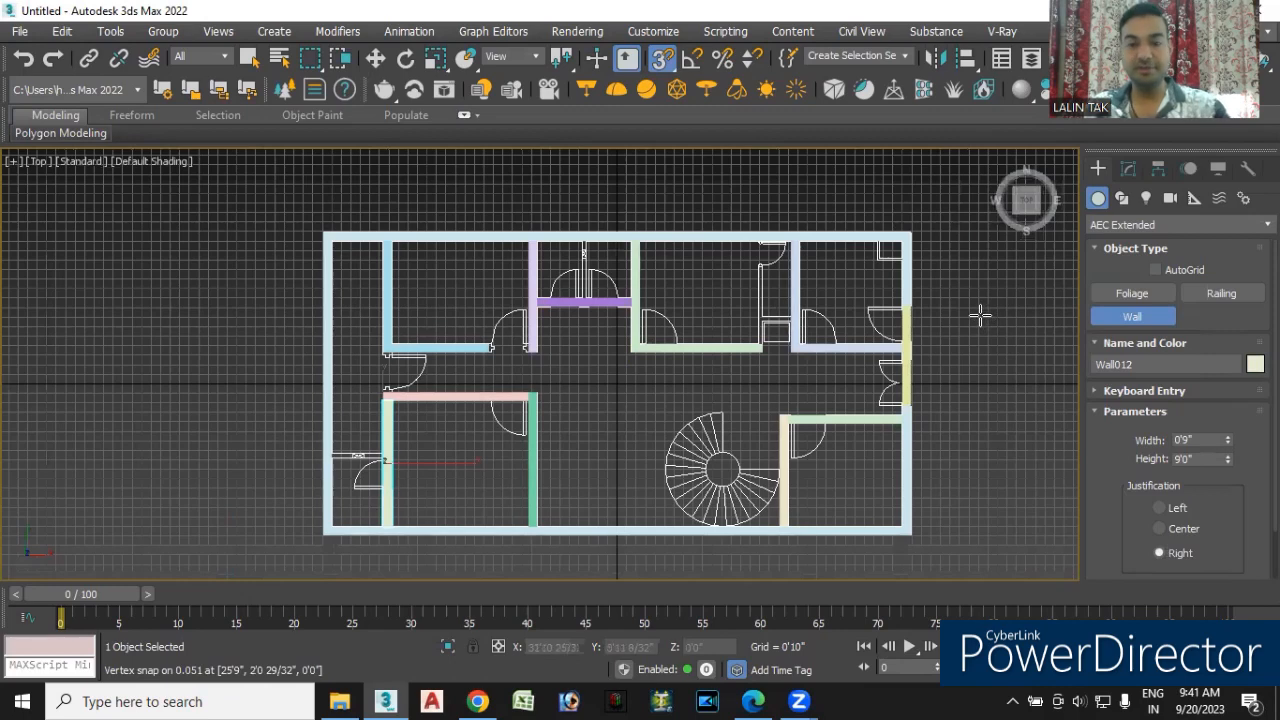
# - Draw a 0'4 16/32" wall across the side passage beside its small door, from the outer wall to the front room's wall, with Right justification
pyautogui.press('w')
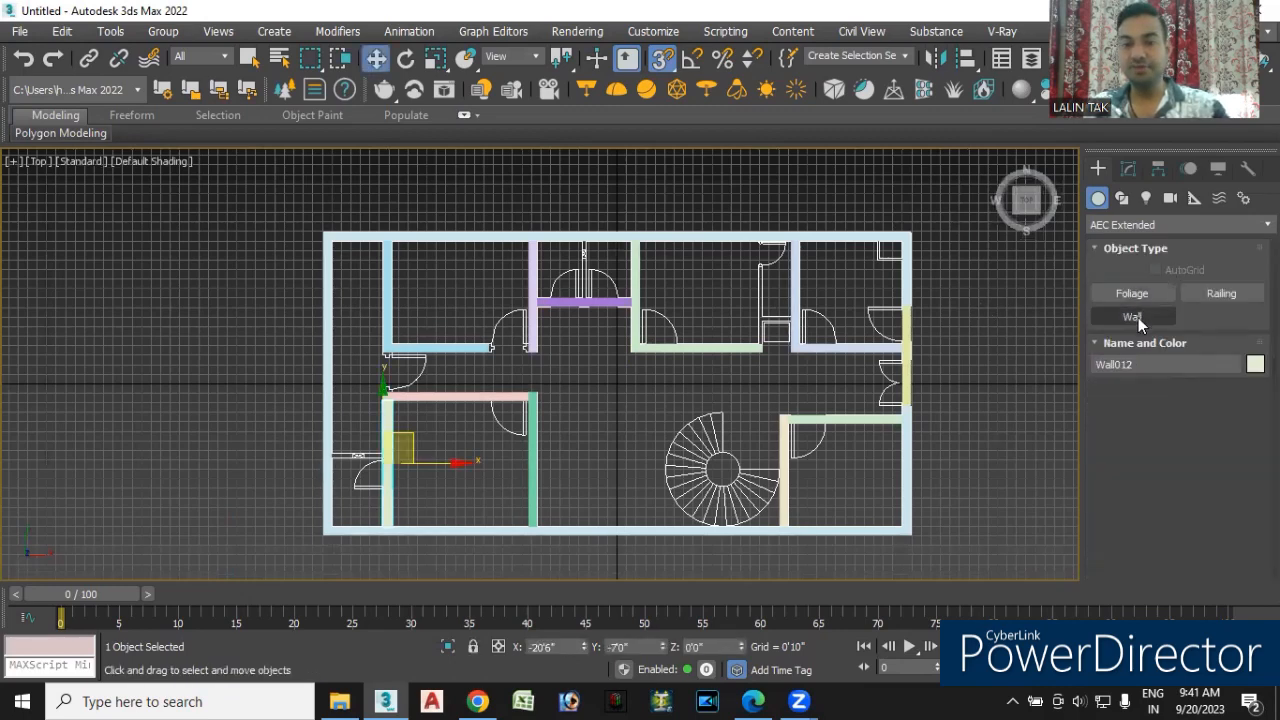
pyautogui.click(1074, 347)
pyautogui.click(1132, 316)
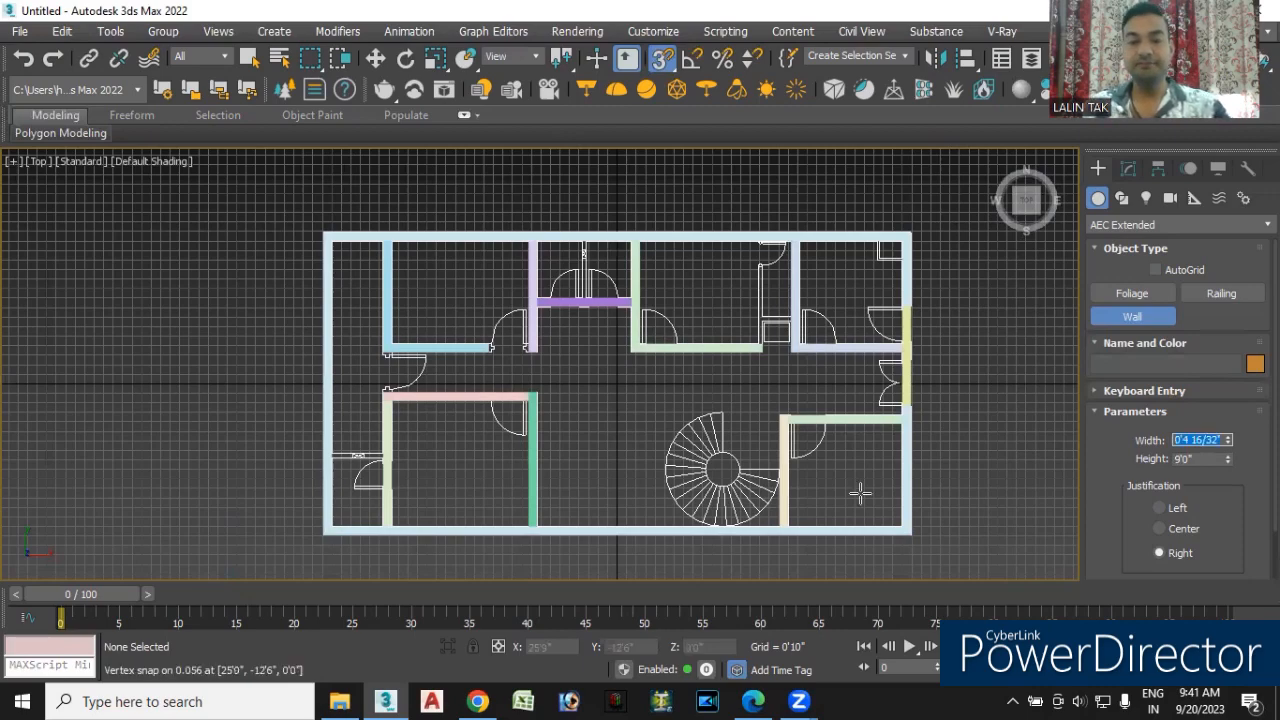
pyautogui.scroll(3, 408, 492)
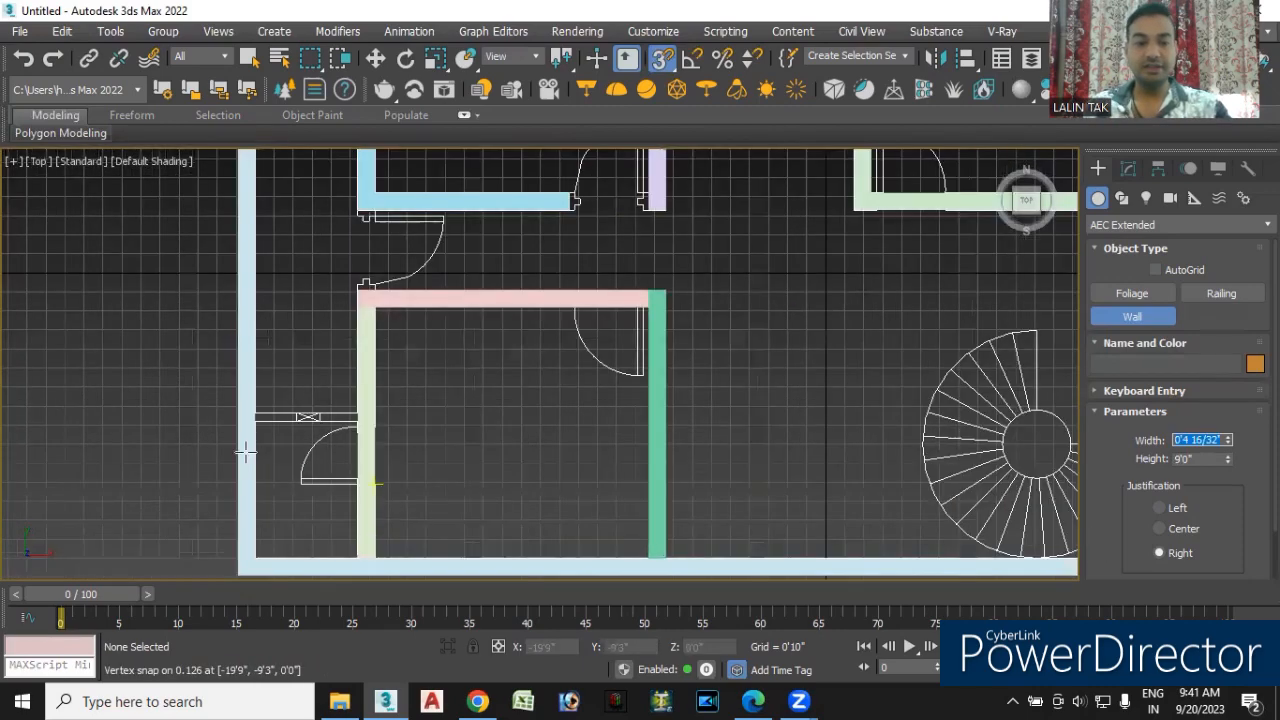
pyautogui.scroll(5, 286, 449)
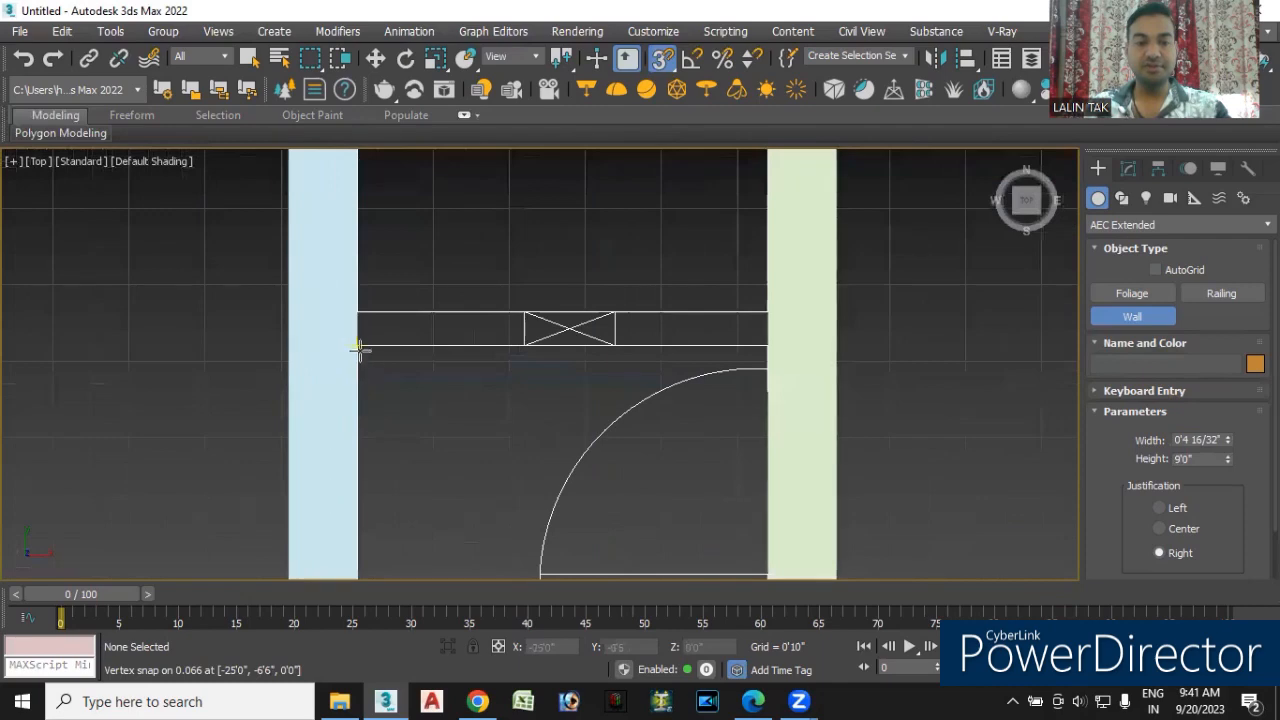
pyautogui.click(357, 344)
pyautogui.click(767, 345)
pyautogui.scroll(-2, 928, 368)
pyautogui.scroll(-4, 943, 391)
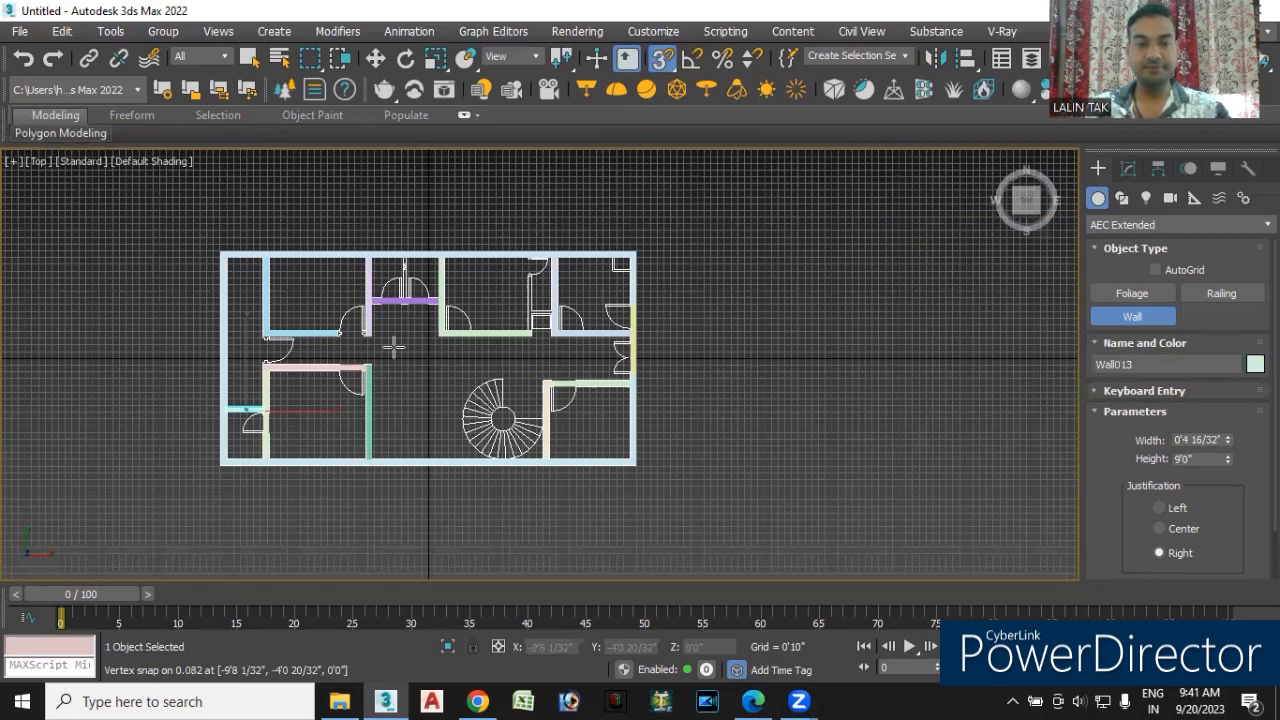
# - Draw a 0'4 16/32" wall between the paired doors, from the outer wall to the partition containing those doors
pyautogui.scroll(7, 390, 345)
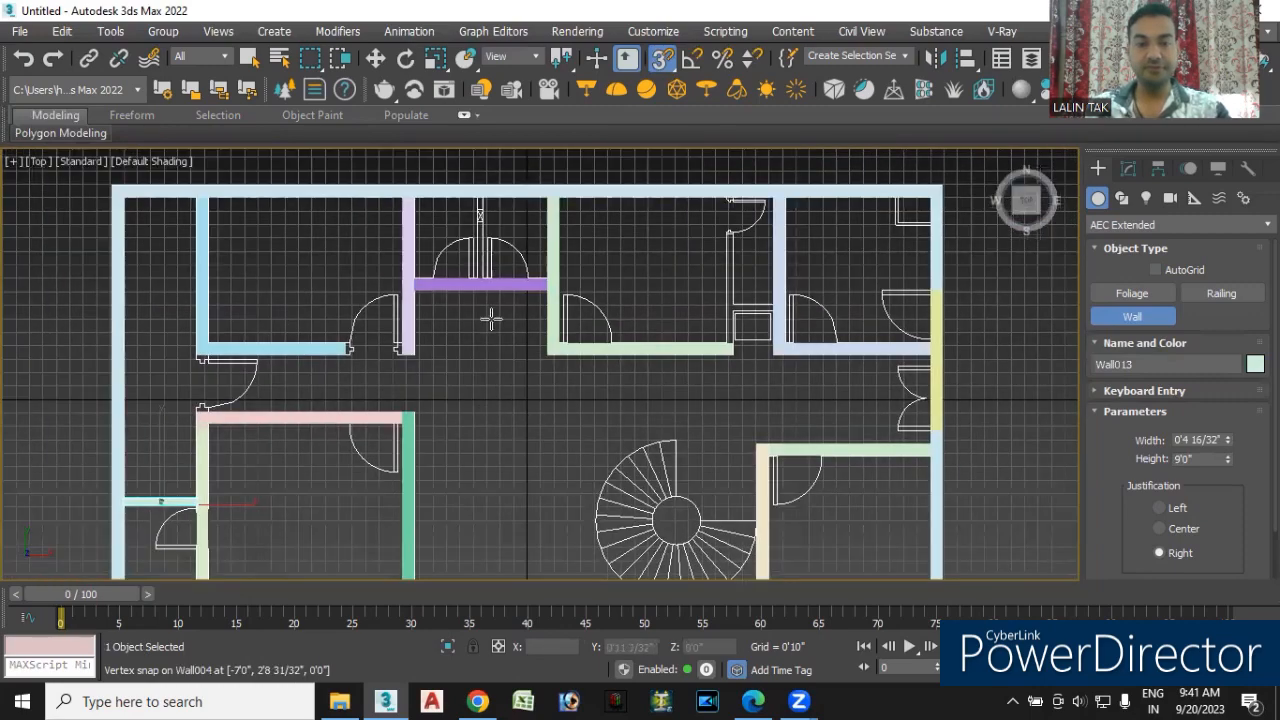
pyautogui.scroll(3, 511, 233)
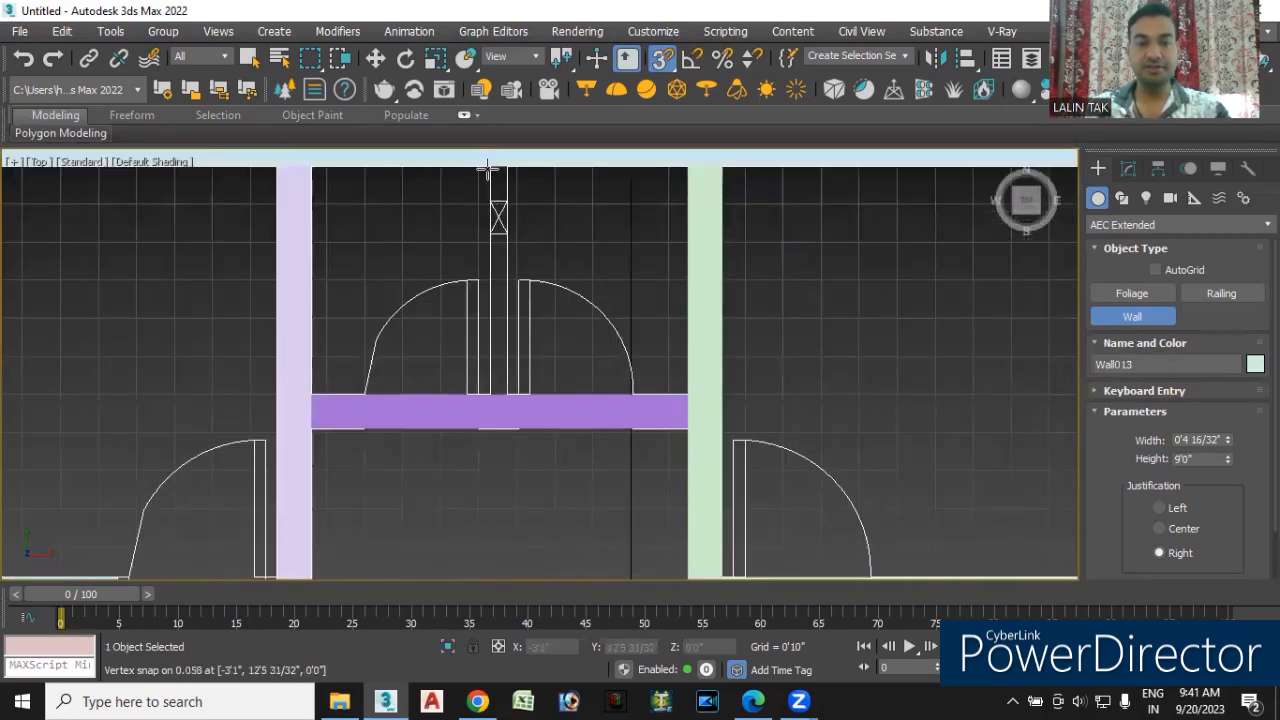
pyautogui.scroll(3, 488, 170)
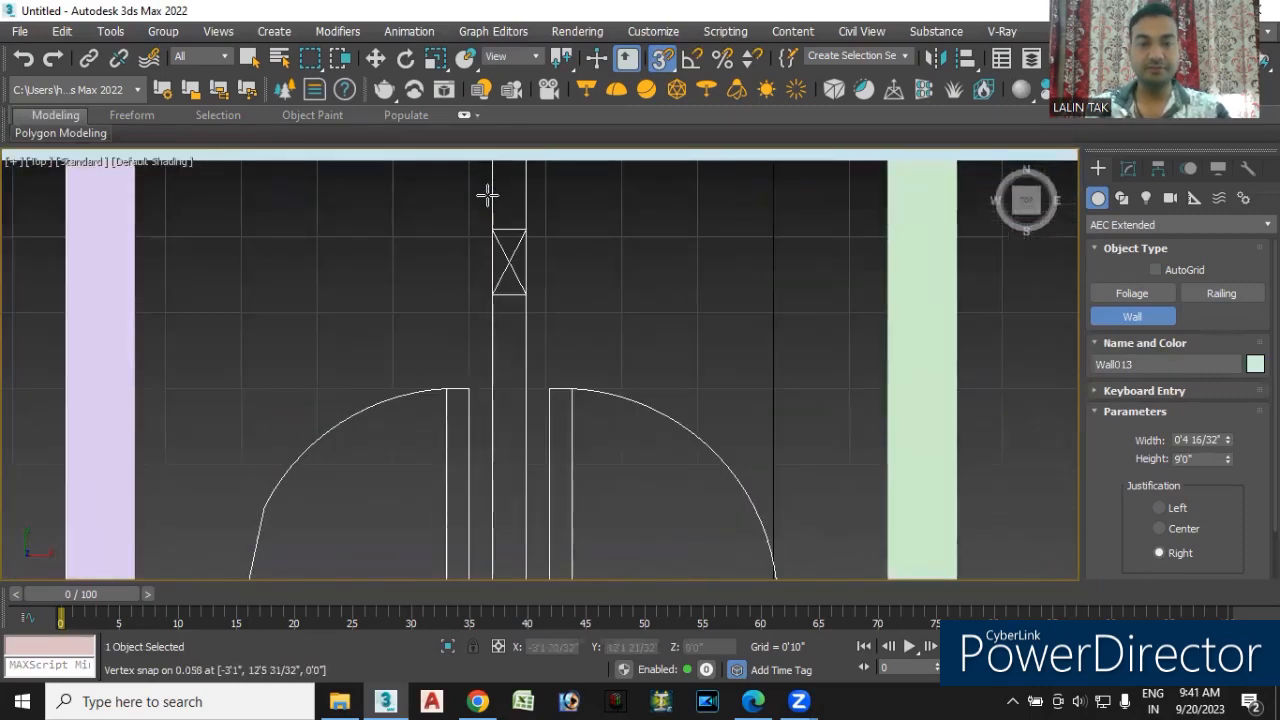
pyautogui.moveTo(487, 196); pyautogui.dragTo(531, 271, button='middle')
pyautogui.click(536, 235)
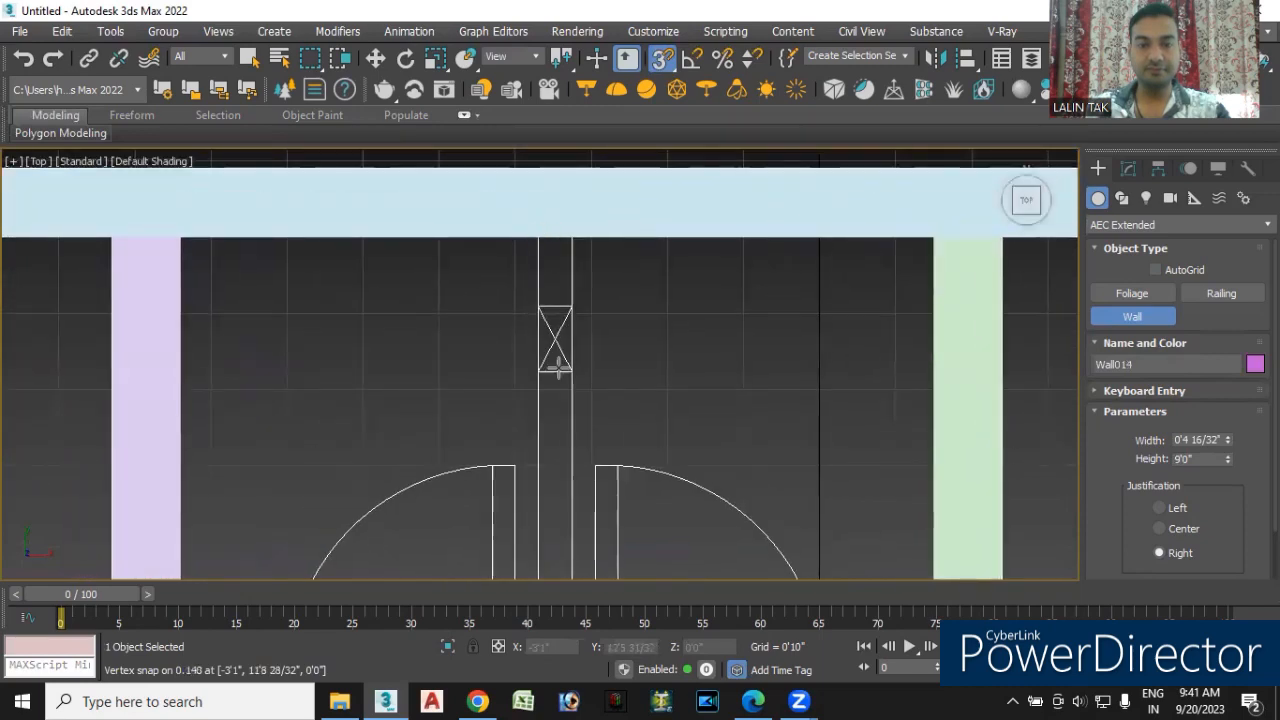
pyautogui.scroll(-3, 566, 520)
pyautogui.moveTo(566, 520); pyautogui.dragTo(540, 318, button='middle')
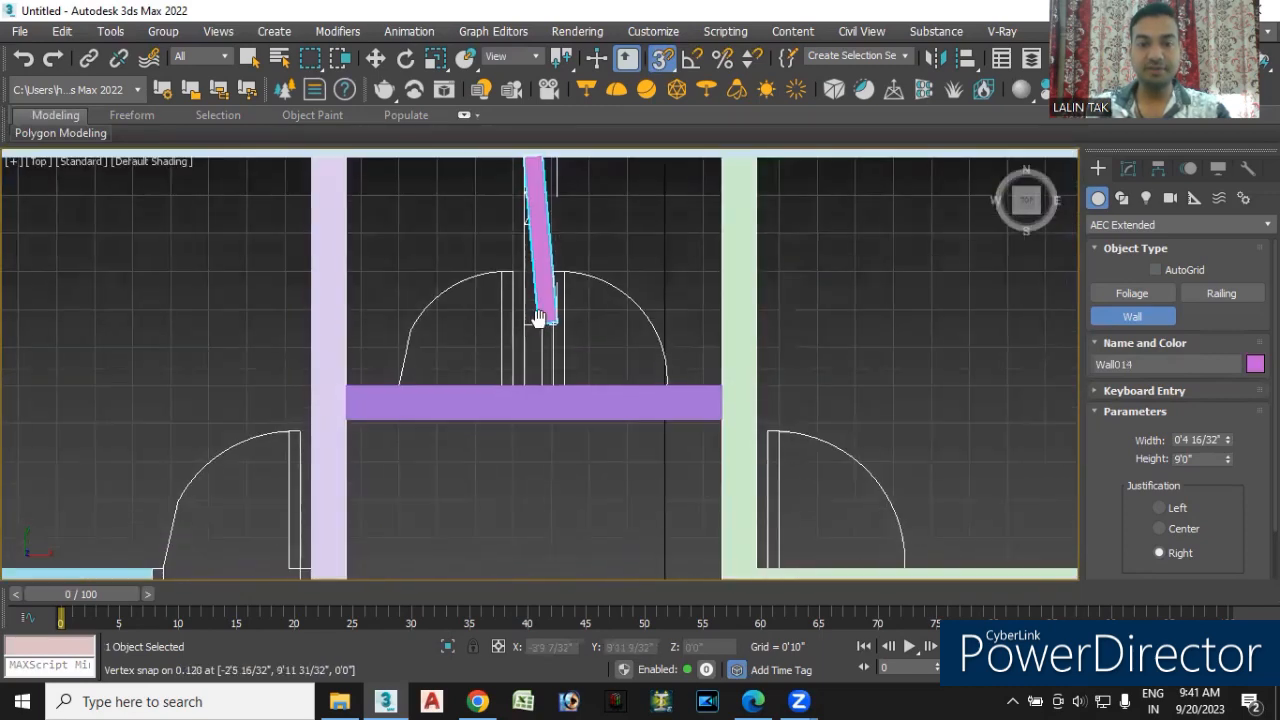
pyautogui.click(524, 388)
pyautogui.rightClick(551, 514)
# - Draw a 0'4 16/32" wall along the thin partition between the rear room and its small side room, from the door jamb to the corridor wall
pyautogui.scroll(-4, 551, 520)
pyautogui.moveTo(551, 523); pyautogui.dragTo(420, 225, button='middle')
pyautogui.moveTo(498, 384); pyautogui.dragTo(433, 519, button='middle')
pyautogui.scroll(3, 590, 287)
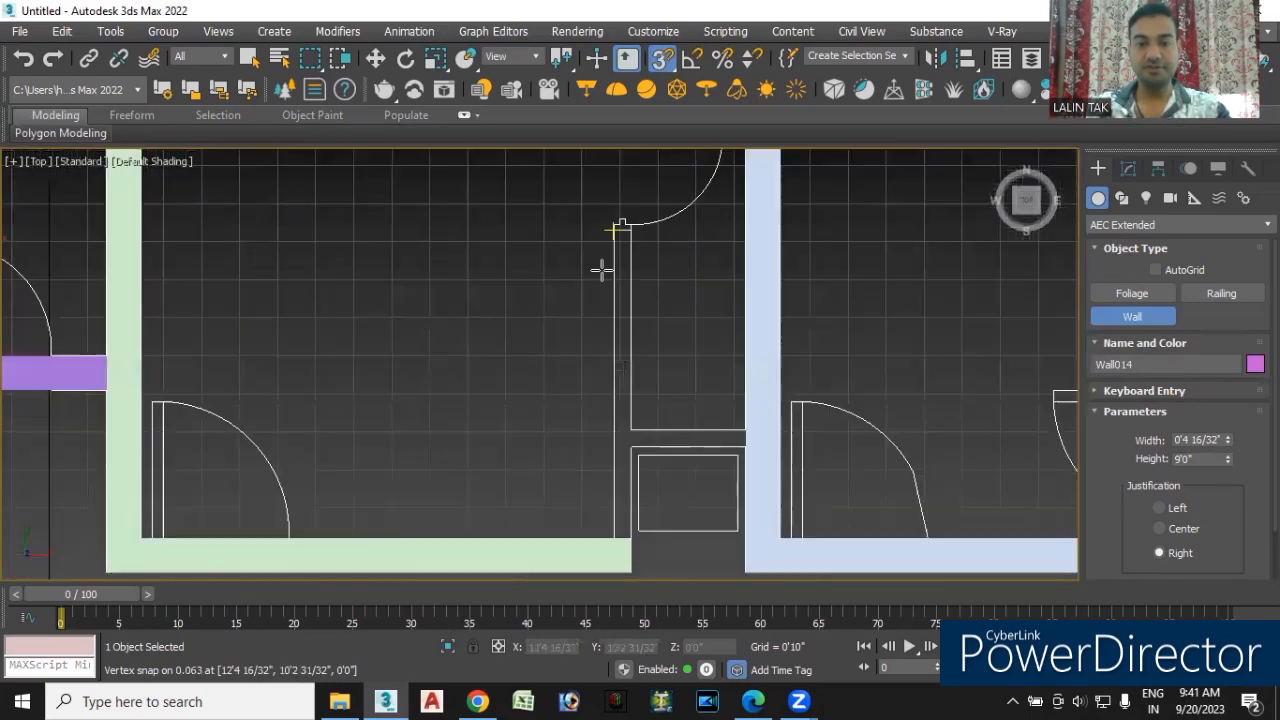
pyautogui.scroll(3, 616, 236)
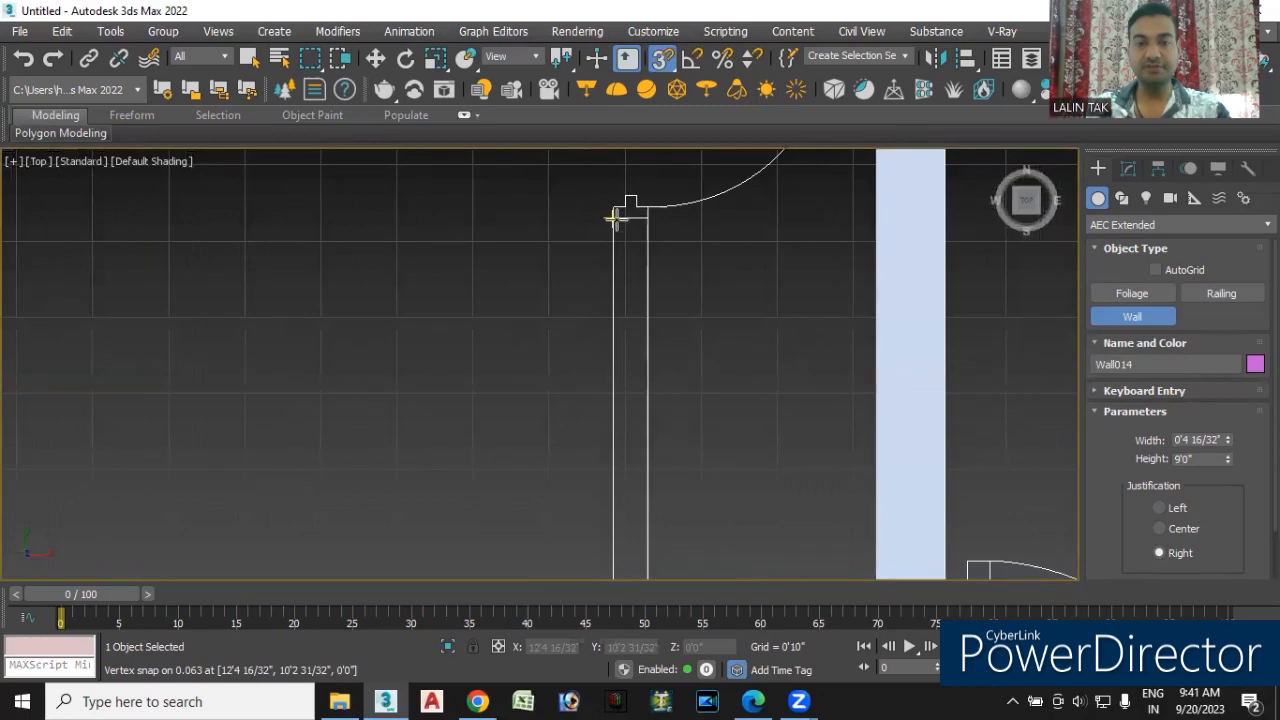
pyautogui.click(614, 216)
pyautogui.scroll(-4, 640, 425)
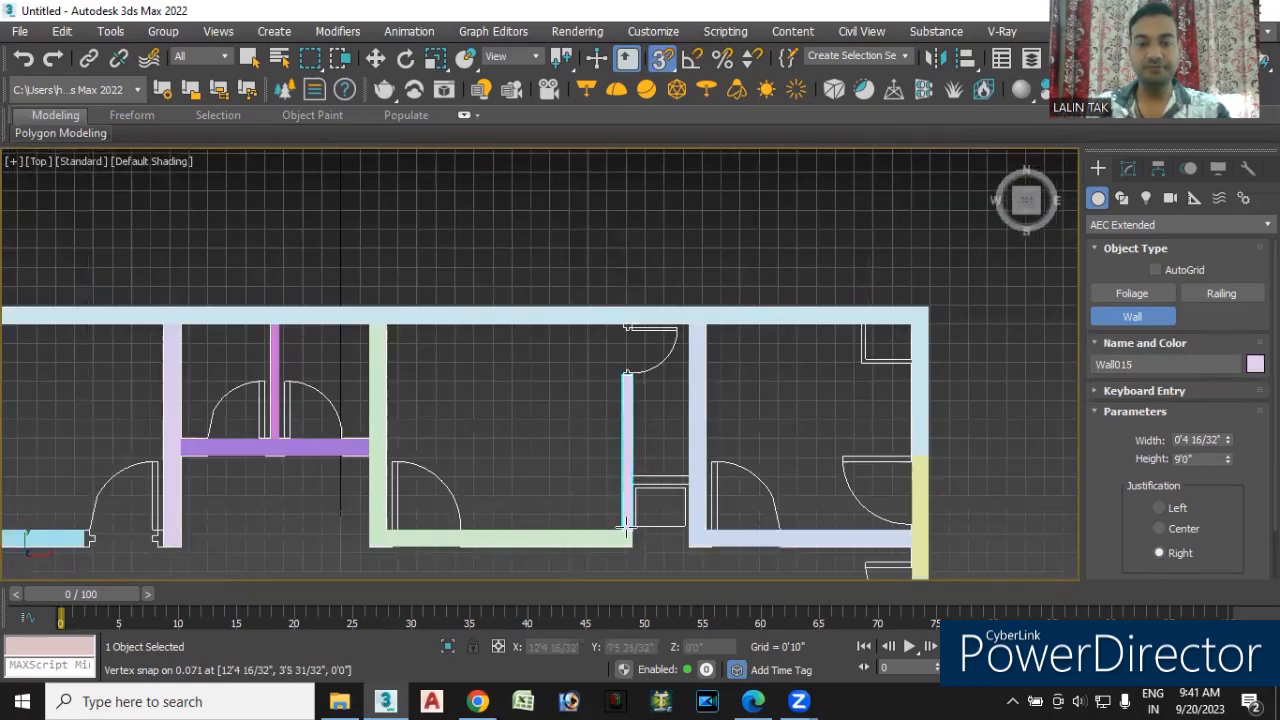
pyautogui.scroll(4, 610, 465)
pyautogui.scroll(3, 610, 465)
pyautogui.moveTo(620, 514); pyautogui.dragTo(543, 251, button='middle')
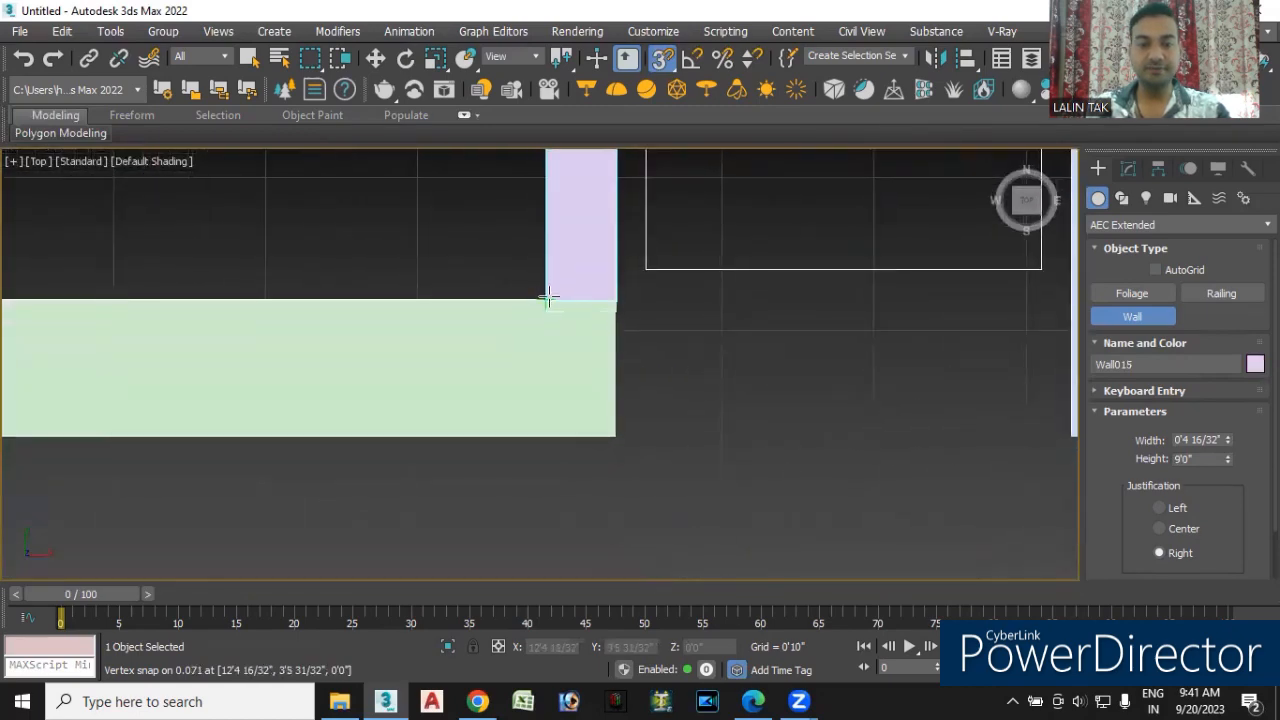
pyautogui.click(545, 300)
pyautogui.rightClick(677, 336)
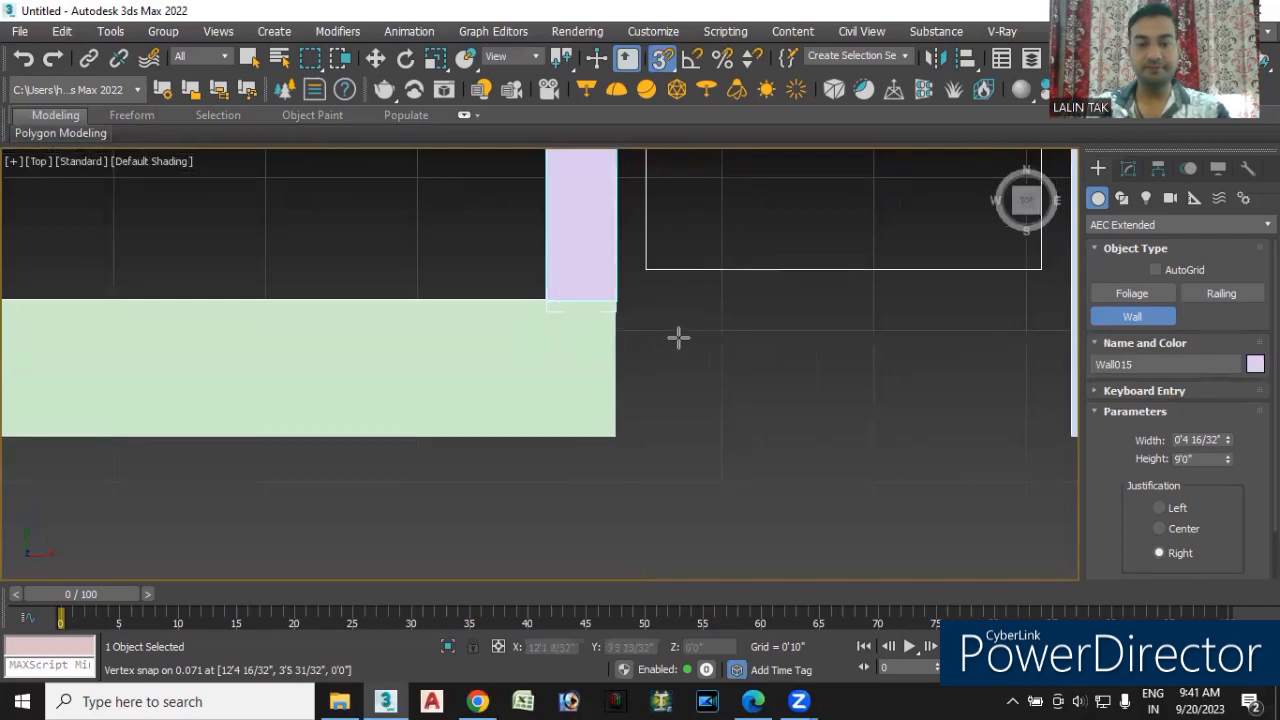
# - End wall creation and examine the completed wall layout in the Perspective view
pyautogui.scroll(-5, 690, 378)
pyautogui.scroll(-4, 691, 381)
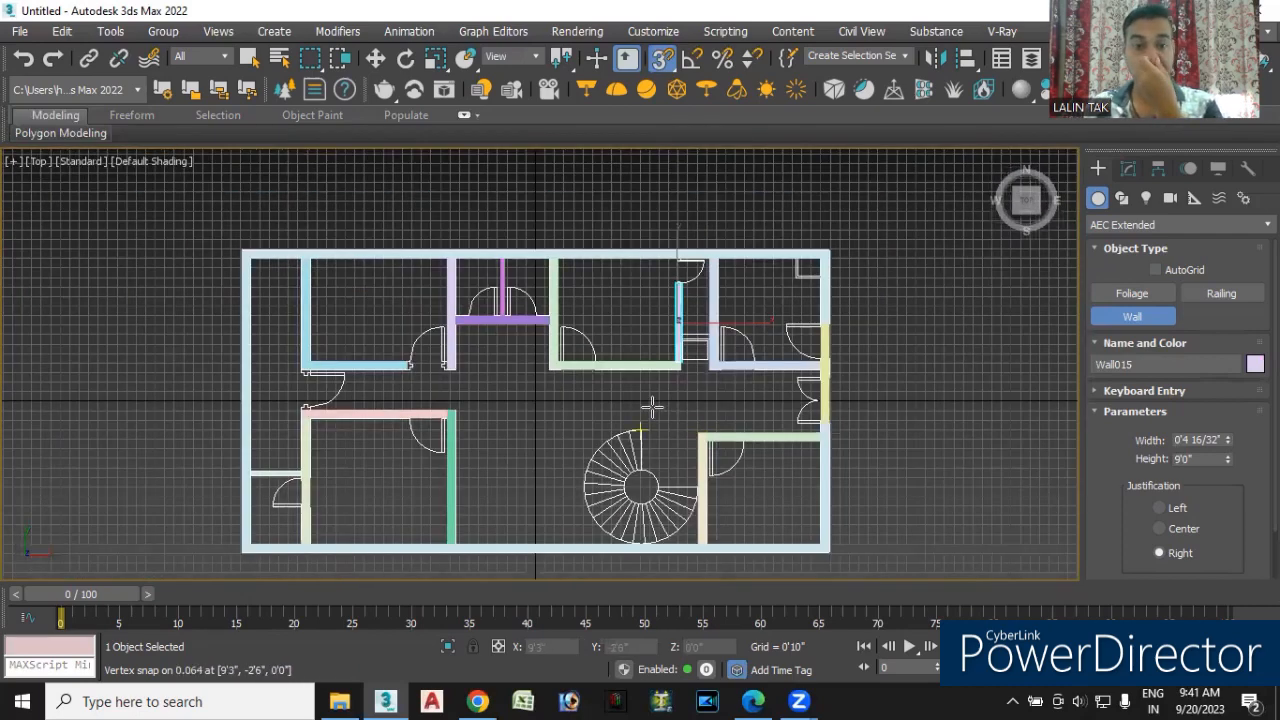
pyautogui.press('p')
pyautogui.keyDown('alt'); pyautogui.moveTo(673, 481); pyautogui.dragTo(792, 472, button='middle'); pyautogui.keyUp('alt')
pyautogui.rightClick(790, 478)
pyautogui.rightClick(770, 482)
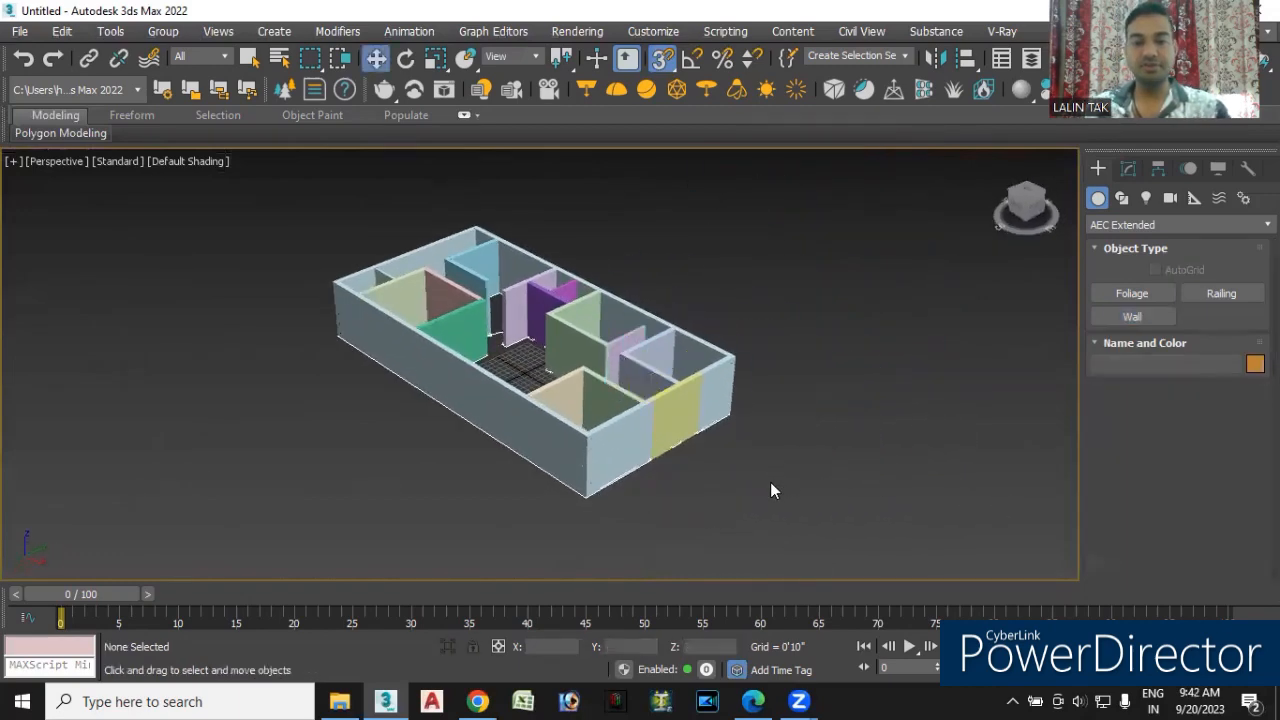
pyautogui.keyDown('alt'); pyautogui.moveTo(655, 555); pyautogui.dragTo(709, 550, button='middle'); pyautogui.keyUp('alt')
pyautogui.moveTo(659, 510); pyautogui.dragTo(642, 495, button='middle')
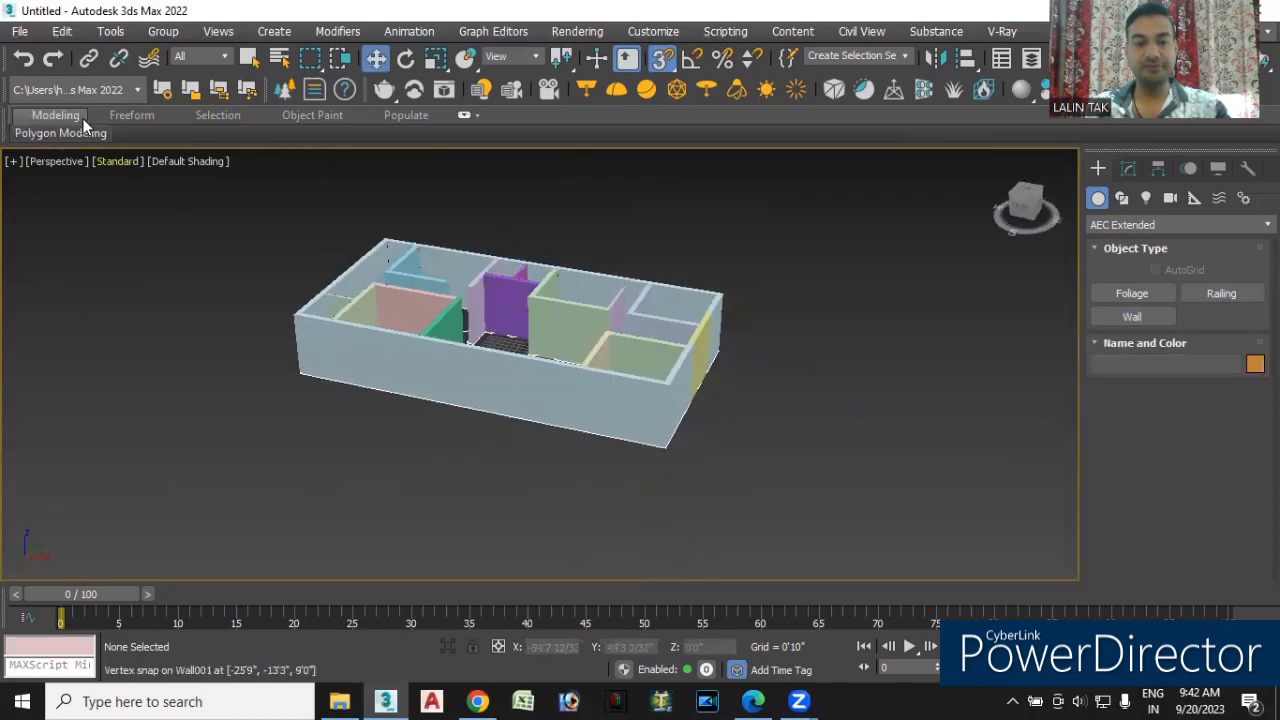
# - Select all walls together with the imported plan and assign them one orange object color
pyautogui.moveTo(843, 541); pyautogui.dragTo(843, 541)
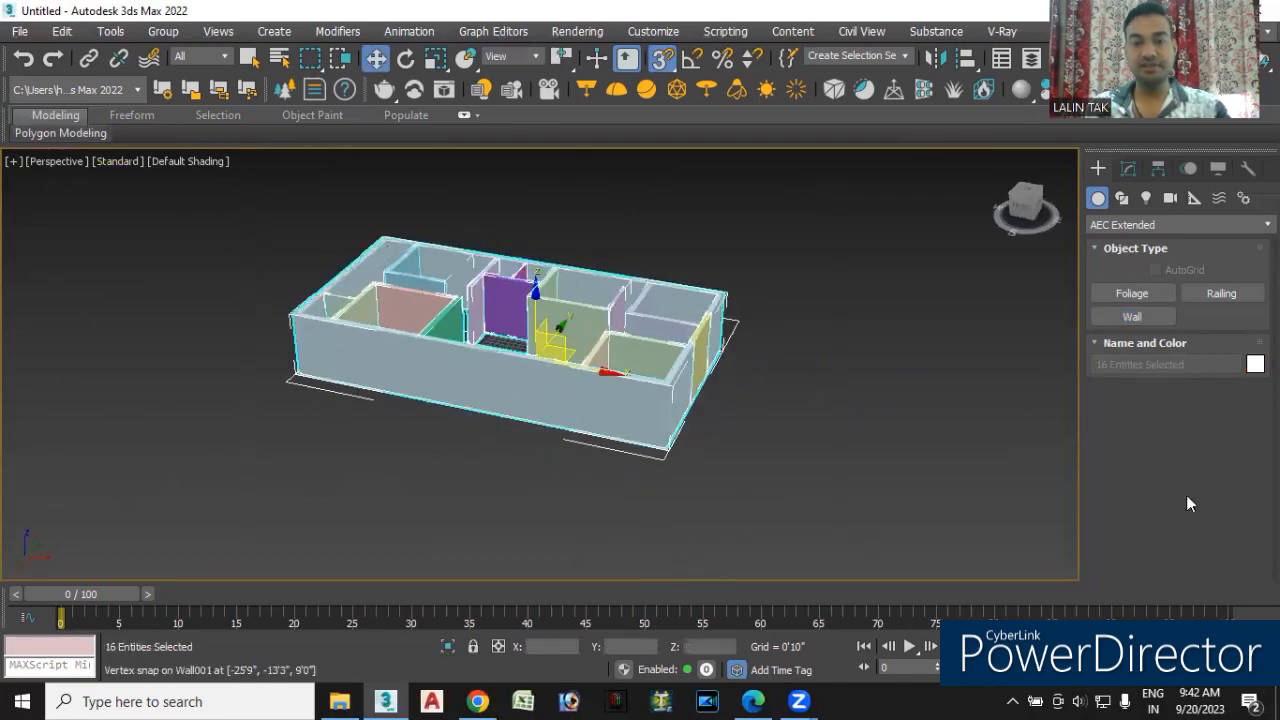
pyautogui.click(1255, 364)
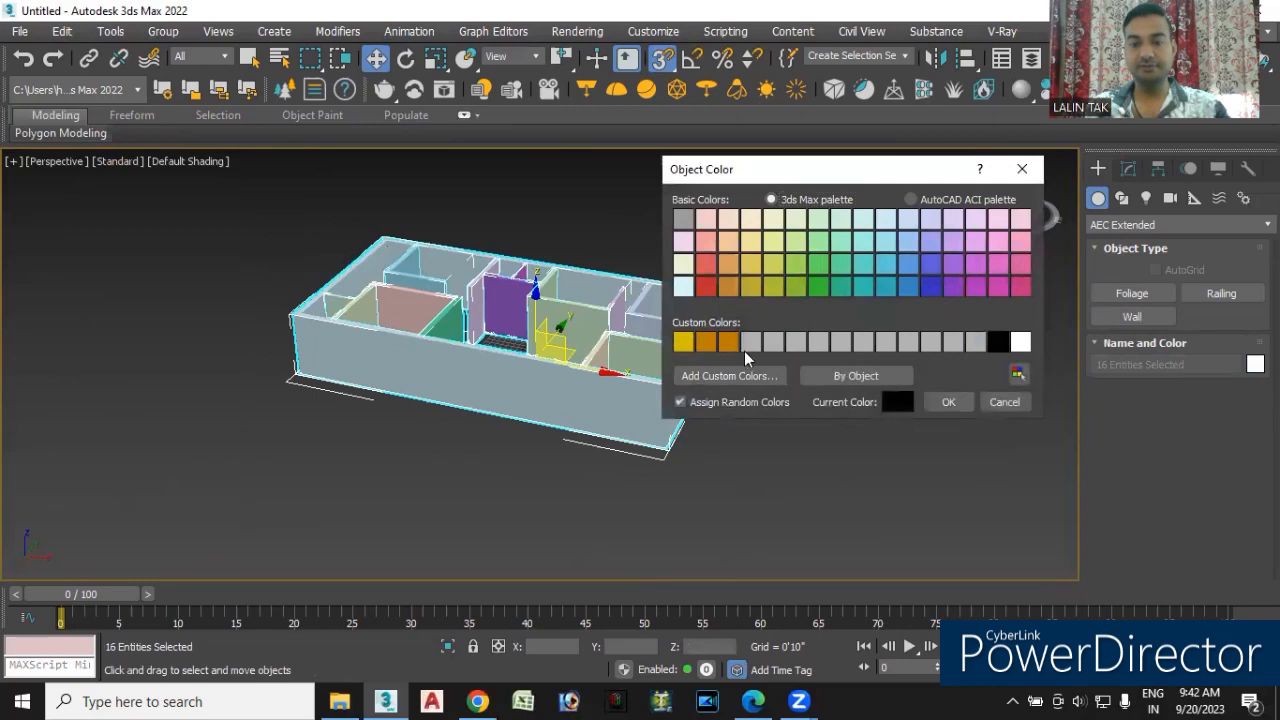
pyautogui.click(948, 402)
pyautogui.click(869, 480)
# - Turn off 3D snapping and move the imported plan group about 58' along the X axis, clear of the walls
pyautogui.keyDown('alt'); pyautogui.moveTo(869, 480); pyautogui.dragTo(797, 513, button='middle'); pyautogui.keyUp('alt')
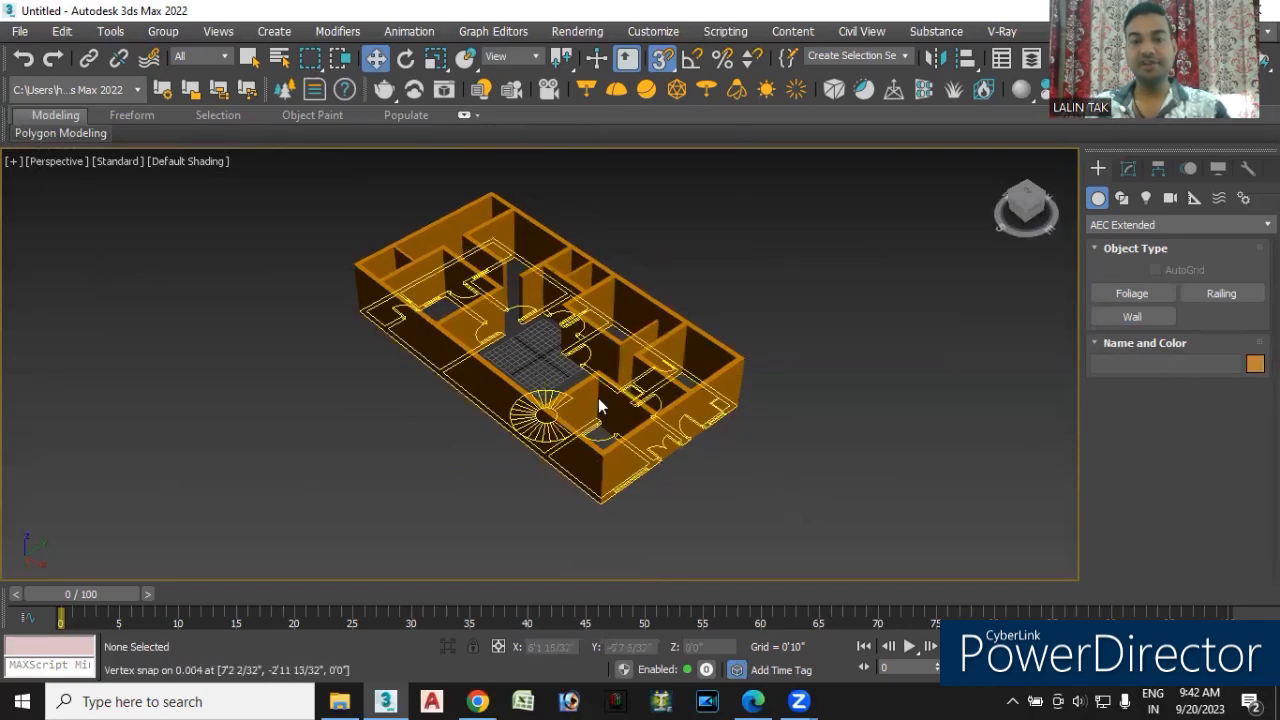
pyautogui.keyDown('alt'); pyautogui.moveTo(853, 491); pyautogui.dragTo(630, 440, button='middle'); pyautogui.keyUp('alt')
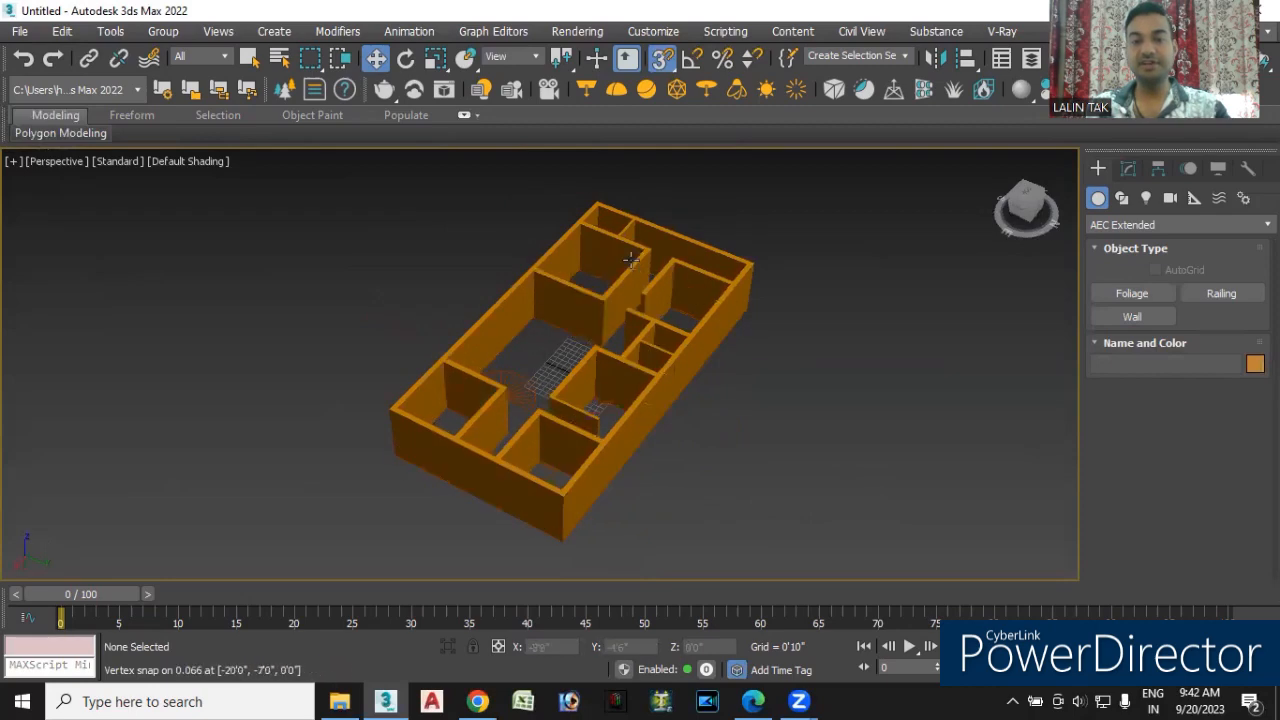
pyautogui.keyDown('alt'); pyautogui.moveTo(698, 491); pyautogui.dragTo(793, 481, button='middle'); pyautogui.keyUp('alt')
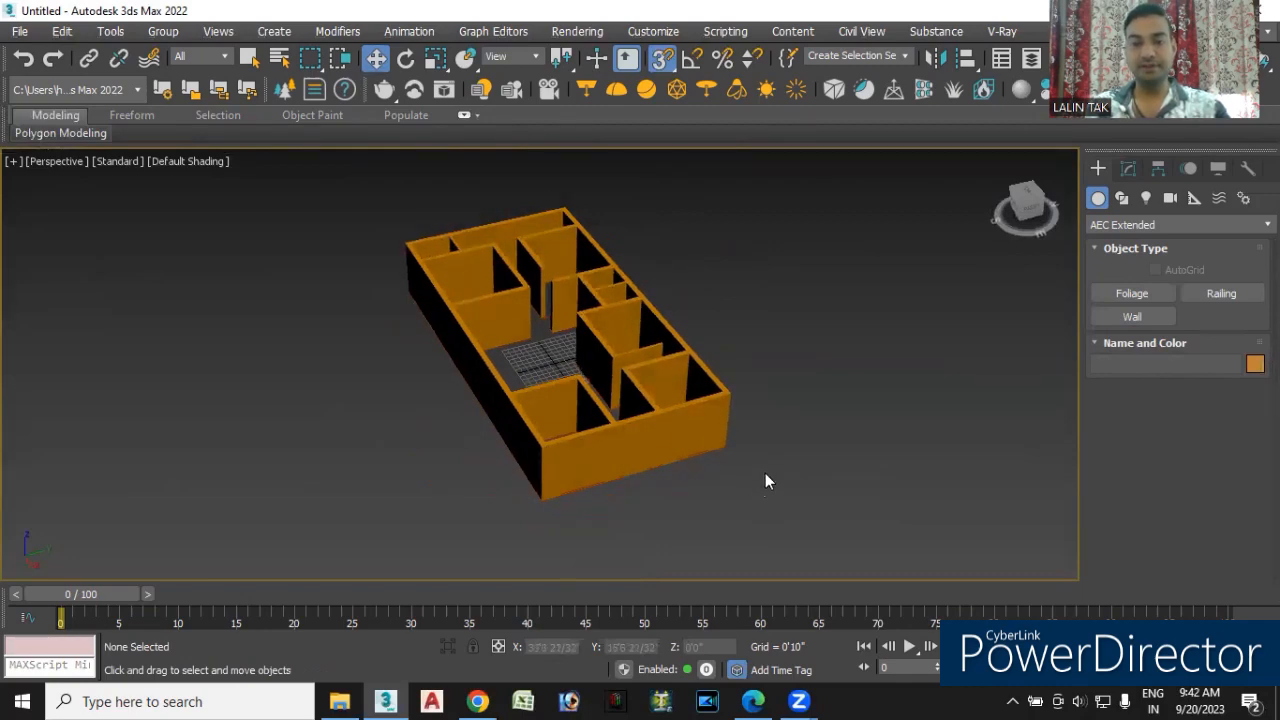
pyautogui.keyDown('alt'); pyautogui.moveTo(819, 400); pyautogui.dragTo(840, 460, button='middle'); pyautogui.keyUp('alt')
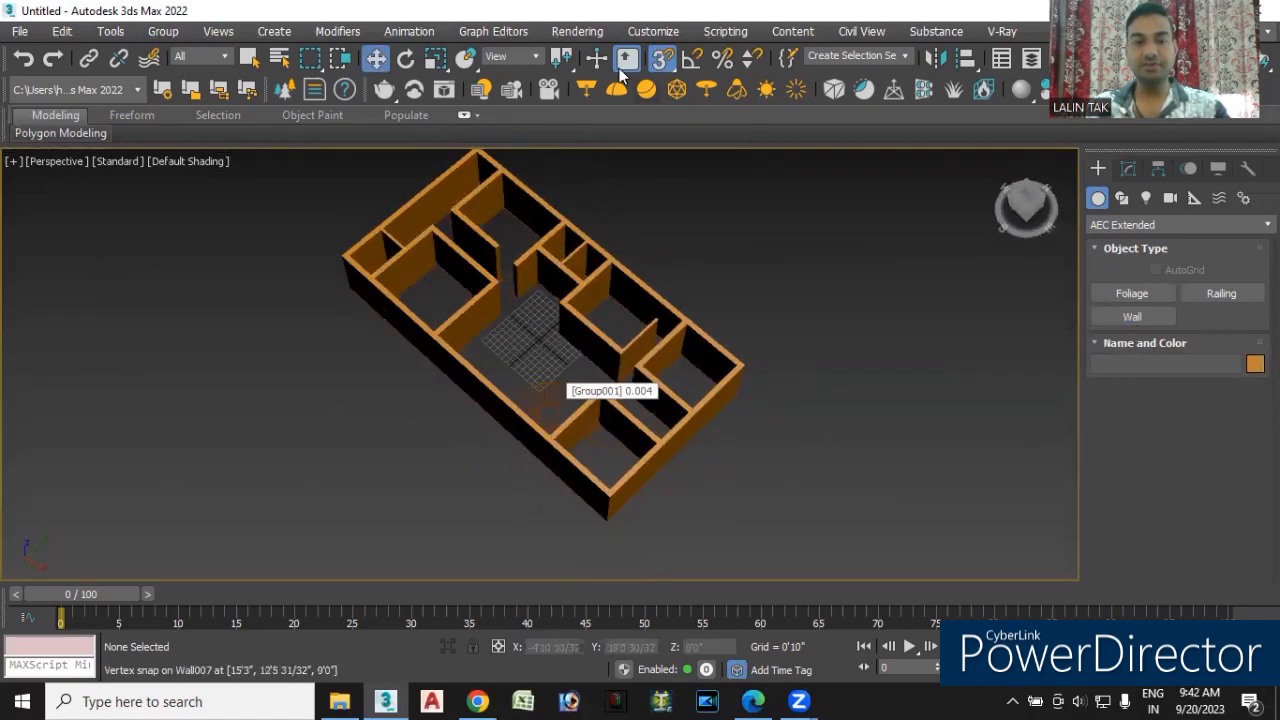
pyautogui.click(665, 62)
pyautogui.click(548, 392)
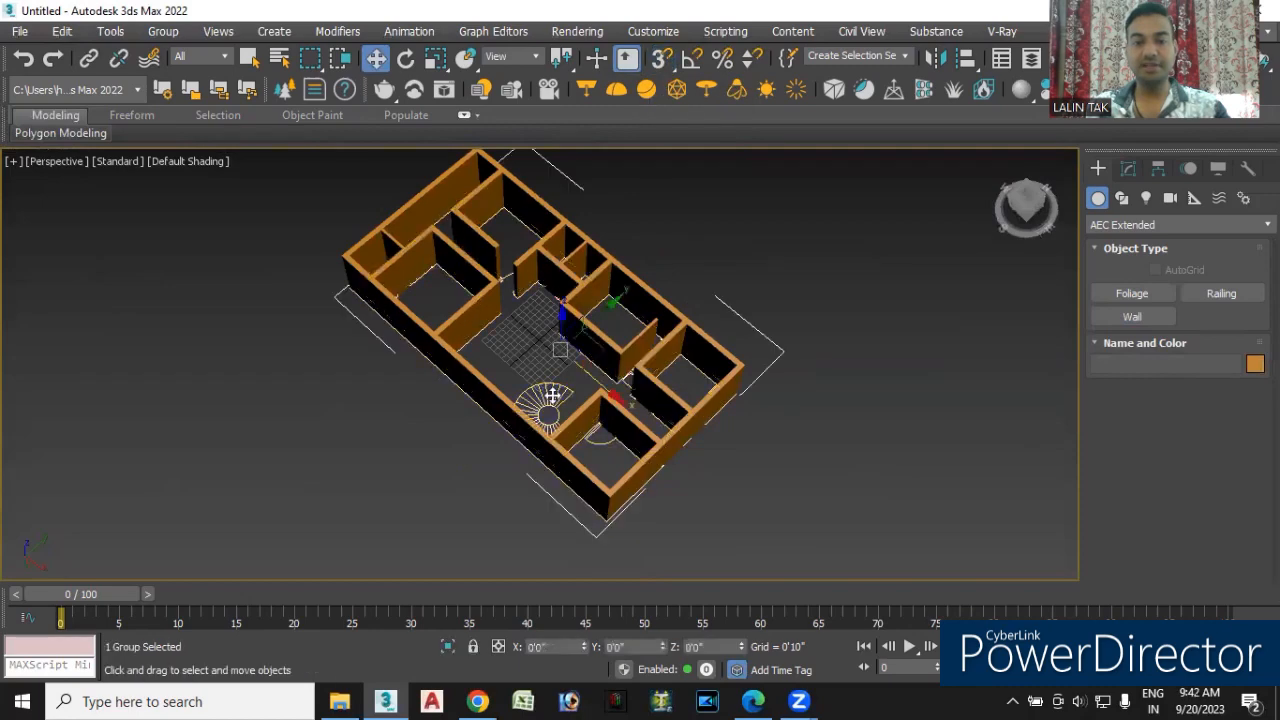
pyautogui.moveTo(746, 501); pyautogui.dragTo(722, 444, button='middle')
pyautogui.moveTo(584, 320); pyautogui.dragTo(755, 490)
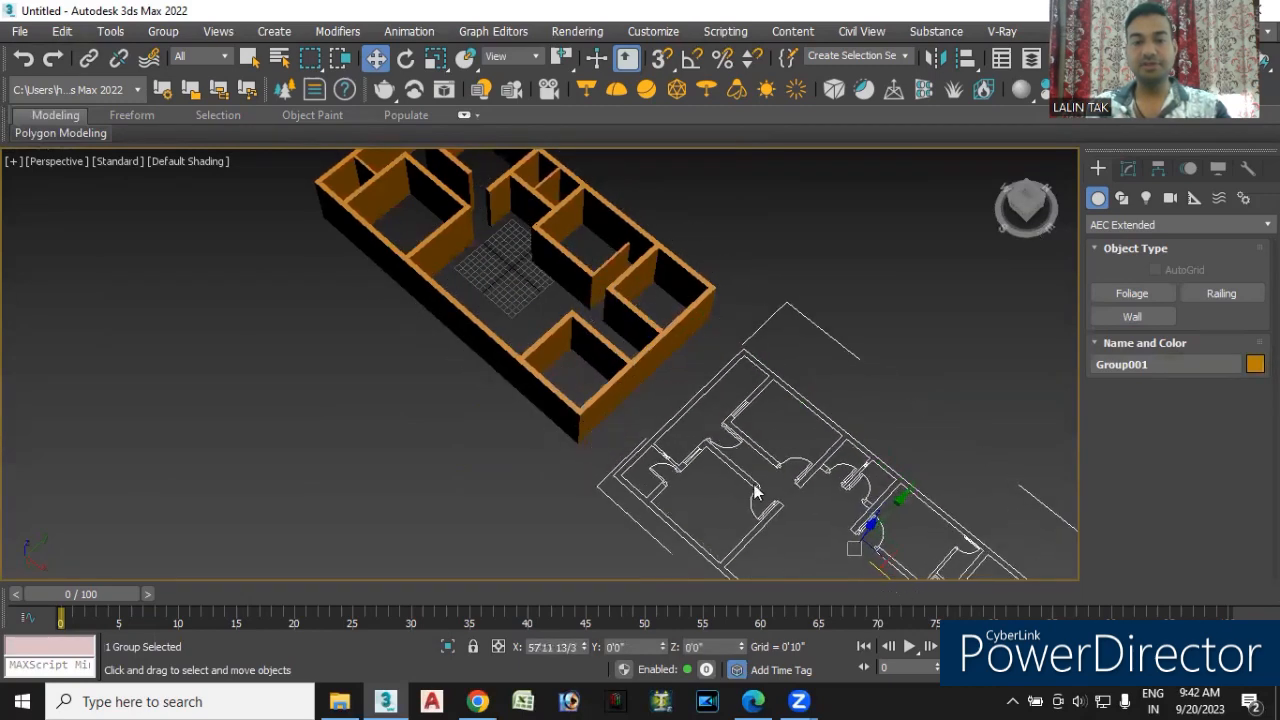
# - Draw a Standard Primitives box over the walls with 3D snapping, spanning opposite outer corners at 26'6" by 51'6"
pyautogui.moveTo(532, 476)
pyautogui.keyDown('alt'); pyautogui.mouseDown(button='middle')
pyautogui.moveTo(574, 477)
pyautogui.moveTo(586, 463)
pyautogui.moveTo(527, 522)
pyautogui.moveTo(557, 410)
pyautogui.moveTo(574, 514)
pyautogui.moveTo(600, 518)
pyautogui.moveTo(545, 480)
pyautogui.mouseUp(button='middle'); pyautogui.keyUp('alt')
pyautogui.click(1100, 226)
pyautogui.click(1121, 249)
pyautogui.click(1131, 293)
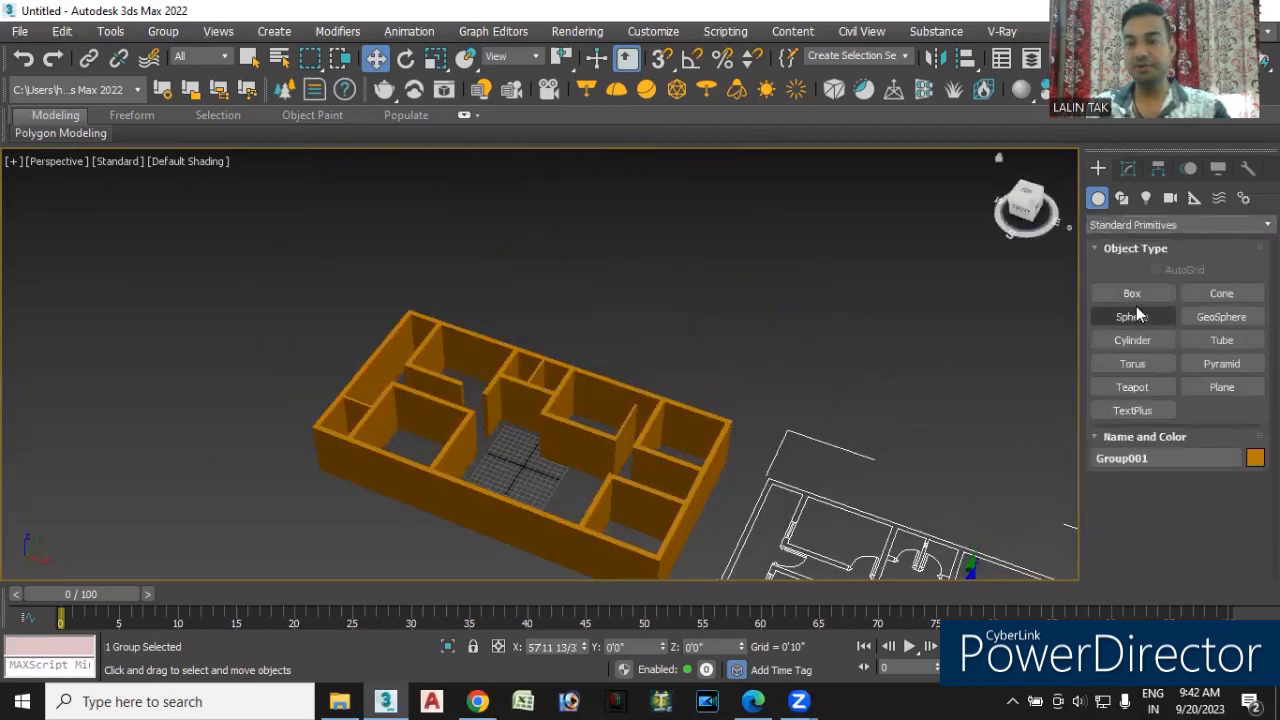
pyautogui.click(662, 58)
pyautogui.keyDown('alt'); pyautogui.moveTo(439, 327); pyautogui.dragTo(333, 218, button='middle'); pyautogui.keyUp('alt')
pyautogui.moveTo(334, 220); pyautogui.dragTo(572, 466)
pyautogui.keyDown('alt'); pyautogui.moveTo(529, 503); pyautogui.dragTo(543, 472, button='middle'); pyautogui.keyUp('alt')
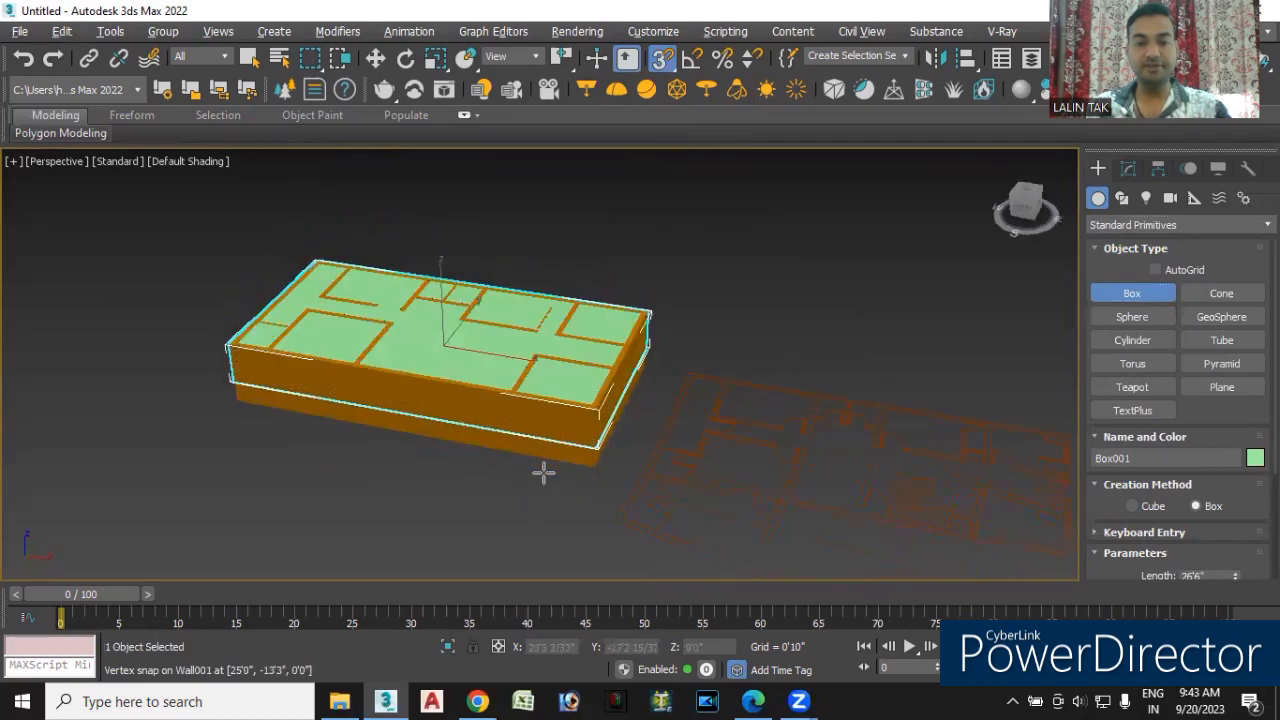
pyautogui.click(566, 327)
# - Set the roof box's height to 6"
pyautogui.scroll(-3, 1228, 500)
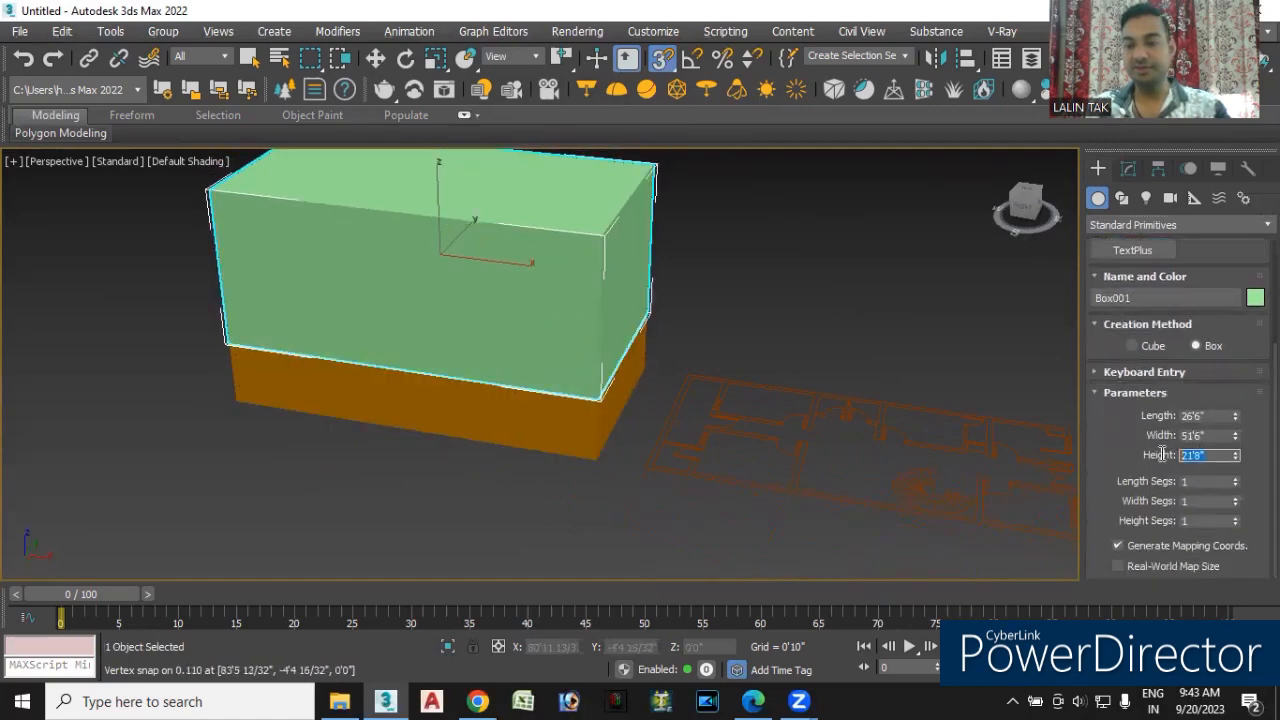
pyautogui.write('6')
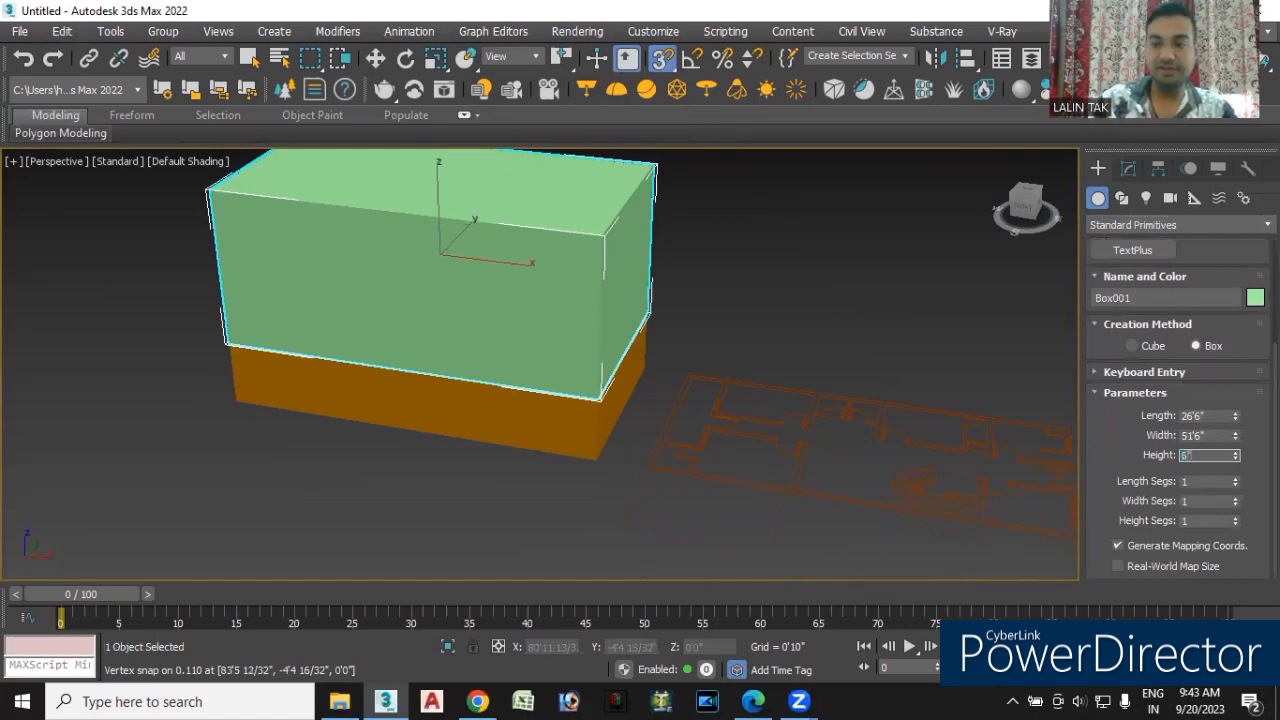
pyautogui.press('Return')
pyautogui.keyDown('alt'); pyautogui.moveTo(563, 474); pyautogui.dragTo(605, 432, button='middle'); pyautogui.keyUp('alt')
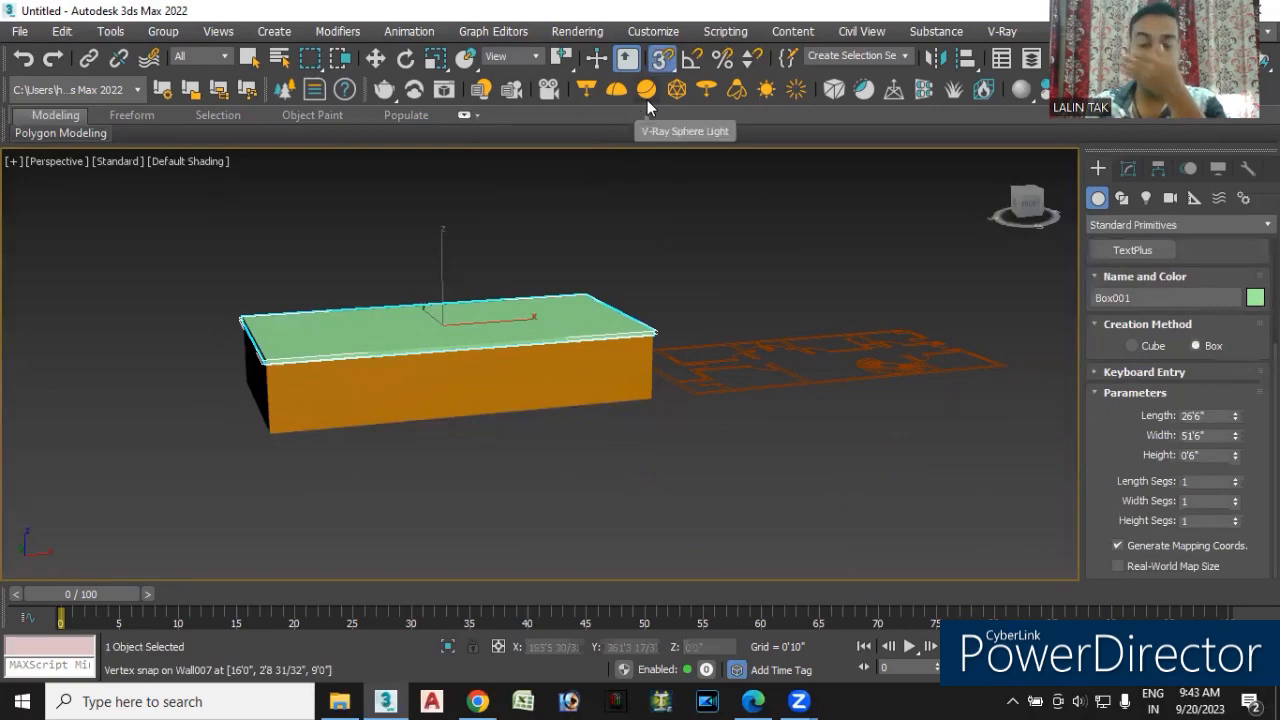
pyautogui.scroll(4, 657, 336)
pyautogui.scroll(2, 657, 337)
pyautogui.moveTo(650, 359); pyautogui.dragTo(643, 304, button='middle')
pyautogui.moveTo(630, 203); pyautogui.dragTo(632, 297)
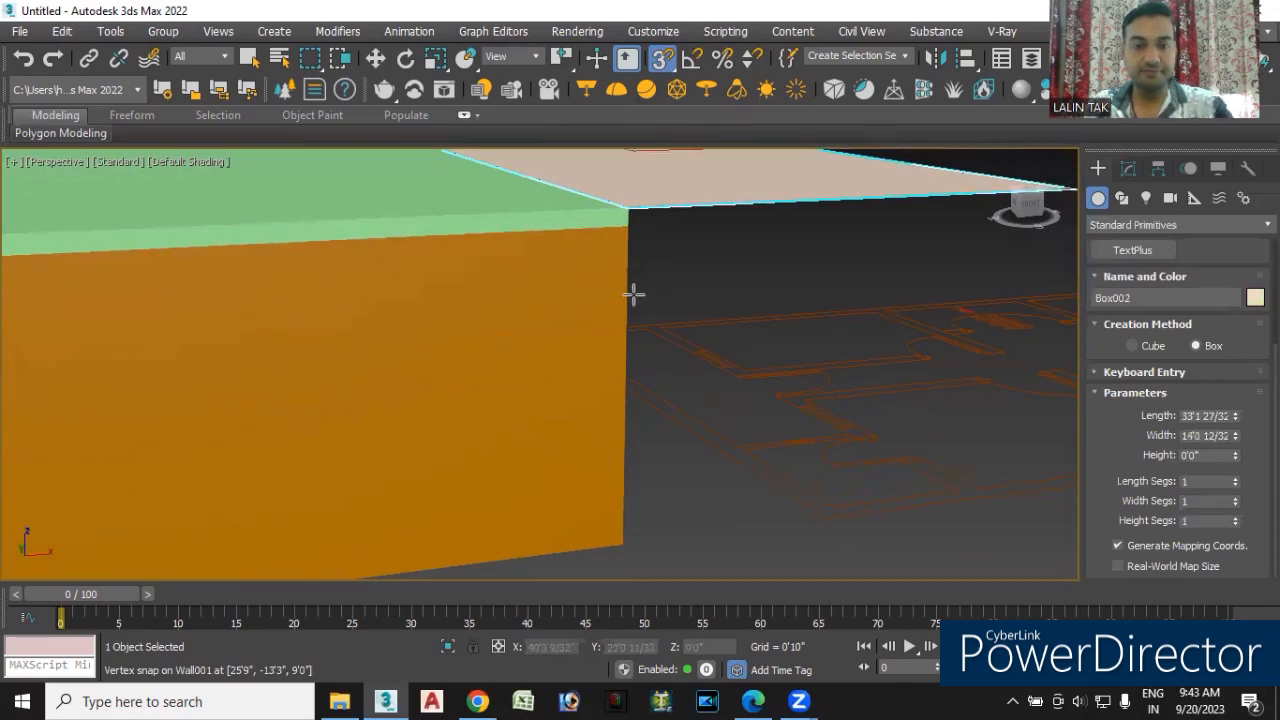
pyautogui.rightClick(633, 294)
pyautogui.rightClick(640, 276)
pyautogui.scroll(-3, 495, 232)
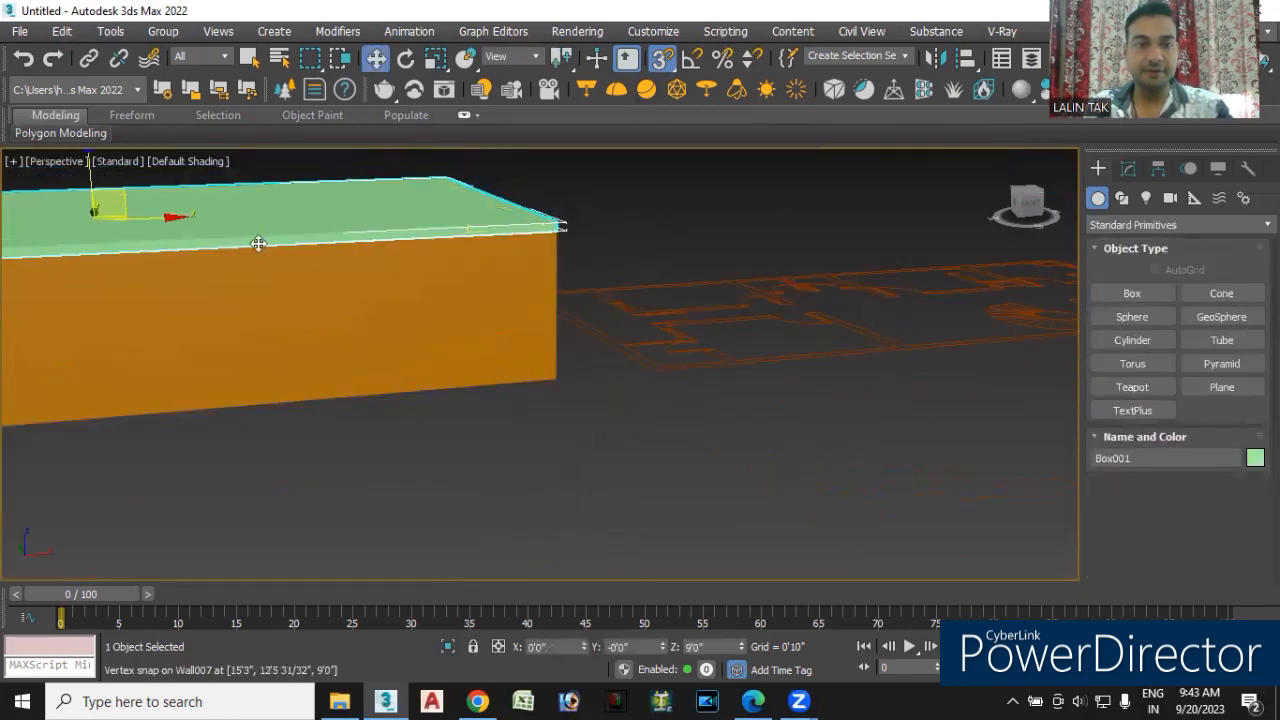
pyautogui.scroll(3, 564, 216)
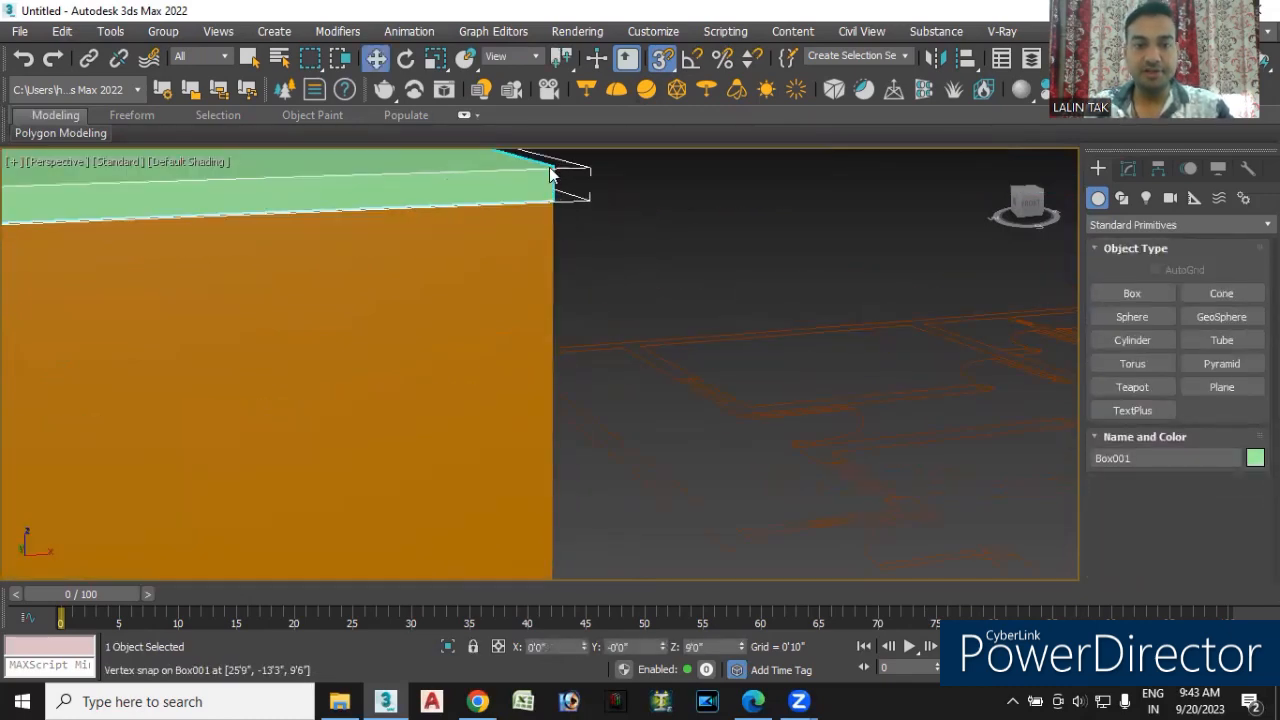
pyautogui.scroll(-1, 552, 170)
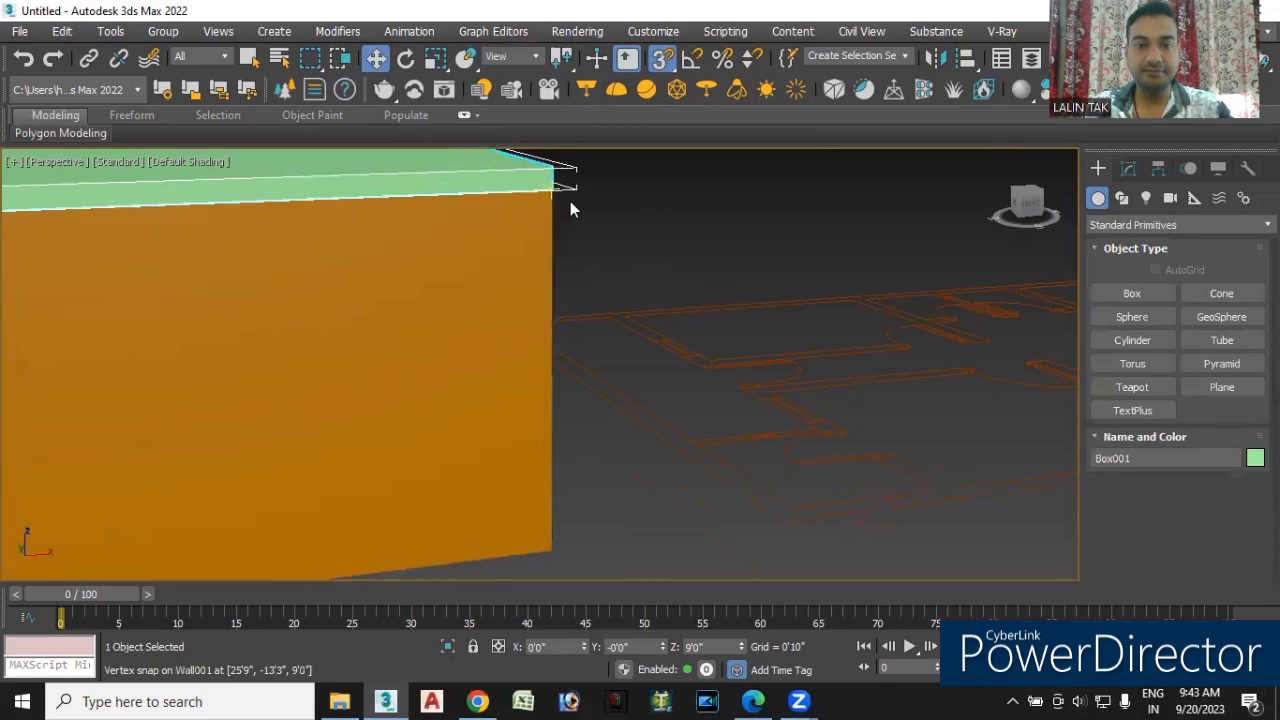
# - Turn off 3D snapping and lower the green slab box along the Z axis below the base of the walls
pyautogui.scroll(-4, 571, 206)
pyautogui.moveTo(403, 294); pyautogui.dragTo(472, 379, button='middle')
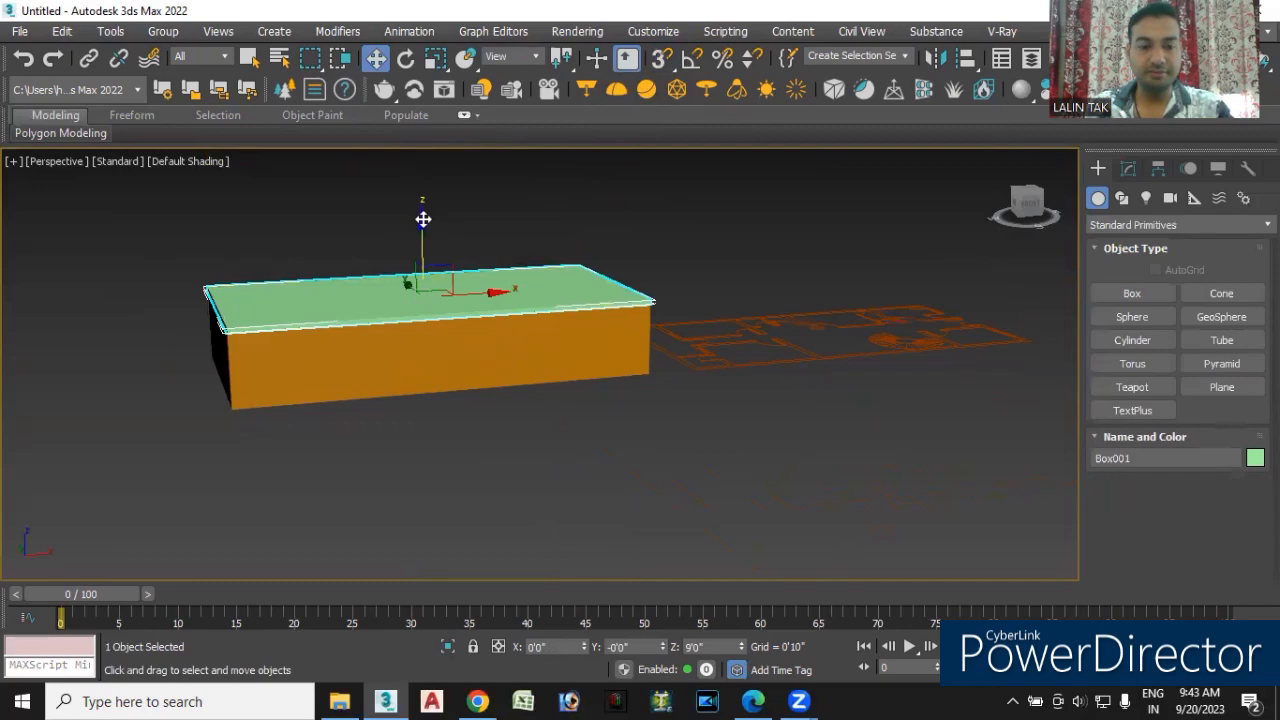
pyautogui.moveTo(423, 219); pyautogui.dragTo(424, 328)
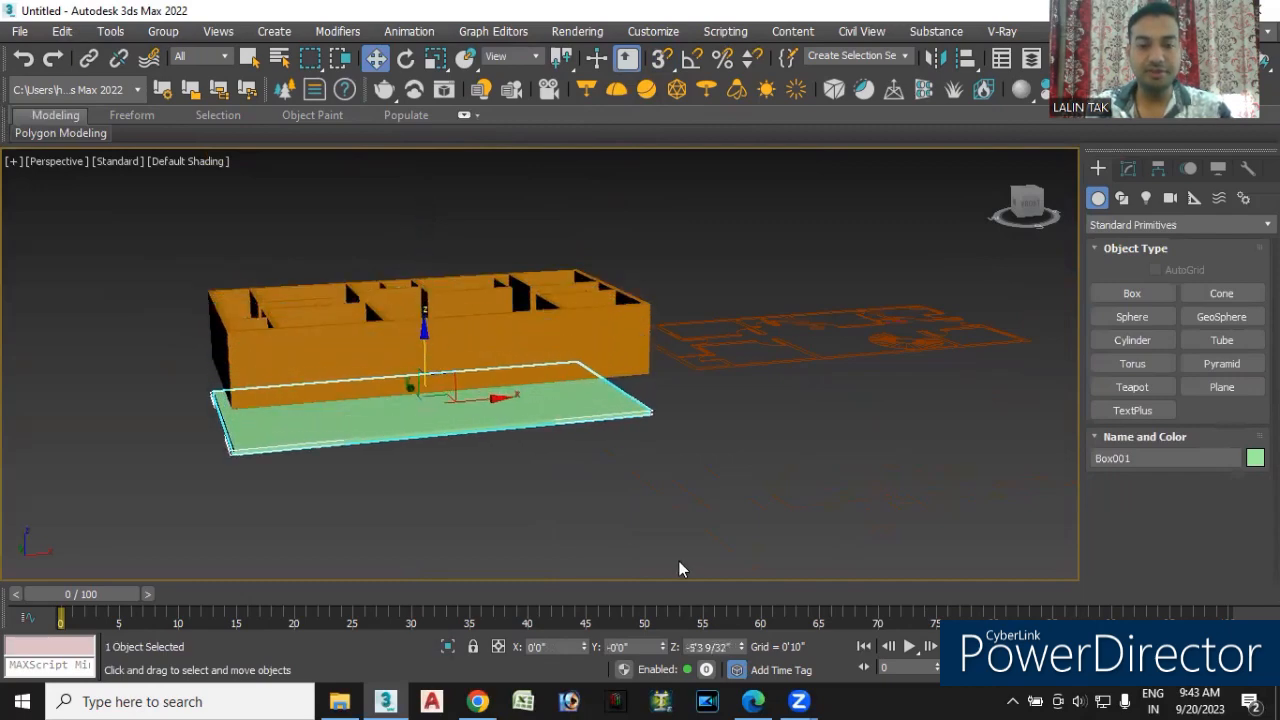
pyautogui.keyDown('alt'); pyautogui.moveTo(710, 553); pyautogui.dragTo(626, 544, button='middle'); pyautogui.keyUp('alt')
pyautogui.scroll(5, 539, 461)
pyautogui.keyDown('alt'); pyautogui.moveTo(559, 441); pyautogui.dragTo(471, 486, button='middle'); pyautogui.keyUp('alt')
pyautogui.scroll(-3, 200, 399)
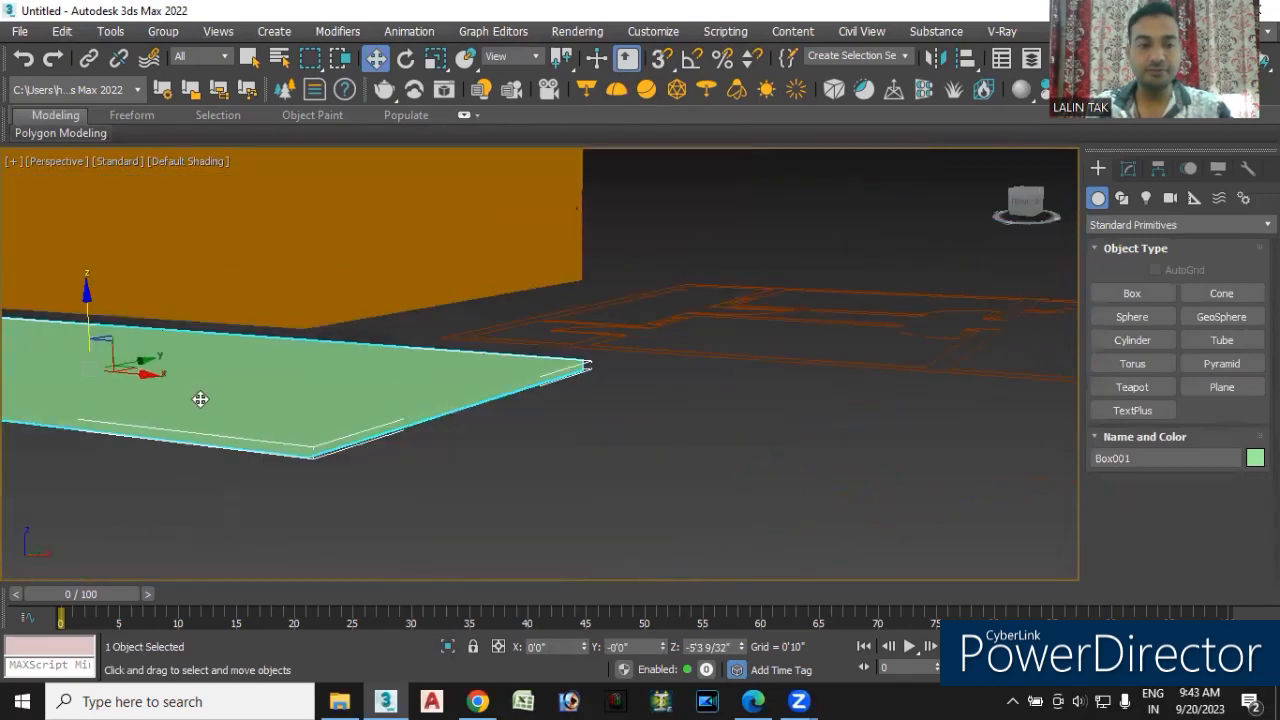
pyautogui.moveTo(200, 399); pyautogui.dragTo(234, 410, button='middle')
pyautogui.moveTo(121, 316); pyautogui.dragTo(127, 283)
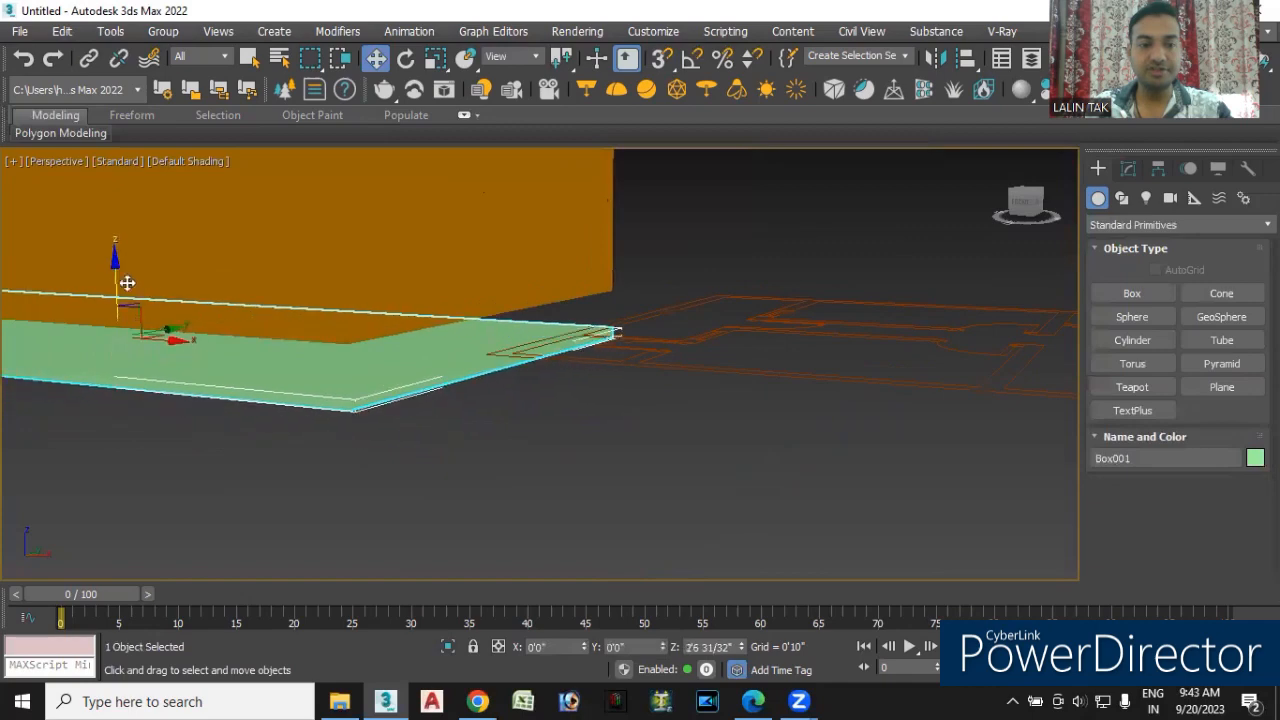
pyautogui.keyDown('alt'); pyautogui.moveTo(313, 467); pyautogui.dragTo(368, 467, button='middle'); pyautogui.keyUp('alt')
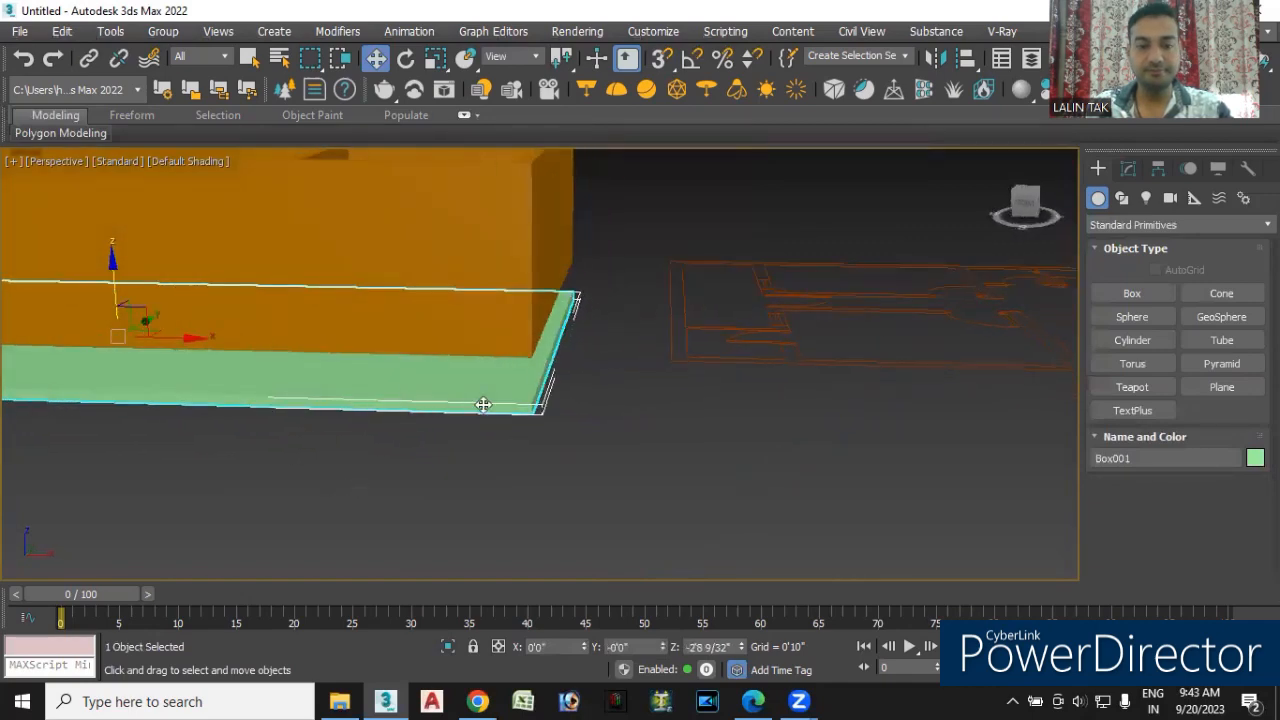
# - With 3D snapping, move the slab up so its top corner meets the bottom outer corner of the walls
pyautogui.scroll(2, 485, 407)
pyautogui.scroll(1, 590, 414)
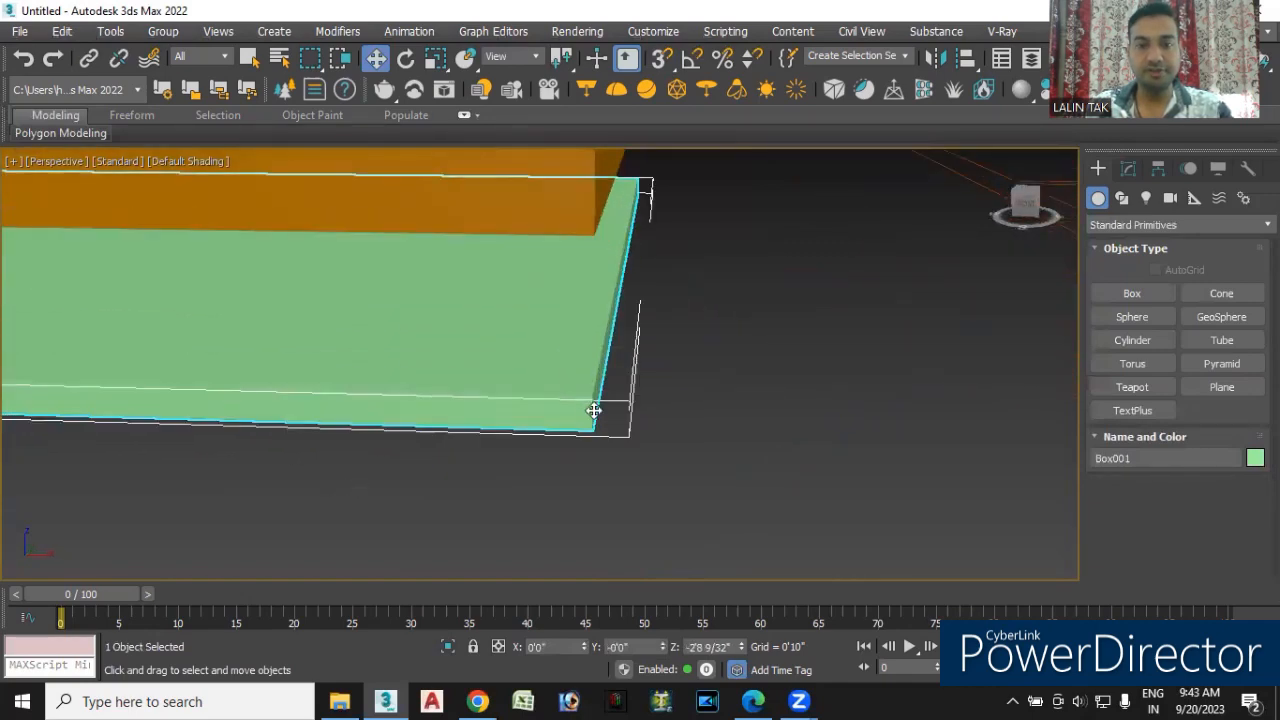
pyautogui.moveTo(592, 397); pyautogui.dragTo(592, 240)
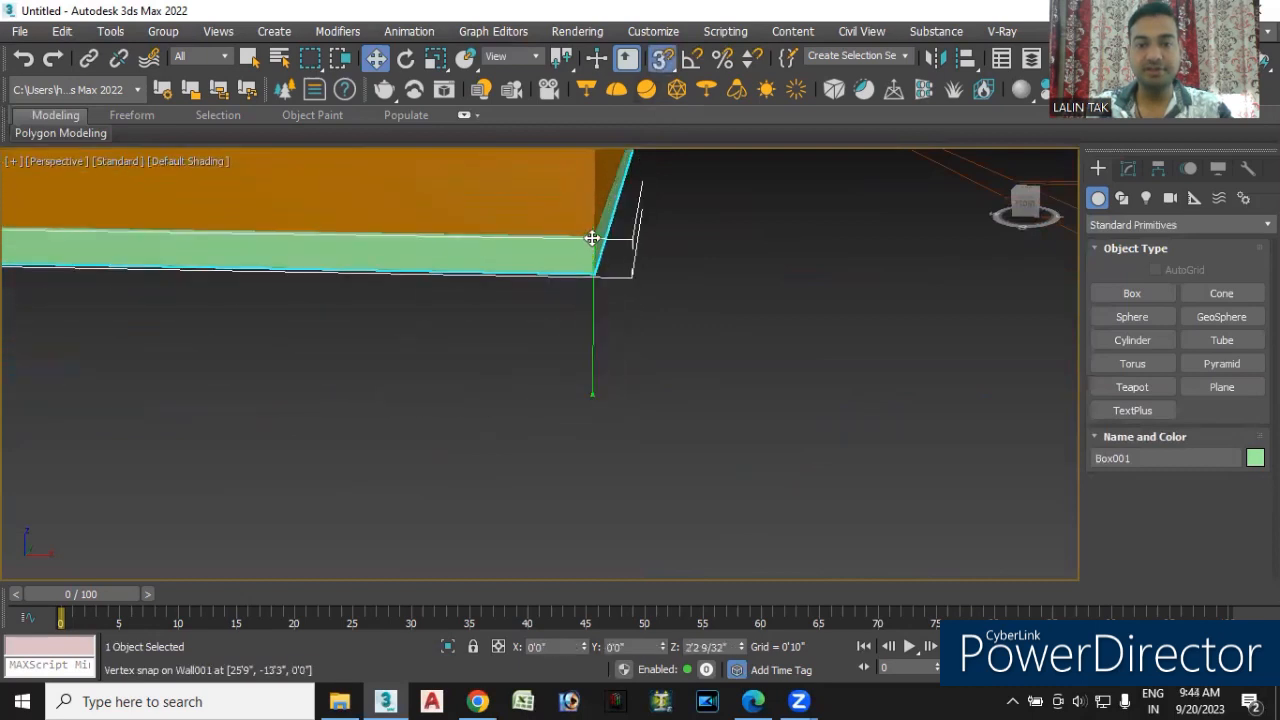
pyautogui.click(672, 374)
pyautogui.scroll(-4, 680, 350)
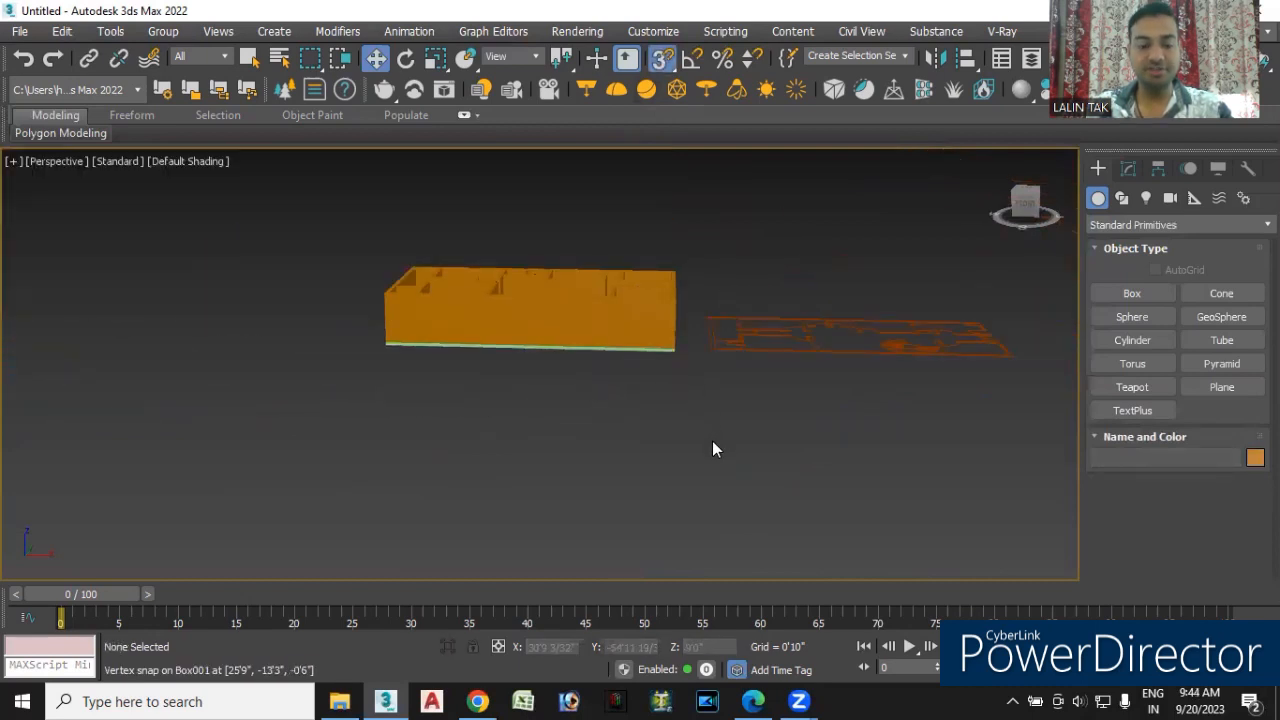
# - Examine the walls with the slab beneath them and the imported plan beside them from several angles
pyautogui.keyDown('alt'); pyautogui.moveTo(743, 486); pyautogui.dragTo(606, 537, button='middle'); pyautogui.keyUp('alt')
pyautogui.scroll(5, 765, 405)
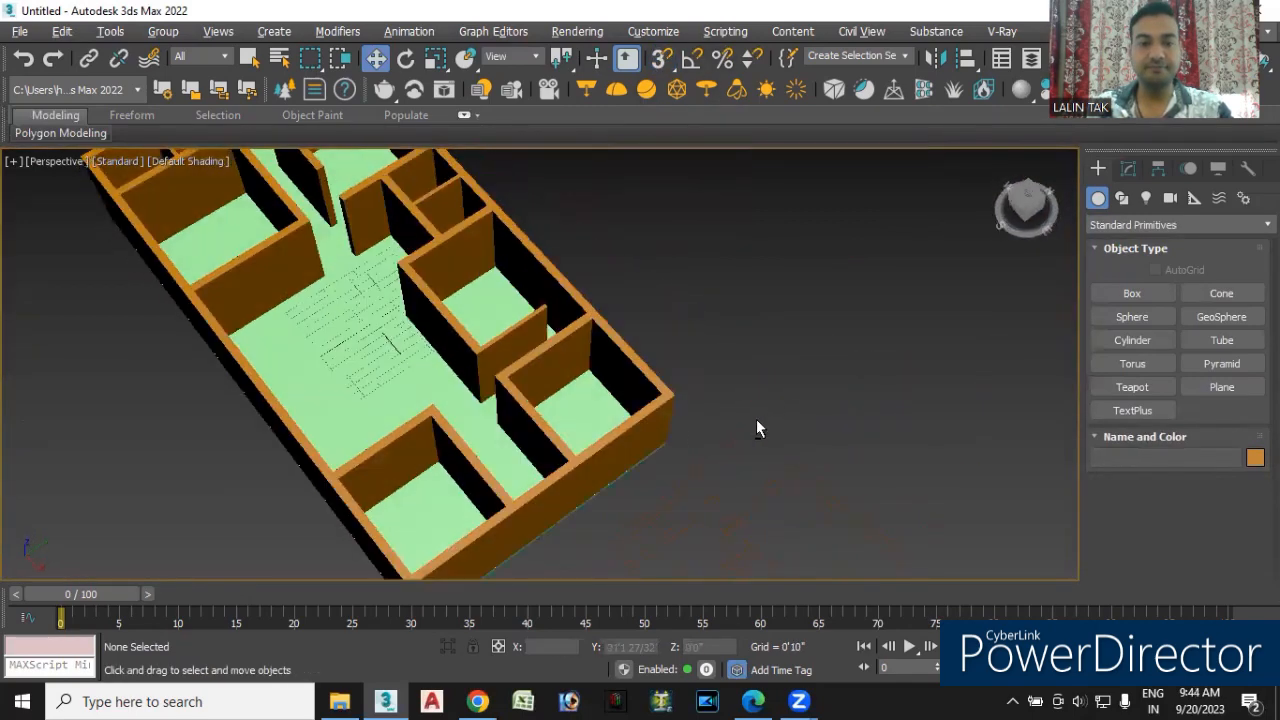
pyautogui.keyDown('alt'); pyautogui.moveTo(760, 425); pyautogui.dragTo(753, 428, button='middle'); pyautogui.keyUp('alt')
pyautogui.scroll(-5, 743, 424)
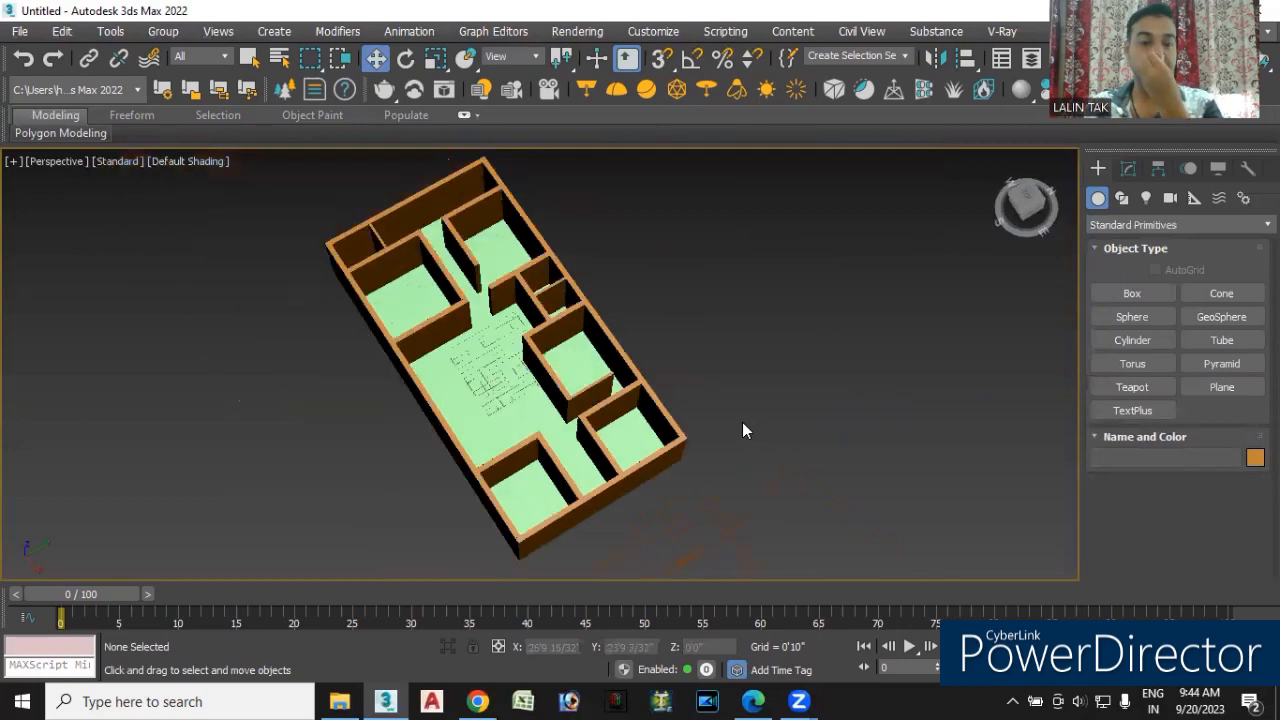
pyautogui.keyDown('alt'); pyautogui.moveTo(745, 443); pyautogui.dragTo(769, 417, button='middle'); pyautogui.keyUp('alt')
pyautogui.moveTo(763, 365); pyautogui.dragTo(718, 357, button='middle')
pyautogui.scroll(-3, 497, 421)
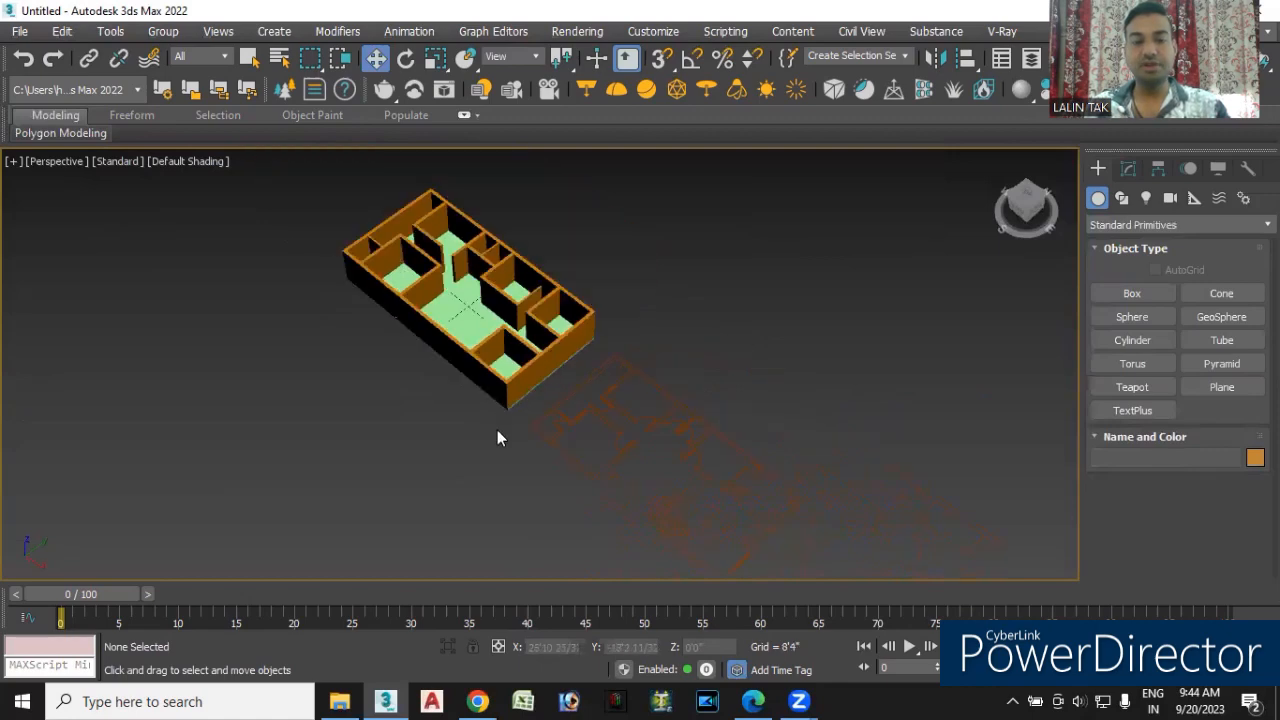
pyautogui.keyDown('alt'); pyautogui.moveTo(540, 489); pyautogui.dragTo(579, 523, button='middle'); pyautogui.keyUp('alt')
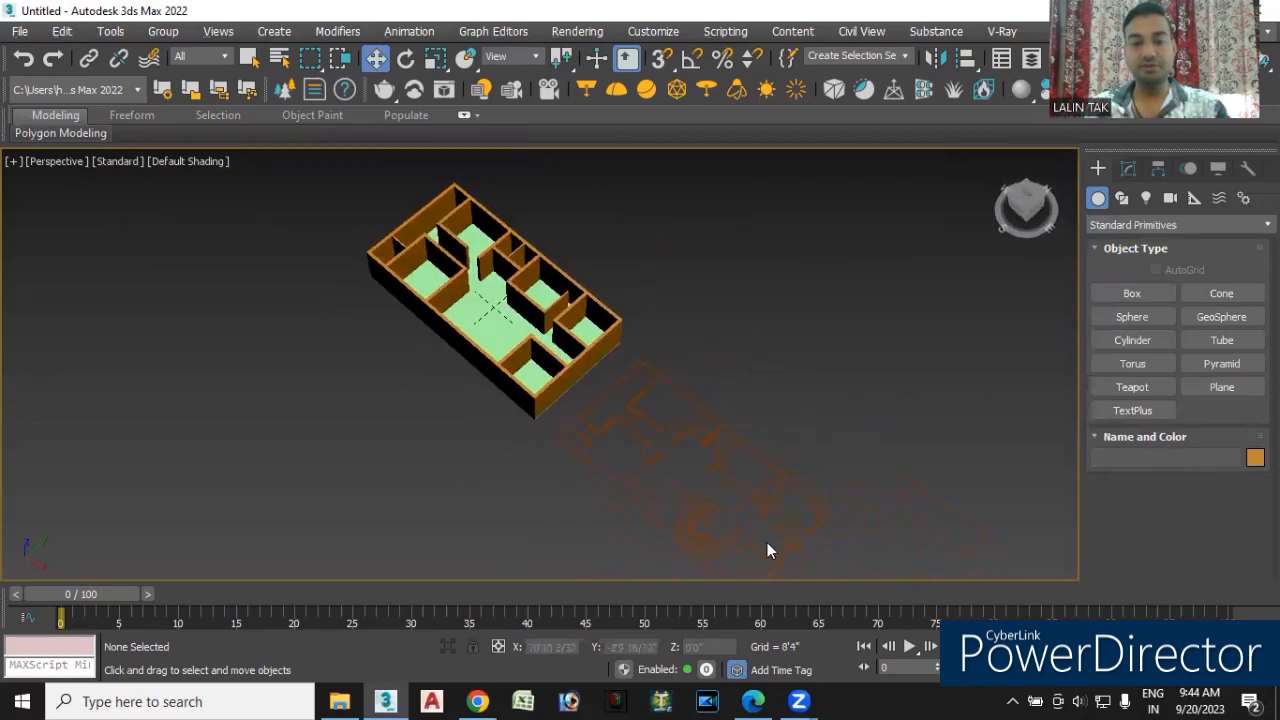
pyautogui.keyDown('alt'); pyautogui.moveTo(866, 556); pyautogui.dragTo(895, 535, button='middle'); pyautogui.keyUp('alt')
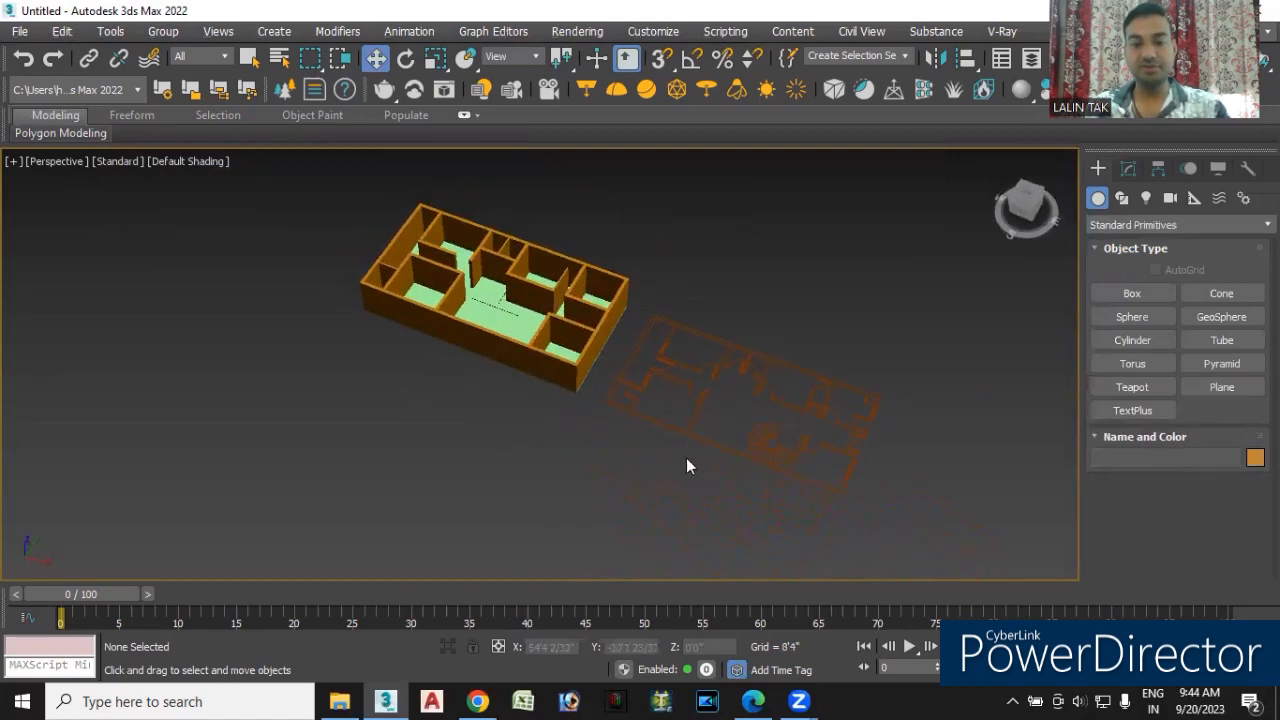
# - Without snapping, move the imported plan group back along X to about 2'11", so its front edge projects beyond the walls
pyautogui.click(705, 396)
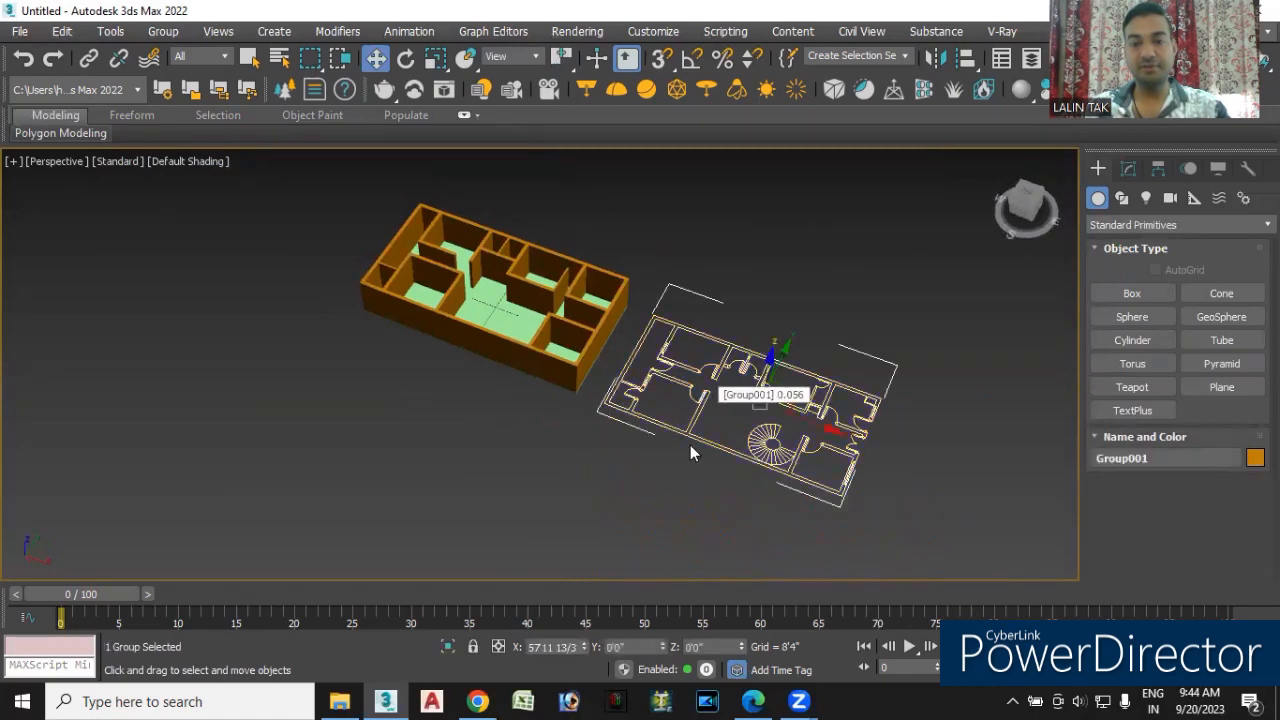
pyautogui.moveTo(833, 429); pyautogui.dragTo(601, 344)
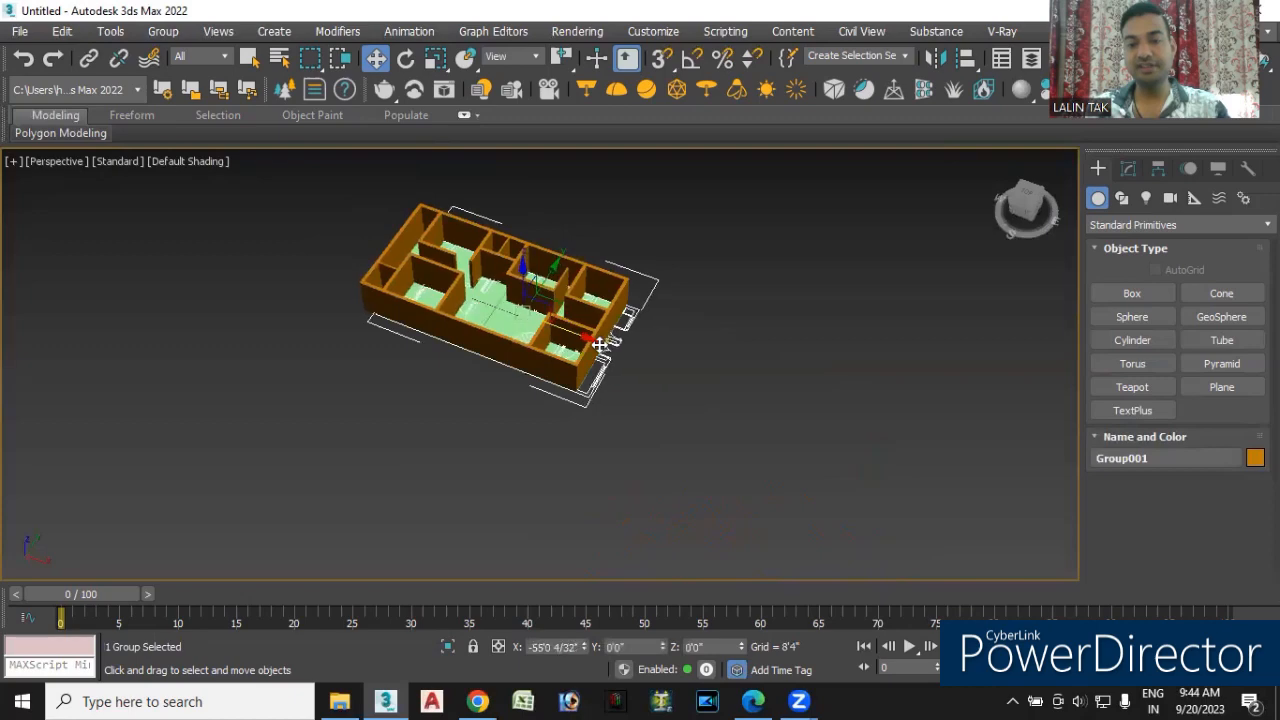
pyautogui.scroll(5, 606, 395)
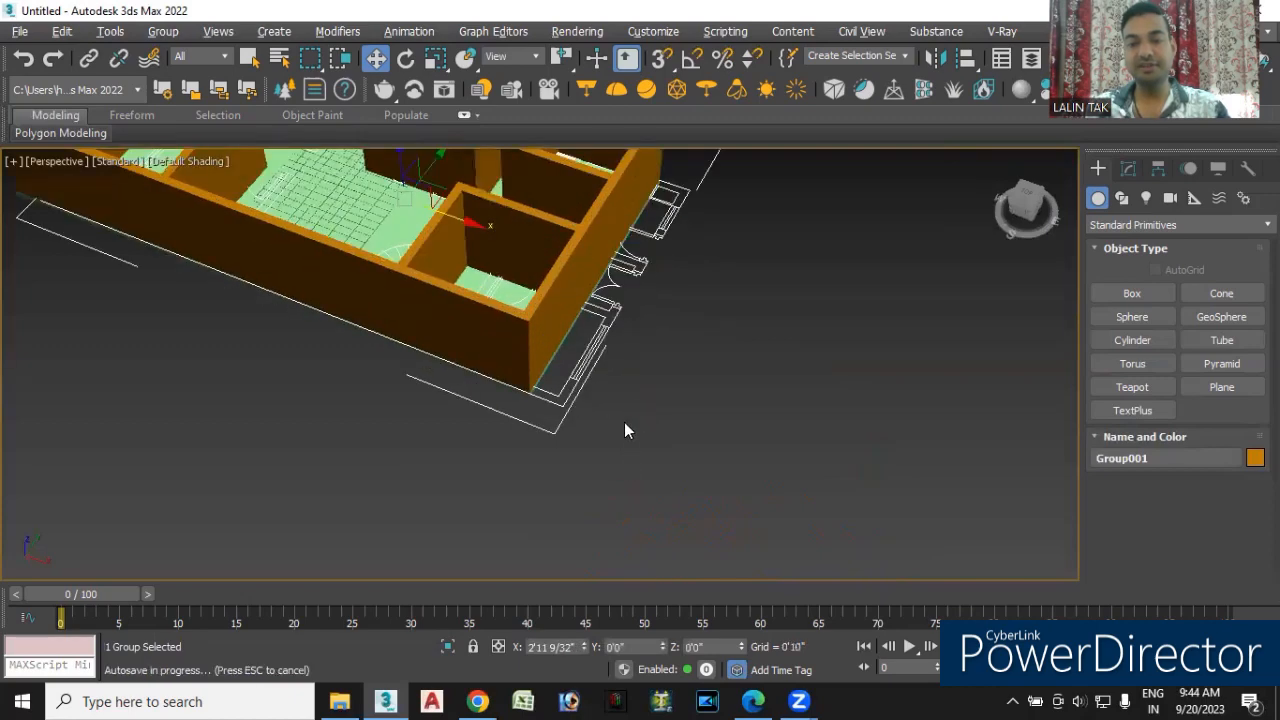
# - Draw a box with 3D snapping over the front window outline on the plan, about 6' long, 9" wide and 2'6" high
pyautogui.scroll(-1, 640, 415)
pyautogui.keyDown('alt'); pyautogui.moveTo(656, 447); pyautogui.dragTo(520, 409, button='middle'); pyautogui.keyUp('alt')
pyautogui.scroll(5, 387, 386)
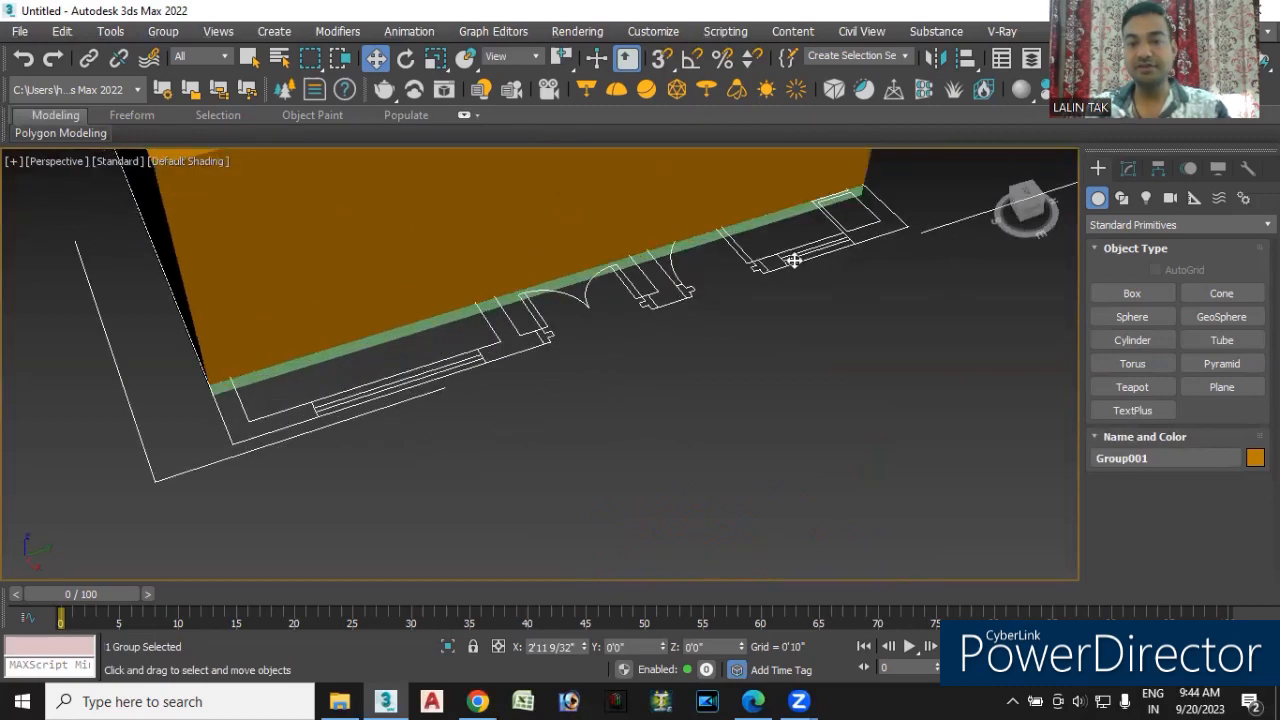
pyautogui.click(1140, 292)
pyautogui.click(662, 62)
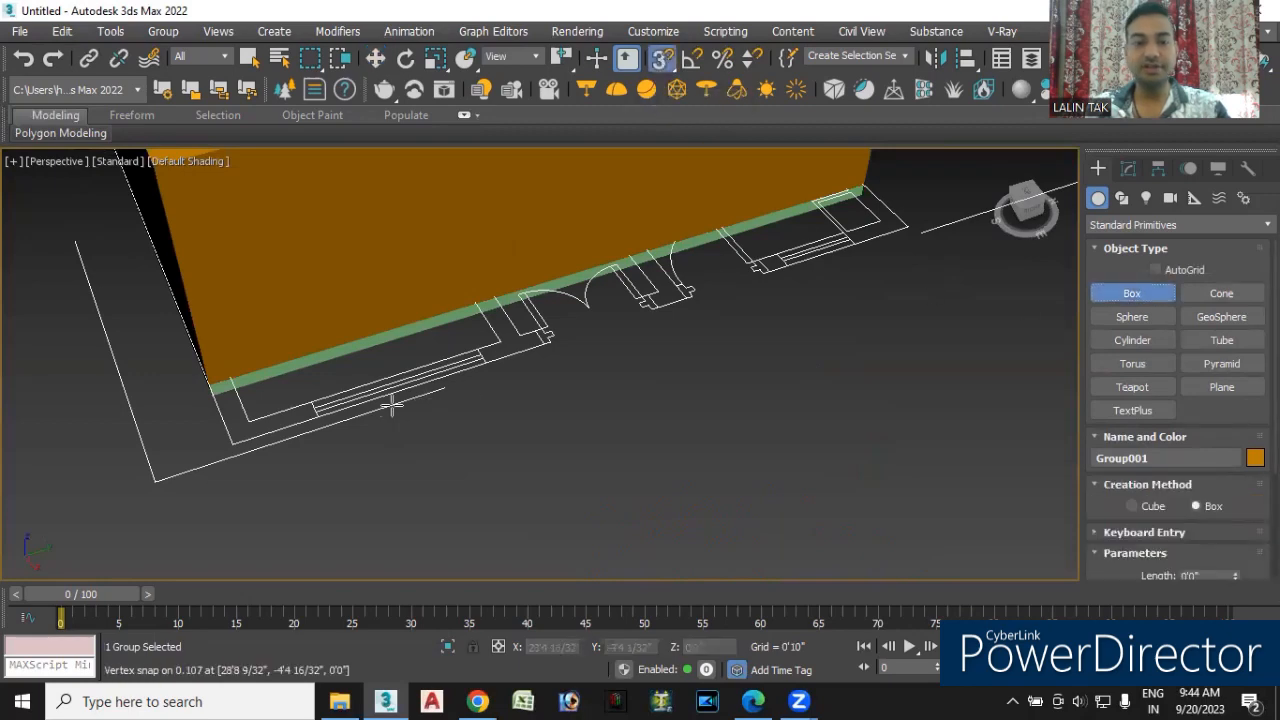
pyautogui.scroll(2, 312, 404)
pyautogui.moveTo(288, 397); pyautogui.dragTo(676, 313)
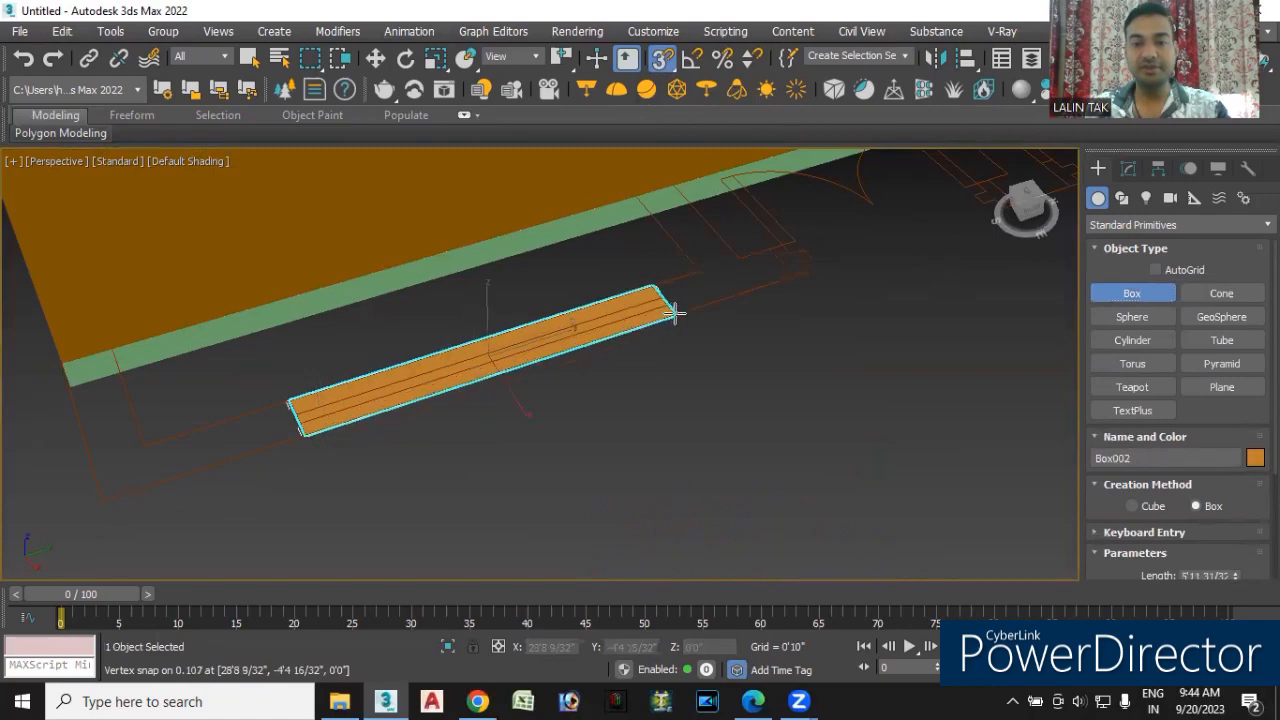
pyautogui.click(643, 148)
pyautogui.scroll(-6, 643, 363)
pyautogui.keyDown('alt'); pyautogui.moveTo(662, 396); pyautogui.dragTo(660, 406, button='middle'); pyautogui.keyUp('alt')
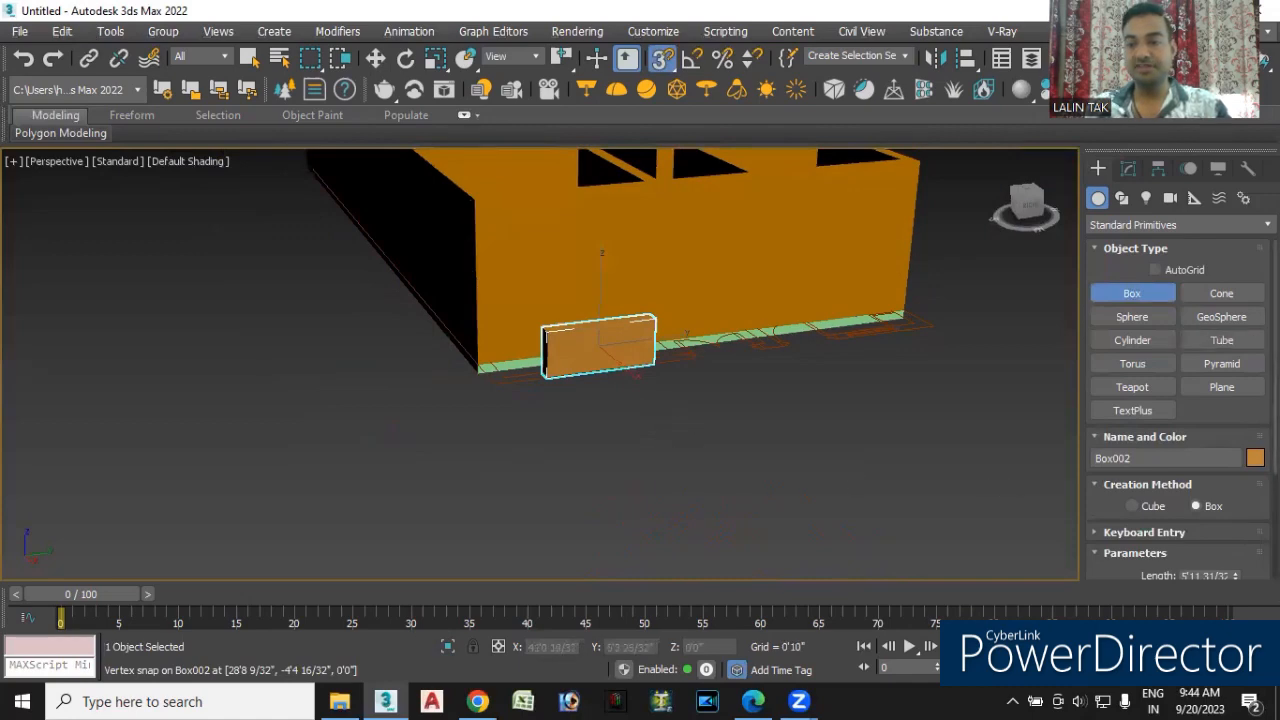
pyautogui.scroll(-4, 1235, 425)
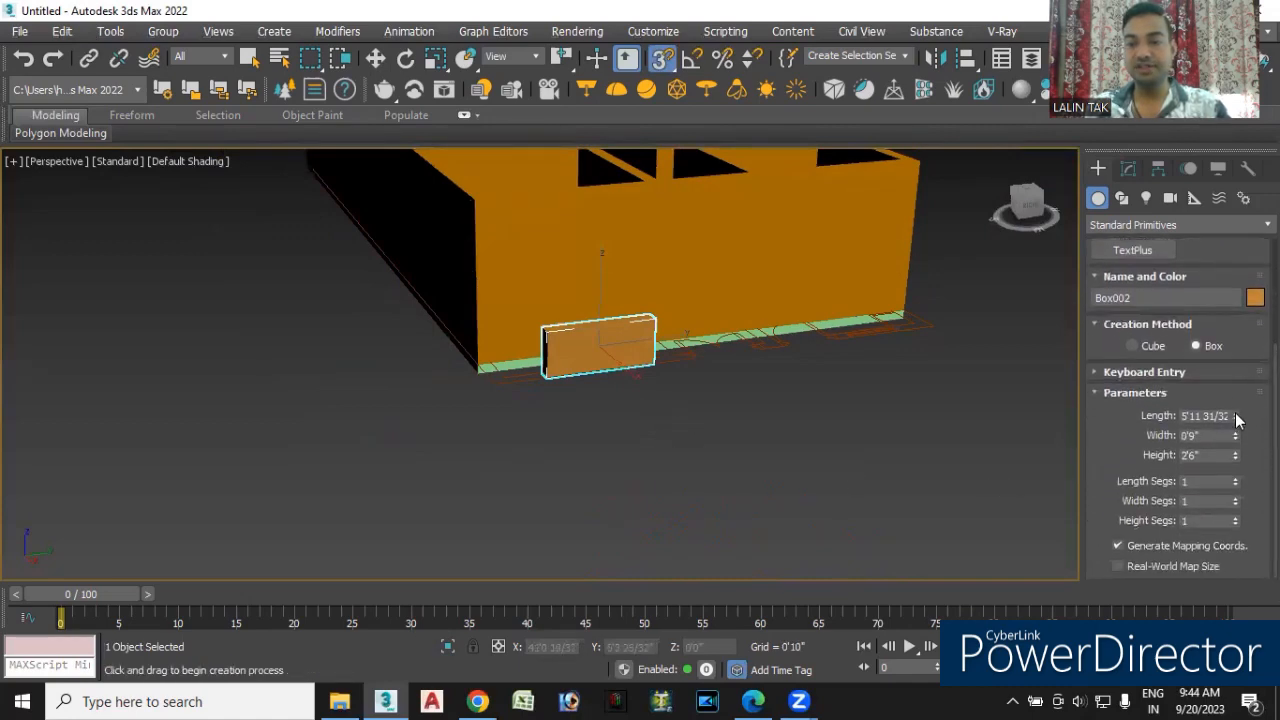
# - Try a different length for the window box and undo the change
pyautogui.keyDown('alt'); pyautogui.moveTo(691, 440); pyautogui.dragTo(571, 362, button='middle'); pyautogui.keyUp('alt')
pyautogui.scroll(3, 569, 380)
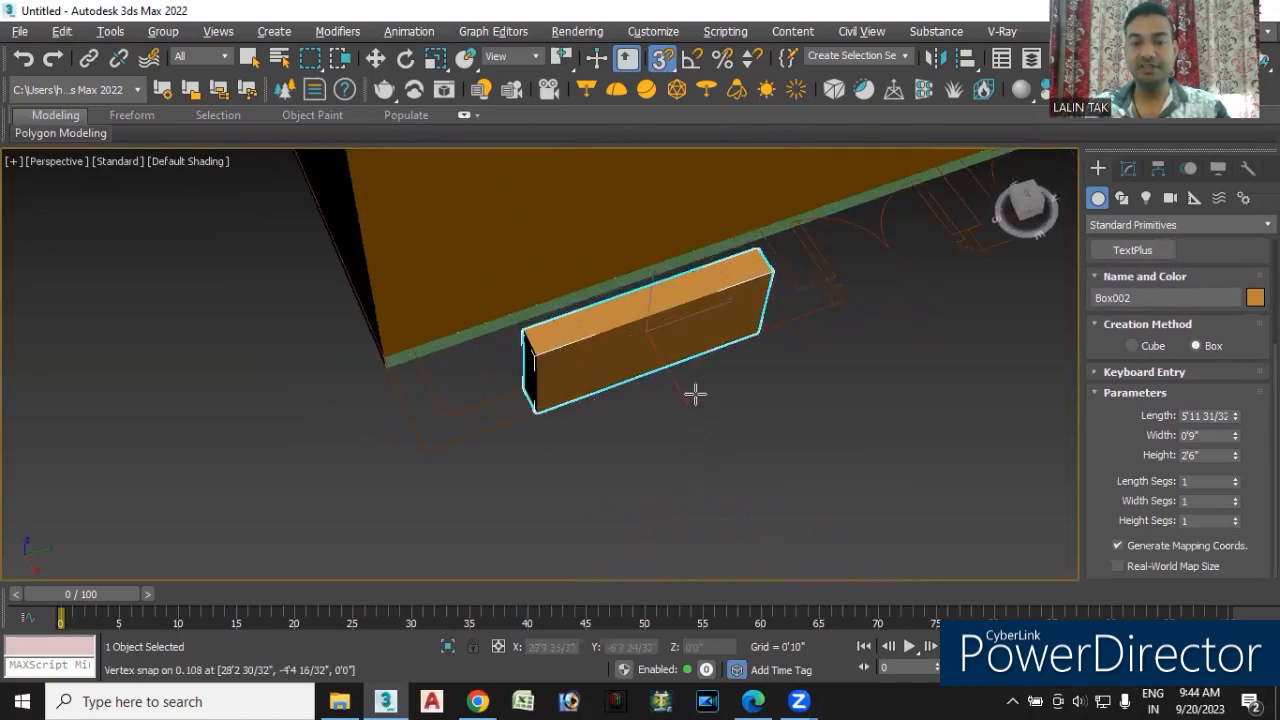
pyautogui.scroll(-2, 695, 401)
pyautogui.keyDown('alt'); pyautogui.moveTo(713, 441); pyautogui.dragTo(710, 420, button='middle'); pyautogui.keyUp('alt')
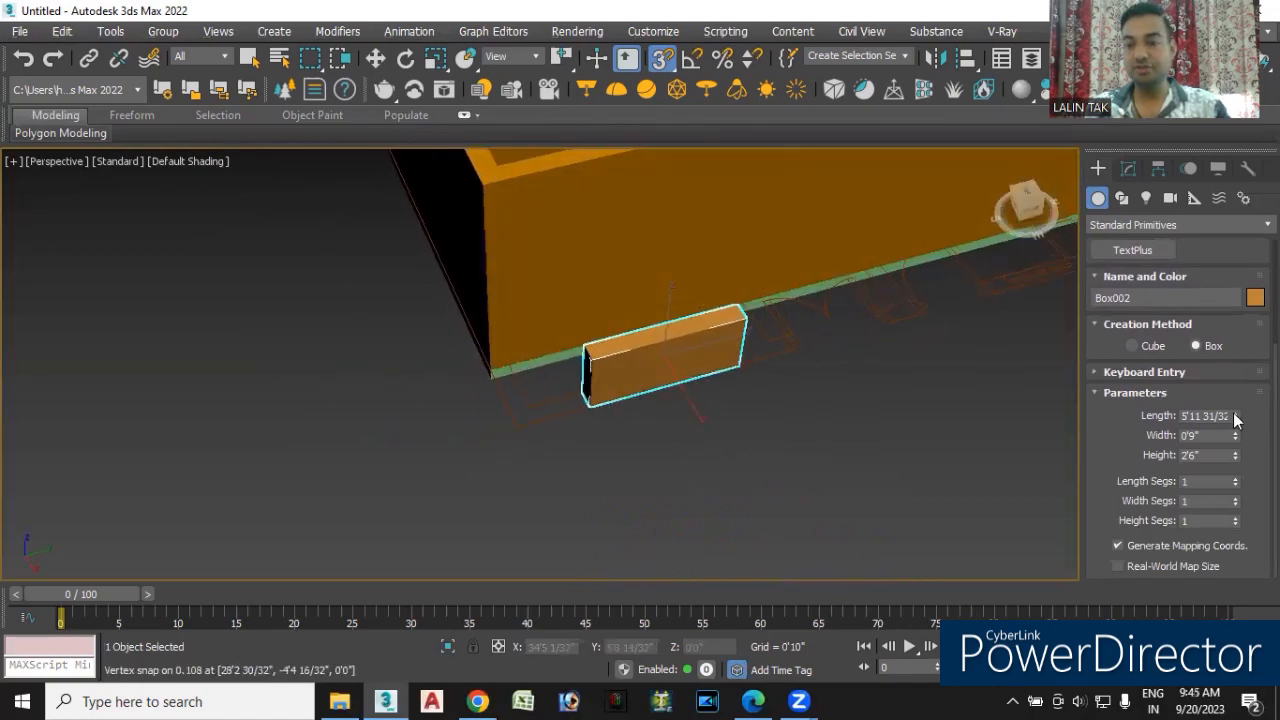
pyautogui.moveTo(1236, 420); pyautogui.dragTo(1236, 355)
pyautogui.hotkey('ctrl', 'z')
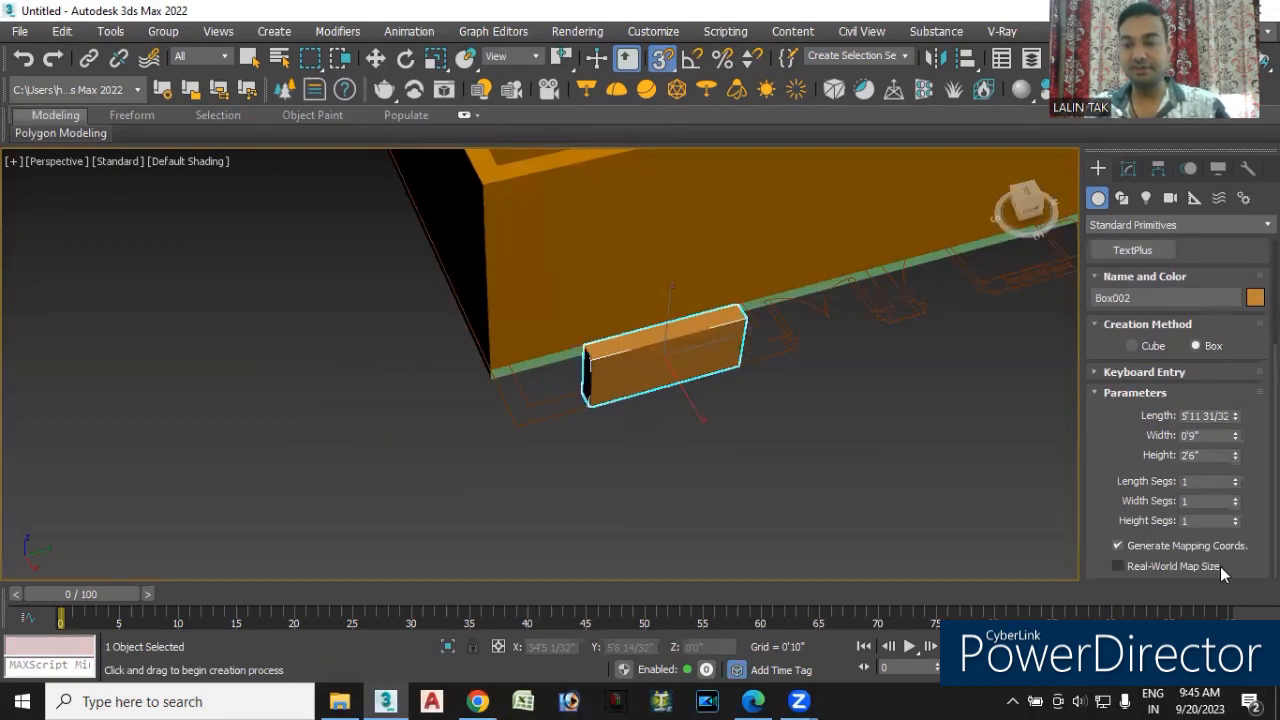
# - Set the window box's width to about 1'5 17/32" and its height to 4'
pyautogui.moveTo(1236, 436); pyautogui.dragTo(1226, 344)
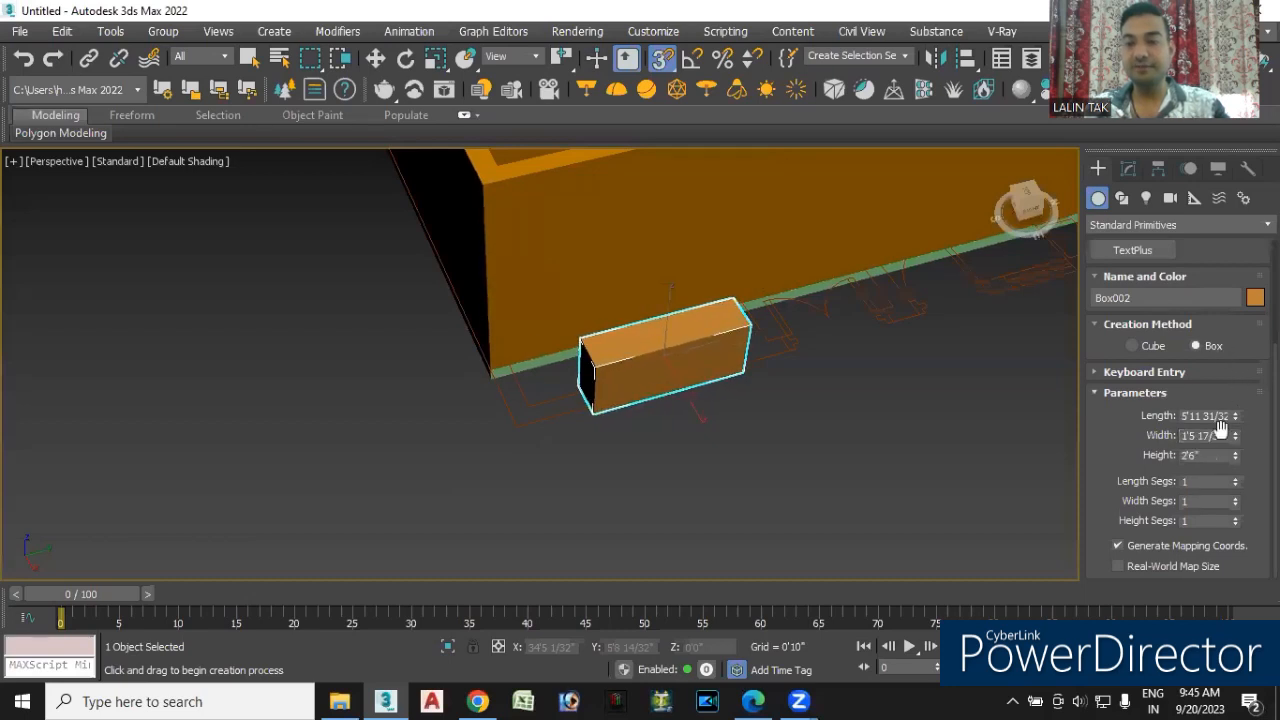
pyautogui.moveTo(1207, 457); pyautogui.dragTo(1119, 460)
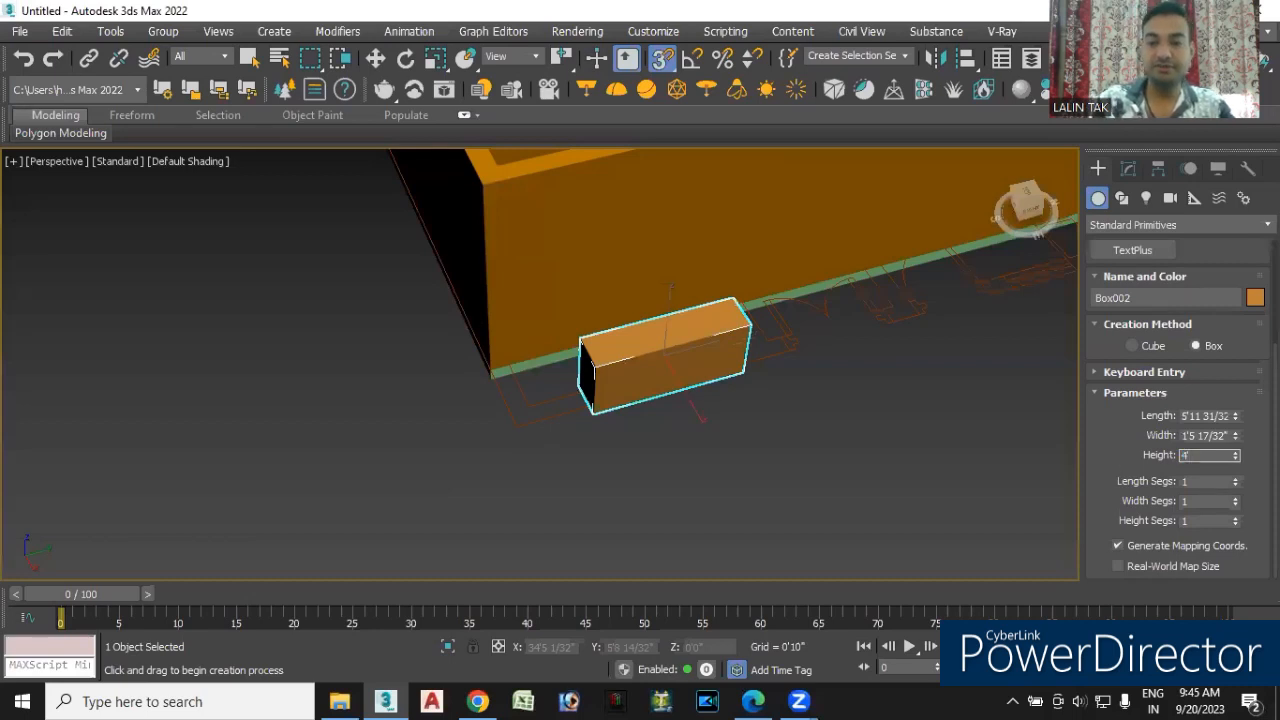
pyautogui.write('4')
pyautogui.press('Return')
pyautogui.keyDown('alt'); pyautogui.moveTo(780, 514); pyautogui.dragTo(783, 440, button='middle'); pyautogui.keyUp('alt')
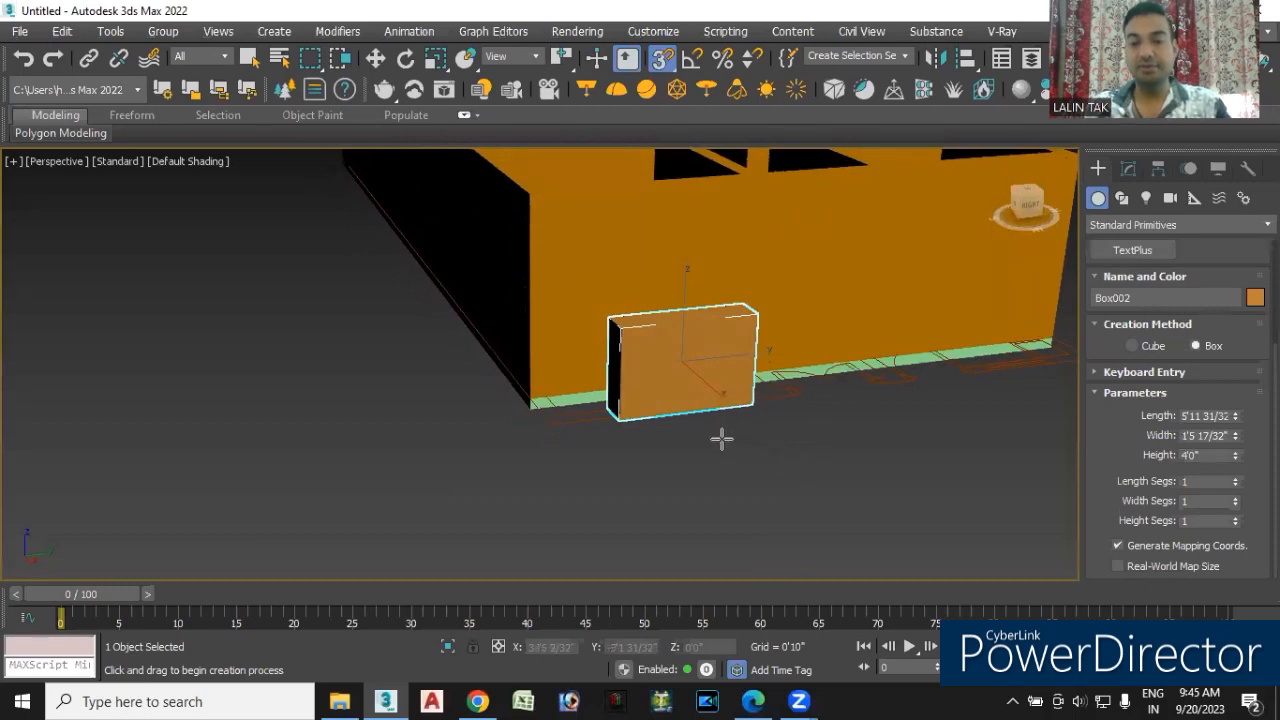
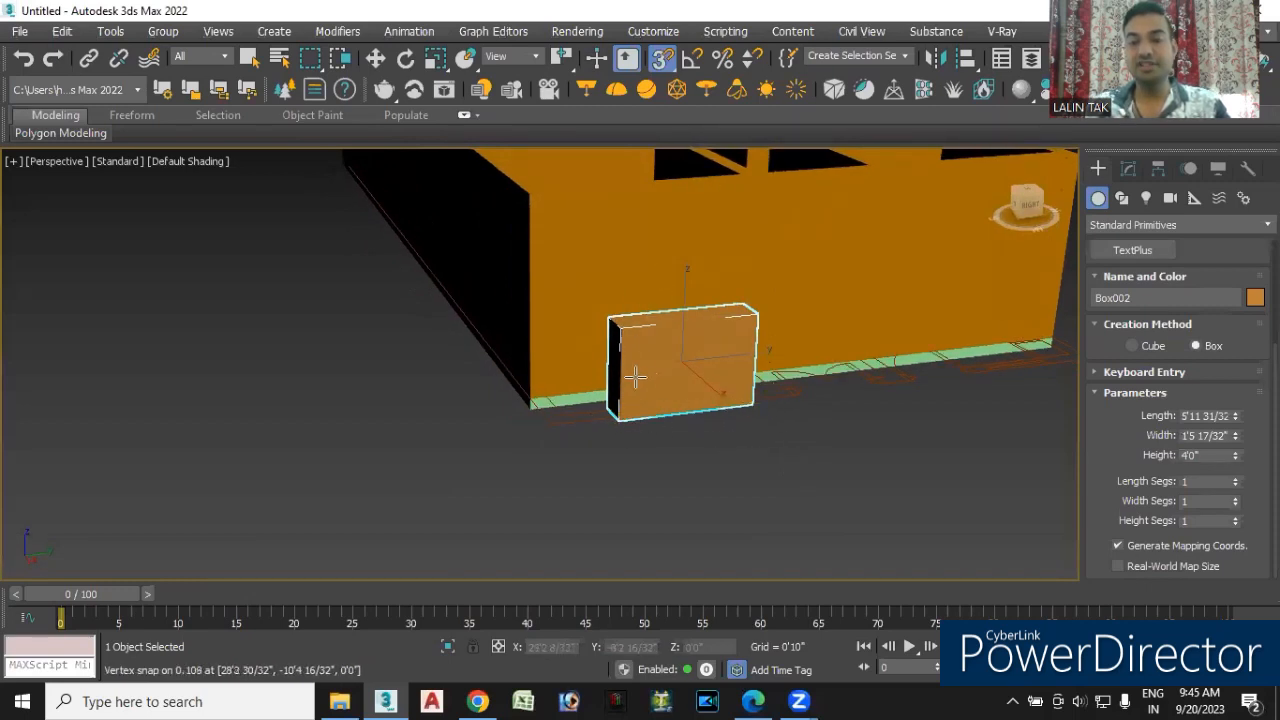
# - Raise the window box to a Z position of 3' and deselect it
pyautogui.press('w')
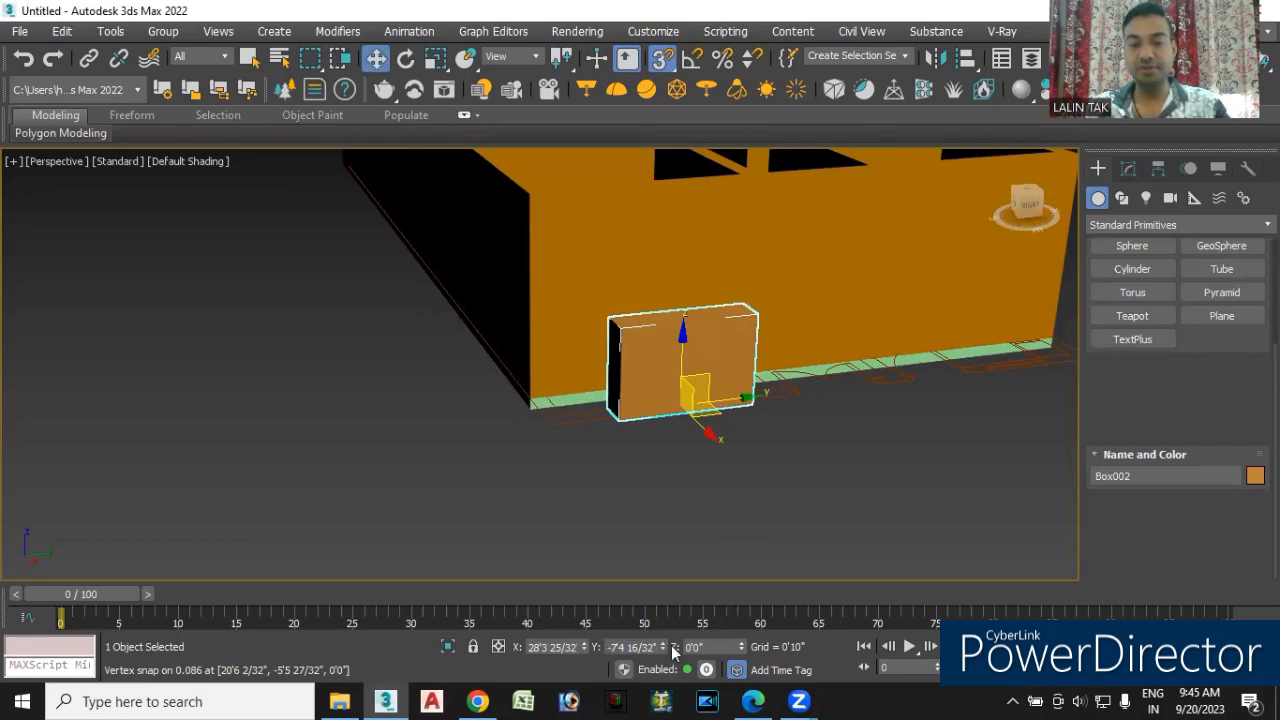
pyautogui.click(712, 647)
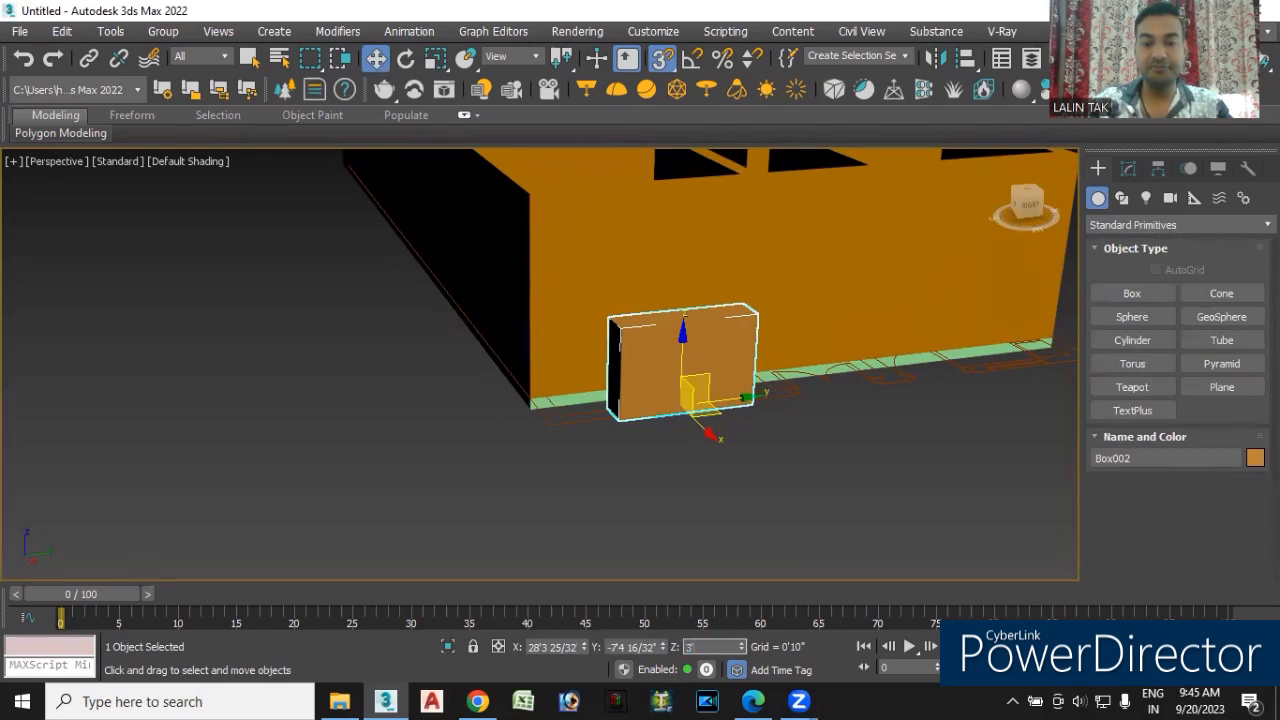
pyautogui.press('Return')
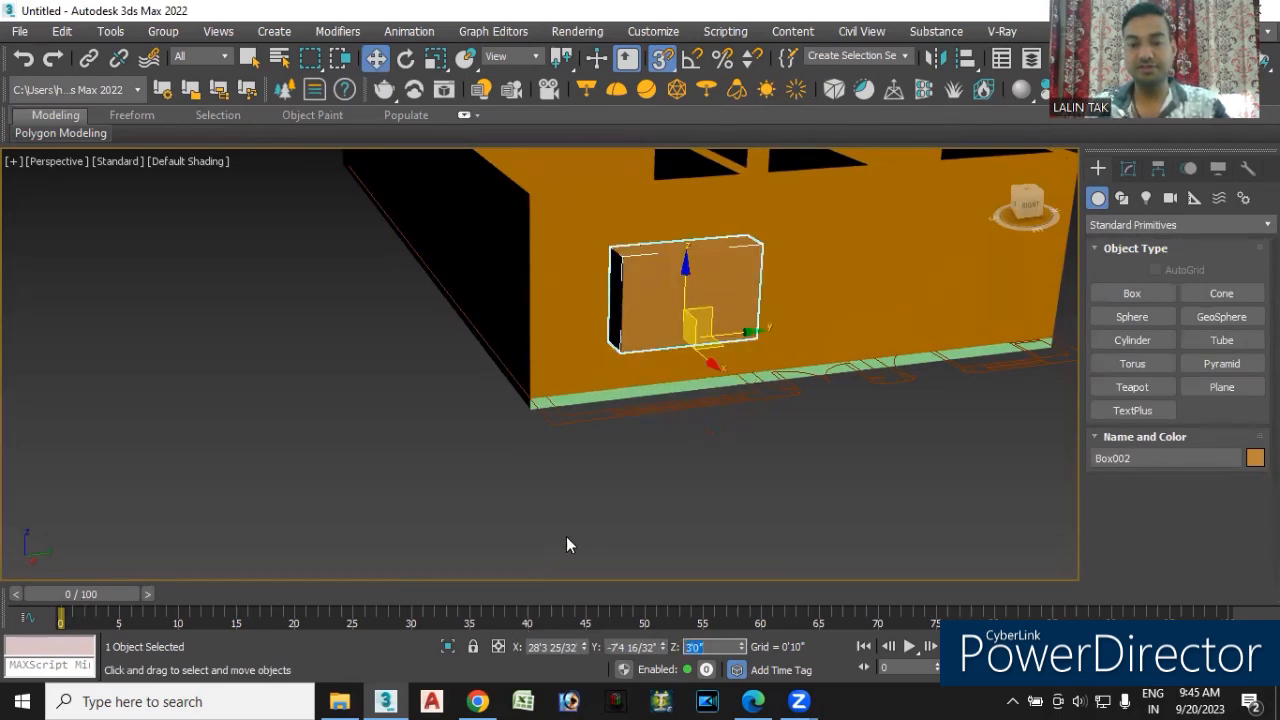
pyautogui.click(680, 512)
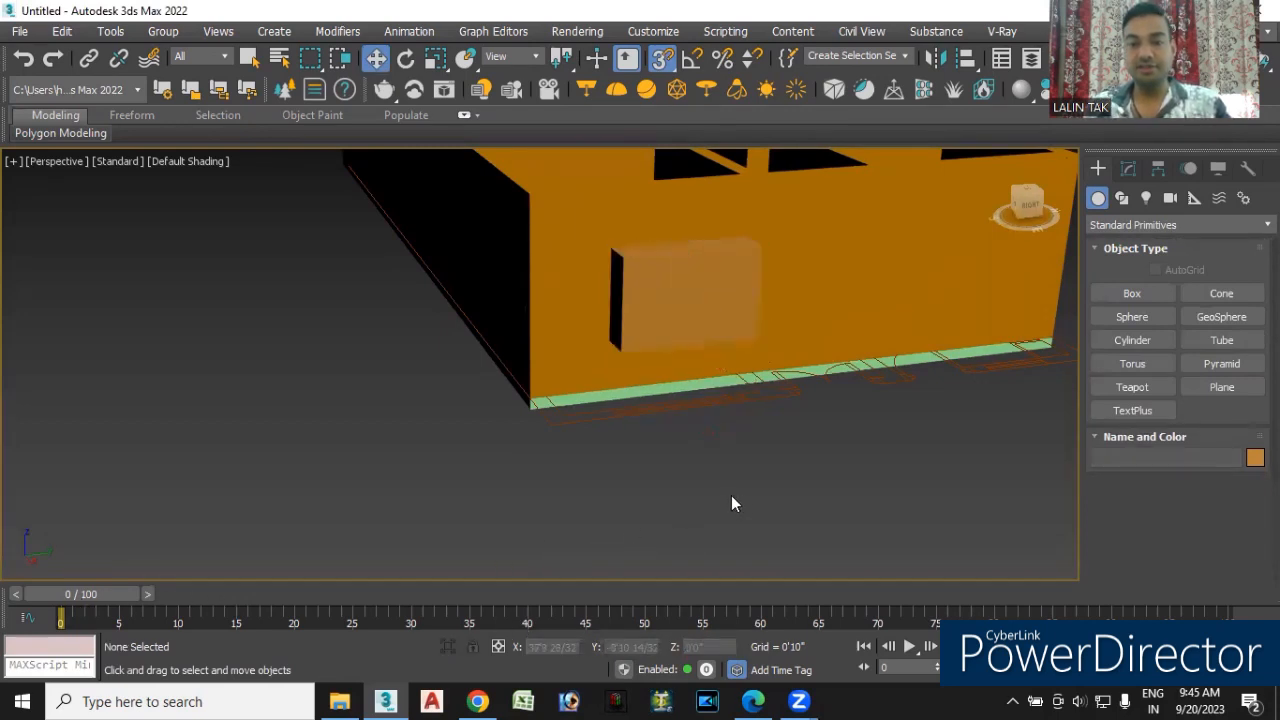
# - Draw a box with 3D snapping over the front door outline on the plan, about 4'6" long, 9" wide and 5'10" high
pyautogui.keyDown('alt'); pyautogui.moveTo(766, 451); pyautogui.dragTo(700, 503, button='middle'); pyautogui.keyUp('alt')
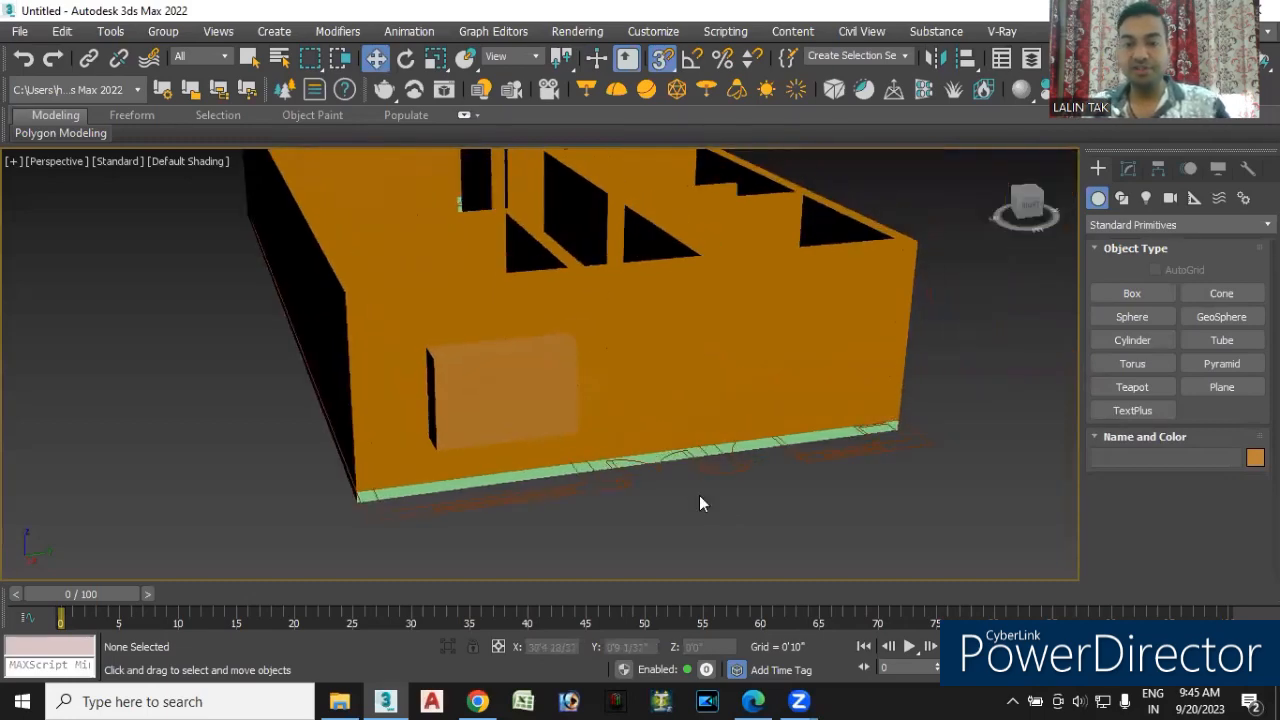
pyautogui.scroll(3, 699, 503)
pyautogui.scroll(-4, 940, 430)
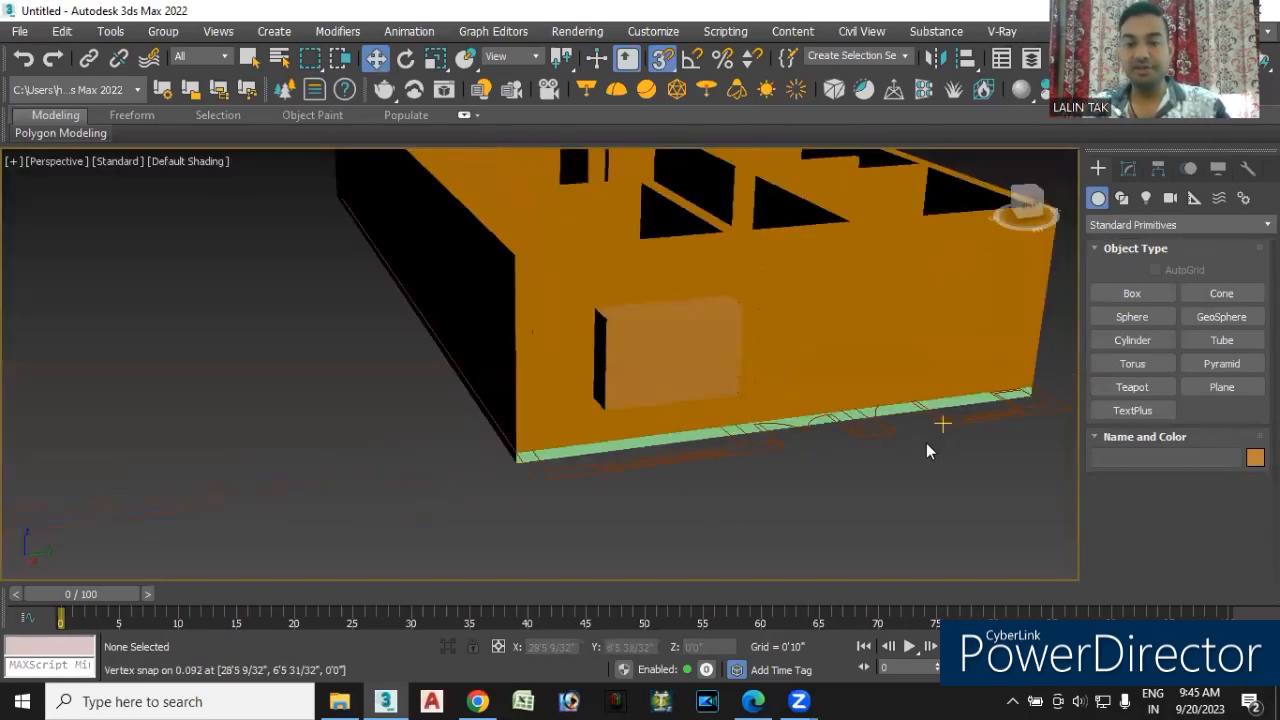
pyautogui.click(1133, 293)
pyautogui.keyDown('alt'); pyautogui.moveTo(806, 490); pyautogui.dragTo(700, 503, button='middle'); pyautogui.keyUp('alt')
pyautogui.scroll(10, 606, 520)
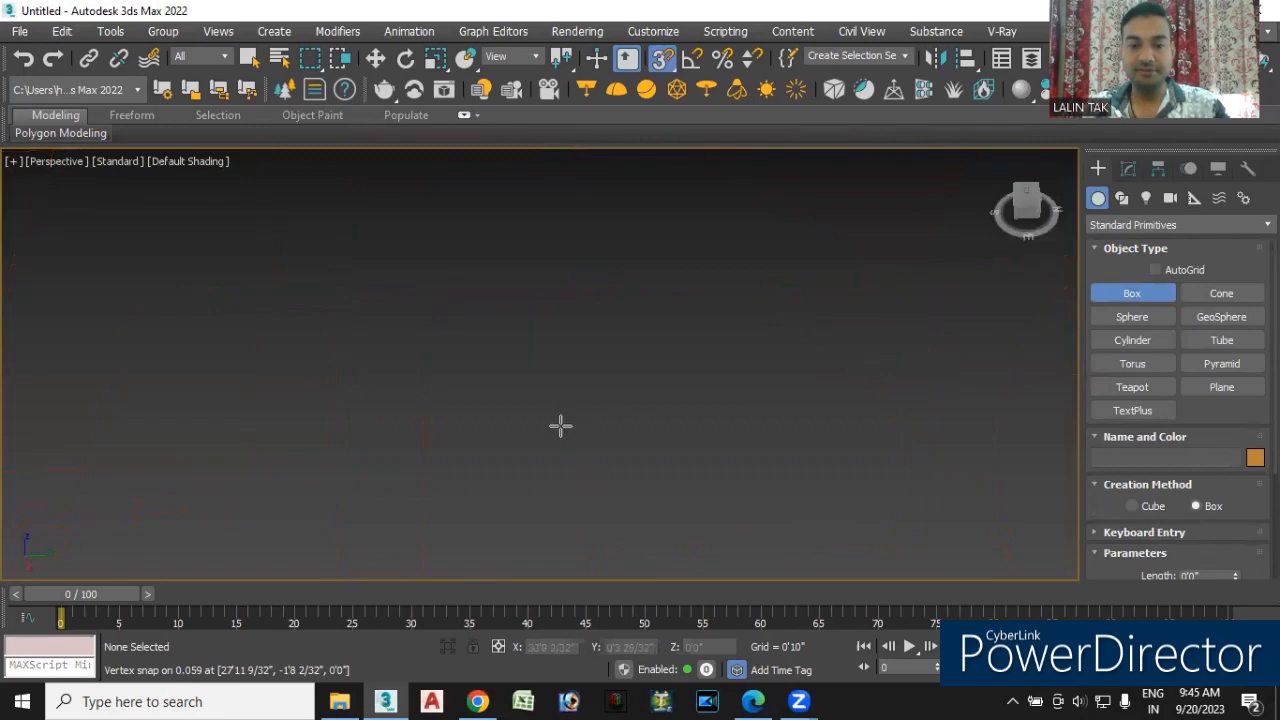
pyautogui.click(997, 155)
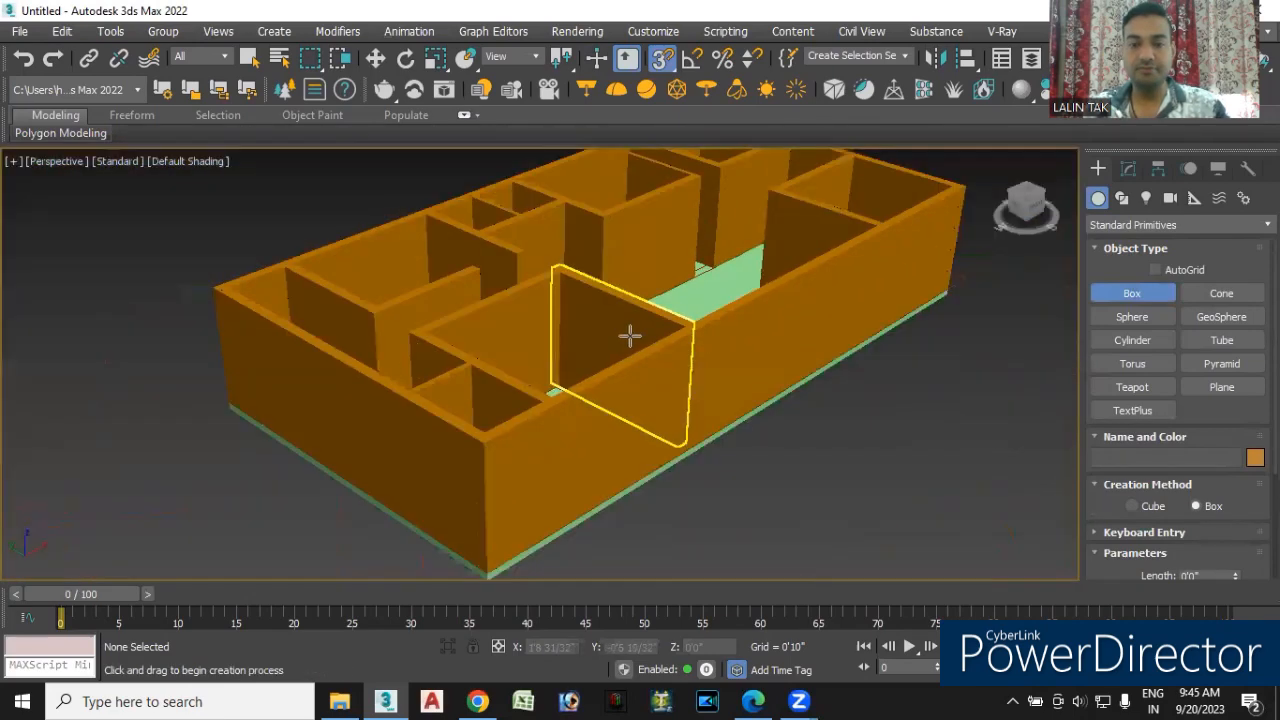
pyautogui.keyDown('alt'); pyautogui.moveTo(797, 475); pyautogui.dragTo(509, 514, button='middle'); pyautogui.keyUp('alt')
pyautogui.scroll(6, 509, 511)
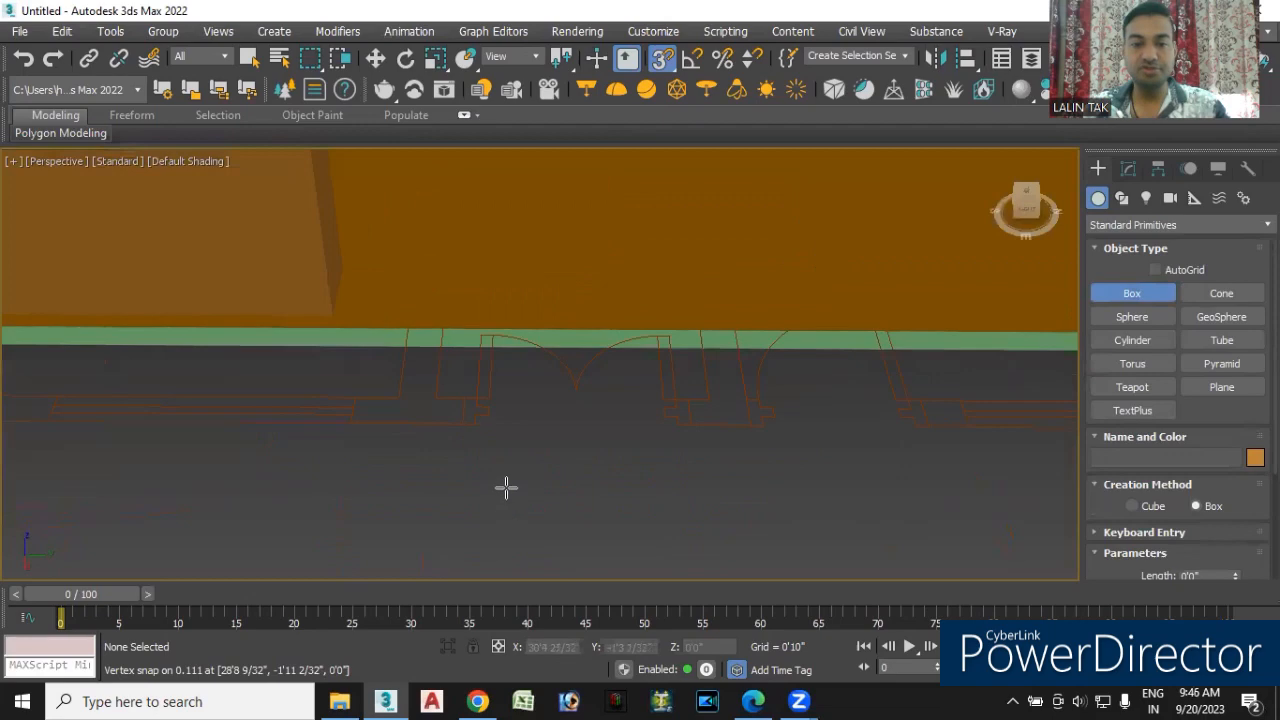
pyautogui.moveTo(462, 398); pyautogui.dragTo(694, 422)
pyautogui.click(675, 125)
# - Set the door box's width to about 1'5 17/32" and its height to 7'1"
pyautogui.keyDown('alt'); pyautogui.moveTo(631, 466); pyautogui.dragTo(692, 432, button='middle'); pyautogui.keyUp('alt')
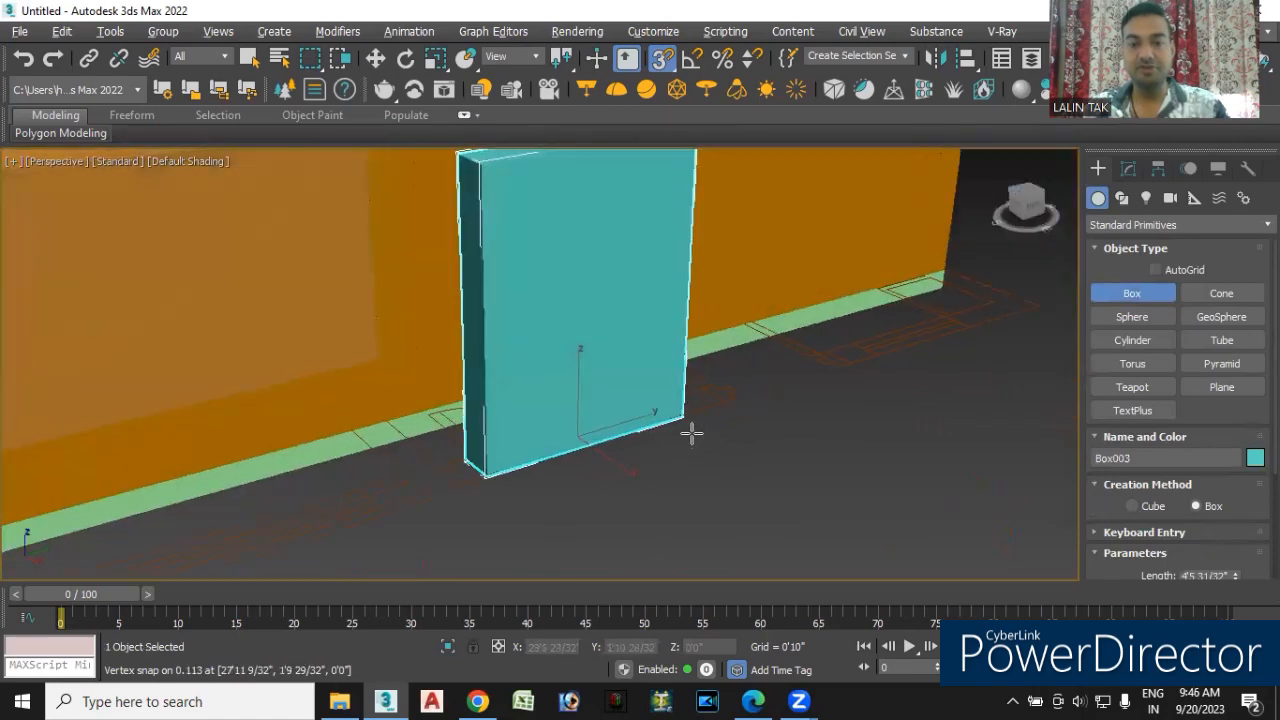
pyautogui.scroll(-5, 692, 432)
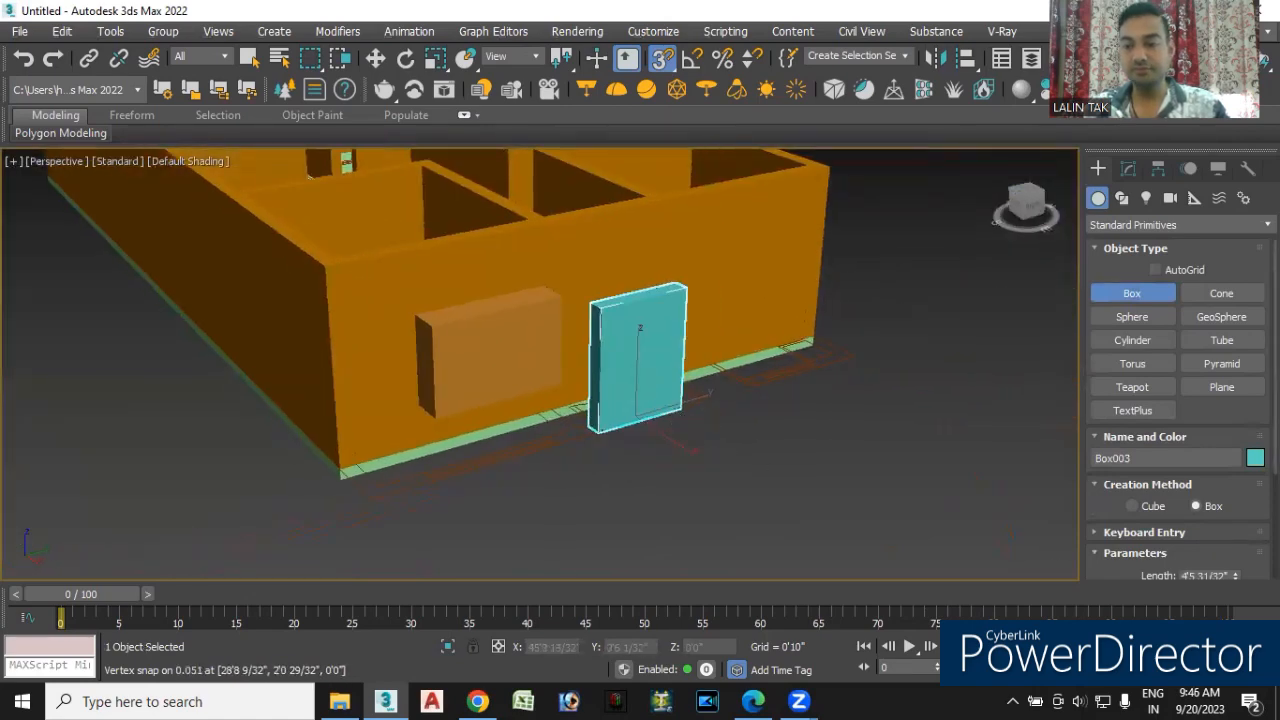
pyautogui.scroll(-4, 1220, 430)
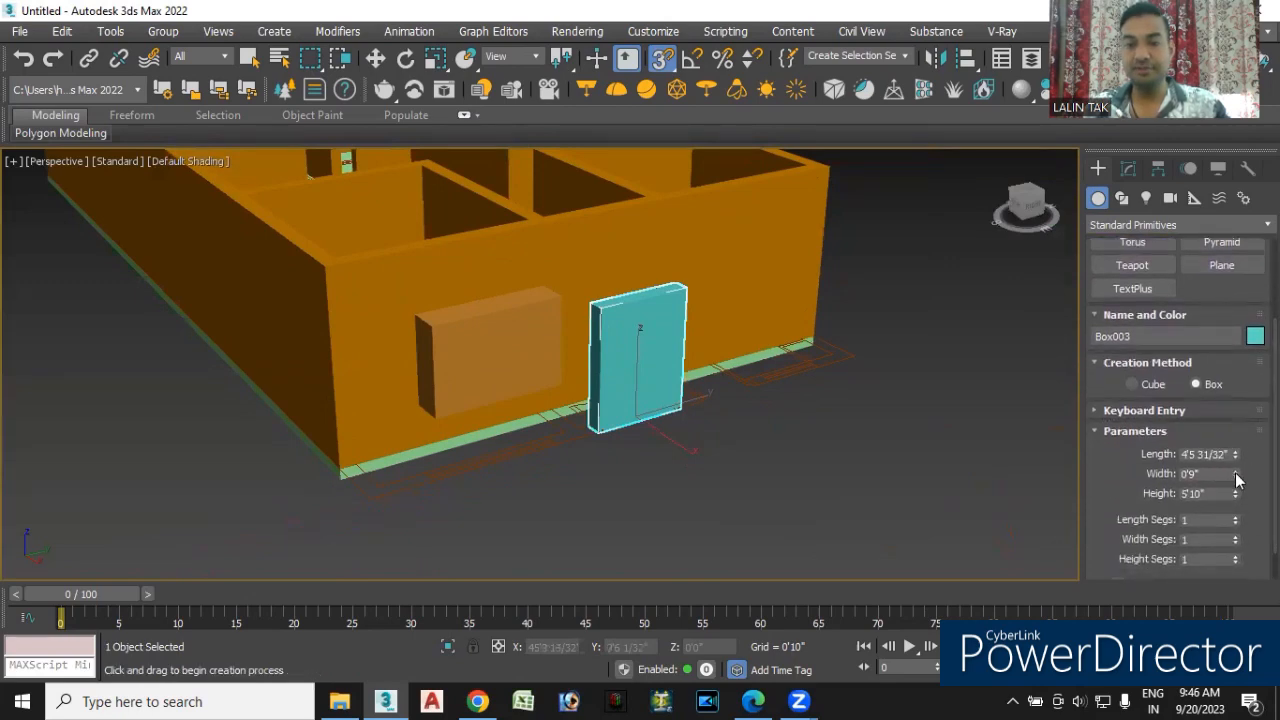
pyautogui.moveTo(1237, 480); pyautogui.dragTo(1237, 460)
pyautogui.doubleClick(1216, 493)
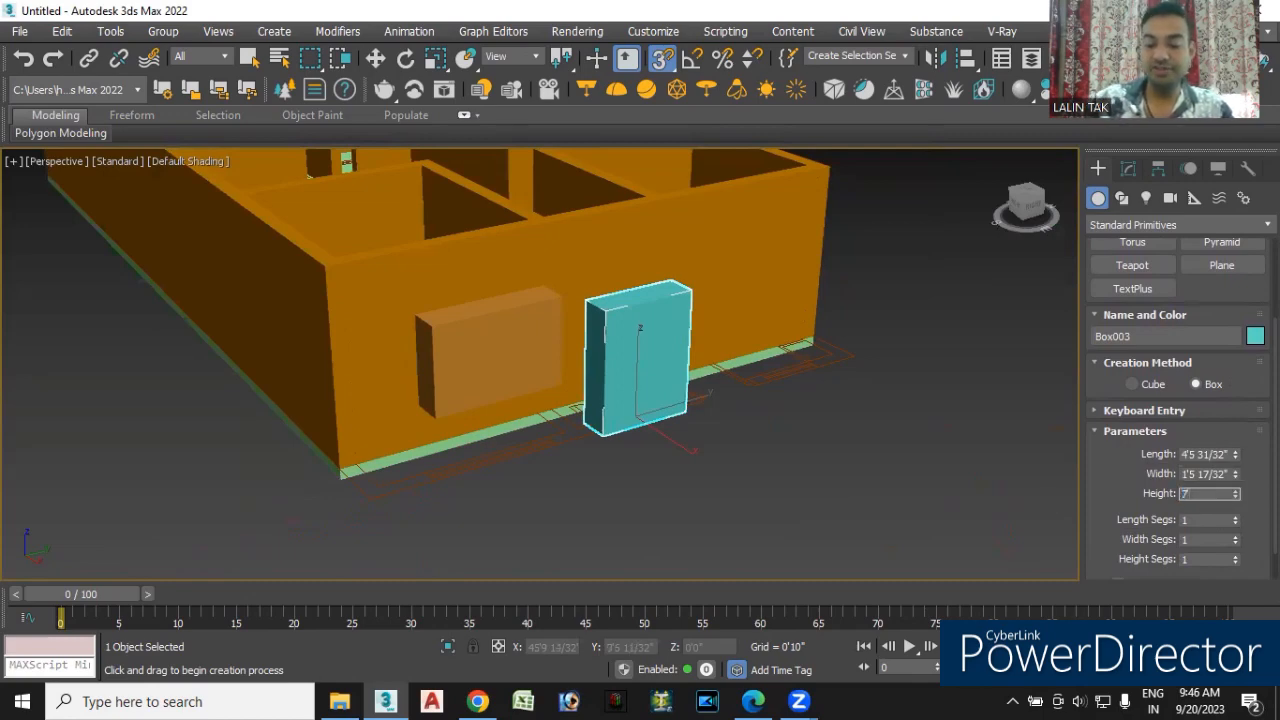
pyautogui.press('Return')
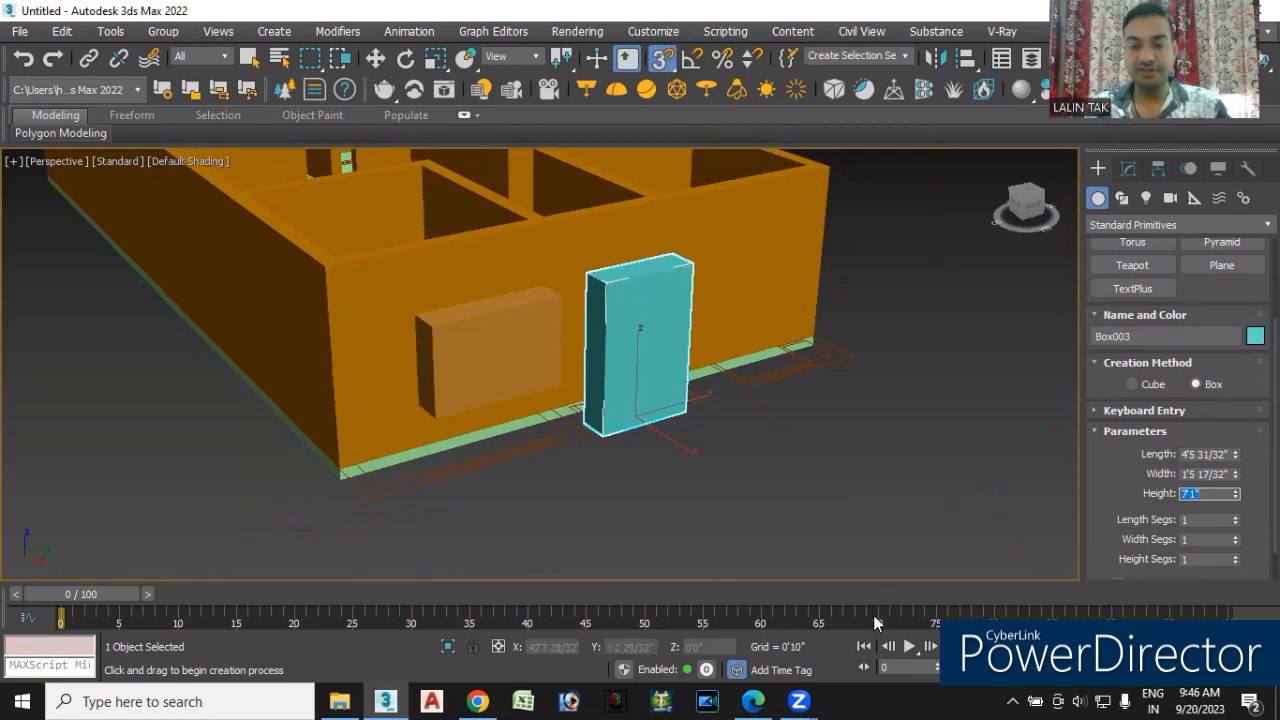
# - Lower the door box to a Z position of -1" and deselect it
pyautogui.click(376, 58)
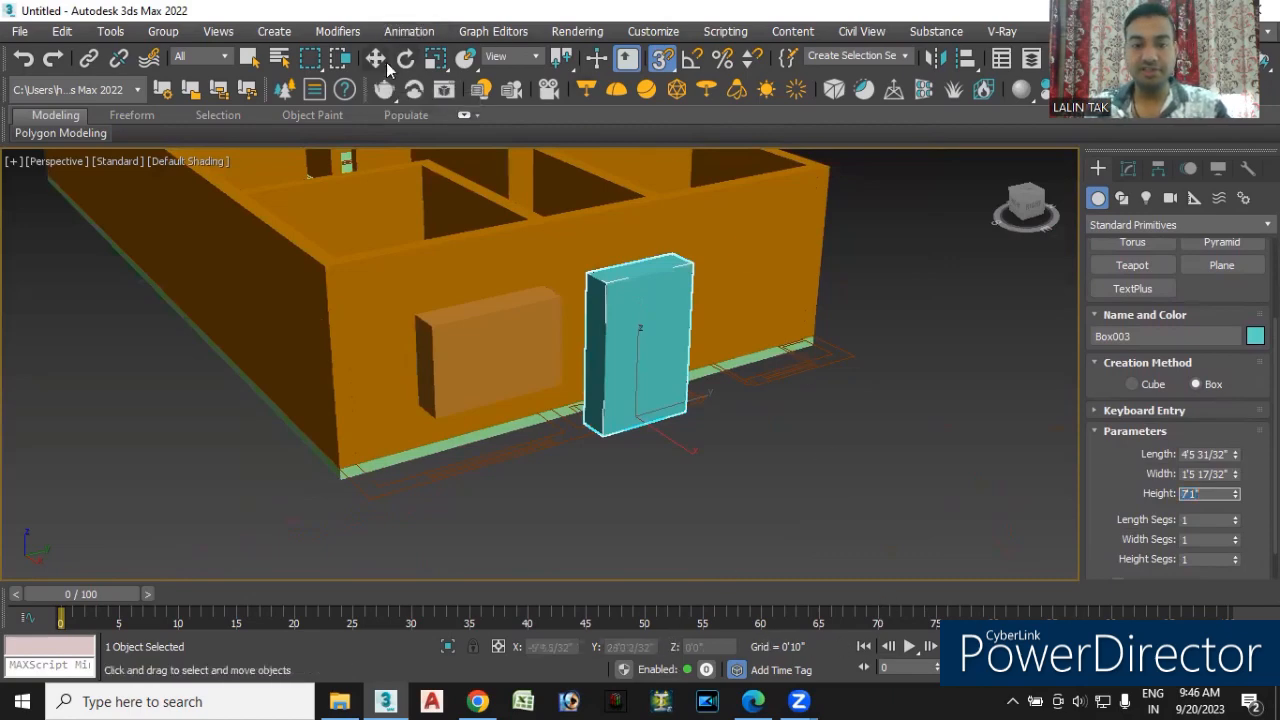
pyautogui.click(714, 646)
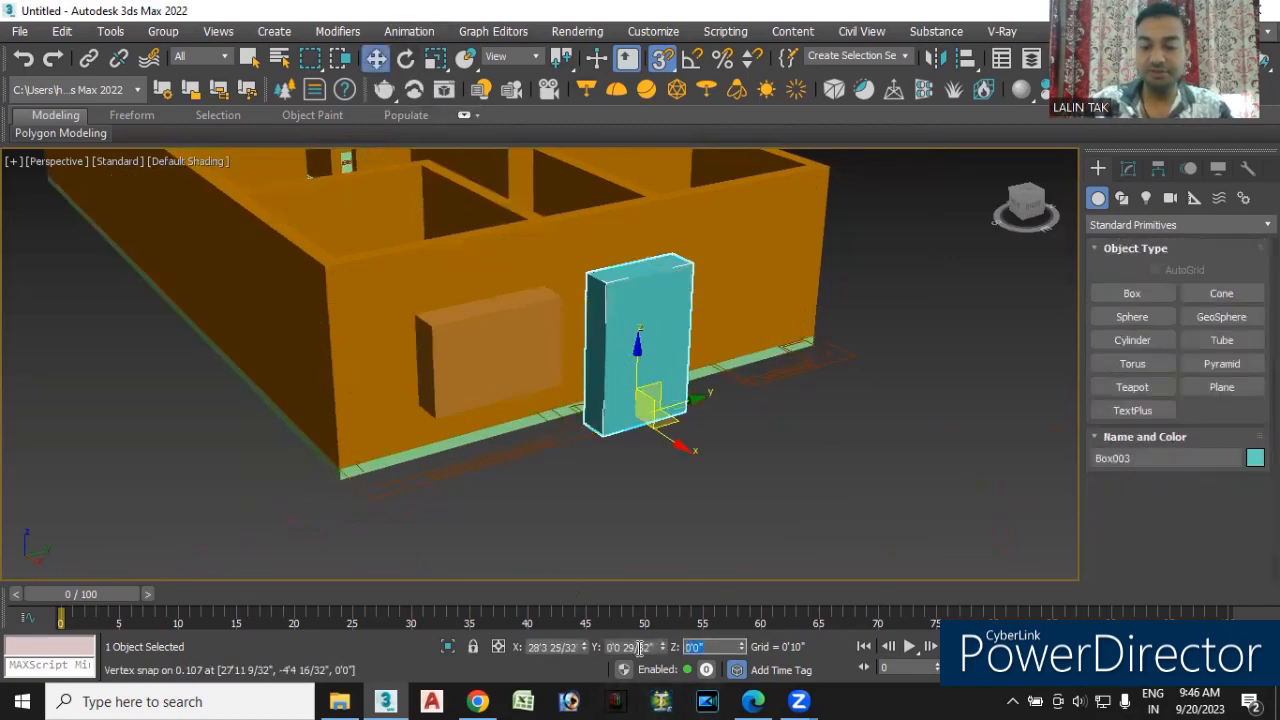
pyautogui.write('-1')
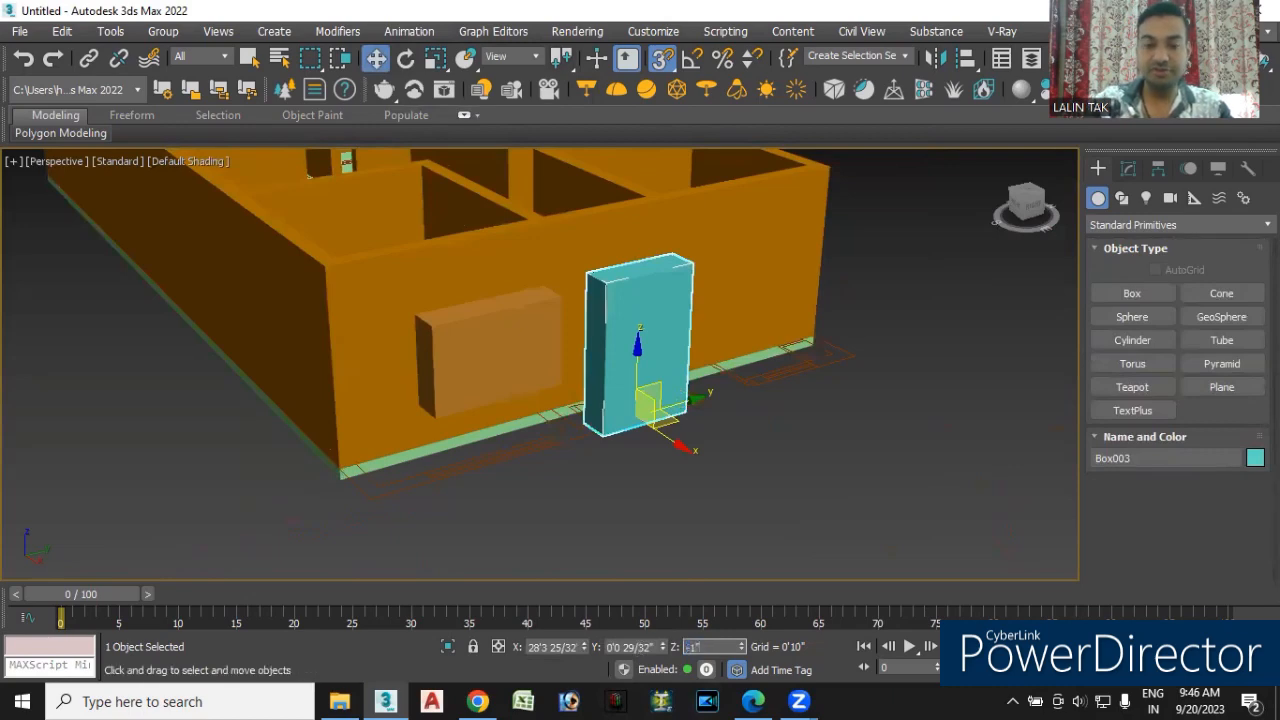
pyautogui.press('Return')
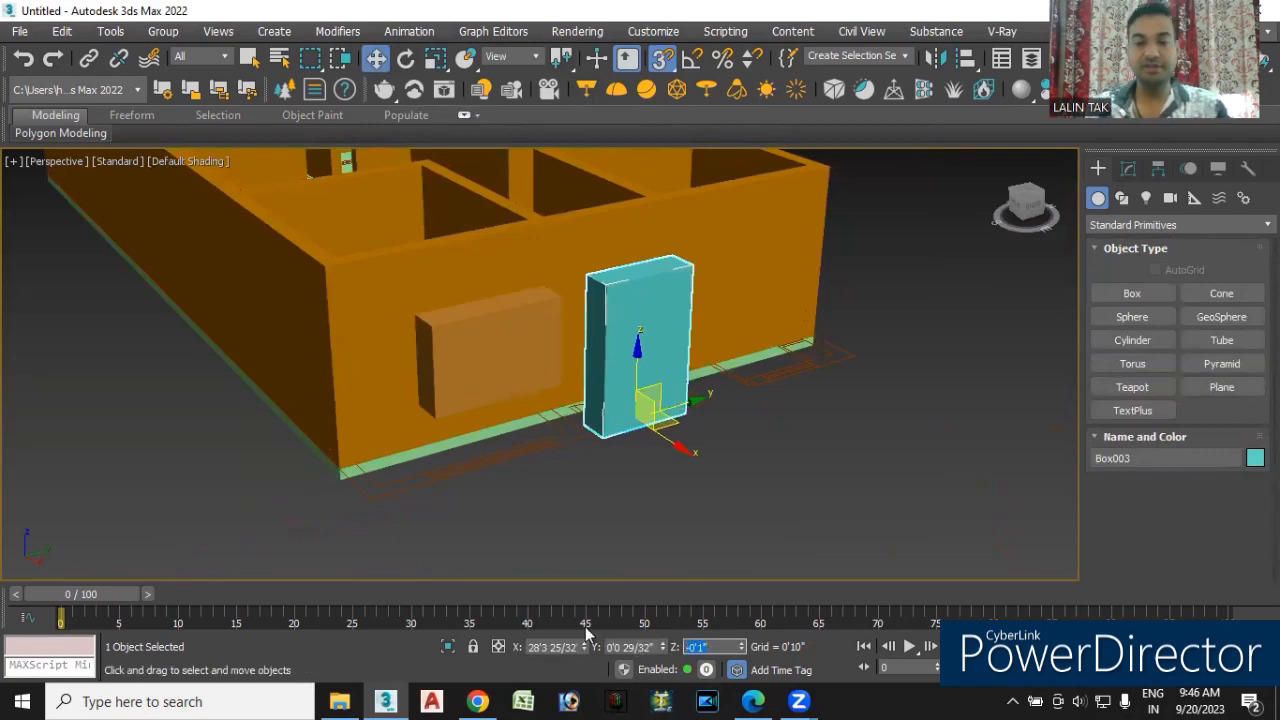
pyautogui.write('-')
pyautogui.click(827, 482)
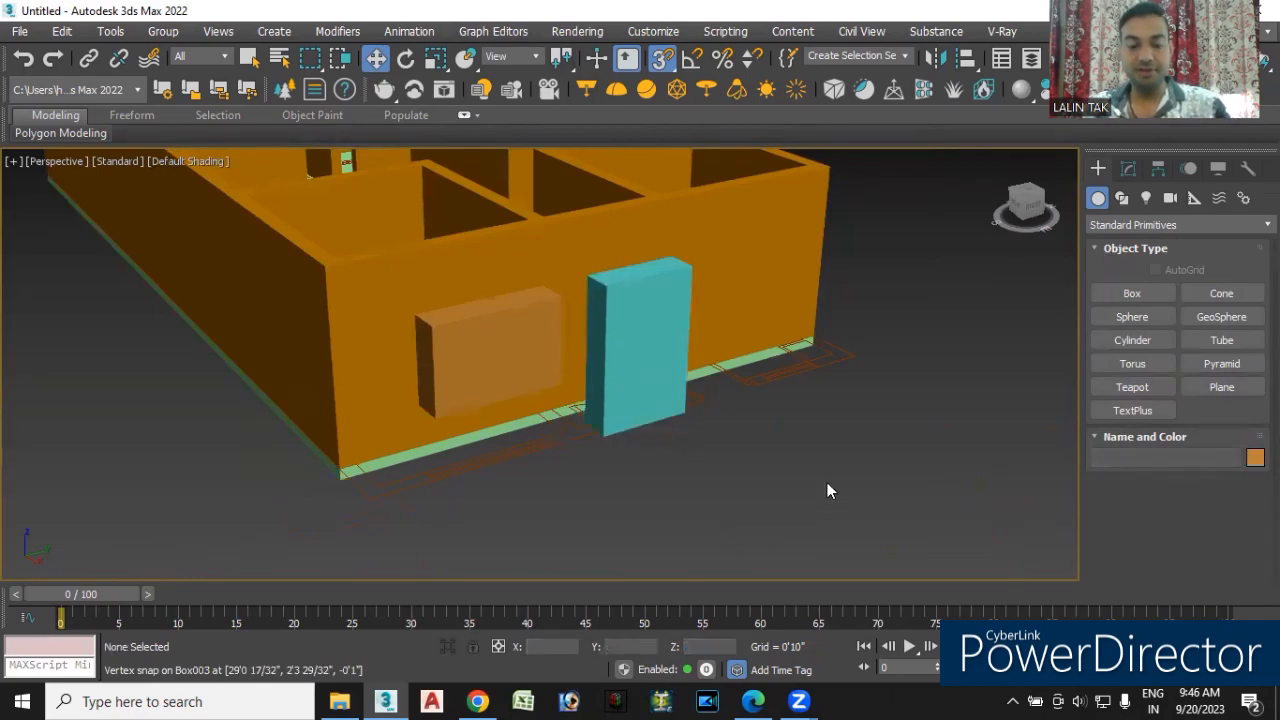
# - With snapping off in the top view, move the door box and the window box along X so they straddle the front wall
pyautogui.press('t')
pyautogui.scroll(4, 861, 484)
pyautogui.moveTo(944, 472); pyautogui.dragTo(879, 410, button='middle')
pyautogui.click(791, 270)
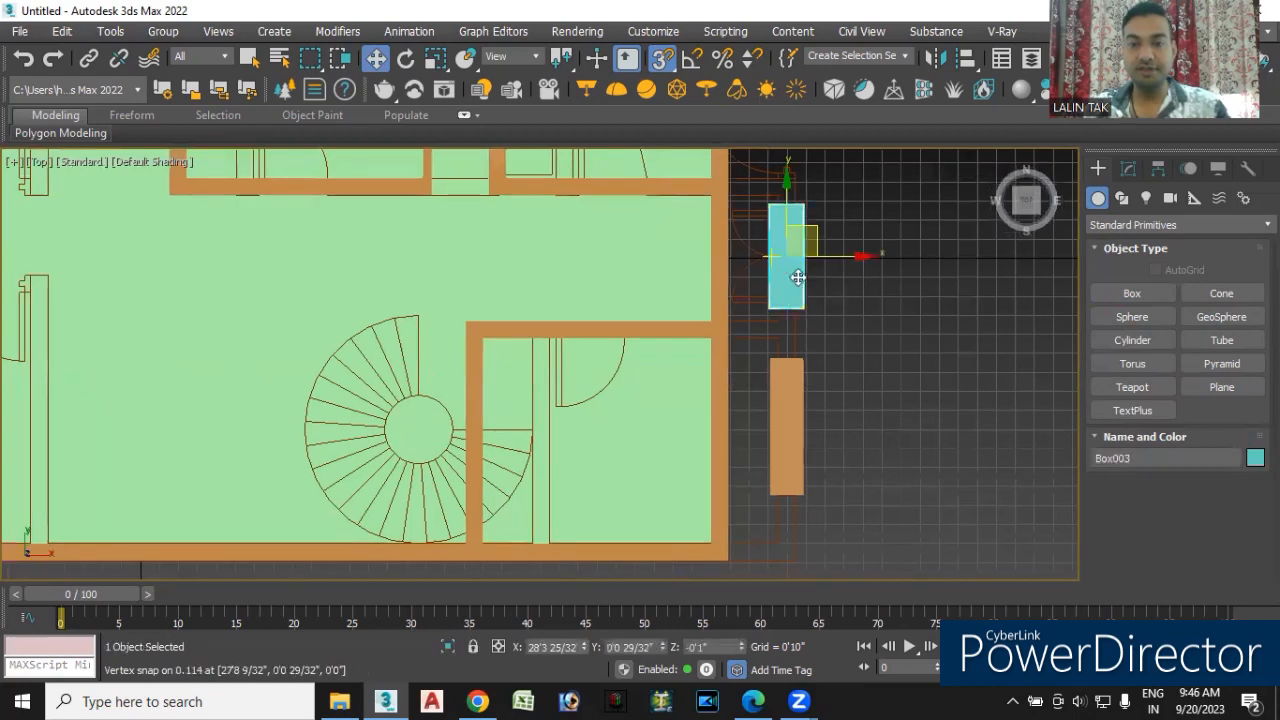
pyautogui.click(662, 58)
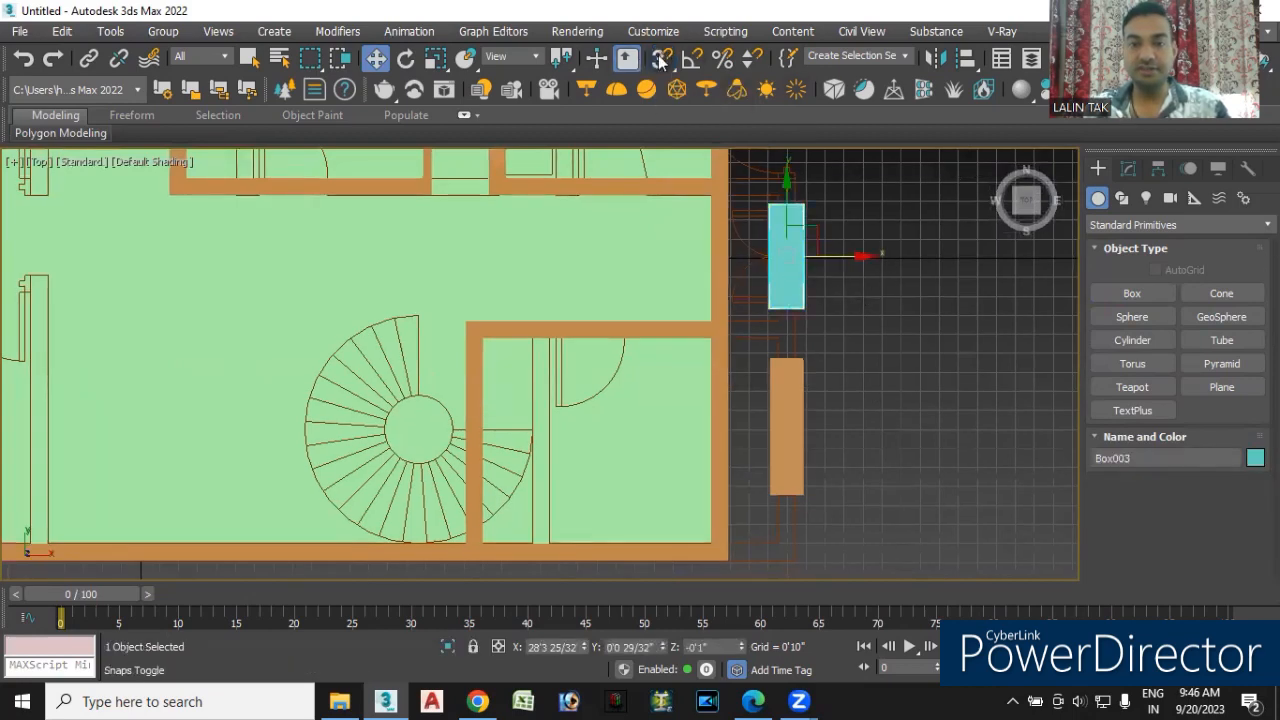
pyautogui.moveTo(863, 257); pyautogui.dragTo(796, 263)
pyautogui.click(786, 429)
pyautogui.moveTo(847, 427); pyautogui.dragTo(778, 432)
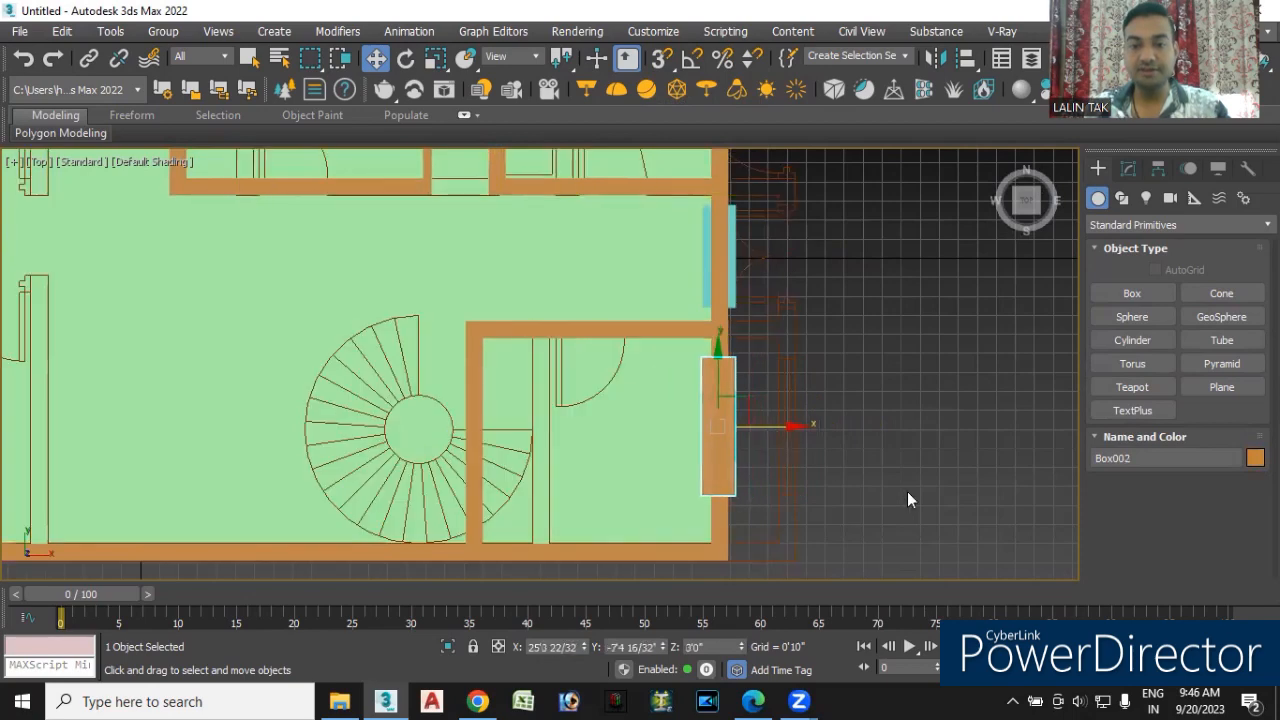
# - Examine the window box's alignment with the wall and the plan's window outline in the top and perspective views
pyautogui.scroll(5, 788, 366)
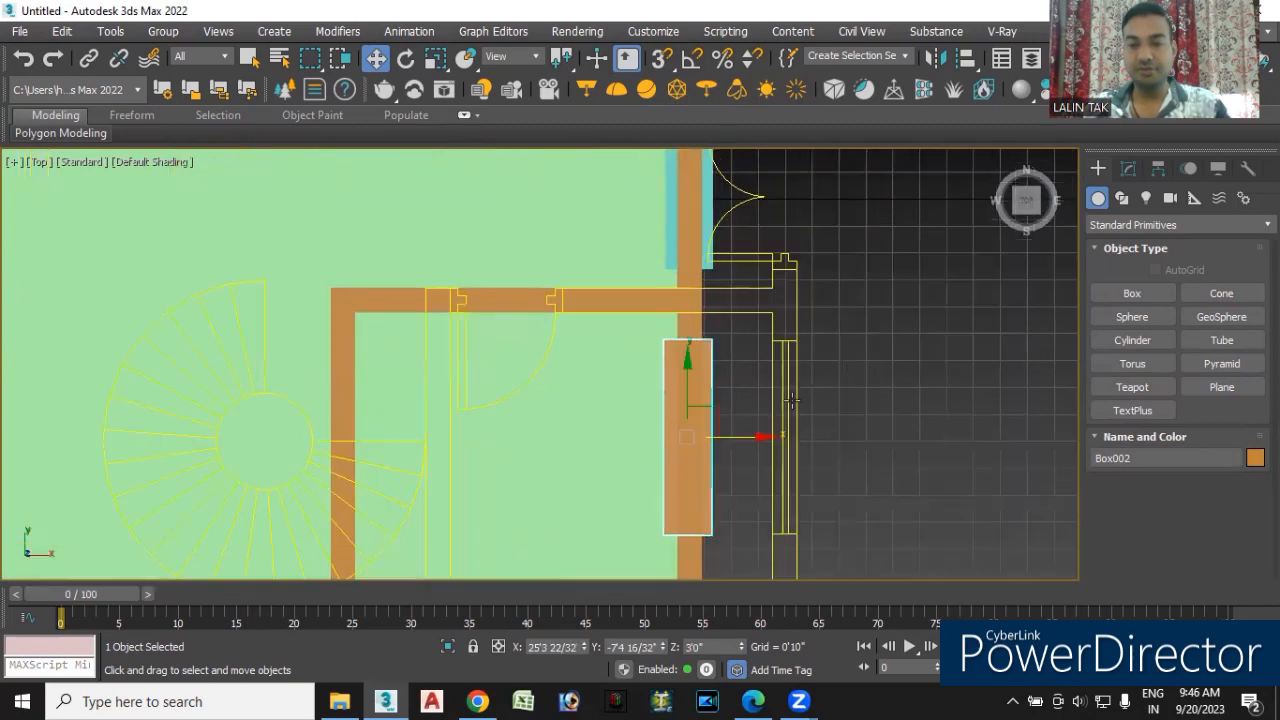
pyautogui.scroll(-3, 858, 431)
pyautogui.moveTo(858, 431); pyautogui.dragTo(810, 375, button='middle')
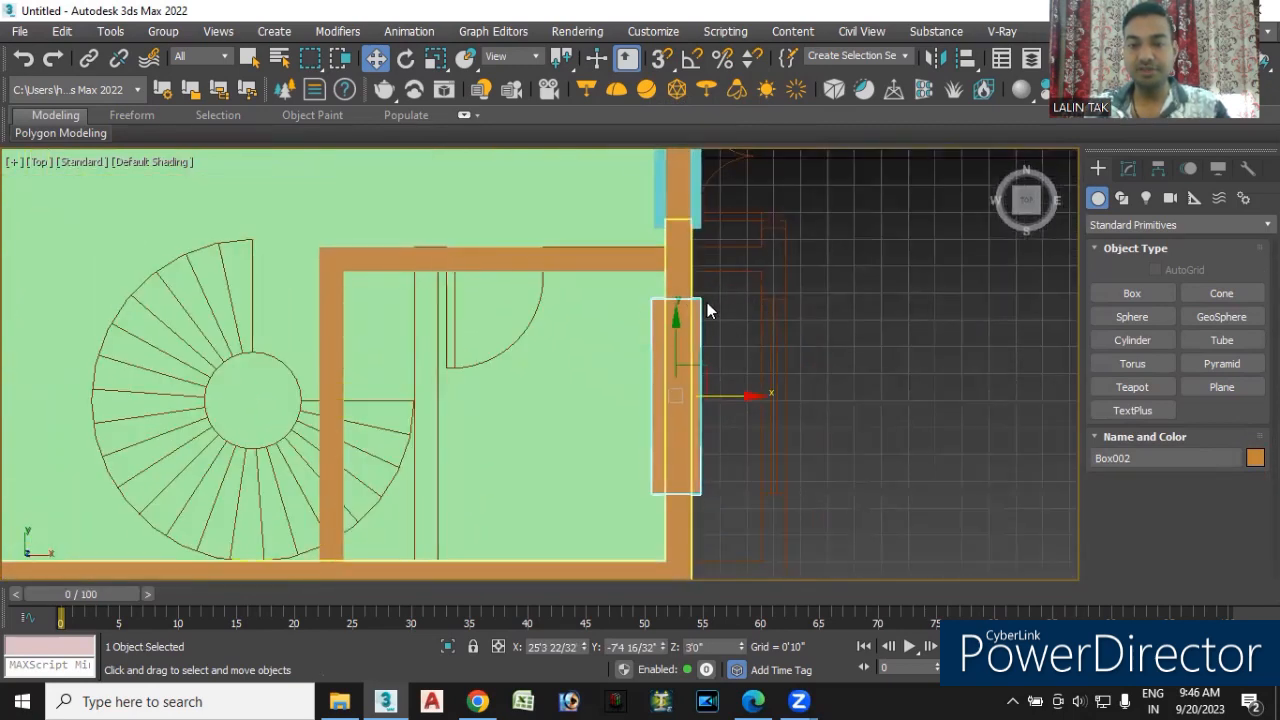
pyautogui.scroll(2, 760, 310)
pyautogui.moveTo(789, 492); pyautogui.dragTo(774, 368, button='middle')
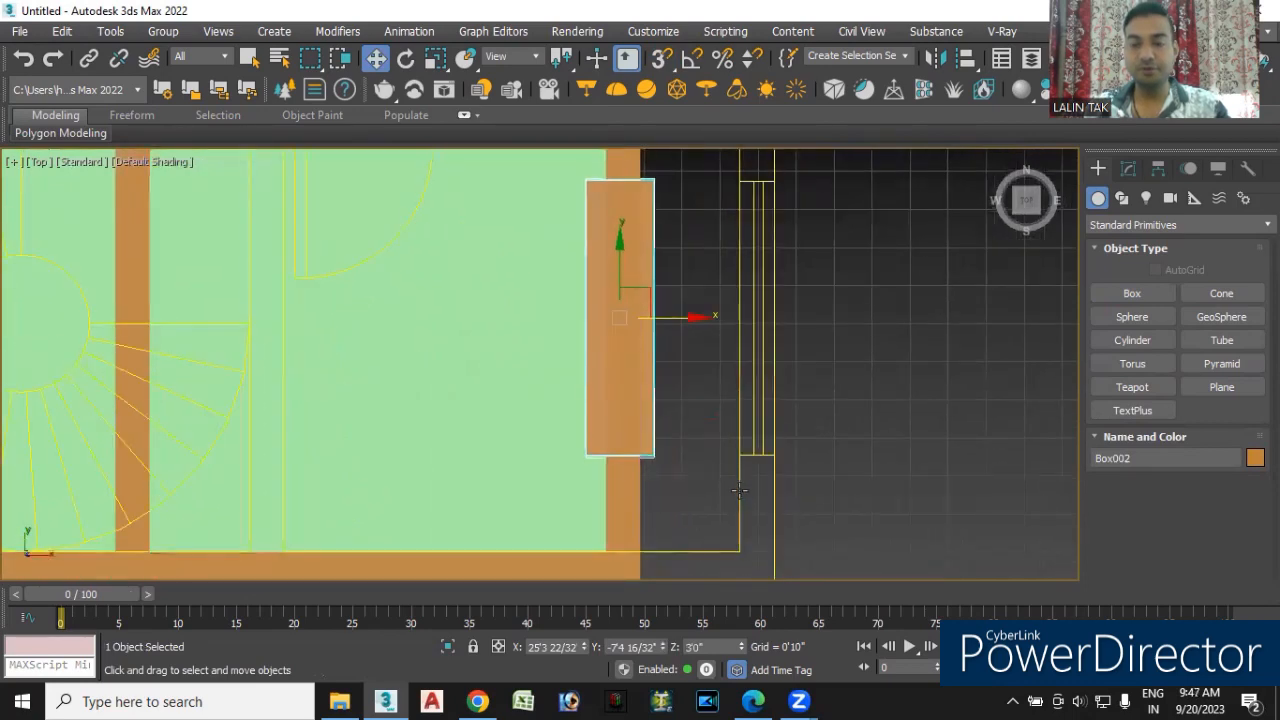
pyautogui.scroll(-2, 735, 518)
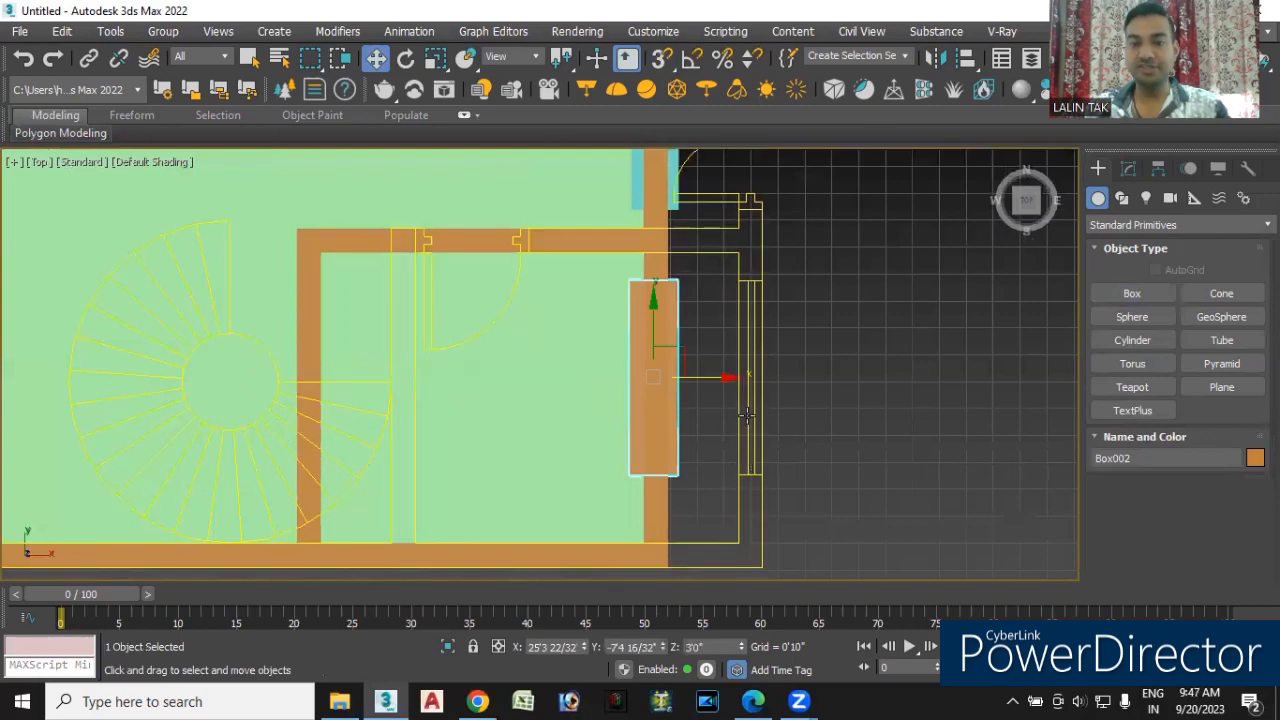
pyautogui.scroll(2, 745, 415)
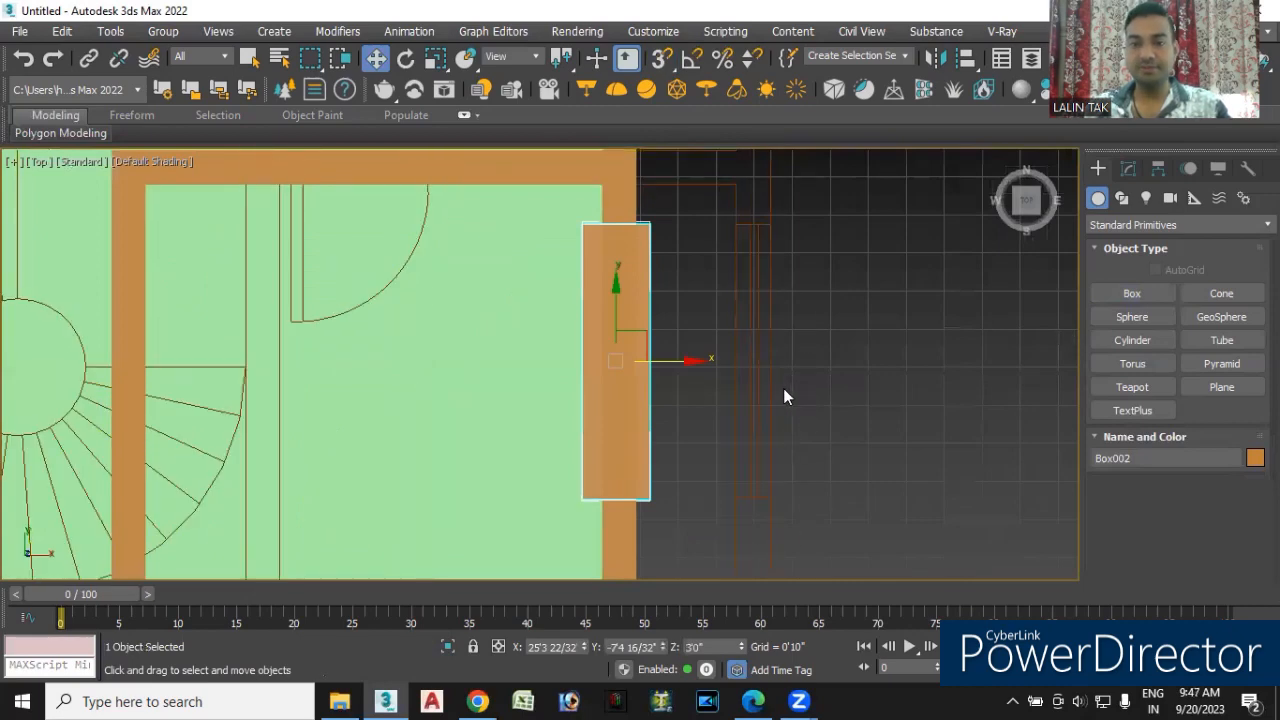
pyautogui.scroll(-3, 783, 397)
pyautogui.press('p')
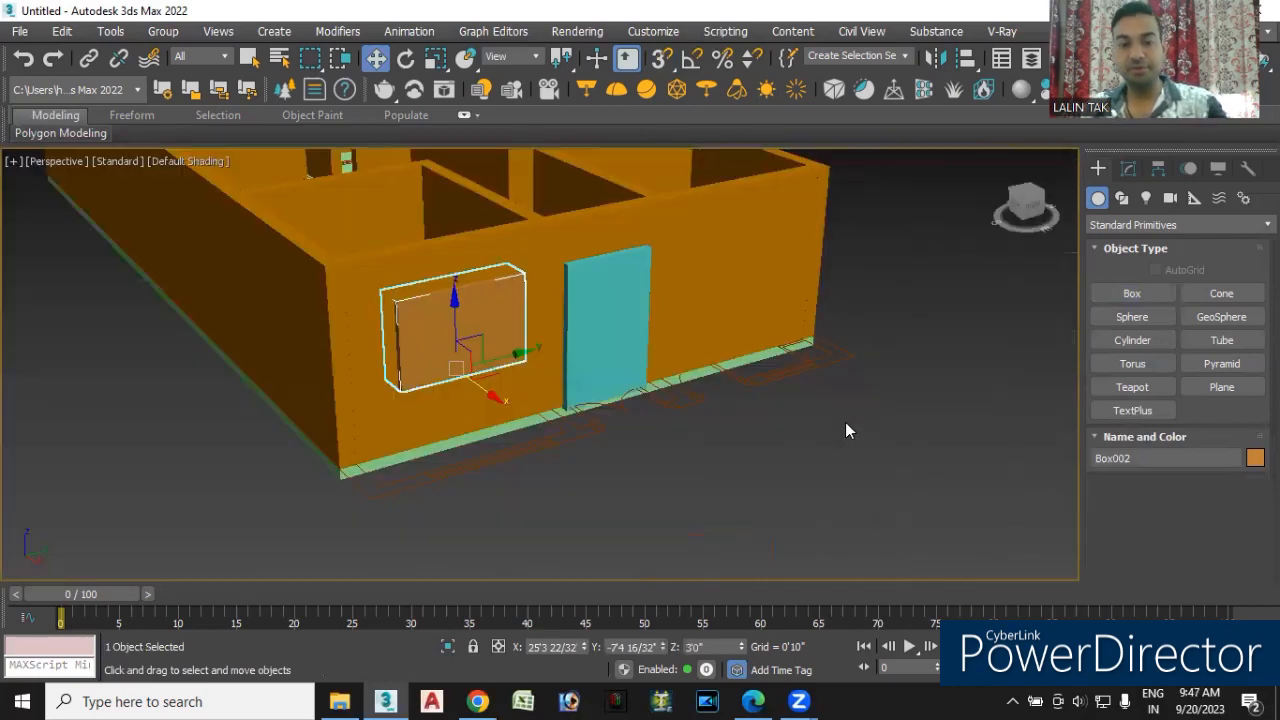
pyautogui.click(660, 475)
pyautogui.scroll(-6, 461, 486)
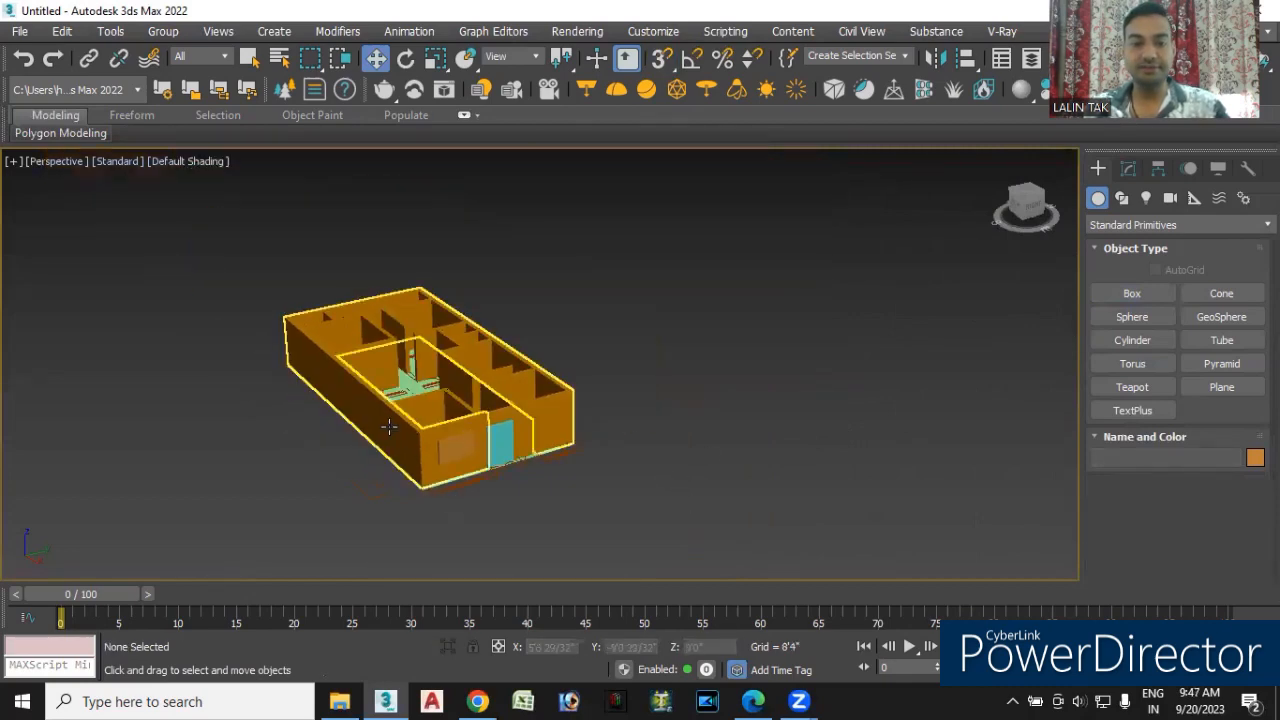
pyautogui.scroll(4, 389, 427)
# - Subtract the window box from the outer wall with a Boolean compound object, then return to Standard Primitives and deselect the wall
pyautogui.click(440, 443)
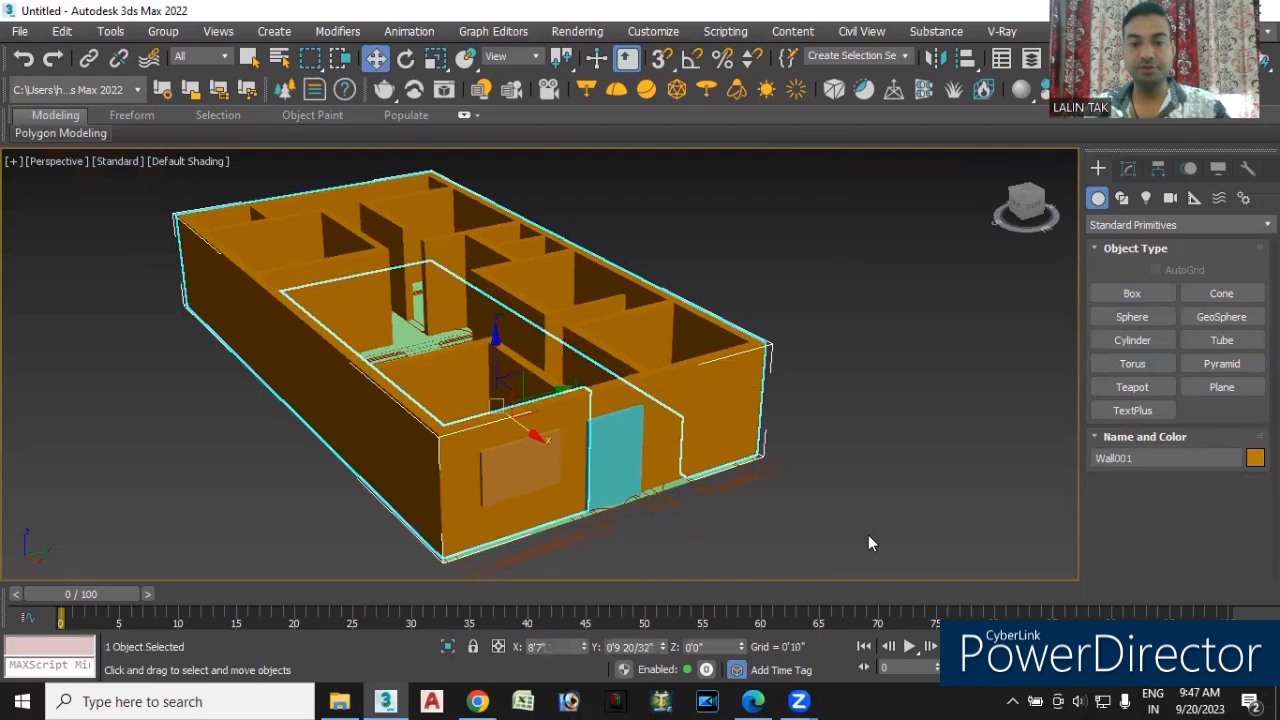
pyautogui.click(1118, 226)
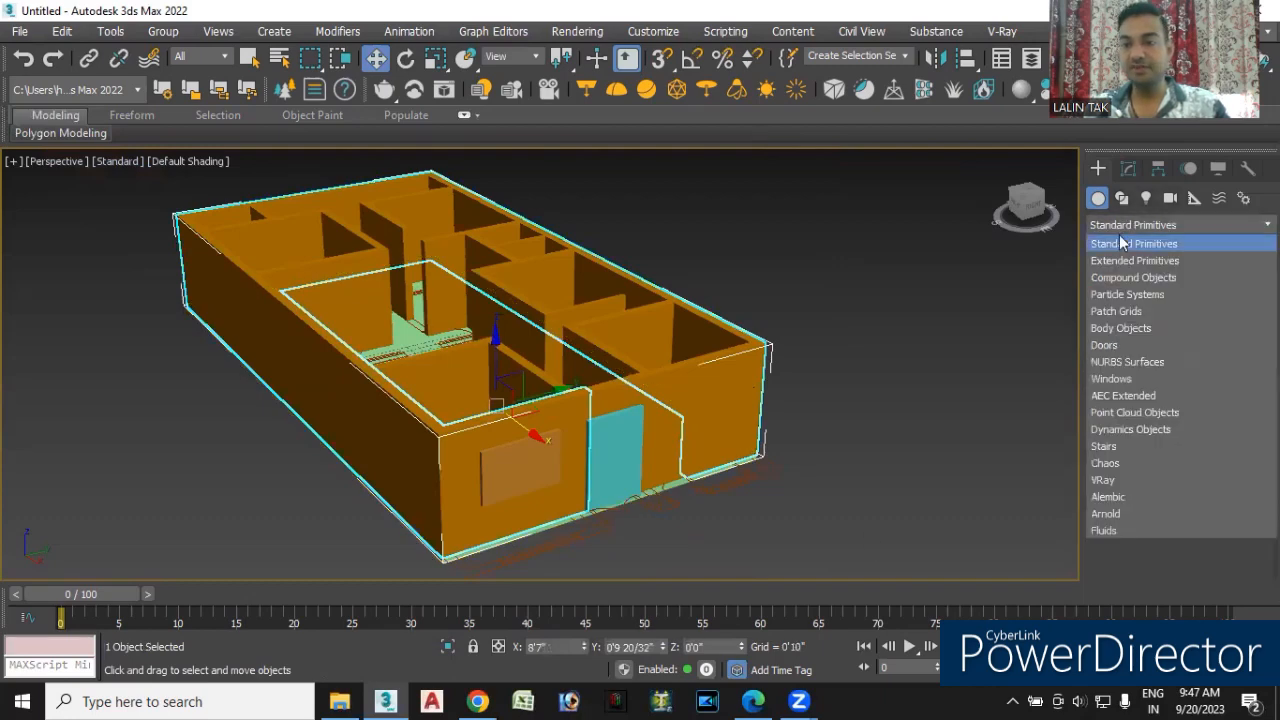
pyautogui.click(1125, 277)
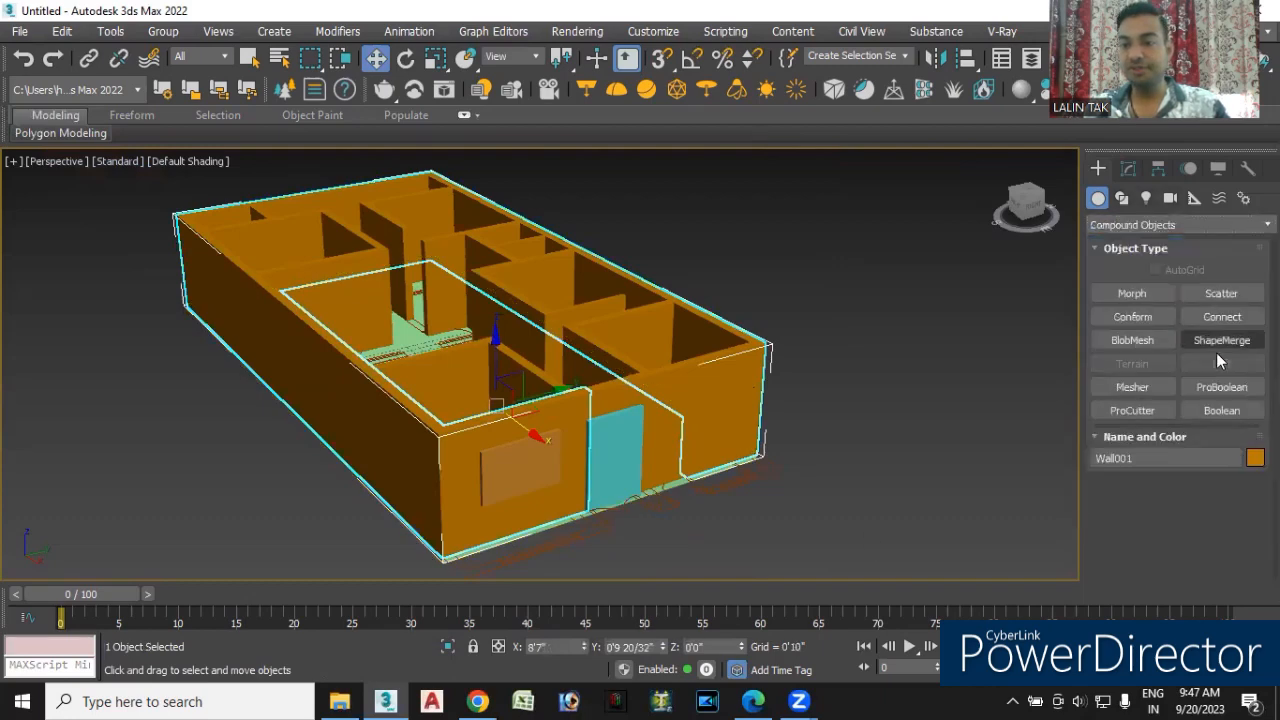
pyautogui.click(1215, 412)
pyautogui.scroll(-5, 1178, 400)
pyautogui.scroll(-3, 1178, 450)
pyautogui.click(1140, 537)
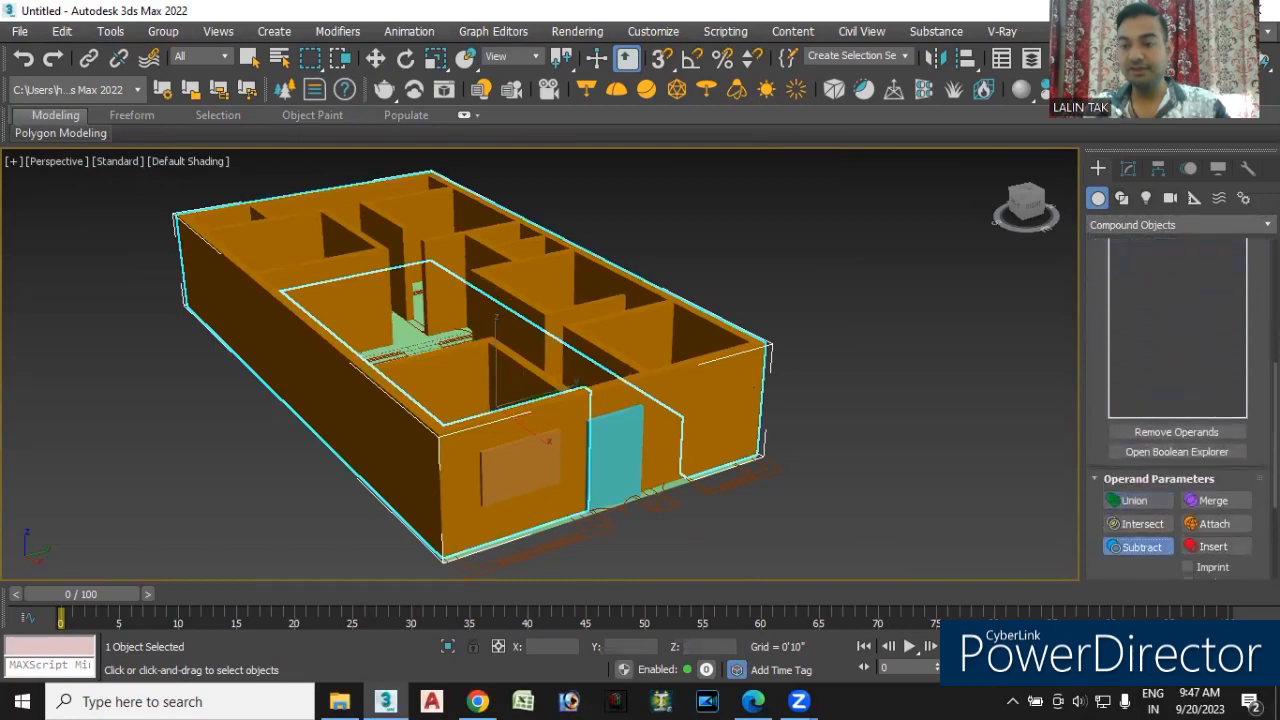
pyautogui.scroll(5, 1178, 400)
pyautogui.click(1170, 400)
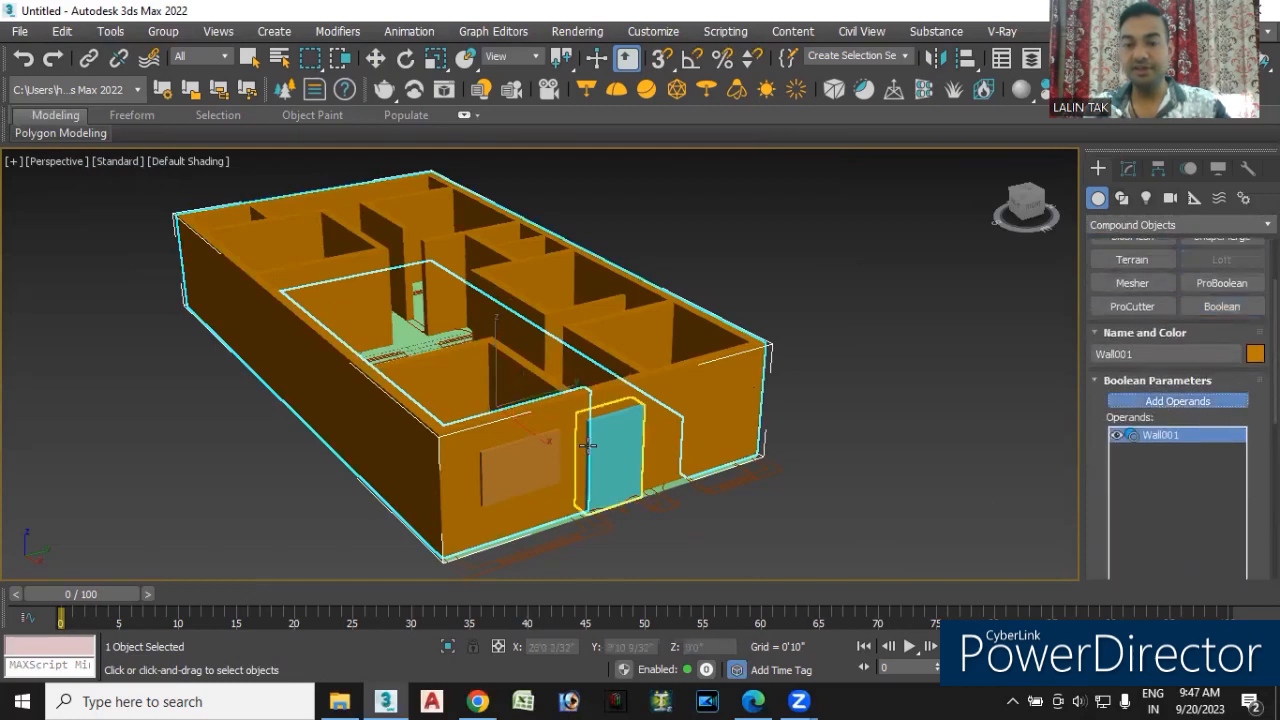
pyautogui.click(520, 461)
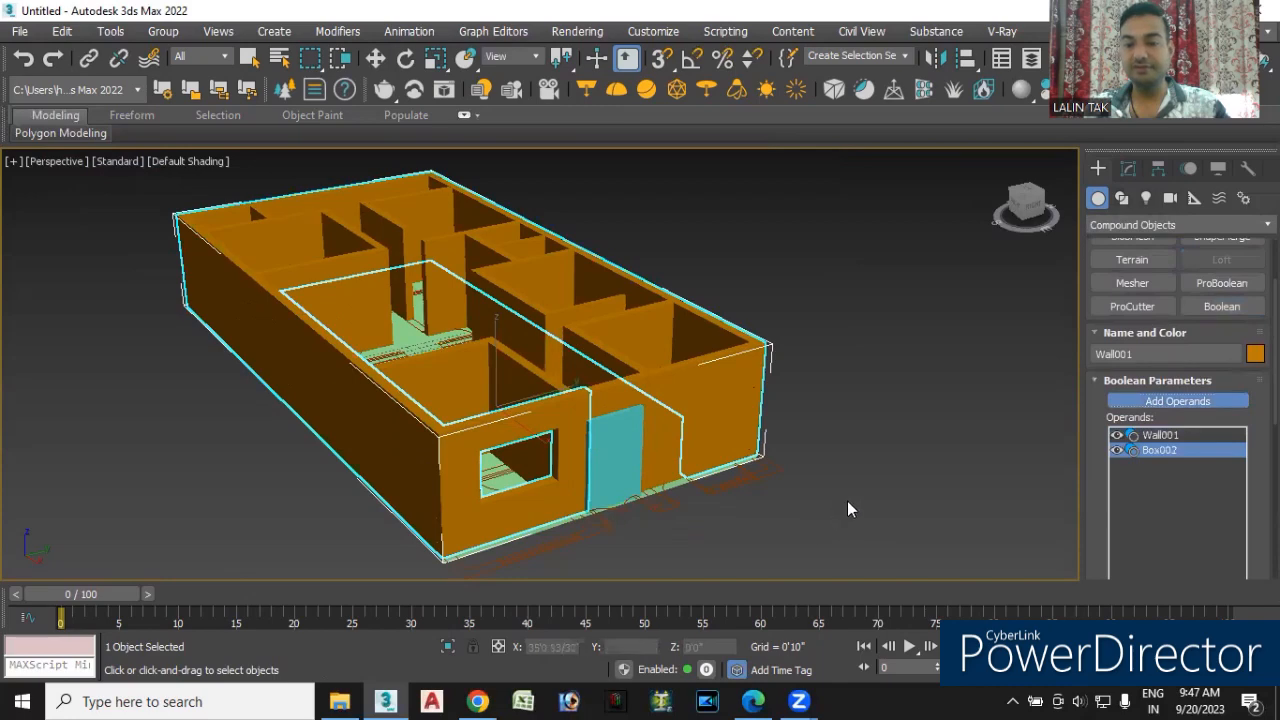
pyautogui.click(1170, 224)
pyautogui.click(1113, 244)
pyautogui.click(780, 443)
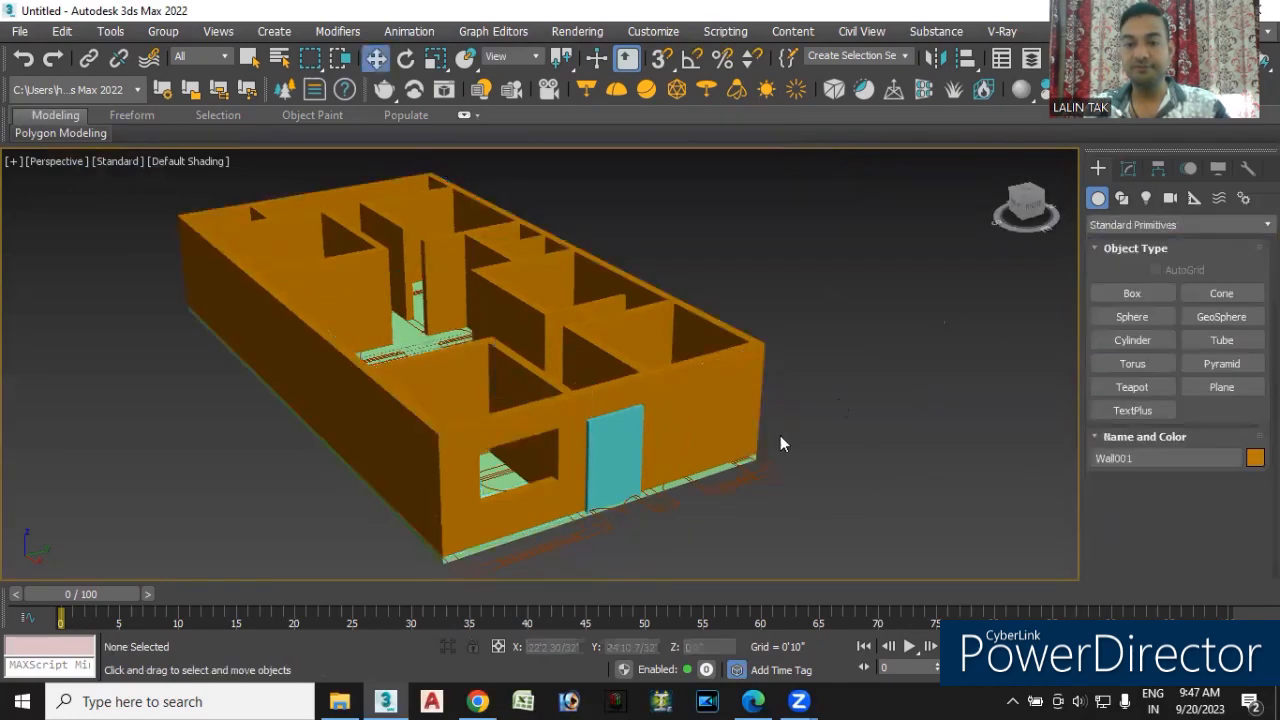
# - Subtract the door box from the front wall segment with a Boolean compound object, then return to Standard Primitives
pyautogui.click(665, 414)
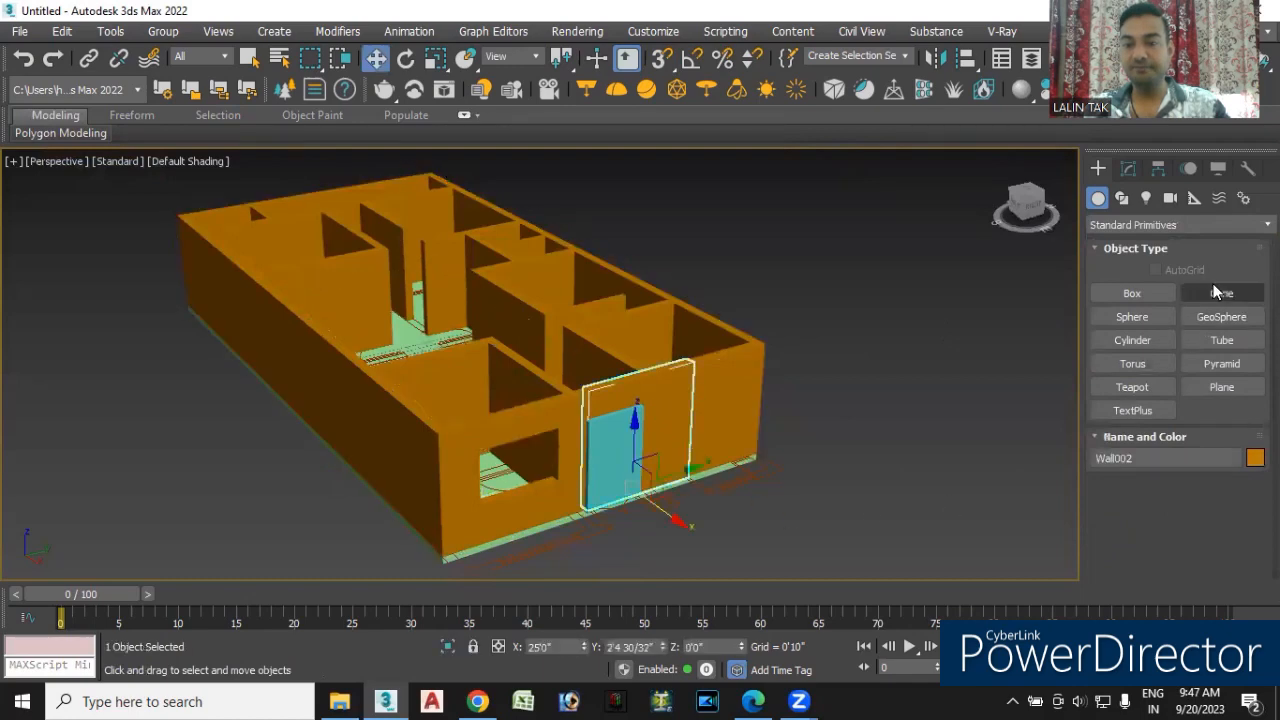
pyautogui.click(1125, 226)
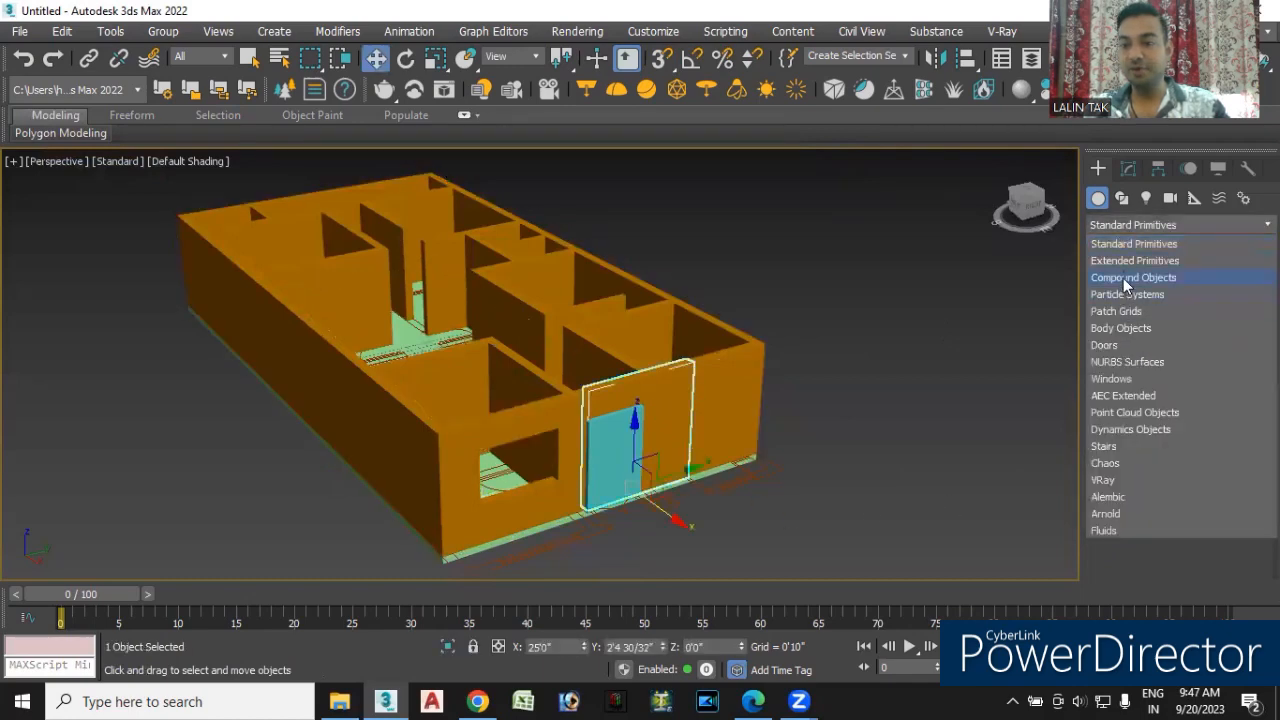
pyautogui.click(1123, 279)
pyautogui.click(1222, 409)
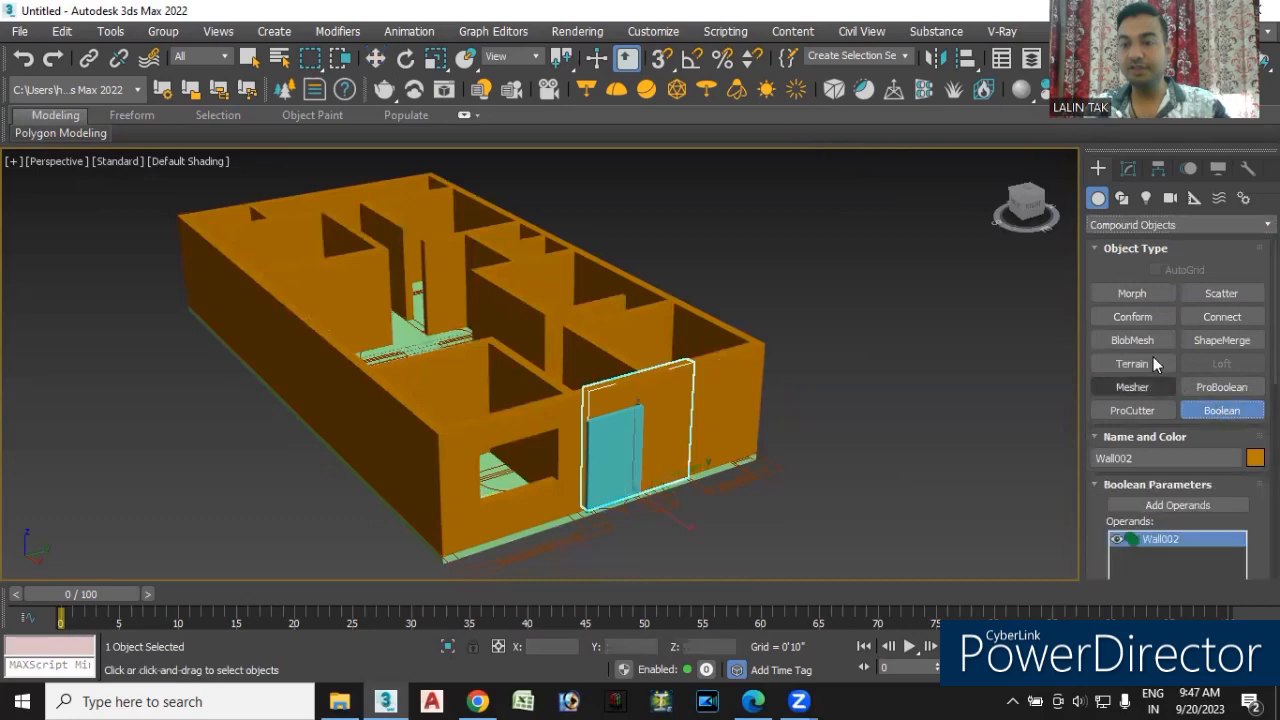
pyautogui.click(1177, 505)
pyautogui.scroll(-5, 1177, 450)
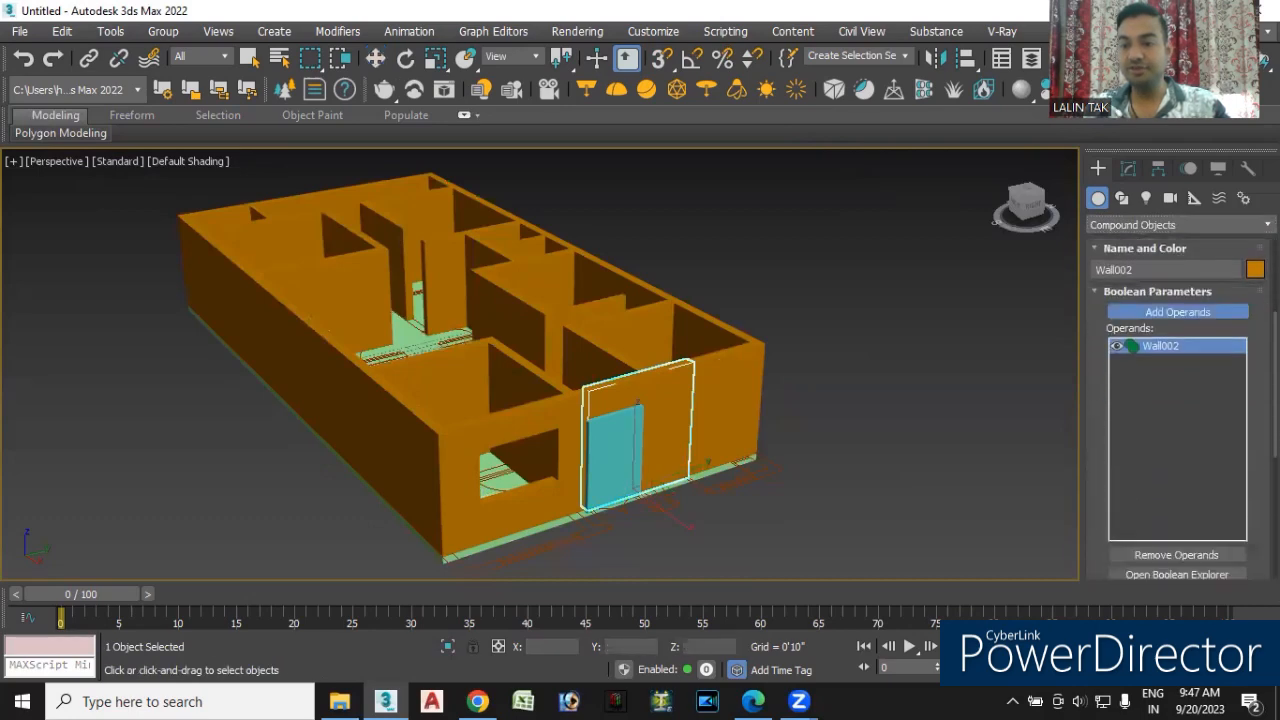
pyautogui.click(1140, 539)
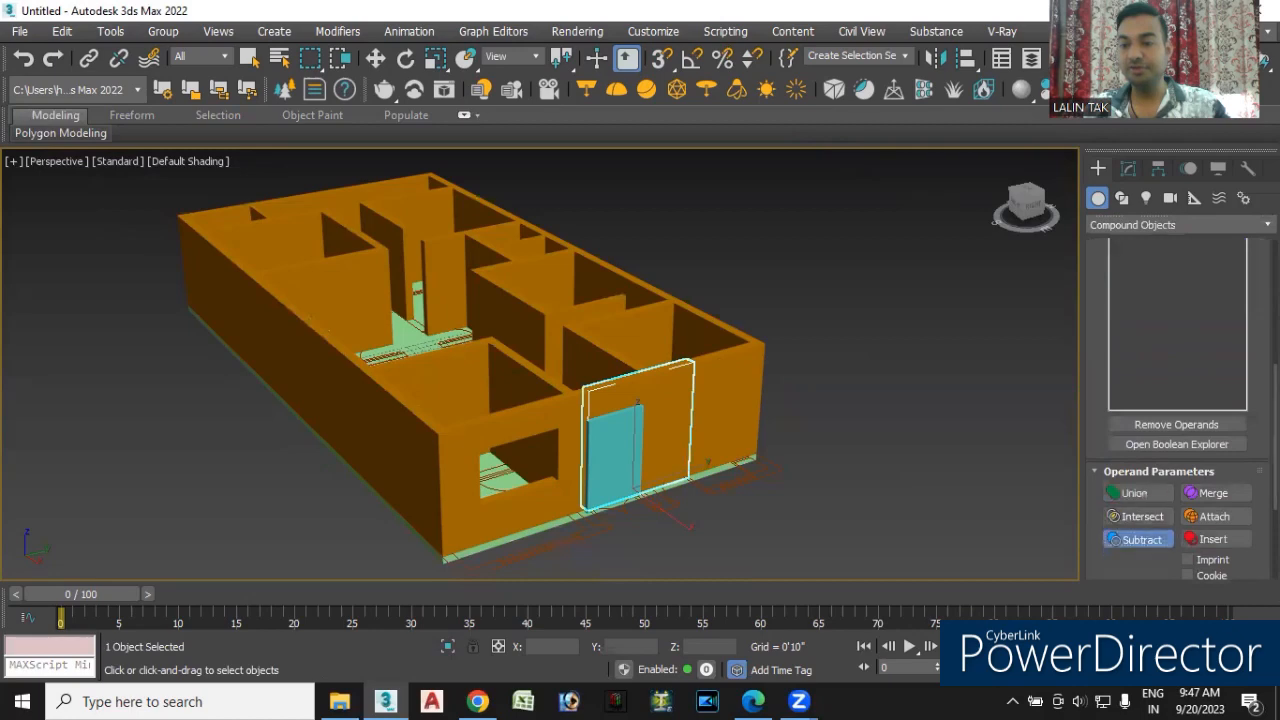
pyautogui.scroll(5, 1177, 450)
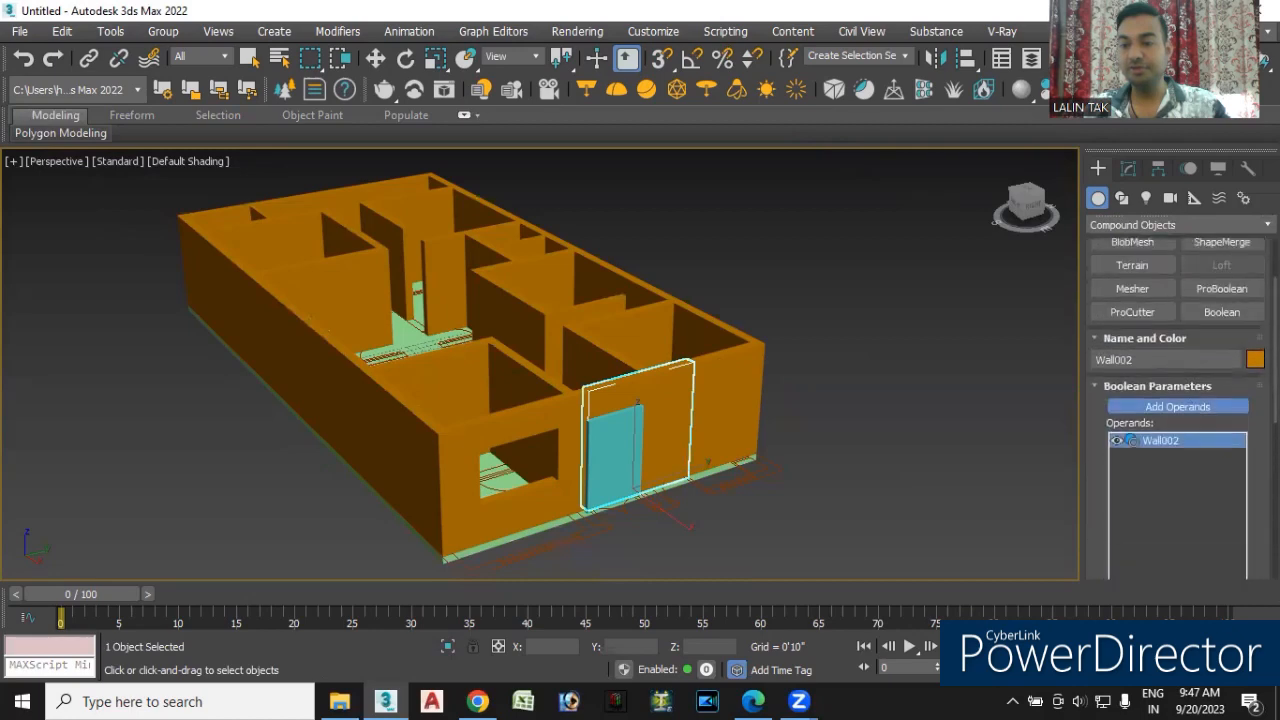
pyautogui.click(603, 446)
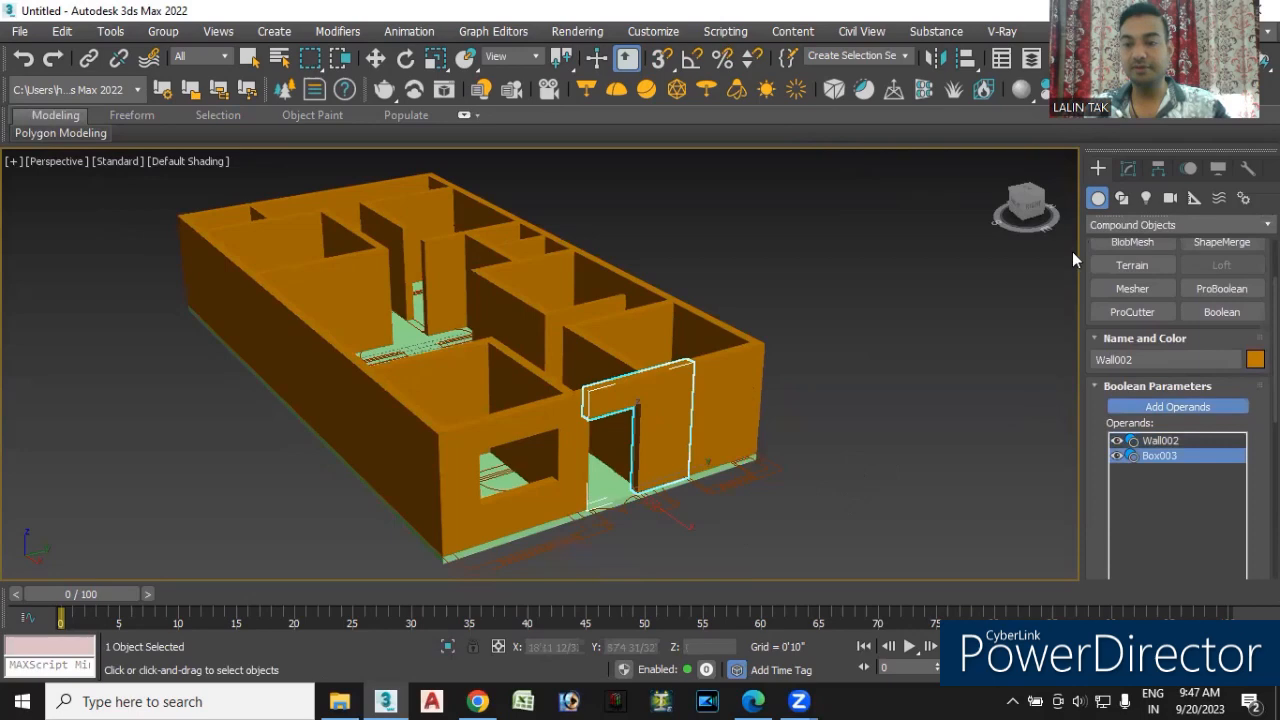
pyautogui.click(1130, 226)
pyautogui.click(980, 320)
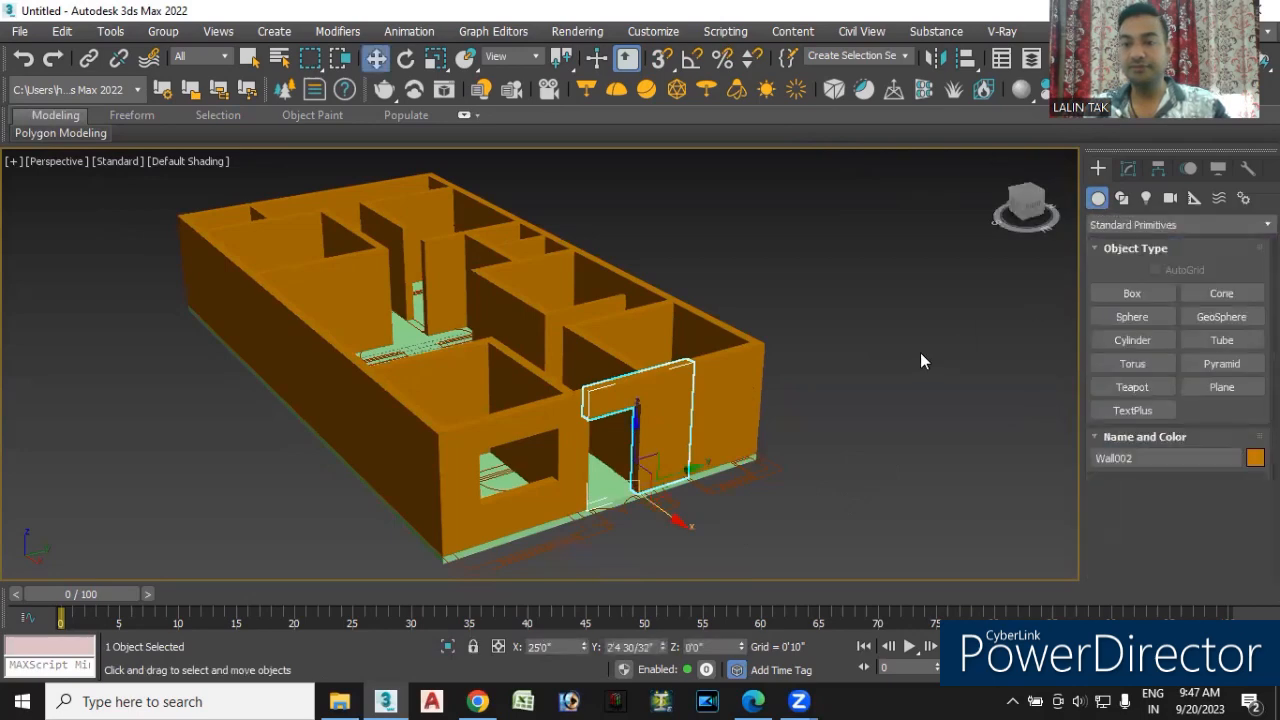
# - Move the floor plan group clear of the house to about Y 41'8" and inspect its staircase and interior doors
pyautogui.keyDown('alt'); pyautogui.moveTo(844, 496); pyautogui.dragTo(771, 509, button='middle'); pyautogui.keyUp('alt')
pyautogui.scroll(3, 713, 510)
pyautogui.scroll(-4, 713, 510)
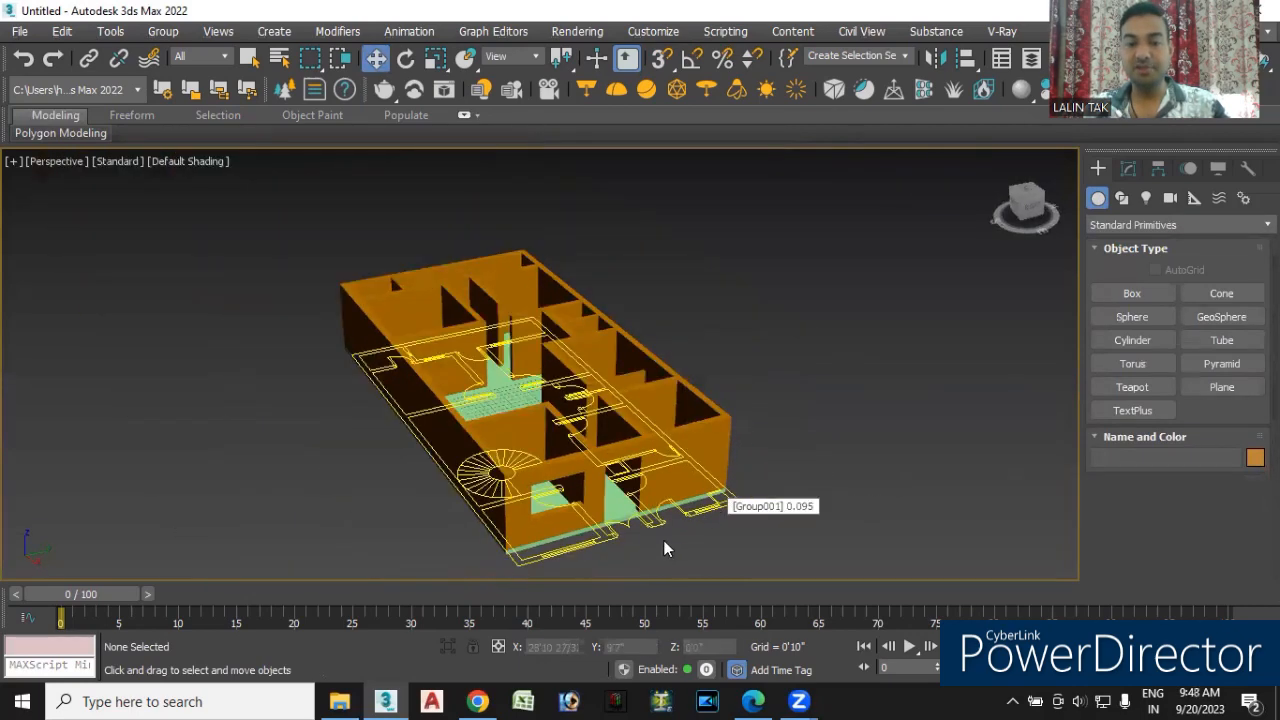
pyautogui.click(706, 510)
pyautogui.moveTo(600, 410); pyautogui.dragTo(886, 352)
pyautogui.moveTo(904, 527)
pyautogui.keyDown('alt'); pyautogui.mouseDown(button='middle')
pyautogui.moveTo(844, 546)
pyautogui.moveTo(790, 480)
pyautogui.mouseUp(button='middle'); pyautogui.keyUp('alt')
pyautogui.scroll(3, 785, 444)
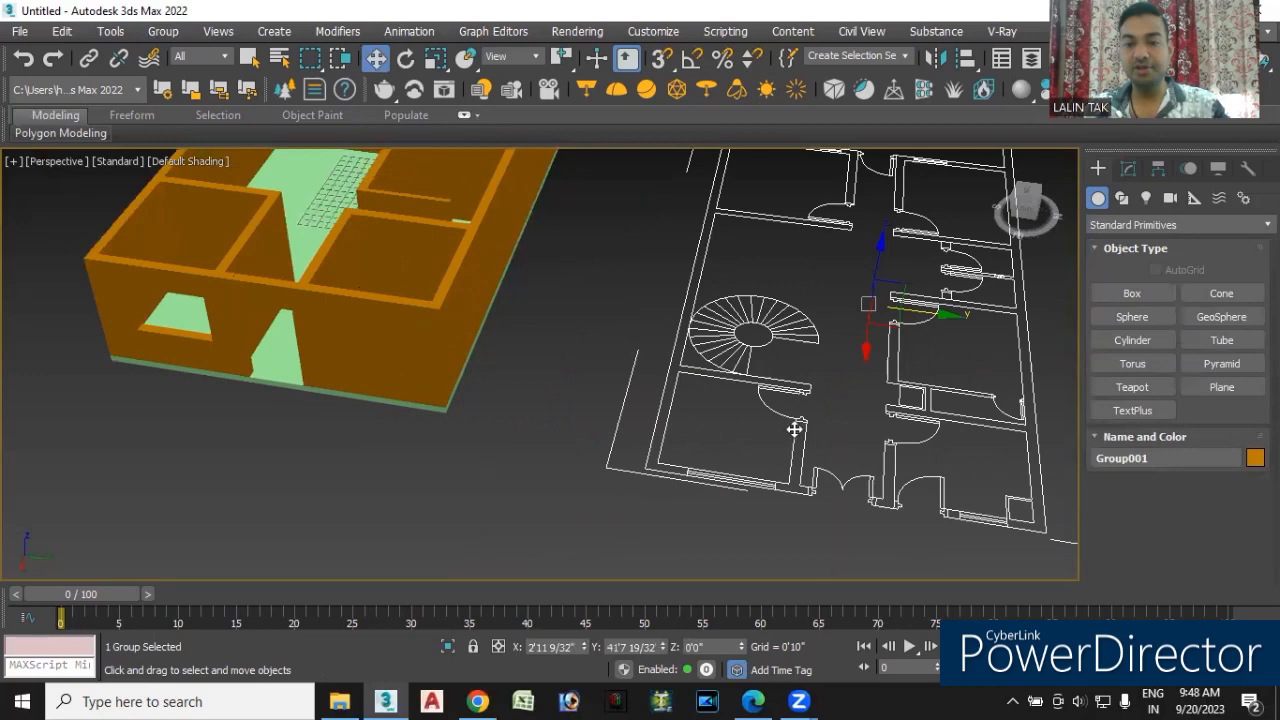
pyautogui.scroll(3, 709, 459)
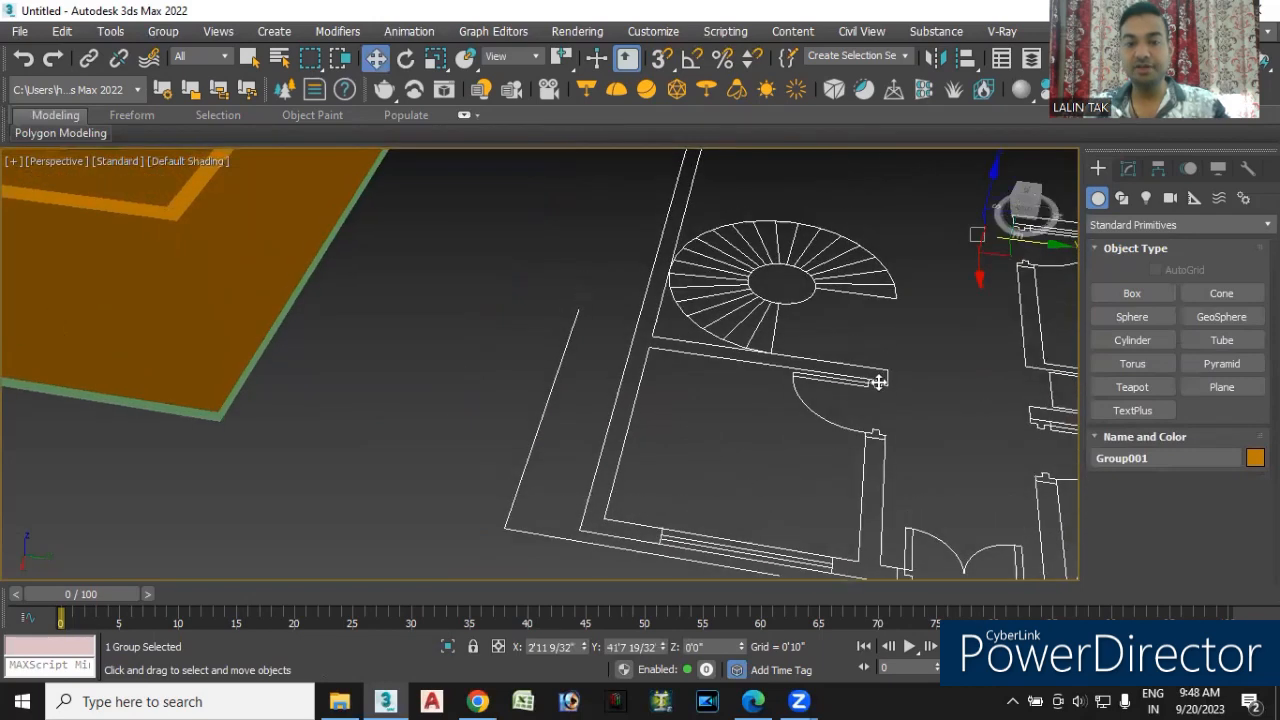
pyautogui.scroll(-5, 857, 374)
pyautogui.scroll(-2, 848, 380)
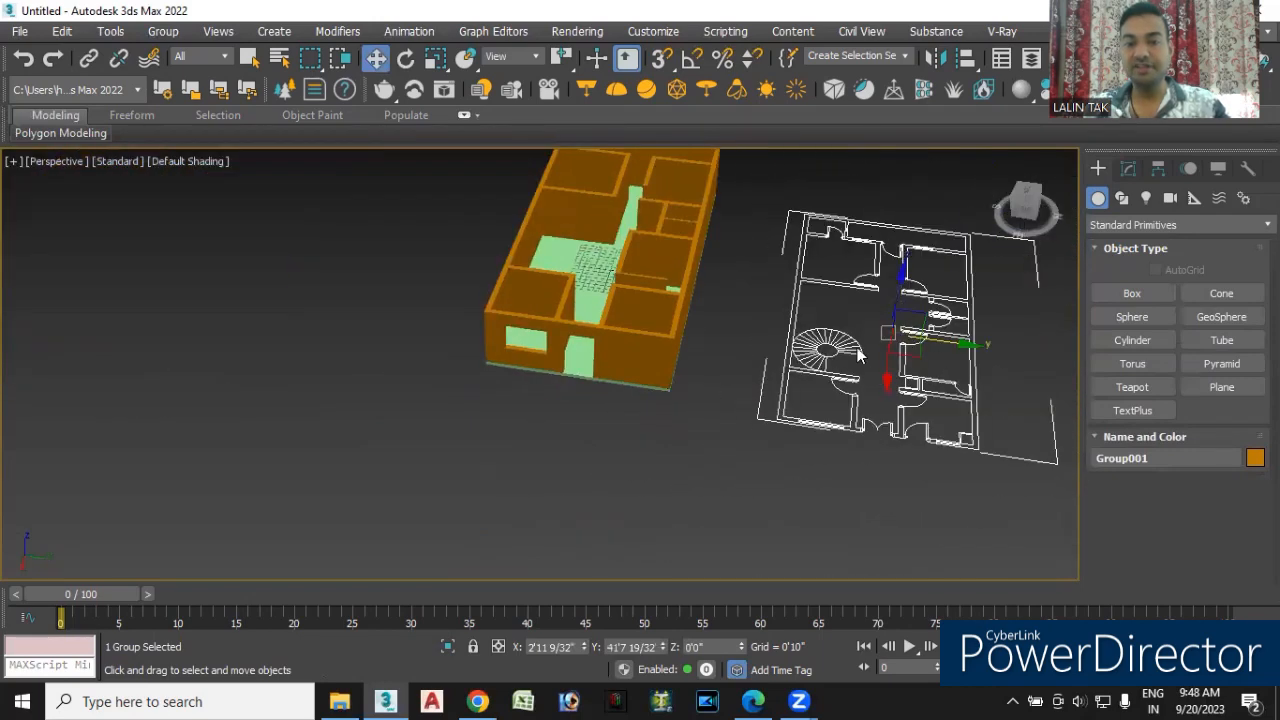
# - Move the floor plan group back along Y beneath the house, to about Y 2'1"
pyautogui.moveTo(966, 345); pyautogui.dragTo(711, 318)
pyautogui.keyDown('alt'); pyautogui.moveTo(911, 488); pyautogui.dragTo(595, 387, button='middle'); pyautogui.keyUp('alt')
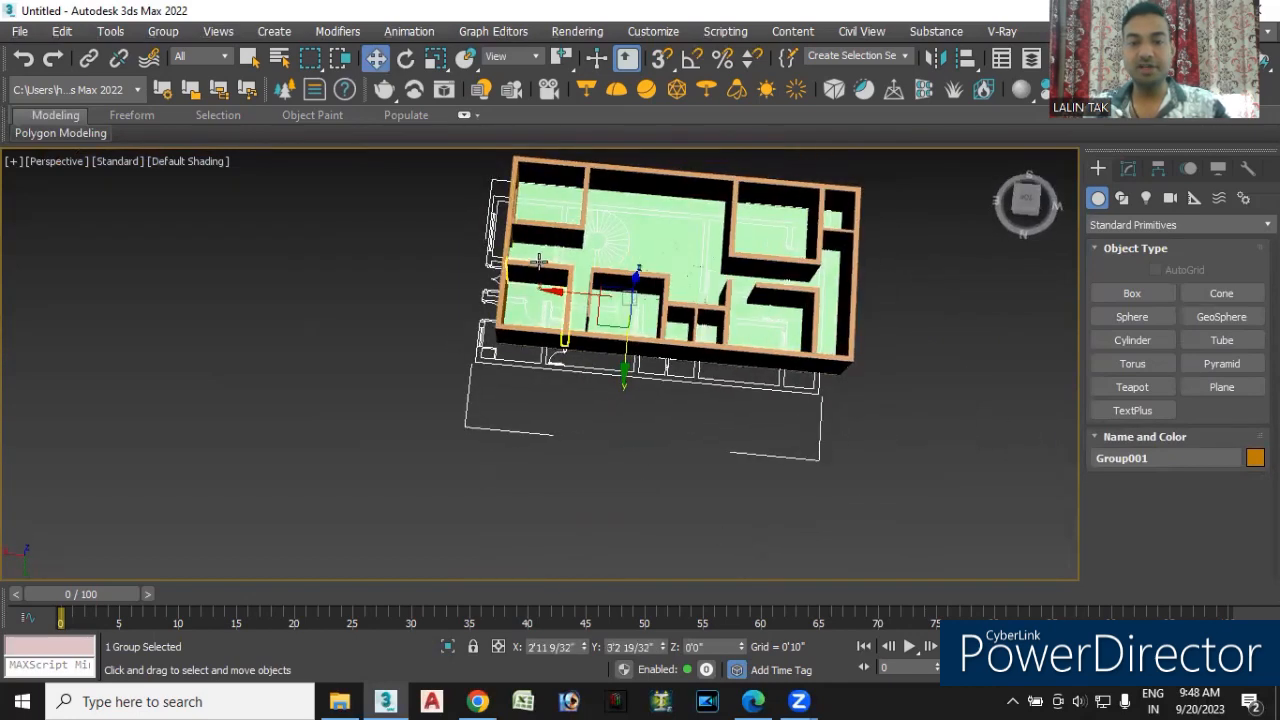
pyautogui.scroll(5, 540, 285)
pyautogui.moveTo(571, 286); pyautogui.dragTo(525, 421, button='middle')
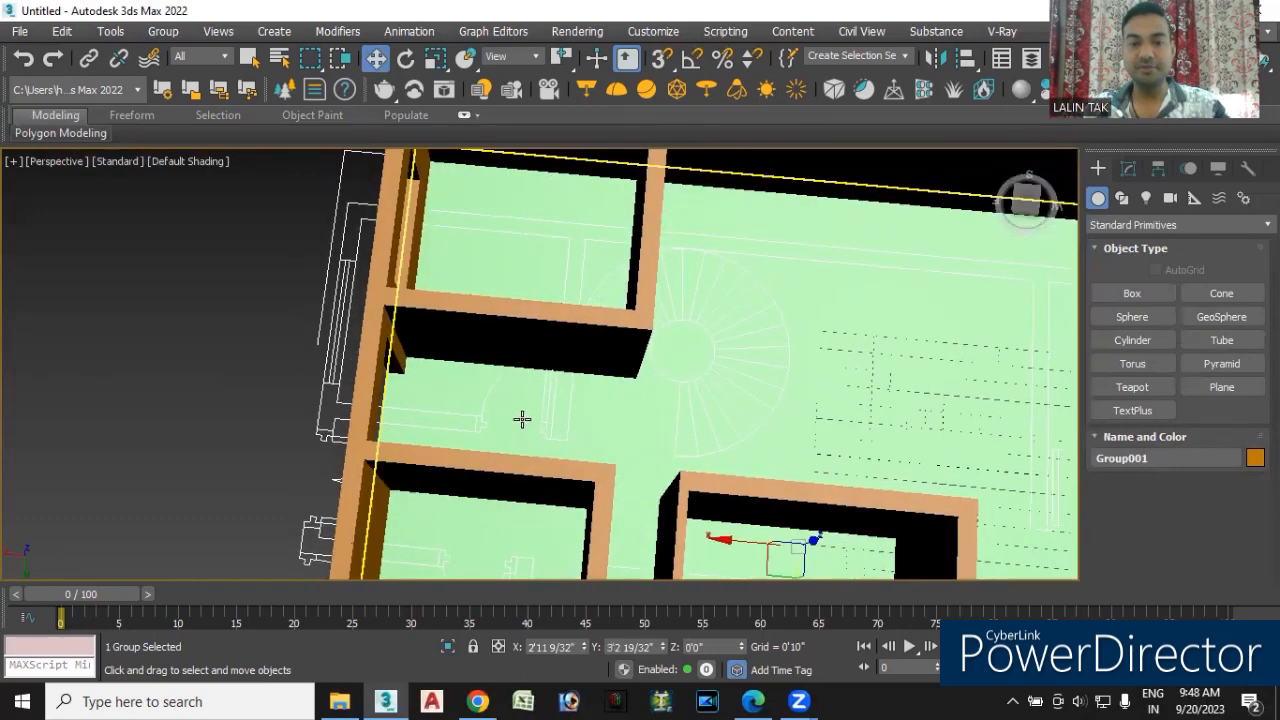
pyautogui.moveTo(608, 236); pyautogui.dragTo(528, 286, button='middle')
pyautogui.scroll(-3, 528, 286)
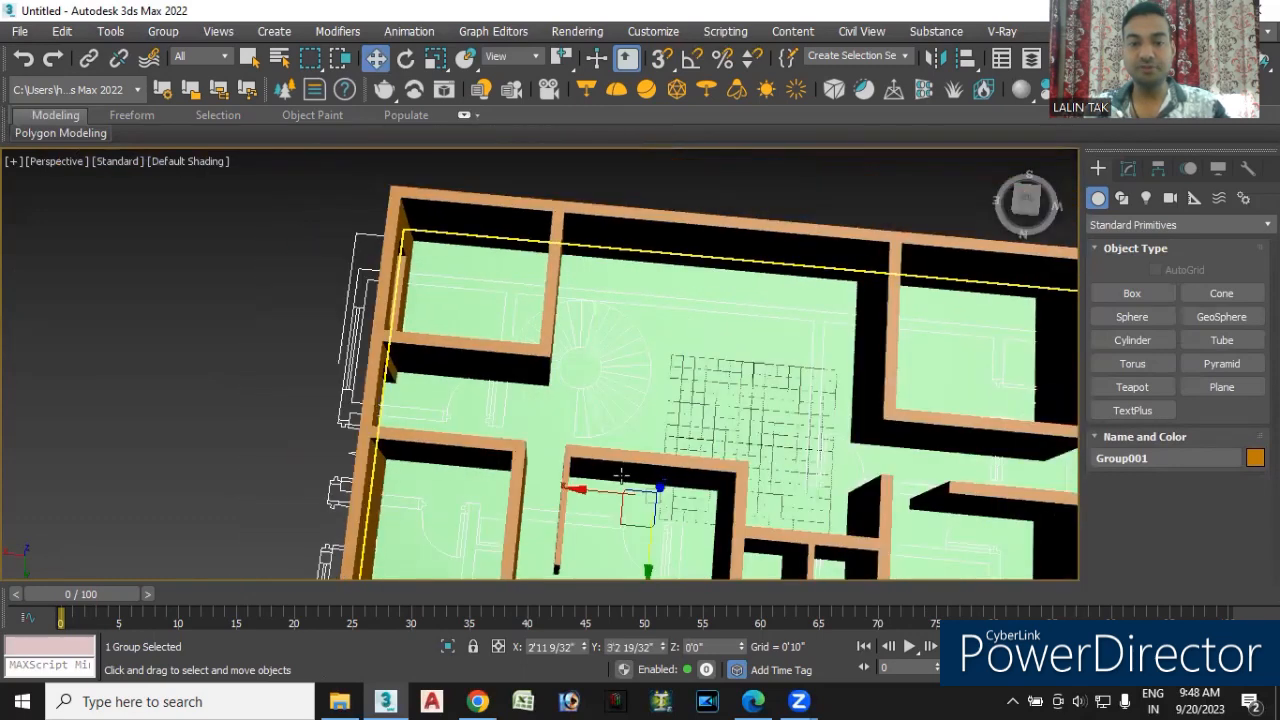
pyautogui.moveTo(648, 571); pyautogui.dragTo(644, 555)
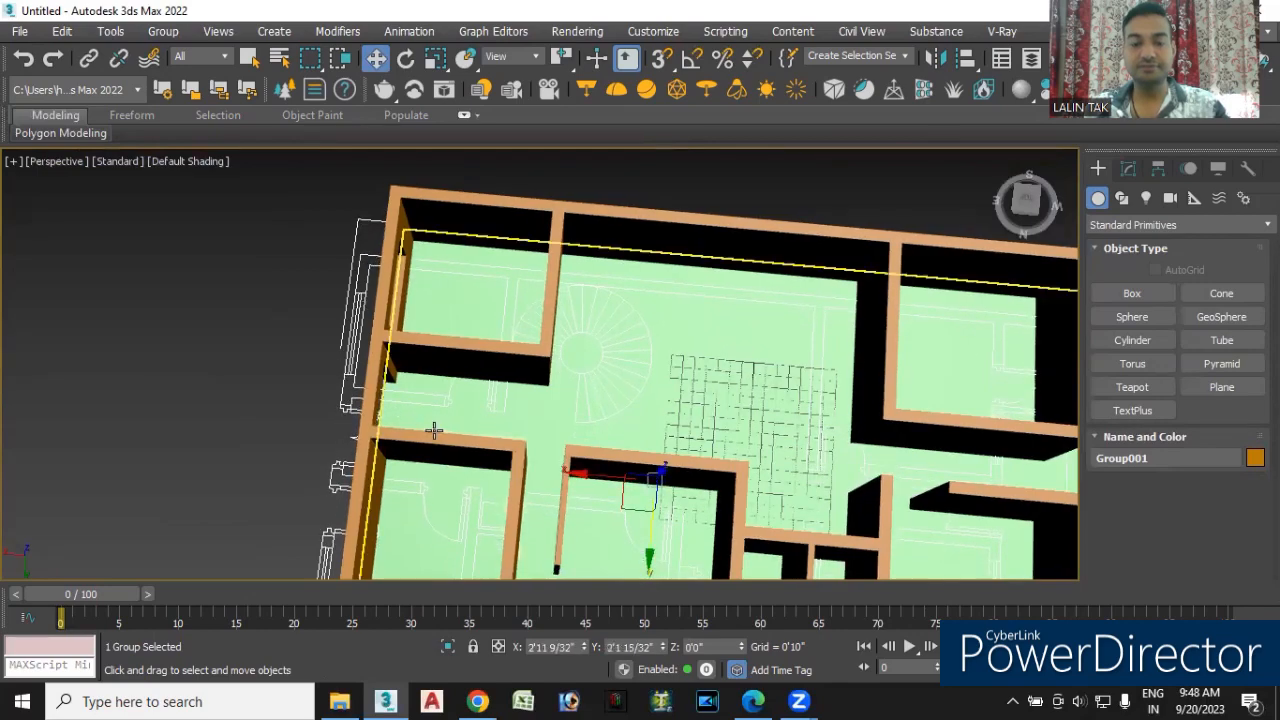
# - With 3D snapping on, move the floor plan group by its outer wall corner onto the slab's bottom front corner, then deselect it
pyautogui.keyDown('alt'); pyautogui.moveTo(250, 451); pyautogui.dragTo(637, 480, button='middle'); pyautogui.keyUp('alt')
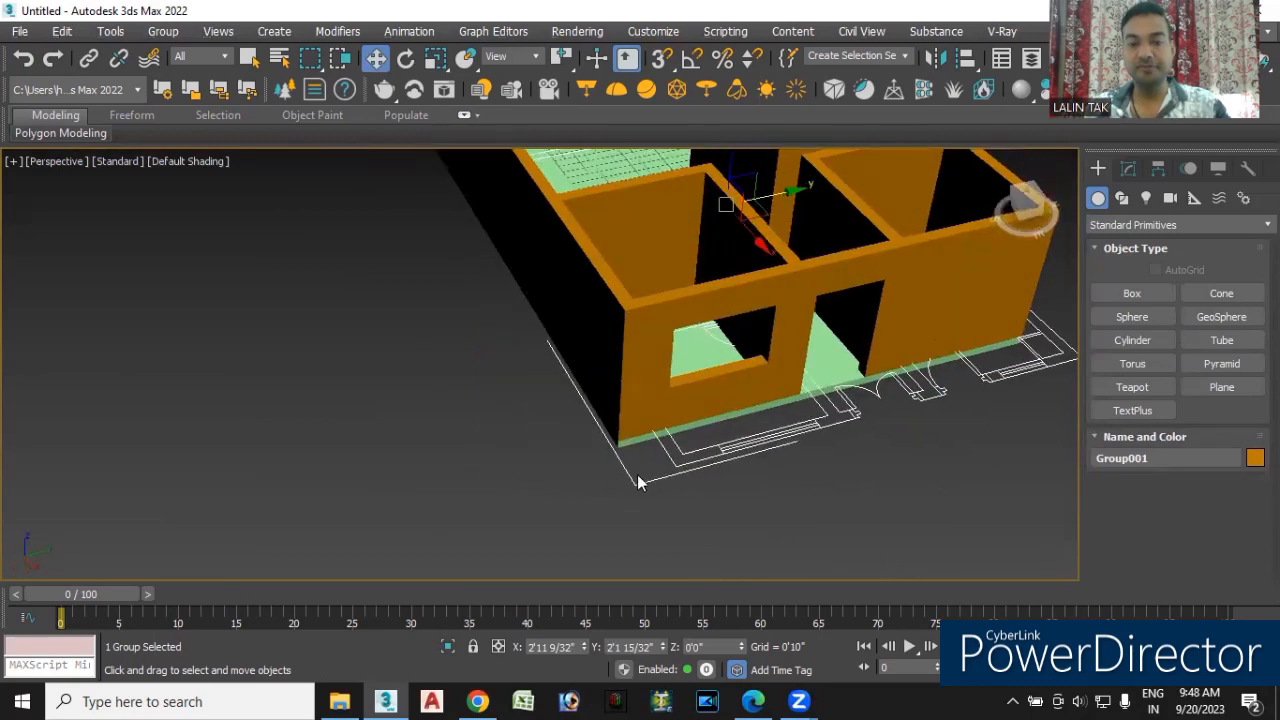
pyautogui.scroll(2, 687, 474)
pyautogui.click(662, 59)
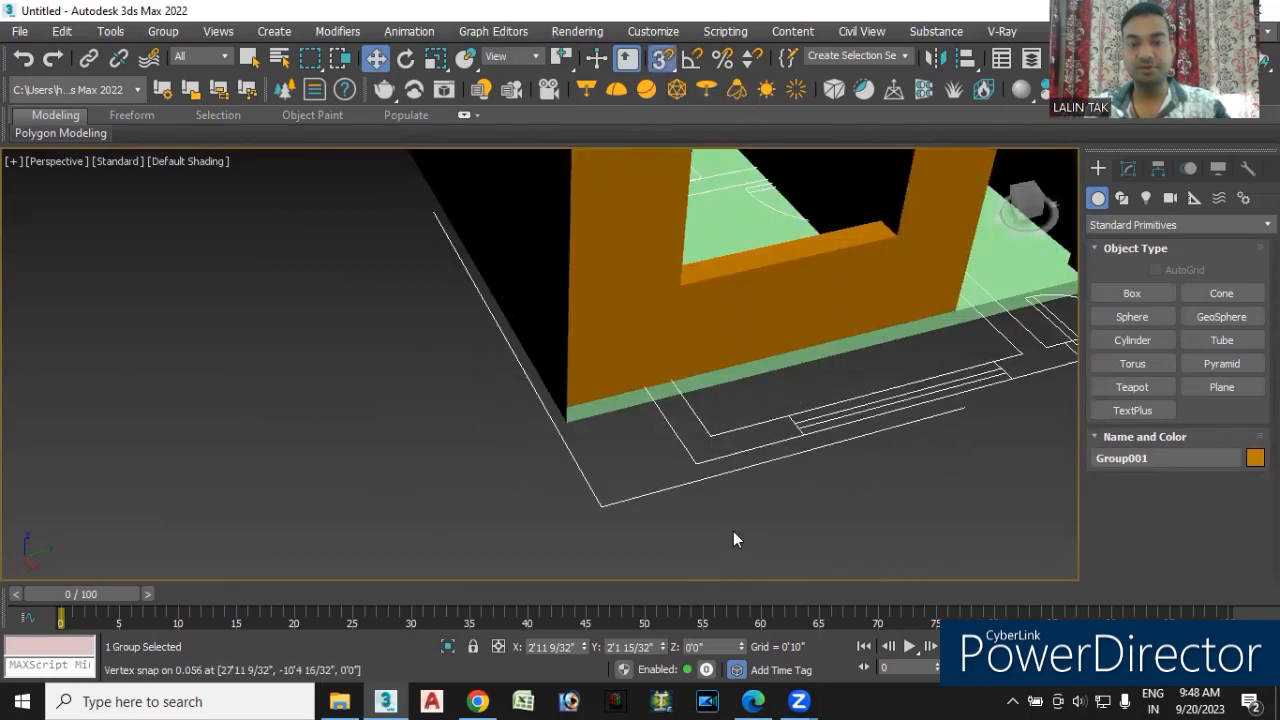
pyautogui.moveTo(695, 461); pyautogui.dragTo(566, 420)
pyautogui.click(598, 505)
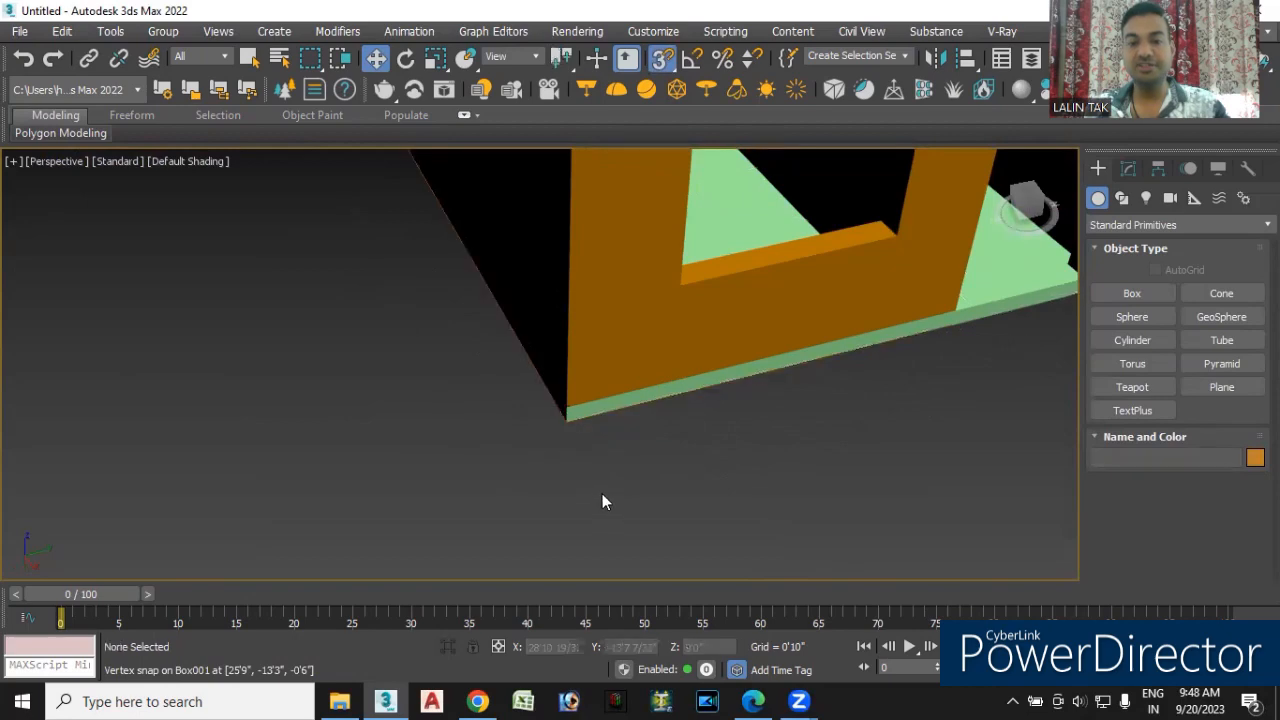
# - Check the plan's alignment from beneath the slab, turn snapping off and select the floor plan group
pyautogui.scroll(-6, 598, 504)
pyautogui.keyDown('alt'); pyautogui.moveTo(657, 520); pyautogui.dragTo(621, 551, button='middle'); pyautogui.keyUp('alt')
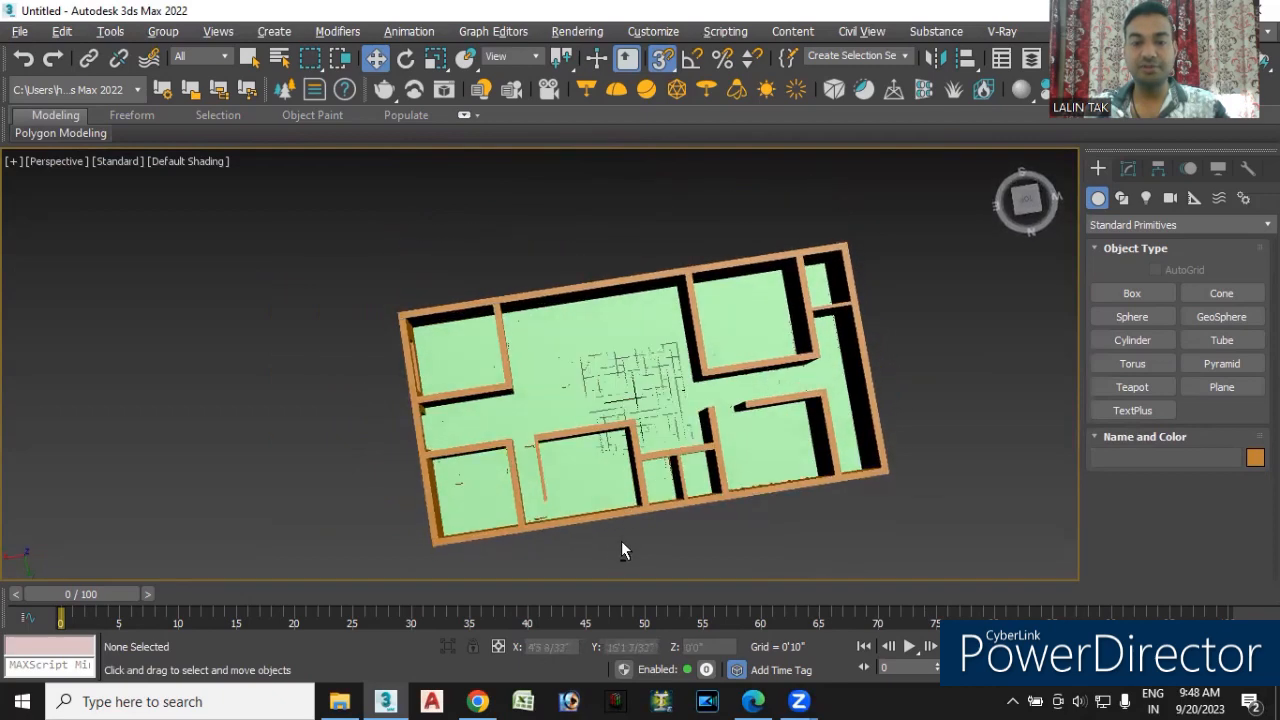
pyautogui.keyDown('alt'); pyautogui.moveTo(654, 546); pyautogui.dragTo(523, 337, button='middle'); pyautogui.keyUp('alt')
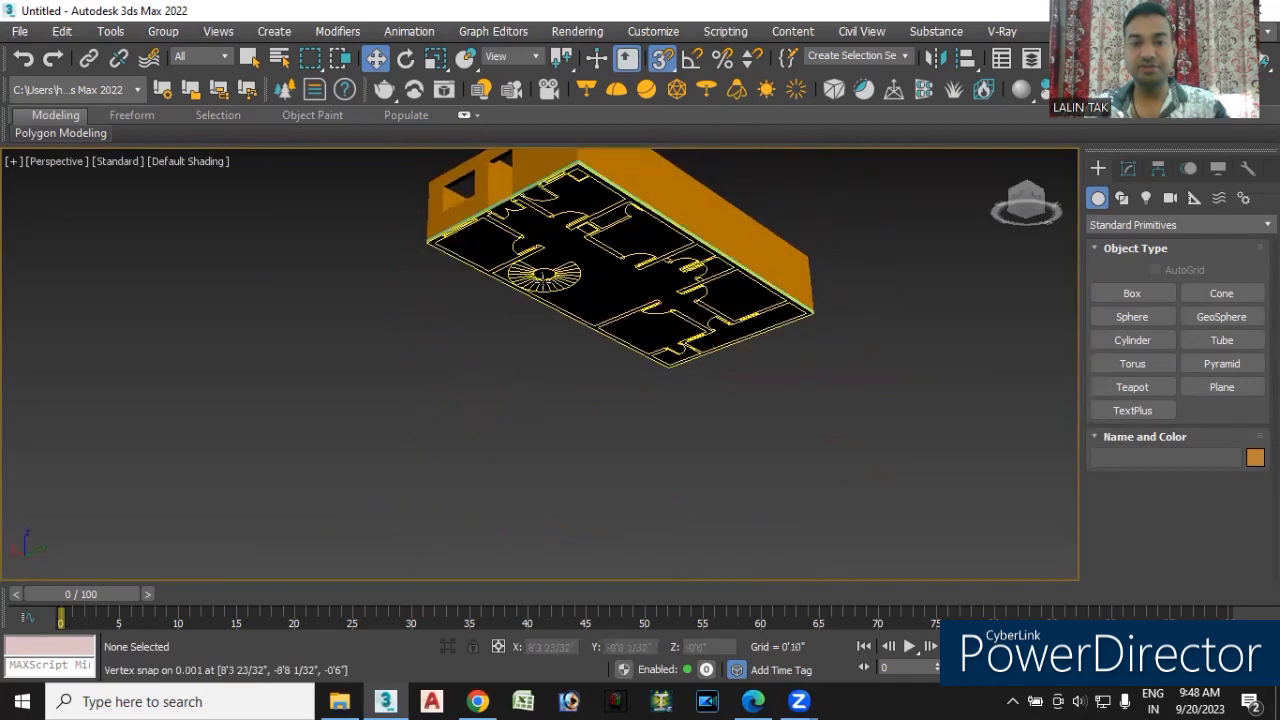
pyautogui.click(660, 58)
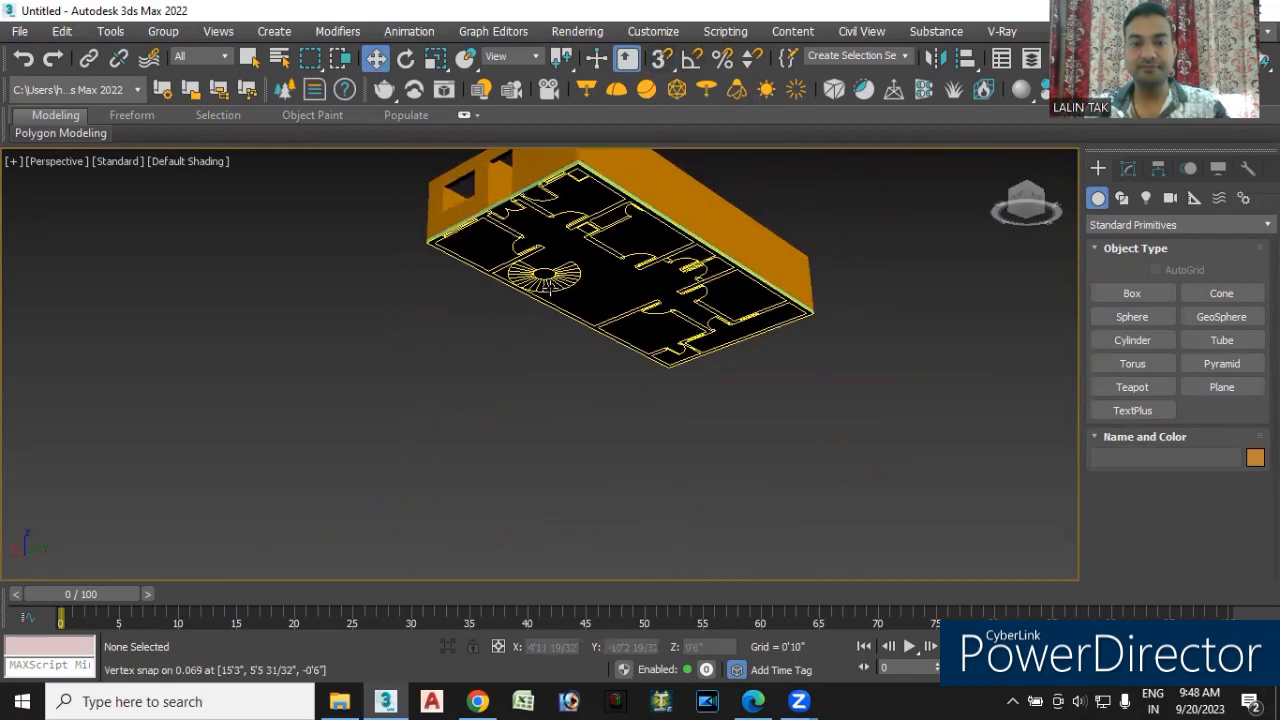
pyautogui.click(575, 337)
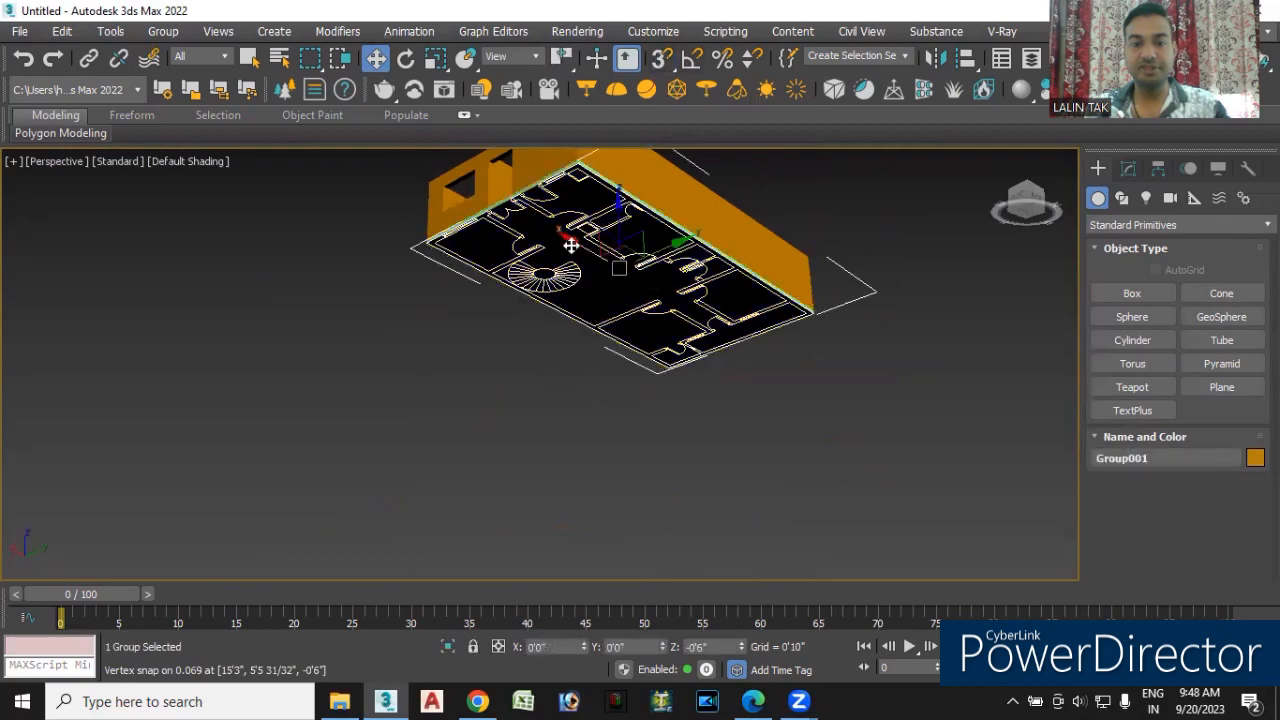
# - Display the top view in wireframe and move the floor plan group about 1'7" along Y, offset from the walls
pyautogui.moveTo(571, 245); pyautogui.dragTo(495, 200)
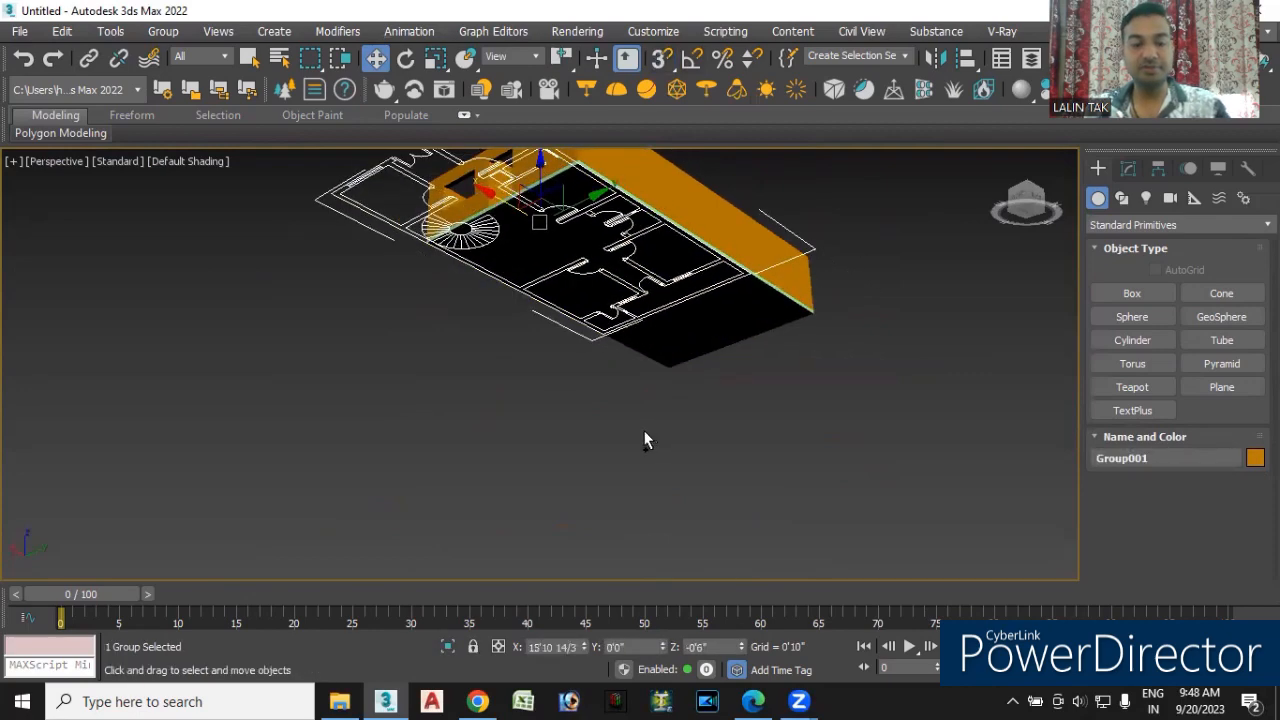
pyautogui.hotkey('ctrl', 'z')
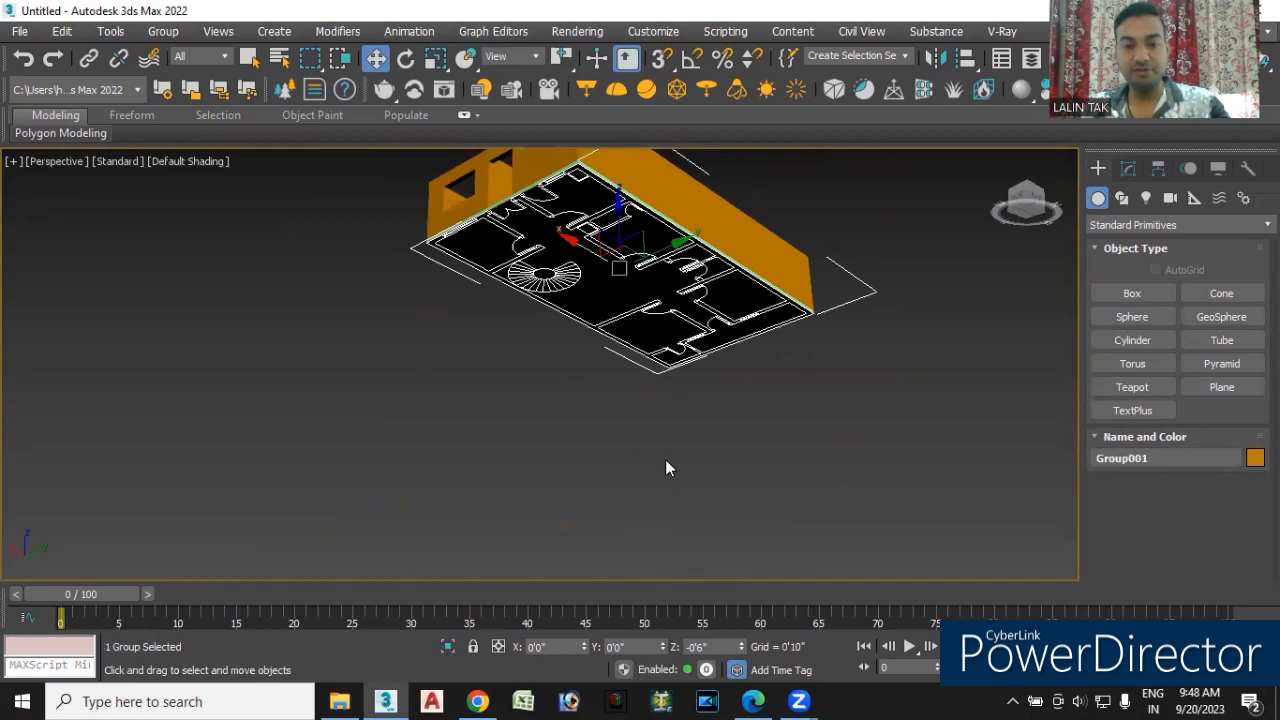
pyautogui.press('t')
pyautogui.scroll(-5, 569, 457)
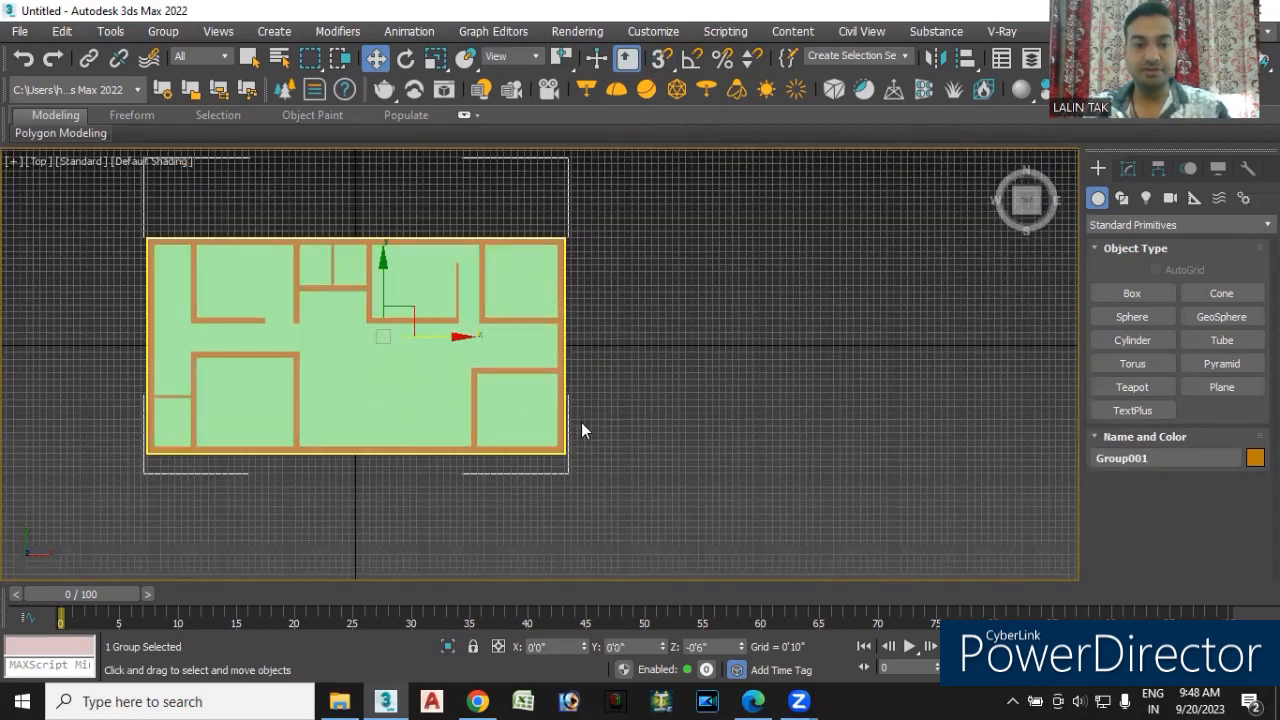
pyautogui.press('z')
pyautogui.click(150, 160)
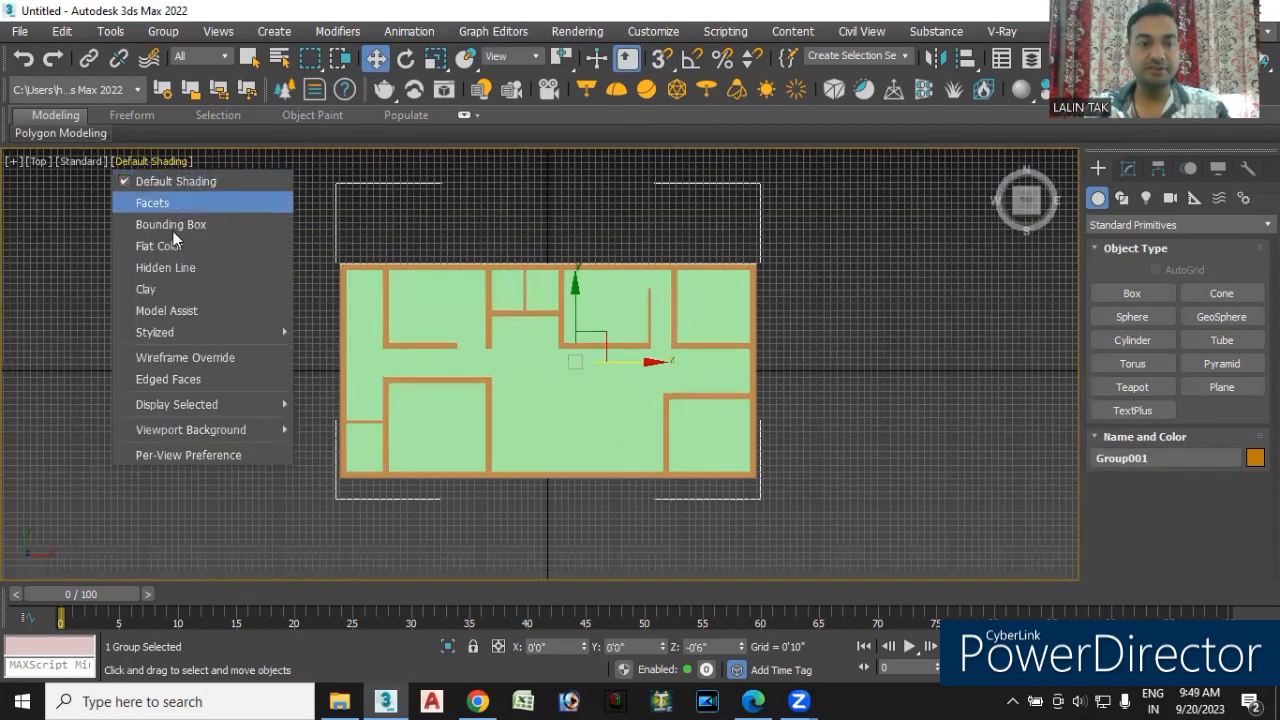
pyautogui.click(176, 357)
pyautogui.scroll(3, 685, 468)
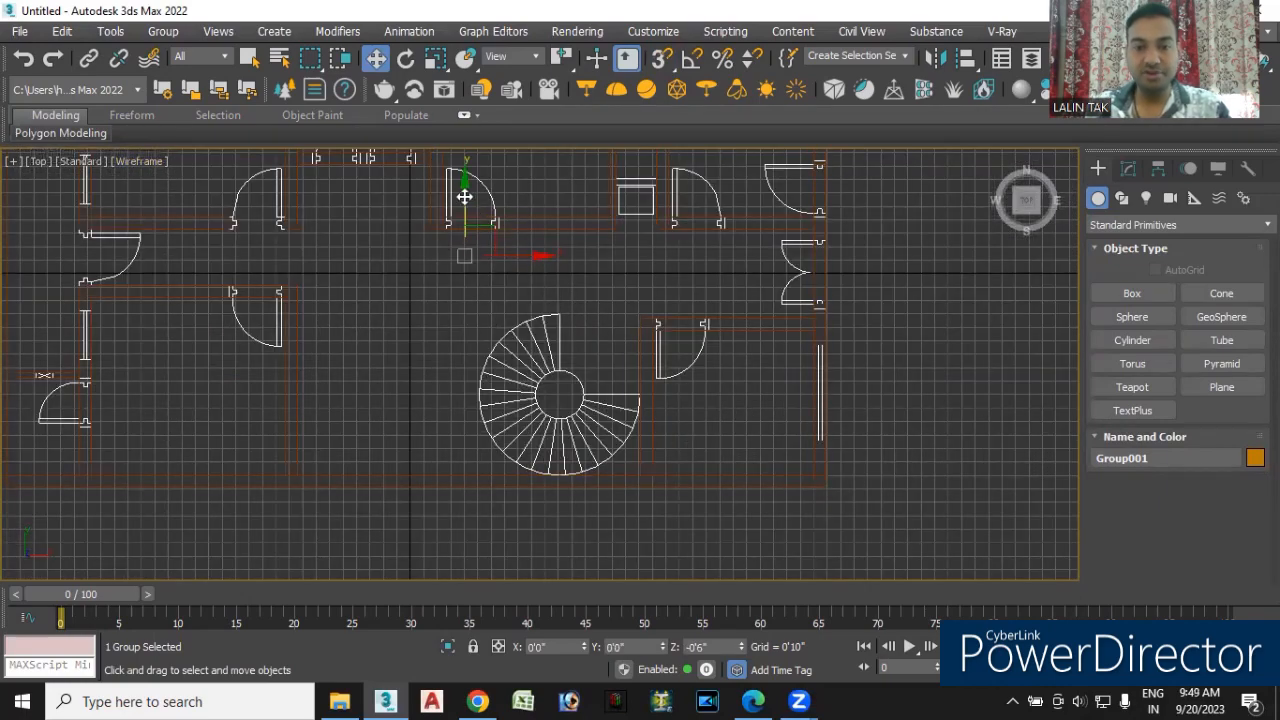
pyautogui.moveTo(464, 197); pyautogui.dragTo(466, 171)
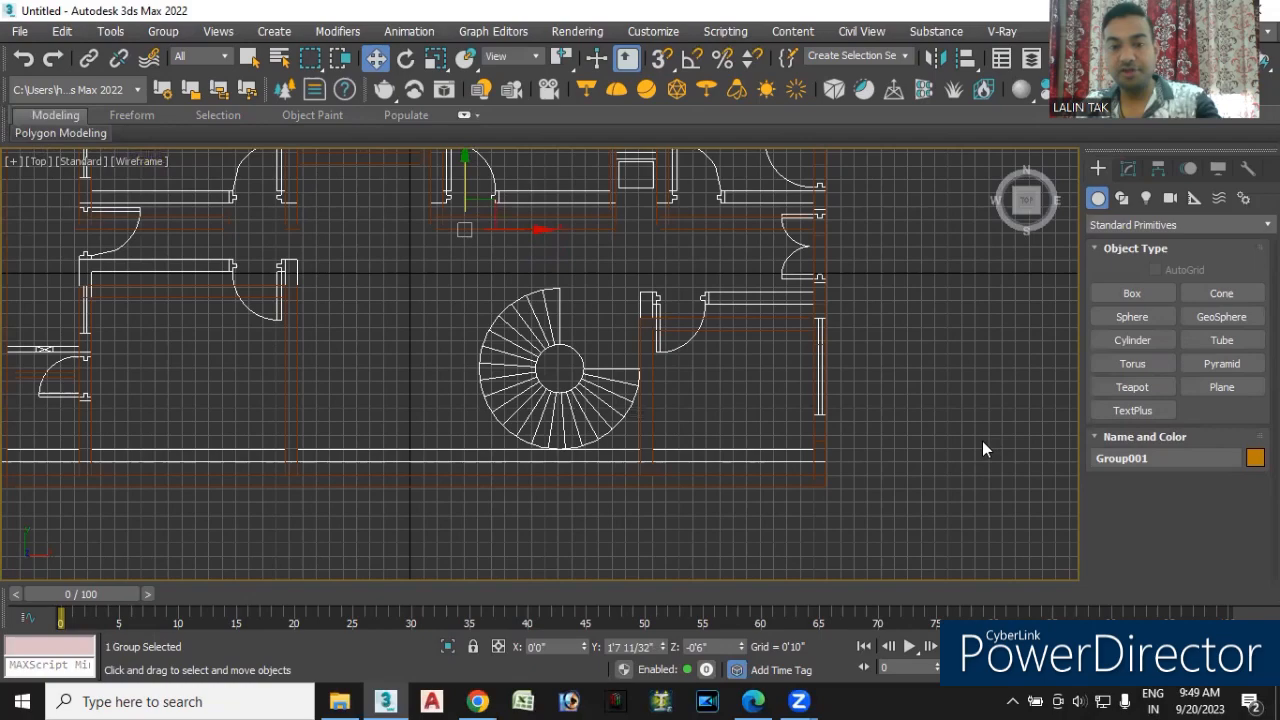
# - Hide the green floor box beneath the walls in the perspective view
pyautogui.press('p')
pyautogui.moveTo(805, 478)
pyautogui.keyDown('alt'); pyautogui.mouseDown(button='middle')
pyautogui.moveTo(686, 514)
pyautogui.moveTo(760, 503)
pyautogui.moveTo(747, 560)
pyautogui.moveTo(777, 451)
pyautogui.moveTo(757, 457)
pyautogui.moveTo(820, 475)
pyautogui.mouseUp(button='middle'); pyautogui.keyUp('alt')
pyautogui.scroll(6, 510, 270)
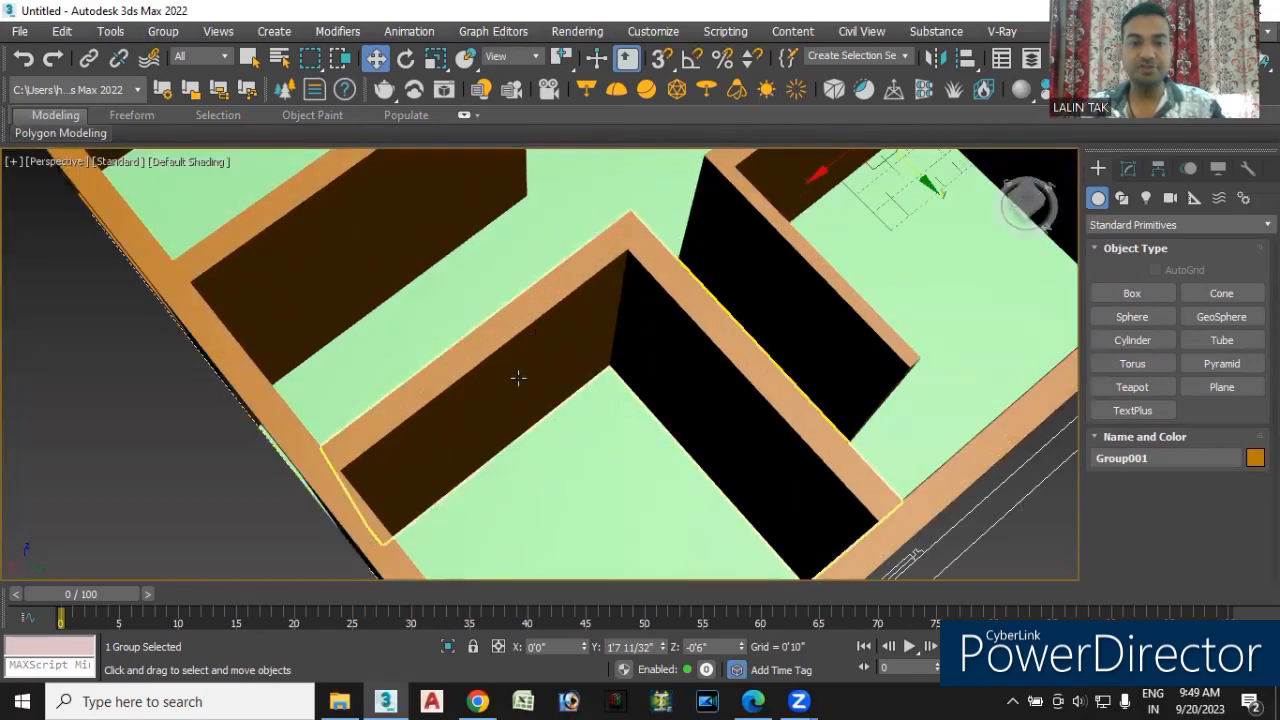
pyautogui.moveTo(52, 404); pyautogui.dragTo(118, 445, button='middle')
pyautogui.scroll(-5, 175, 390)
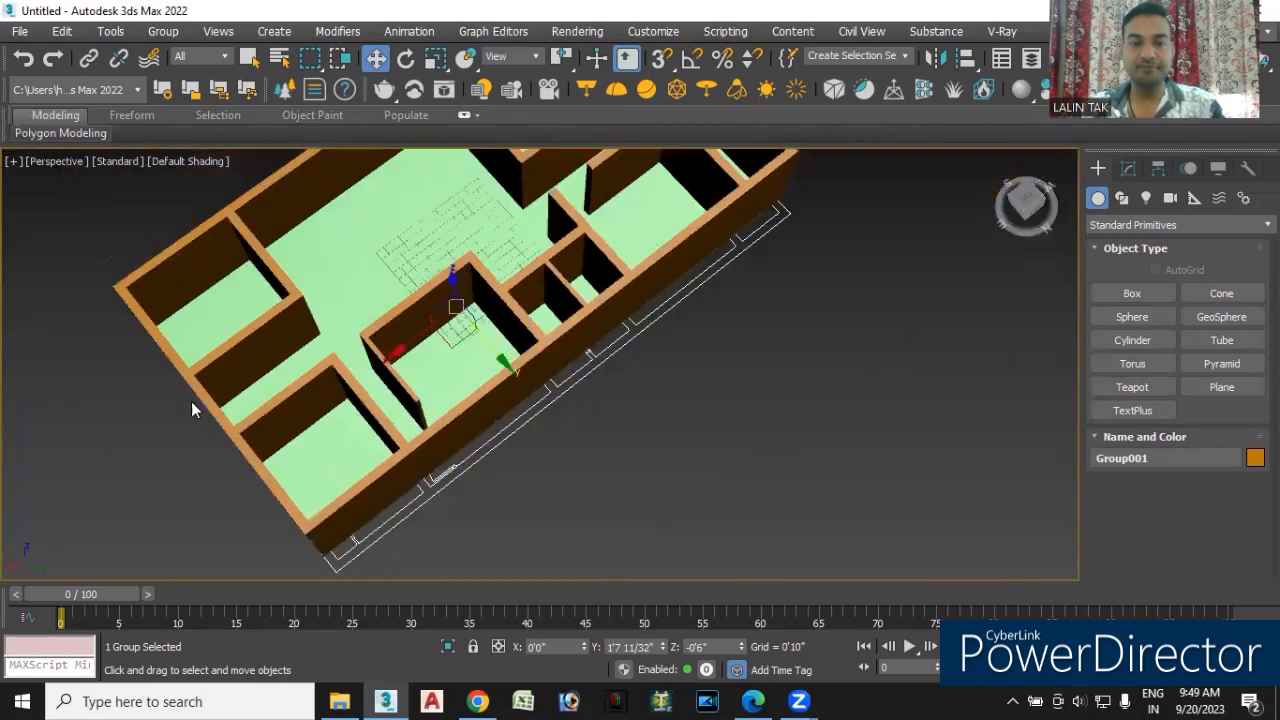
pyautogui.click(605, 478)
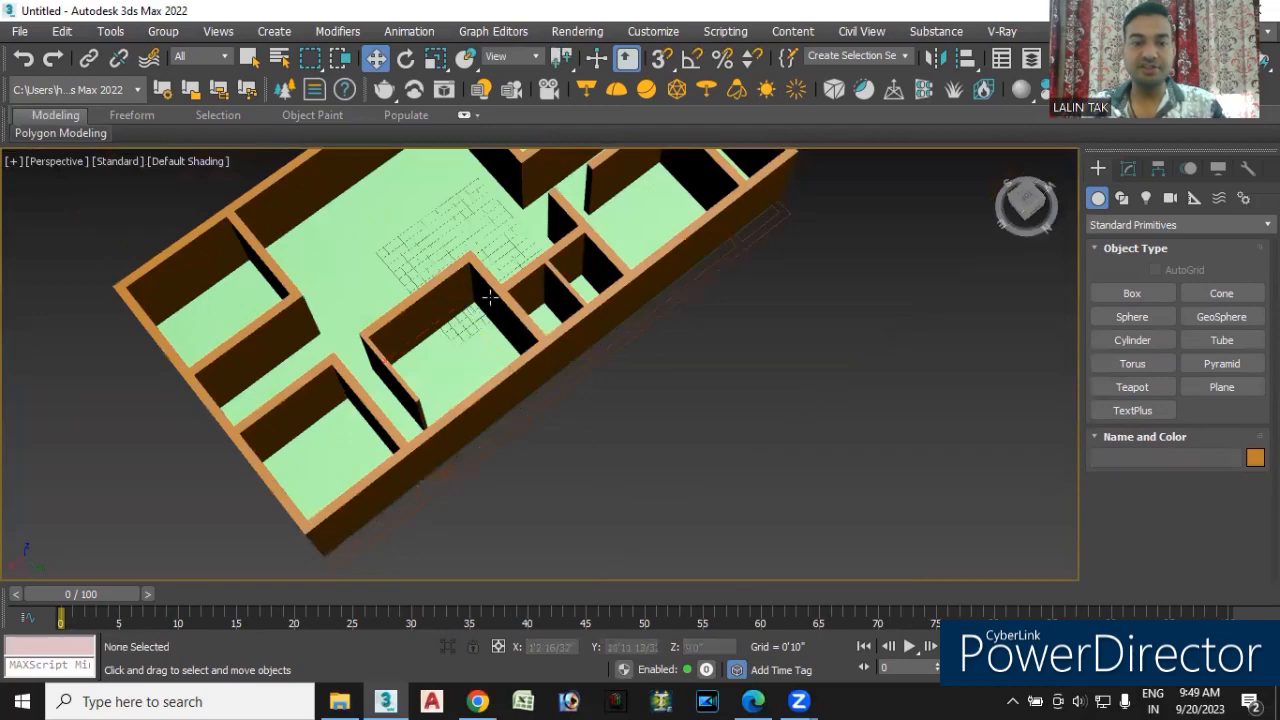
pyautogui.click(360, 219)
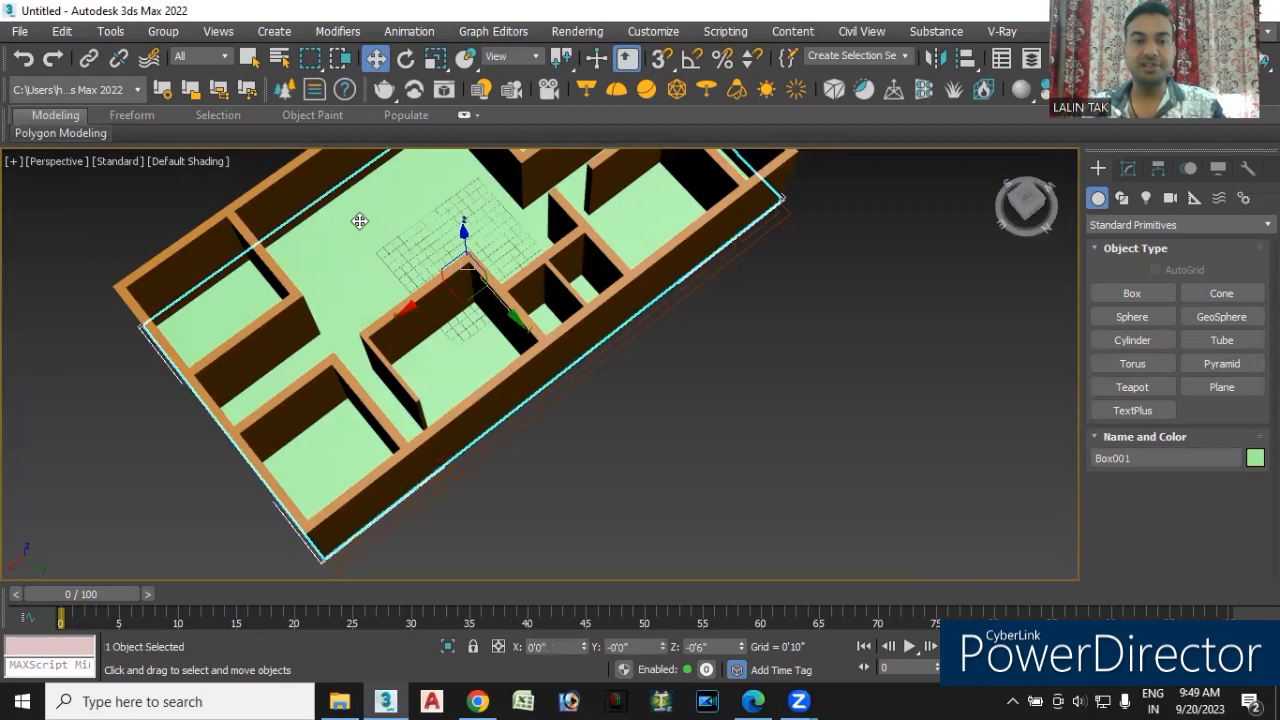
pyautogui.rightClick(360, 219)
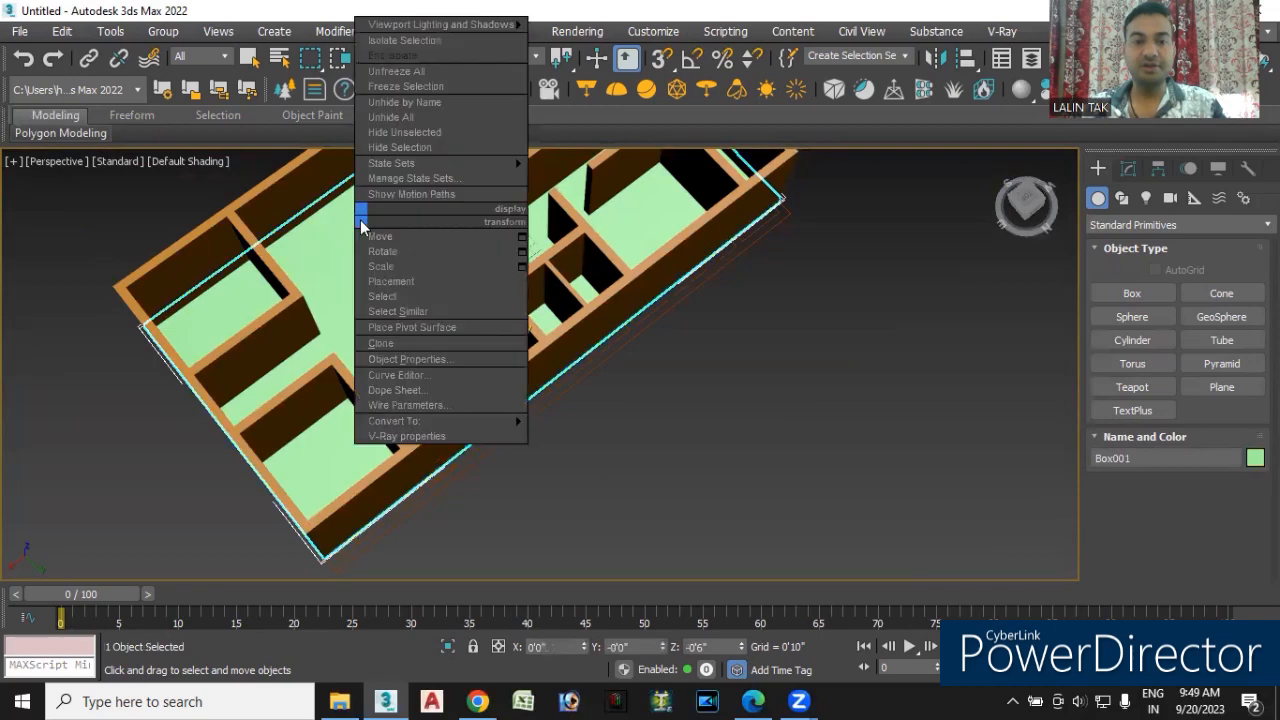
pyautogui.click(418, 150)
# - Create a box with snapping on at the plan's door opening, 0'9" long, 3'6" wide and 6'8" high
pyautogui.scroll(10, 311, 395)
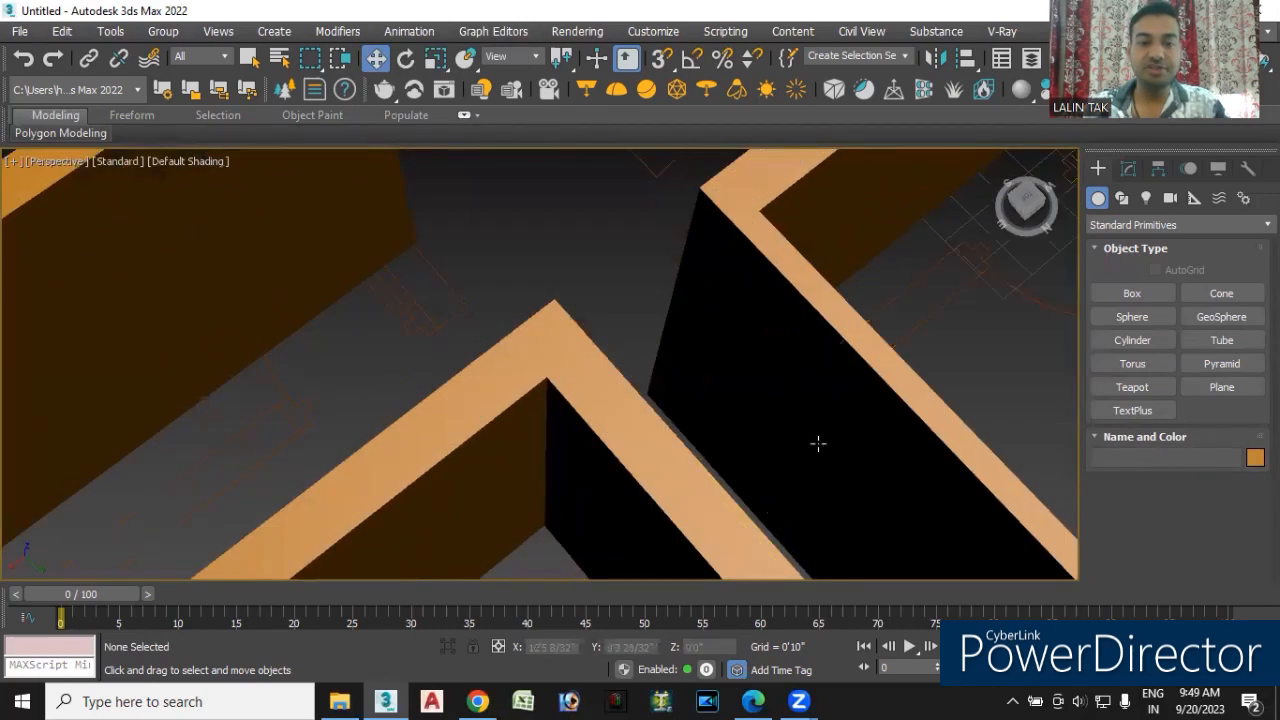
pyautogui.click(1132, 293)
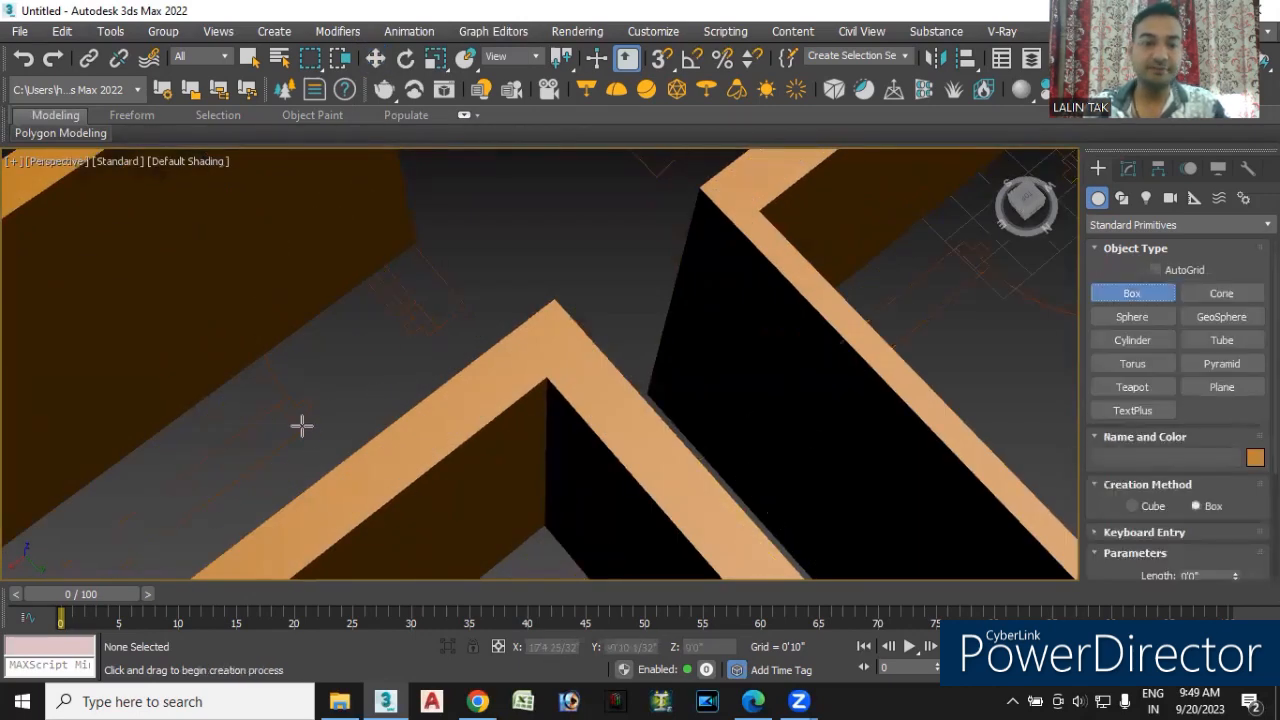
pyautogui.click(662, 59)
pyautogui.moveTo(277, 403); pyautogui.dragTo(437, 325)
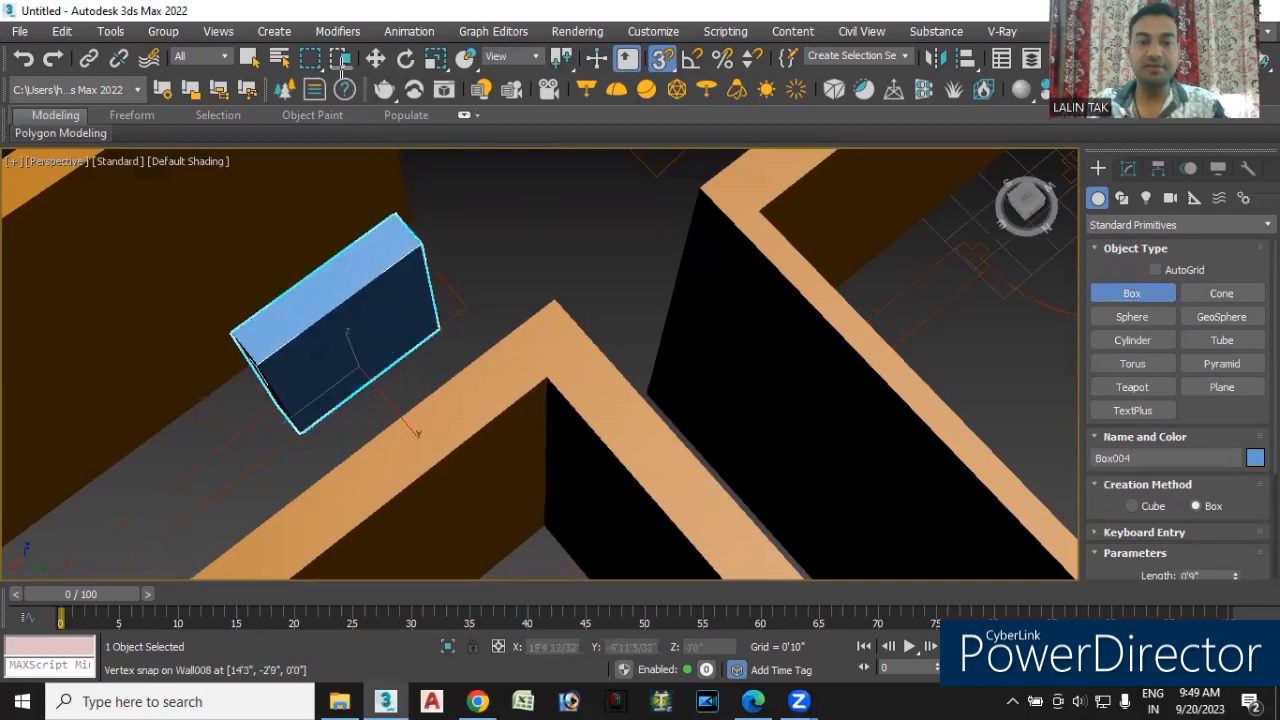
pyautogui.click(320, 30)
pyautogui.keyDown('alt'); pyautogui.moveTo(469, 460); pyautogui.dragTo(468, 410, button='middle'); pyautogui.keyUp('alt')
pyautogui.scroll(-5, 469, 410)
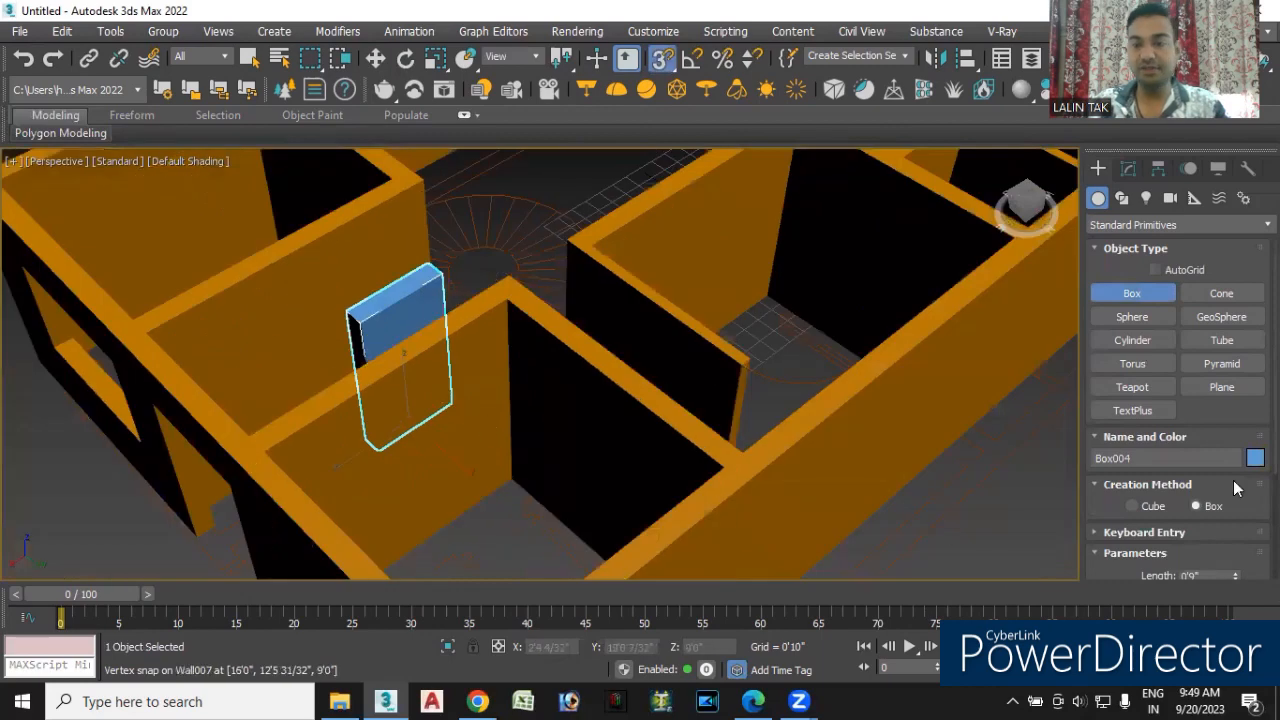
# - Increase the door box's length to about 1'5" and set its height to 7'1"
pyautogui.scroll(-5, 1238, 426)
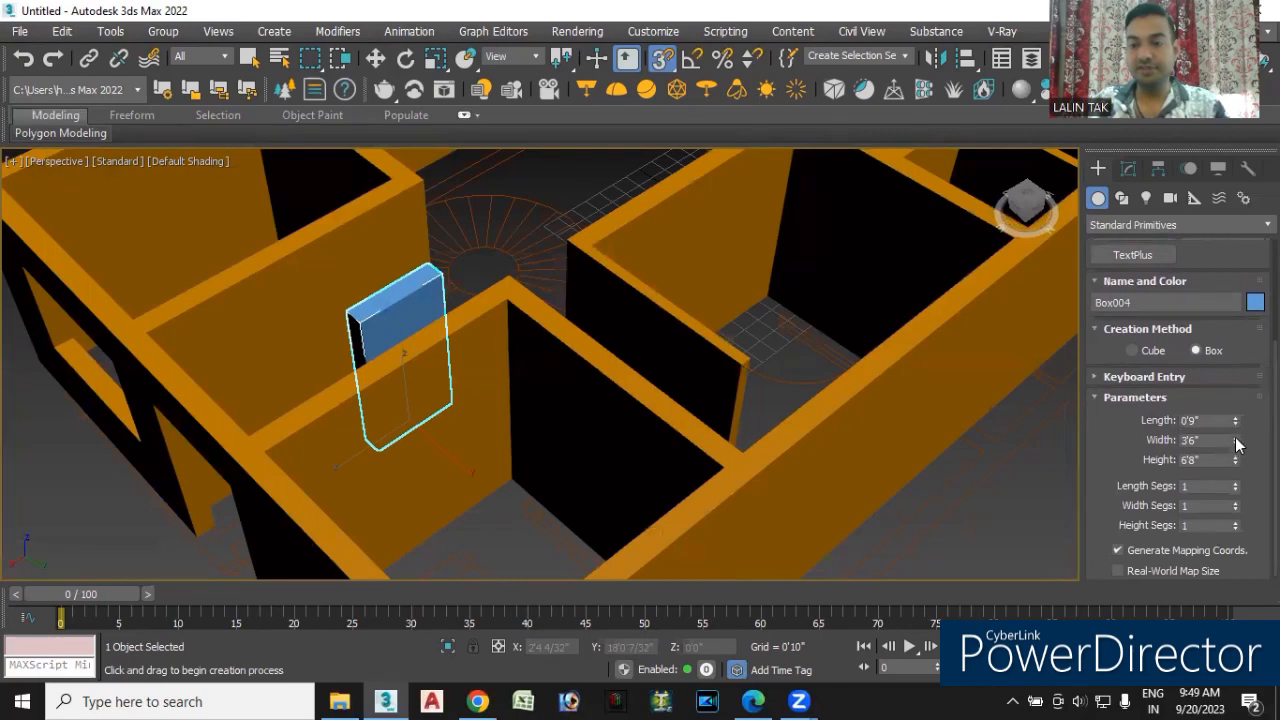
pyautogui.moveTo(1235, 440); pyautogui.dragTo(1233, 428)
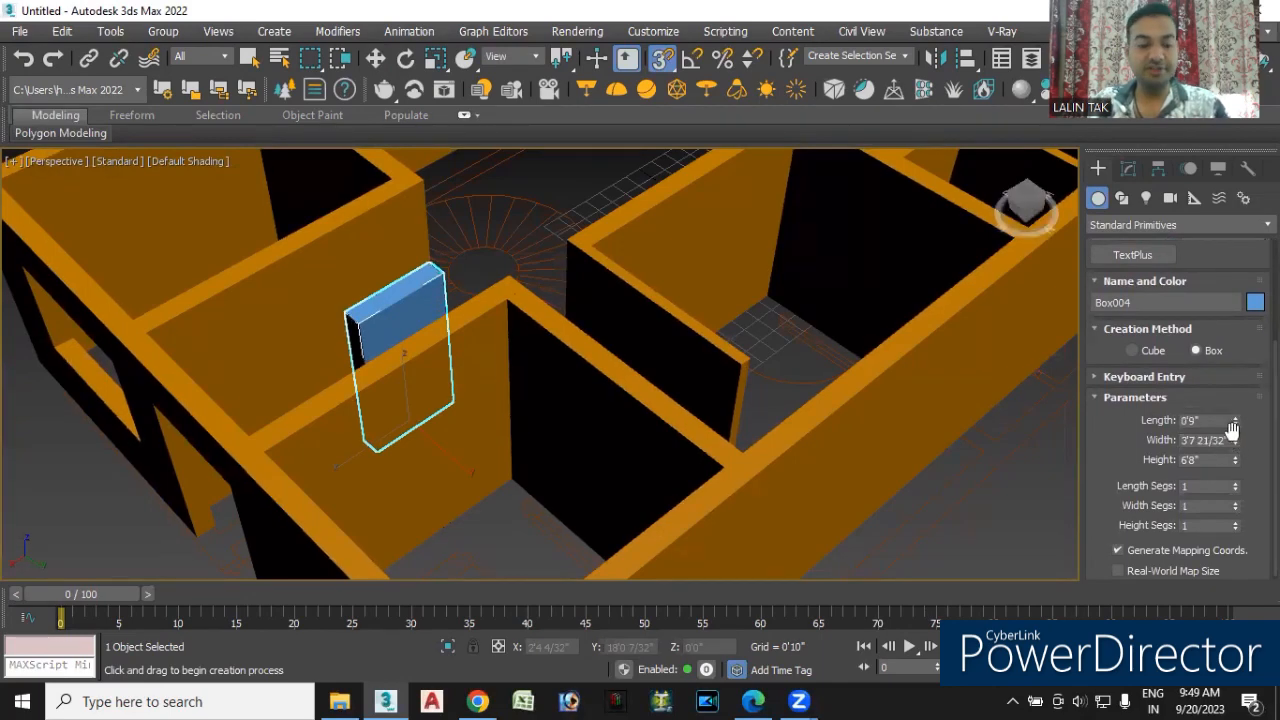
pyautogui.hotkey('ctrl', 'z')
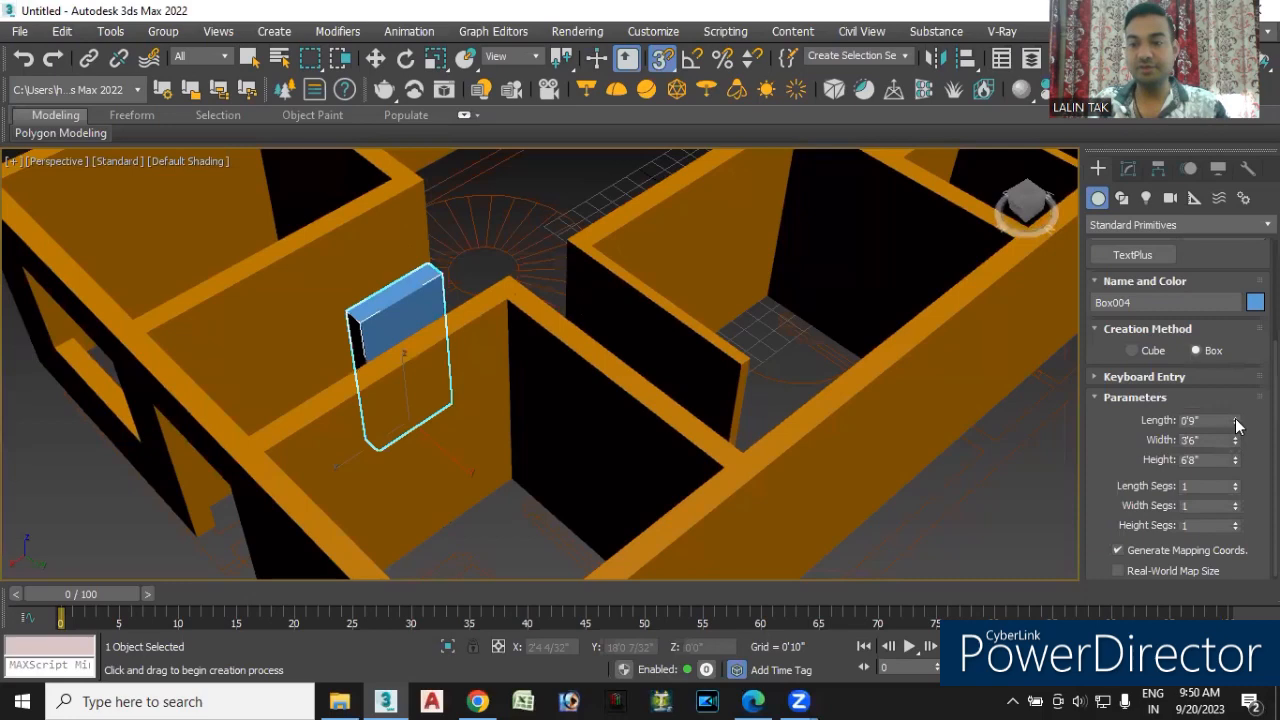
pyautogui.moveTo(1235, 414); pyautogui.dragTo(1219, 336)
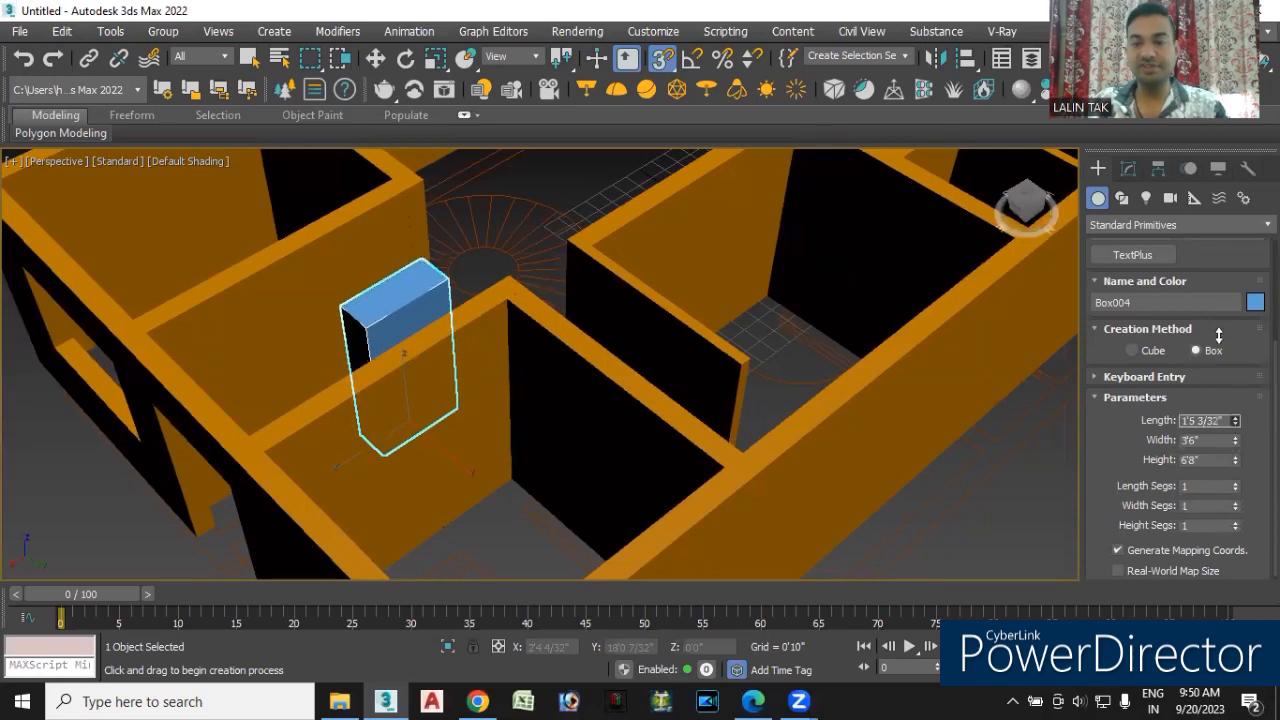
pyautogui.doubleClick(1210, 461)
pyautogui.write('7')
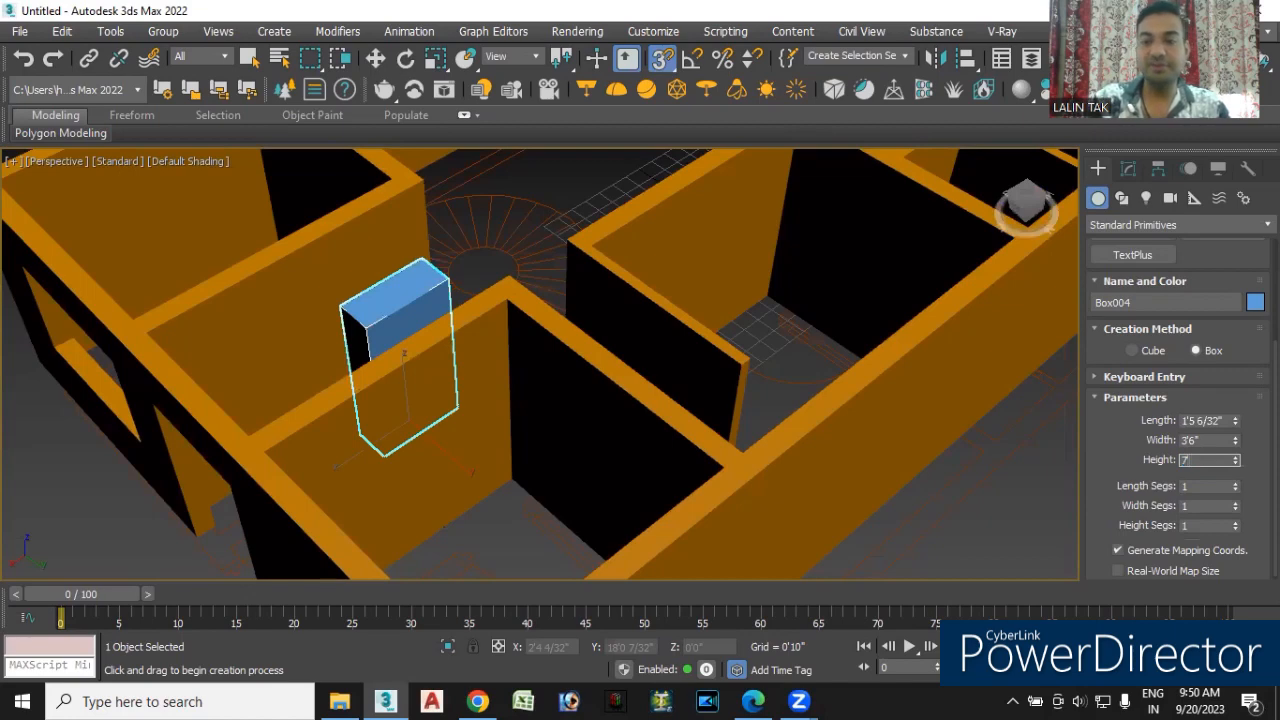
pyautogui.press('Return')
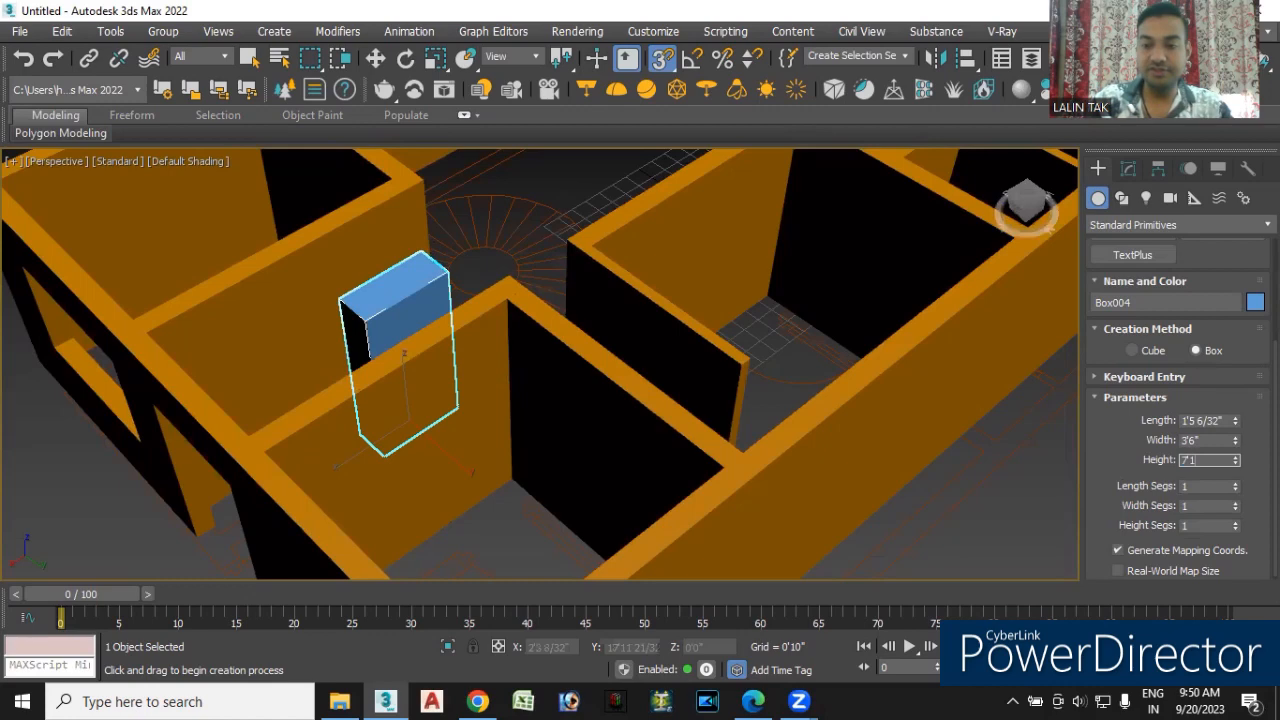
pyautogui.press('Return')
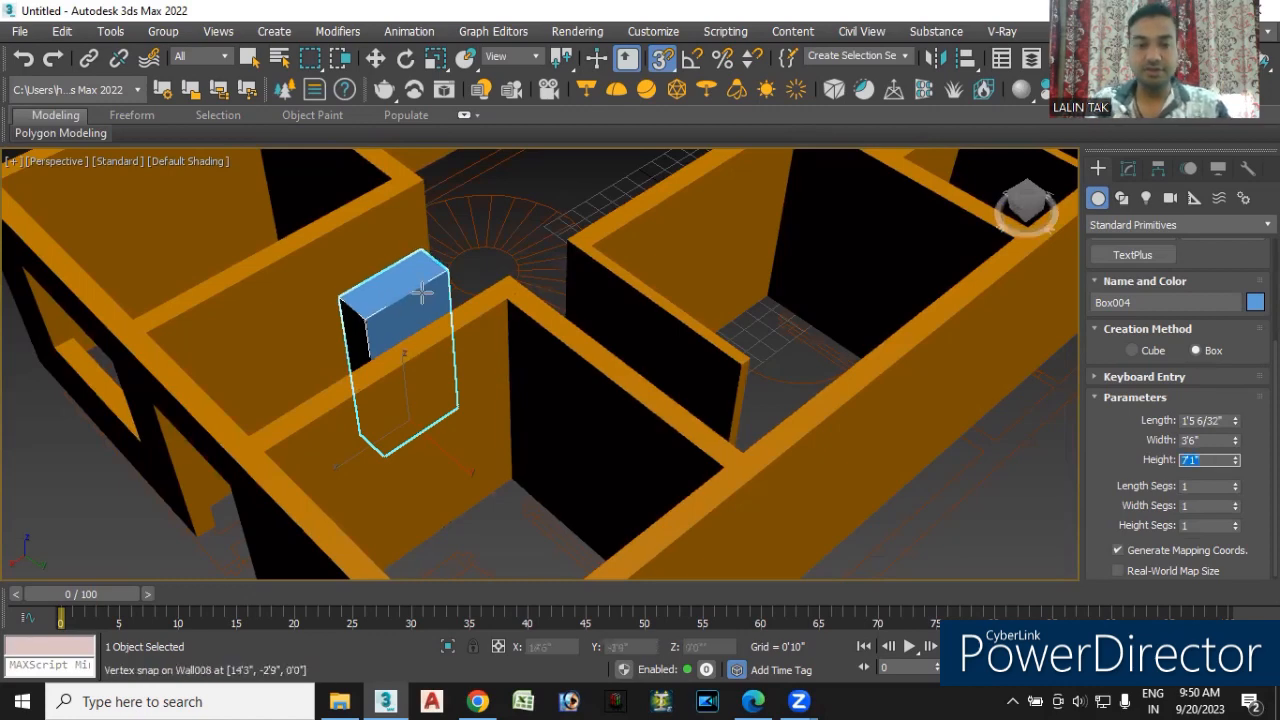
# - Move the door box to a Z position of -1" and deselect it
pyautogui.click(375, 58)
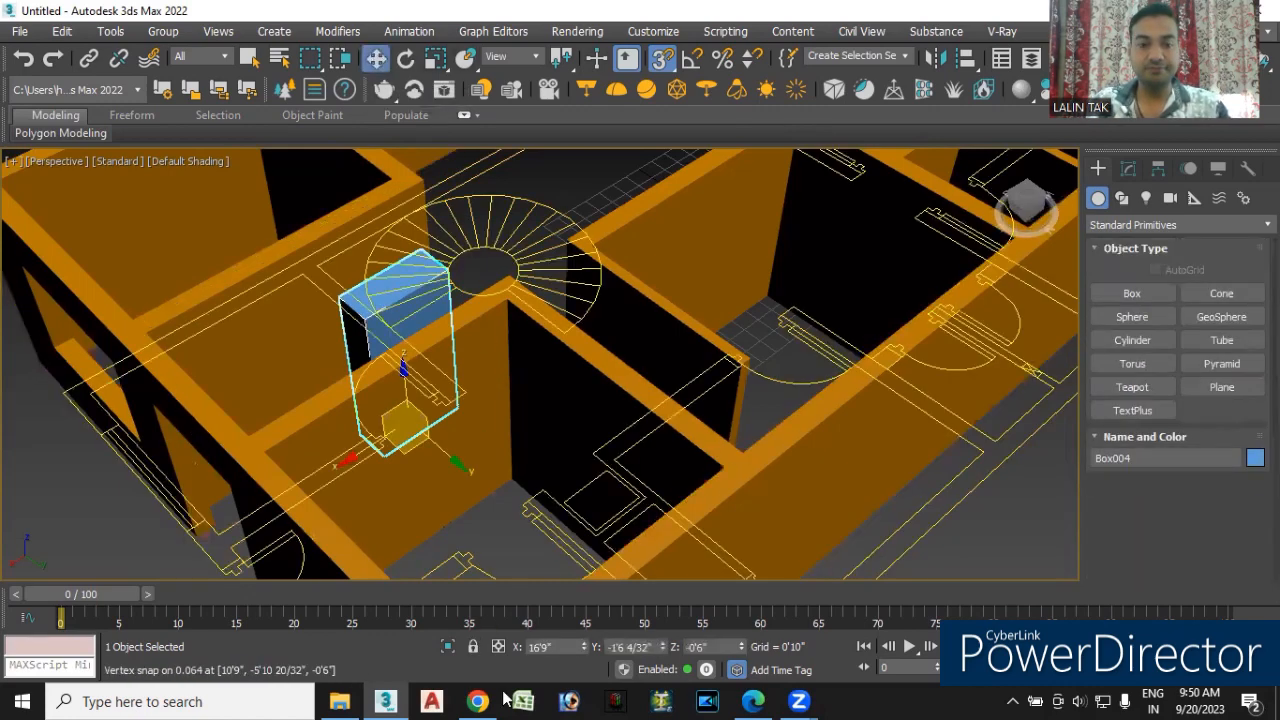
pyautogui.click(690, 647)
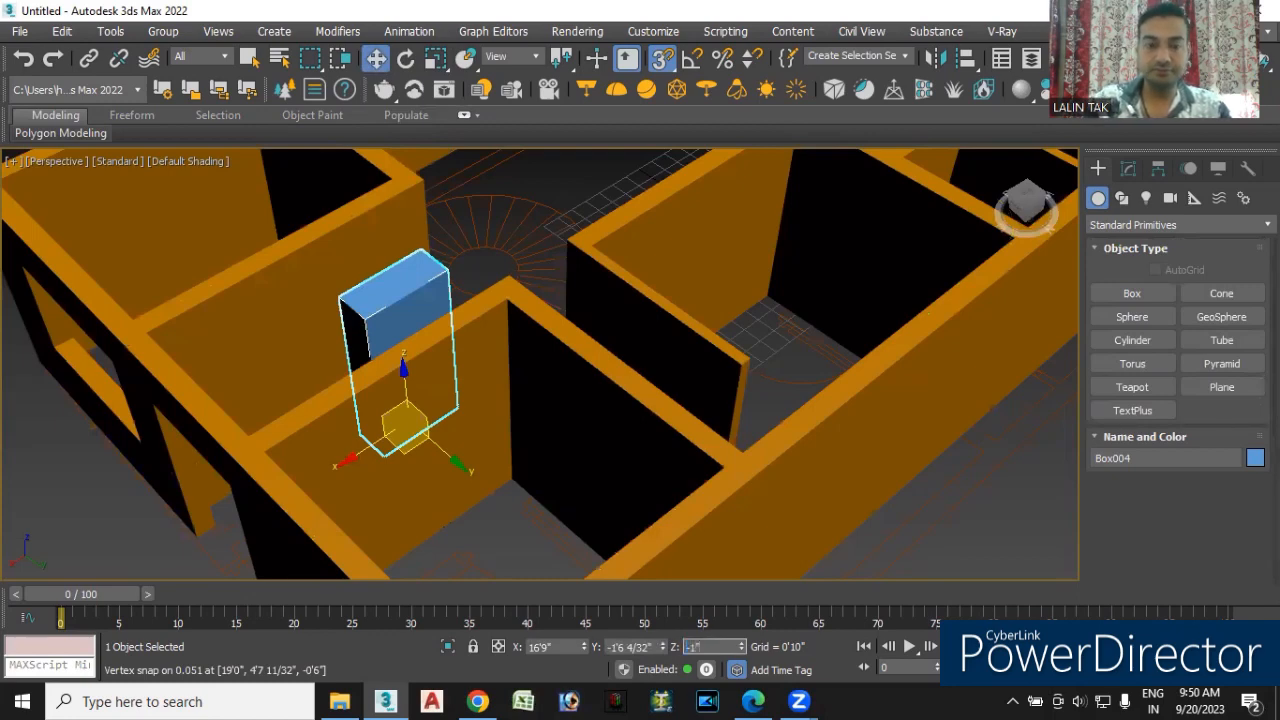
pyautogui.write('-1')
pyautogui.press('Return')
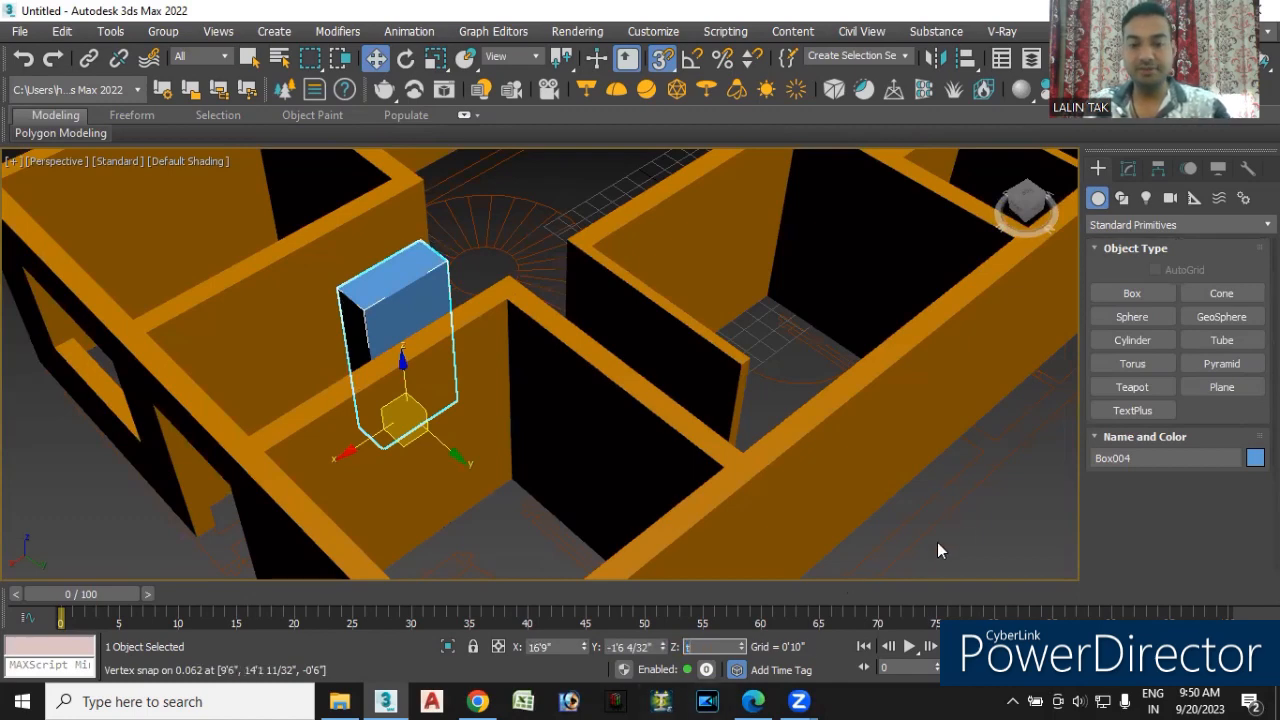
pyautogui.click(962, 540)
# - Display the top view with default shading around the blue door box and its neighbouring wall
pyautogui.press('t')
pyautogui.scroll(-4, 669, 388)
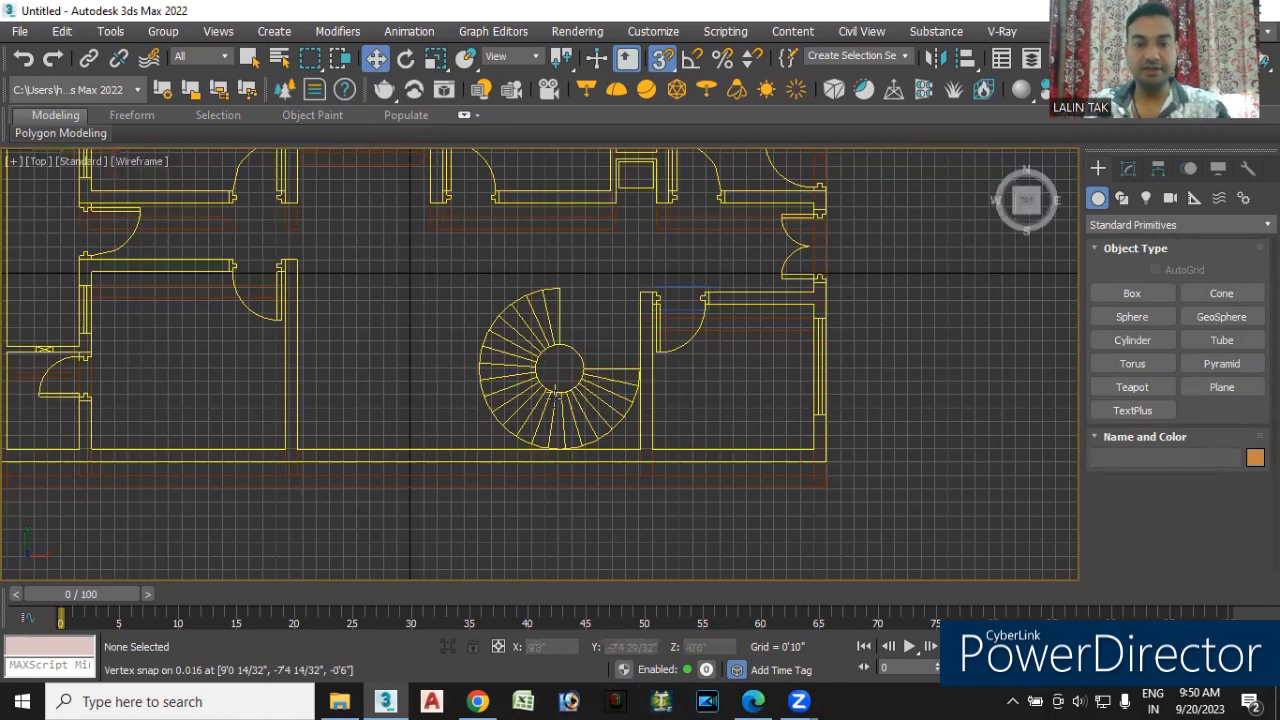
pyautogui.click(127, 161)
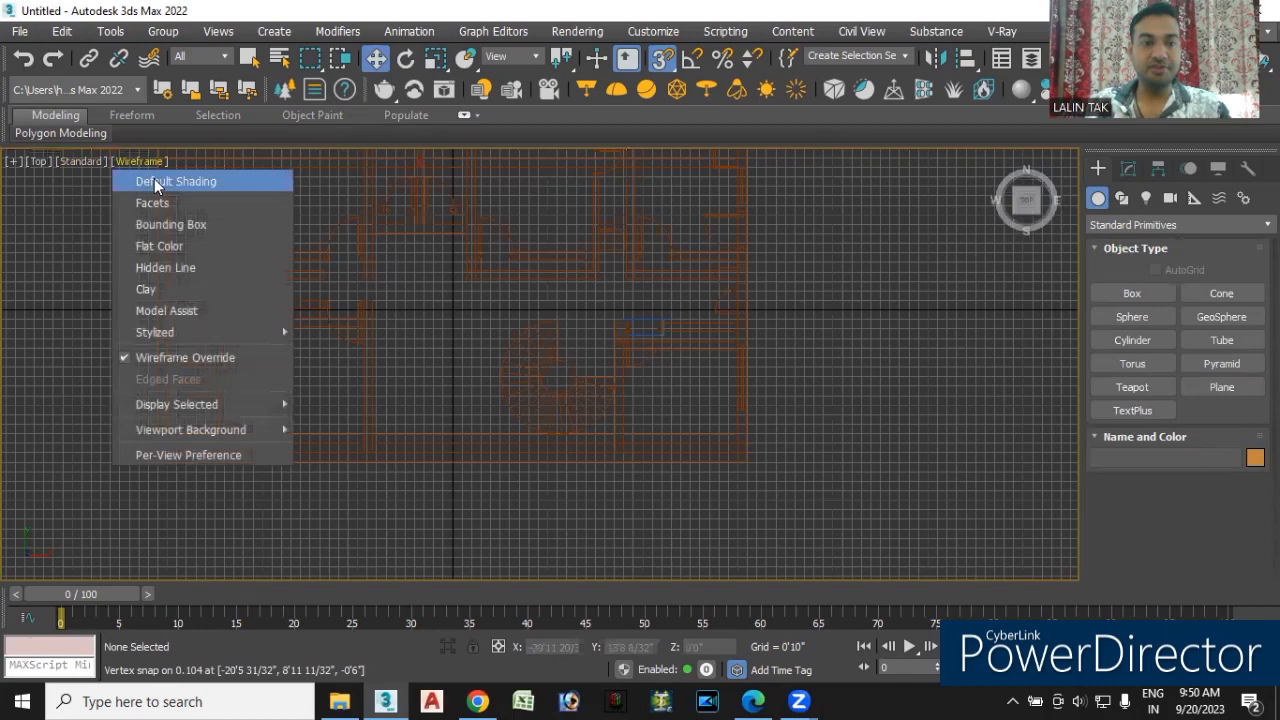
pyautogui.click(157, 181)
pyautogui.scroll(3, 615, 345)
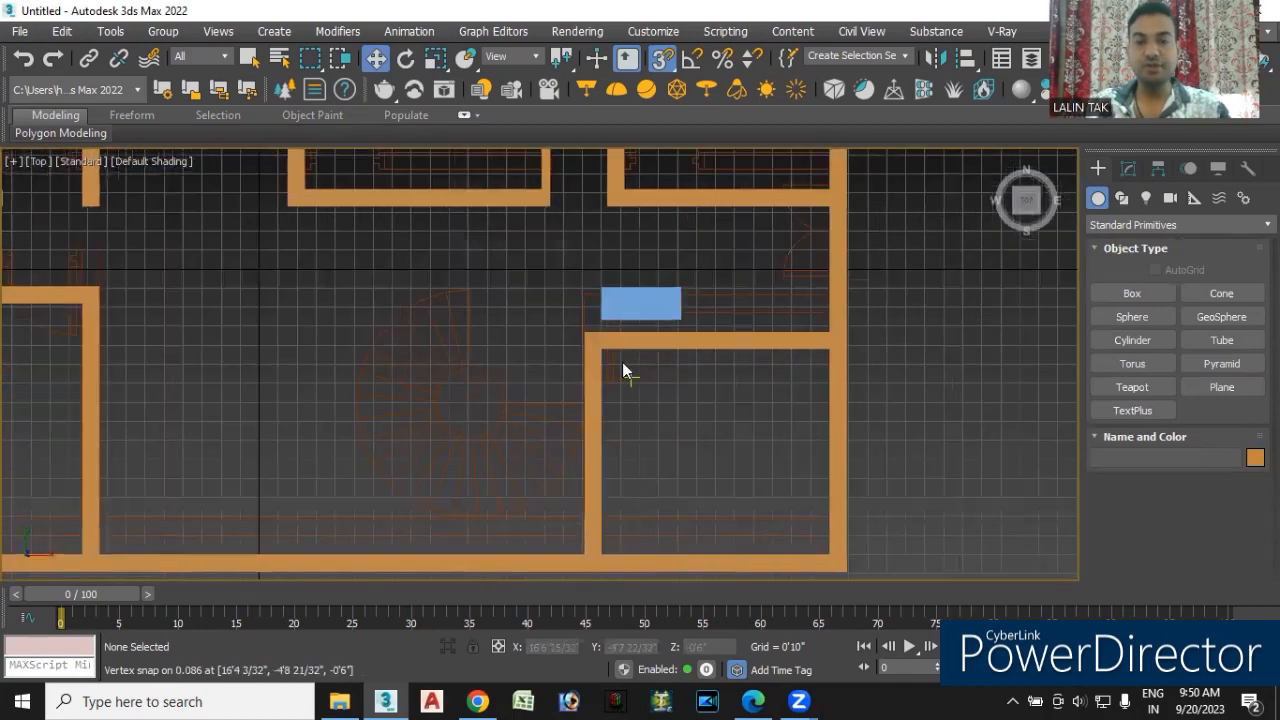
pyautogui.scroll(-3, 422, 327)
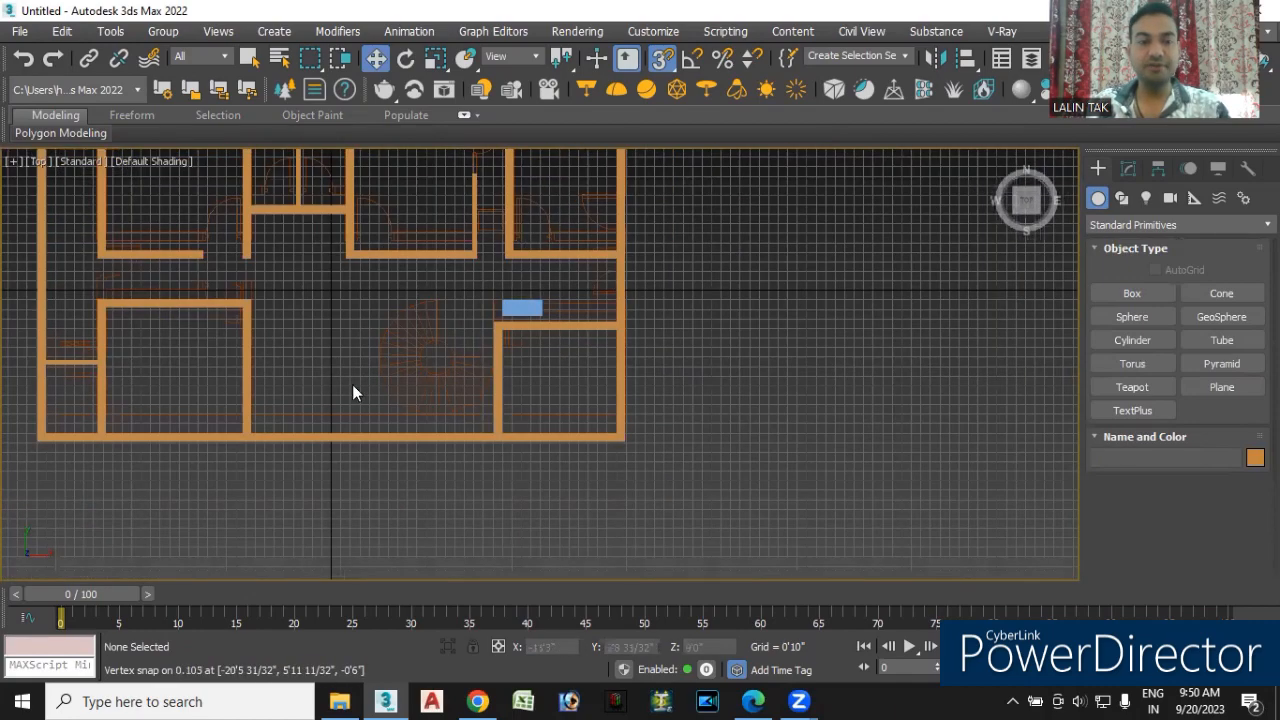
pyautogui.scroll(3, 534, 332)
pyautogui.scroll(3, 540, 328)
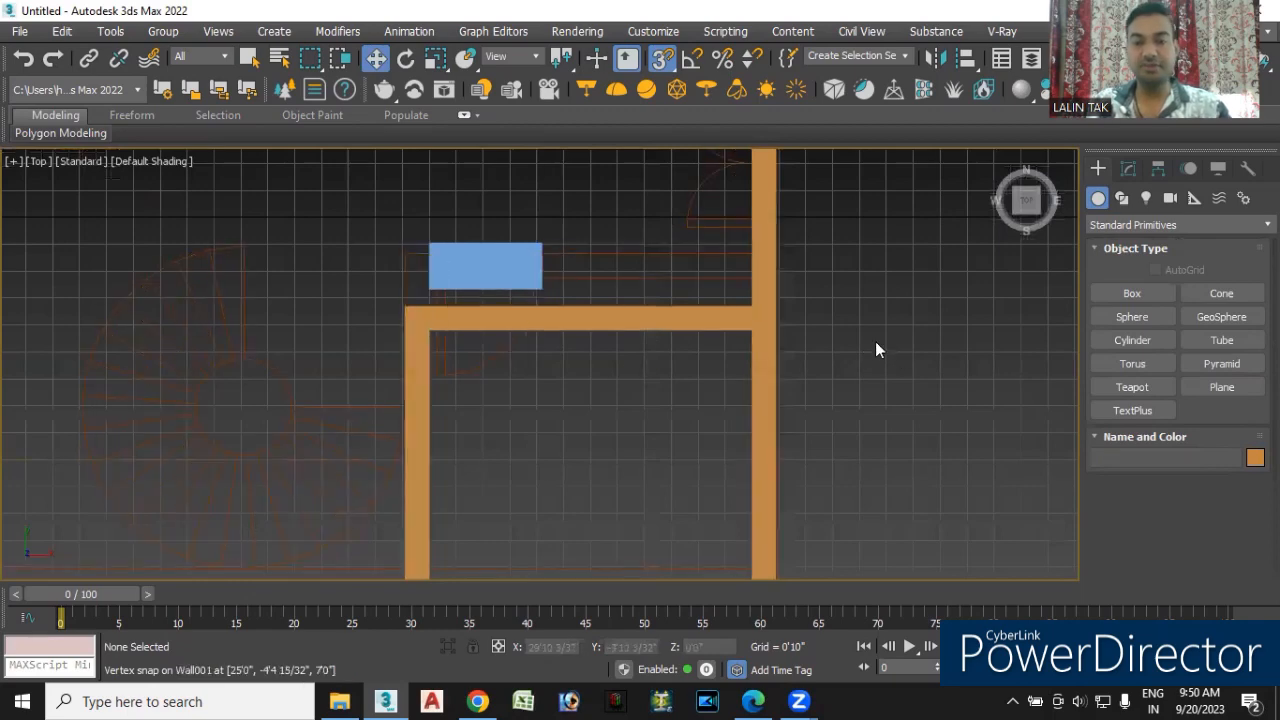
# - Turn off snapping and move the blue box along Y to about -3'0" so it straddles the horizontal wall
pyautogui.click(660, 58)
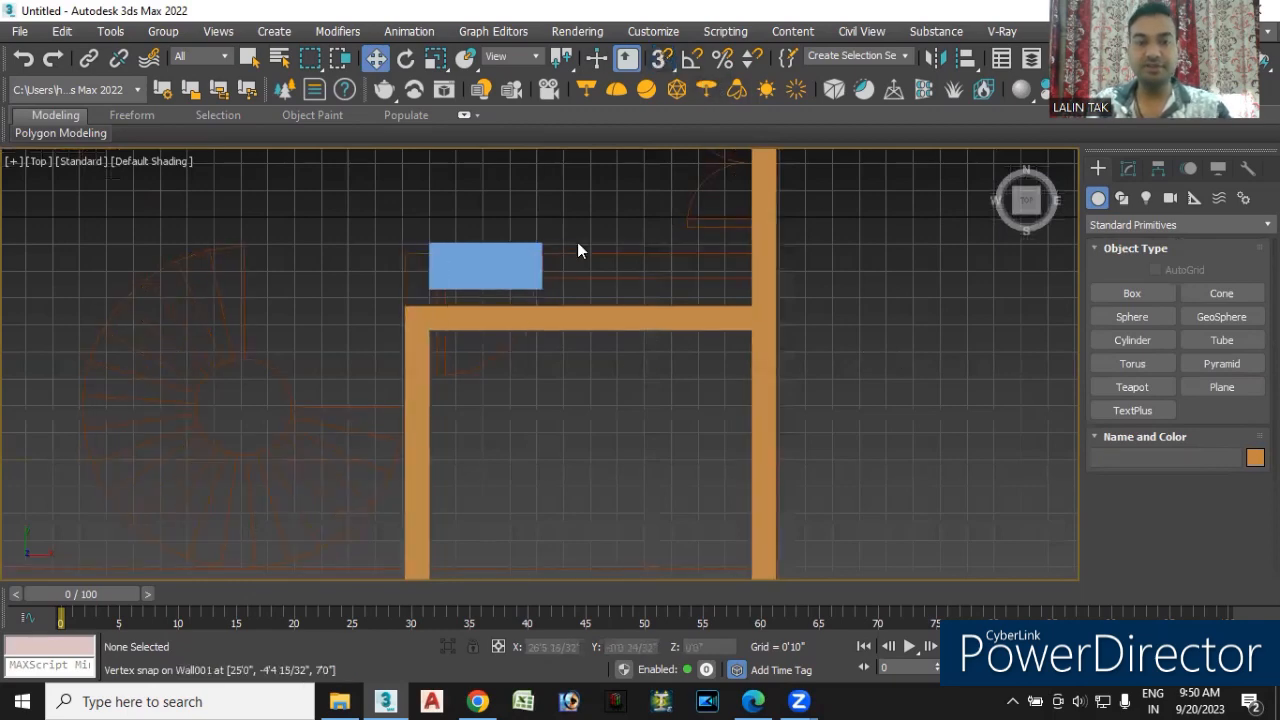
pyautogui.click(491, 263)
pyautogui.moveTo(483, 189); pyautogui.dragTo(487, 242)
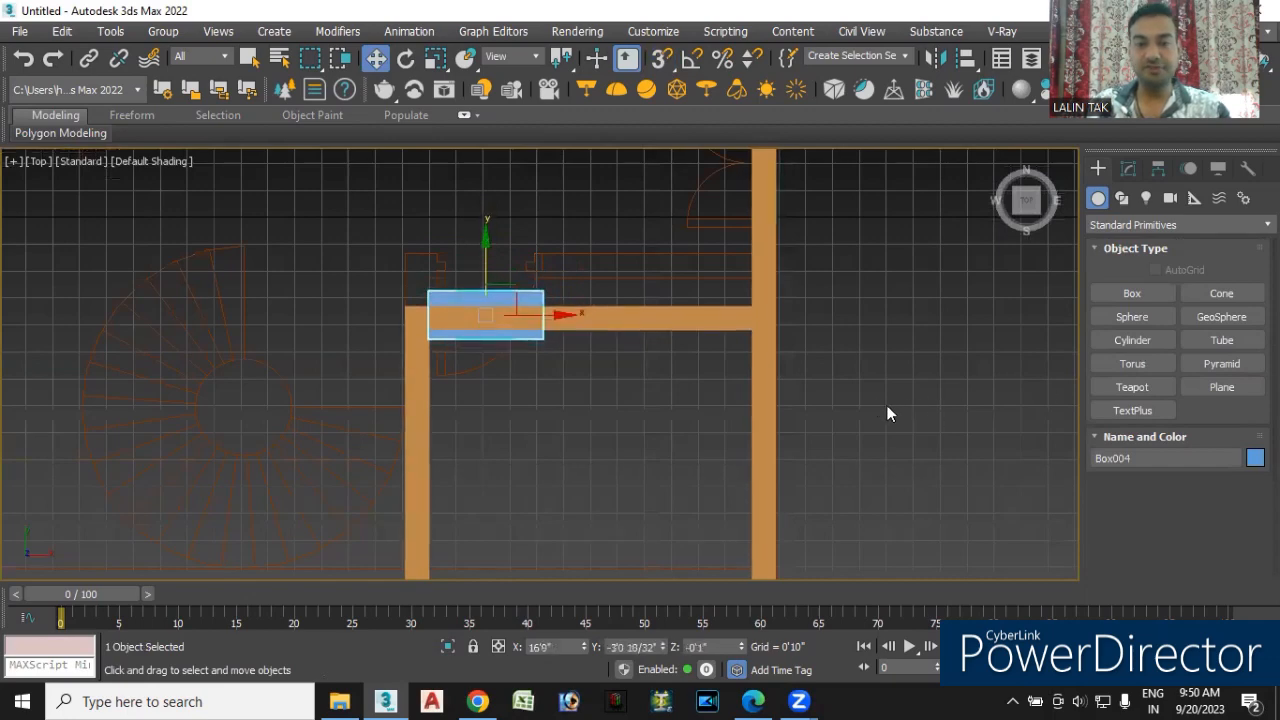
# - Turn the horizontal wall behind the blue box into a Boolean compound object with the Subtract operation
pyautogui.click(652, 321)
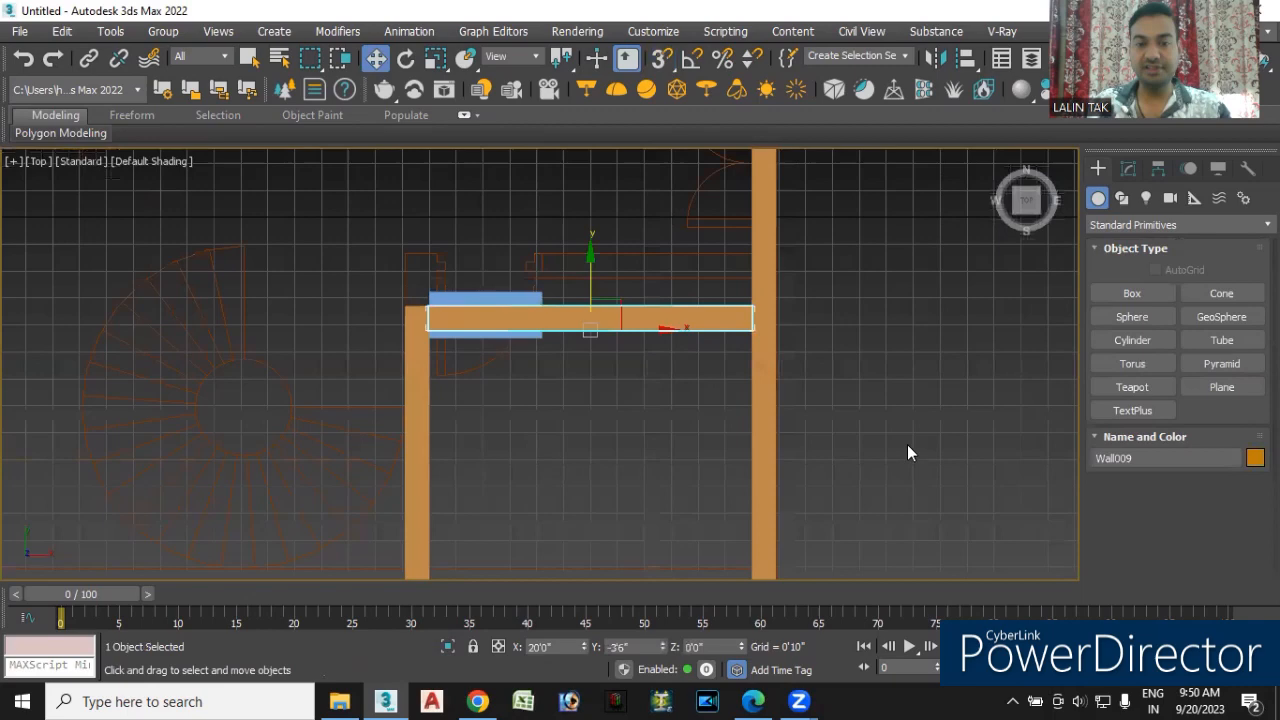
pyautogui.click(1133, 225)
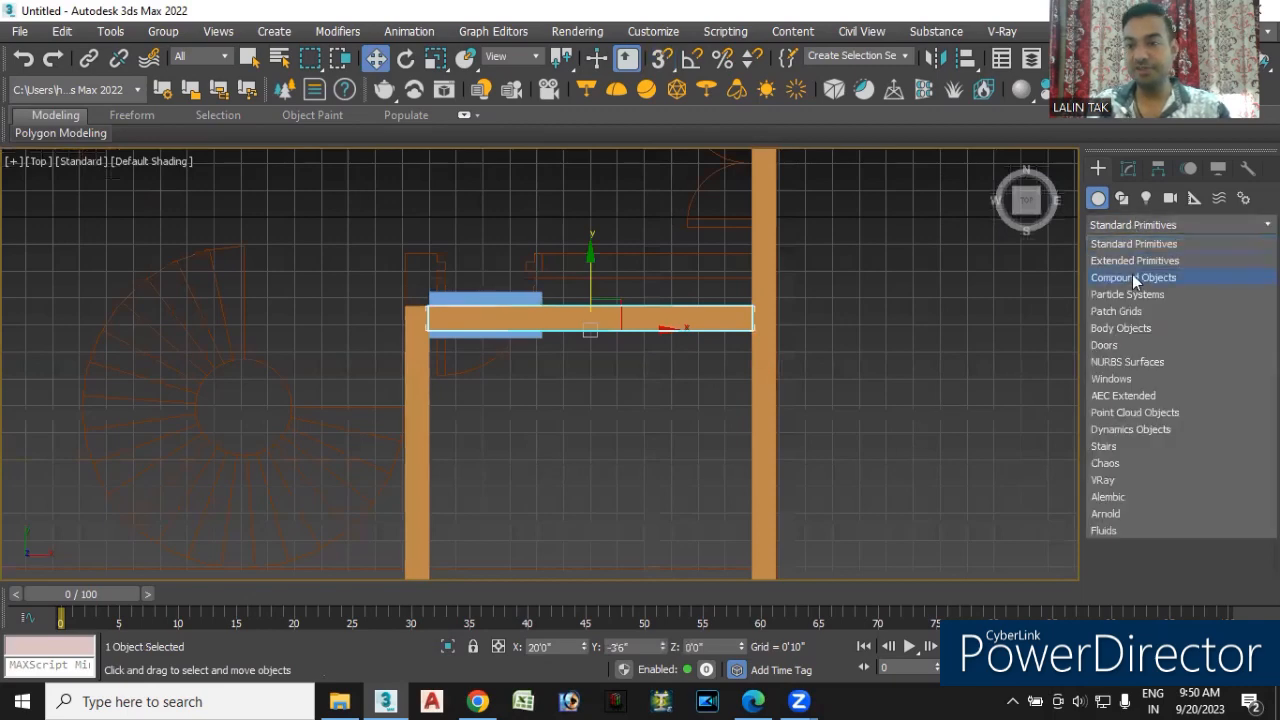
pyautogui.click(1134, 278)
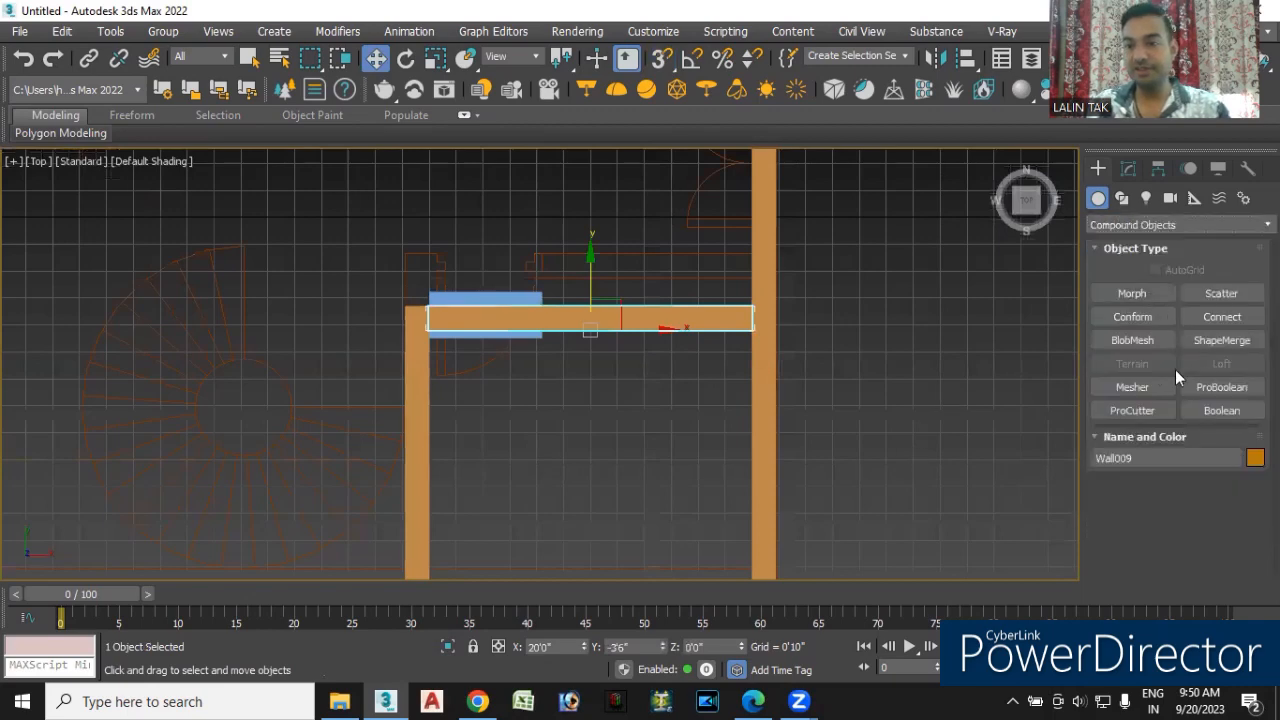
pyautogui.click(1220, 408)
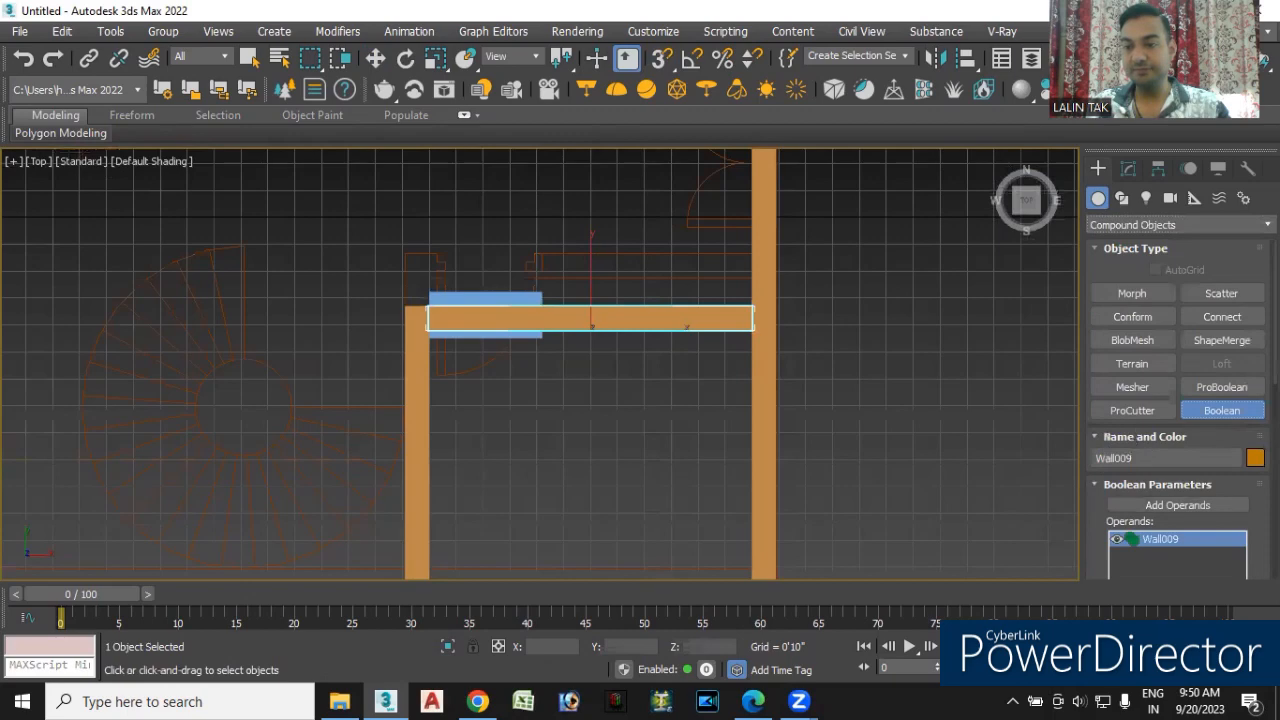
pyautogui.scroll(-5, 1123, 523)
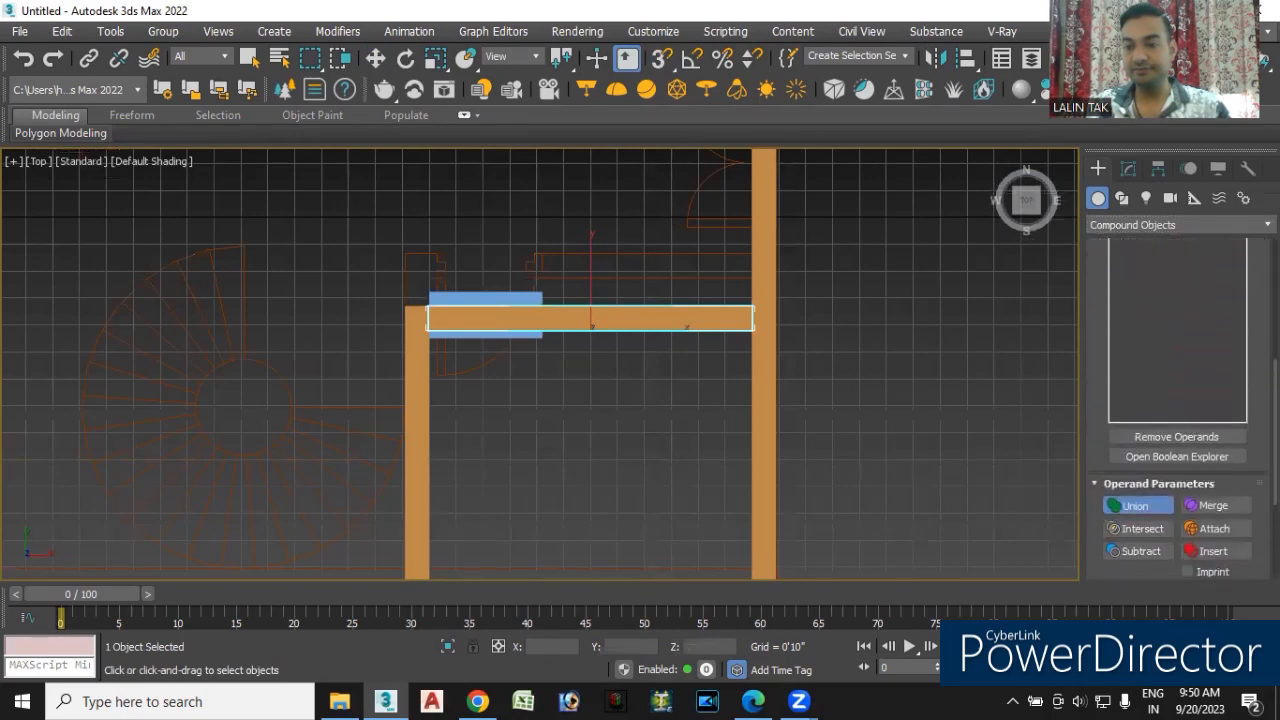
pyautogui.click(1132, 555)
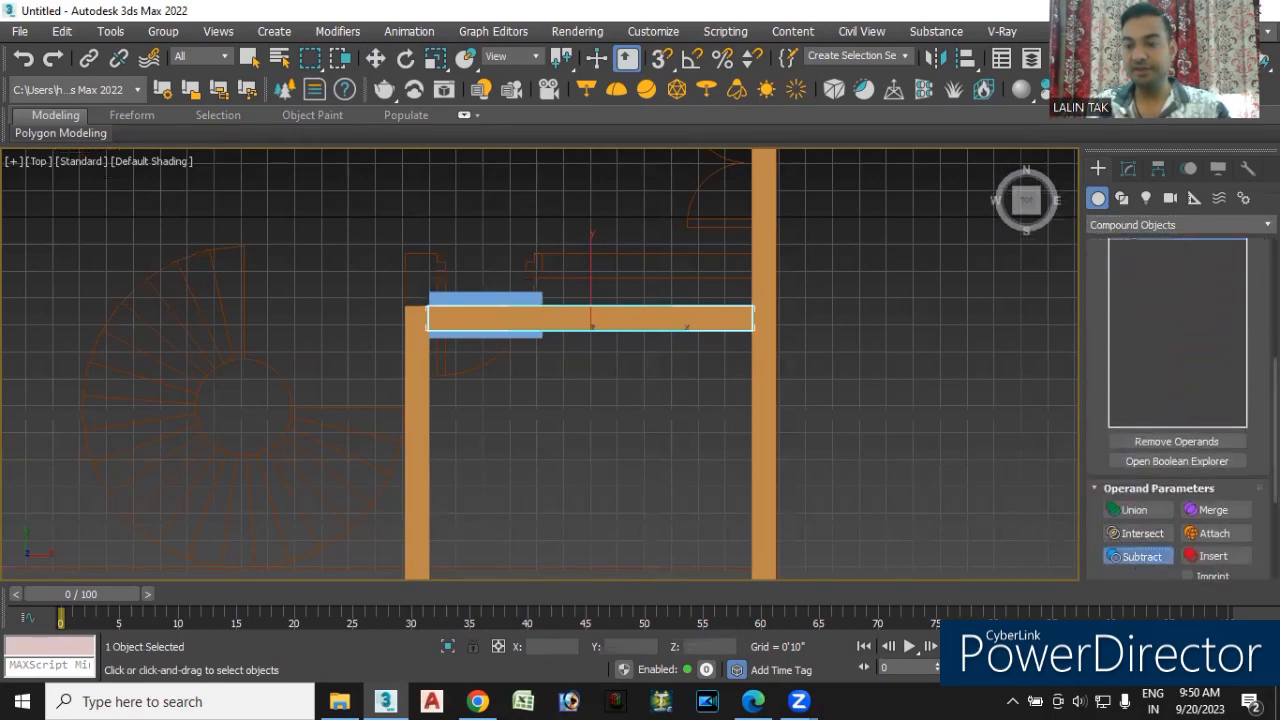
# - Add the blue box as the Boolean operand in the perspective view to cut the door opening in the wall
pyautogui.scroll(5, 1132, 500)
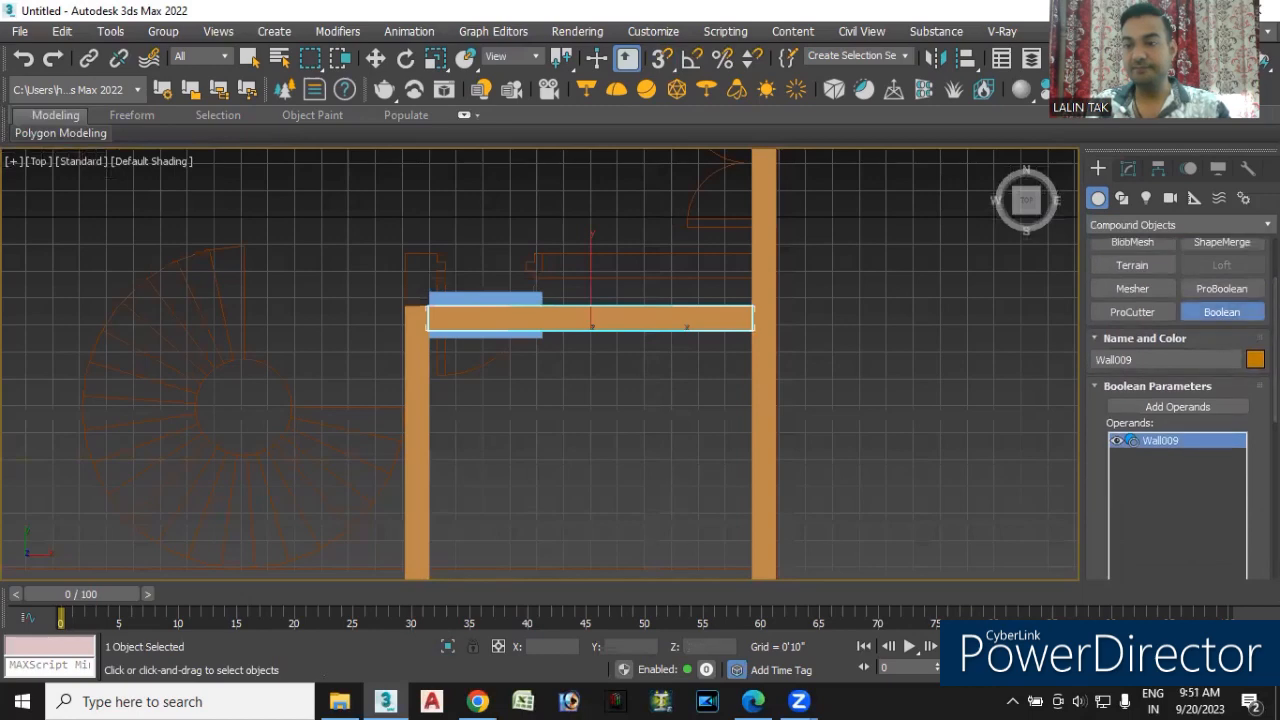
pyautogui.click(1170, 405)
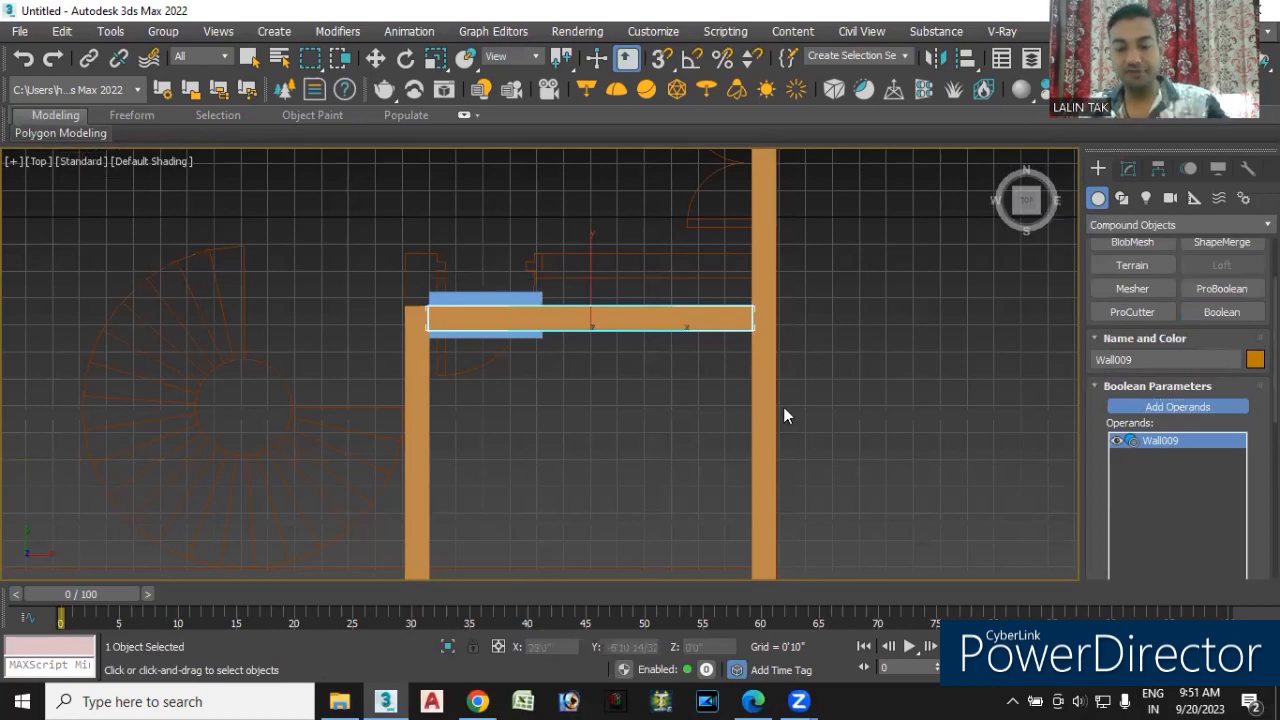
pyautogui.press('p')
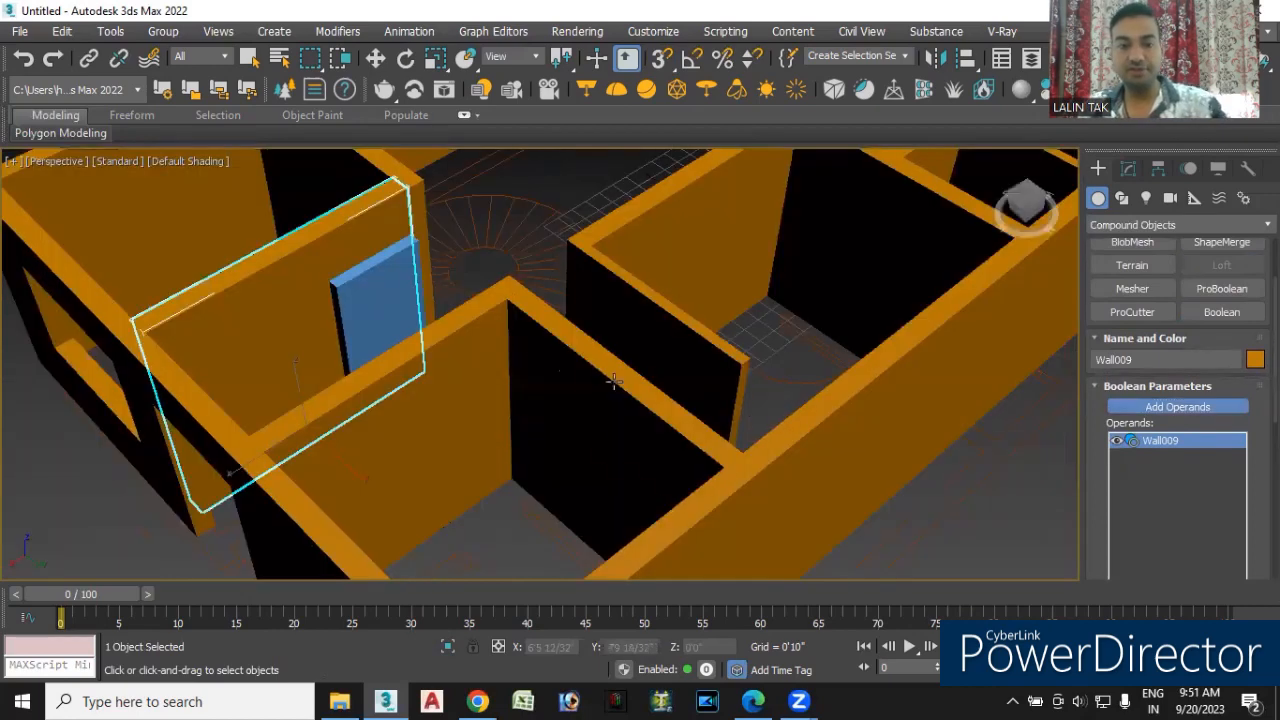
pyautogui.click(377, 297)
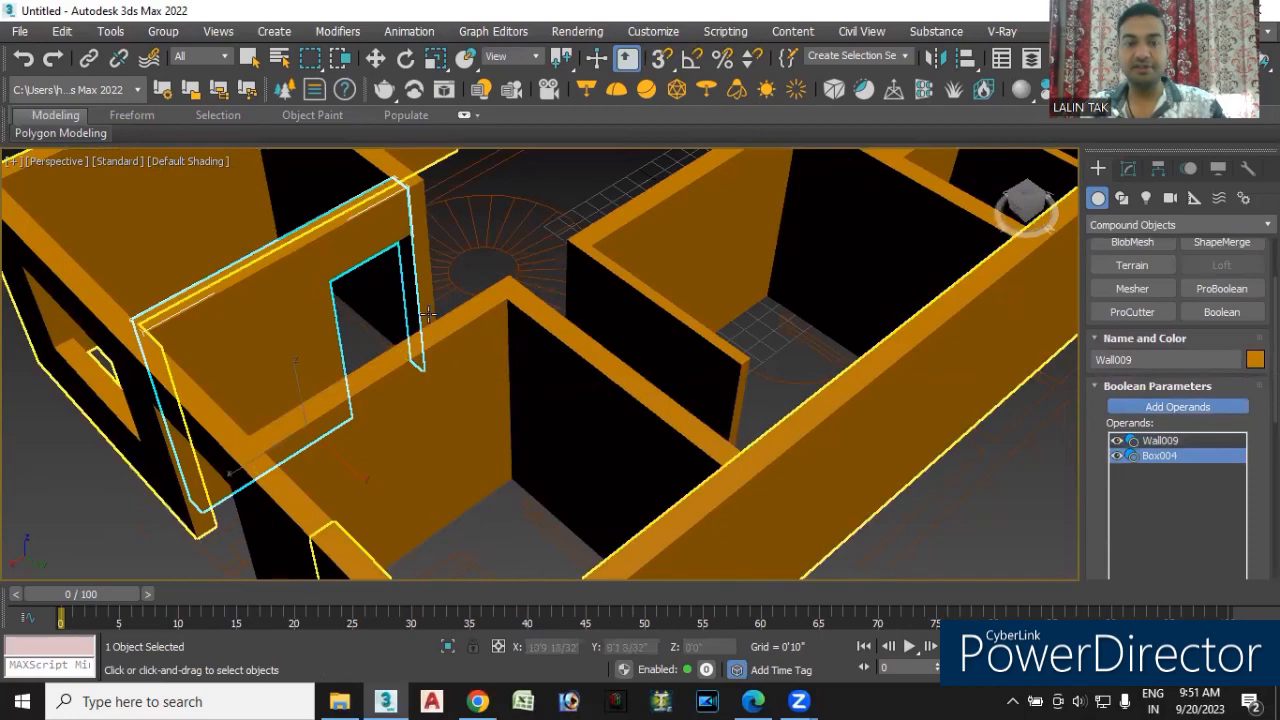
# - End the Boolean operation by returning to Standard Primitives, and deselect the wall
pyautogui.scroll(-3, 461, 405)
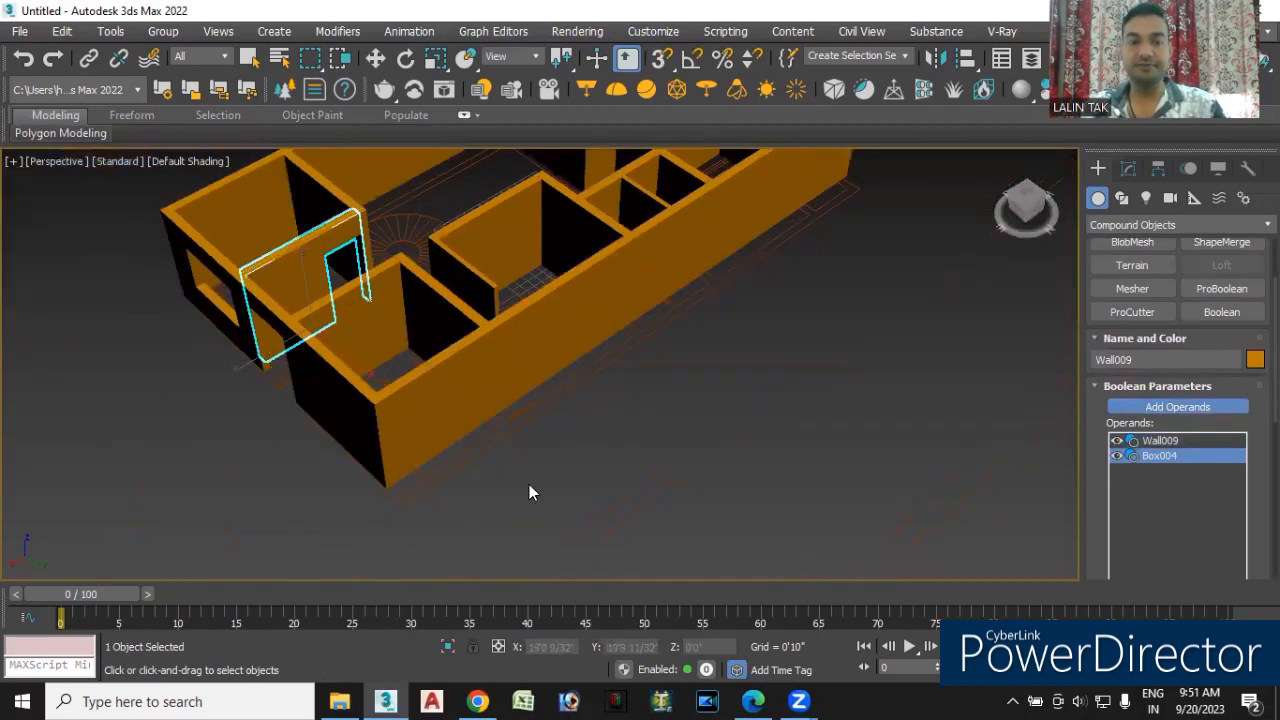
pyautogui.click(1102, 226)
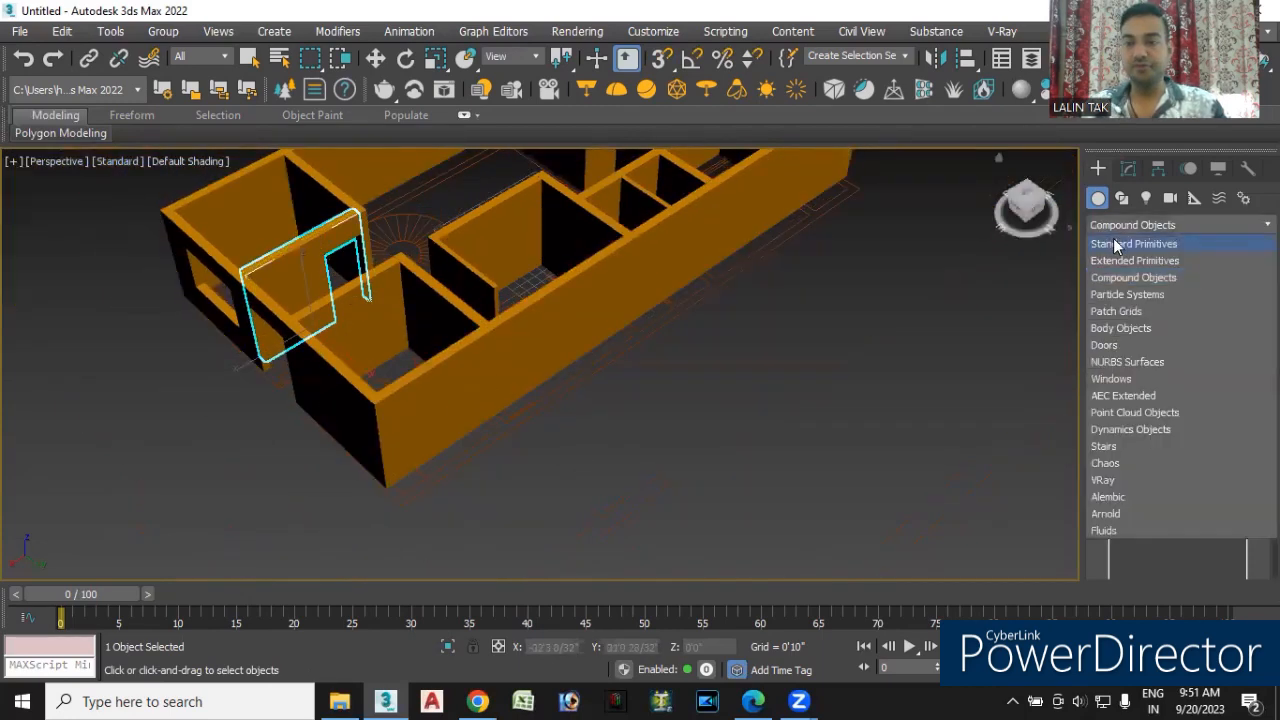
pyautogui.click(1135, 243)
pyautogui.click(553, 463)
# - Examine the whole house model from several sides to check its door and window openings
pyautogui.scroll(-5, 544, 471)
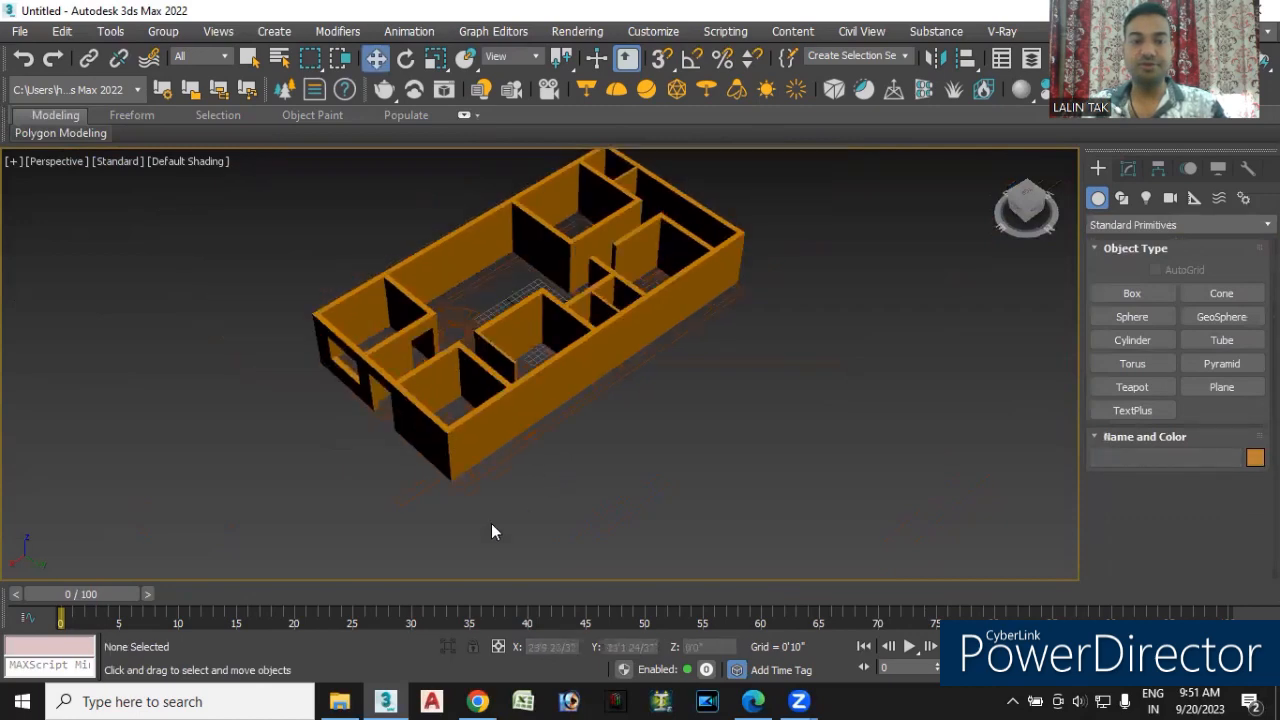
pyautogui.moveTo(491, 523)
pyautogui.keyDown('alt'); pyautogui.mouseDown(button='middle')
pyautogui.moveTo(626, 493)
pyautogui.moveTo(637, 478)
pyautogui.moveTo(649, 497)
pyautogui.moveTo(643, 487)
pyautogui.mouseUp(button='middle'); pyautogui.keyUp('alt')
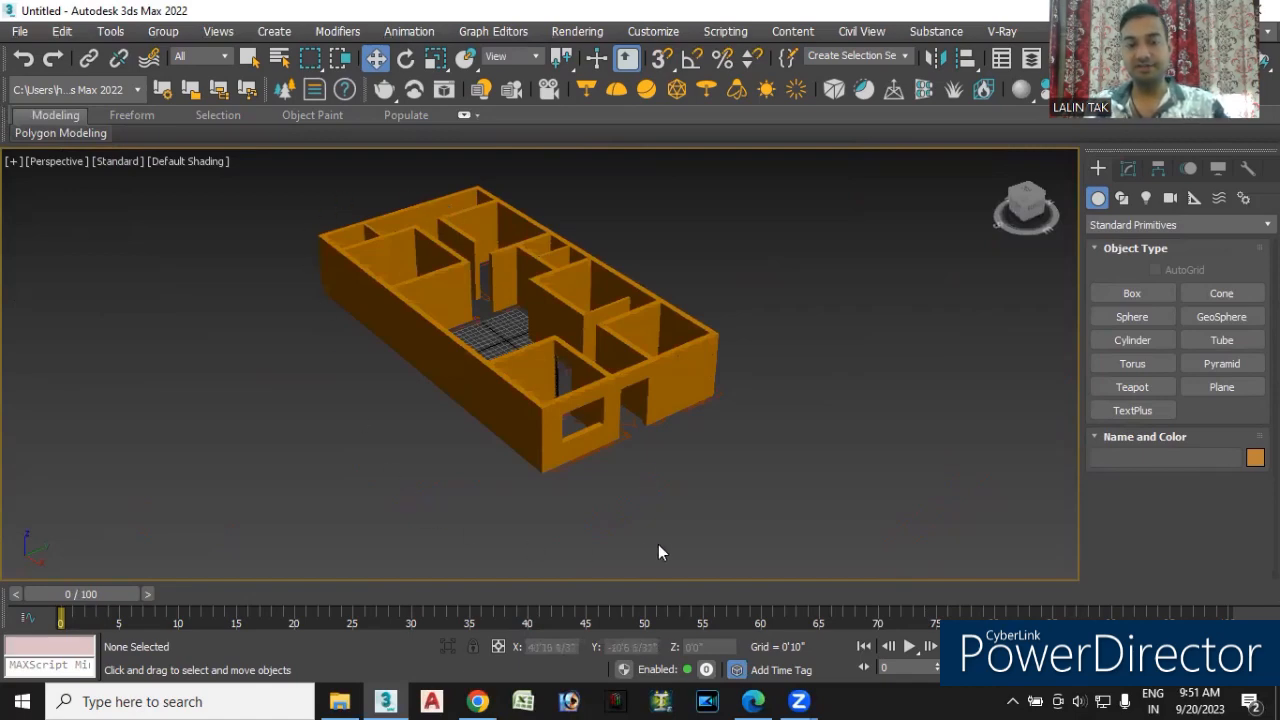
pyautogui.keyDown('alt'); pyautogui.moveTo(705, 498); pyautogui.dragTo(566, 466, button='middle'); pyautogui.keyUp('alt')
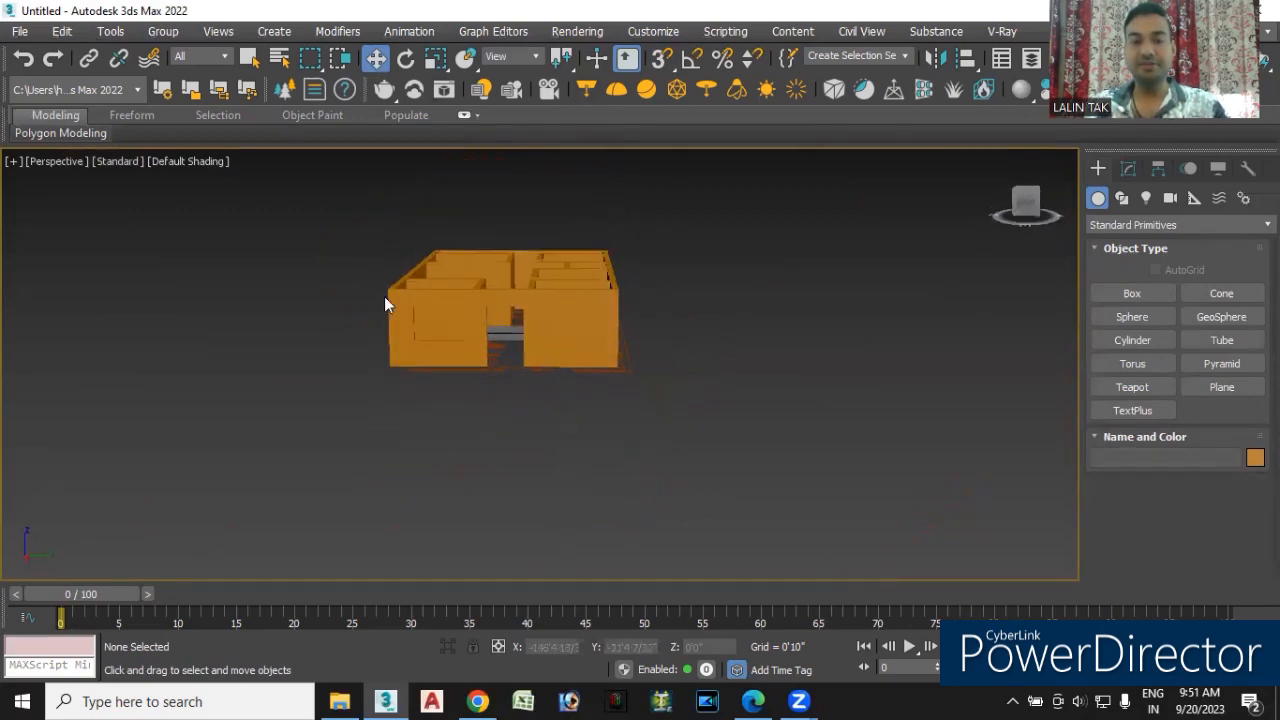
pyautogui.keyDown('alt'); pyautogui.moveTo(556, 447); pyautogui.dragTo(423, 434, button='middle'); pyautogui.keyUp('alt')
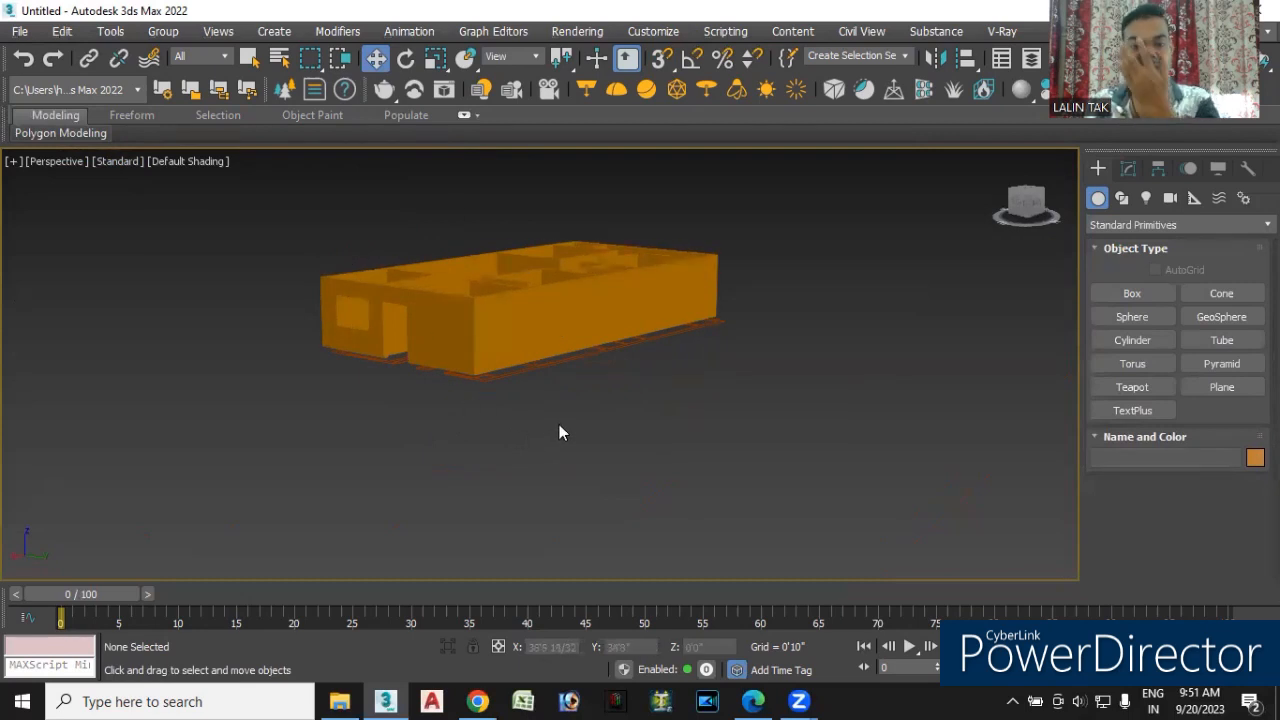
pyautogui.keyDown('alt'); pyautogui.moveTo(488, 474); pyautogui.dragTo(628, 485, button='middle'); pyautogui.keyUp('alt')
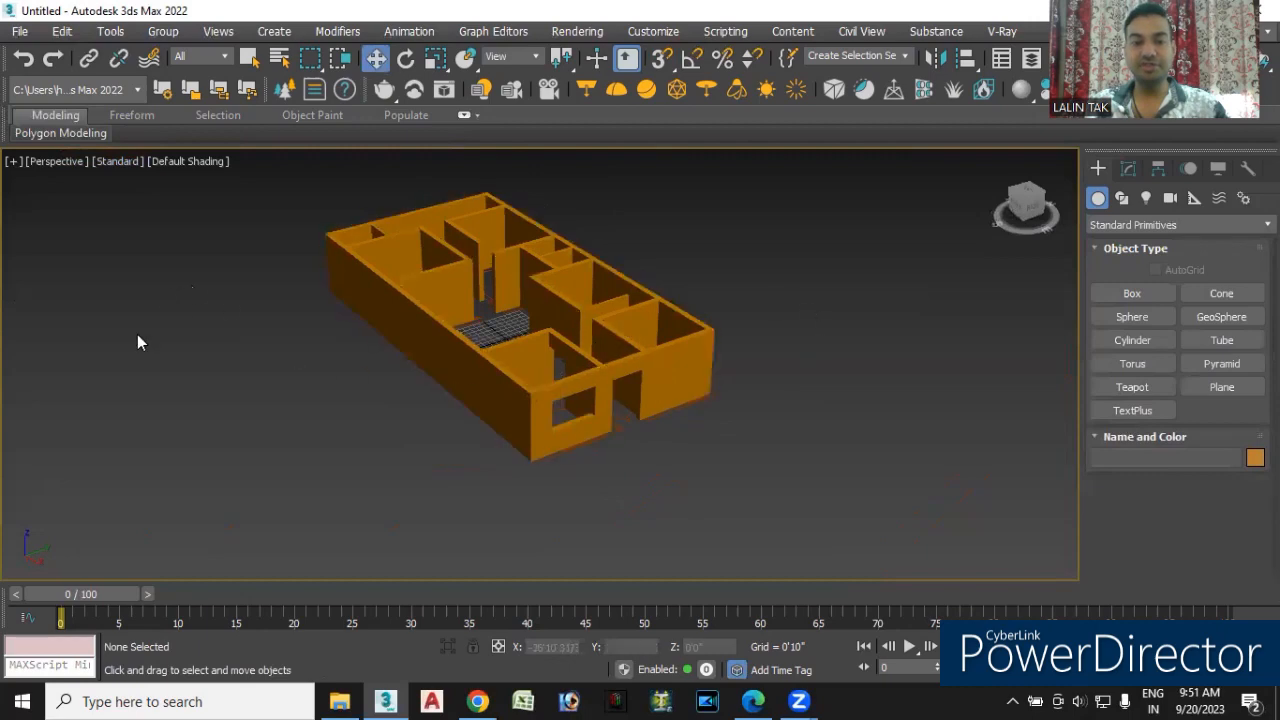
pyautogui.scroll(-5, 555, 450)
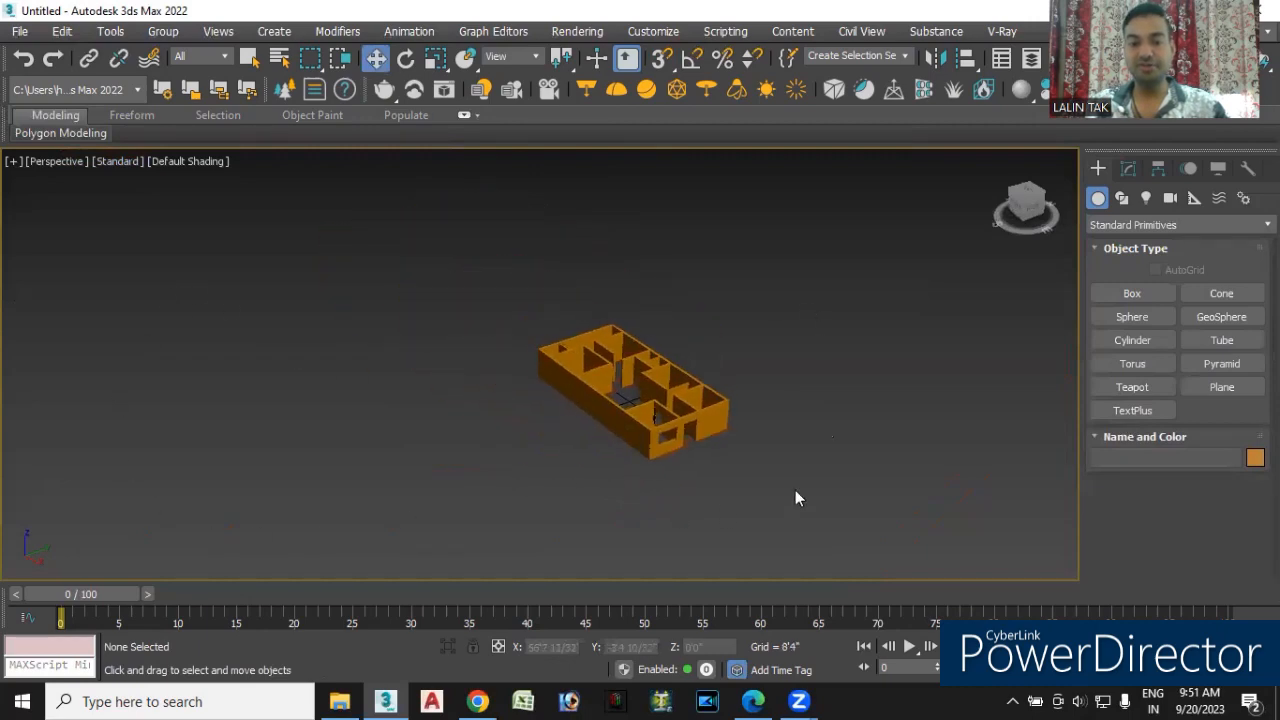
pyautogui.scroll(3, 697, 500)
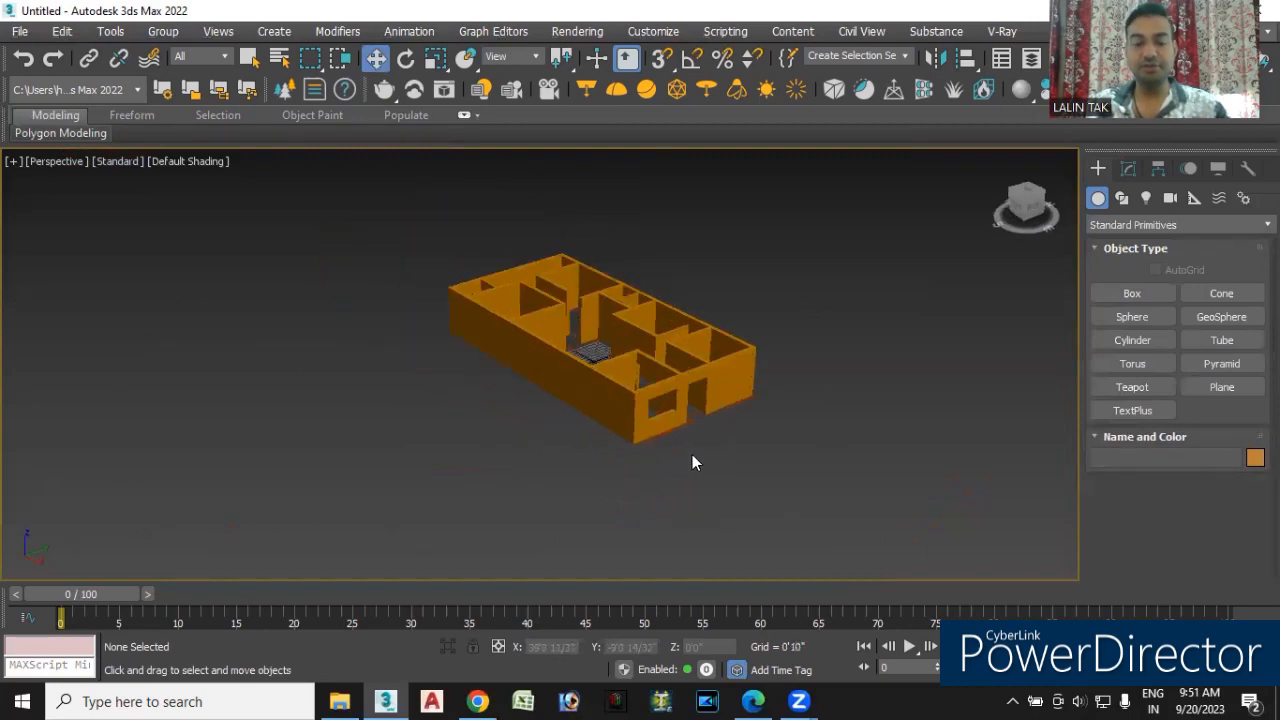
# - Import the "outer wall" AutoCAD drawing from the AutoCAD plan folder, merging its objects with the current scene and keeping the default DWG options
pyautogui.click(19, 33)
pyautogui.moveTo(57, 292)
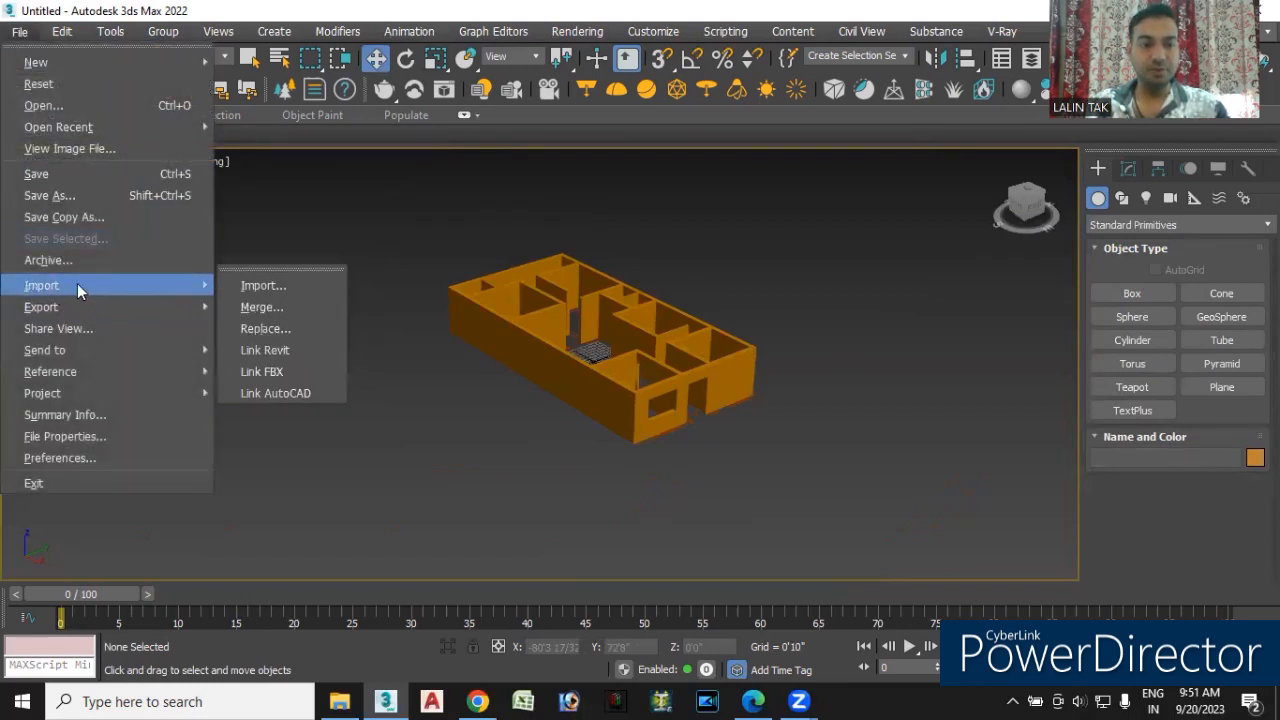
pyautogui.click(246, 289)
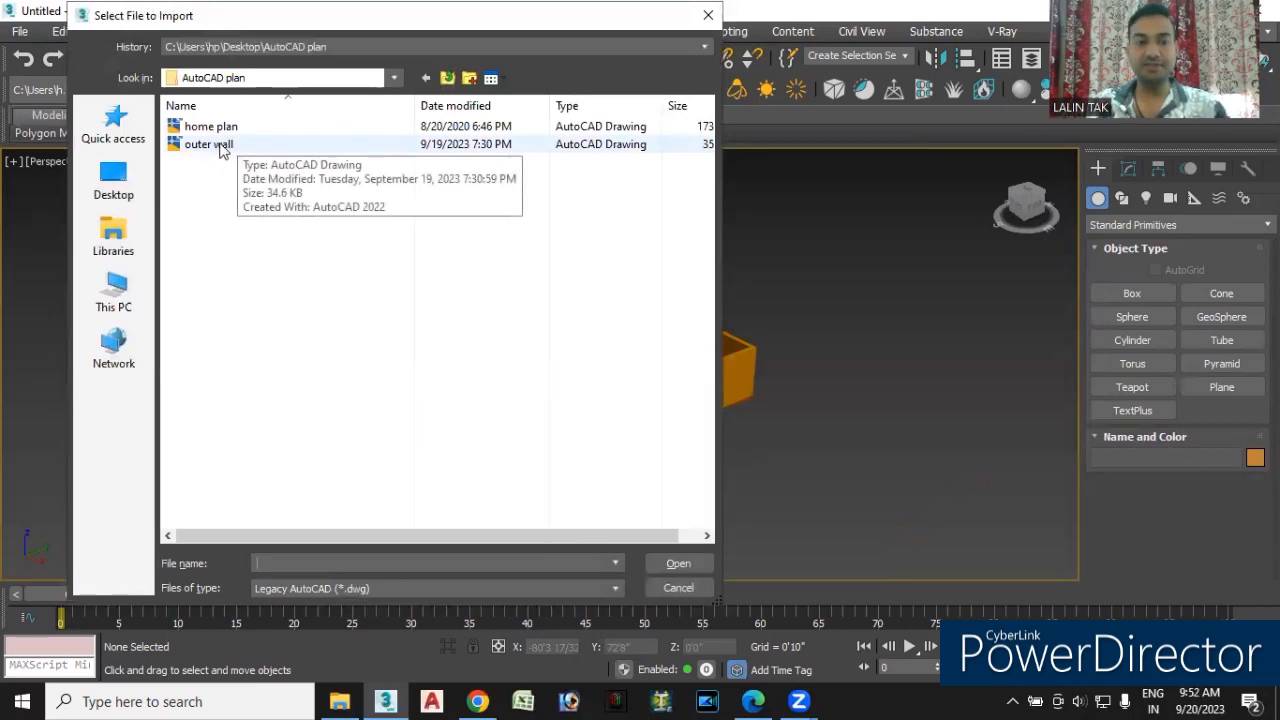
pyautogui.click(221, 149)
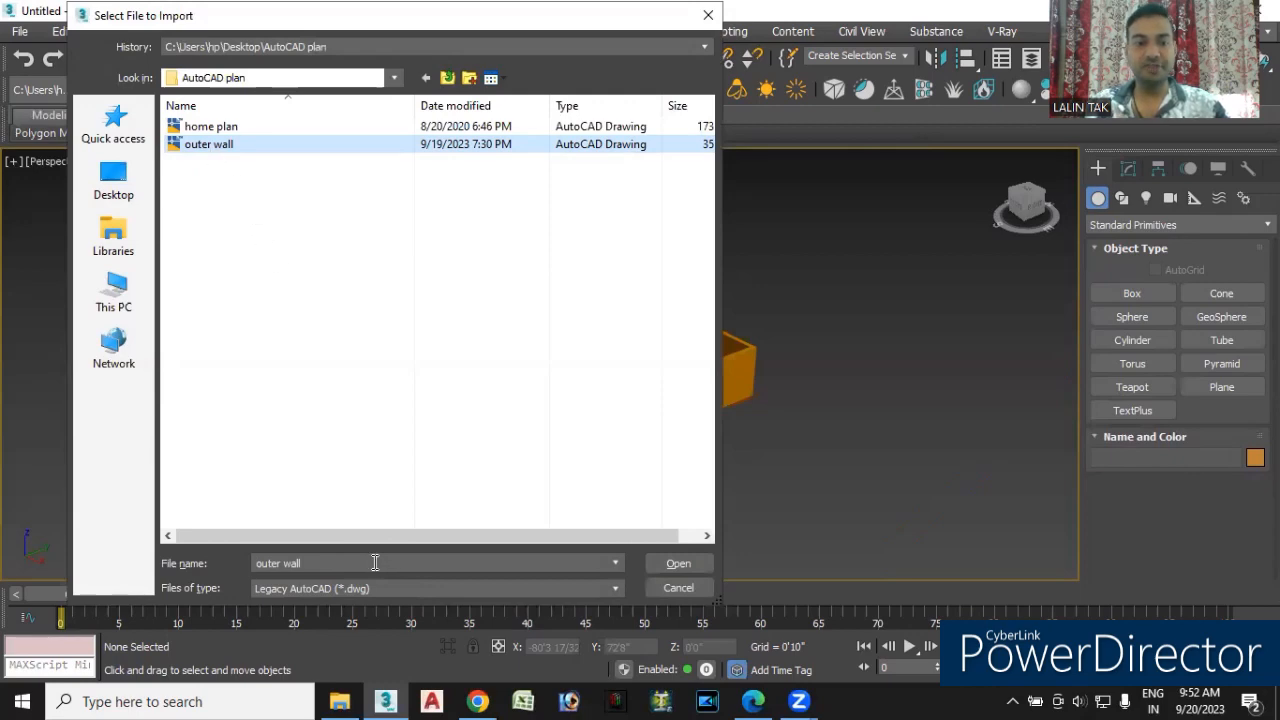
pyautogui.click(676, 564)
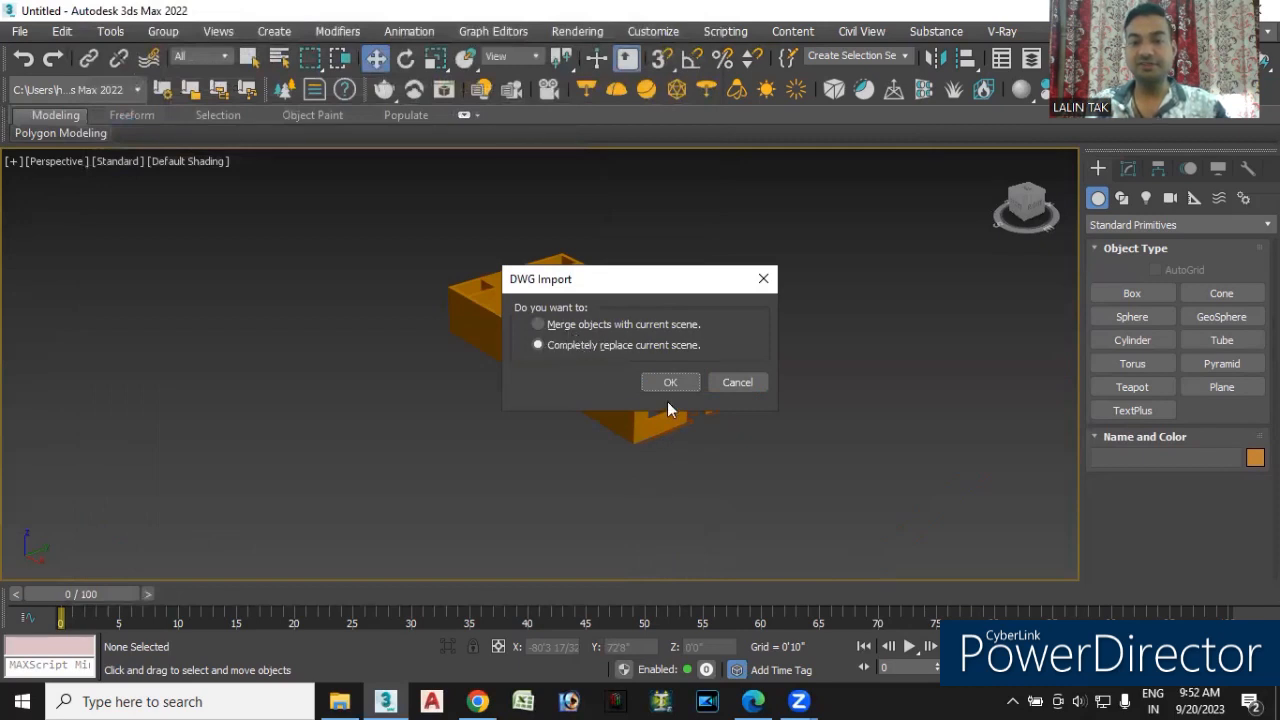
pyautogui.click(540, 326)
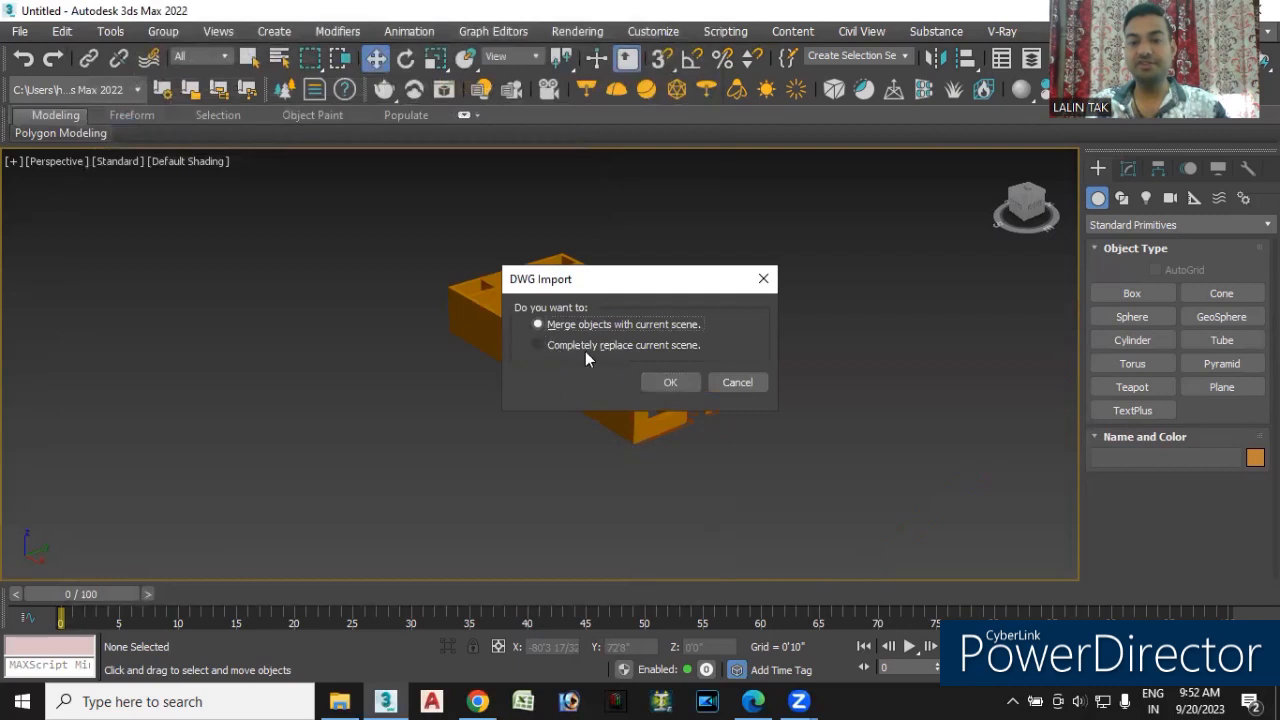
pyautogui.click(672, 382)
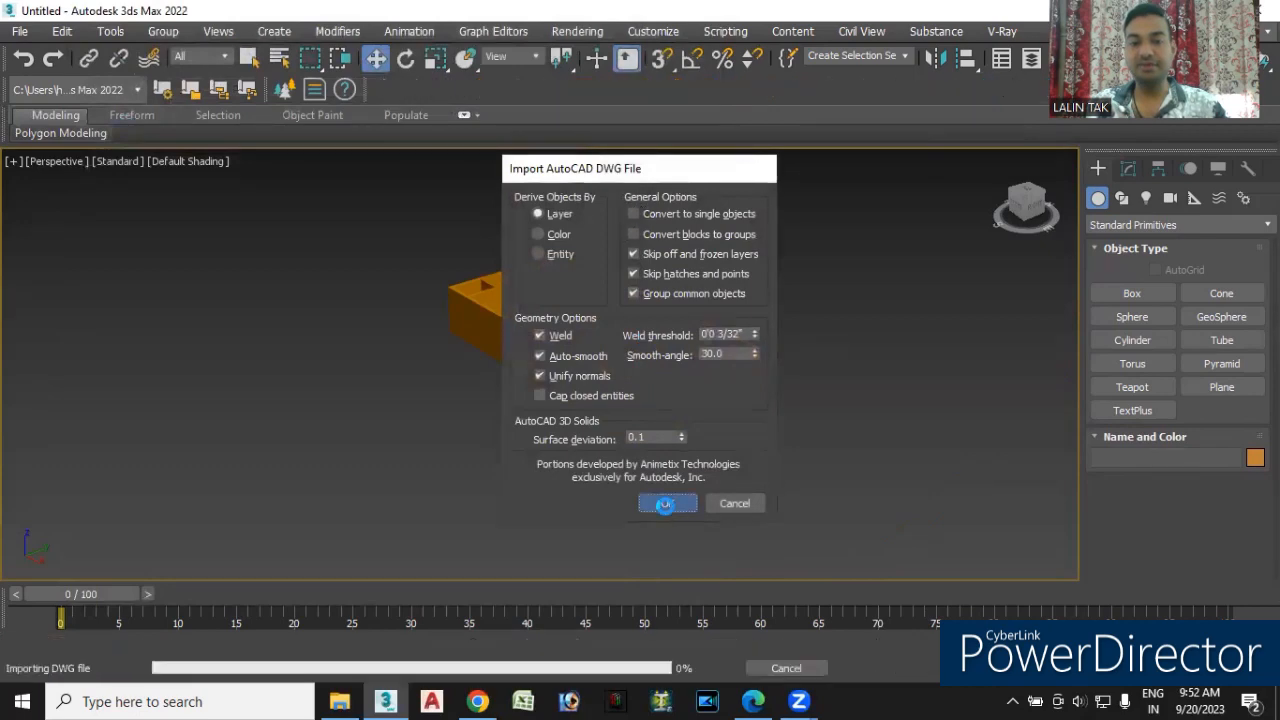
pyautogui.click(666, 505)
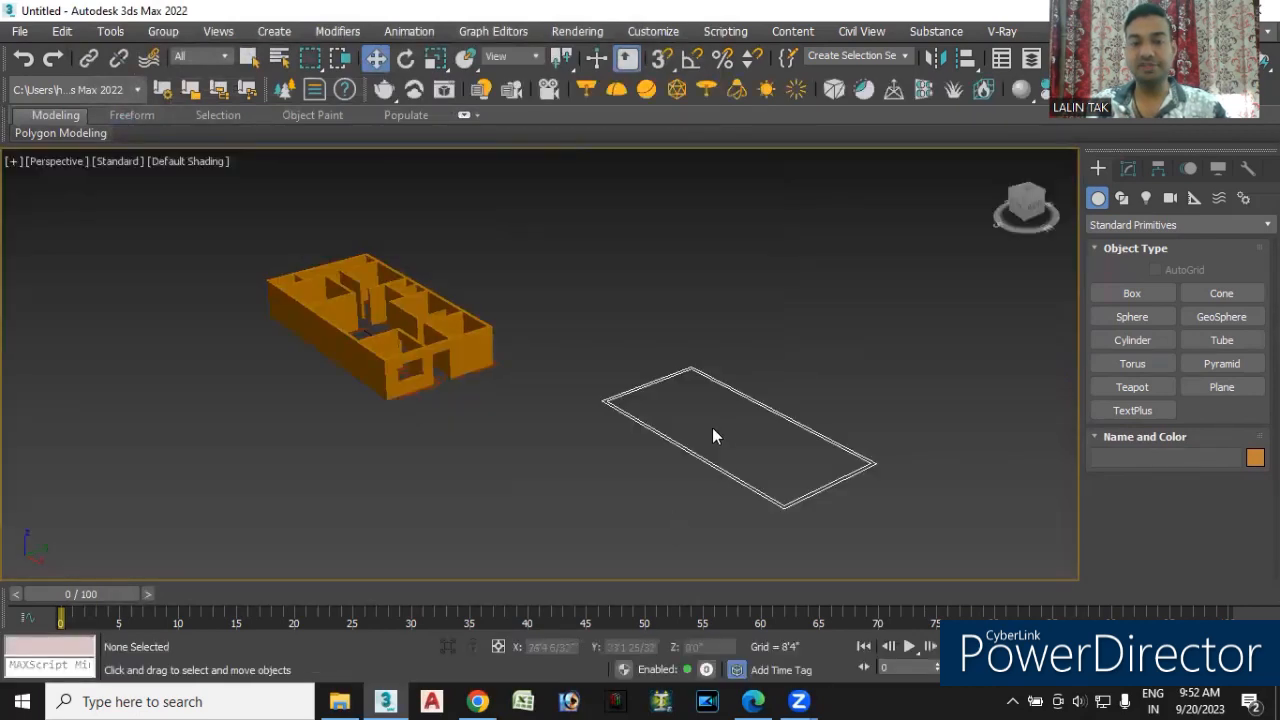
# - Select the imported outer wall outline and examine its layout beside the house
pyautogui.click(707, 462)
pyautogui.keyDown('alt'); pyautogui.moveTo(819, 517); pyautogui.dragTo(615, 456, button='middle'); pyautogui.keyUp('alt')
pyautogui.scroll(5, 618, 490)
pyautogui.scroll(-5, 615, 458)
pyautogui.keyDown('alt'); pyautogui.moveTo(546, 570); pyautogui.dragTo(662, 573, button='middle'); pyautogui.keyUp('alt')
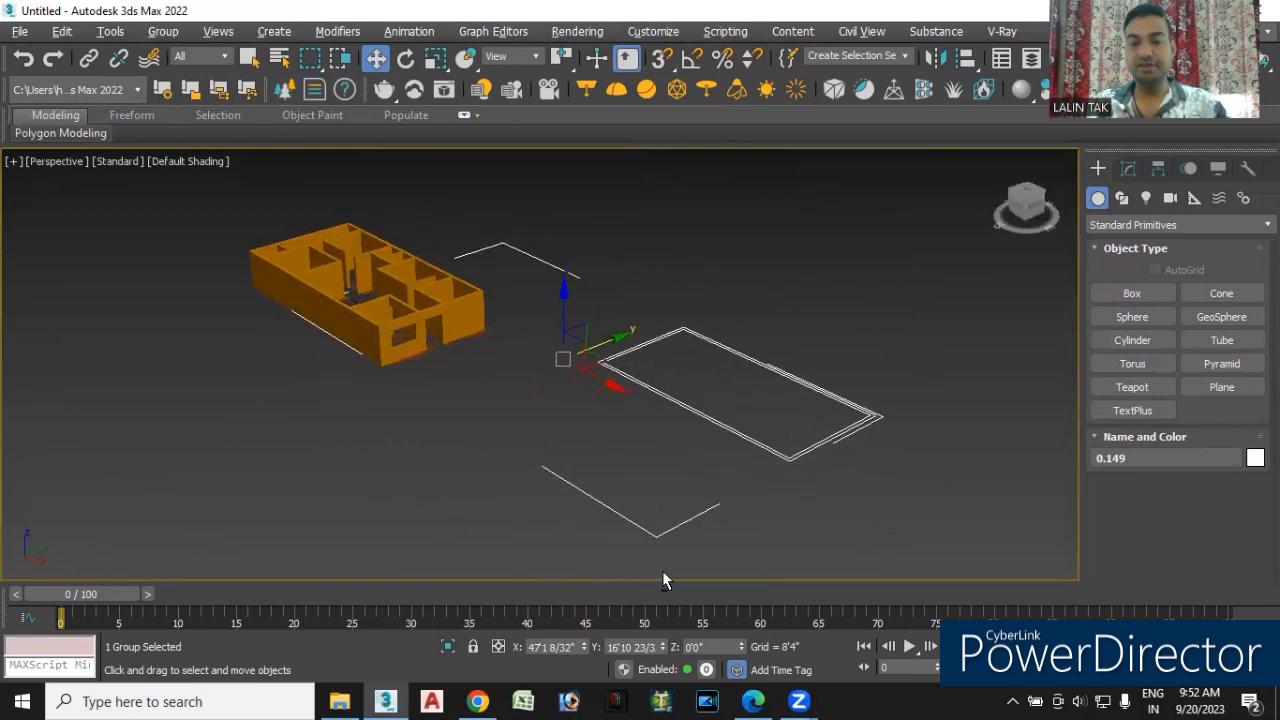
pyautogui.moveTo(636, 468); pyautogui.dragTo(607, 508, button='middle')
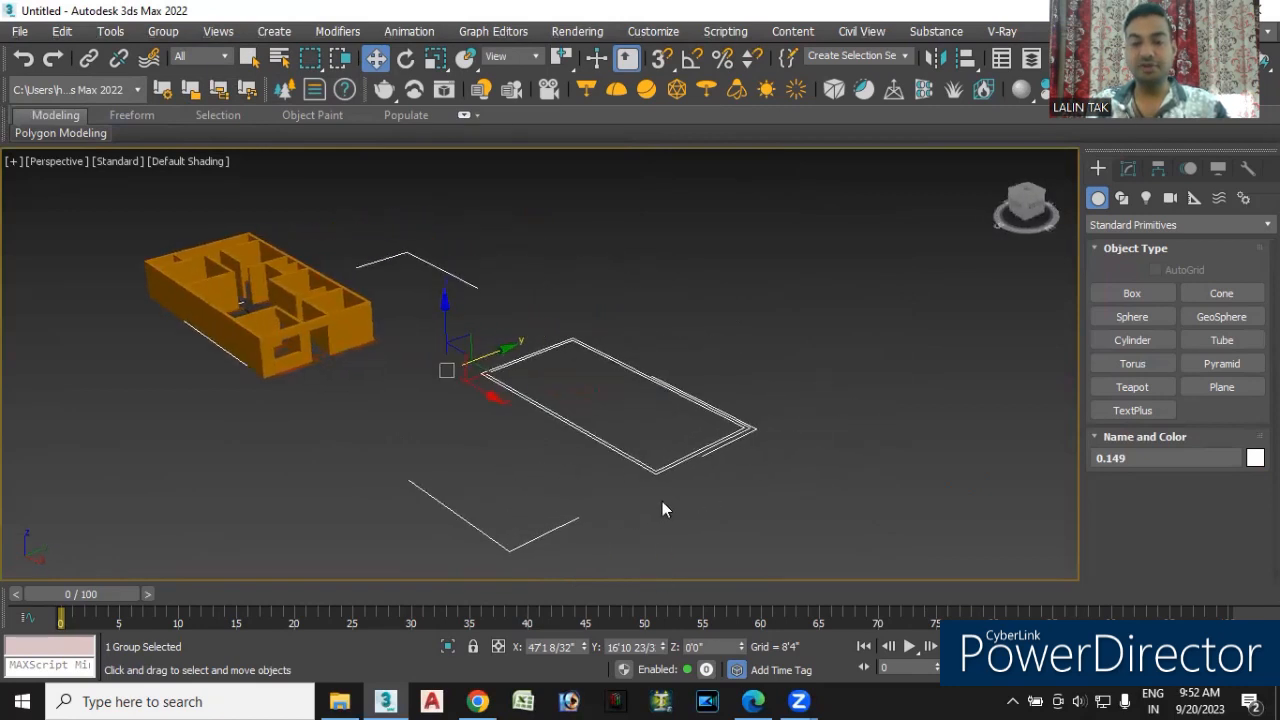
pyautogui.keyDown('alt'); pyautogui.moveTo(679, 487); pyautogui.dragTo(669, 498, button='middle'); pyautogui.keyUp('alt')
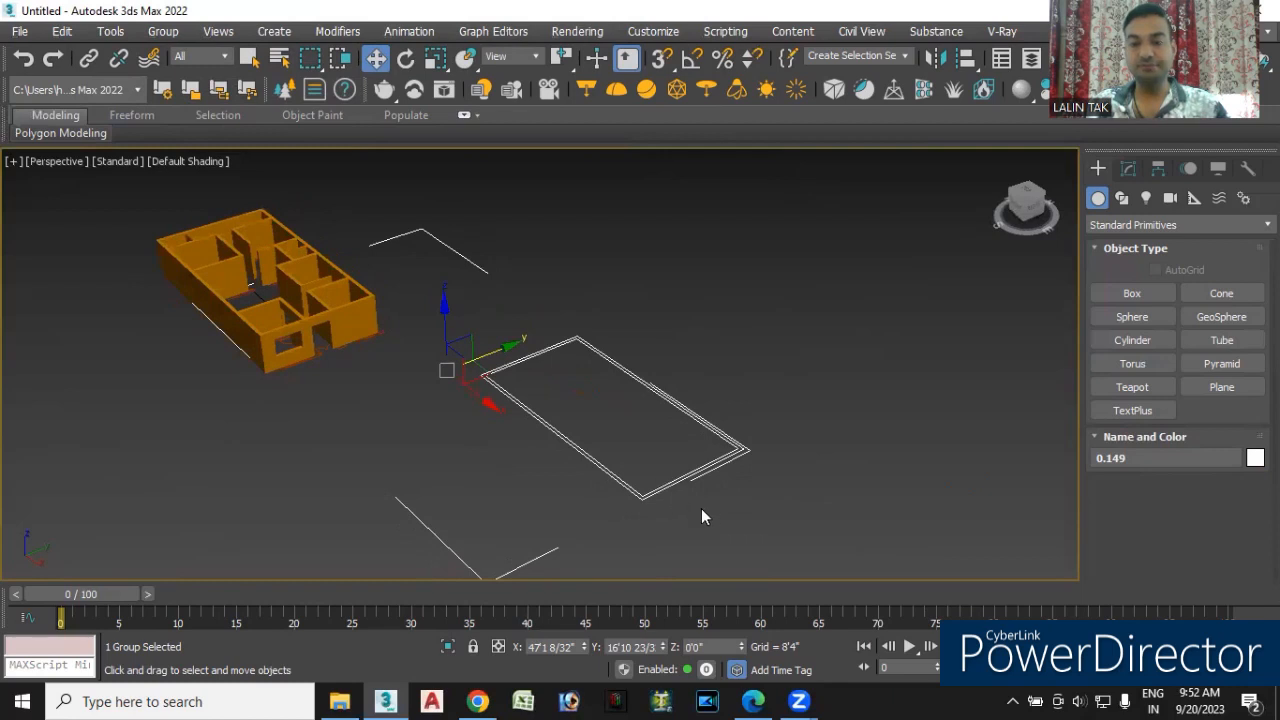
# - Start an AEC Extended wall with the height set to 11'0" and the width set to 9"
pyautogui.click(1136, 226)
pyautogui.click(1123, 396)
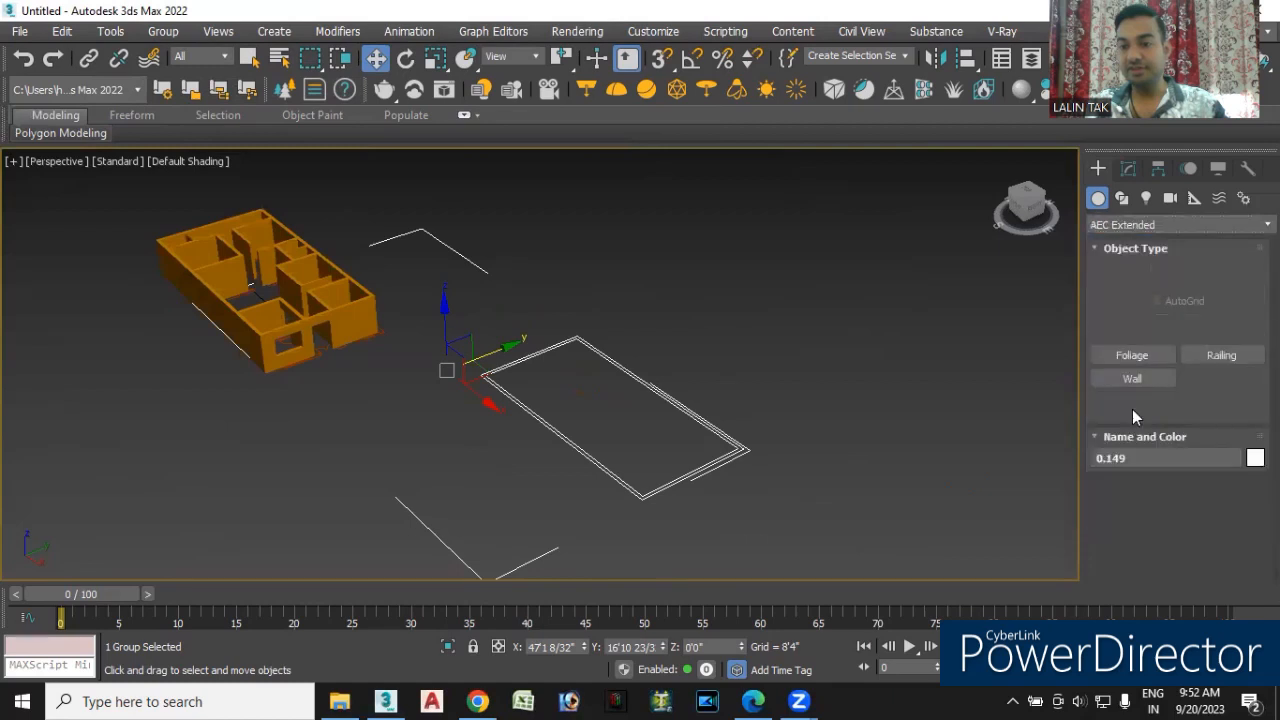
pyautogui.click(1132, 316)
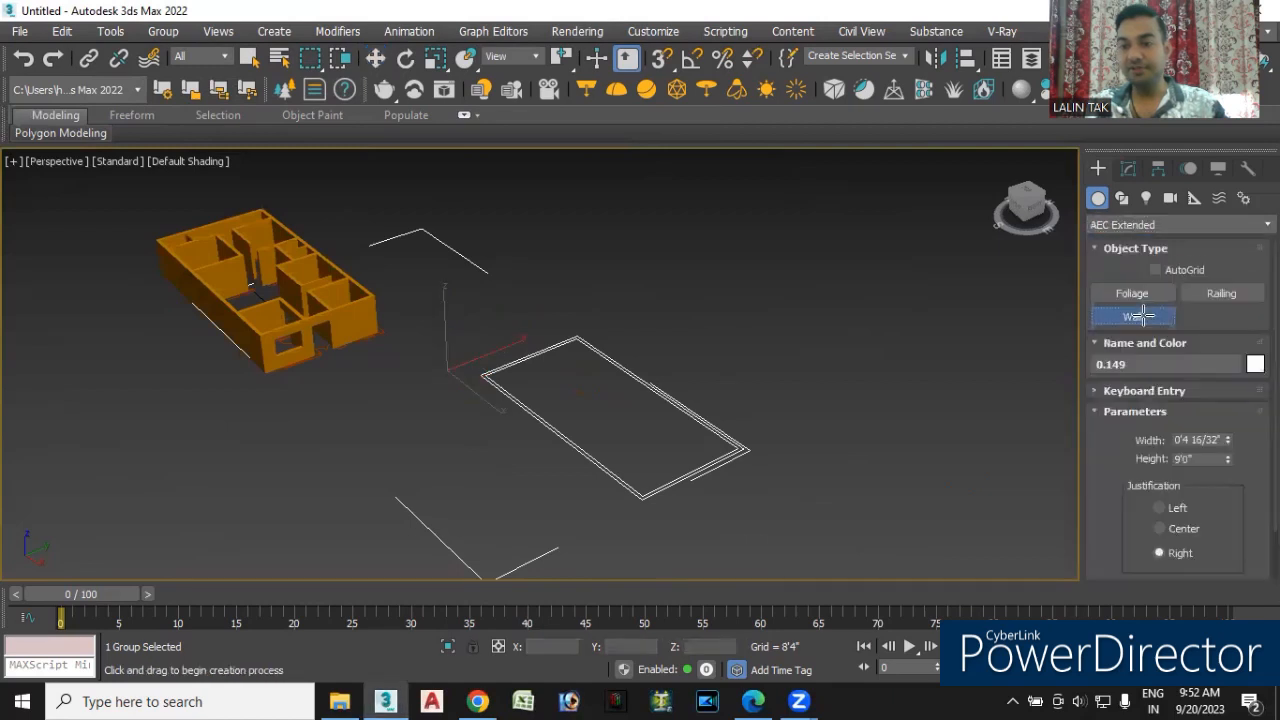
pyautogui.doubleClick(1191, 458)
pyautogui.write('11')
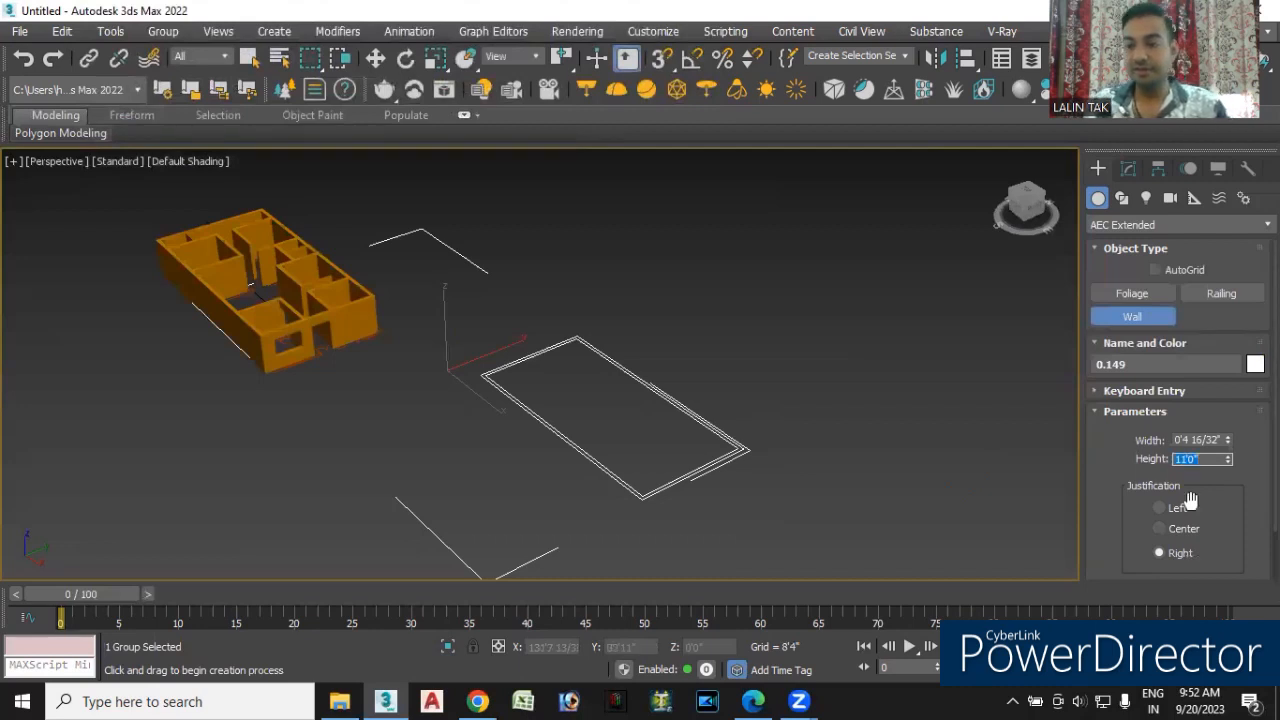
pyautogui.doubleClick(1222, 438)
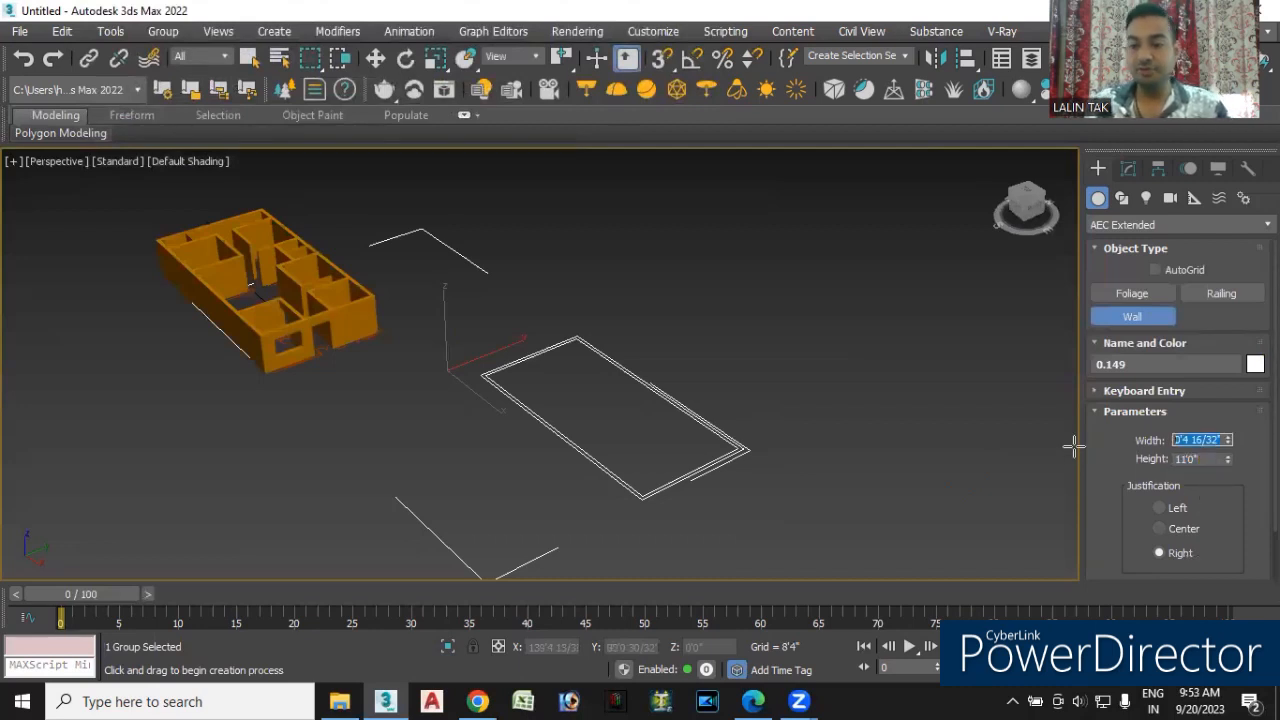
pyautogui.write('9')
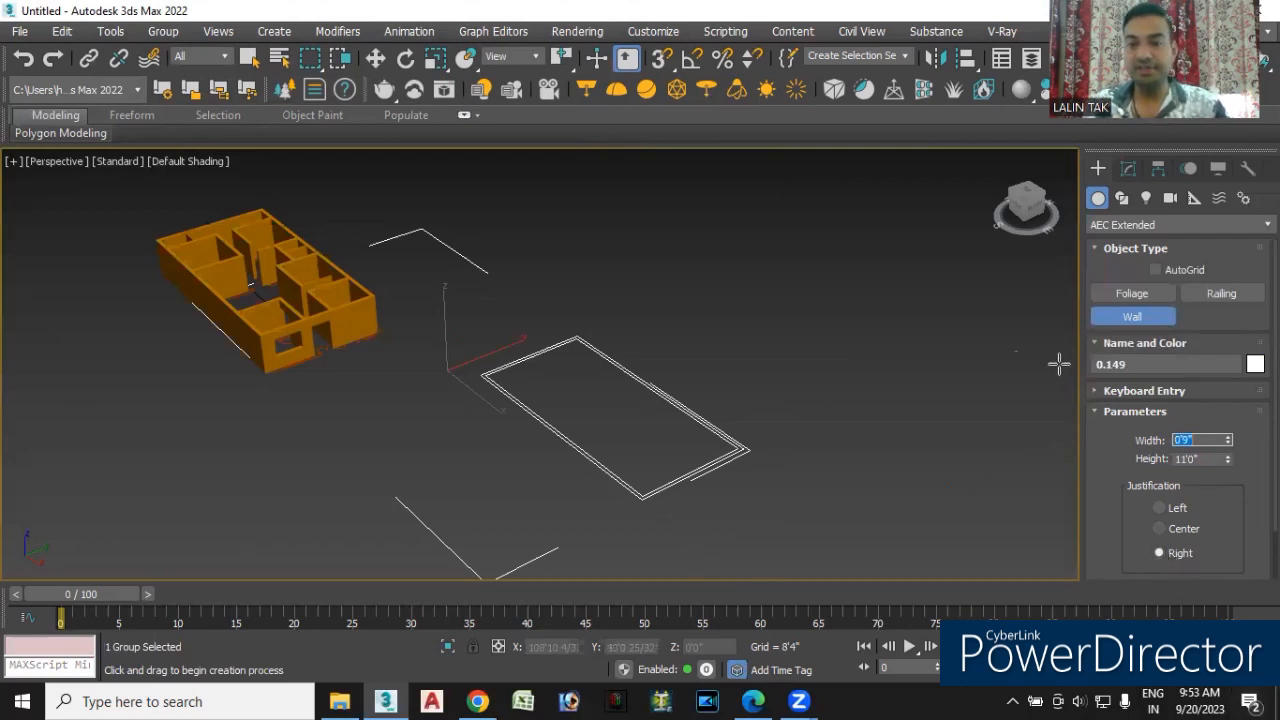
# - Generate the wall by picking the imported outer wall outline as its spline
pyautogui.click(1143, 391)
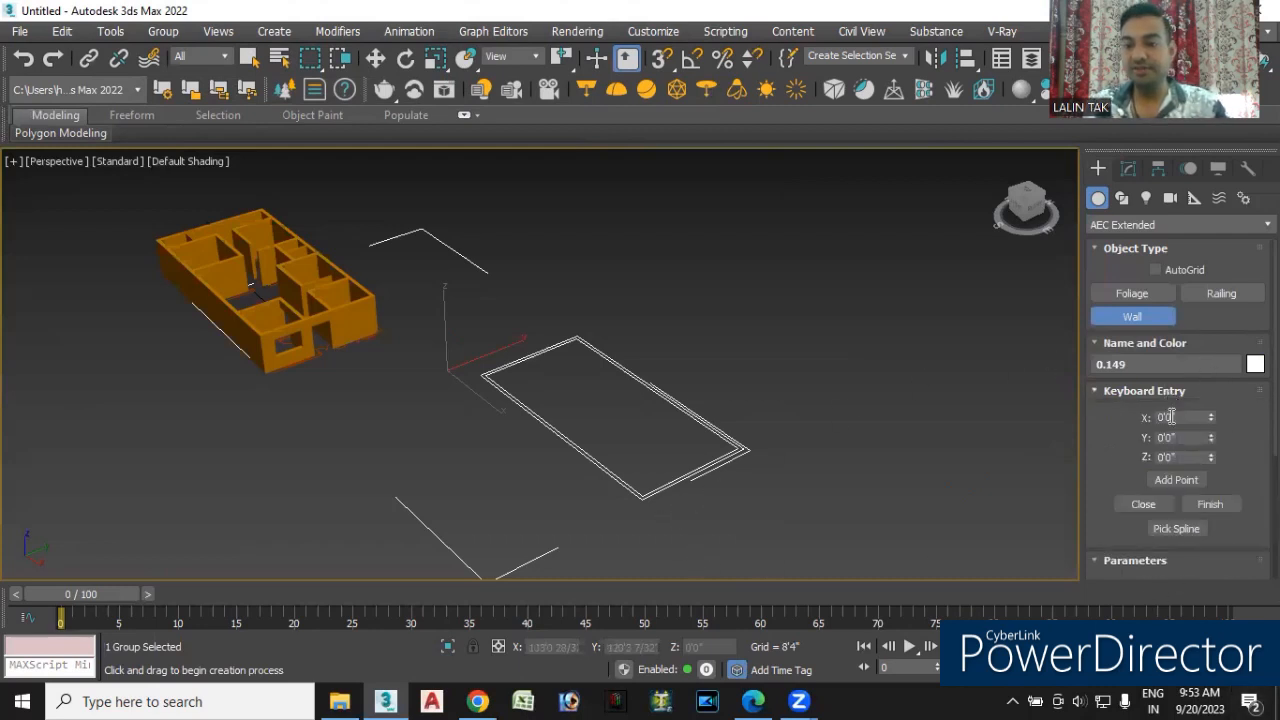
pyautogui.click(1176, 529)
pyautogui.scroll(5, 620, 462)
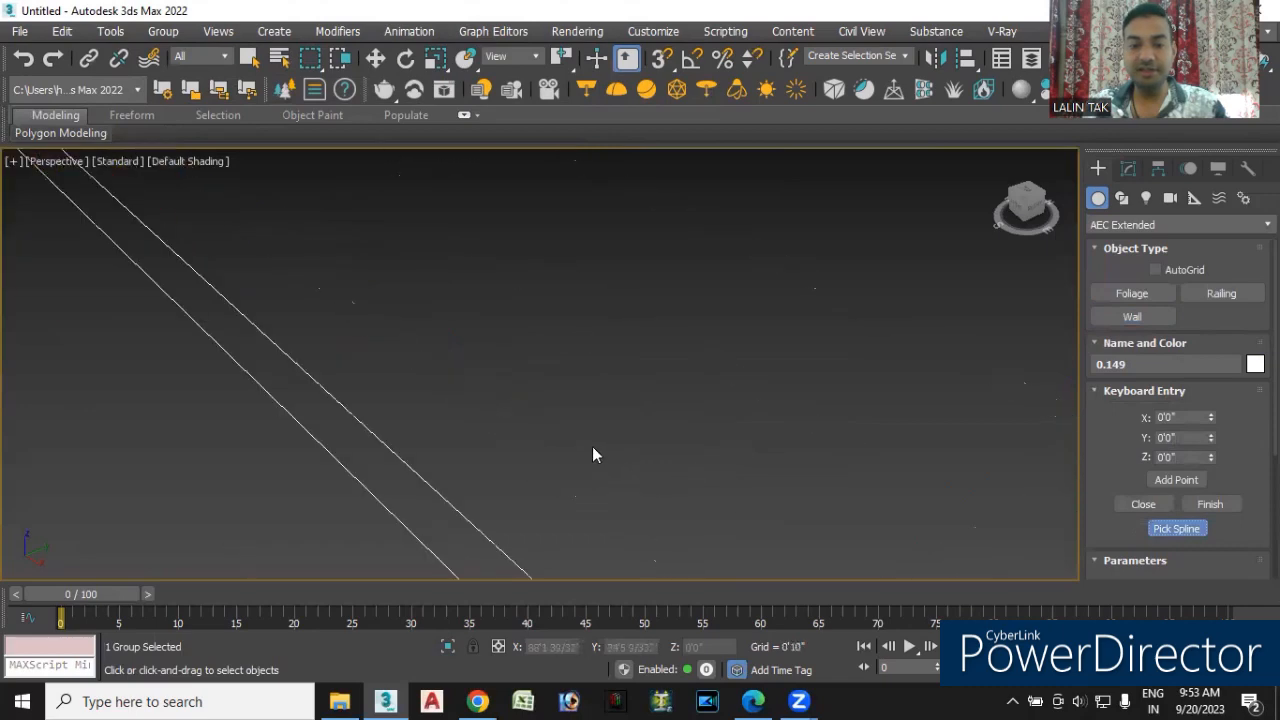
pyautogui.click(381, 508)
pyautogui.scroll(-6, 414, 463)
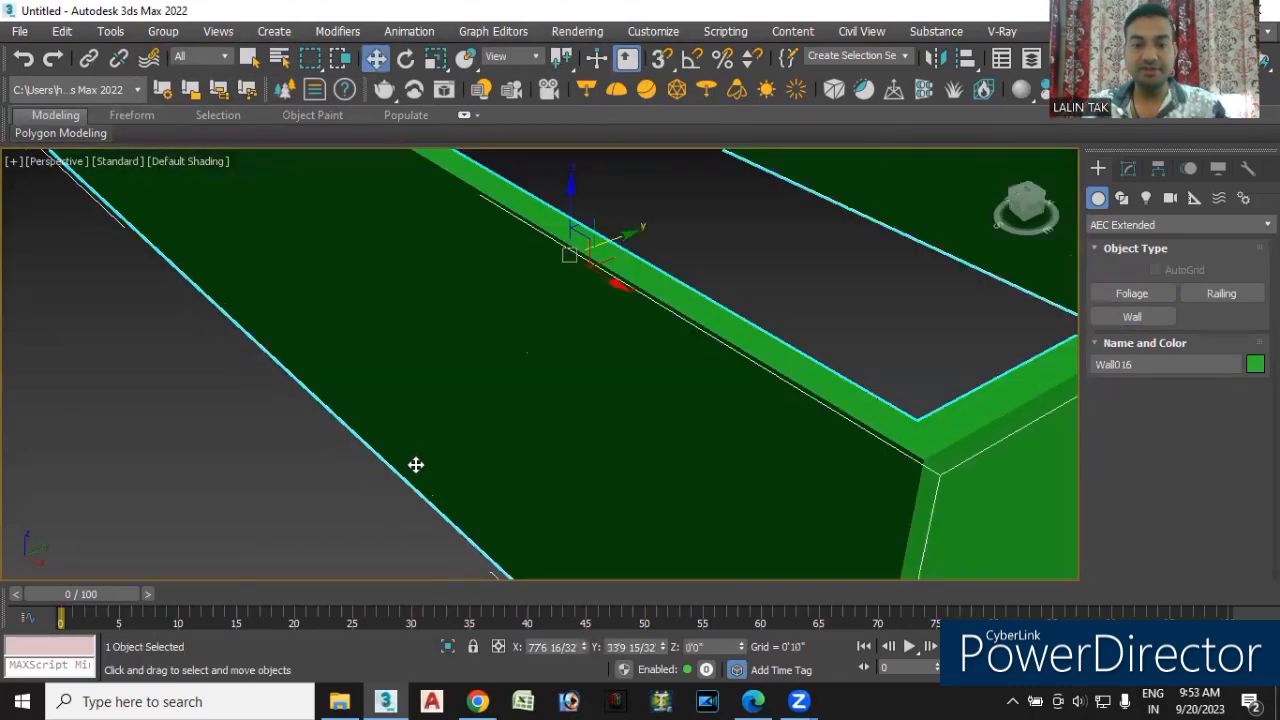
pyautogui.scroll(-4, 543, 517)
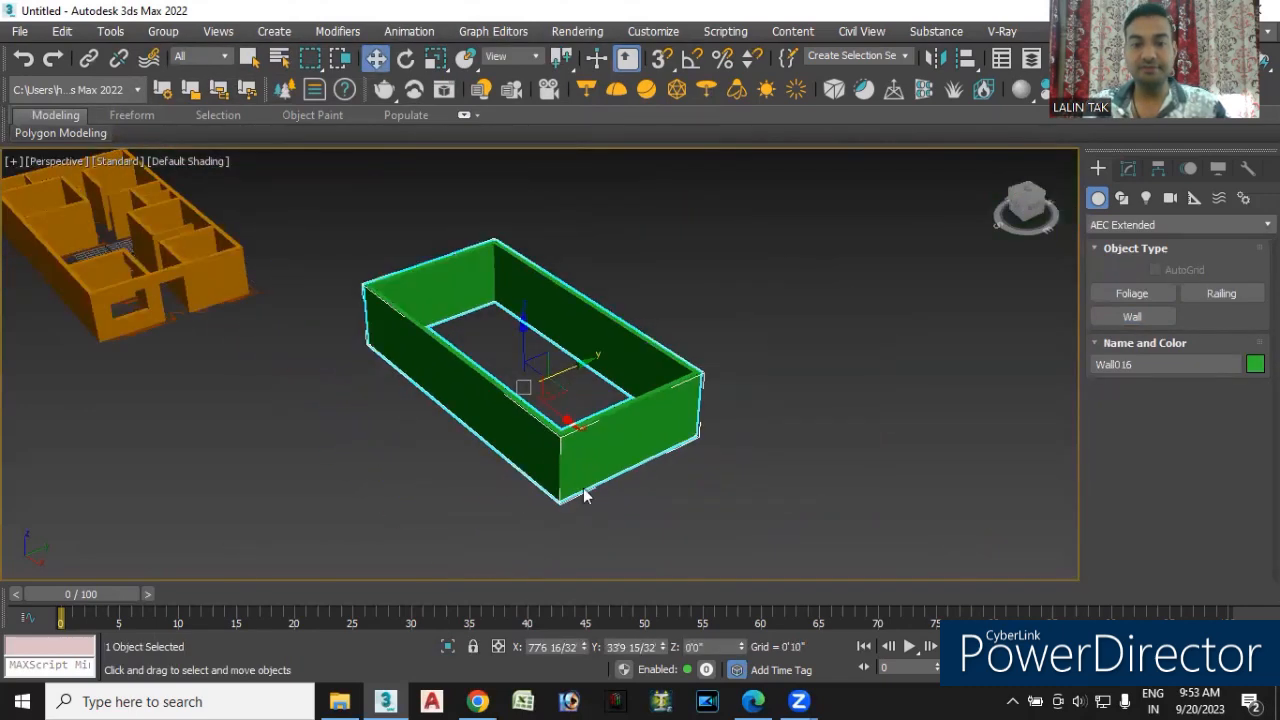
# - Move the new outer wall off its outline toward the house, and delete the imported outline drawing
pyautogui.moveTo(574, 426); pyautogui.dragTo(449, 260)
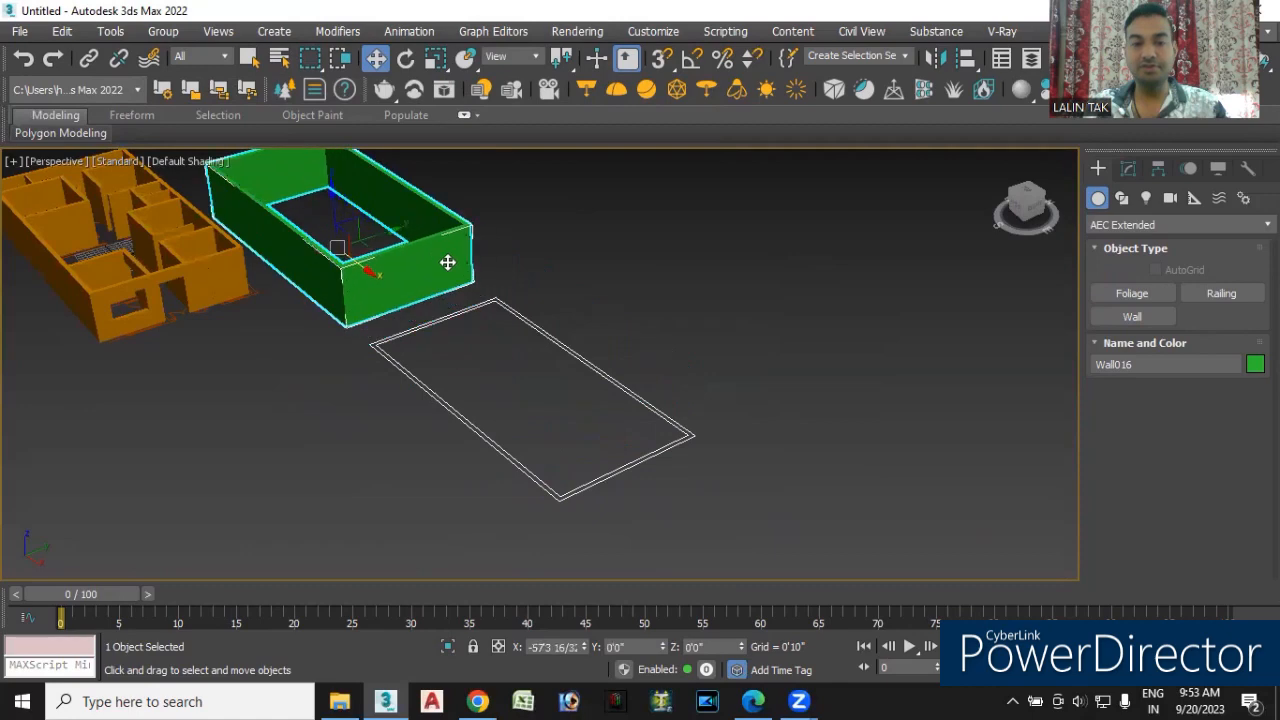
pyautogui.click(463, 422)
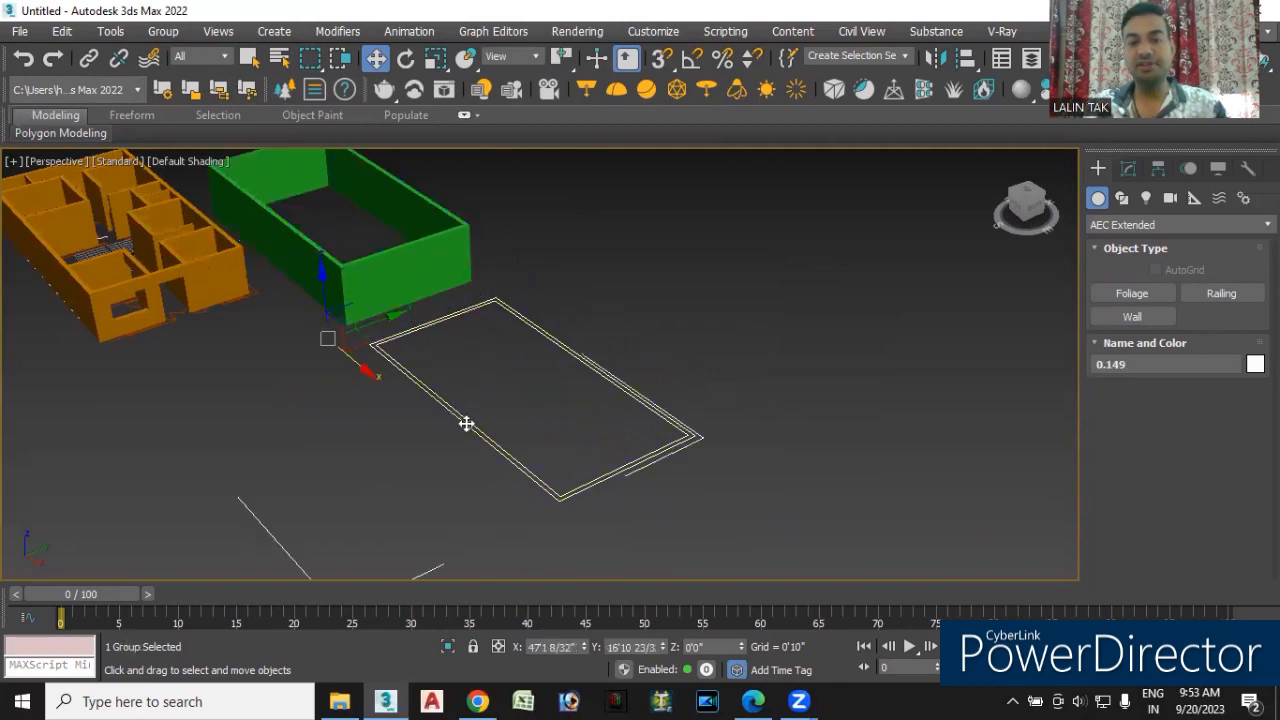
pyautogui.press('Delete')
pyautogui.scroll(-2, 394, 340)
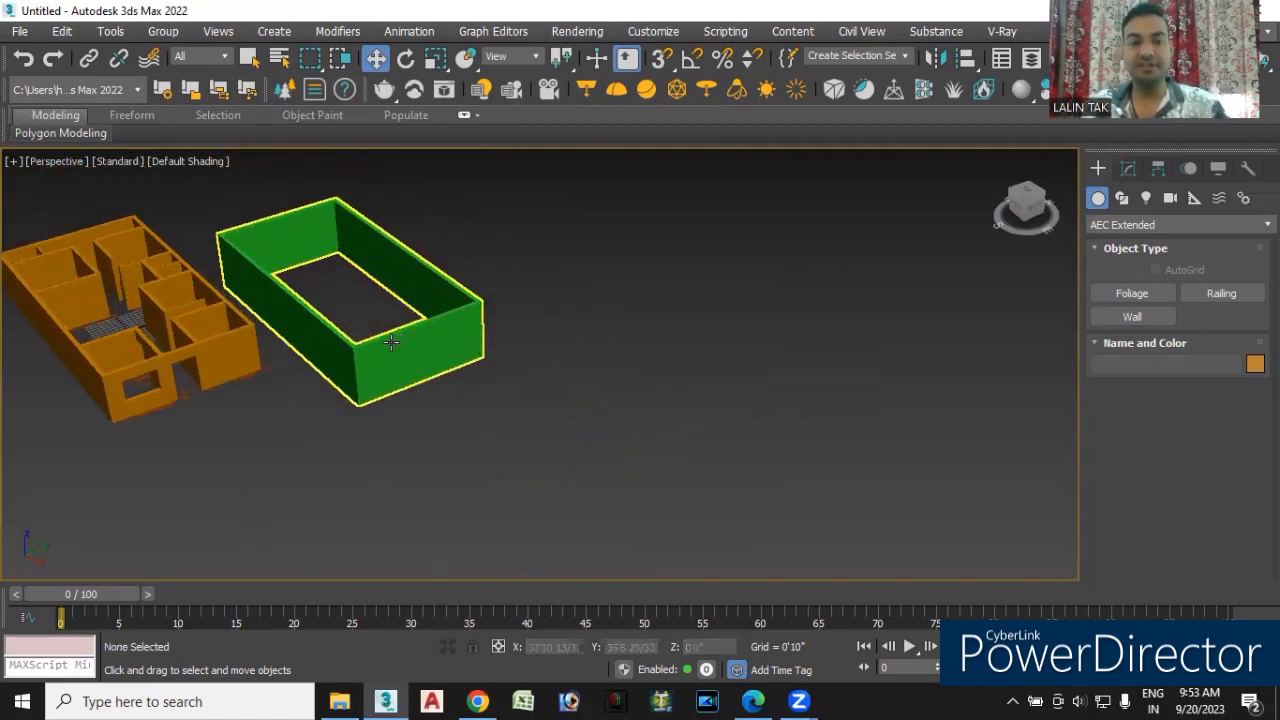
# - Shift the outer wall slightly along the X axis beside the house, about 1' in the negative direction
pyautogui.scroll(5, 408, 363)
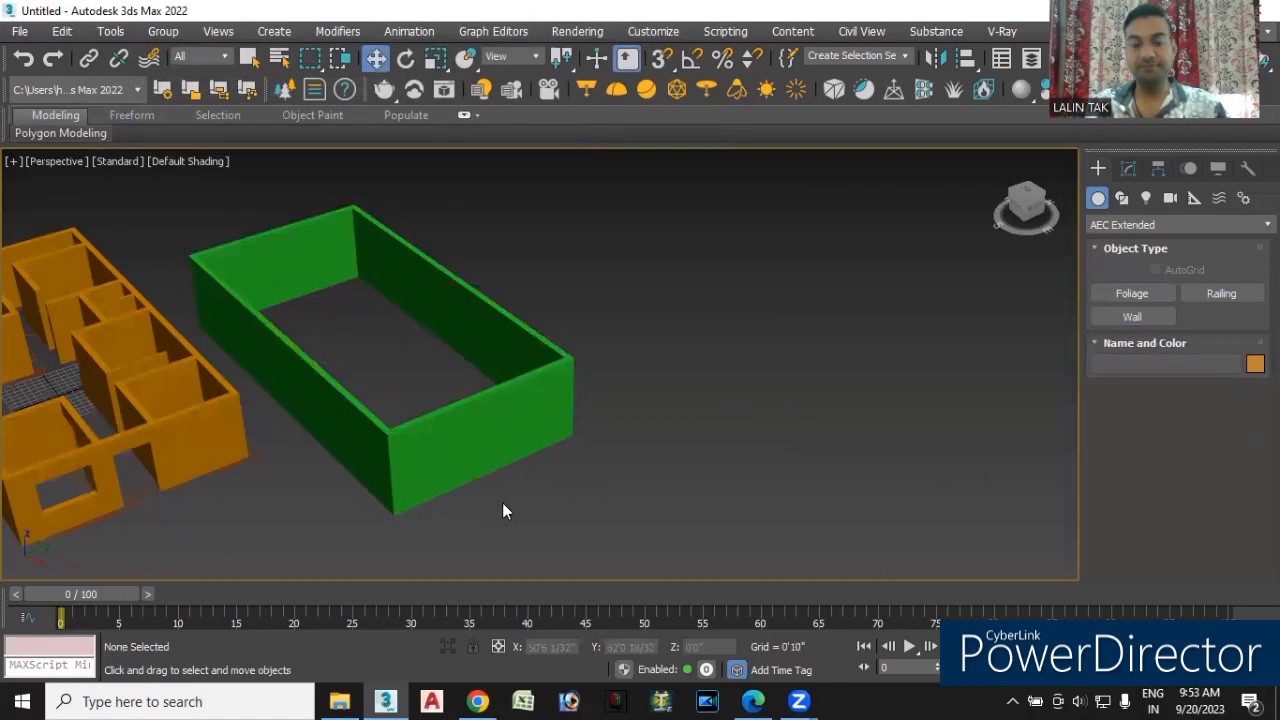
pyautogui.click(443, 434)
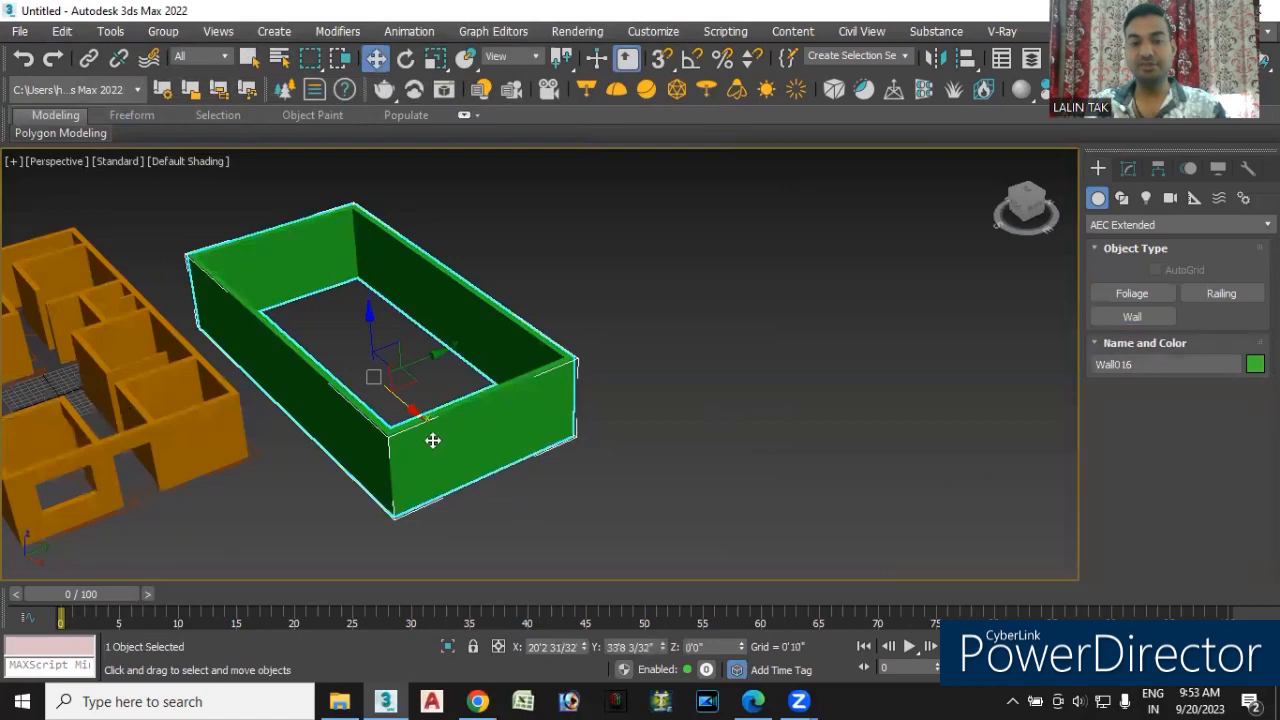
pyautogui.moveTo(420, 420); pyautogui.dragTo(412, 409)
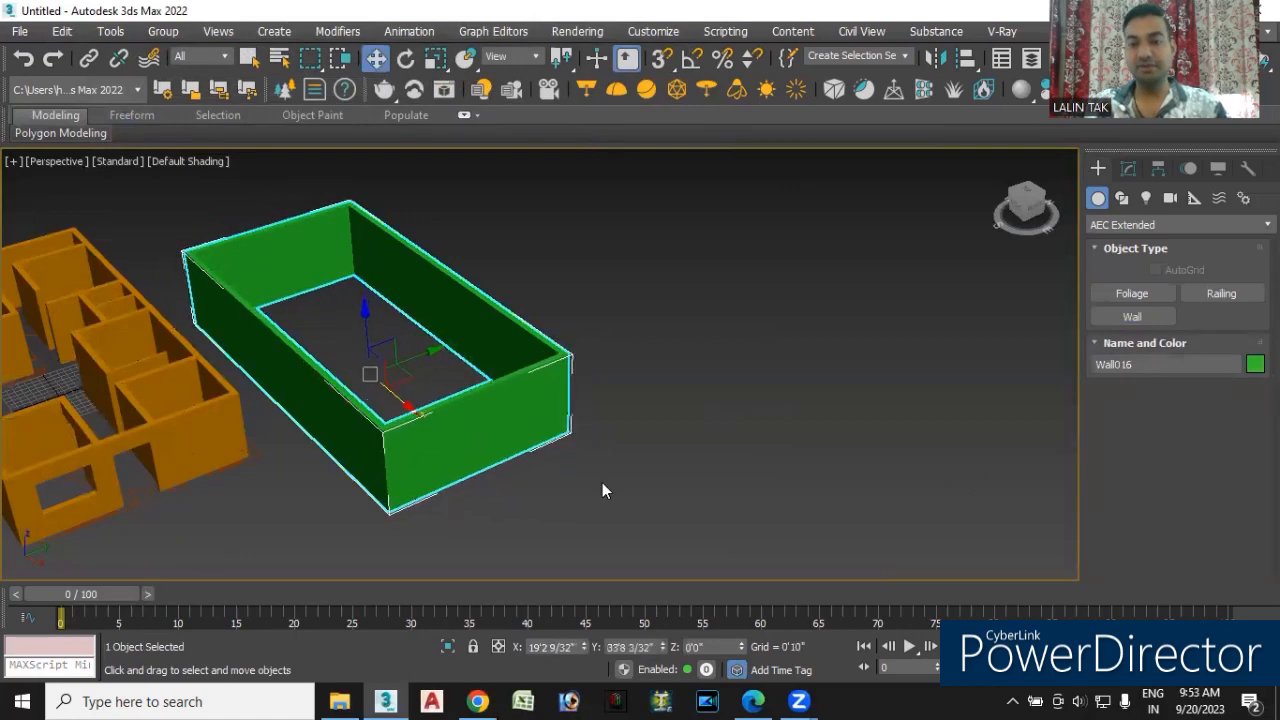
pyautogui.keyDown('alt'); pyautogui.moveTo(542, 499); pyautogui.dragTo(283, 360, button='middle'); pyautogui.keyUp('alt')
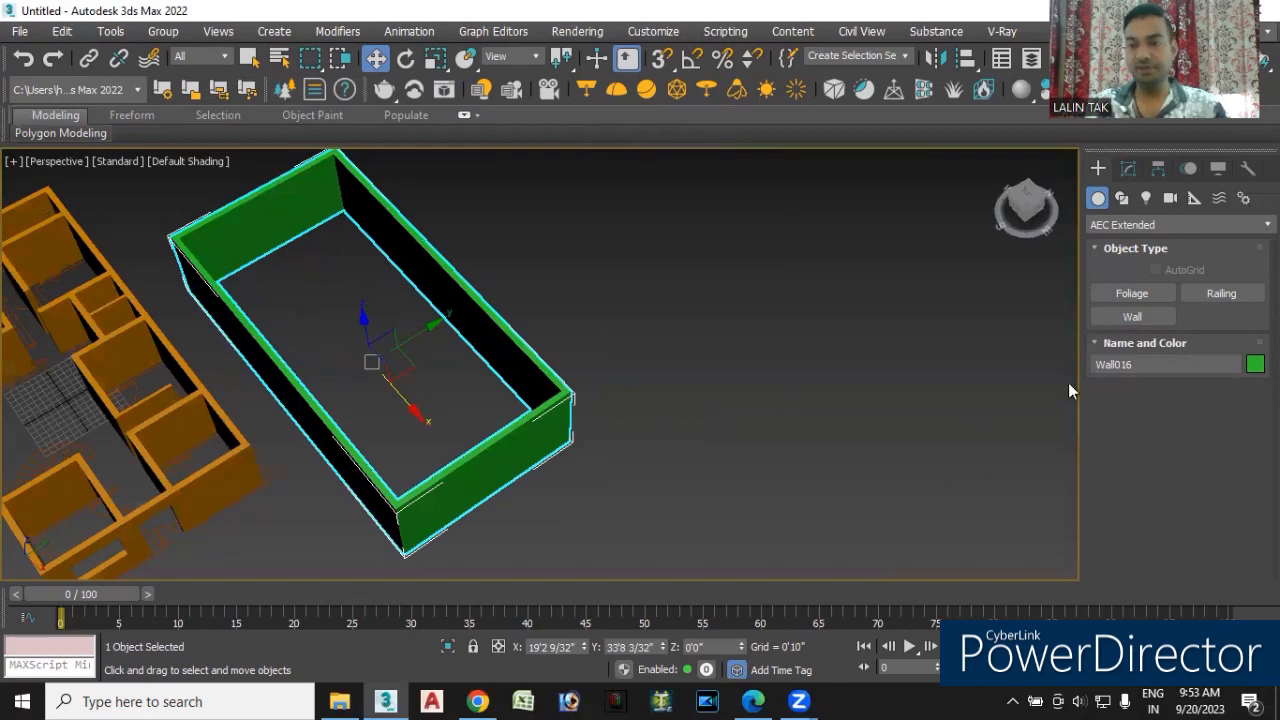
# - With 3D snapping on, draw a box across the outer wall's top corners, about 50' wide, 24'3" long and 16'8" high
pyautogui.click(1100, 224)
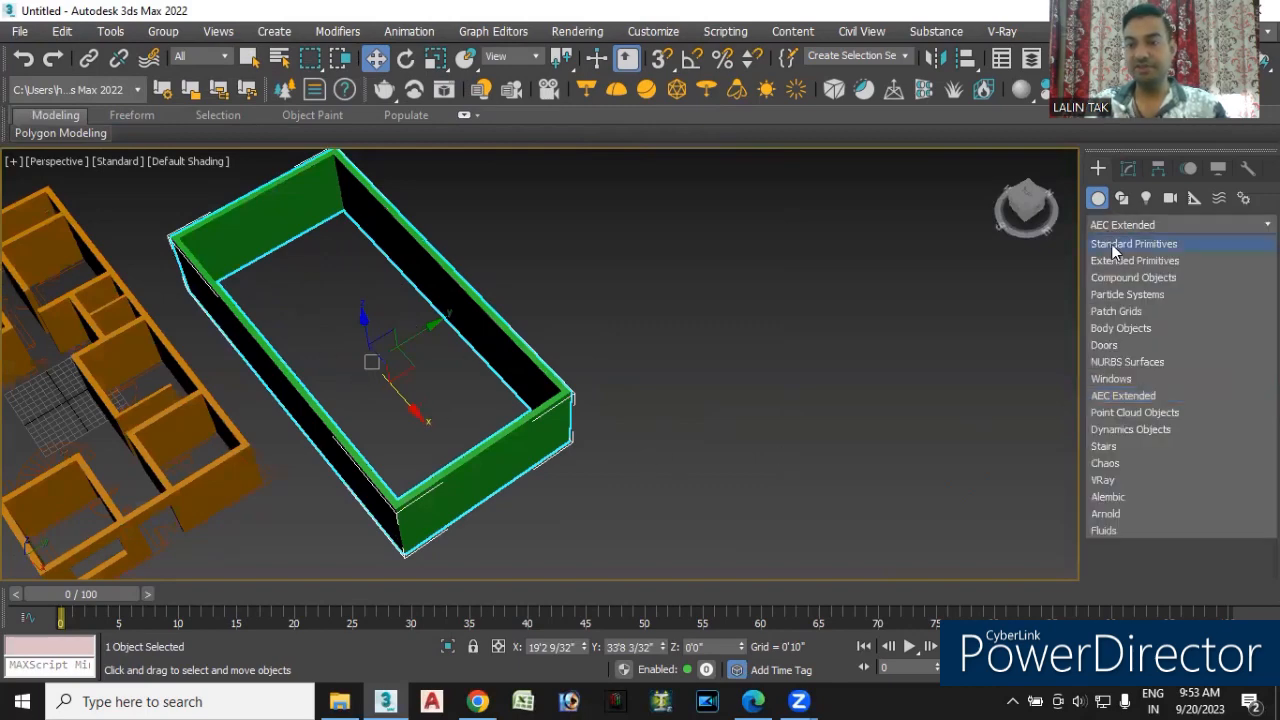
pyautogui.click(1112, 244)
pyautogui.click(1131, 293)
pyautogui.keyDown('alt'); pyautogui.moveTo(566, 520); pyautogui.dragTo(599, 143, button='middle'); pyautogui.keyUp('alt')
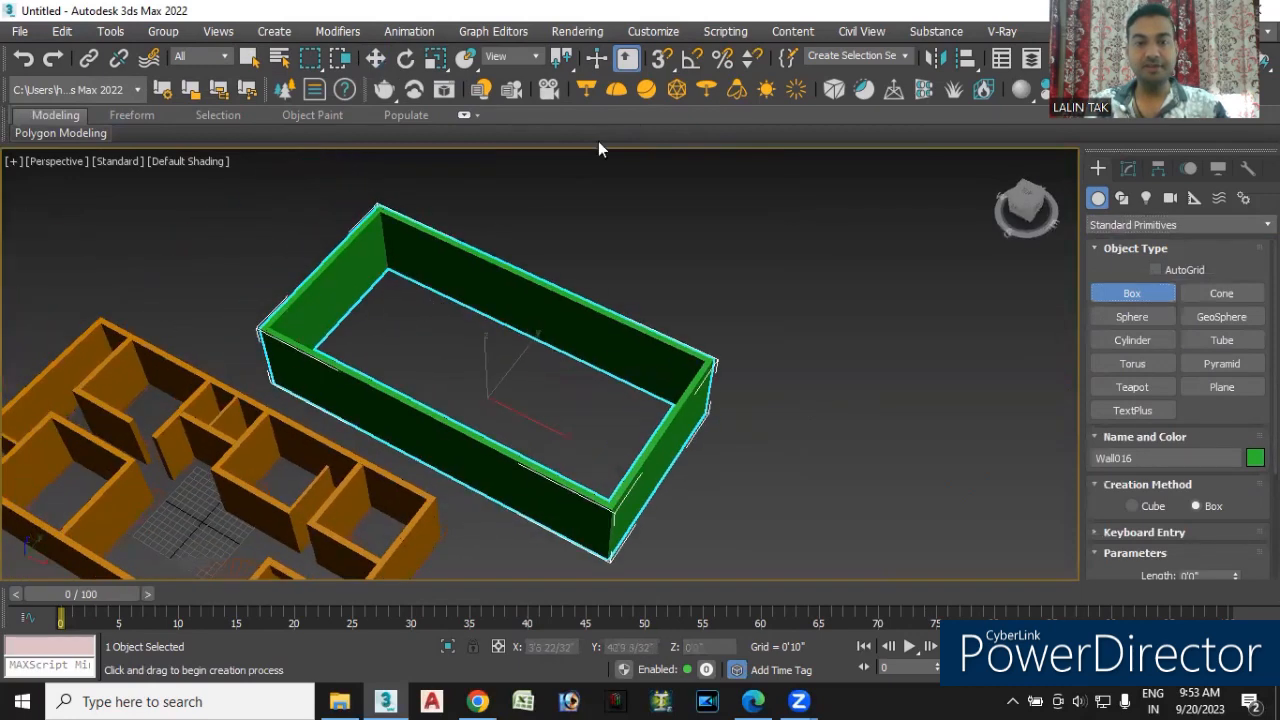
pyautogui.click(661, 60)
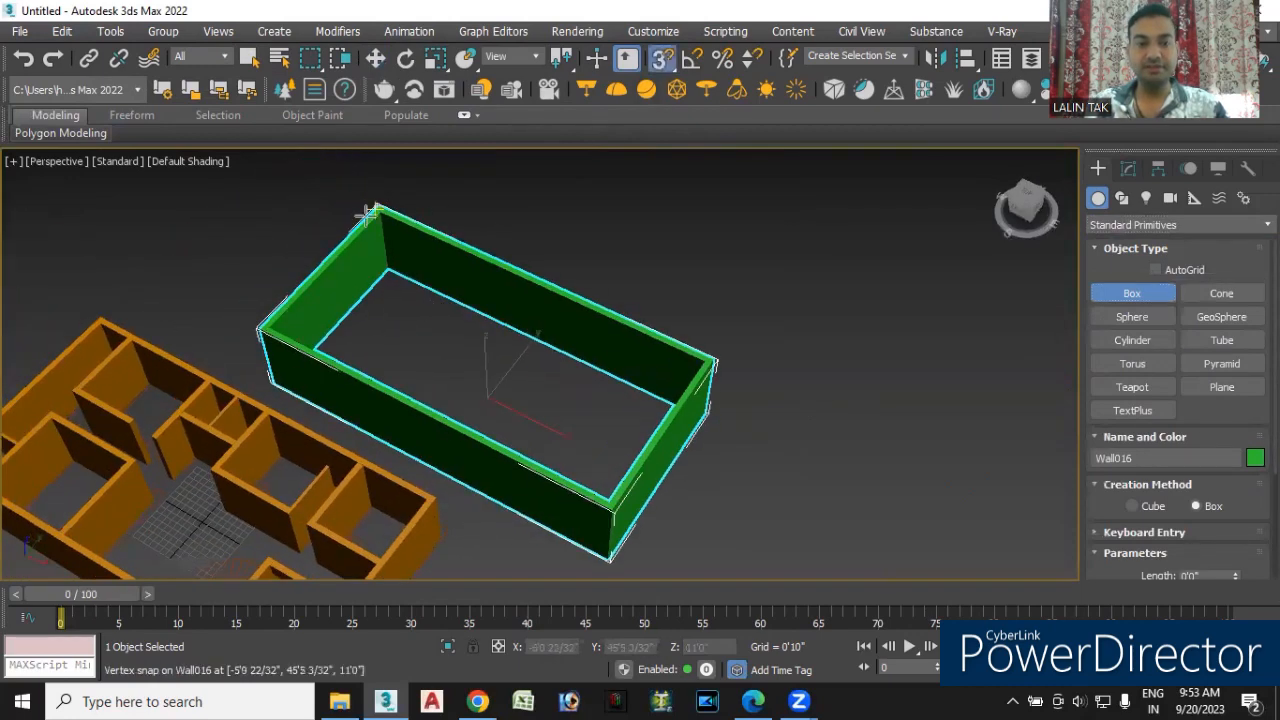
pyautogui.scroll(5, 385, 195)
pyautogui.moveTo(392, 190); pyautogui.dragTo(665, 413)
pyautogui.scroll(-4, 472, 433)
pyautogui.scroll(-2, 724, 550)
pyautogui.moveTo(722, 549); pyautogui.dragTo(621, 294, button='middle')
pyautogui.moveTo(665, 413); pyautogui.dragTo(633, 437)
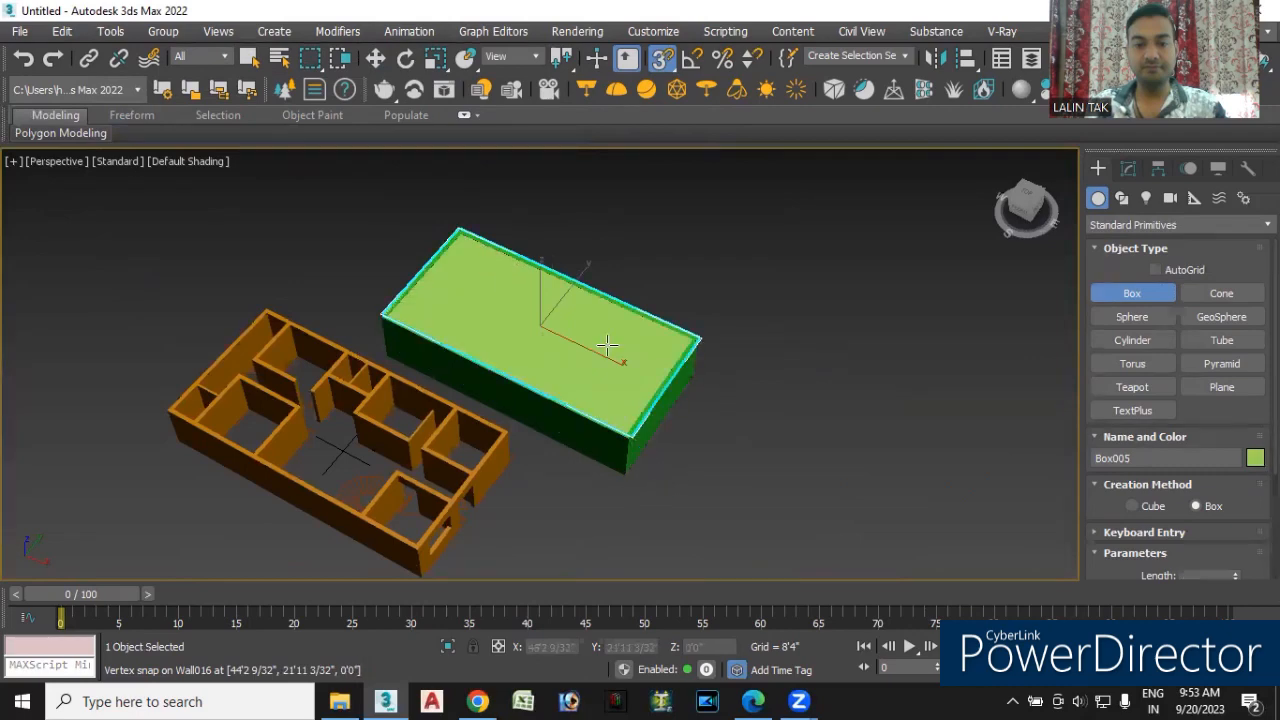
pyautogui.click(621, 338)
pyautogui.keyDown('alt'); pyautogui.moveTo(674, 457); pyautogui.dragTo(760, 460, button='middle'); pyautogui.keyUp('alt')
# - Set the box's height to 6" so it forms a thin roof slab, and deselect it
pyautogui.click(1128, 169)
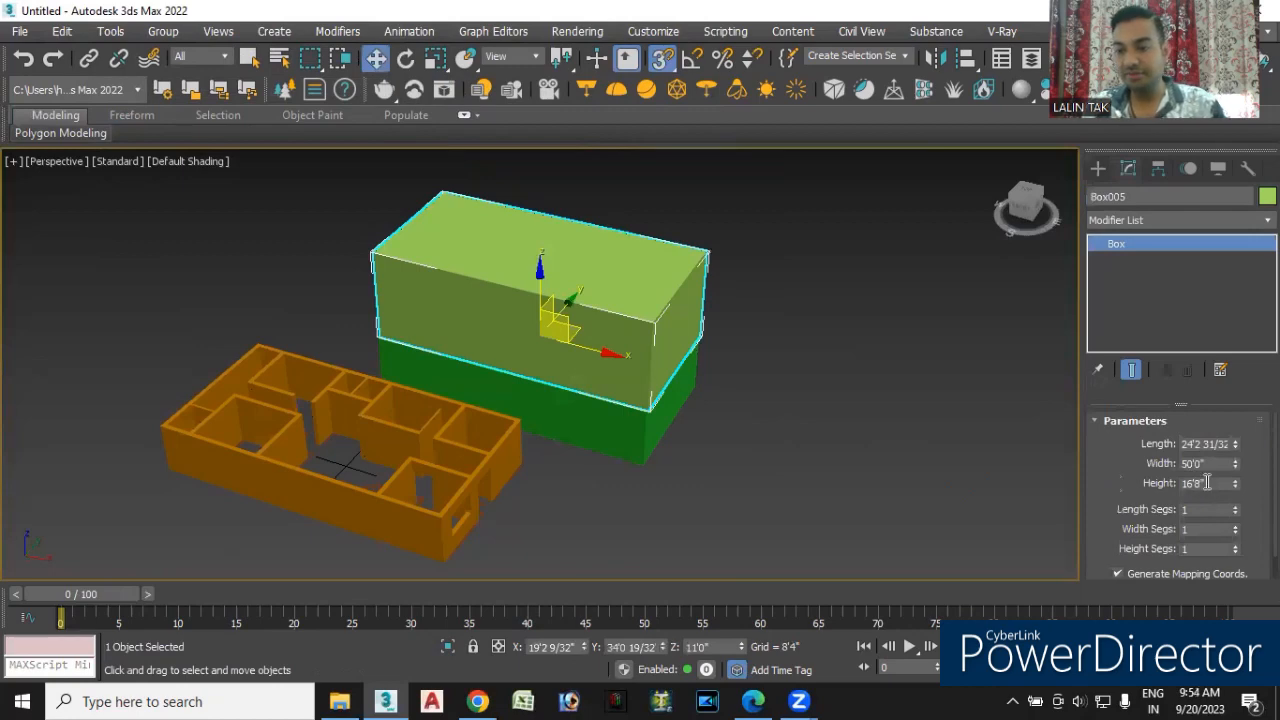
pyautogui.doubleClick(1207, 482)
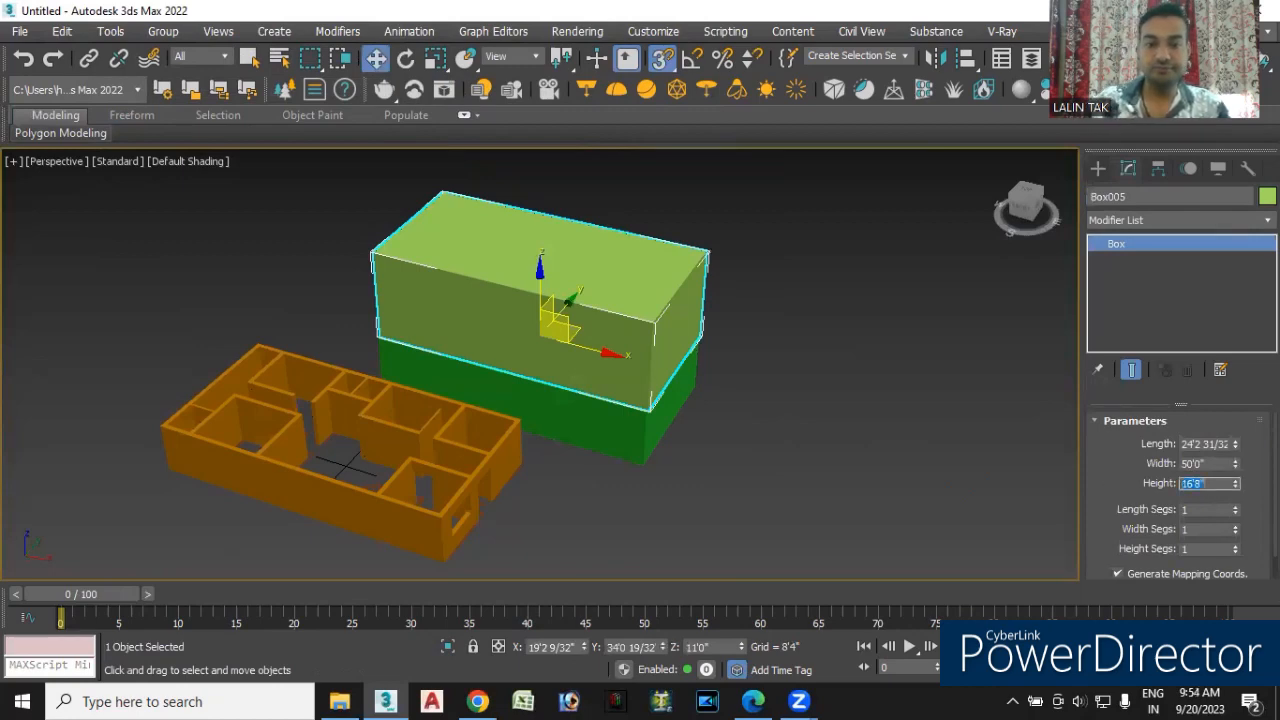
pyautogui.write('6')
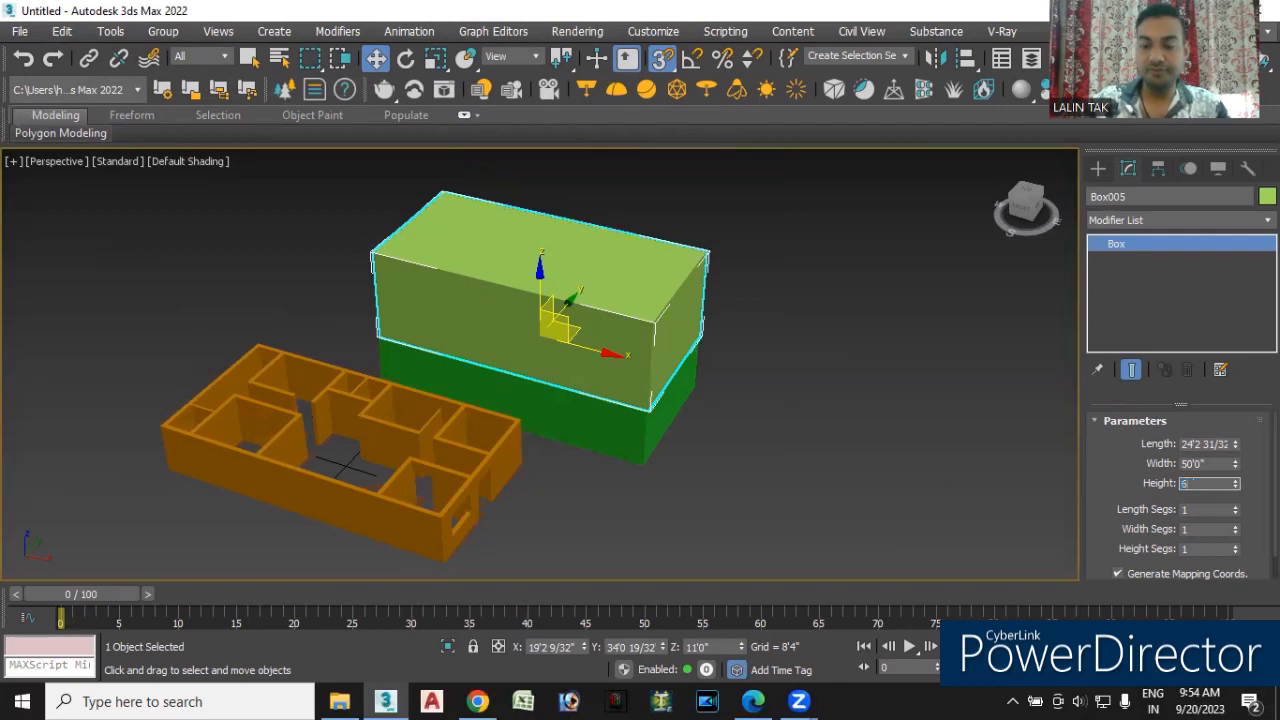
pyautogui.press('Return')
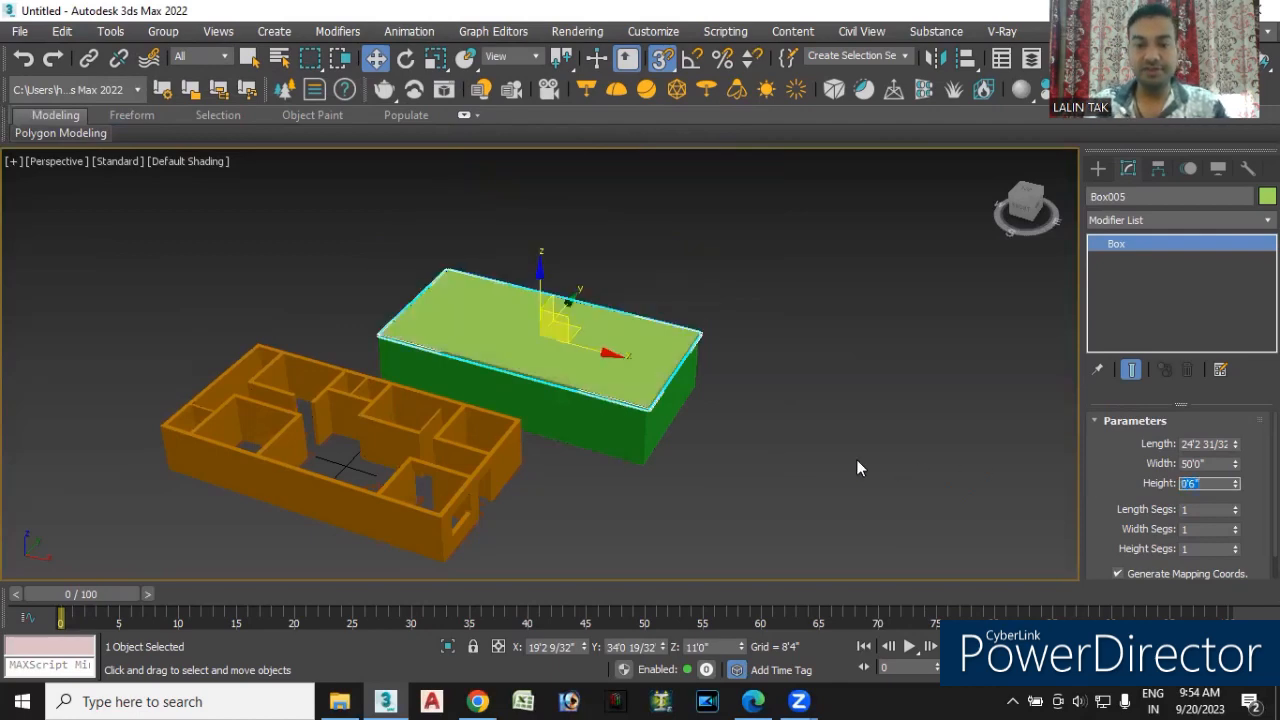
pyautogui.click(697, 508)
# - Move the roof slab so its near corner snaps to the outer wall's outer top corner, and deselect it
pyautogui.scroll(5, 671, 470)
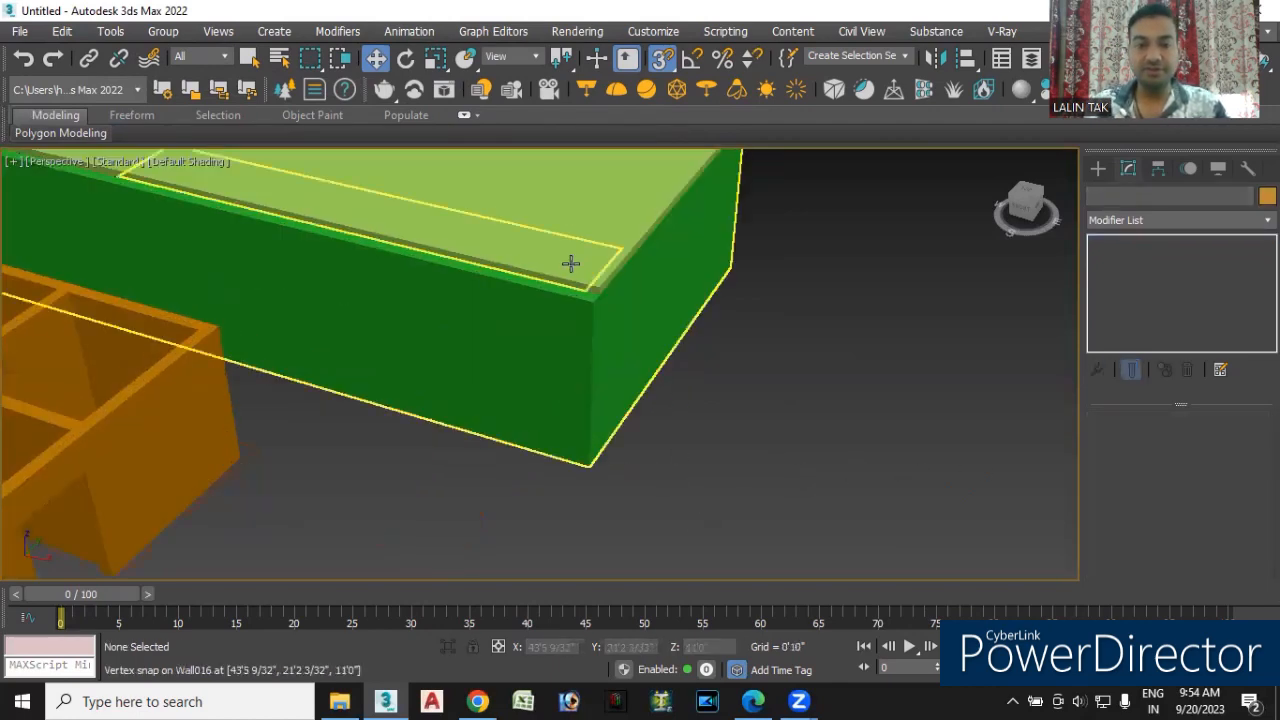
pyautogui.scroll(-6, 571, 265)
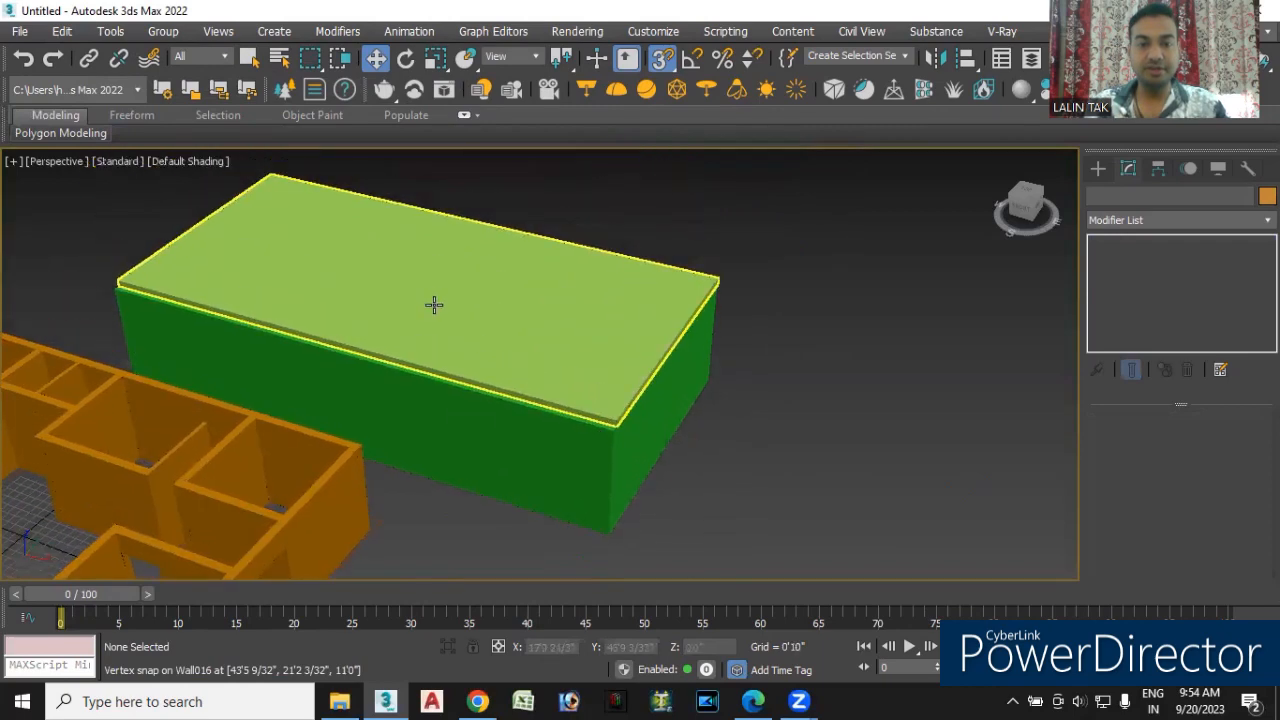
pyautogui.click(433, 305)
pyautogui.scroll(4, 617, 433)
pyautogui.scroll(2, 622, 433)
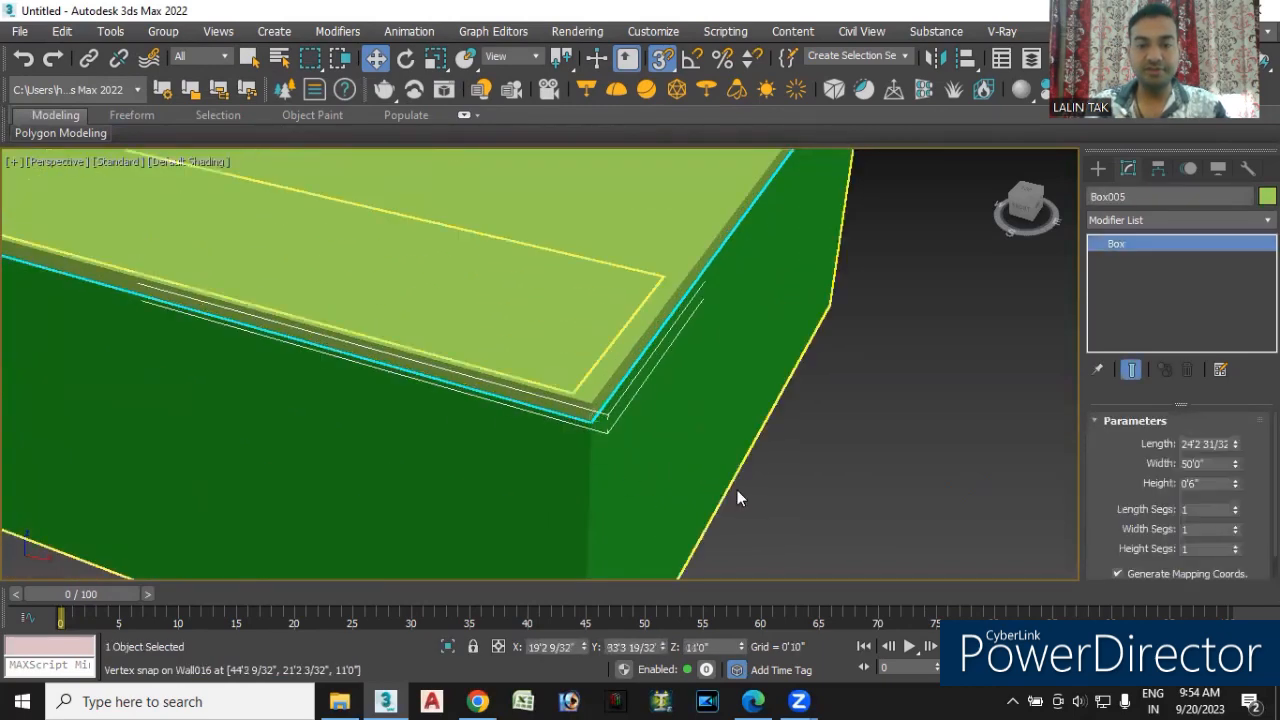
pyautogui.click(870, 472)
pyautogui.scroll(-8, 864, 480)
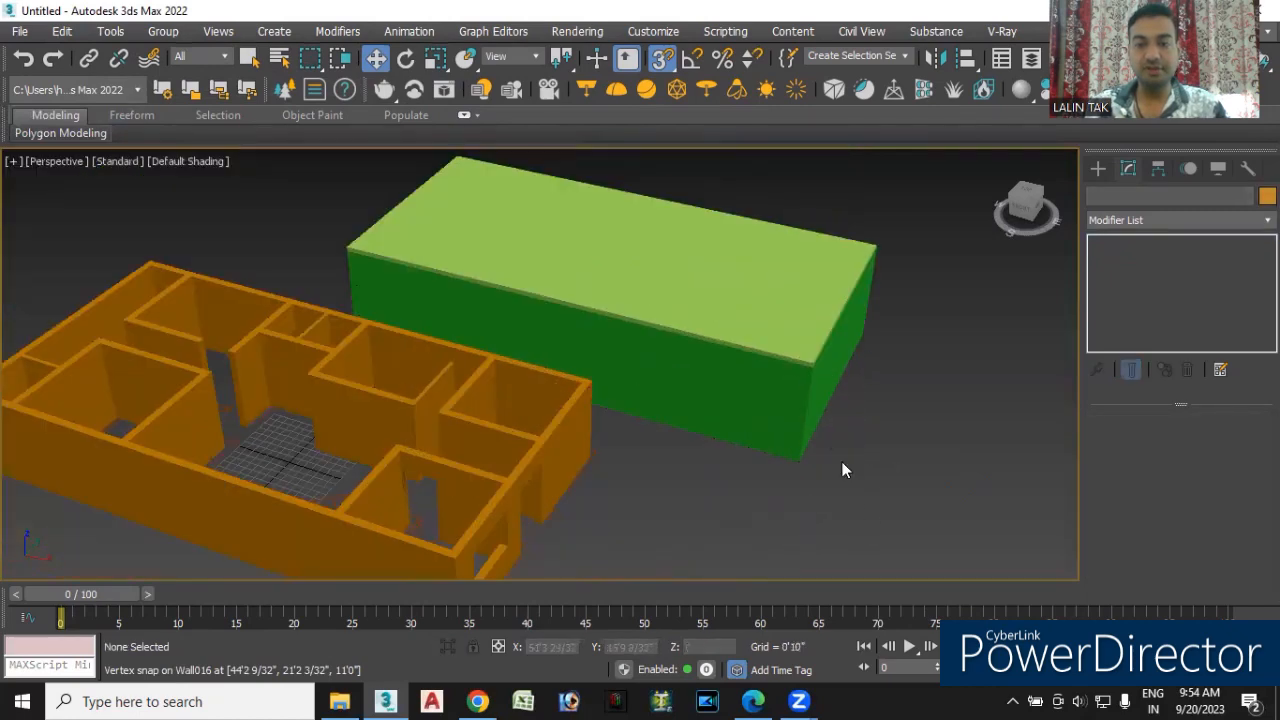
# - With 3D snapping off, make a copy of the roof slab straight down below the outer wall
pyautogui.click(718, 286)
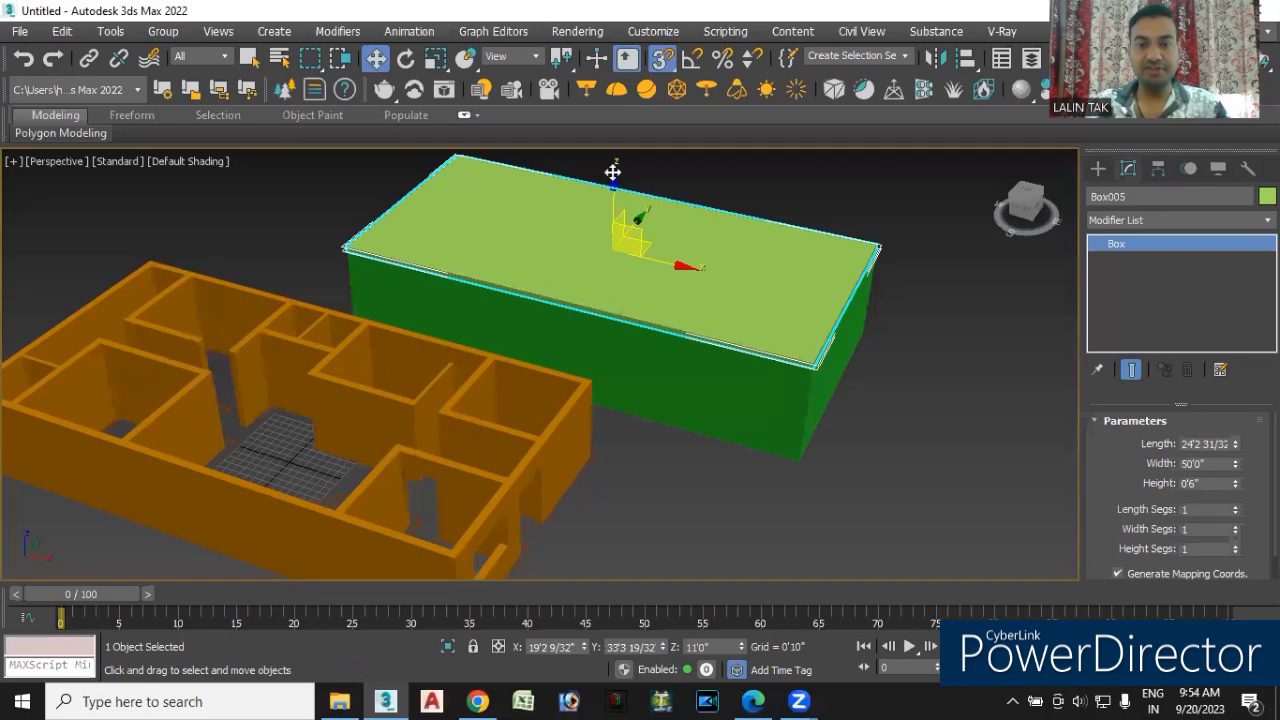
pyautogui.click(662, 60)
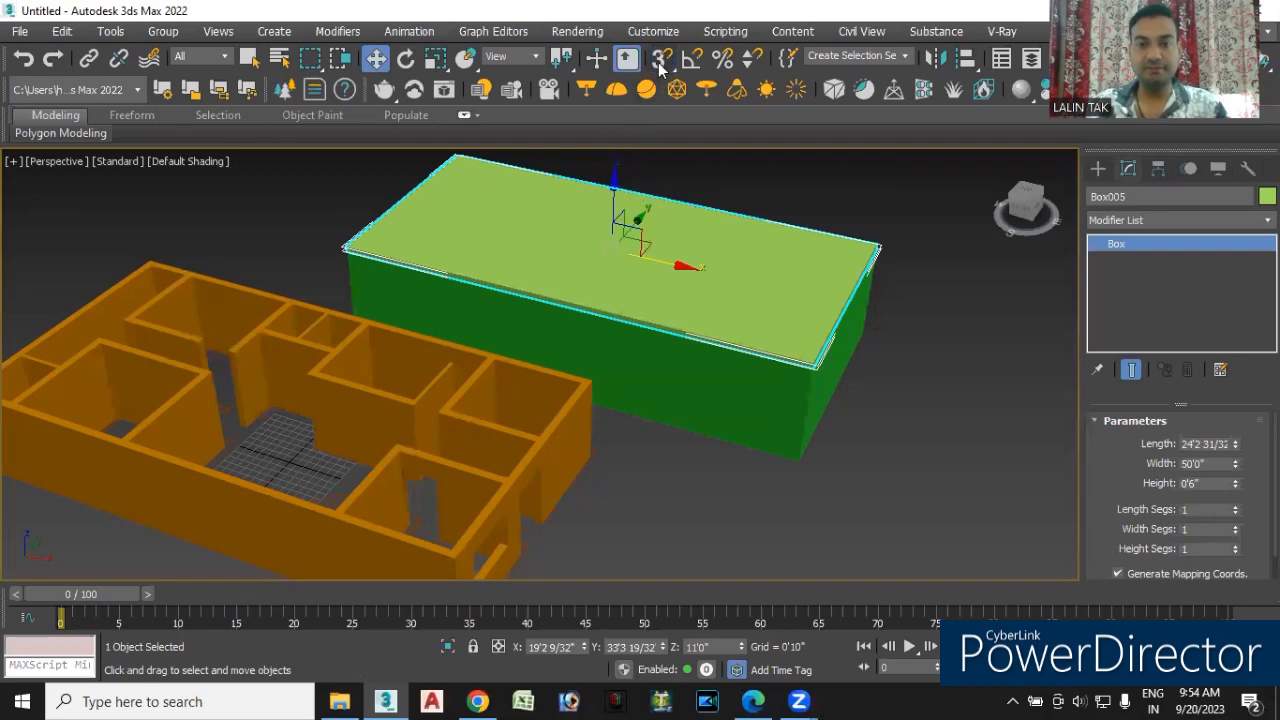
pyautogui.moveTo(614, 180); pyautogui.dragTo(609, 306)
pyautogui.click(646, 429)
# - With 3D snapping on, move the copied slab up so its corner meets the outer wall's bottom corner, and deselect it
pyautogui.moveTo(832, 528); pyautogui.dragTo(660, 455, button='middle')
pyautogui.scroll(5, 672, 461)
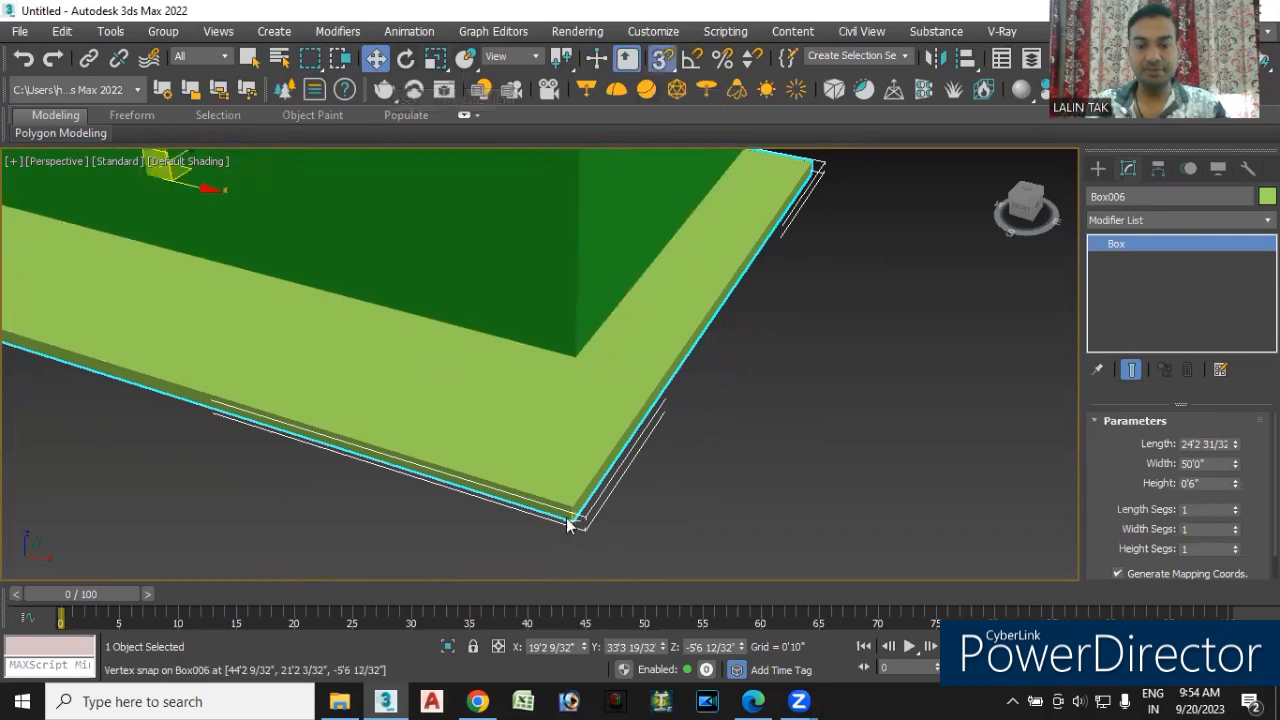
pyautogui.moveTo(571, 508); pyautogui.dragTo(575, 368)
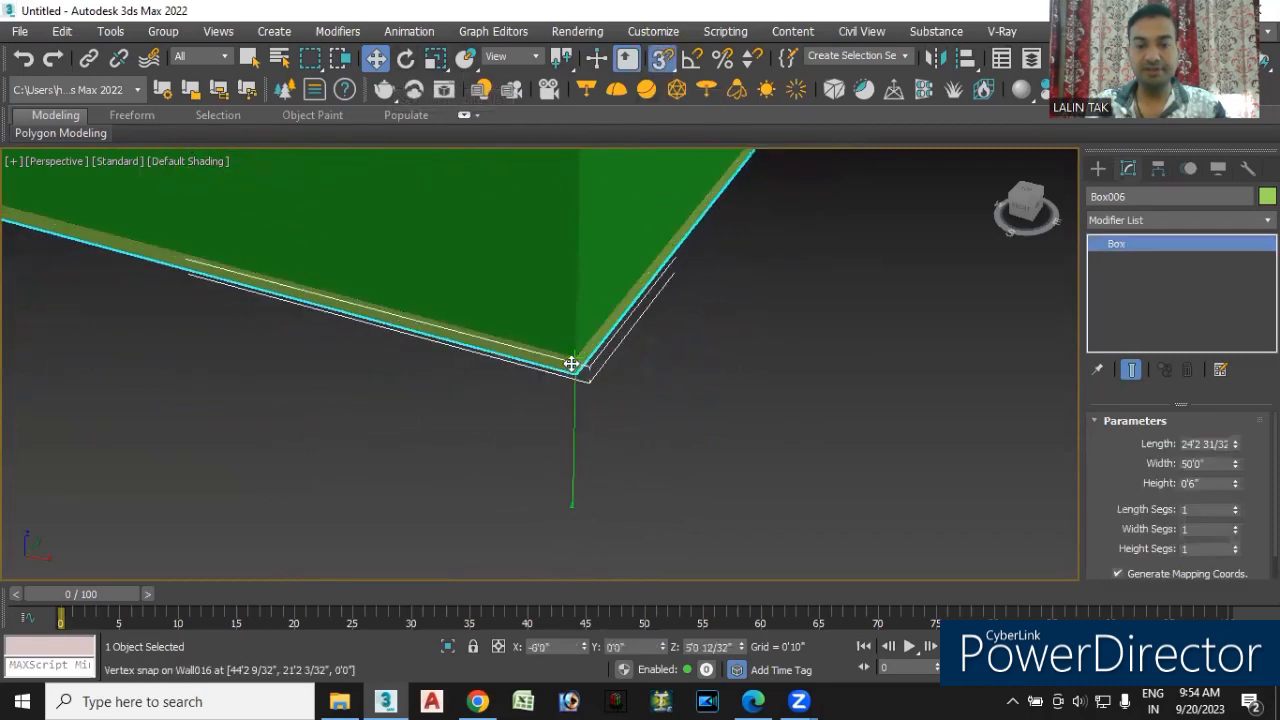
pyautogui.click(683, 416)
# - Examine the outer wall with its roof and floor slabs from several sides, checking how the slab edges meet the wall
pyautogui.scroll(-3, 683, 416)
pyautogui.keyDown('alt'); pyautogui.moveTo(731, 466); pyautogui.dragTo(609, 371, button='middle'); pyautogui.keyUp('alt')
pyautogui.keyDown('alt'); pyautogui.moveTo(686, 425); pyautogui.dragTo(637, 324, button='middle'); pyautogui.keyUp('alt')
pyautogui.scroll(2, 661, 270)
pyautogui.keyDown('alt'); pyautogui.moveTo(656, 268); pyautogui.dragTo(608, 370, button='middle'); pyautogui.keyUp('alt')
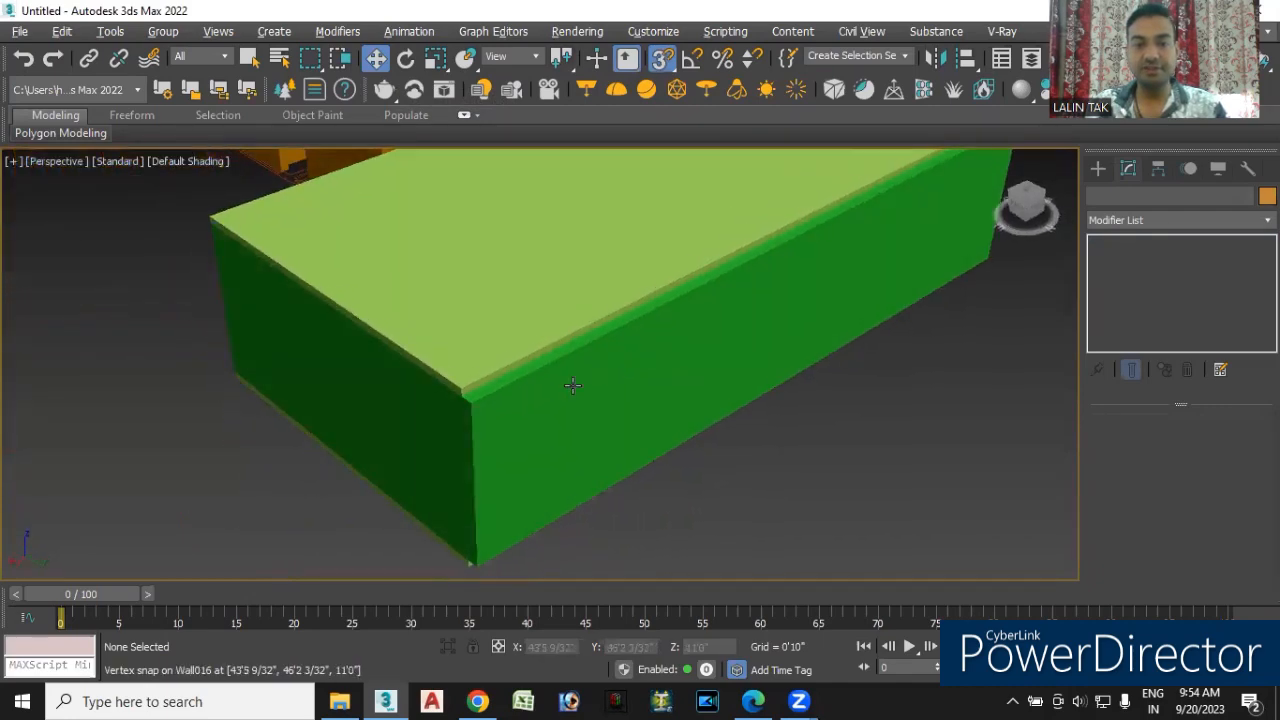
pyautogui.keyDown('alt'); pyautogui.moveTo(503, 432); pyautogui.dragTo(557, 457, button='middle'); pyautogui.keyUp('alt')
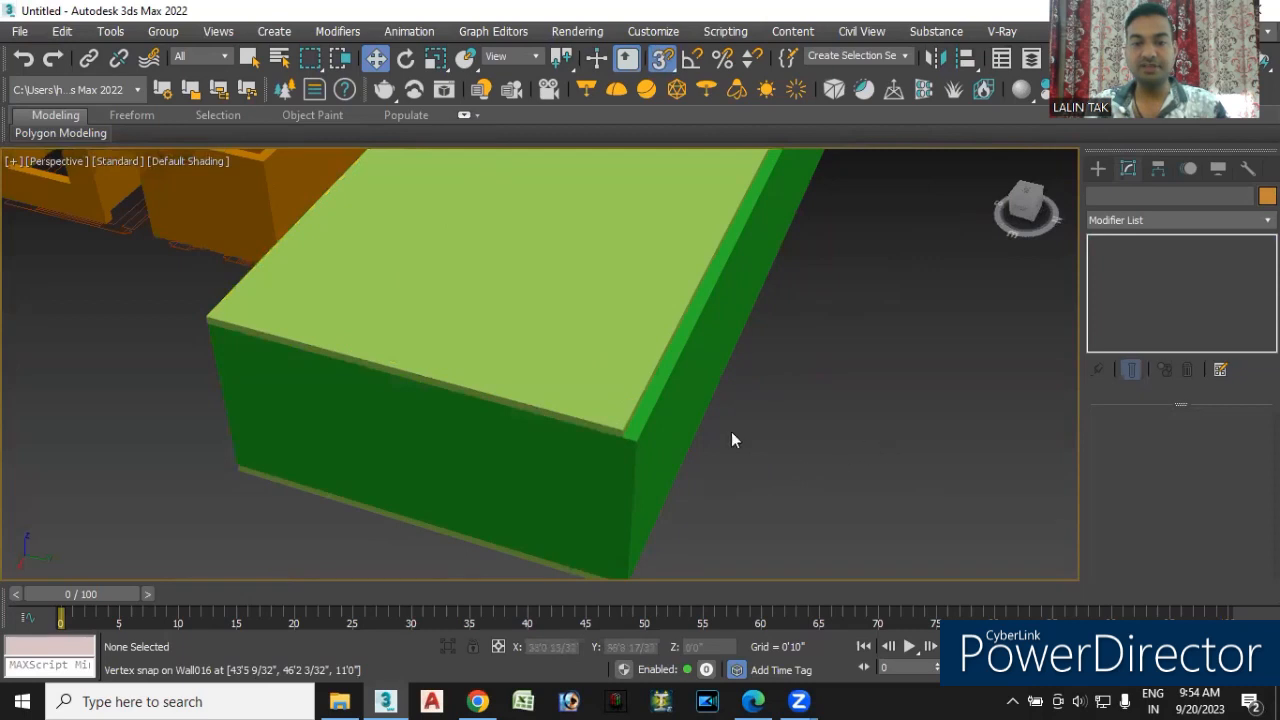
pyautogui.scroll(-3, 731, 431)
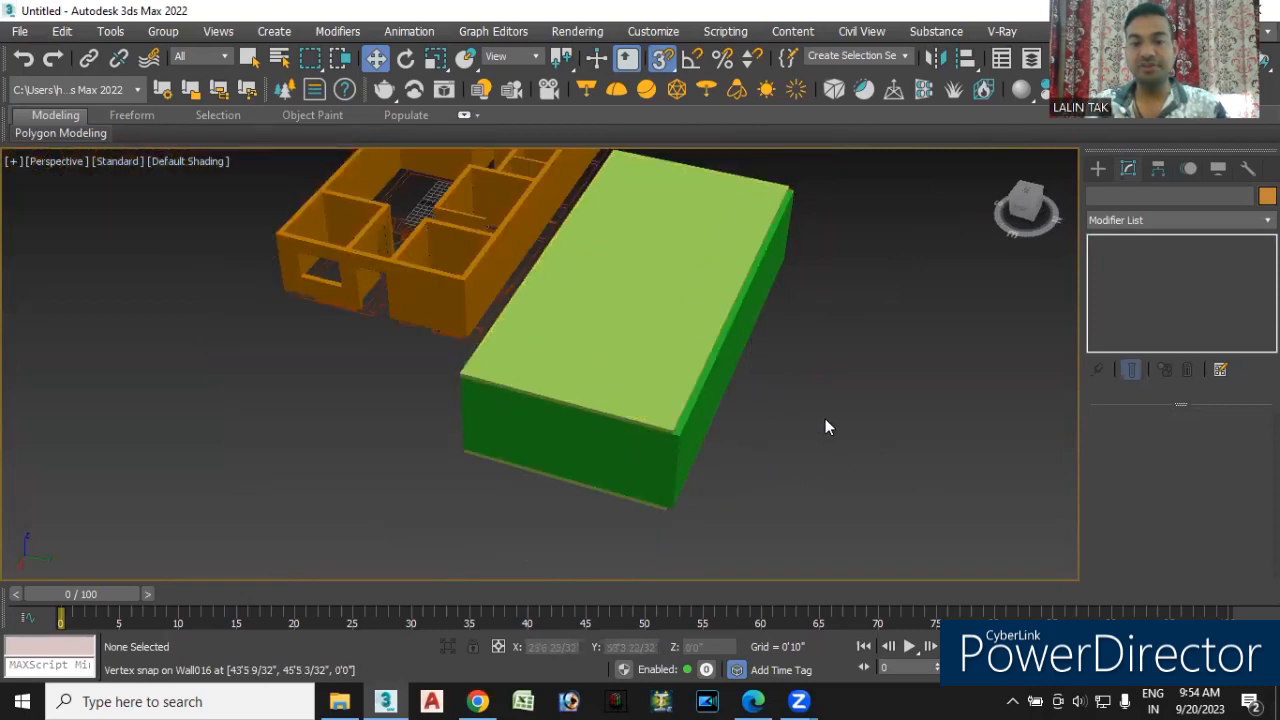
# - With 3D snapping off, set the roof slab's length to 25' and deselect it
pyautogui.click(660, 58)
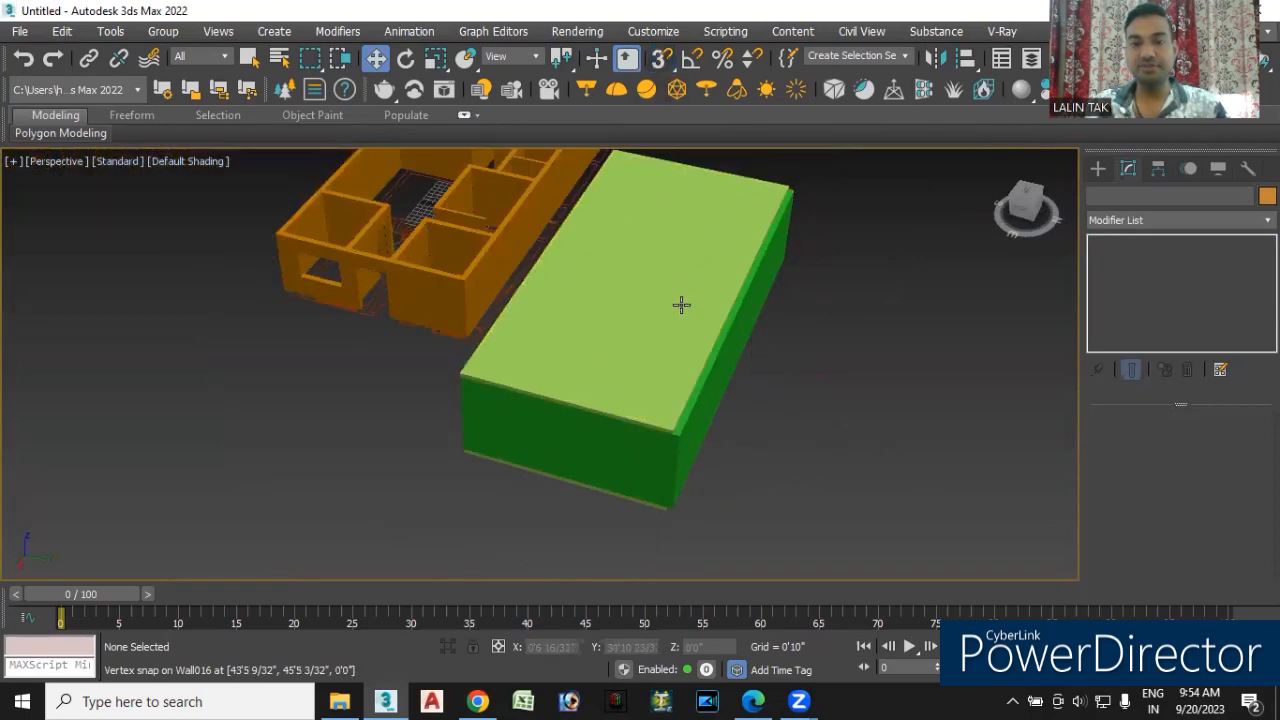
pyautogui.click(626, 306)
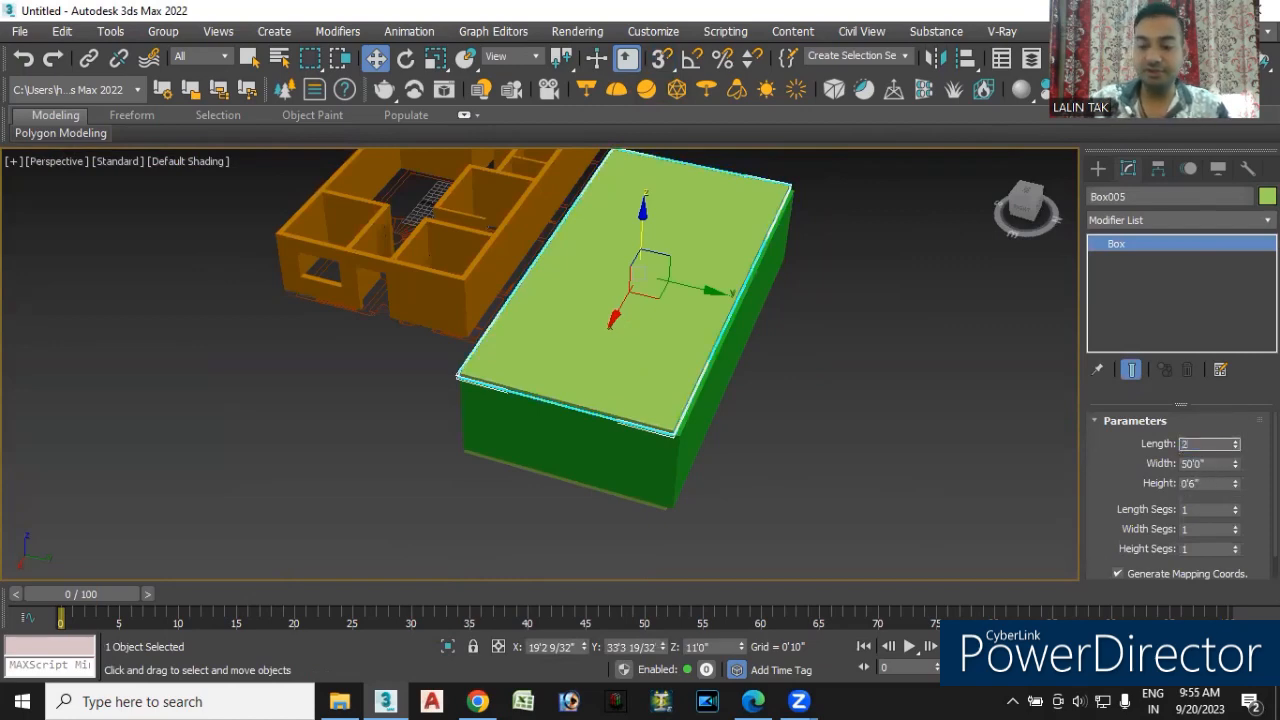
pyautogui.write("25'")
pyautogui.press('Return')
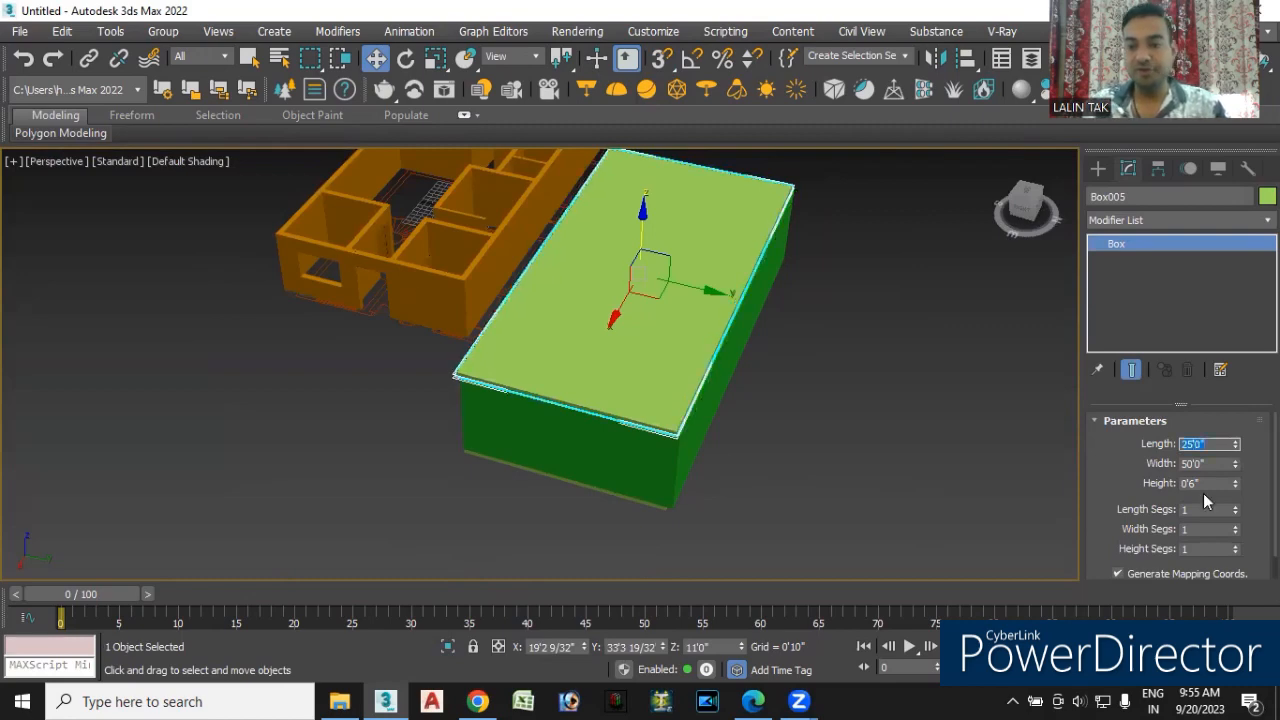
pyautogui.click(858, 527)
# - Select the roof slab at its near corner and turn 3D snapping on
pyautogui.keyDown('alt'); pyautogui.moveTo(610, 542); pyautogui.dragTo(531, 394, button='middle'); pyautogui.keyUp('alt')
pyautogui.scroll(5, 548, 419)
pyautogui.scroll(3, 548, 419)
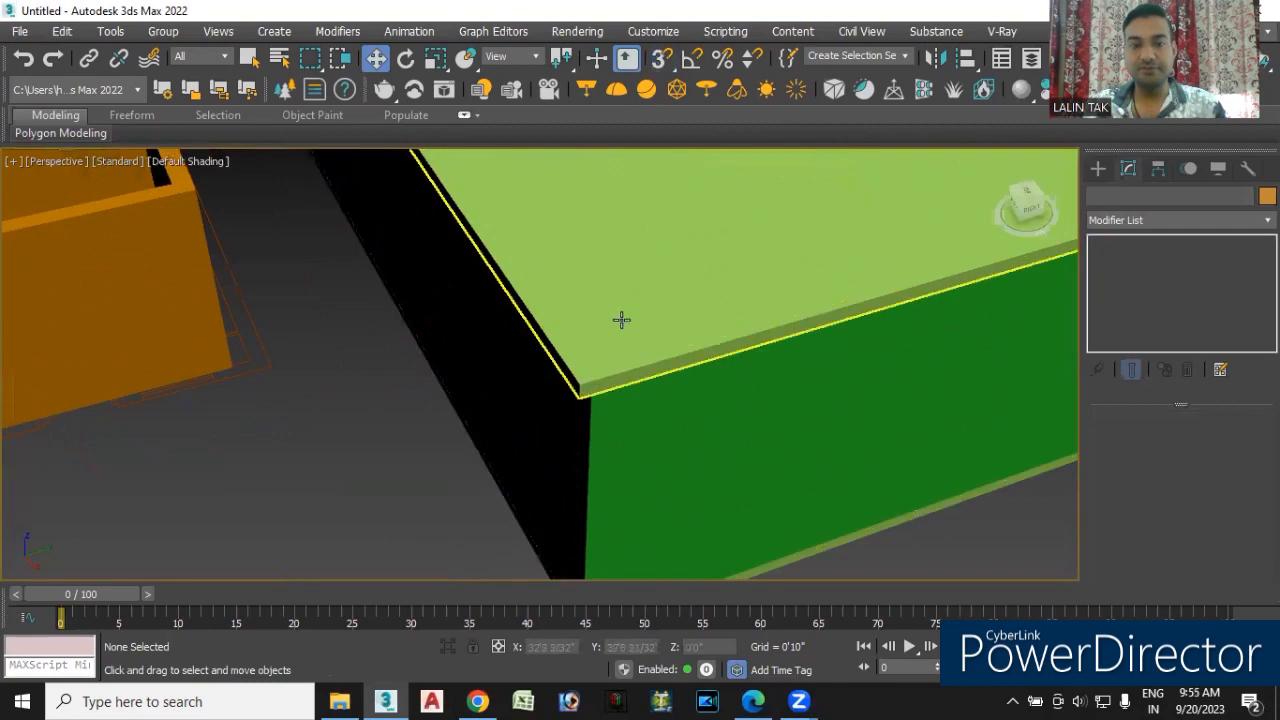
pyautogui.click(591, 386)
pyautogui.scroll(2, 580, 410)
pyautogui.press('s')
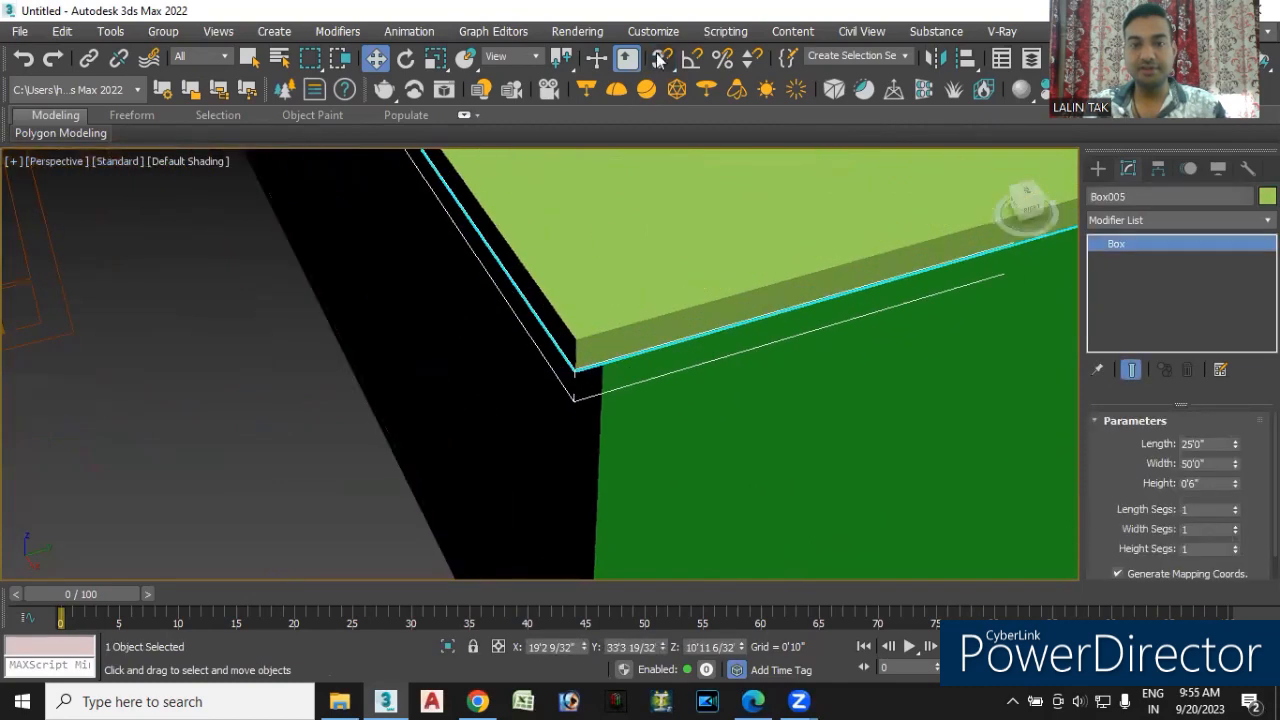
# - Try to move the roof slab's near corner onto the outer wall's top corner, and undo the move
pyautogui.moveTo(580, 372)
pyautogui.mouseDown()
pyautogui.moveTo(603, 371)
pyautogui.moveTo(597, 362)
pyautogui.mouseUp()
pyautogui.hotkey('ctrl', 'z')
pyautogui.hotkey('ctrl', 'z')
pyautogui.scroll(-5, 272, 473)
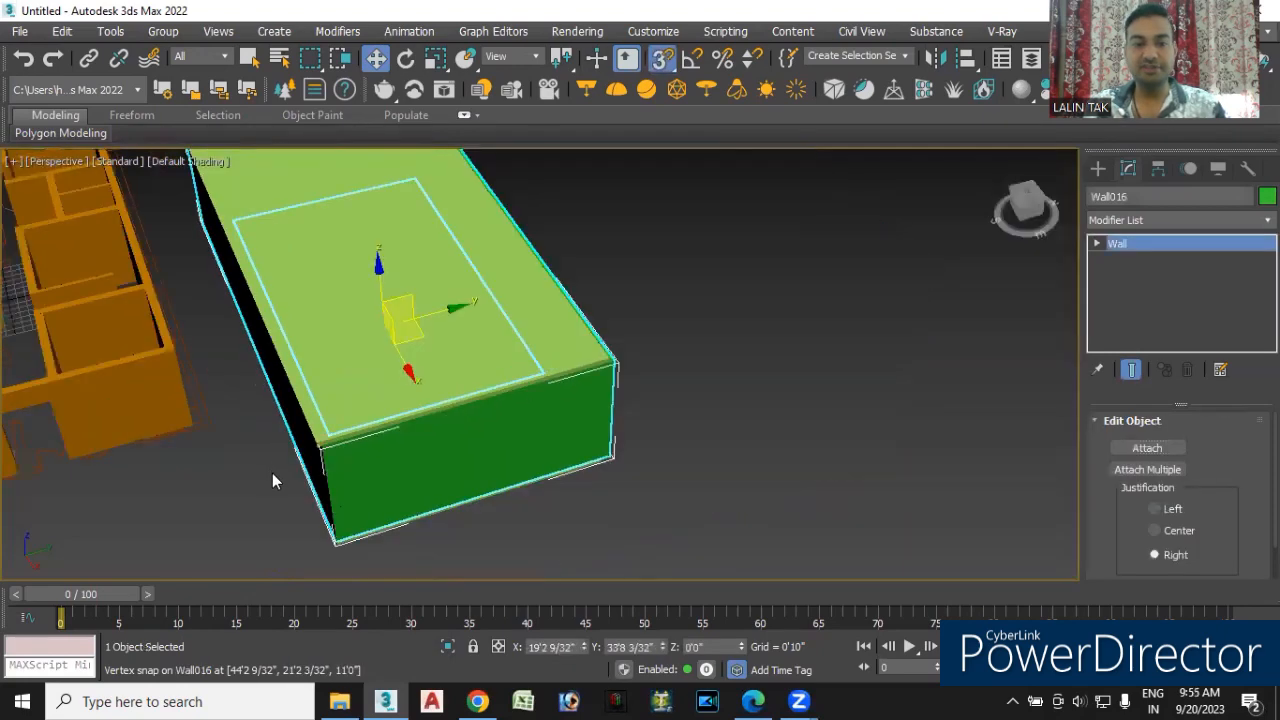
# - Try again to snap the roof slab's bottom corner onto the outer wall's top corner at the same end, and deselect
pyautogui.keyDown('alt'); pyautogui.moveTo(497, 542); pyautogui.dragTo(465, 470, button='middle'); pyautogui.keyUp('alt')
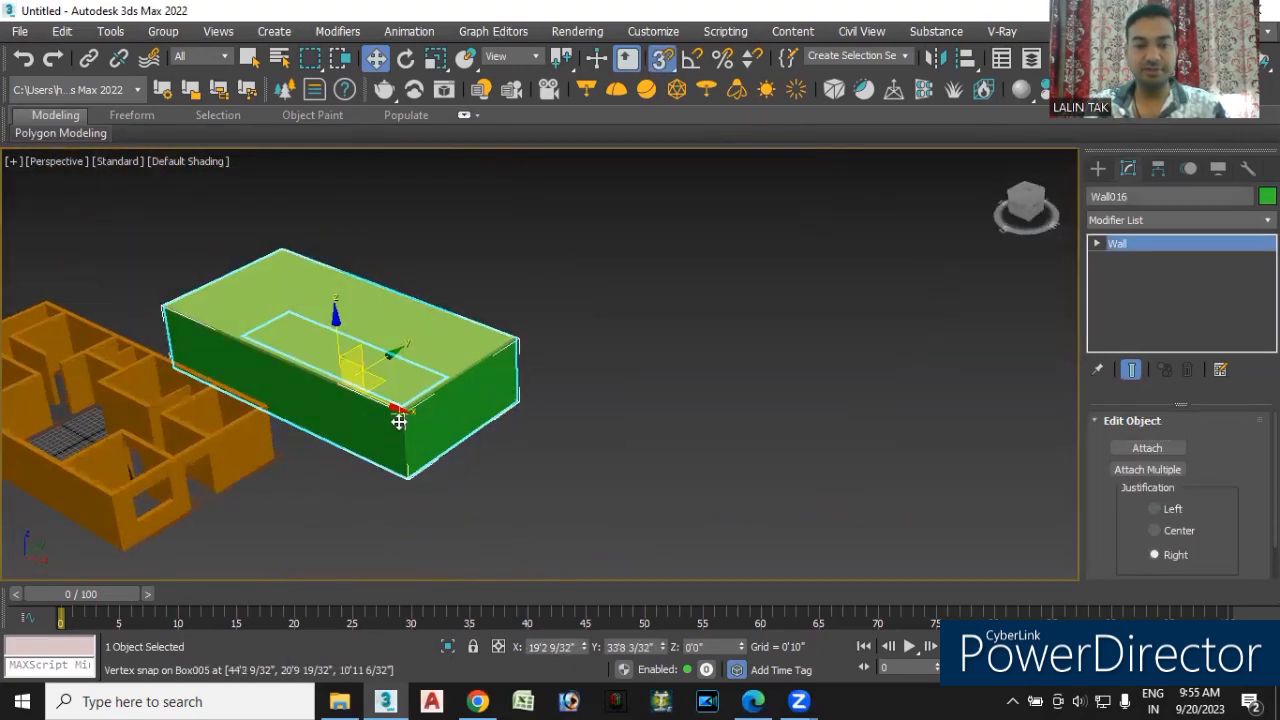
pyautogui.scroll(5, 400, 420)
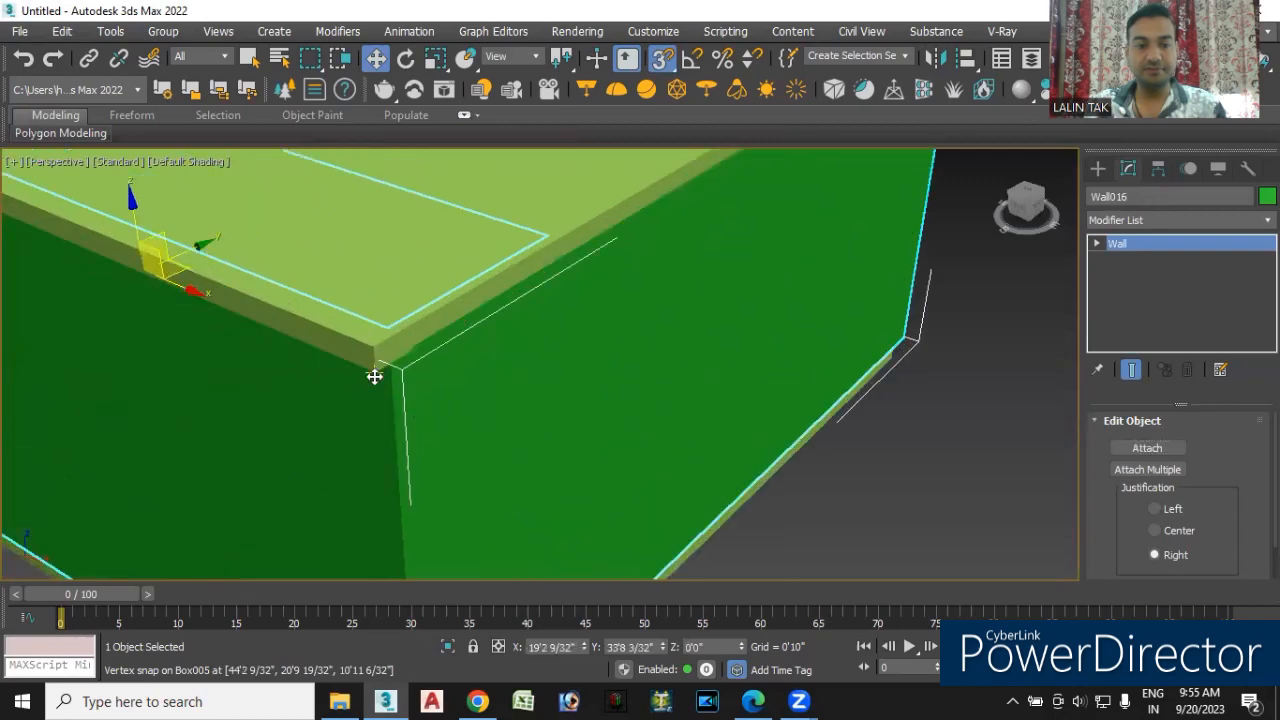
pyautogui.moveTo(376, 377); pyautogui.dragTo(376, 377)
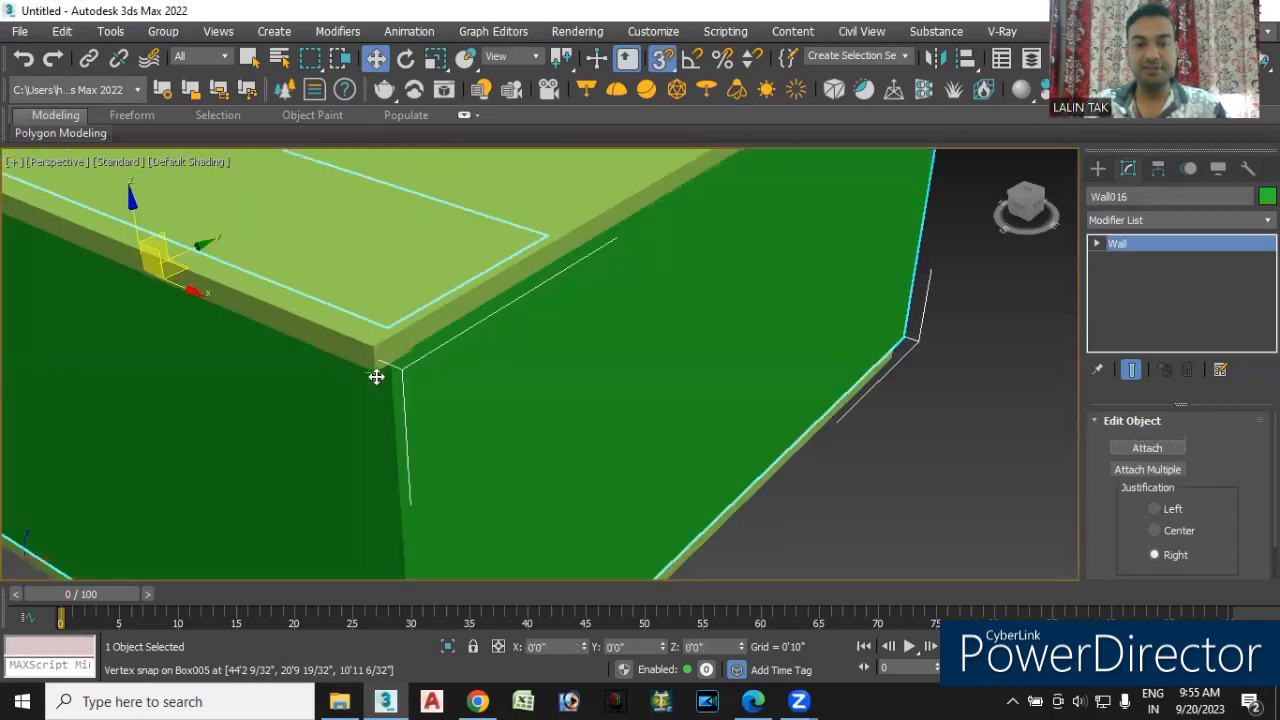
pyautogui.moveTo(387, 367); pyautogui.dragTo(391, 368)
pyautogui.click(770, 503)
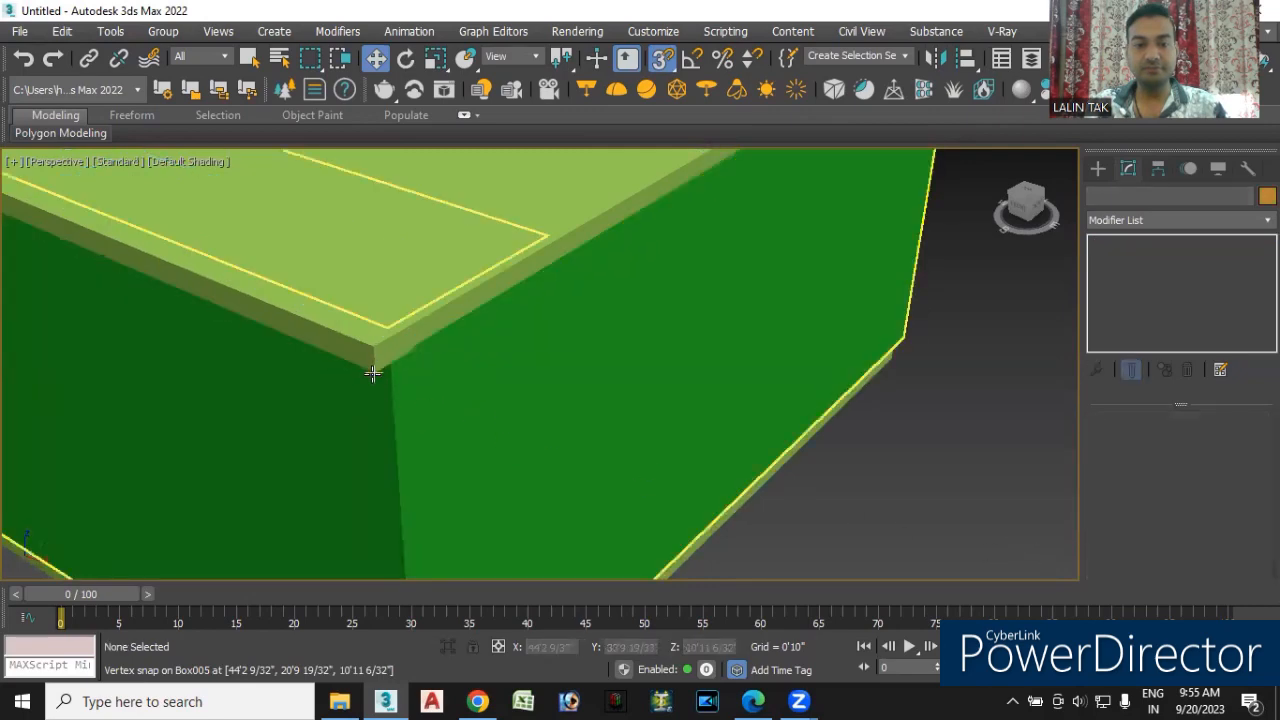
pyautogui.scroll(-10, 371, 372)
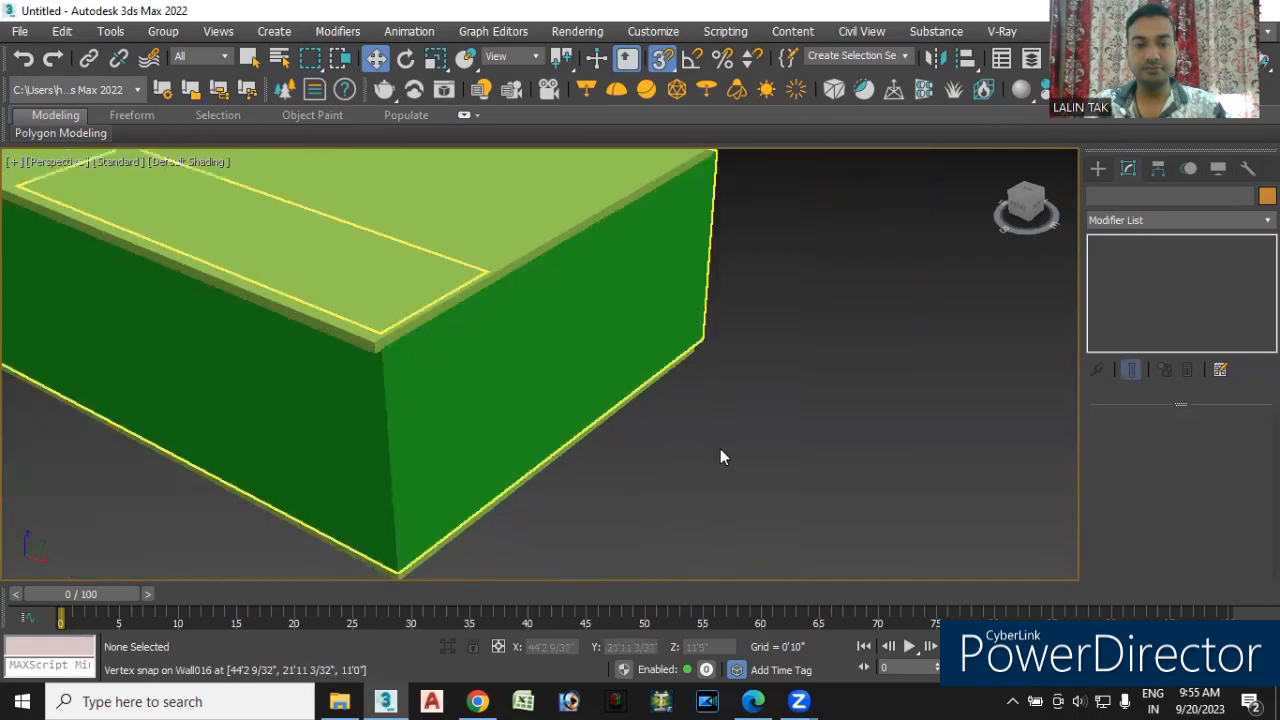
pyautogui.click(561, 407)
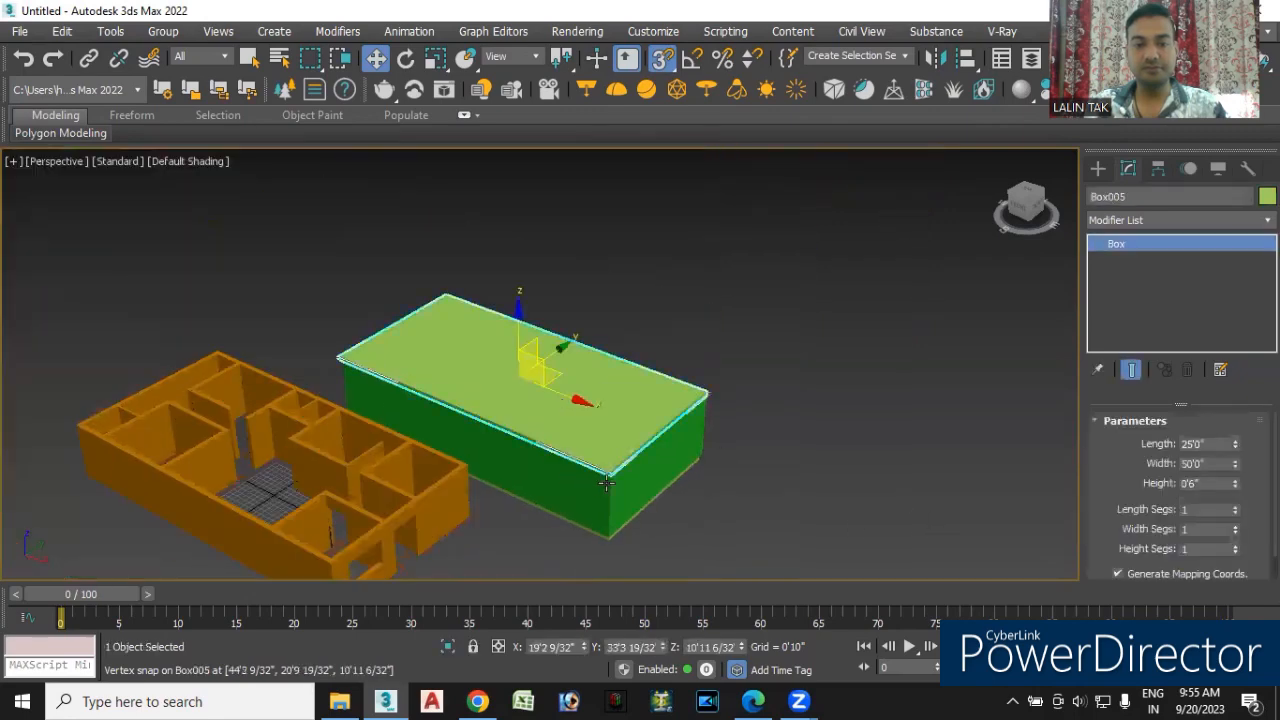
pyautogui.scroll(5, 605, 470)
pyautogui.moveTo(603, 455)
pyautogui.mouseDown()
pyautogui.moveTo(623, 387)
pyautogui.moveTo(611, 449)
pyautogui.mouseUp()
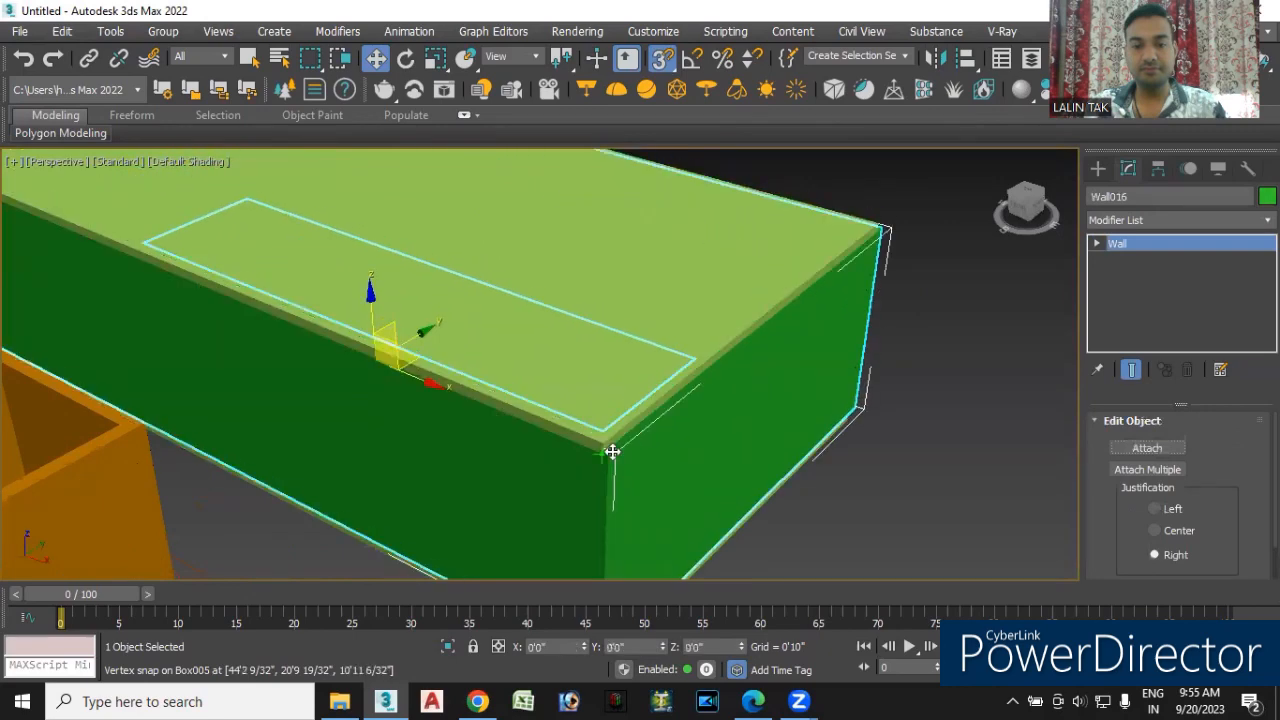
pyautogui.click(966, 500)
# - Move the roof slab so its near bottom corner snaps to the outer wall's outer top corner, and deselect it
pyautogui.click(623, 278)
pyautogui.scroll(-4, 620, 285)
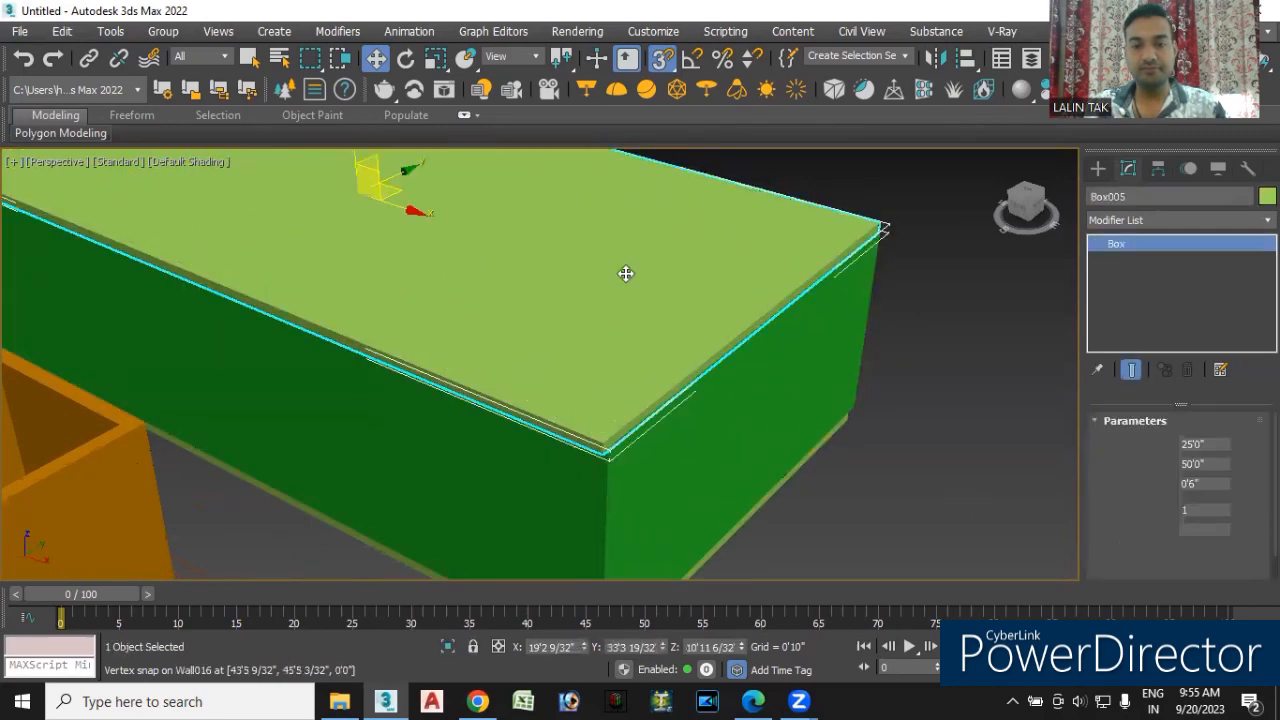
pyautogui.scroll(5, 602, 425)
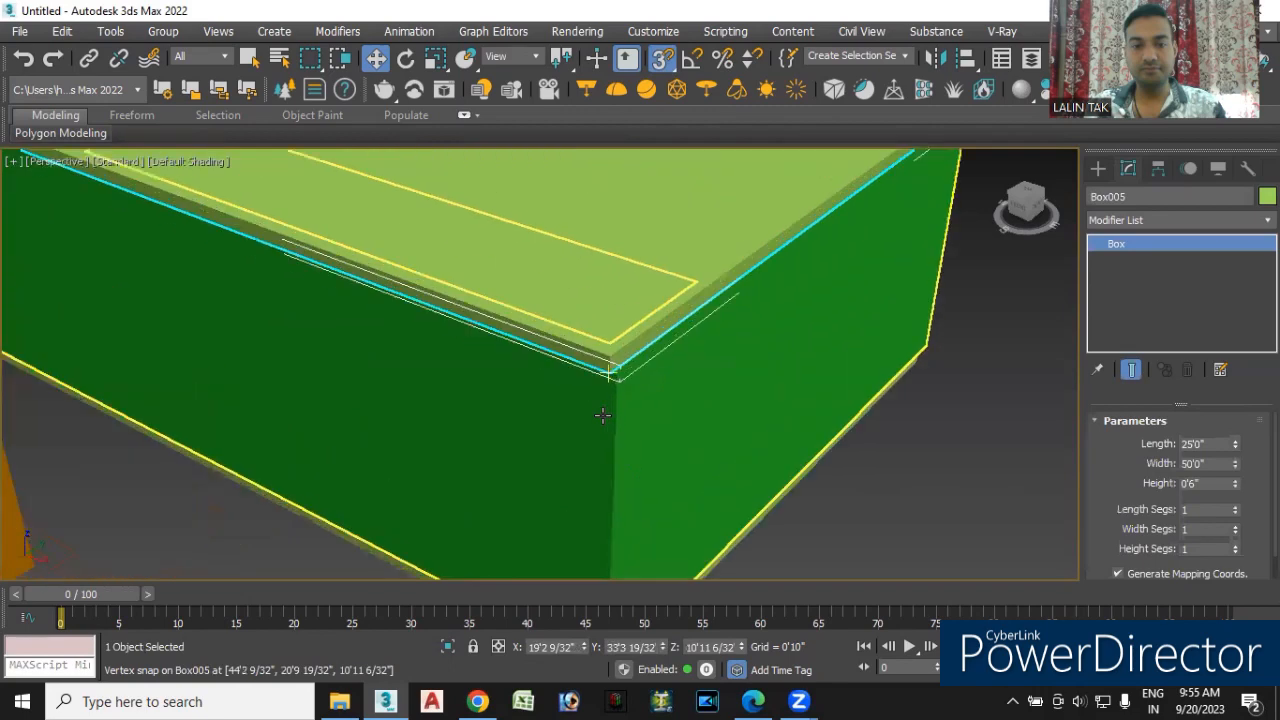
pyautogui.moveTo(613, 349); pyautogui.dragTo(624, 340)
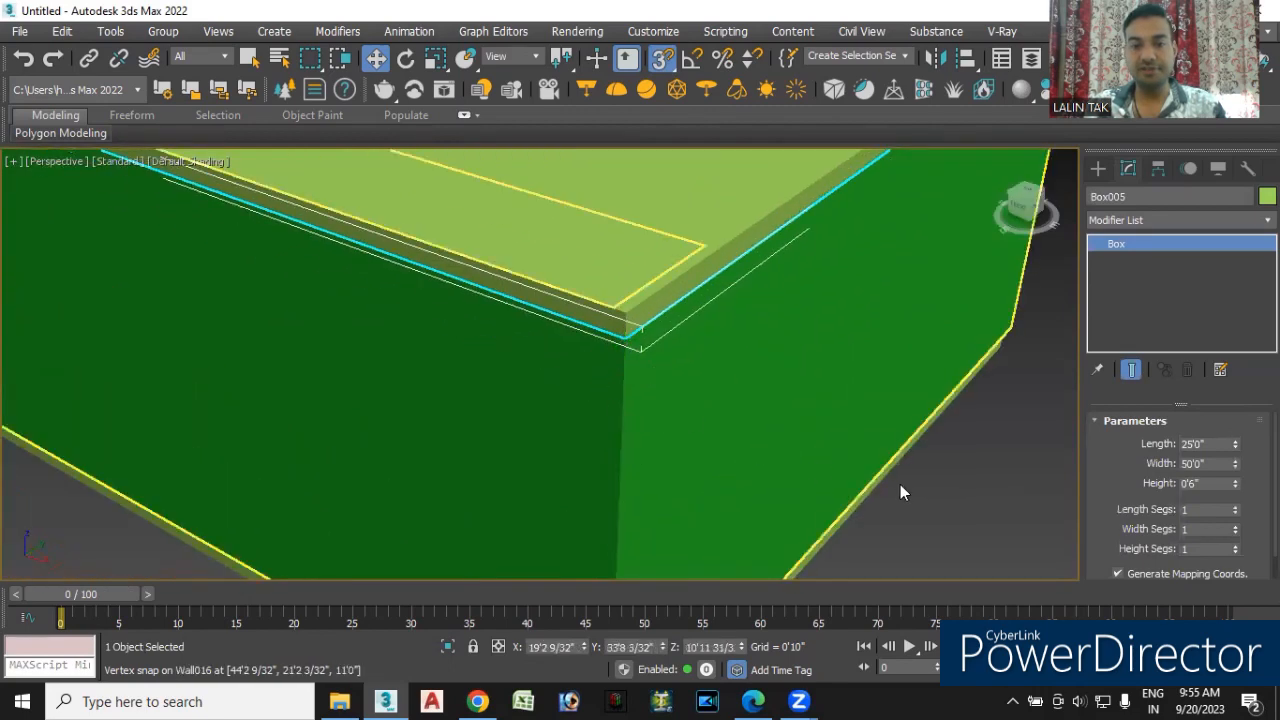
pyautogui.click(931, 496)
# - Set the length of the floor slab under the outer wall to 25' and deselect it
pyautogui.scroll(-4, 905, 486)
pyautogui.keyDown('alt'); pyautogui.moveTo(930, 513); pyautogui.dragTo(840, 514); pyautogui.keyUp('alt')
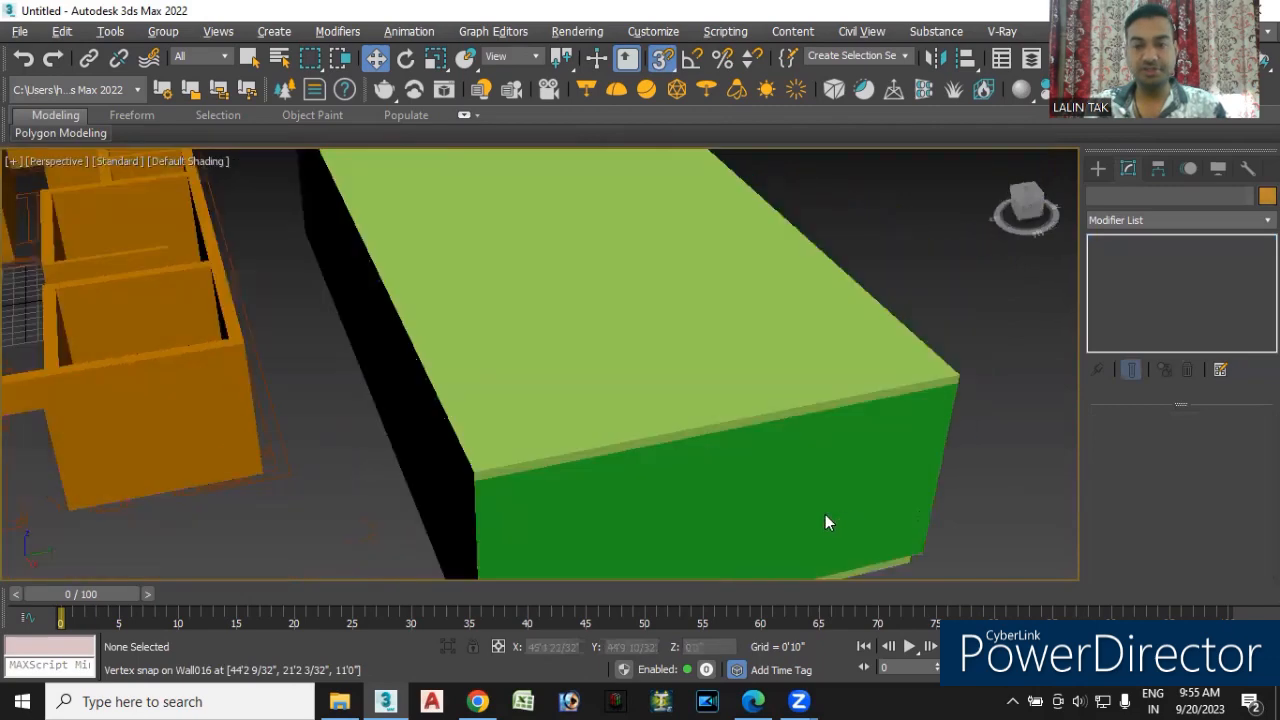
pyautogui.keyDown('alt'); pyautogui.moveTo(840, 514); pyautogui.dragTo(715, 522, button='middle'); pyautogui.keyUp('alt')
pyautogui.scroll(3, 545, 493)
pyautogui.scroll(-6, 545, 493)
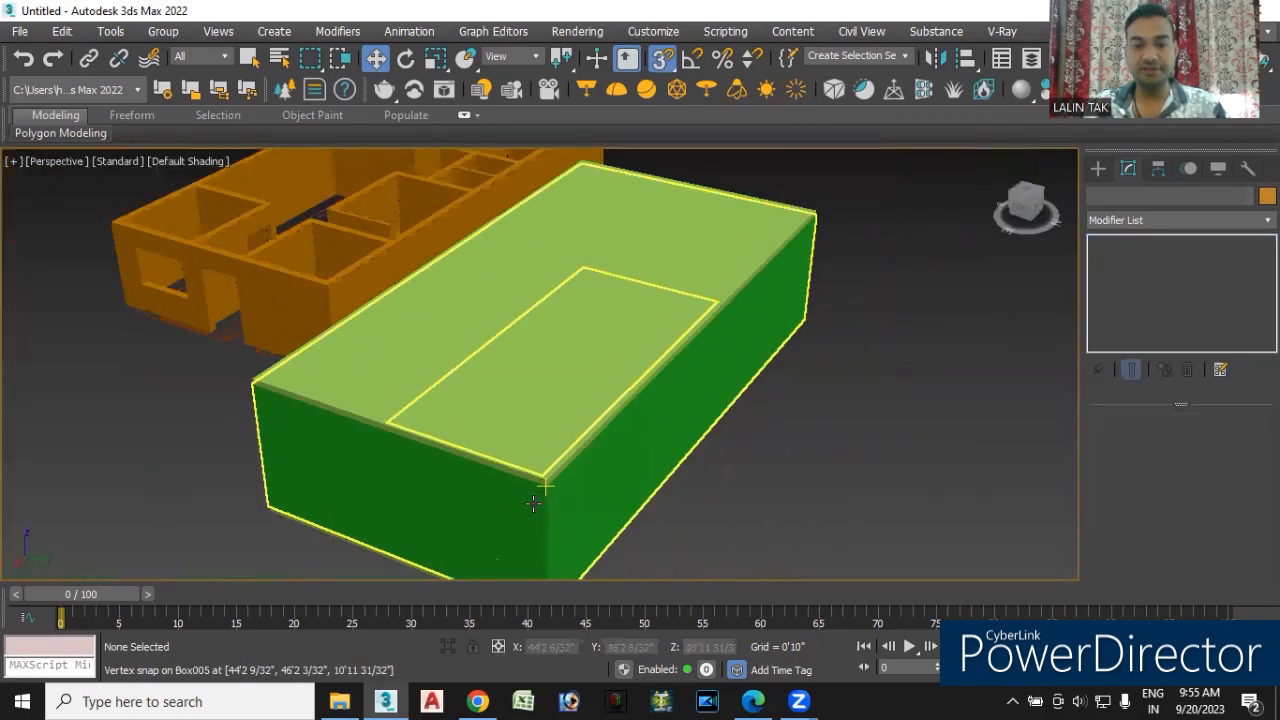
pyautogui.keyDown('alt'); pyautogui.moveTo(674, 557); pyautogui.dragTo(712, 483, button='middle'); pyautogui.keyUp('alt')
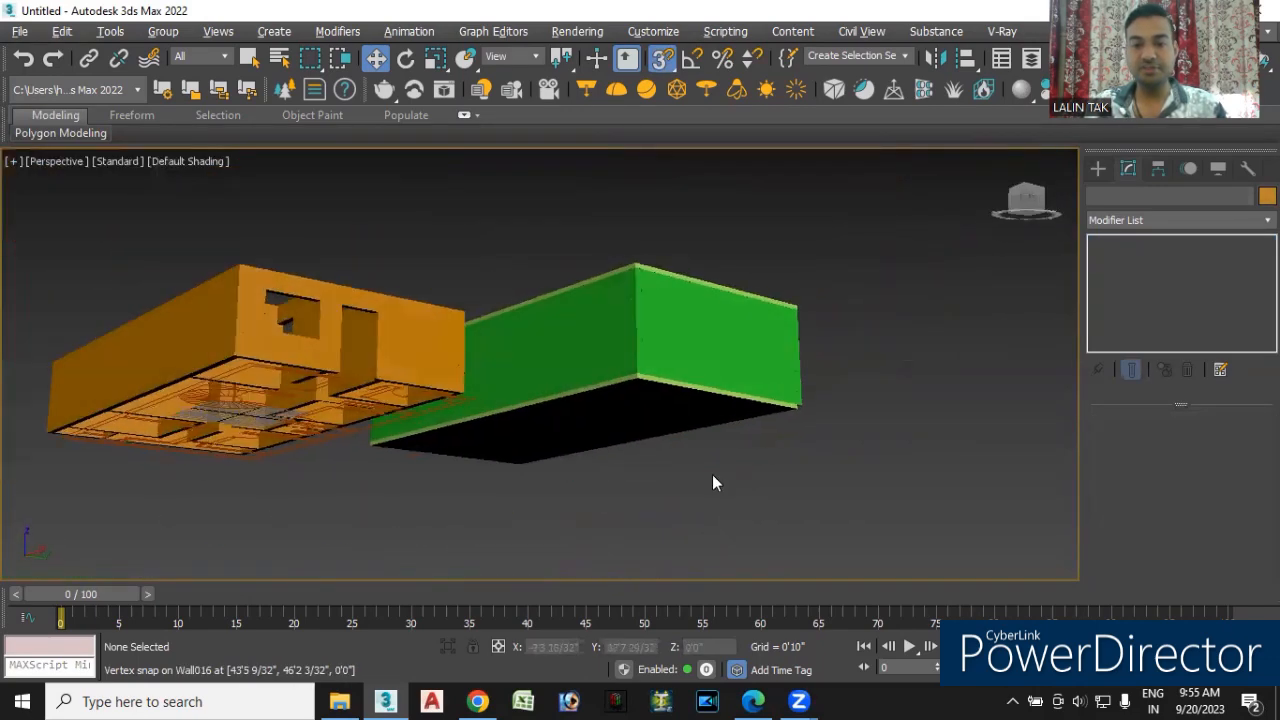
pyautogui.click(620, 391)
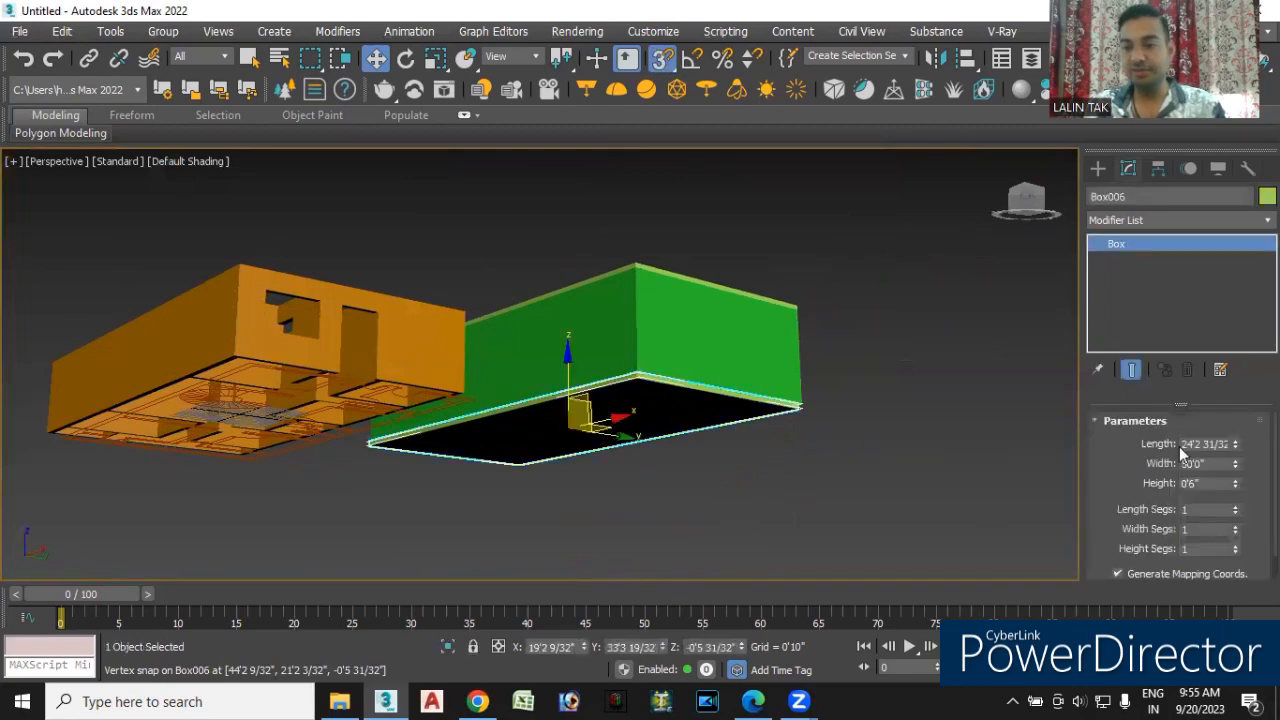
pyautogui.write("25'0")
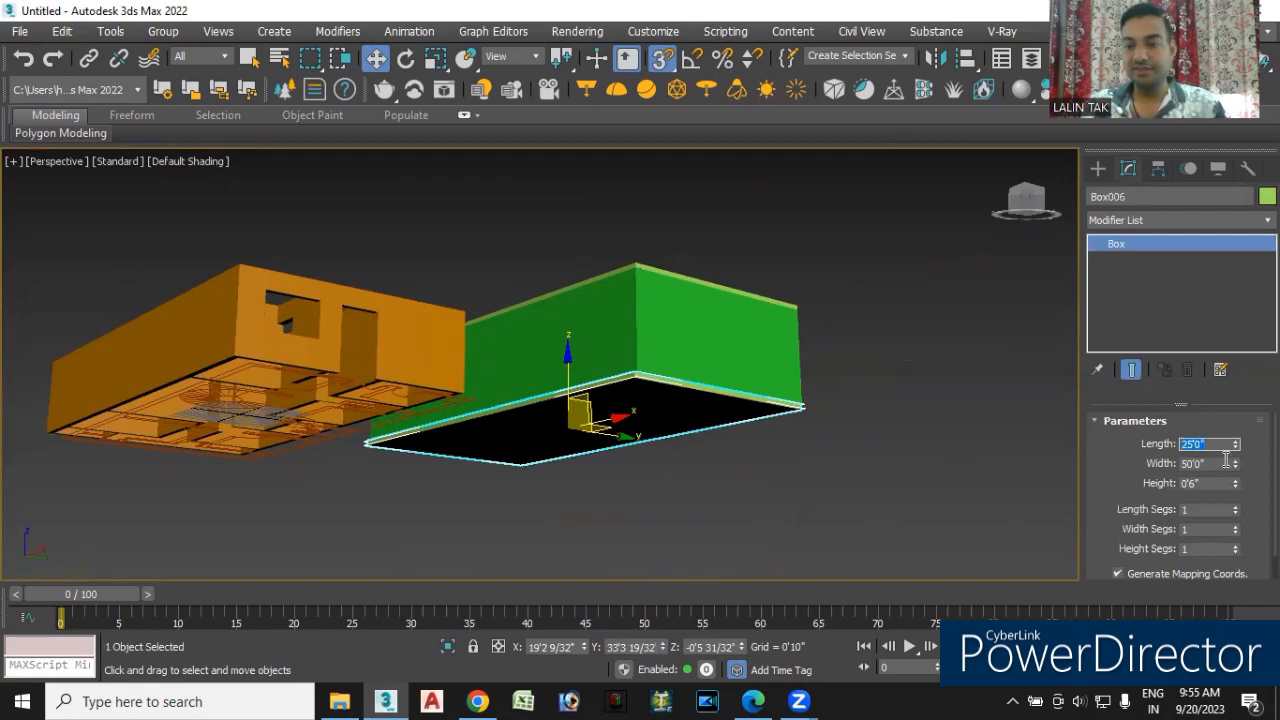
pyautogui.click(686, 506)
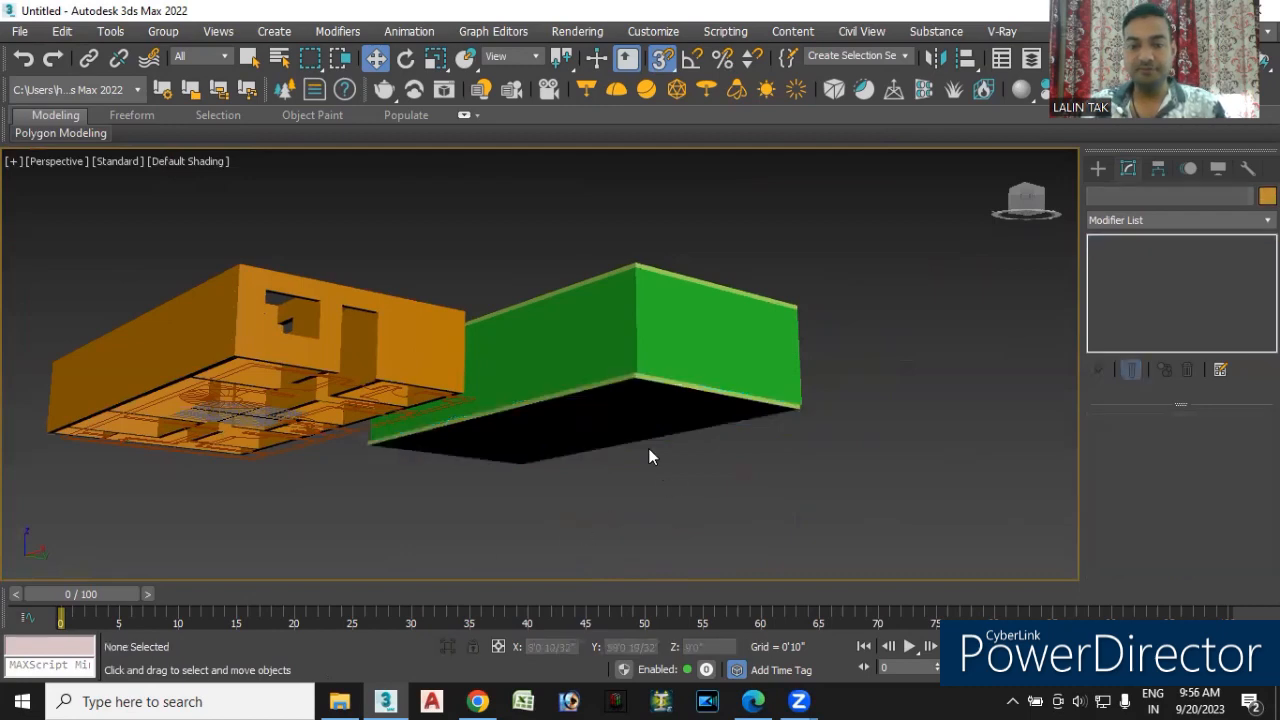
# - Move the floor slab so its near corner snaps in line with the outer wall's bottom corner, and deselect it
pyautogui.click(627, 413)
pyautogui.scroll(5, 630, 430)
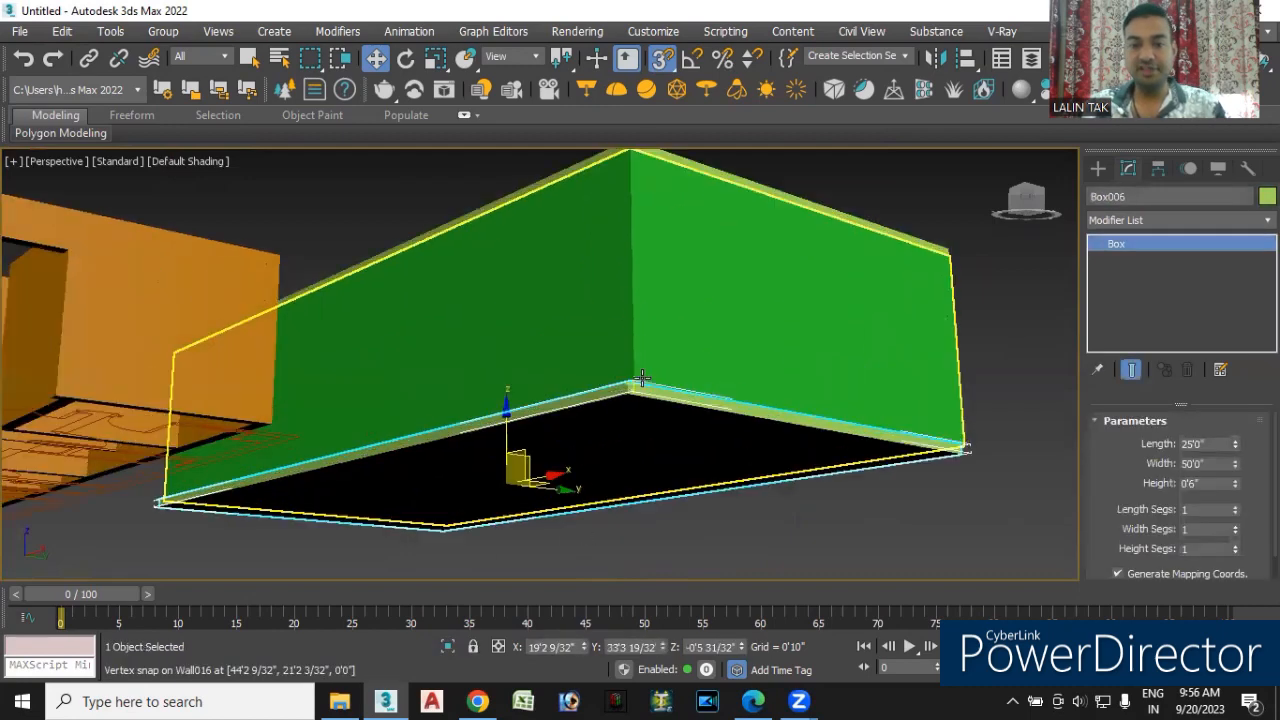
pyautogui.scroll(6, 630, 503)
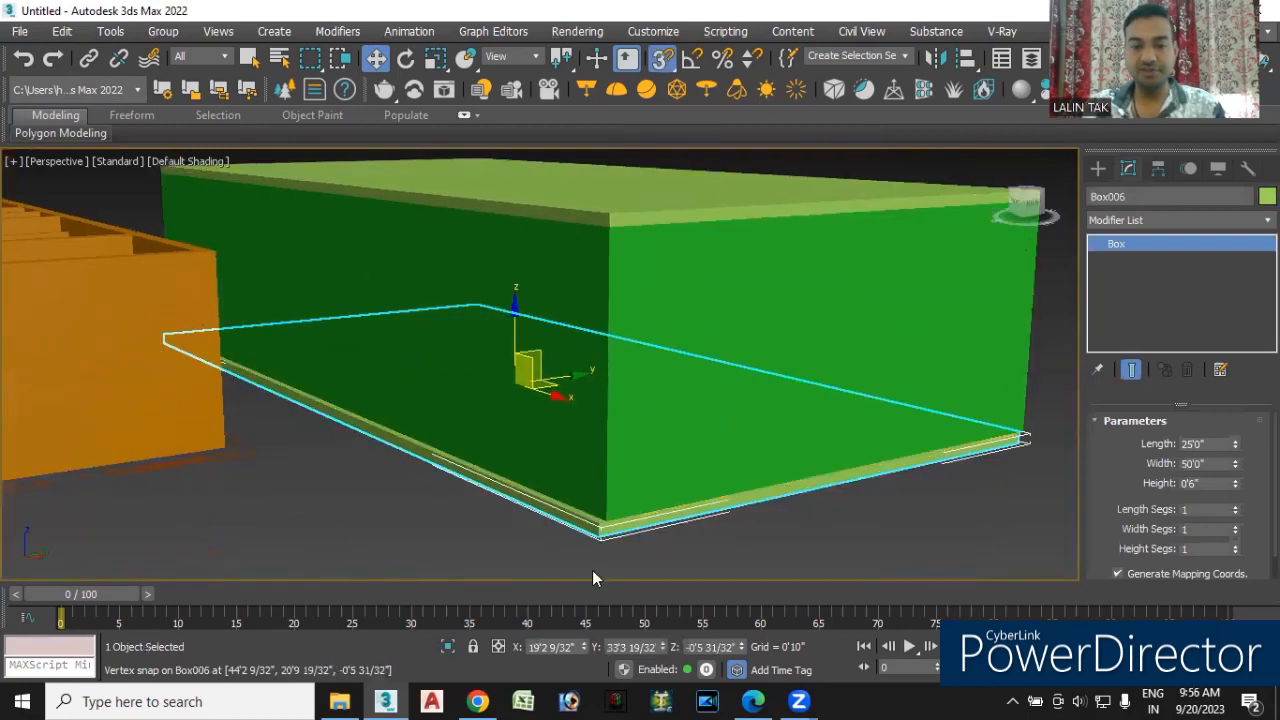
pyautogui.scroll(-2, 620, 493)
pyautogui.keyDown('alt'); pyautogui.moveTo(620, 493); pyautogui.dragTo(576, 251, button='middle'); pyautogui.keyUp('alt')
pyautogui.scroll(-2, 576, 251)
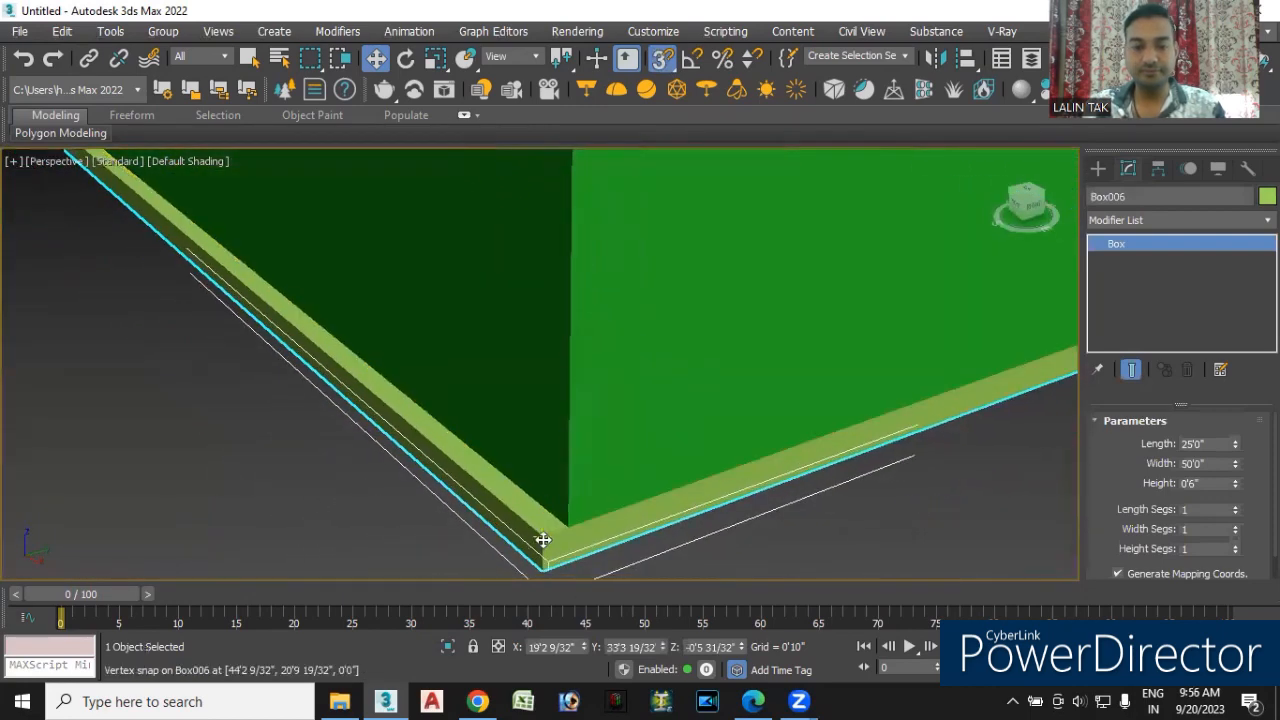
pyautogui.scroll(-3, 540, 538)
pyautogui.scroll(3, 555, 535)
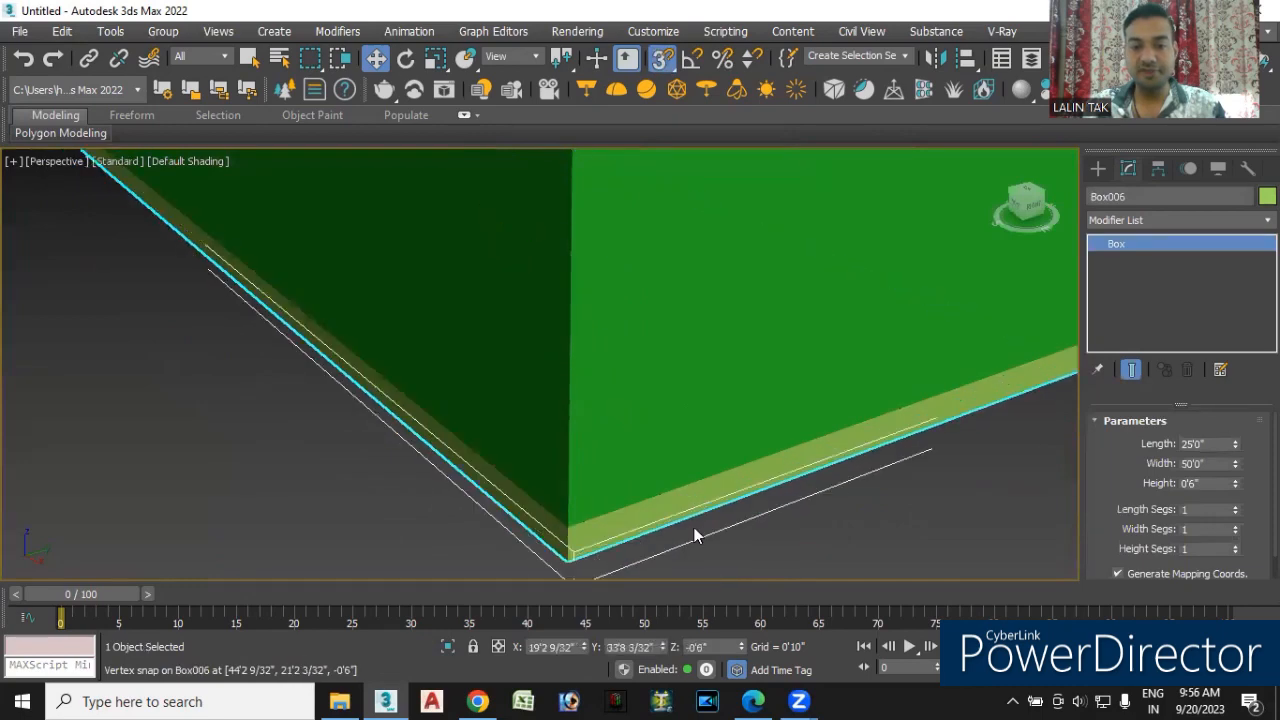
pyautogui.click(855, 526)
pyautogui.scroll(-5, 855, 525)
pyautogui.scroll(-2, 837, 514)
pyautogui.keyDown('alt'); pyautogui.moveTo(874, 537); pyautogui.dragTo(754, 526, button='middle'); pyautogui.keyUp('alt')
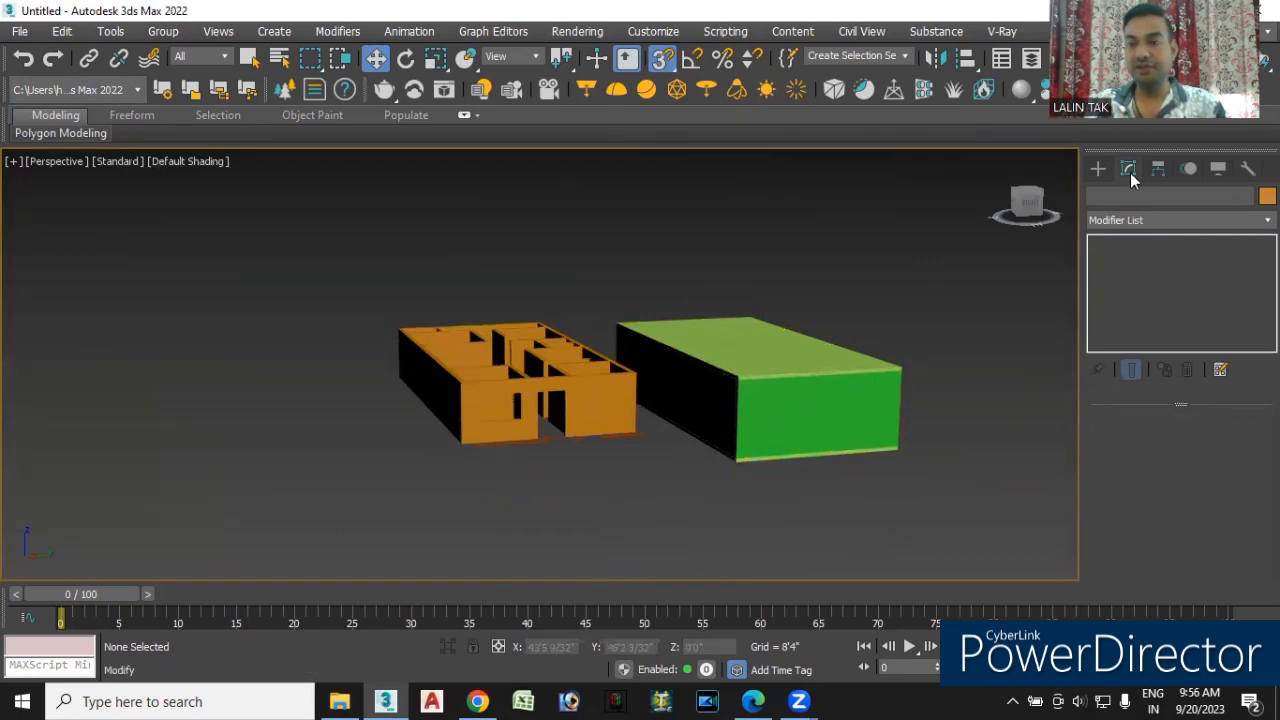
pyautogui.click(1097, 169)
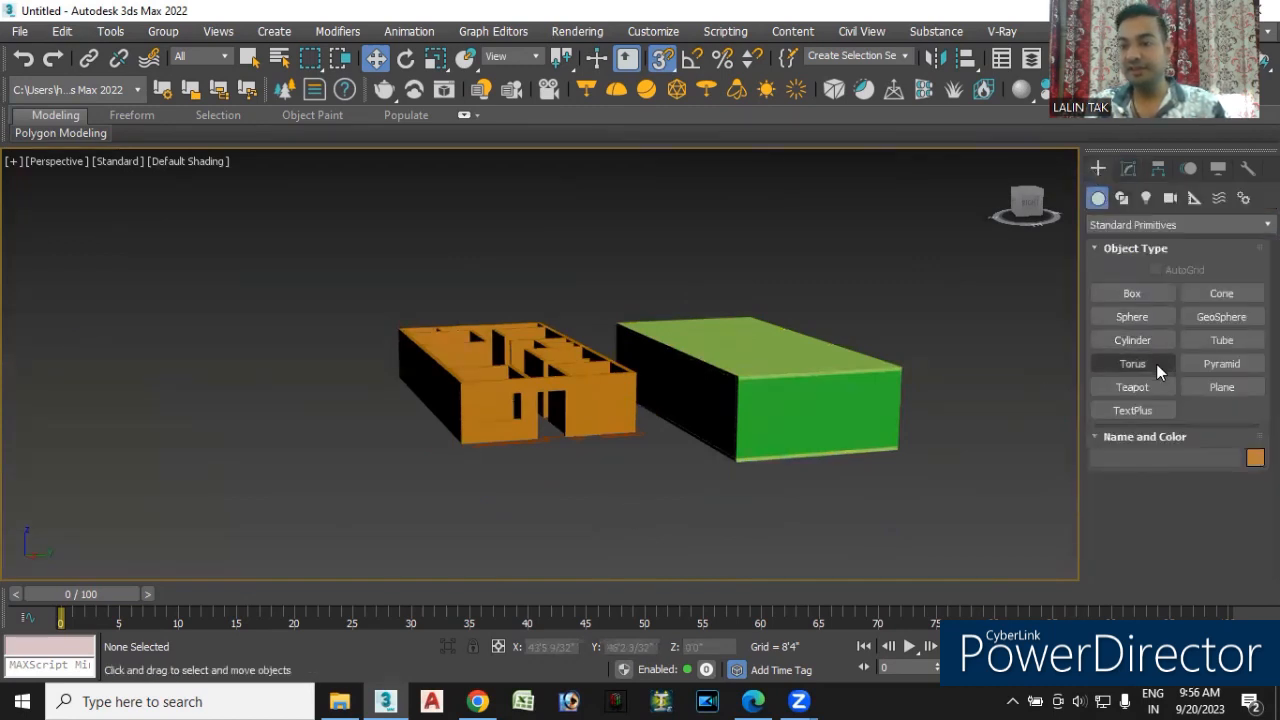
pyautogui.click(1136, 225)
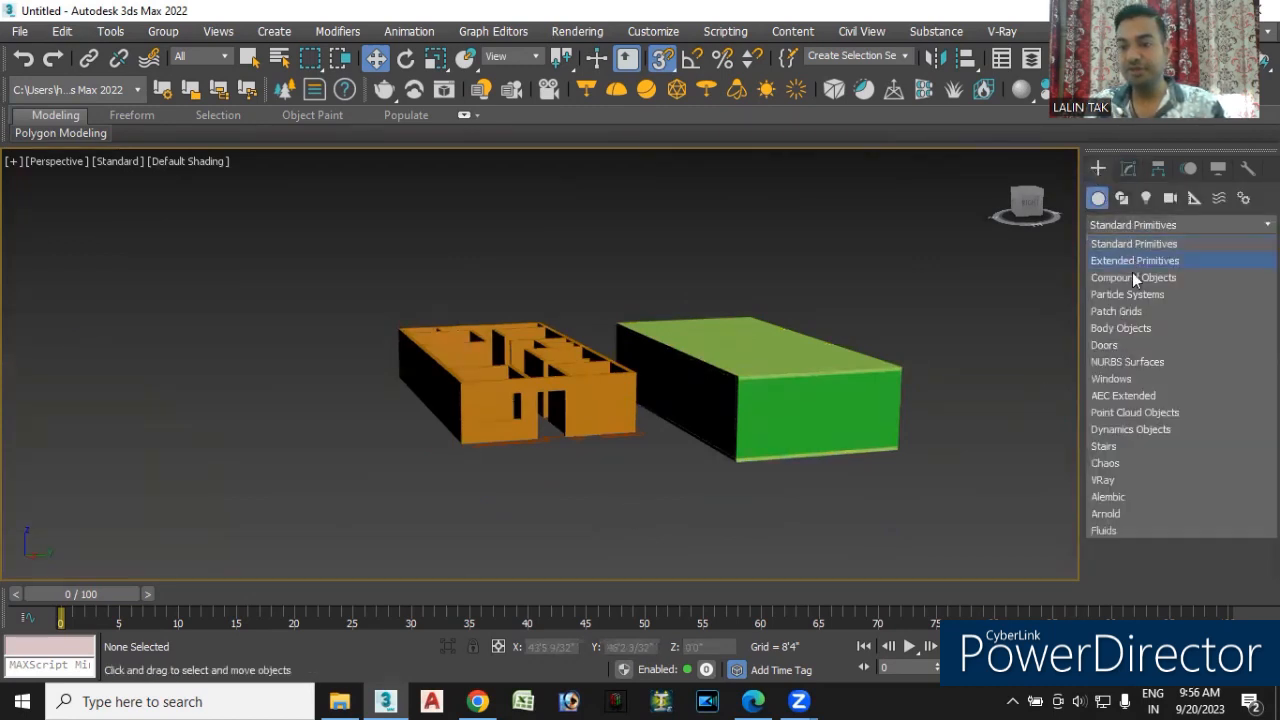
pyautogui.click(1123, 396)
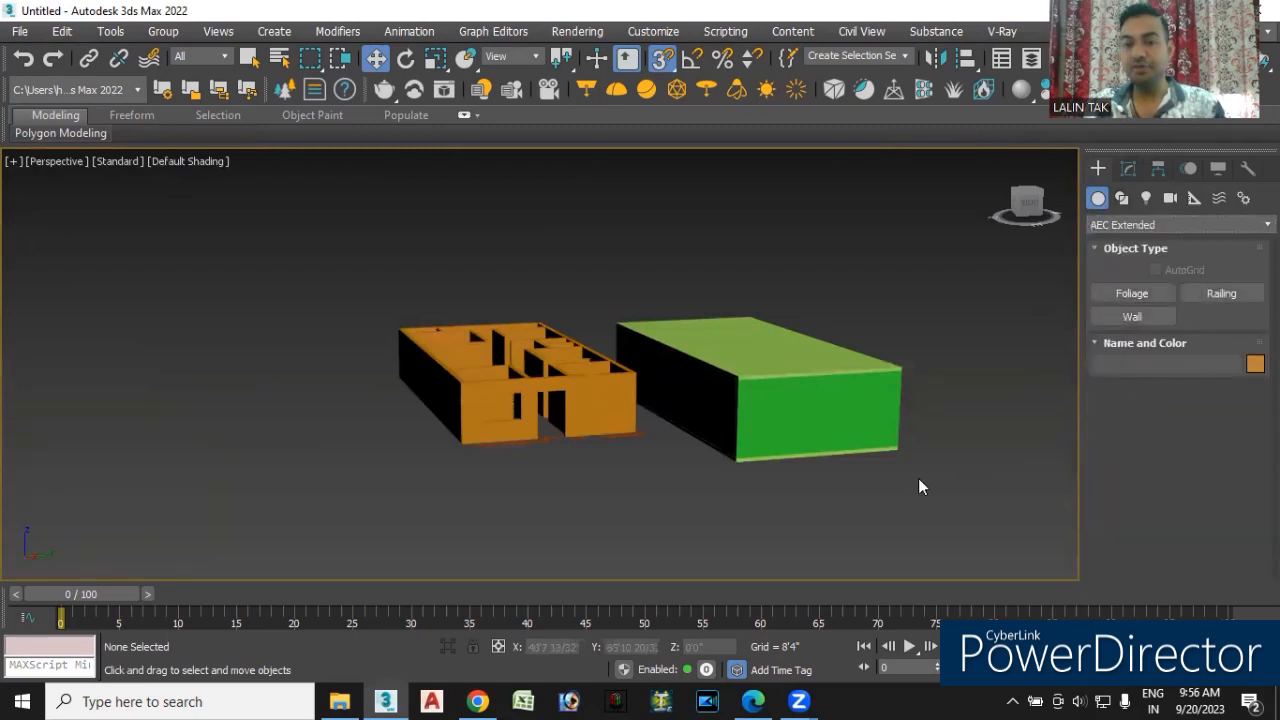
pyautogui.scroll(-3, 674, 534)
pyautogui.keyDown('alt'); pyautogui.moveTo(674, 534); pyautogui.dragTo(651, 486, button='middle'); pyautogui.keyUp('alt')
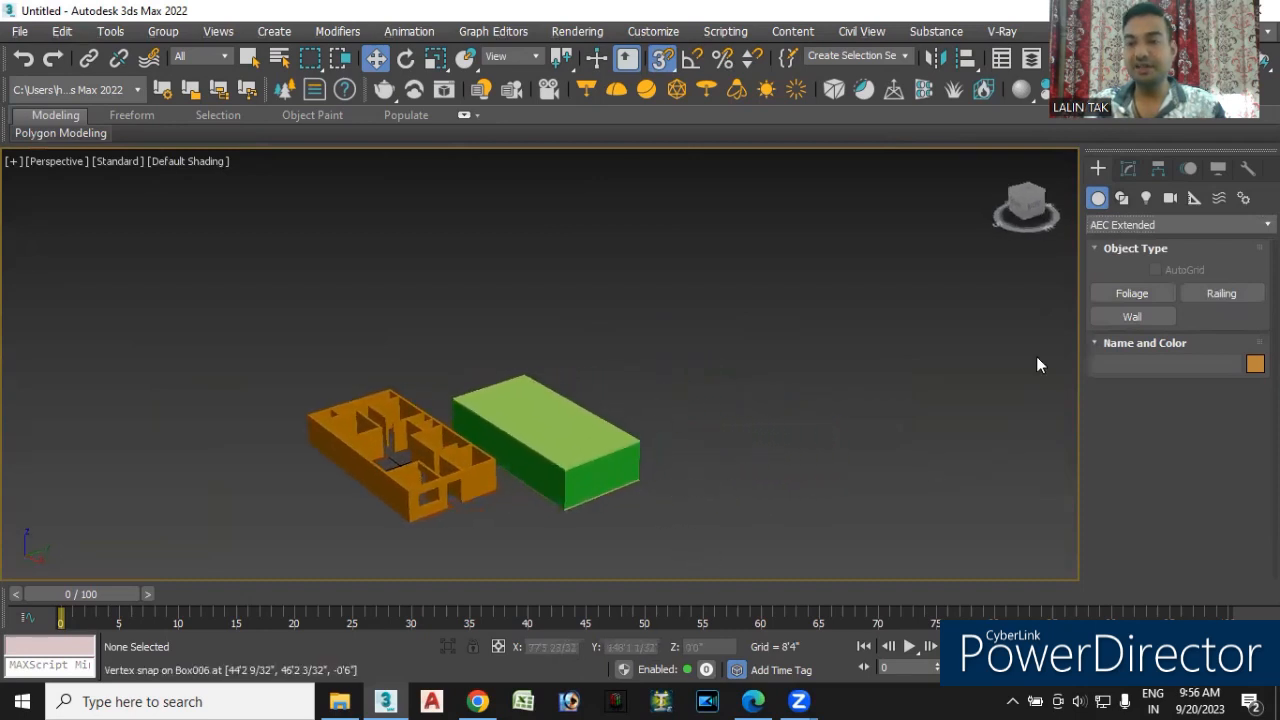
# - In the top view, switch the display to wireframe and draw a rectangle spline snapped to the roof slab's opposite outer corners
pyautogui.click(1122, 200)
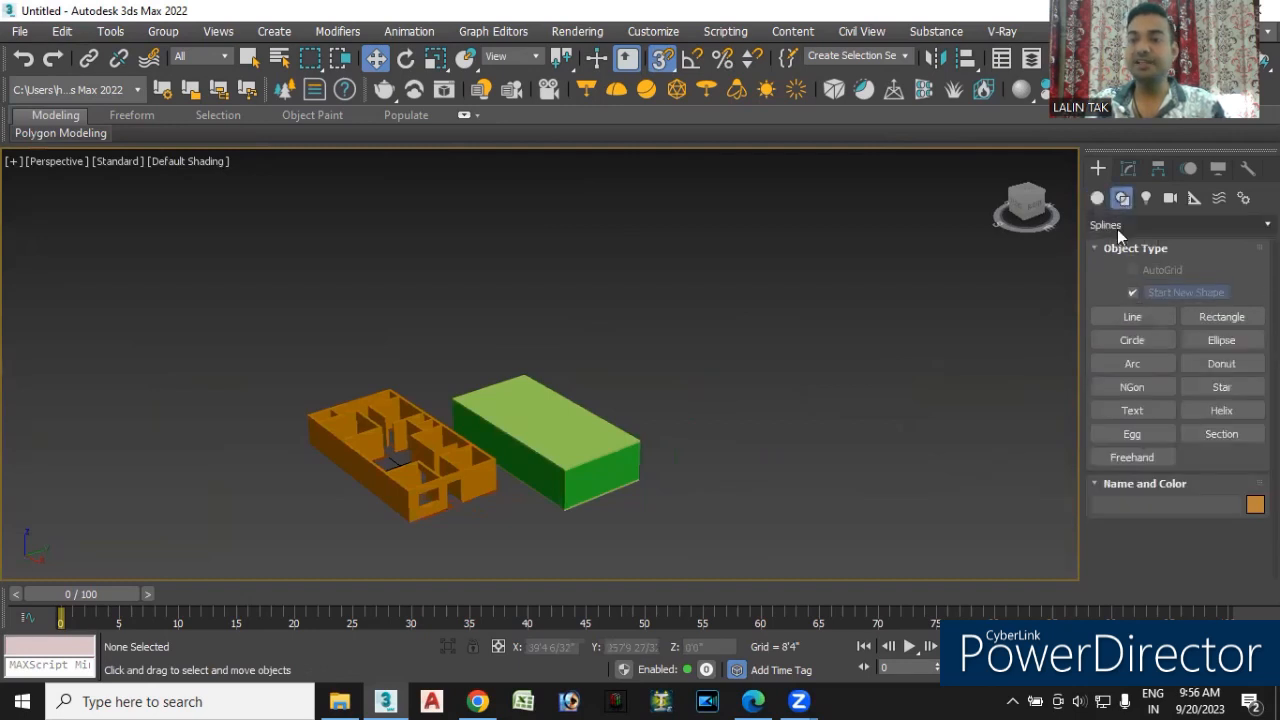
pyautogui.click(1126, 224)
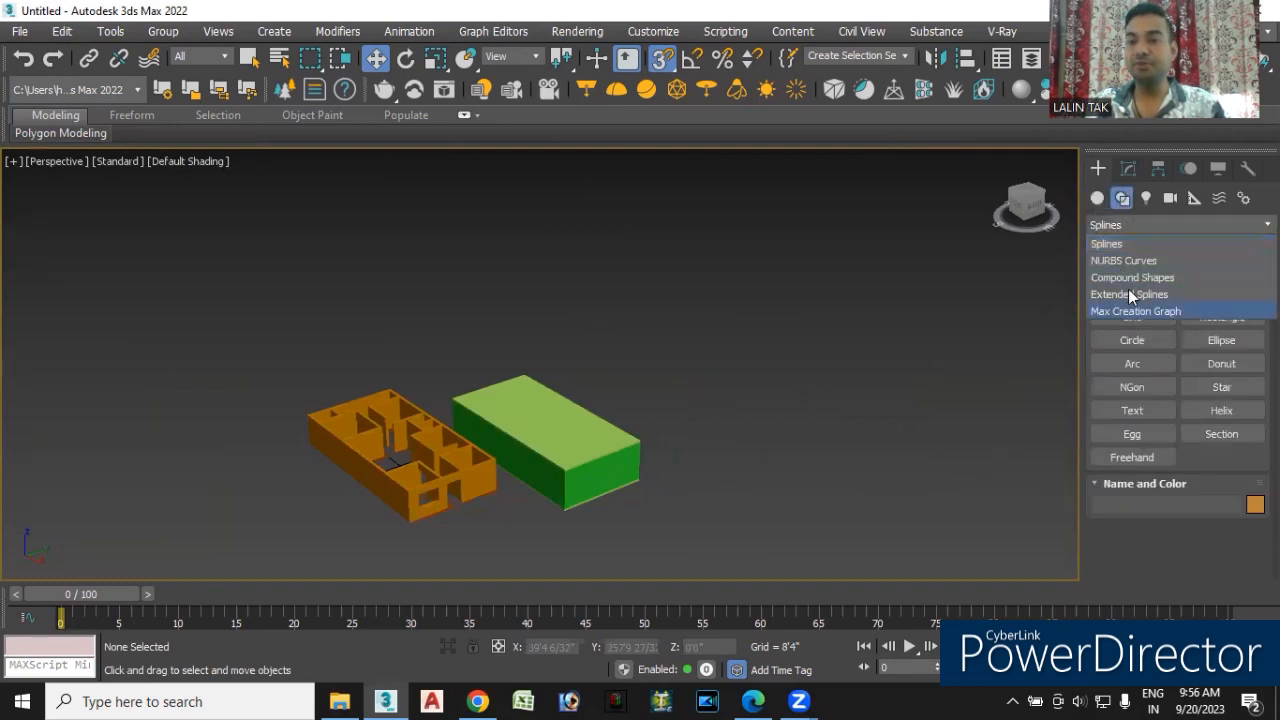
pyautogui.click(1110, 246)
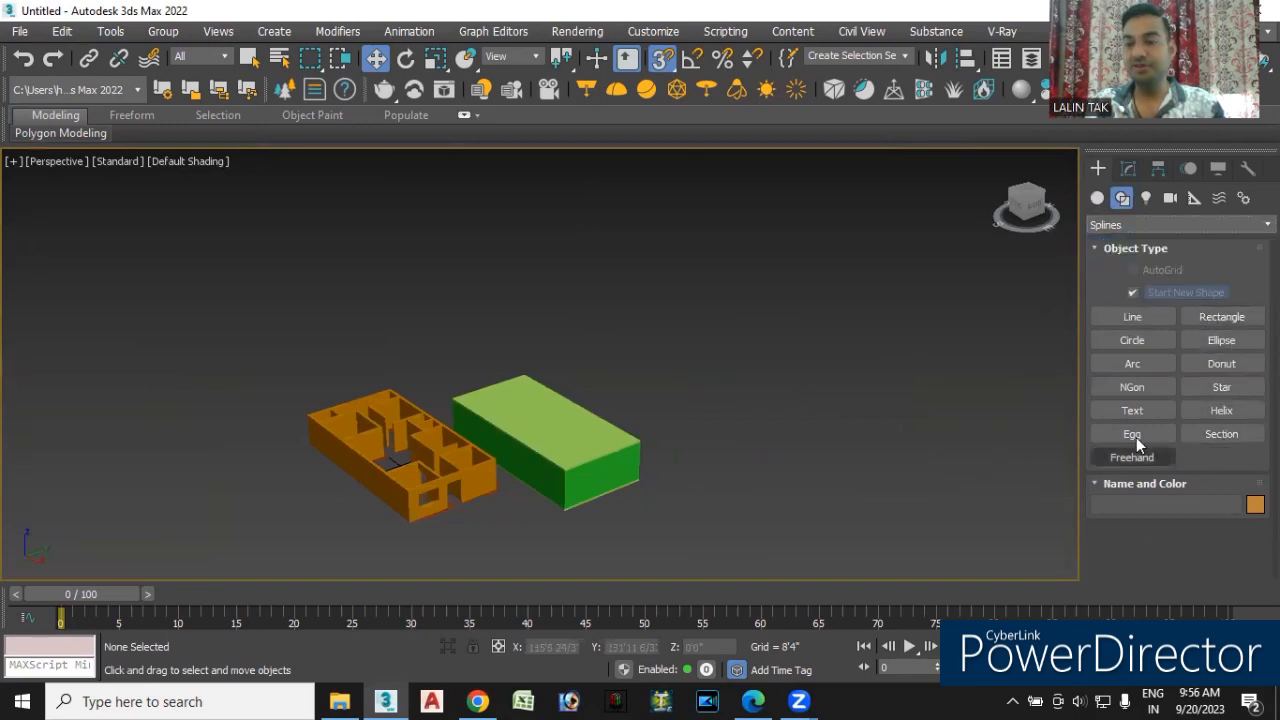
pyautogui.click(1220, 317)
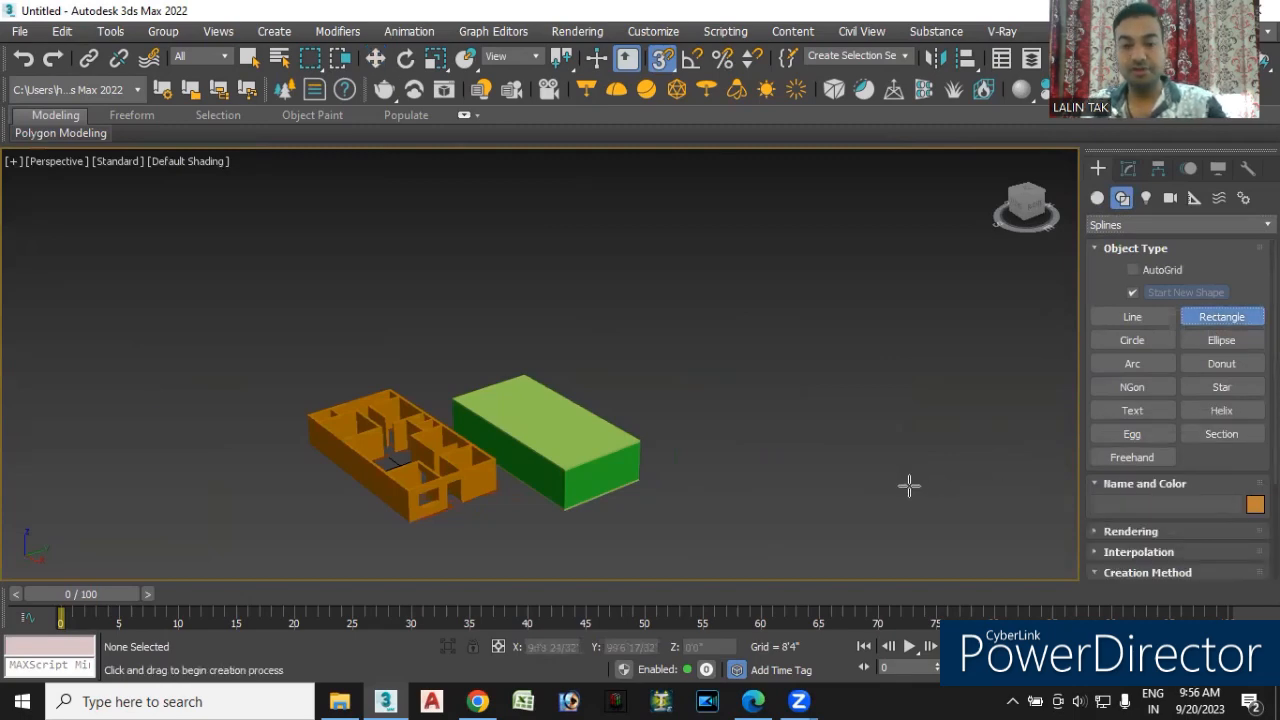
pyautogui.press('t')
pyautogui.scroll(-5, 731, 374)
pyautogui.scroll(-2, 766, 423)
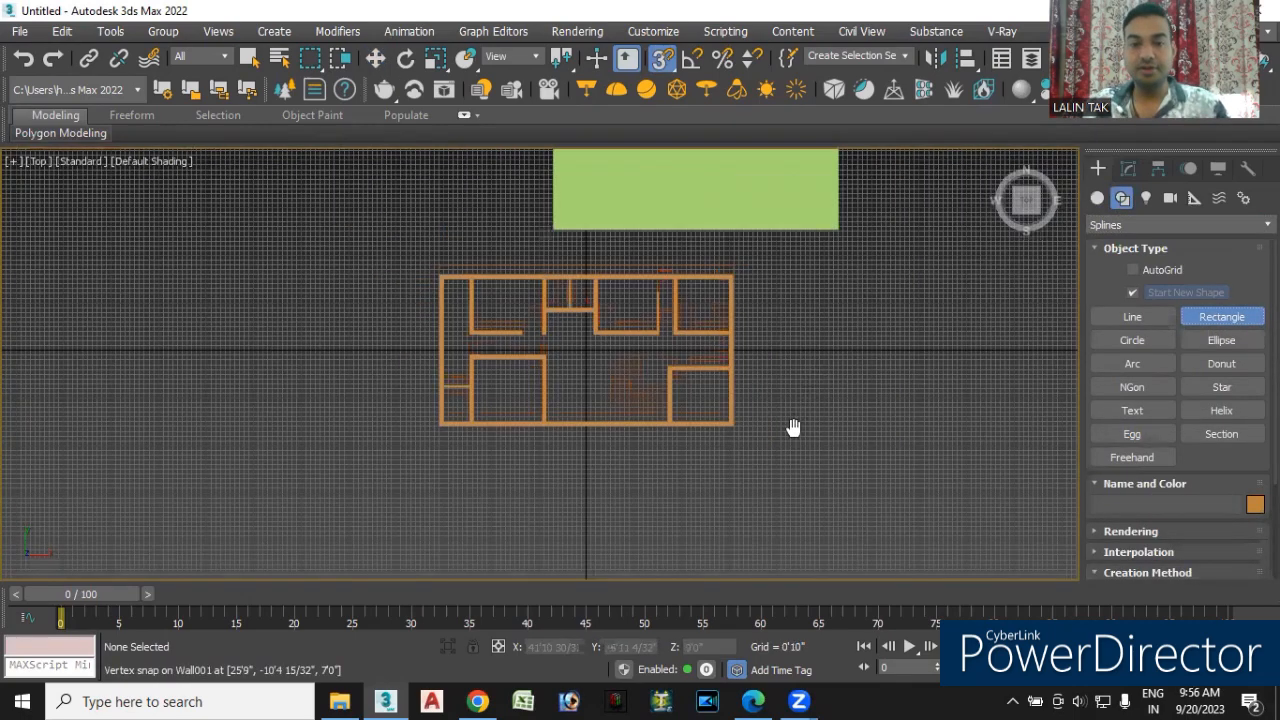
pyautogui.moveTo(760, 573); pyautogui.dragTo(677, 423, button='middle')
pyautogui.scroll(4, 654, 374)
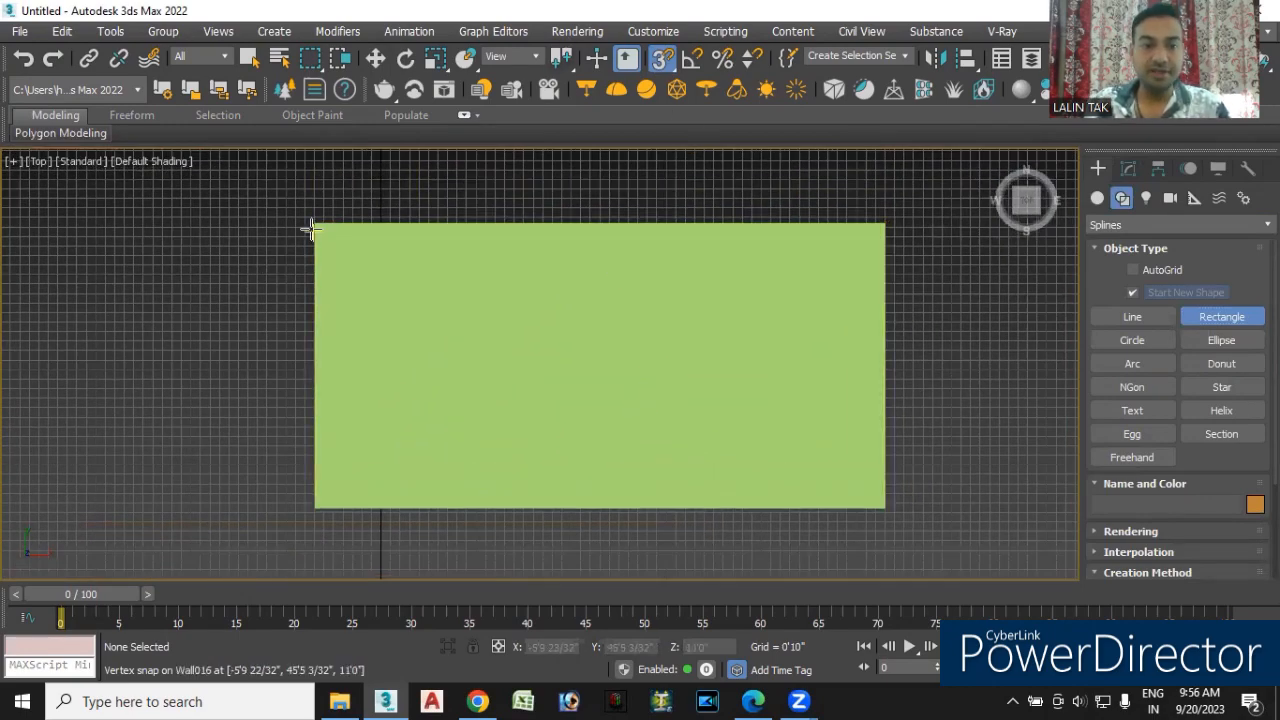
pyautogui.click(159, 161)
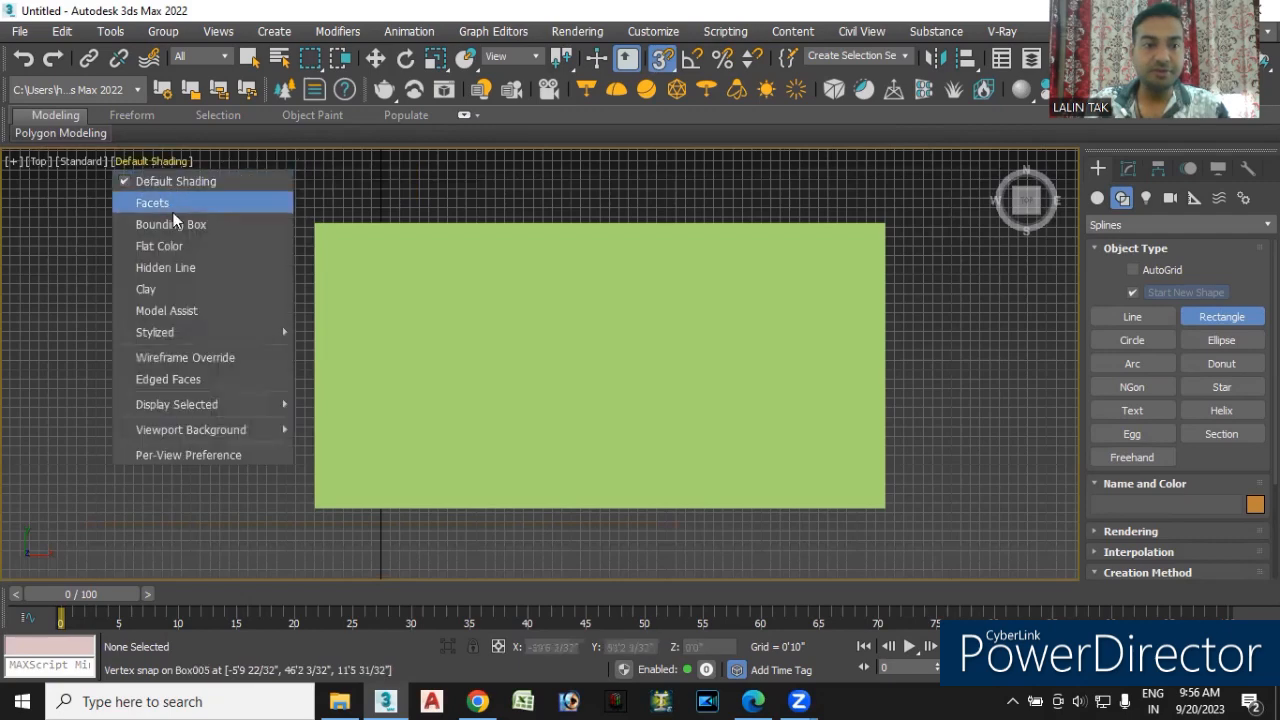
pyautogui.click(185, 357)
pyautogui.moveTo(313, 223); pyautogui.dragTo(885, 510)
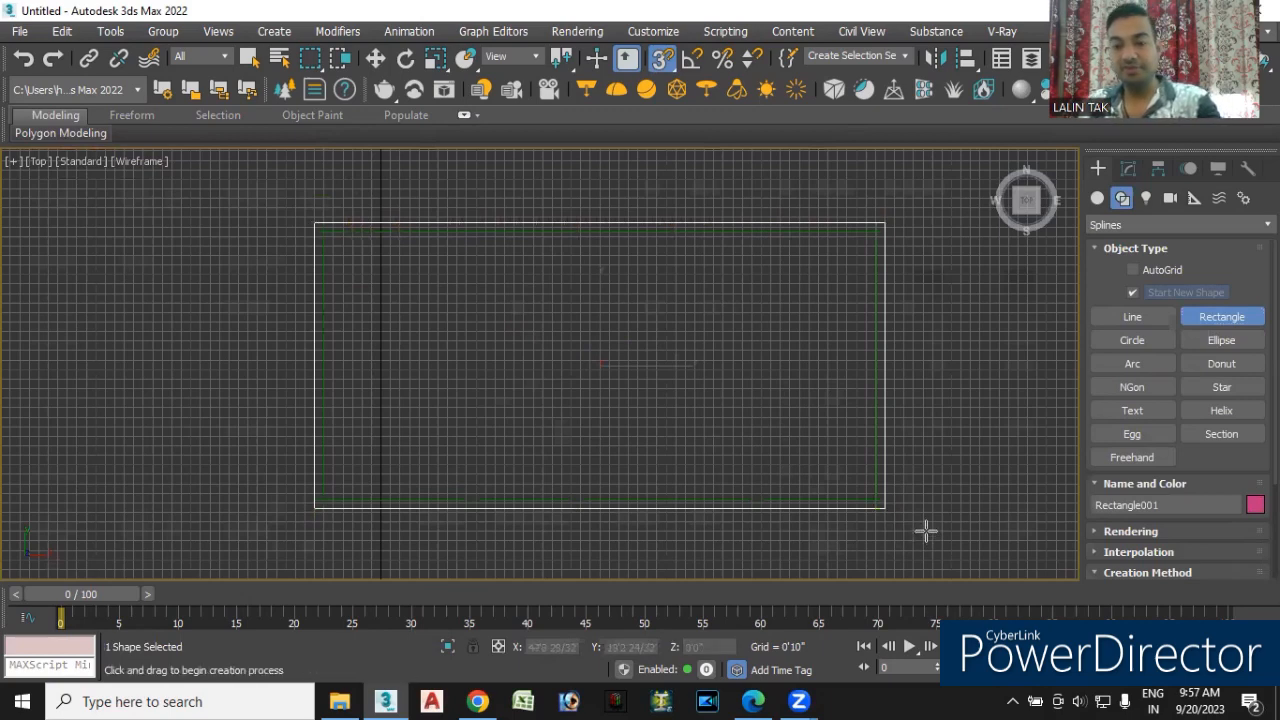
# - Return to the perspective view and turn off 3D snapping
pyautogui.press('p')
pyautogui.scroll(2, 583, 482)
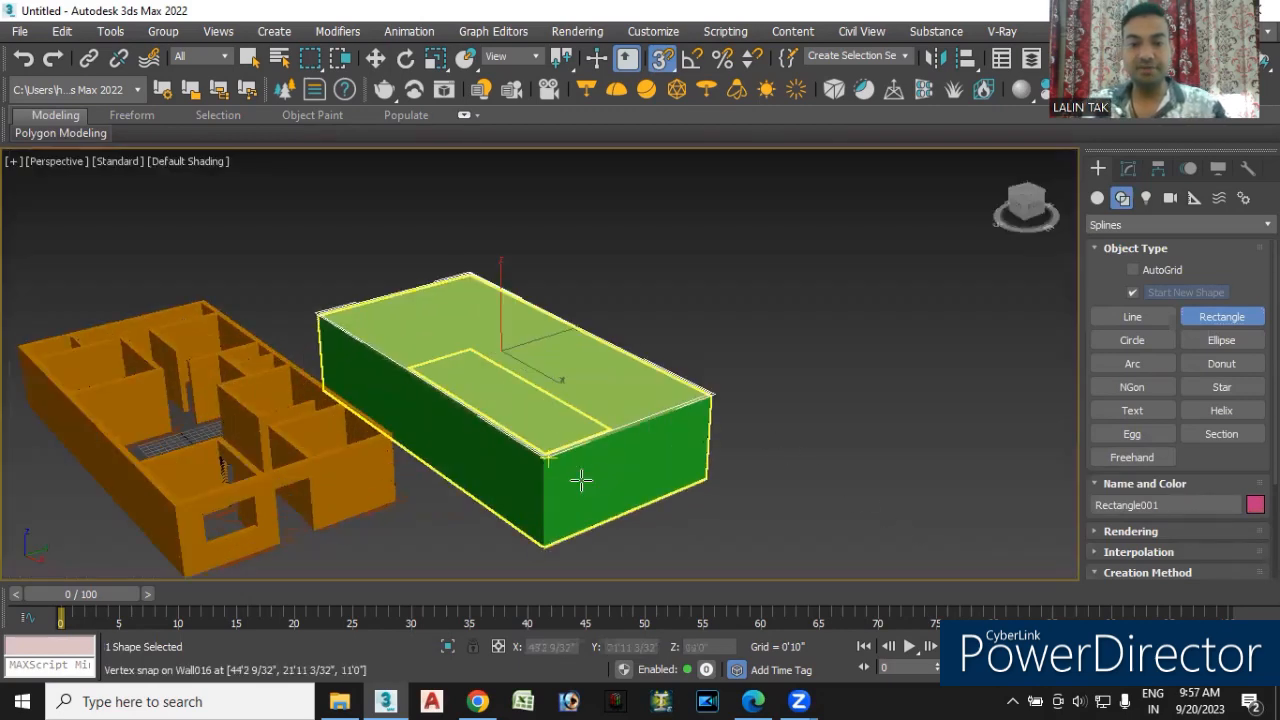
pyautogui.click(662, 62)
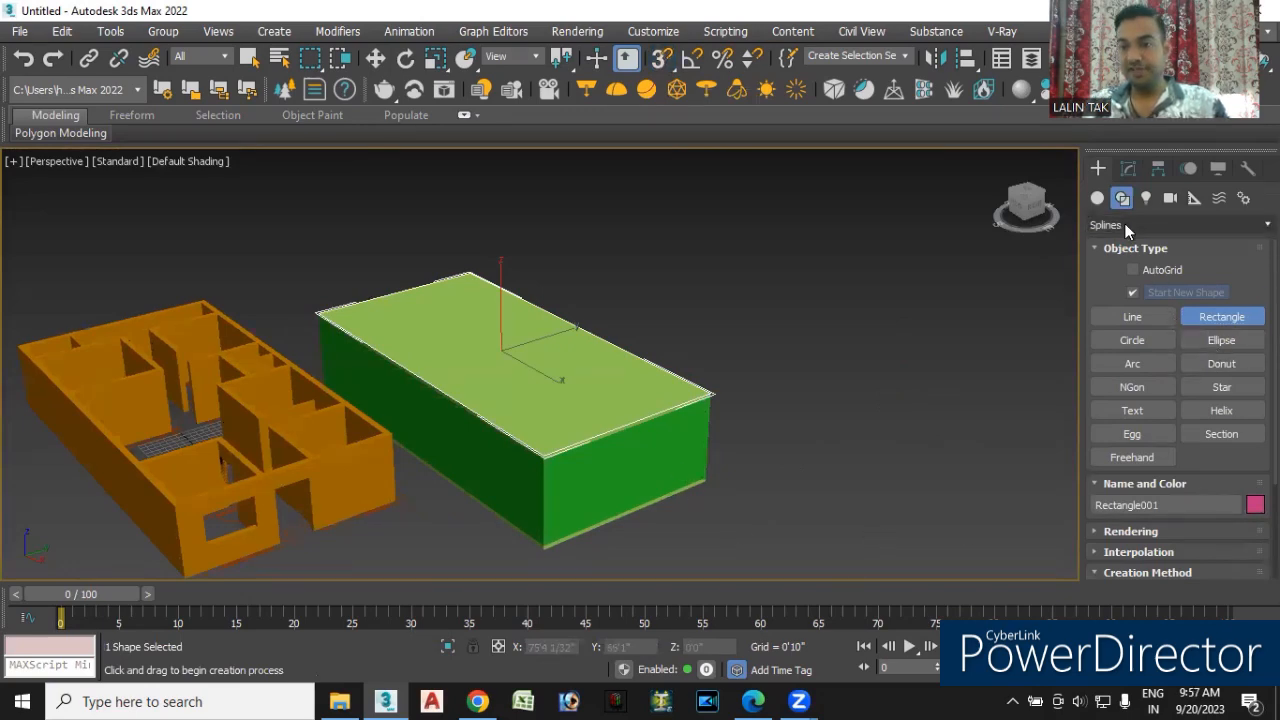
# - Create an AEC Extended railing, picking the rectangle spline around the roof slab's edge as its path
pyautogui.click(1097, 199)
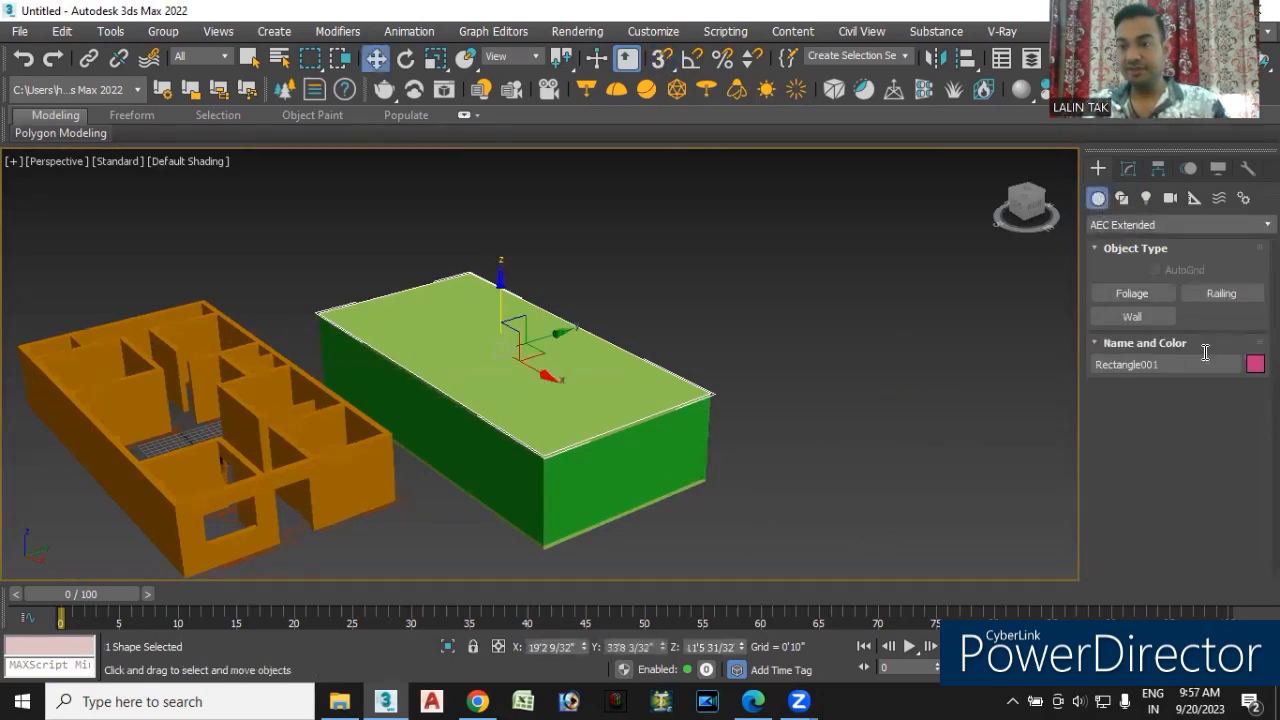
pyautogui.click(1207, 293)
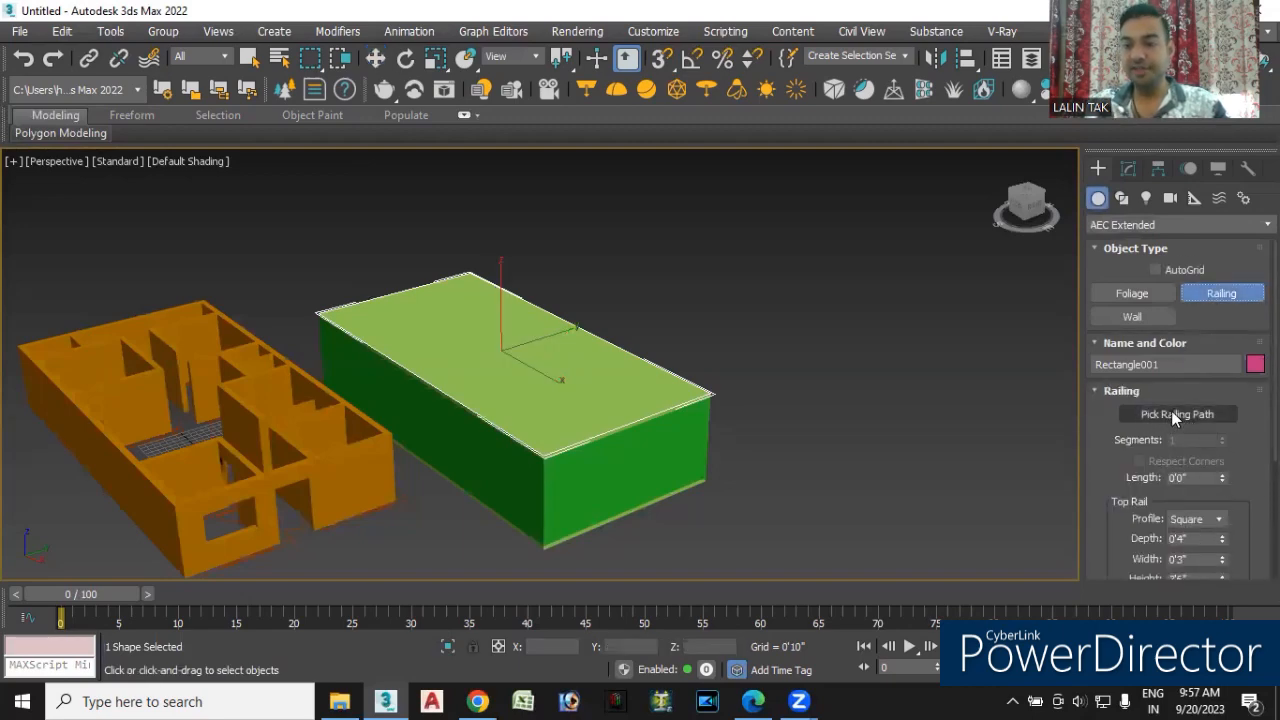
pyautogui.click(1173, 413)
pyautogui.keyDown('alt'); pyautogui.moveTo(655, 545); pyautogui.dragTo(707, 552, button='middle'); pyautogui.keyUp('alt')
pyautogui.scroll(5, 608, 430)
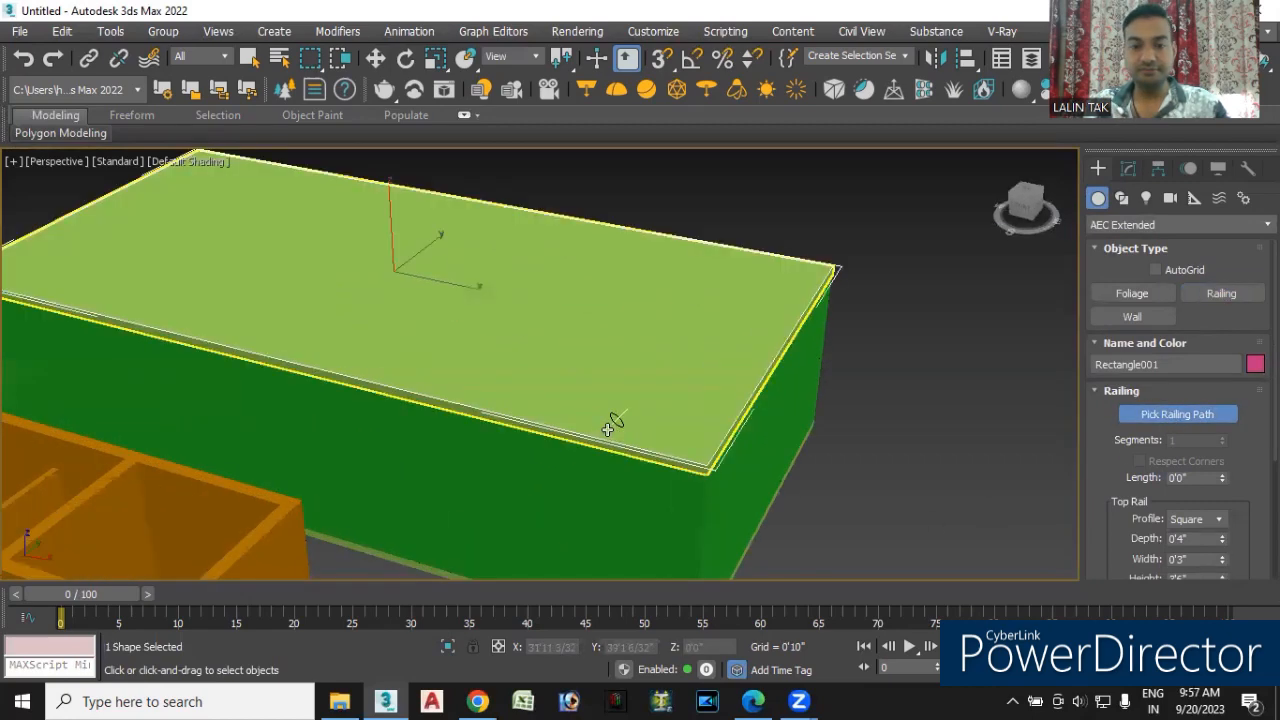
pyautogui.scroll(3, 400, 389)
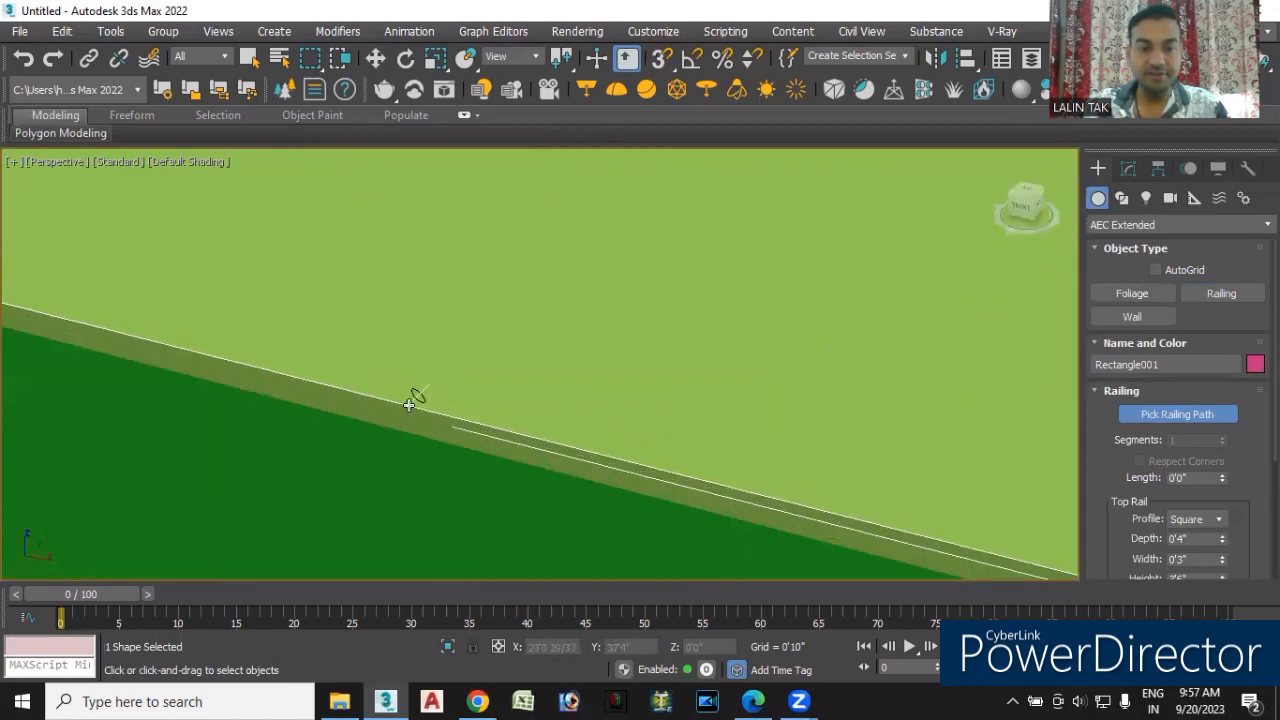
pyautogui.click(409, 404)
# - Set the roof railing's number of segments to 15
pyautogui.scroll(-5, 425, 389)
pyautogui.keyDown('alt'); pyautogui.moveTo(733, 516); pyautogui.dragTo(806, 529, button='middle'); pyautogui.keyUp('alt')
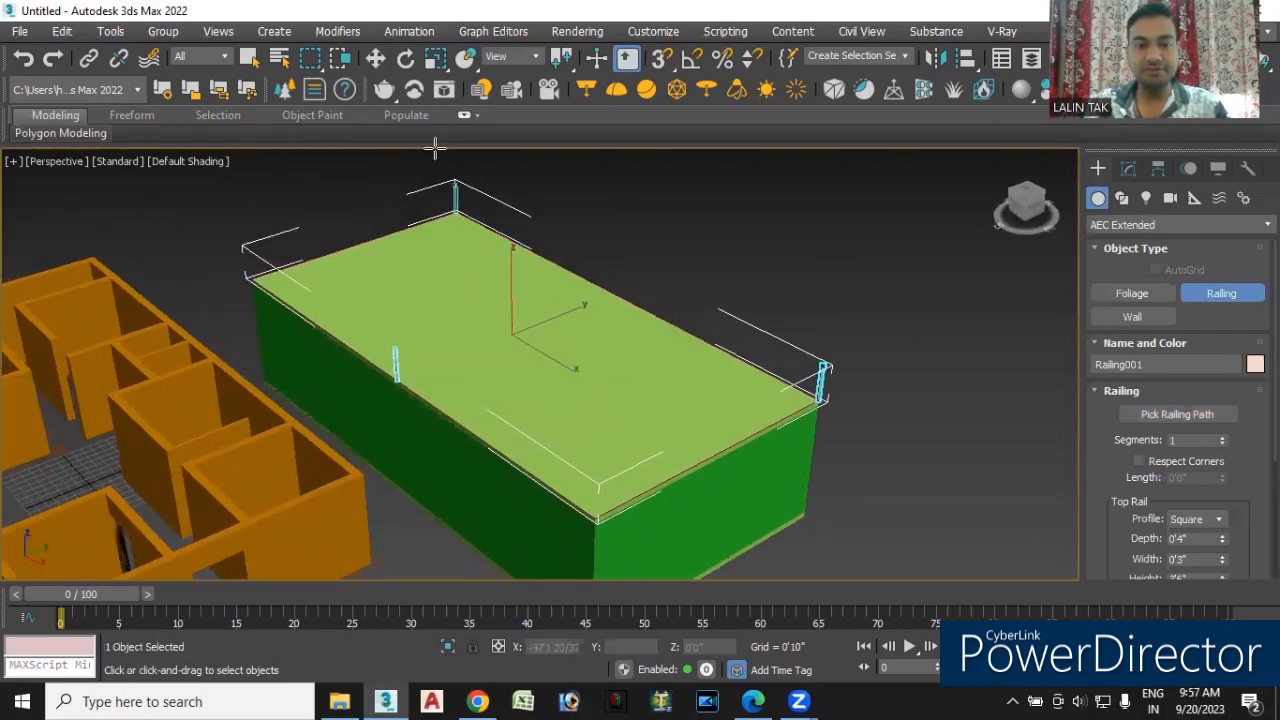
pyautogui.moveTo(880, 418)
pyautogui.keyDown('alt'); pyautogui.mouseDown(button='middle')
pyautogui.moveTo(886, 429)
pyautogui.moveTo(880, 420)
pyautogui.mouseUp(button='middle'); pyautogui.keyUp('alt')
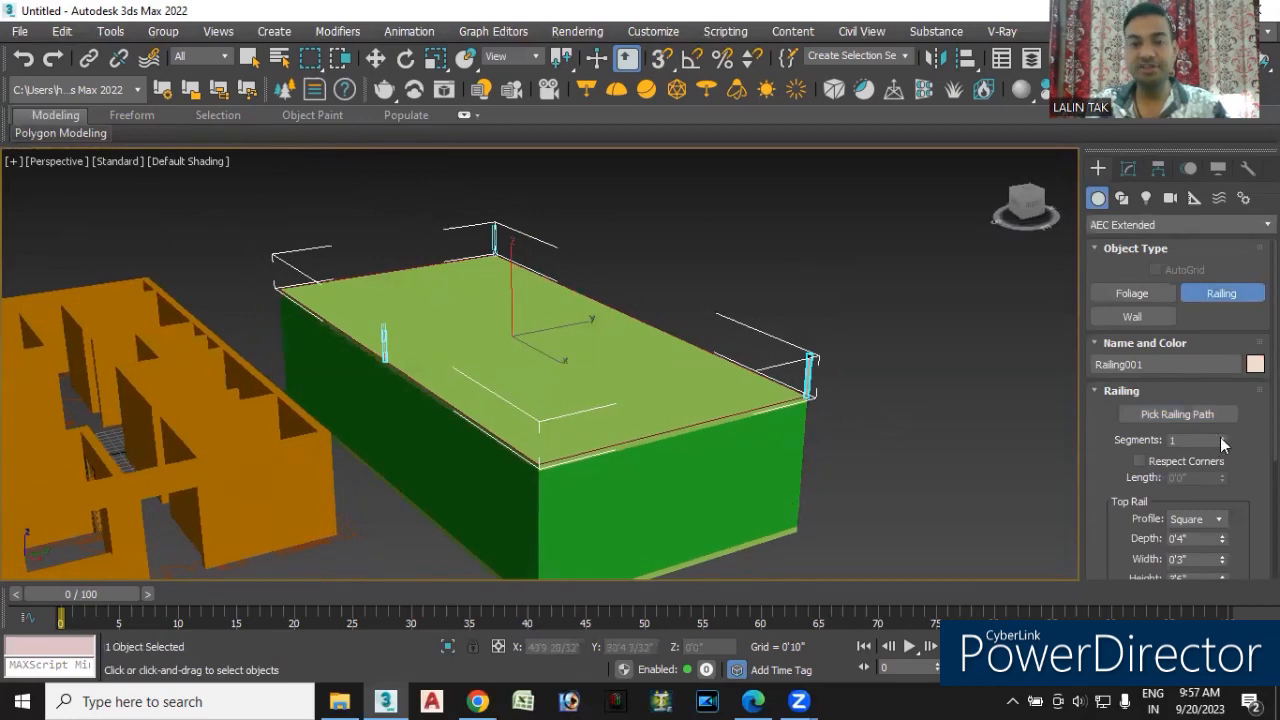
pyautogui.click(1221, 438)
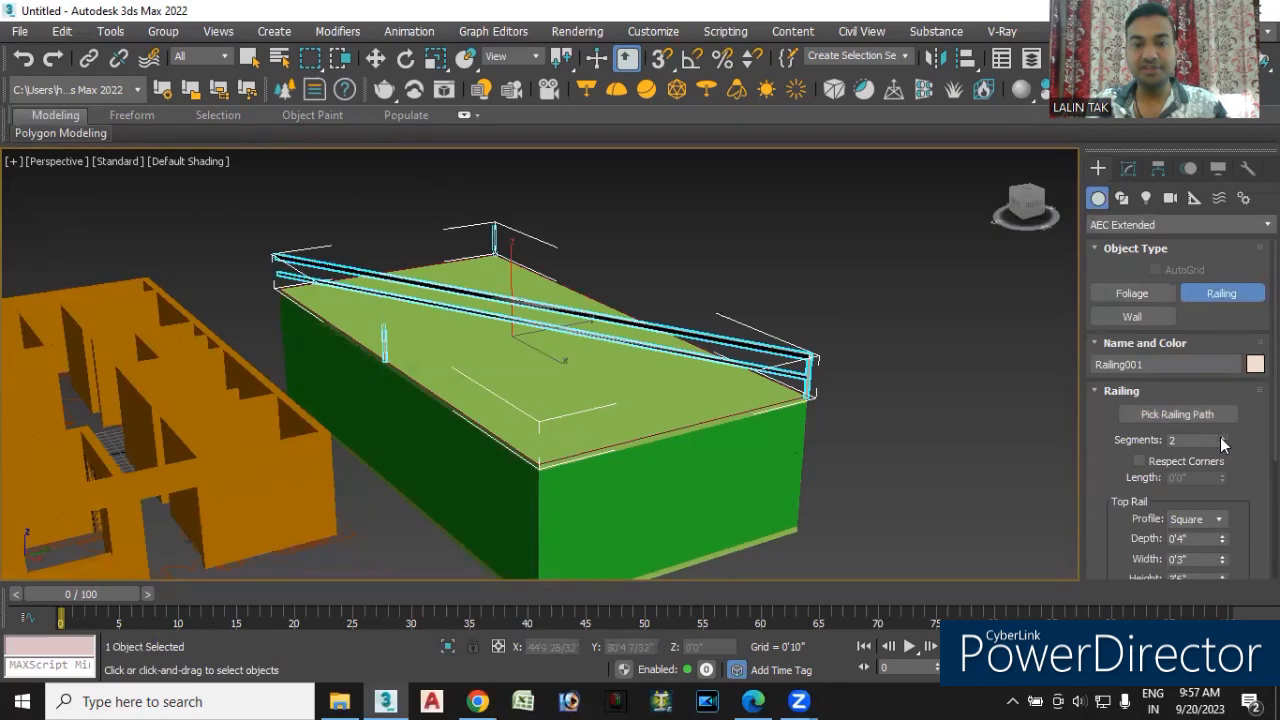
pyautogui.click(1221, 438)
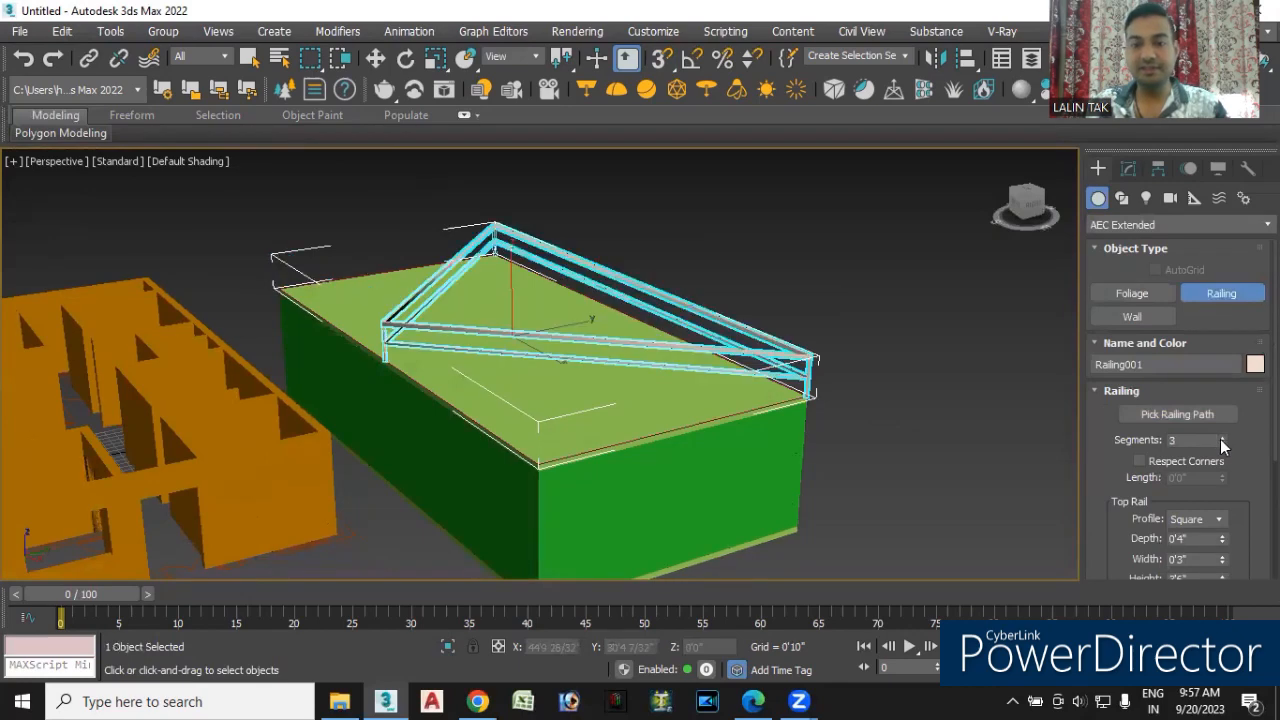
pyautogui.click(1221, 438)
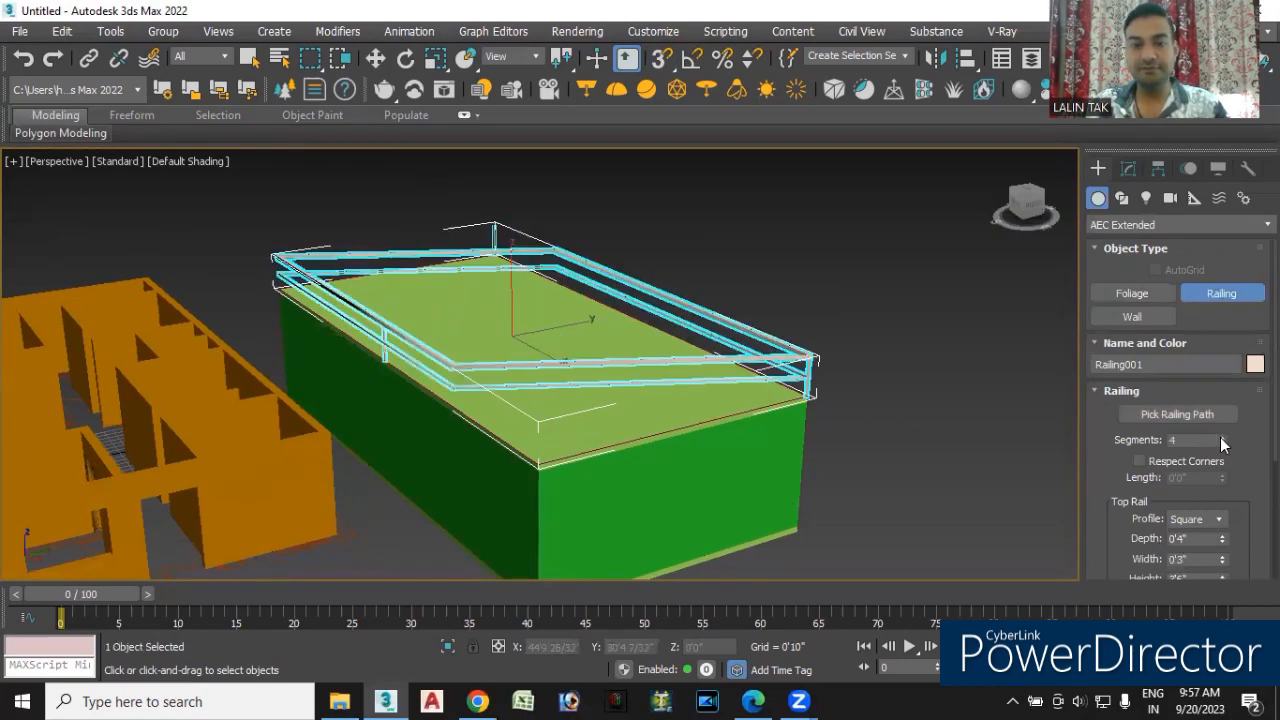
pyautogui.click(1221, 437)
pyautogui.click(1221, 437)
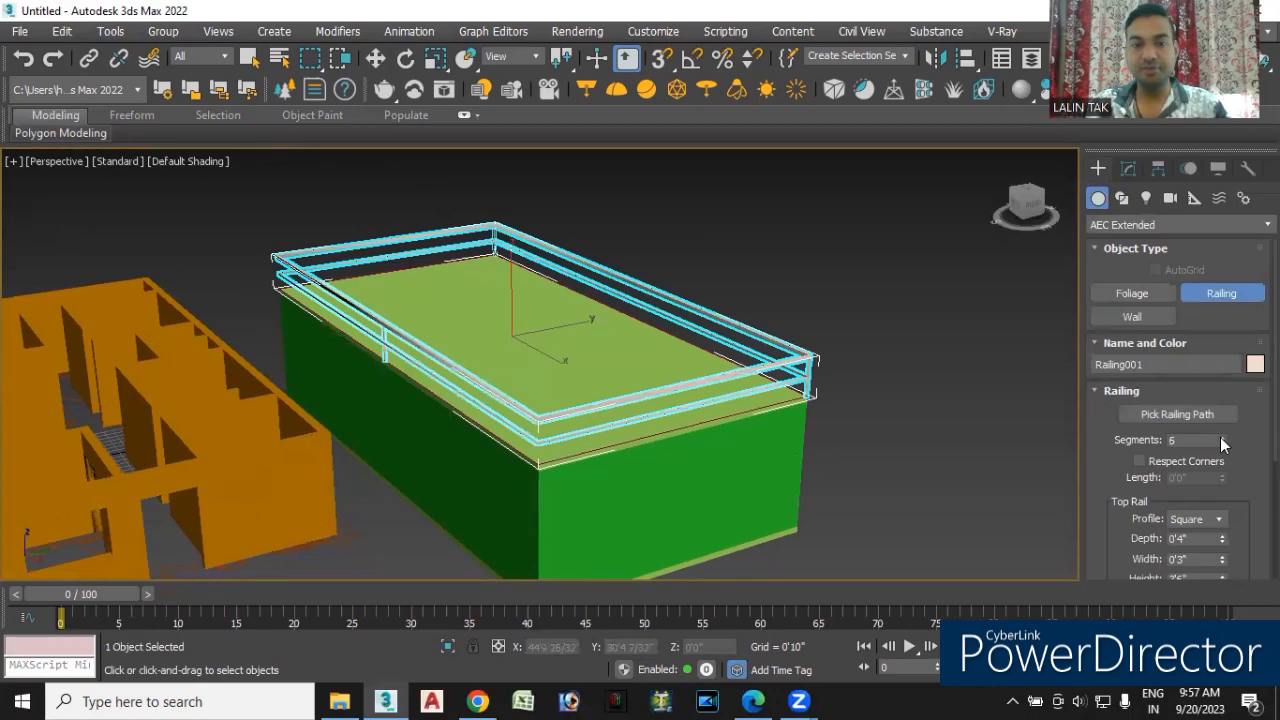
pyautogui.click(1221, 437)
pyautogui.click(1221, 437)
pyautogui.click(1221, 437)
pyautogui.click(1221, 437)
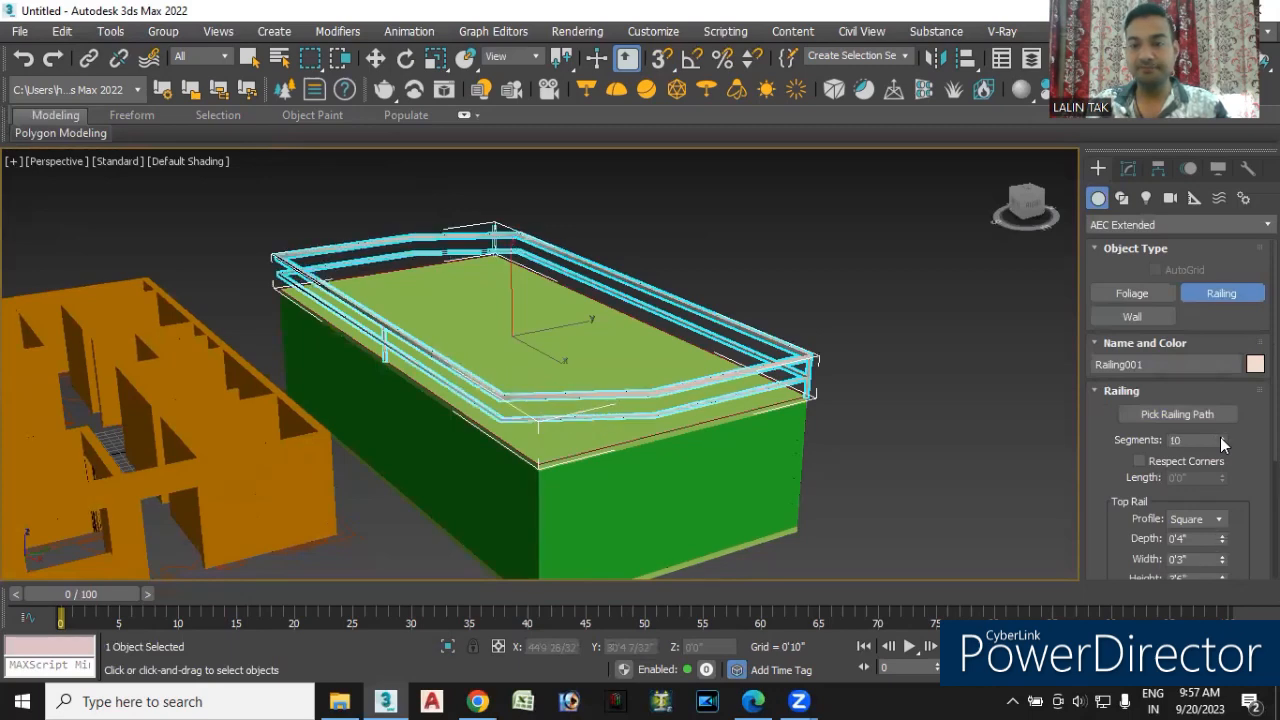
pyautogui.click(1221, 437)
pyautogui.click(1221, 437)
pyautogui.click(1221, 437)
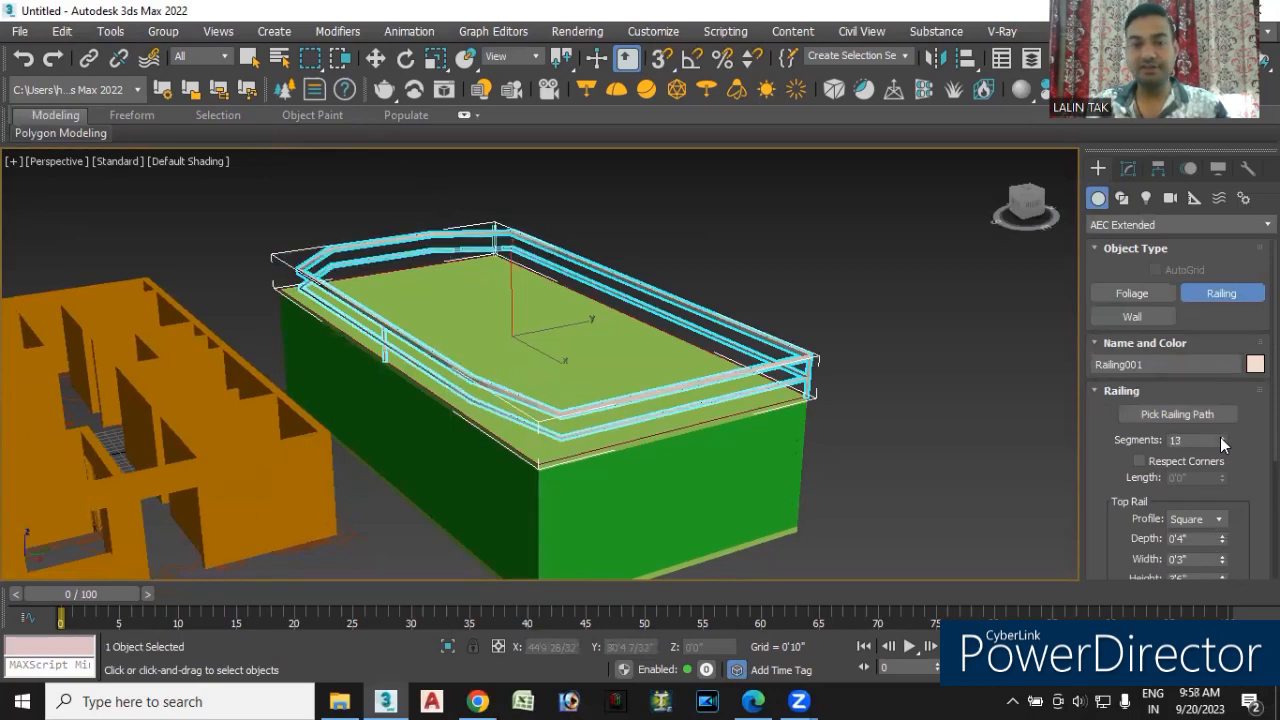
pyautogui.click(1221, 437)
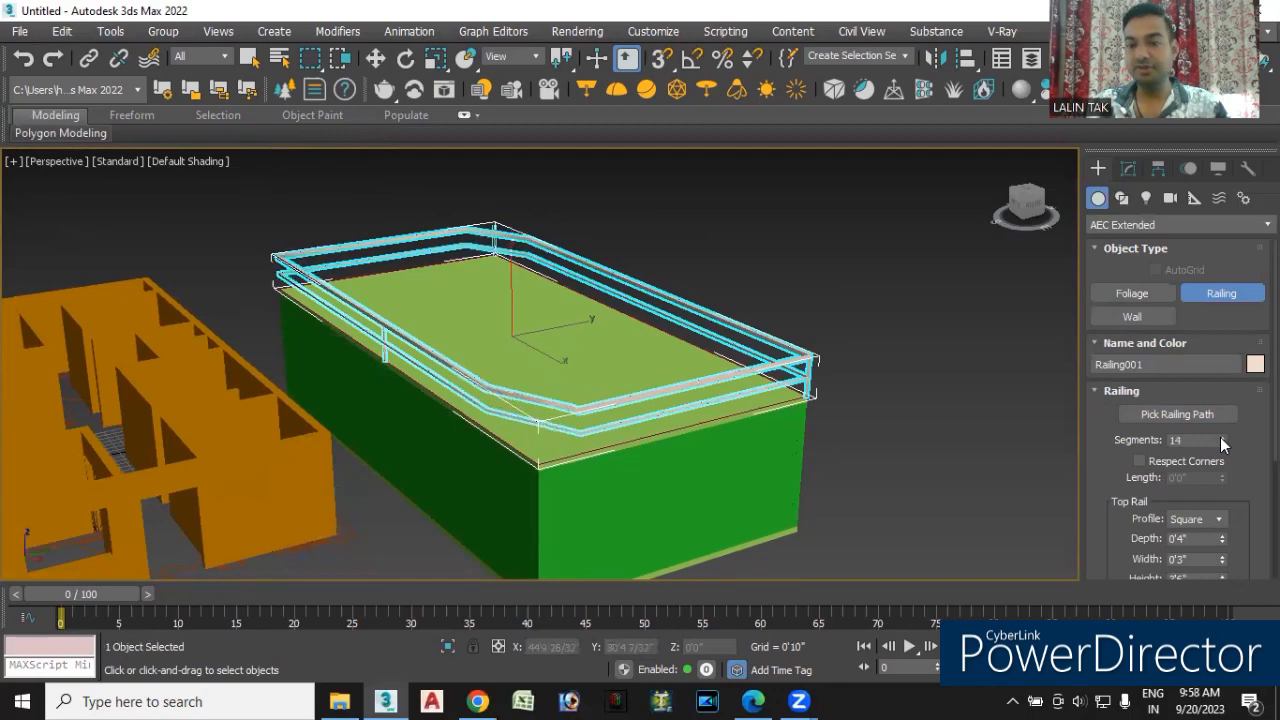
pyautogui.click(1221, 437)
pyautogui.keyDown('alt'); pyautogui.moveTo(678, 516); pyautogui.dragTo(613, 524, button='middle'); pyautogui.keyUp('alt')
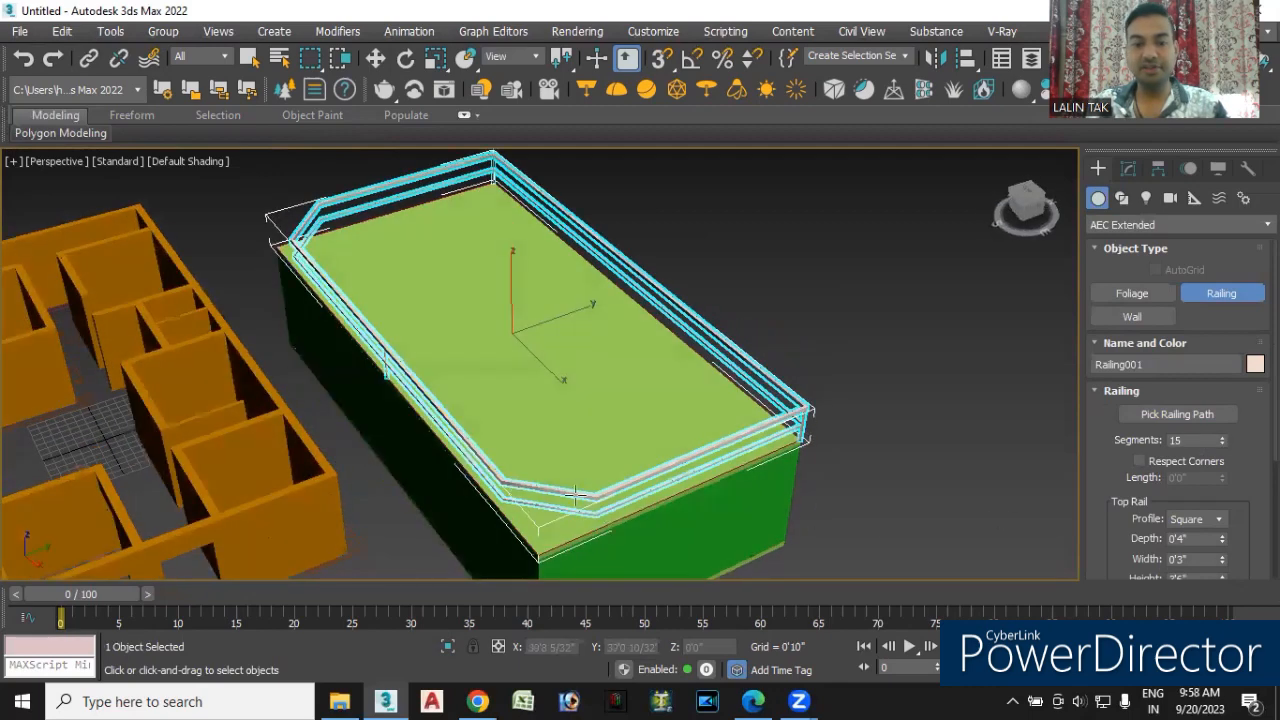
# - Make the roof railing respect the corners of its rectangular path
pyautogui.moveTo(872, 461); pyautogui.dragTo(951, 401, button='middle')
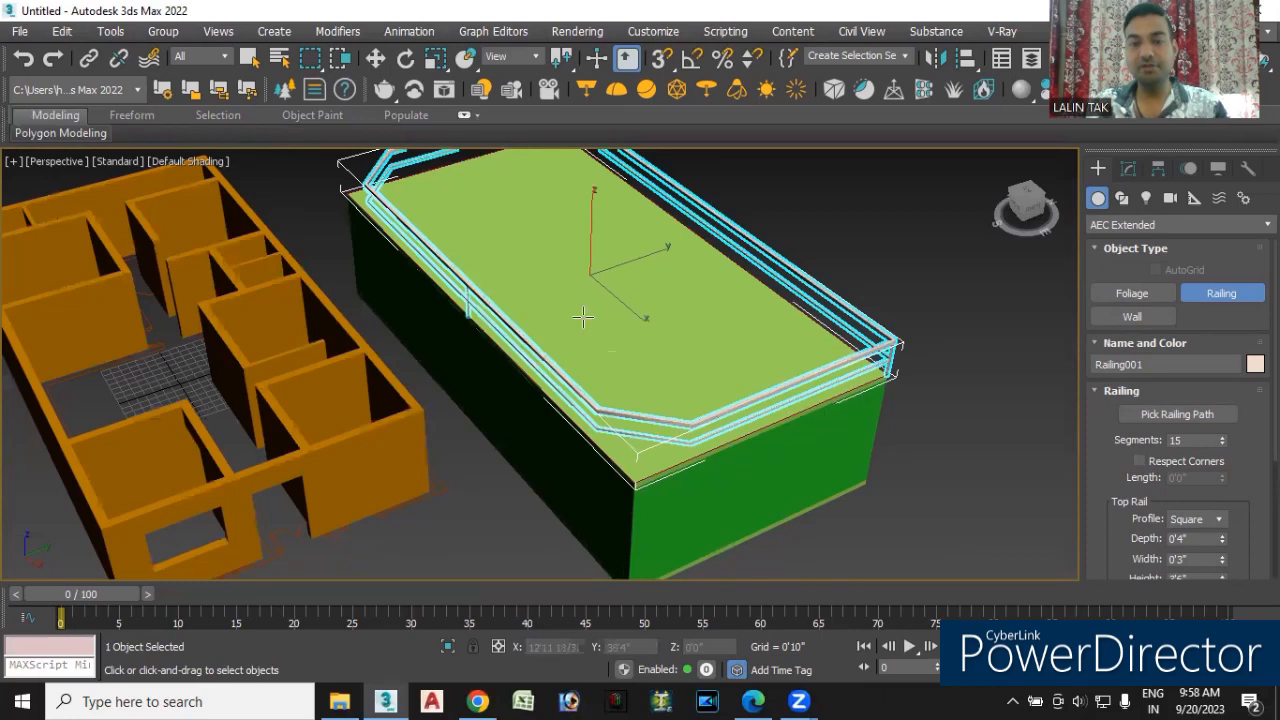
pyautogui.scroll(2, 590, 330)
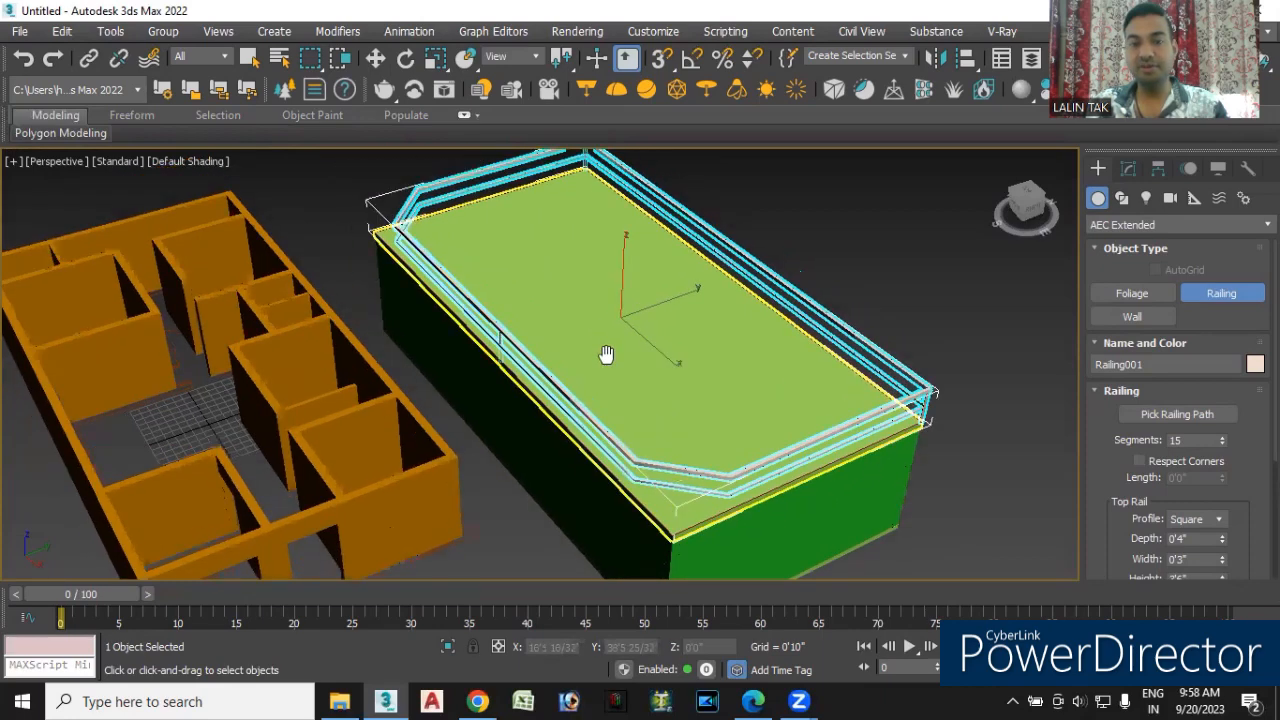
pyautogui.click(1140, 461)
pyautogui.keyDown('alt'); pyautogui.moveTo(1005, 537); pyautogui.dragTo(996, 494, button='middle'); pyautogui.keyUp('alt')
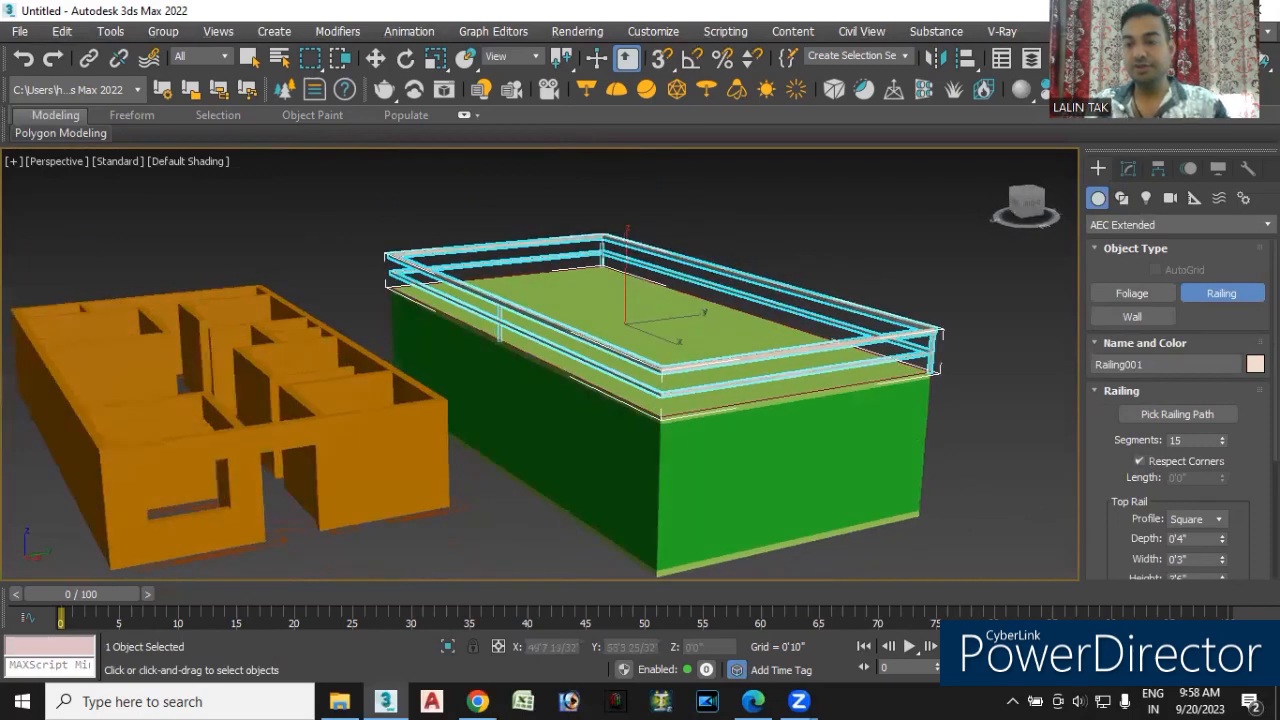
# - Change the profile of the railing's top rail to Round and inspect the rail closely at a roof corner
pyautogui.scroll(-3, 1180, 410)
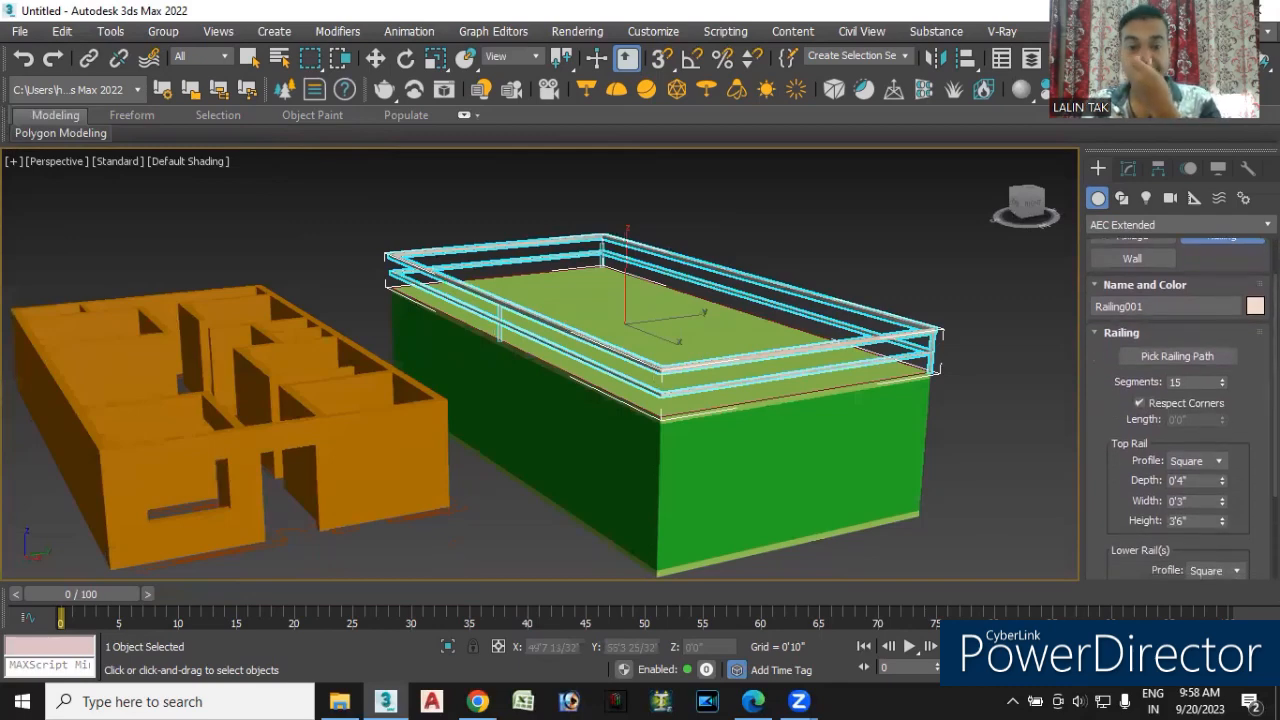
pyautogui.scroll(5, 717, 370)
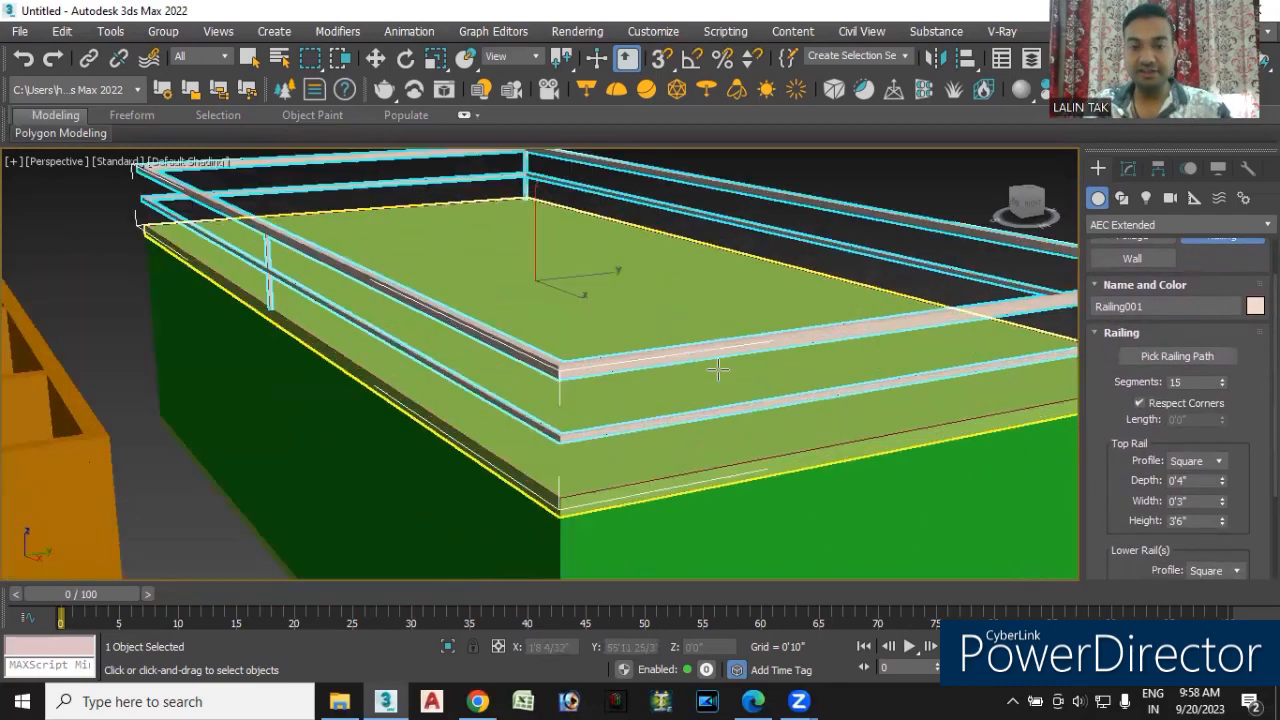
pyautogui.scroll(2, 437, 365)
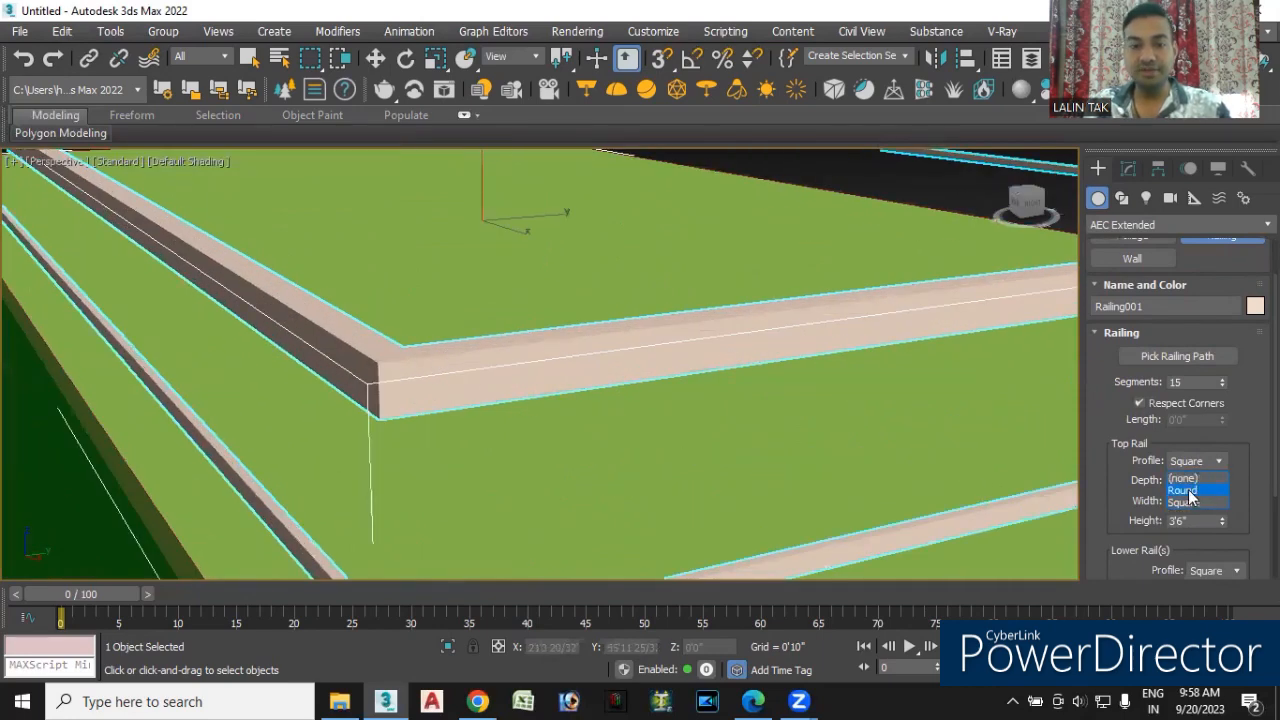
pyautogui.click(1182, 490)
pyautogui.scroll(1, 557, 412)
pyautogui.scroll(2, 557, 414)
pyautogui.scroll(-3, 575, 440)
pyautogui.moveTo(583, 456); pyautogui.dragTo(640, 415, button='middle')
pyautogui.scroll(5, 403, 473)
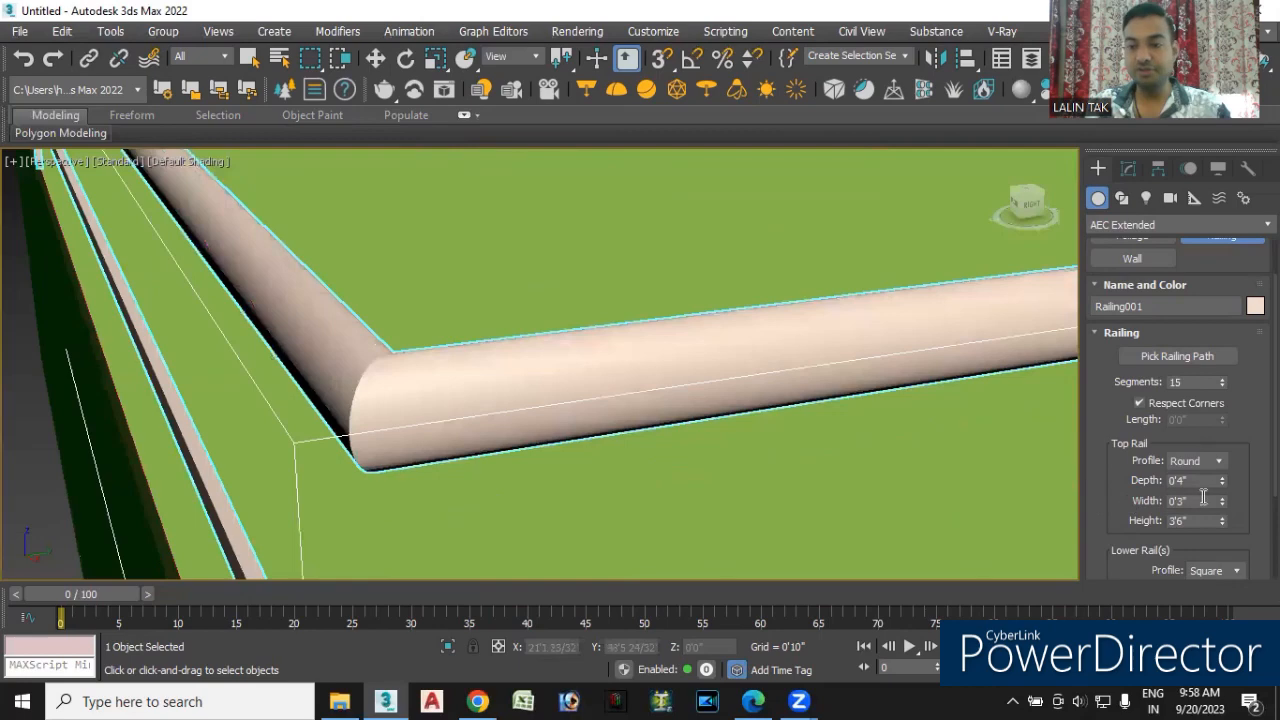
# - Set the top rail's profile to Square, its depth to 0'4 4/32" and its width to 0'3 20/32"
pyautogui.moveTo(1222, 485)
pyautogui.mouseDown()
pyautogui.moveTo(1222, 503)
pyautogui.moveTo(1221, 468)
pyautogui.mouseUp()
pyautogui.click(1219, 461)
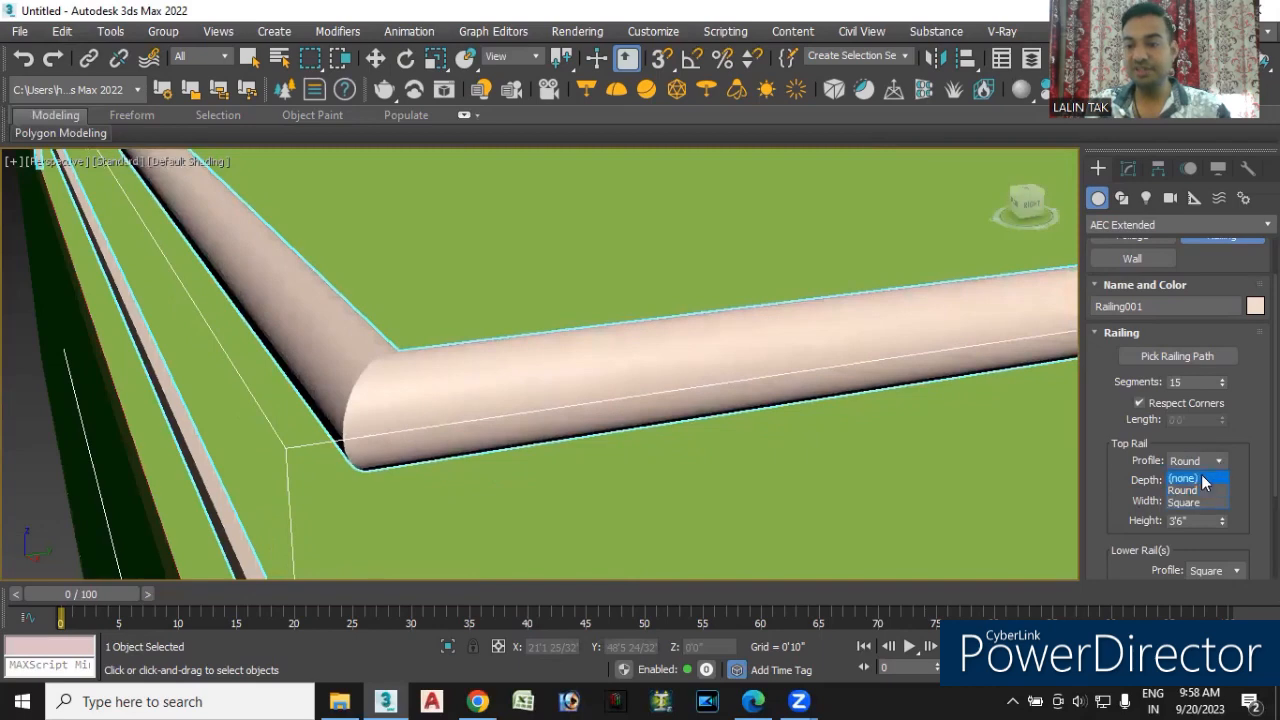
pyautogui.click(1190, 503)
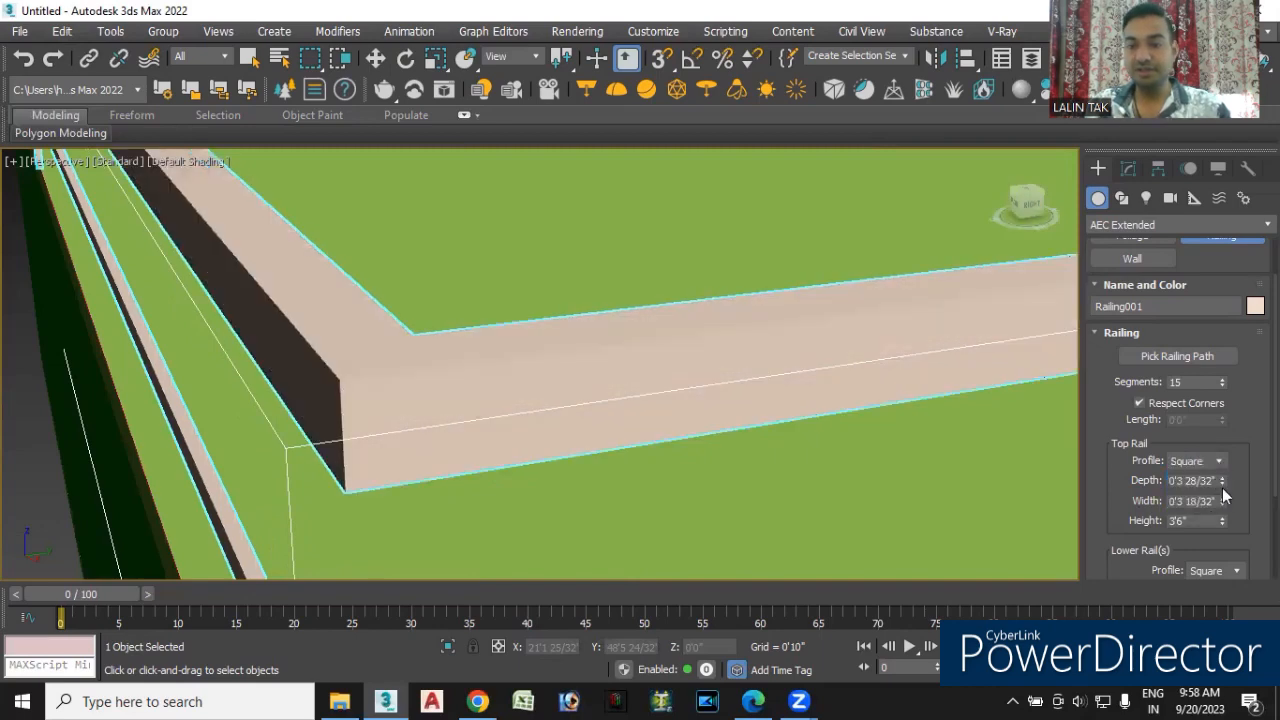
pyautogui.moveTo(1222, 485); pyautogui.dragTo(1223, 443)
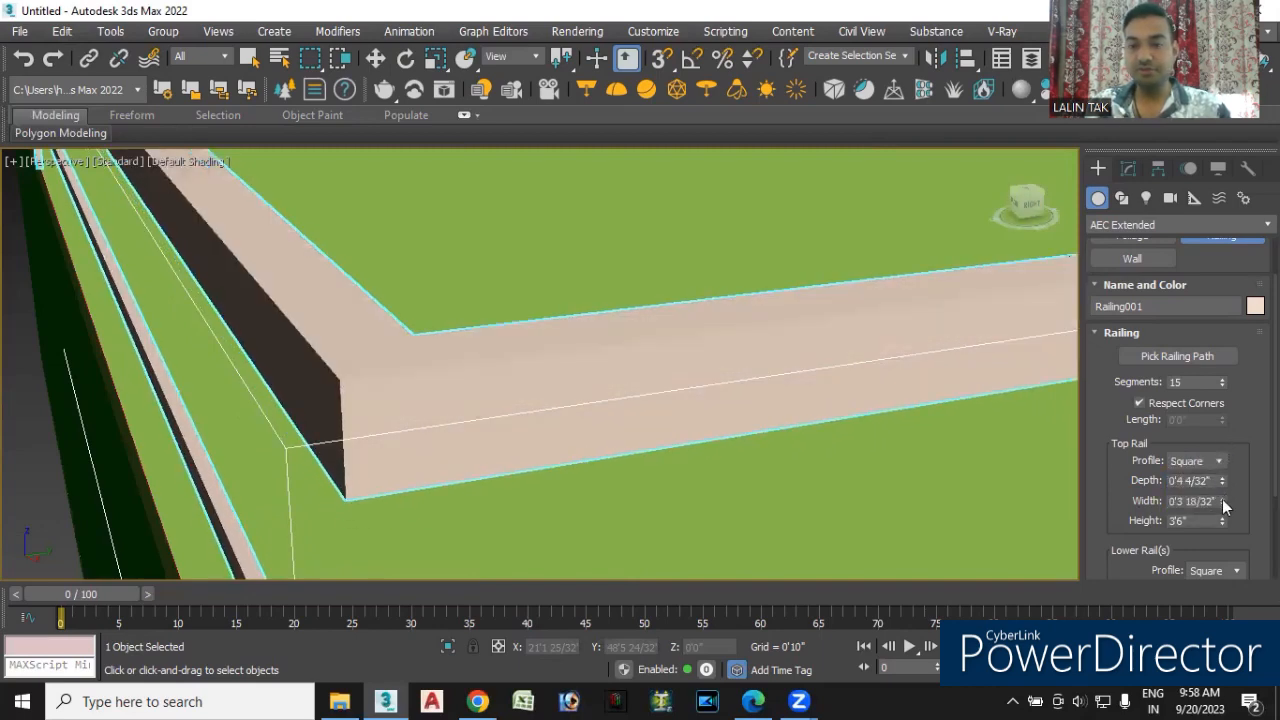
pyautogui.click(1219, 461)
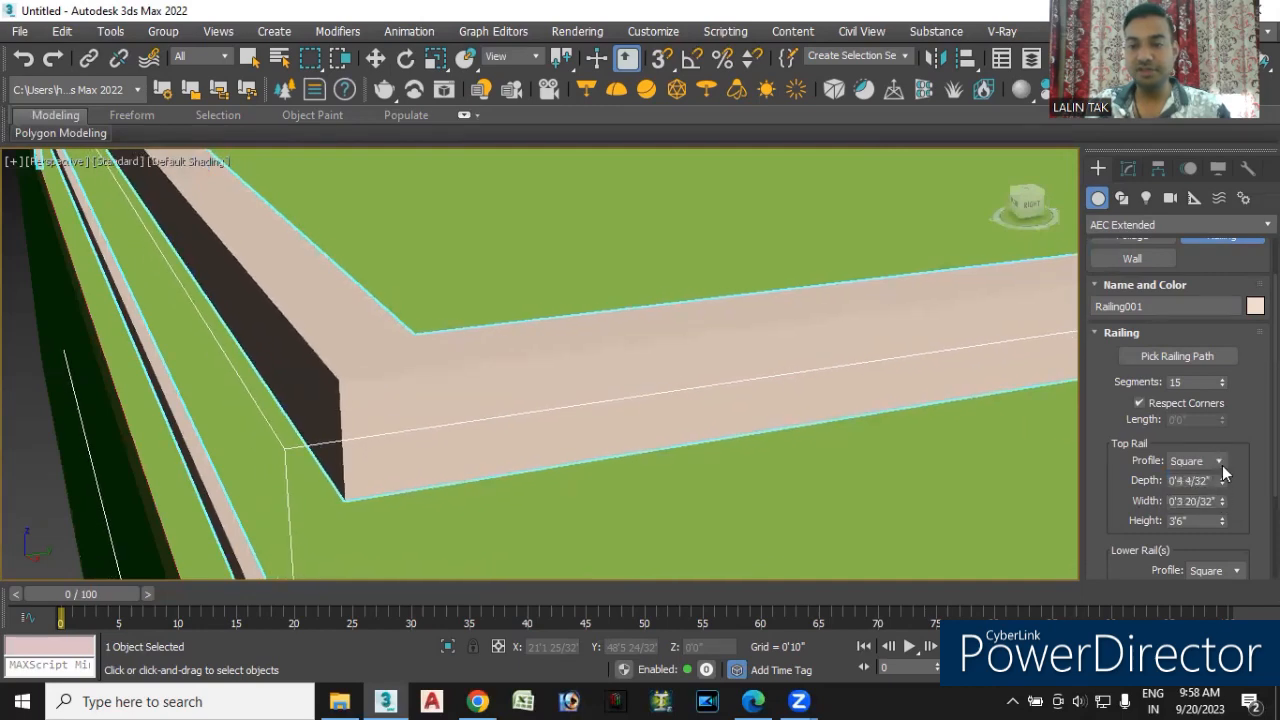
# - Try the top rail with no profile, and restore its Square profile
pyautogui.click(1184, 478)
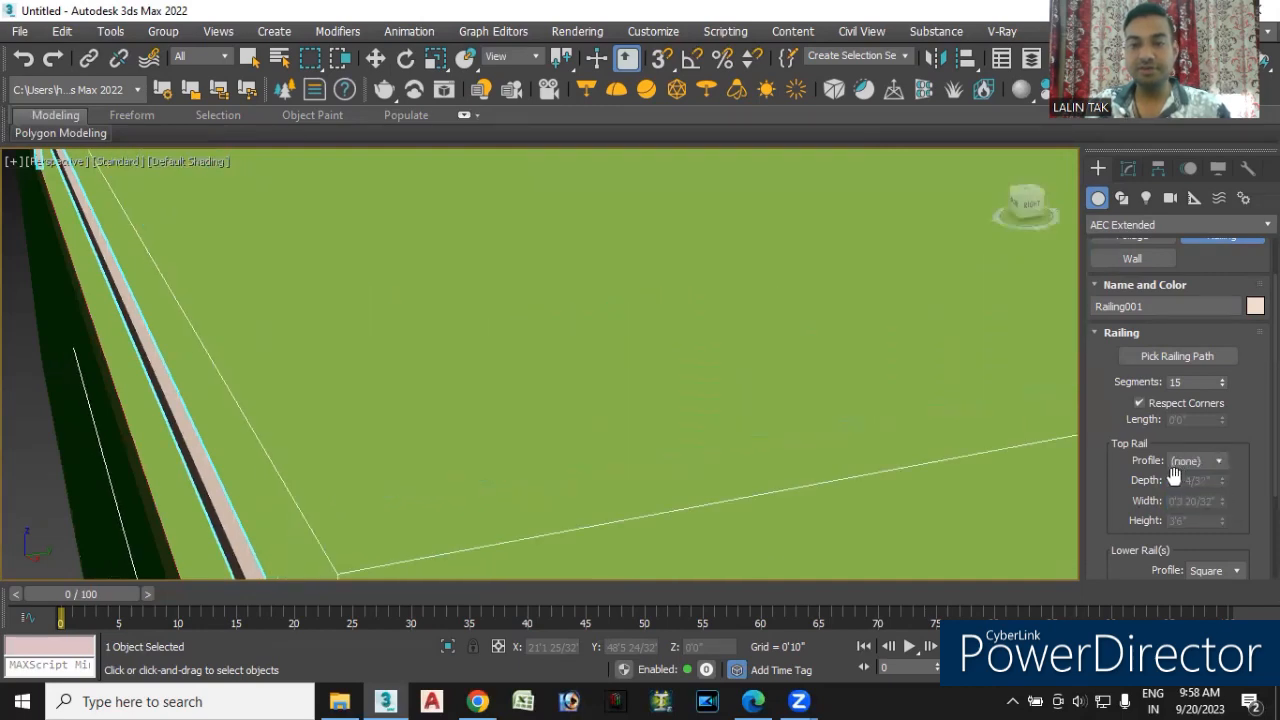
pyautogui.keyDown('alt'); pyautogui.moveTo(829, 443); pyautogui.dragTo(688, 412, button='middle'); pyautogui.keyUp('alt')
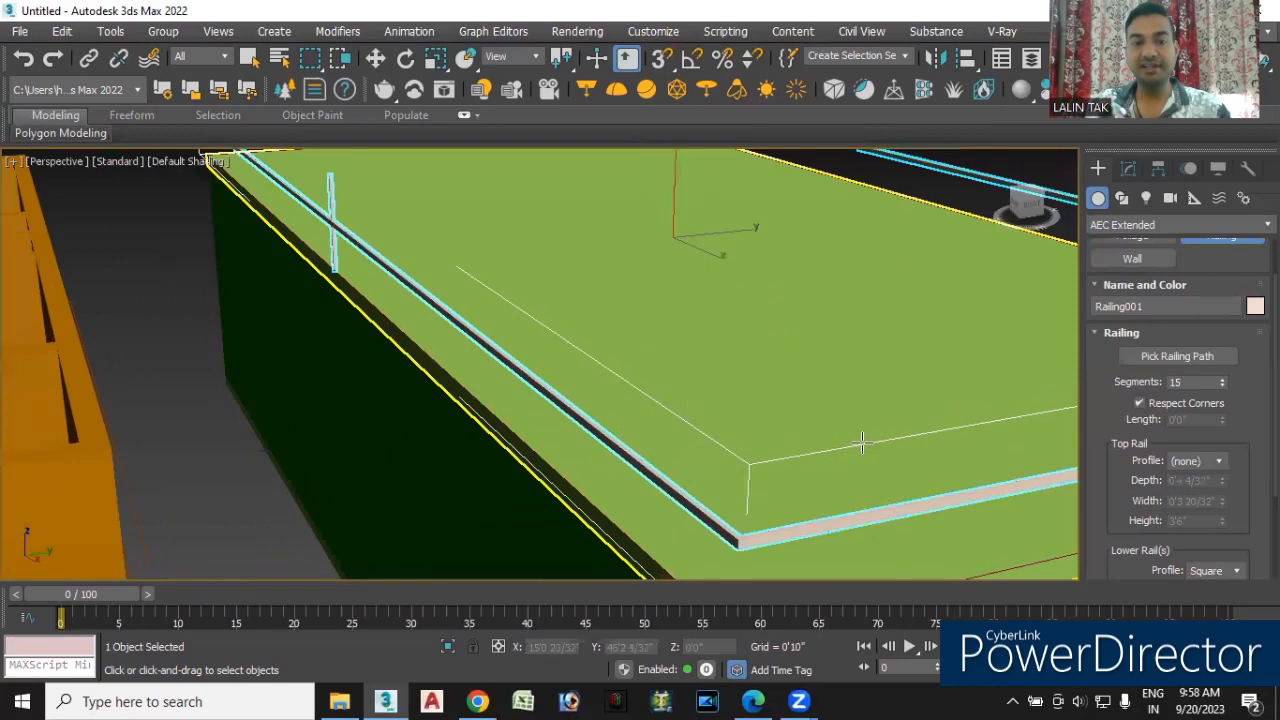
pyautogui.click(1204, 463)
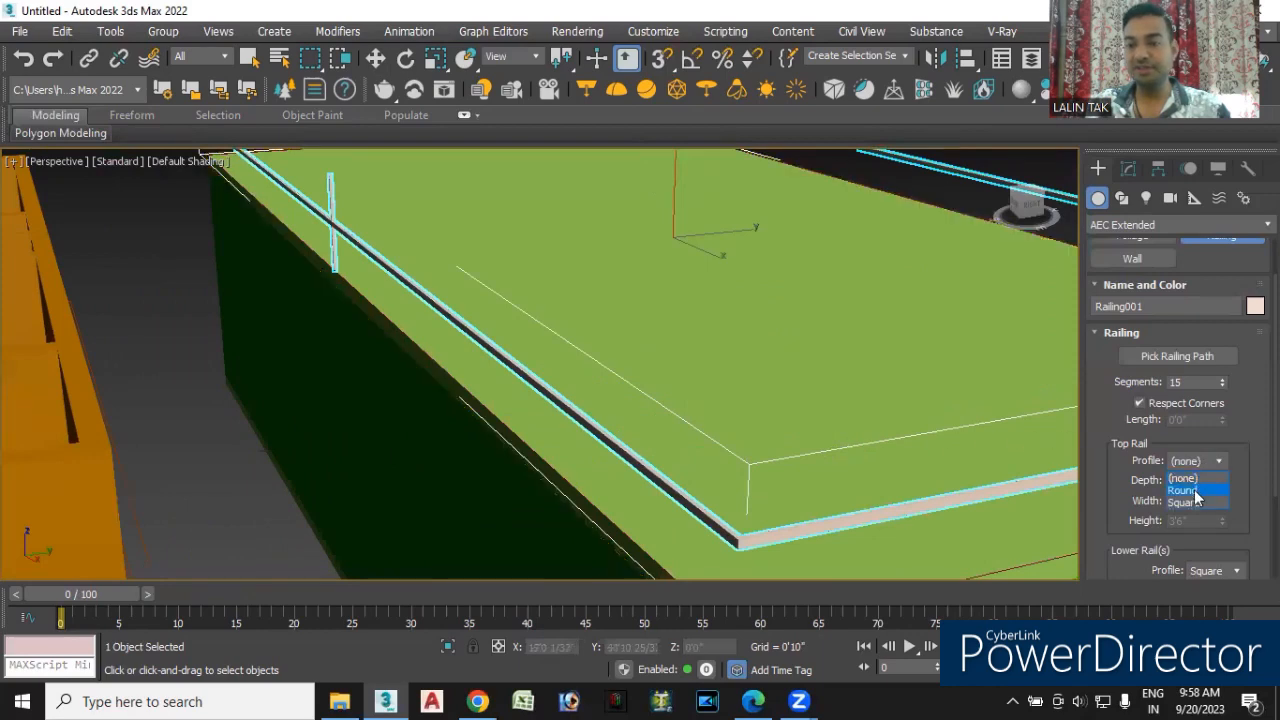
pyautogui.click(1184, 502)
pyautogui.keyDown('alt'); pyautogui.moveTo(886, 466); pyautogui.dragTo(720, 415, button='middle'); pyautogui.keyUp('alt')
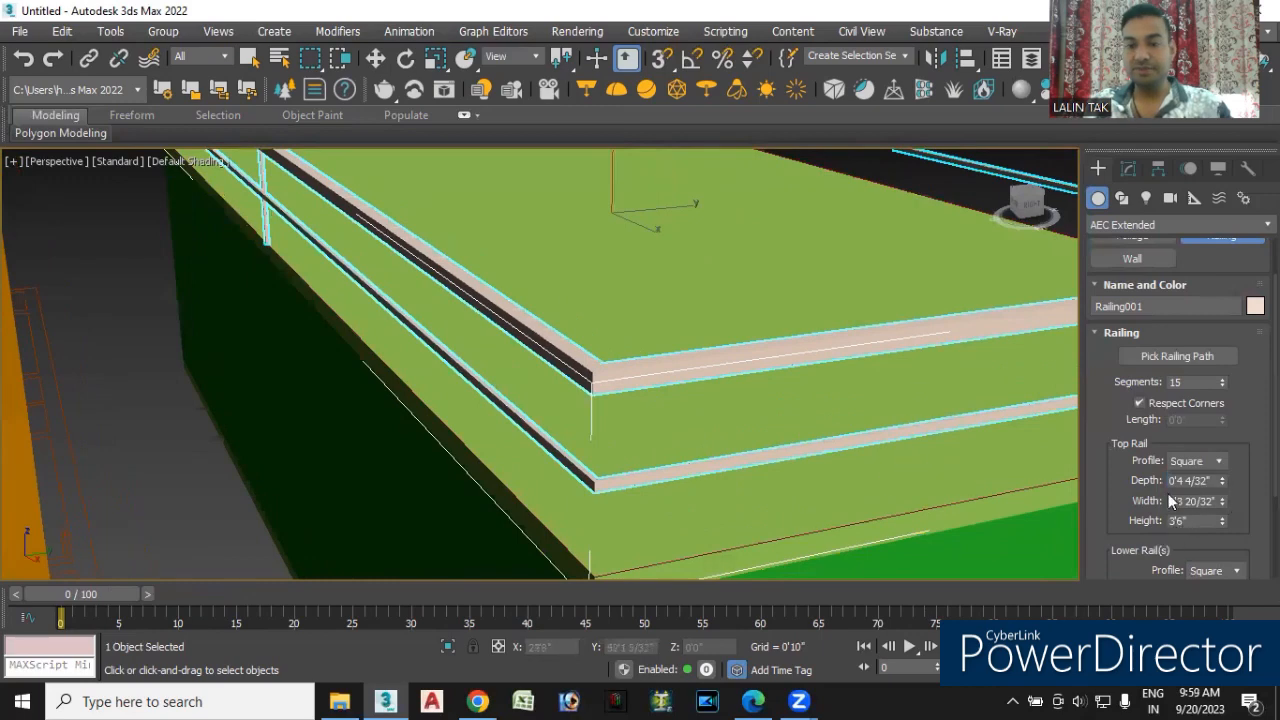
# - Try adjusting the height of the railing's top rail and return it to 3'6"
pyautogui.scroll(-6, 806, 441)
pyautogui.scroll(1, 700, 380)
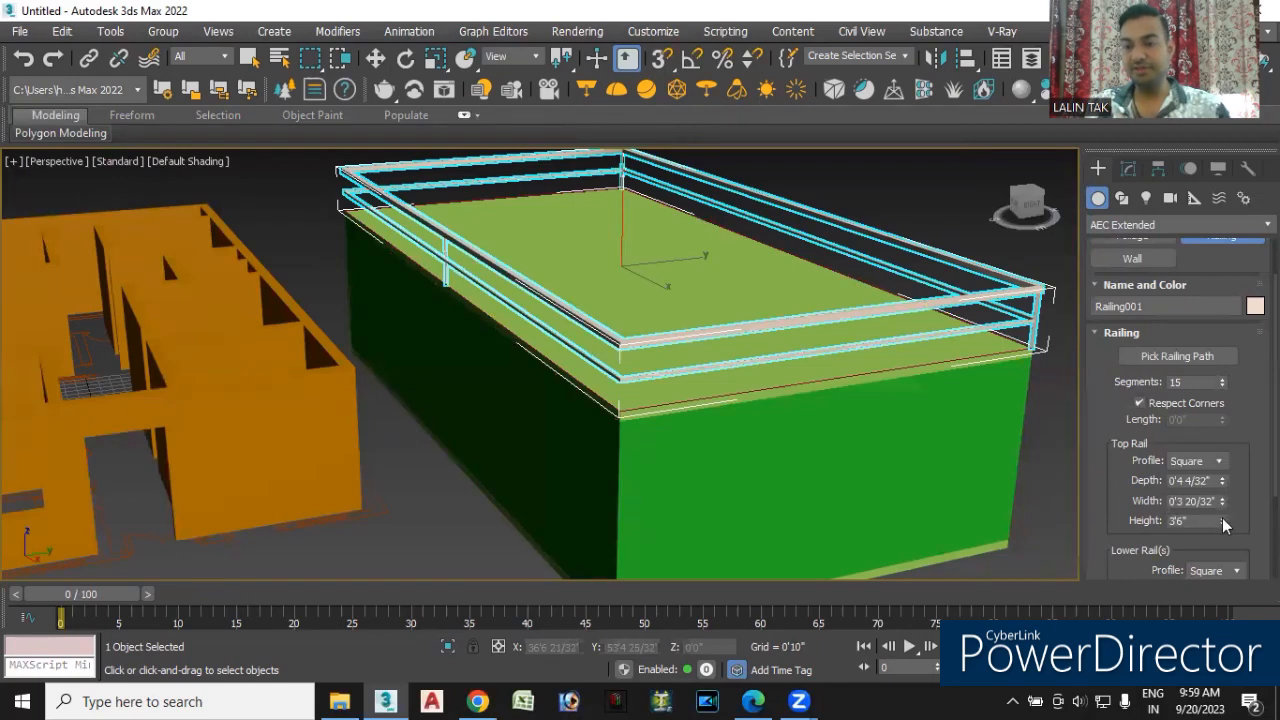
pyautogui.moveTo(1221, 522); pyautogui.dragTo(1172, 524)
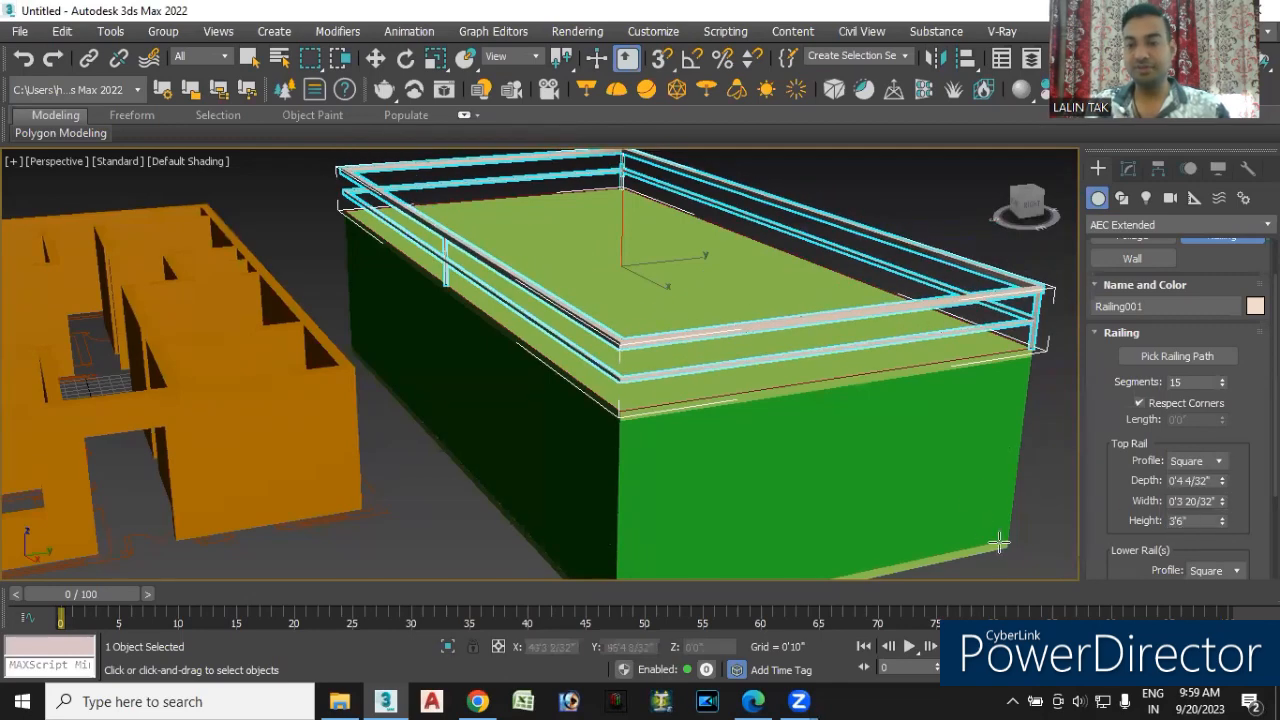
# - Set the count of lower rails in the roof railing to 3, evenly divided
pyautogui.scroll(3, 769, 449)
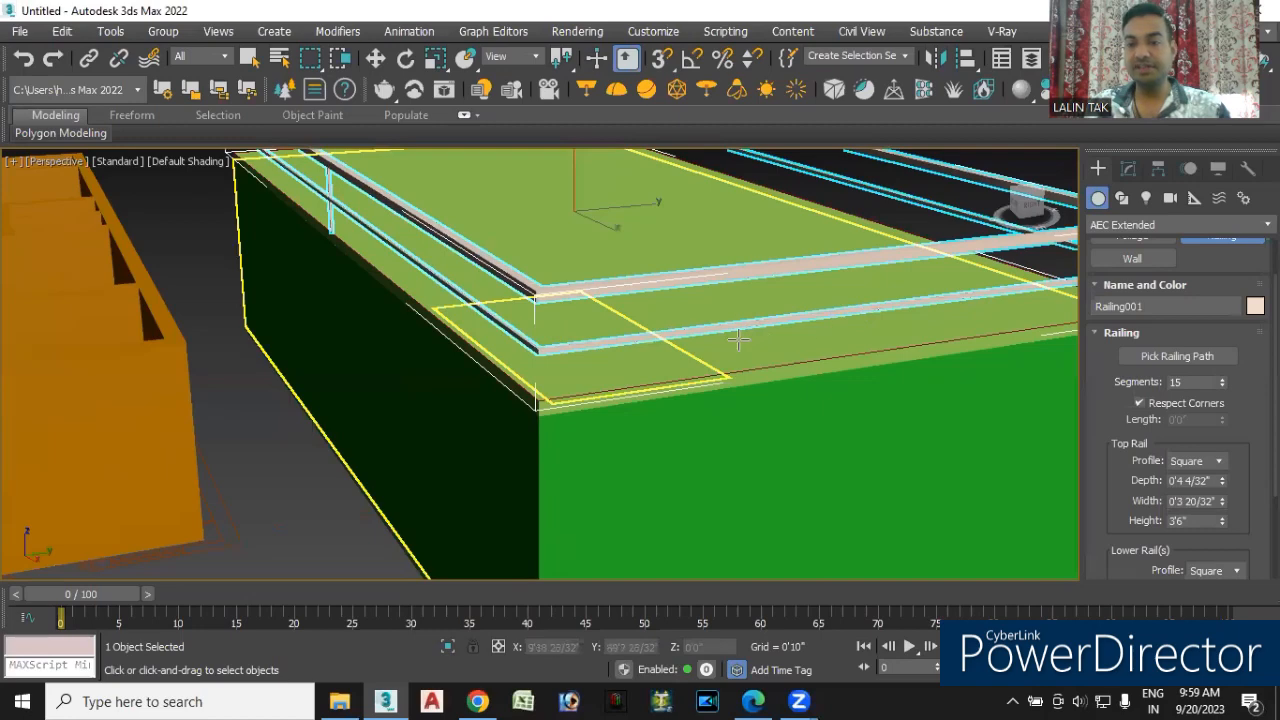
pyautogui.scroll(-4, 1126, 494)
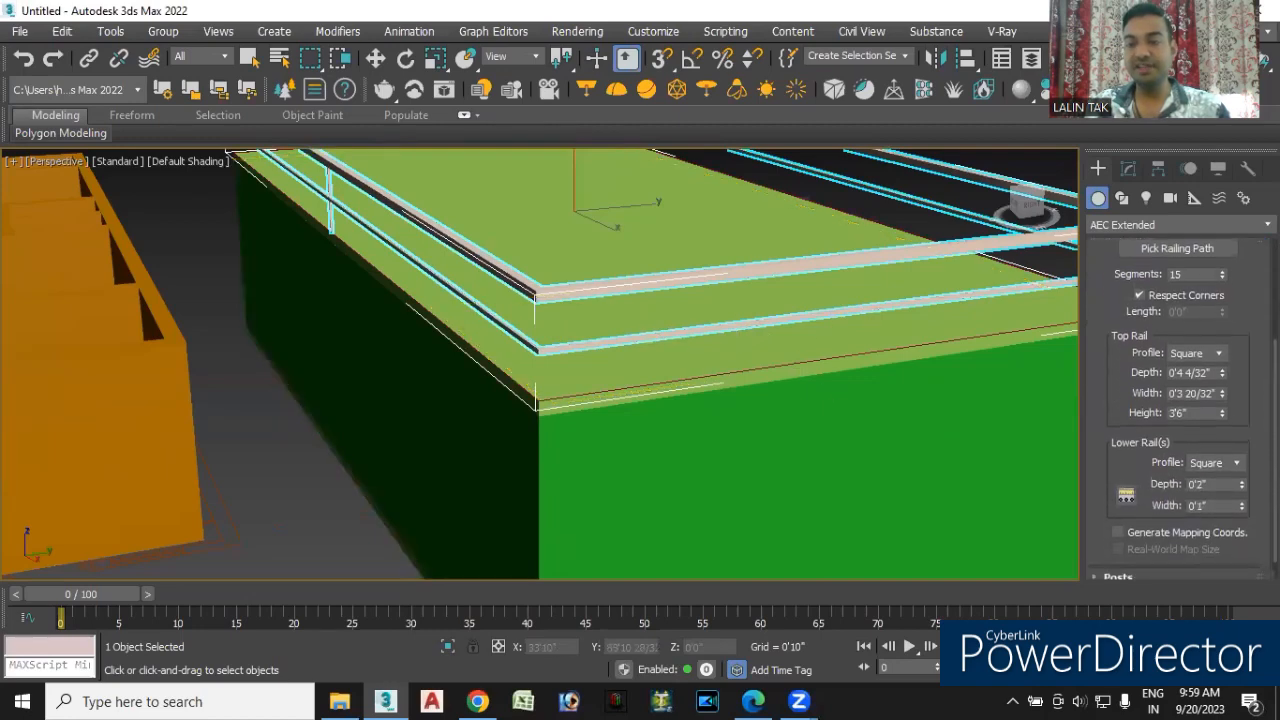
pyautogui.click(1127, 490)
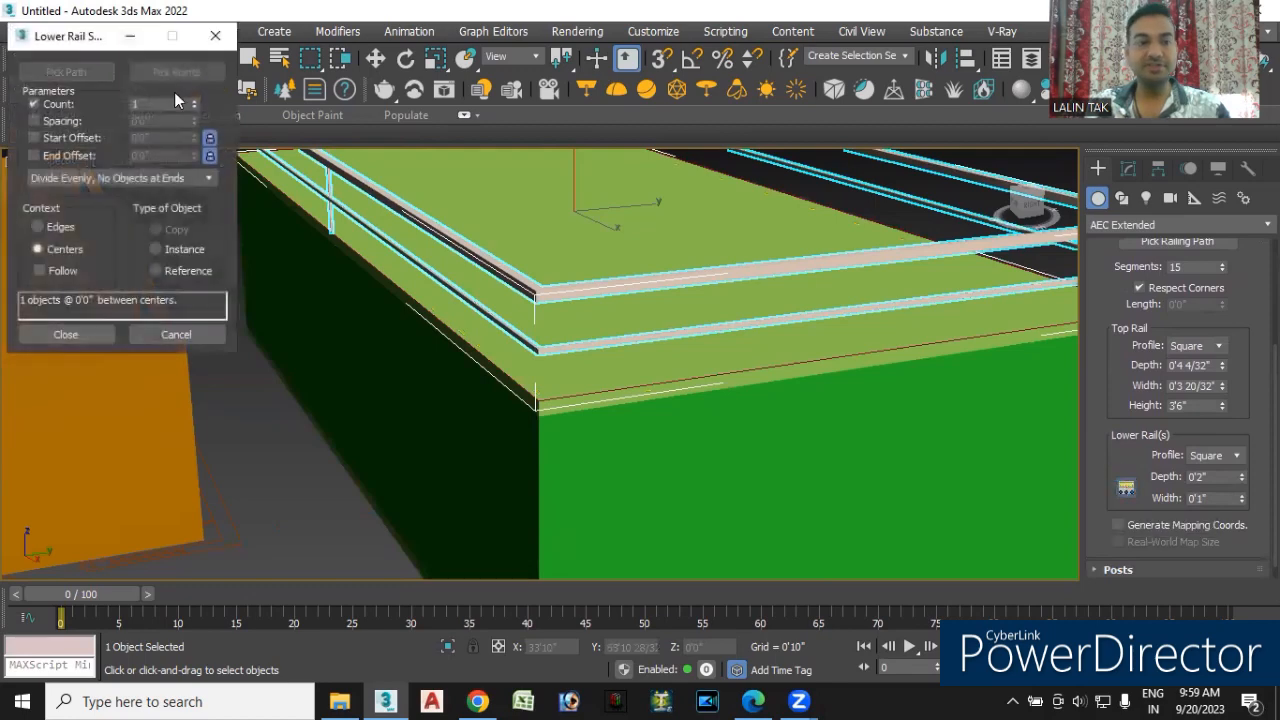
pyautogui.click(193, 99)
pyautogui.click(193, 99)
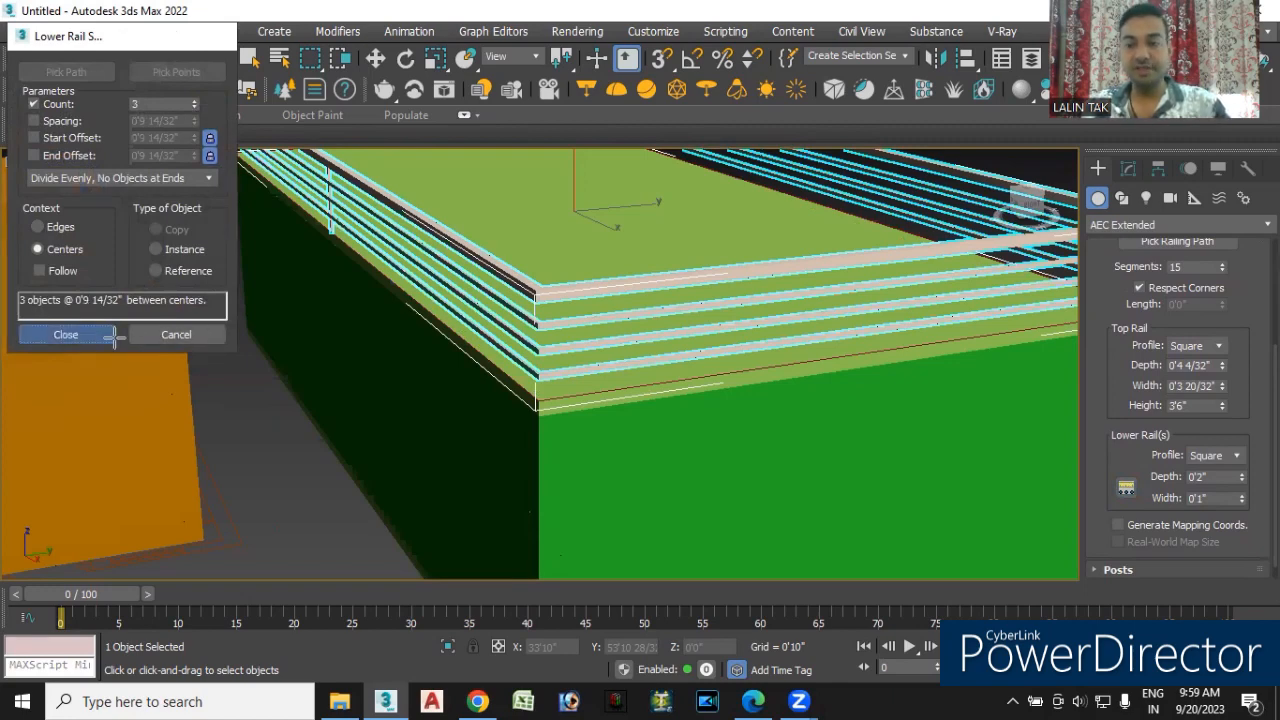
pyautogui.click(52, 334)
# - Change the lower rails' profile to Round and set their depth to 0'2 19/32"
pyautogui.click(1233, 458)
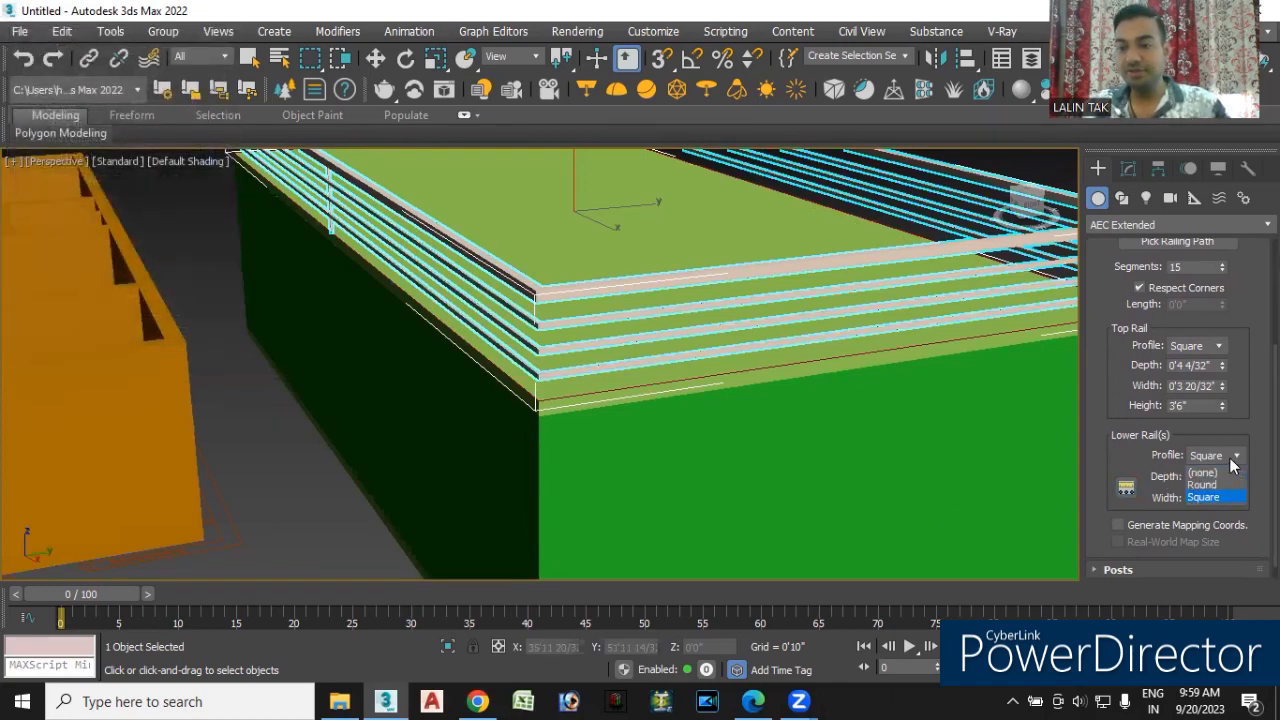
pyautogui.scroll(3, 585, 315)
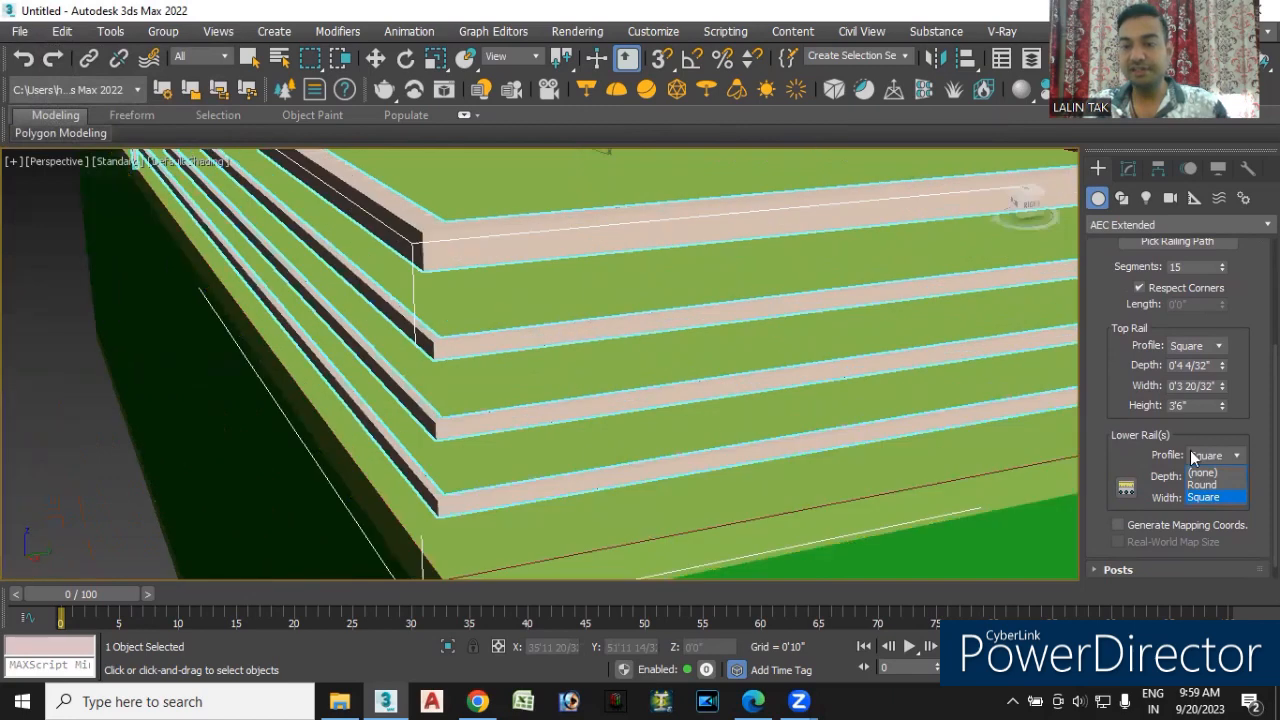
pyautogui.click(1202, 485)
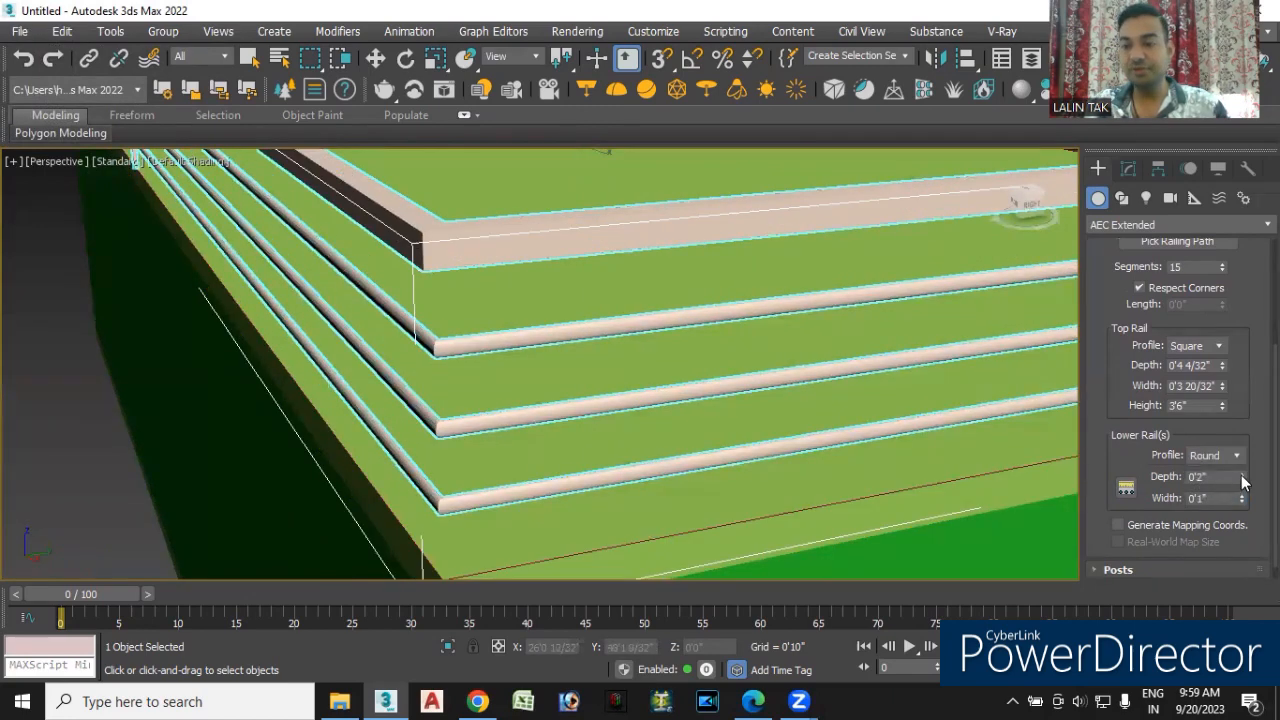
pyautogui.moveTo(1242, 480); pyautogui.dragTo(1245, 448)
pyautogui.moveTo(1243, 500)
pyautogui.mouseDown()
pyautogui.moveTo(1238, 452)
pyautogui.moveTo(1240, 499)
pyautogui.mouseUp()
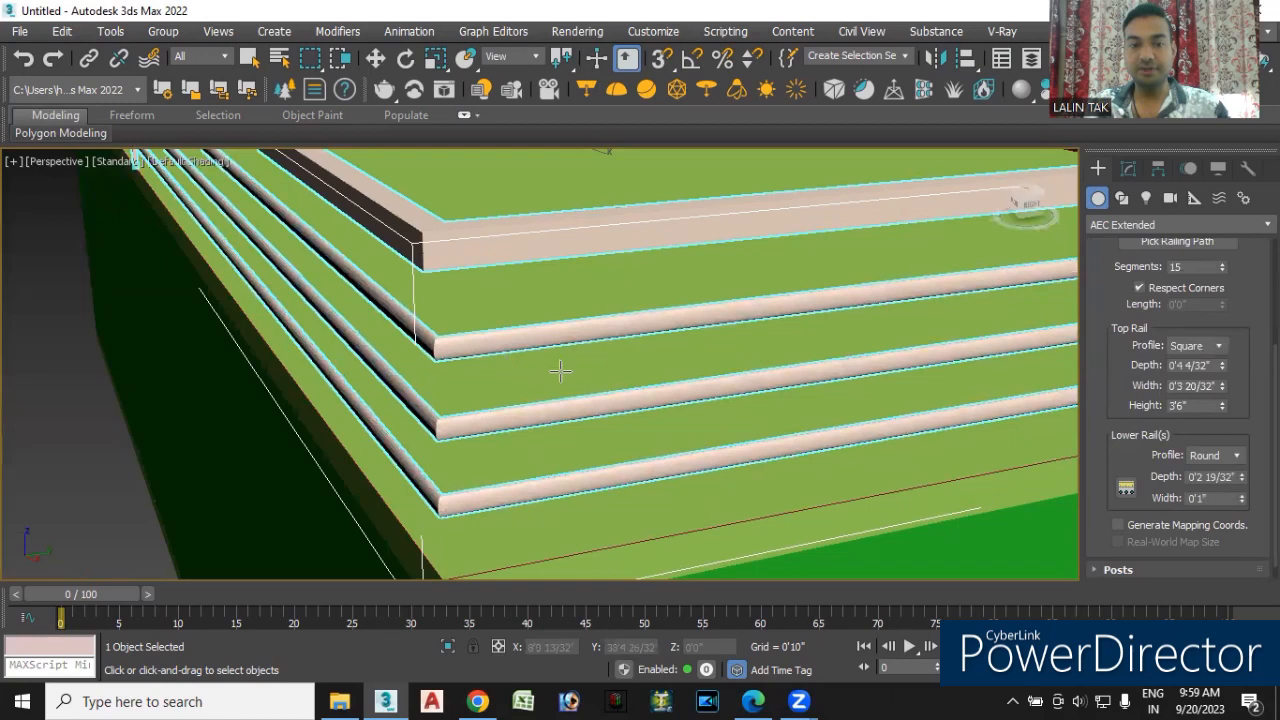
# - Collapse the general railing parameters and expand the railing's post parameters
pyautogui.scroll(-4, 558, 377)
pyautogui.scroll(-2, 558, 377)
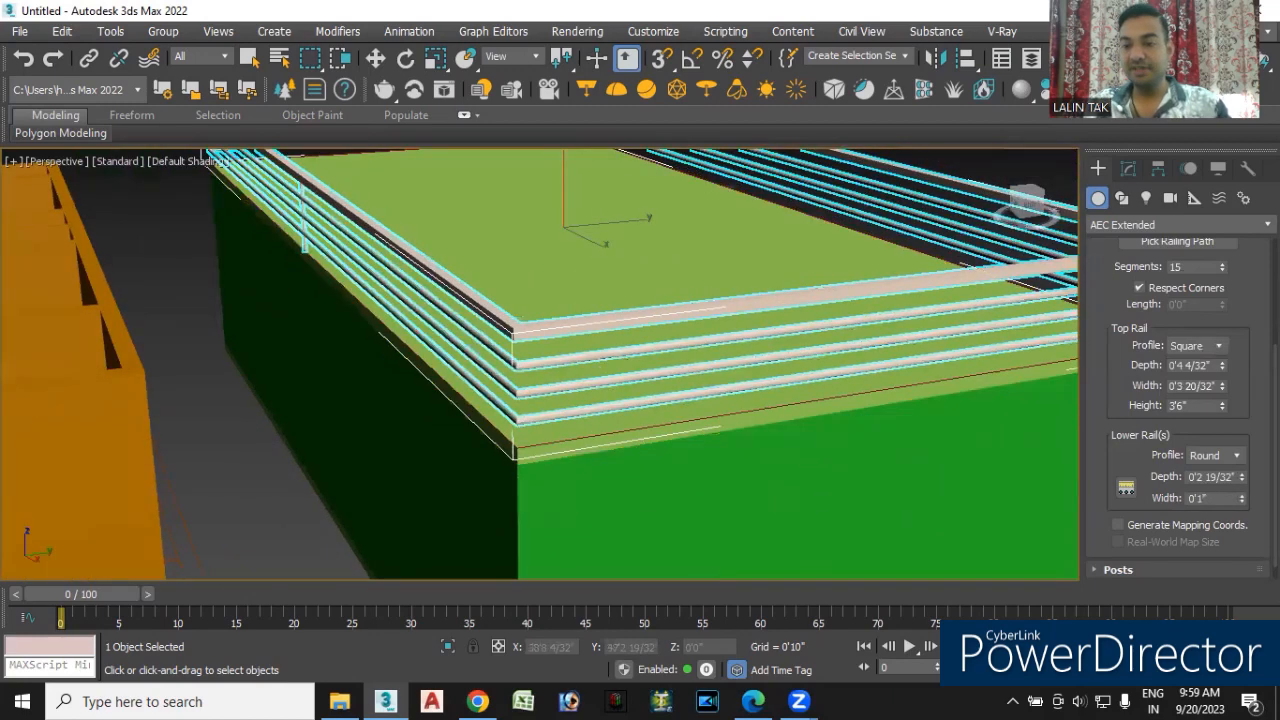
pyautogui.scroll(-1, 1106, 317)
pyautogui.scroll(5, 1106, 317)
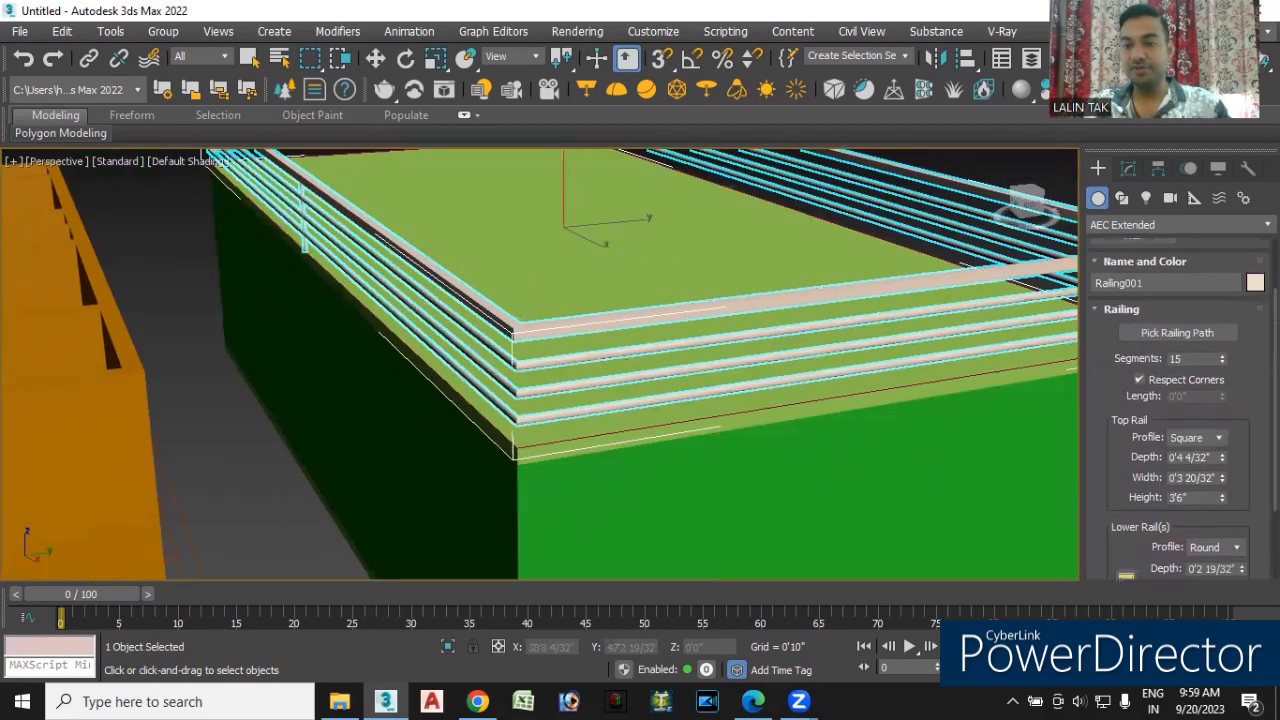
pyautogui.scroll(-2, 1112, 328)
pyautogui.scroll(2, 1112, 328)
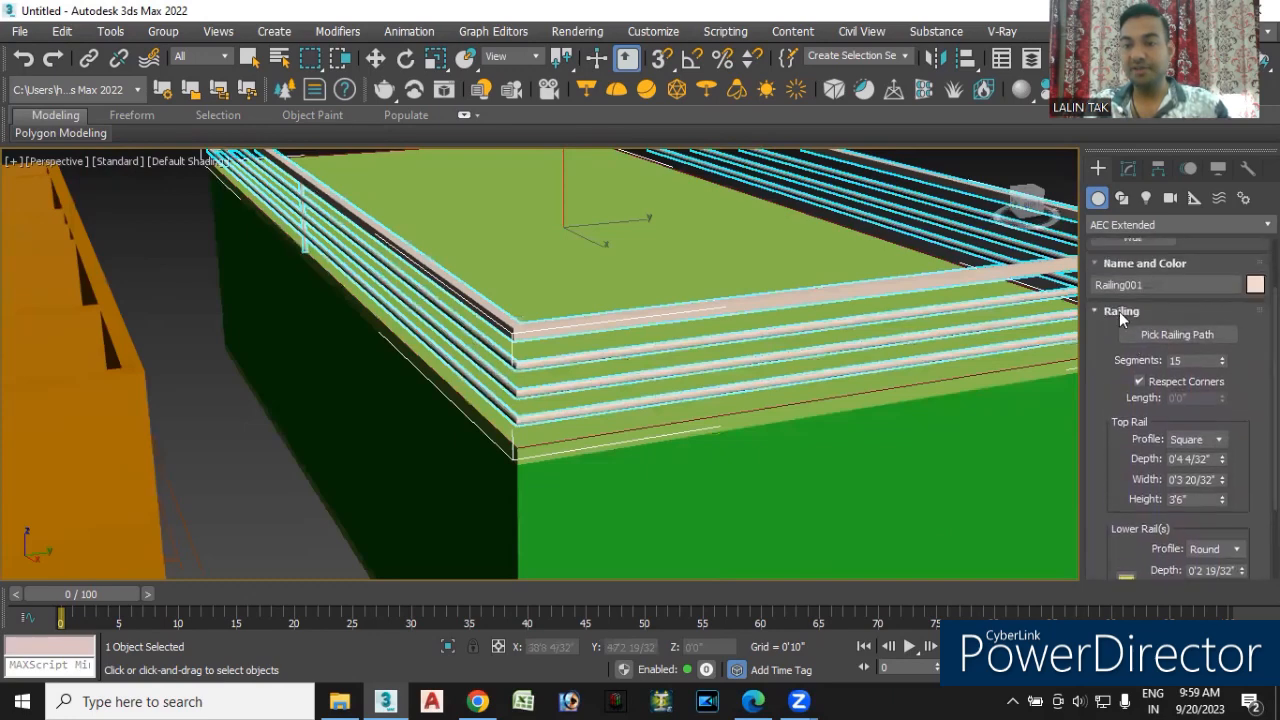
pyautogui.click(1121, 311)
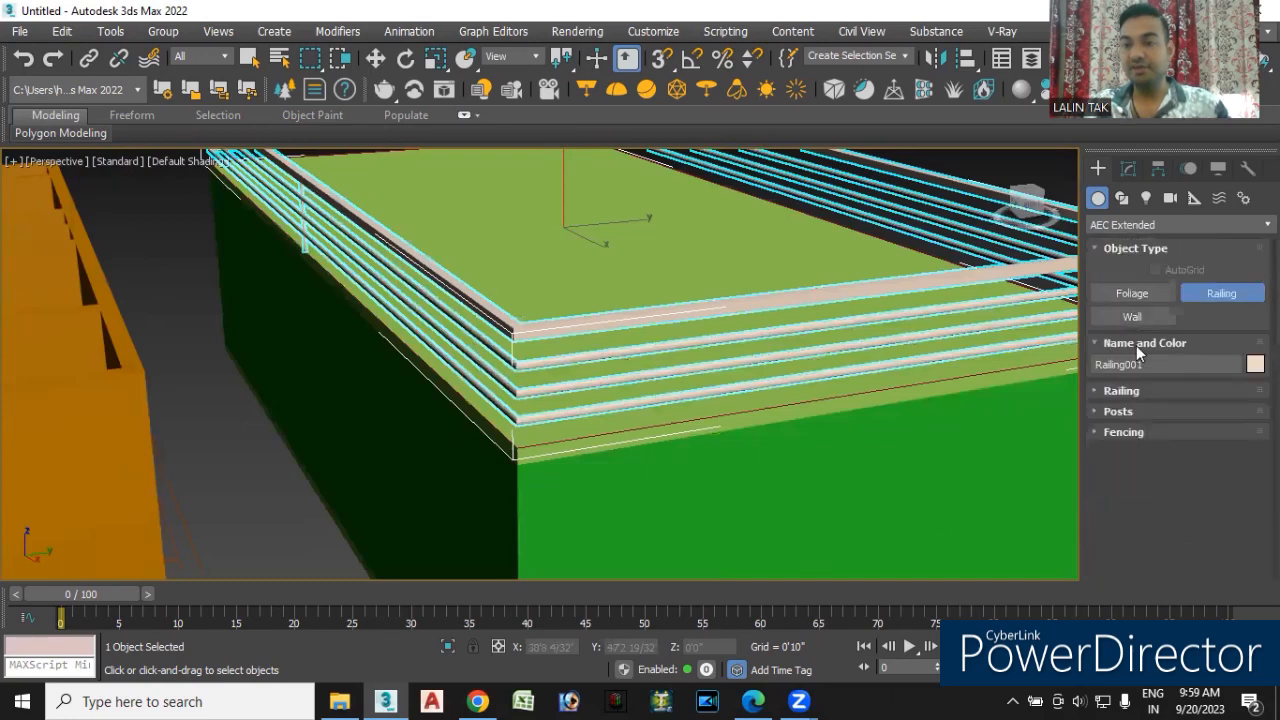
pyautogui.click(1118, 411)
# - Examine the roof railing's existing posts at the corners and along the sides
pyautogui.scroll(-5, 777, 483)
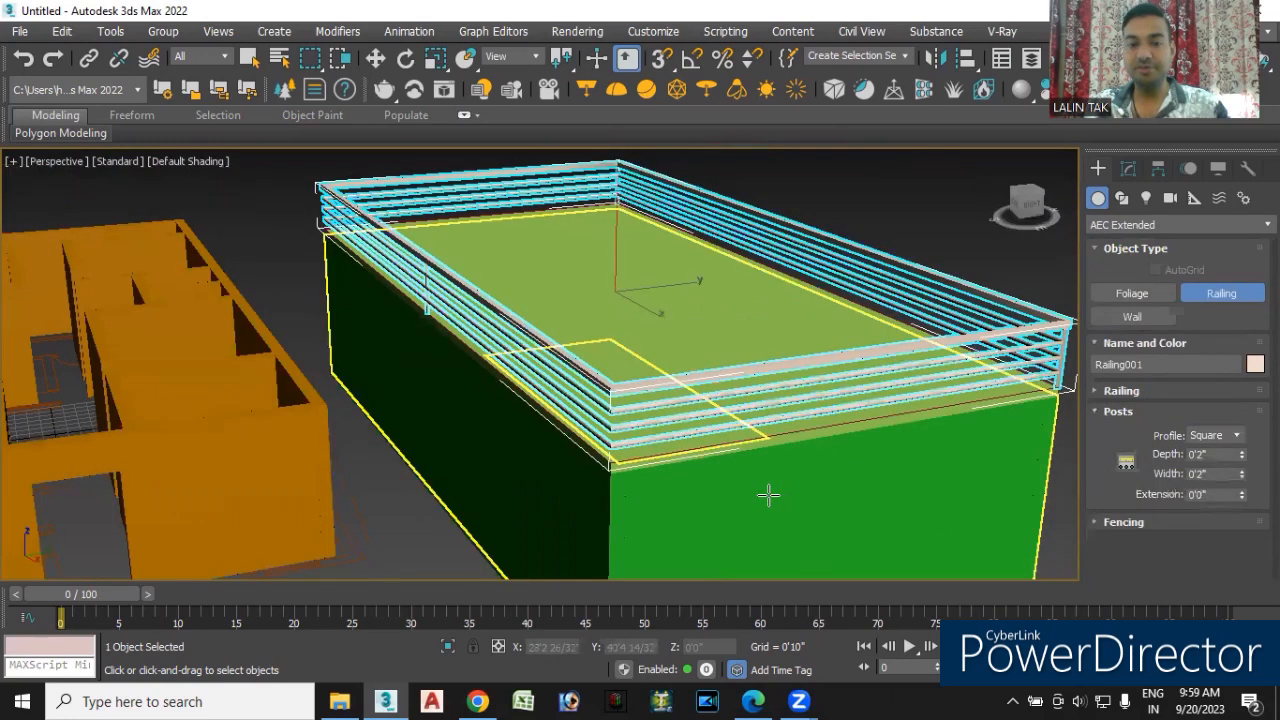
pyautogui.keyDown('alt'); pyautogui.moveTo(554, 506); pyautogui.dragTo(717, 471, button='middle'); pyautogui.keyUp('alt')
pyautogui.scroll(2, 545, 410)
pyautogui.scroll(-4, 538, 412)
pyautogui.scroll(5, 605, 398)
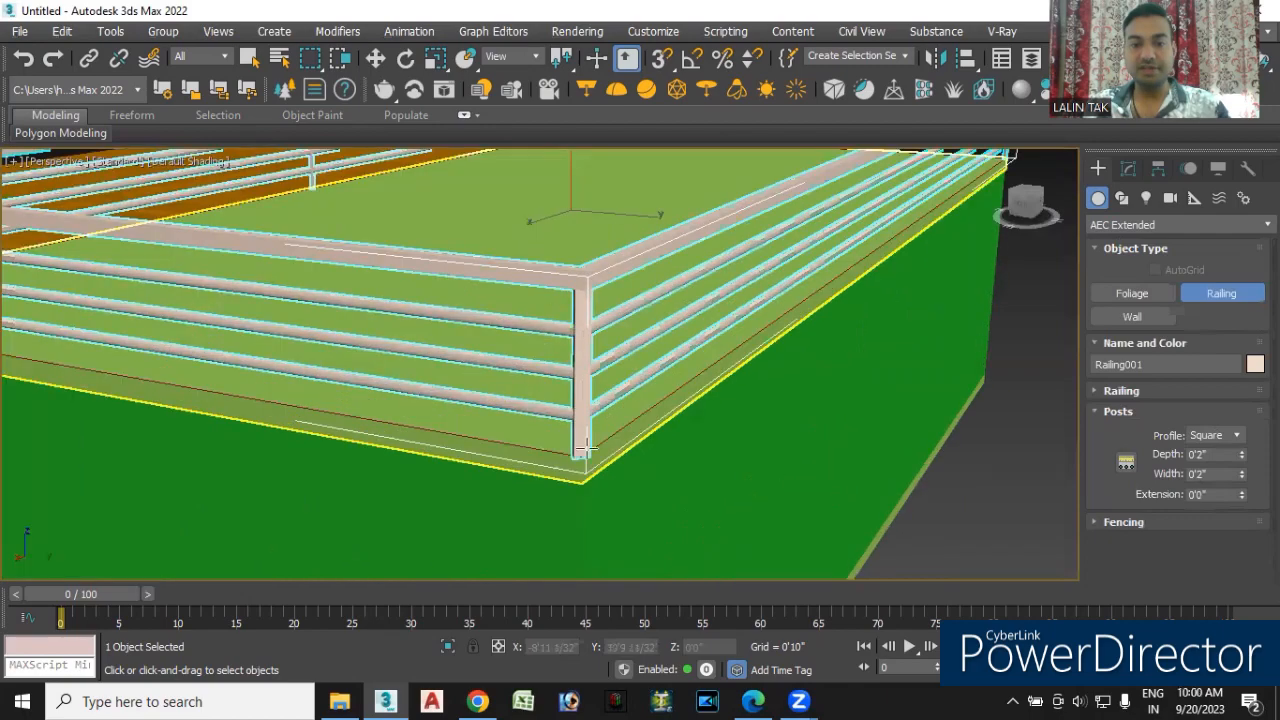
pyautogui.scroll(-4, 604, 398)
pyautogui.keyDown('alt'); pyautogui.moveTo(485, 507); pyautogui.dragTo(547, 447, button='middle'); pyautogui.keyUp('alt')
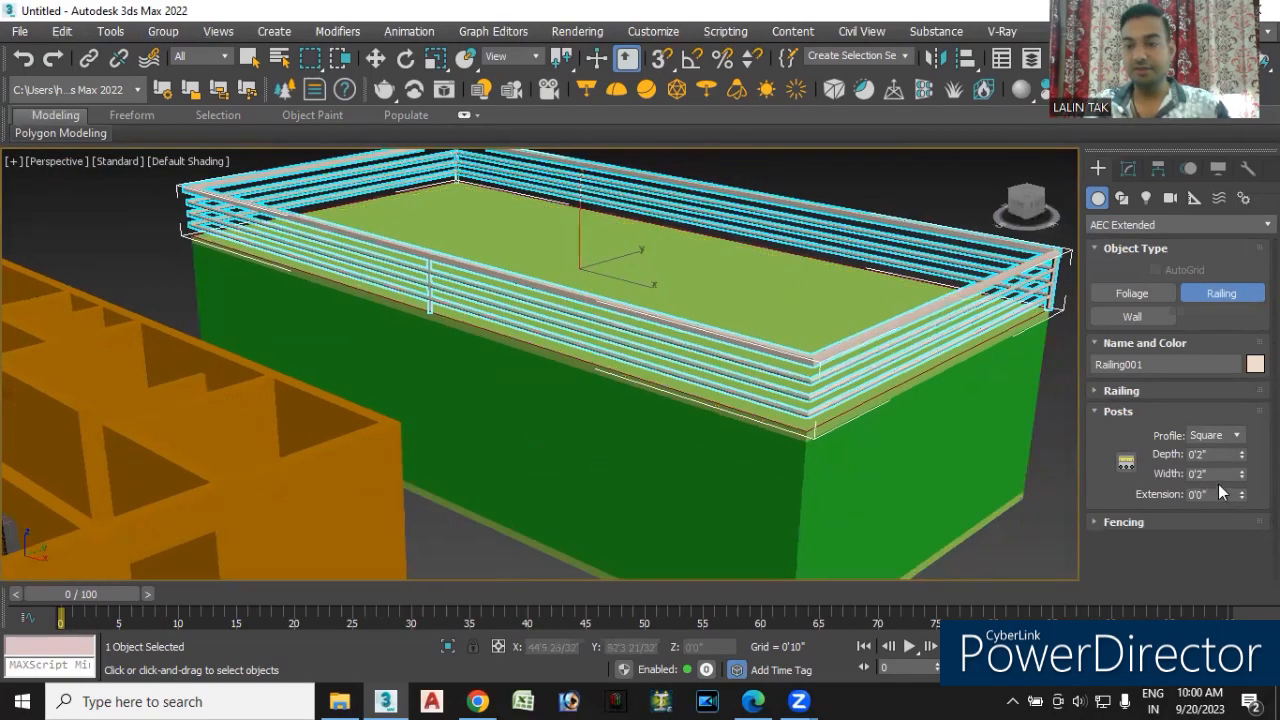
# - Set the railing's post count to 10, keeping the posts evenly divided between the start and end offsets
pyautogui.click(1126, 463)
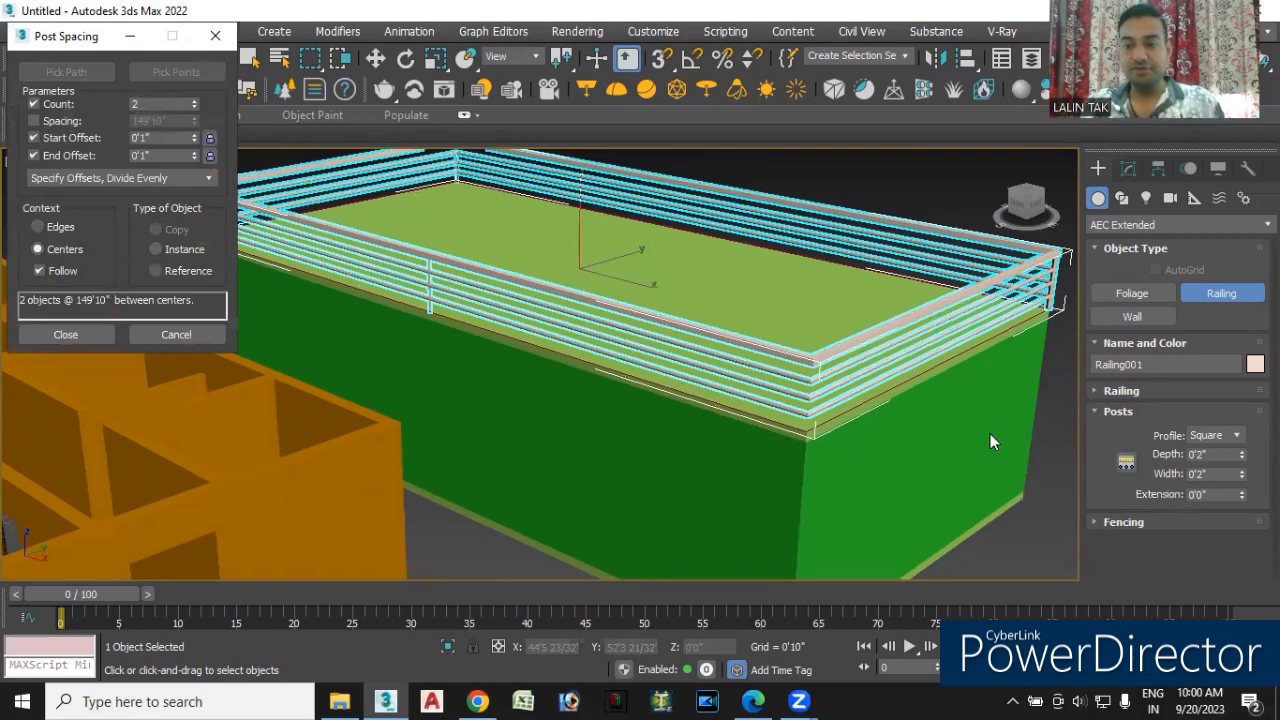
pyautogui.click(193, 99)
pyautogui.click(193, 99)
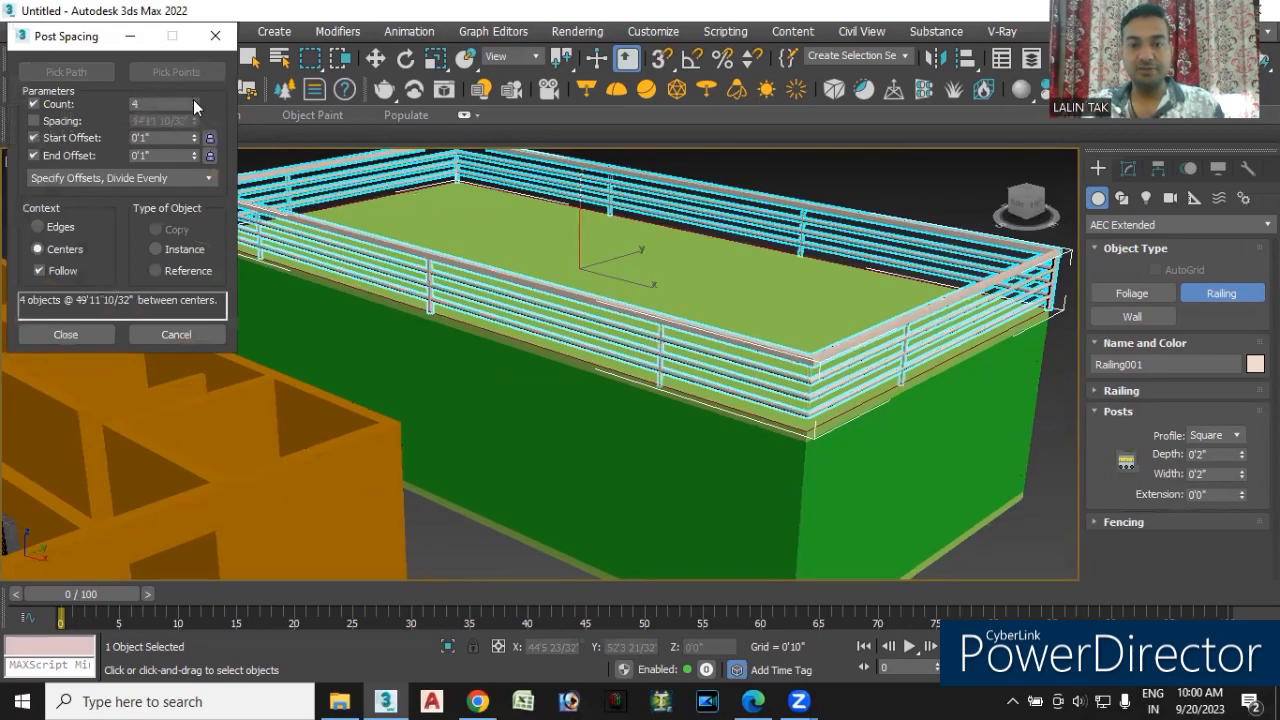
pyautogui.click(193, 99)
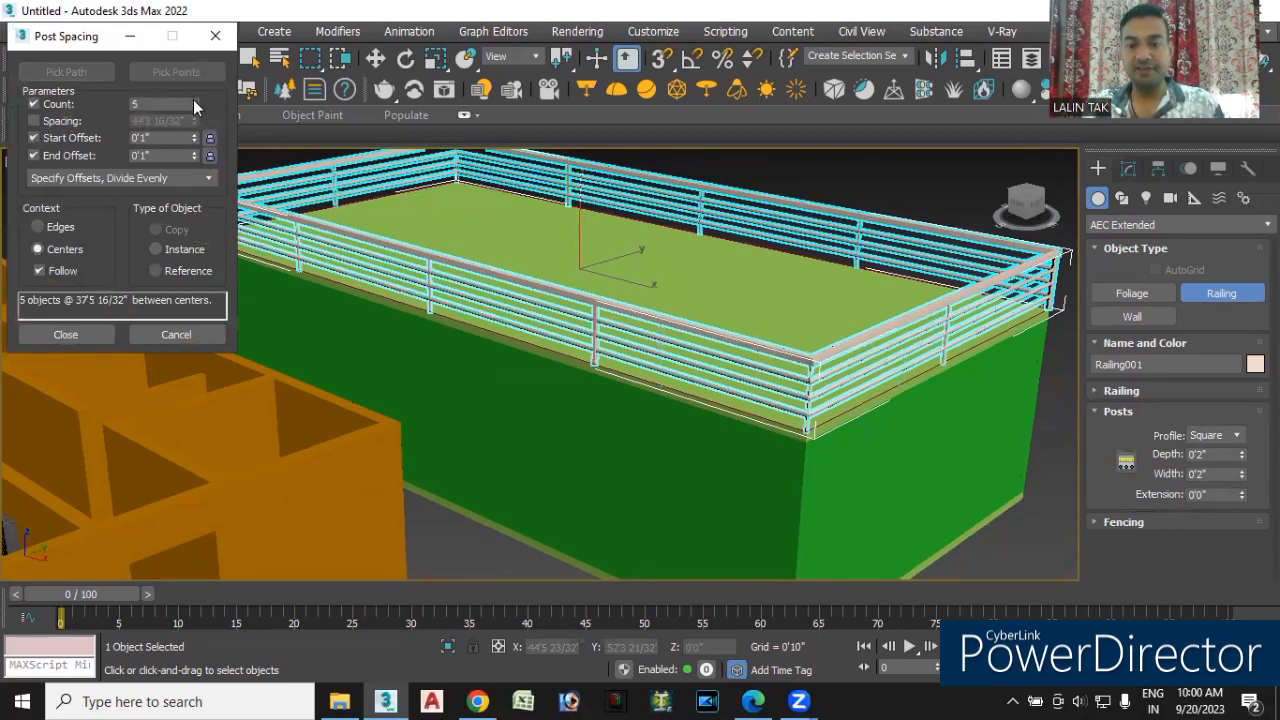
pyautogui.click(193, 99)
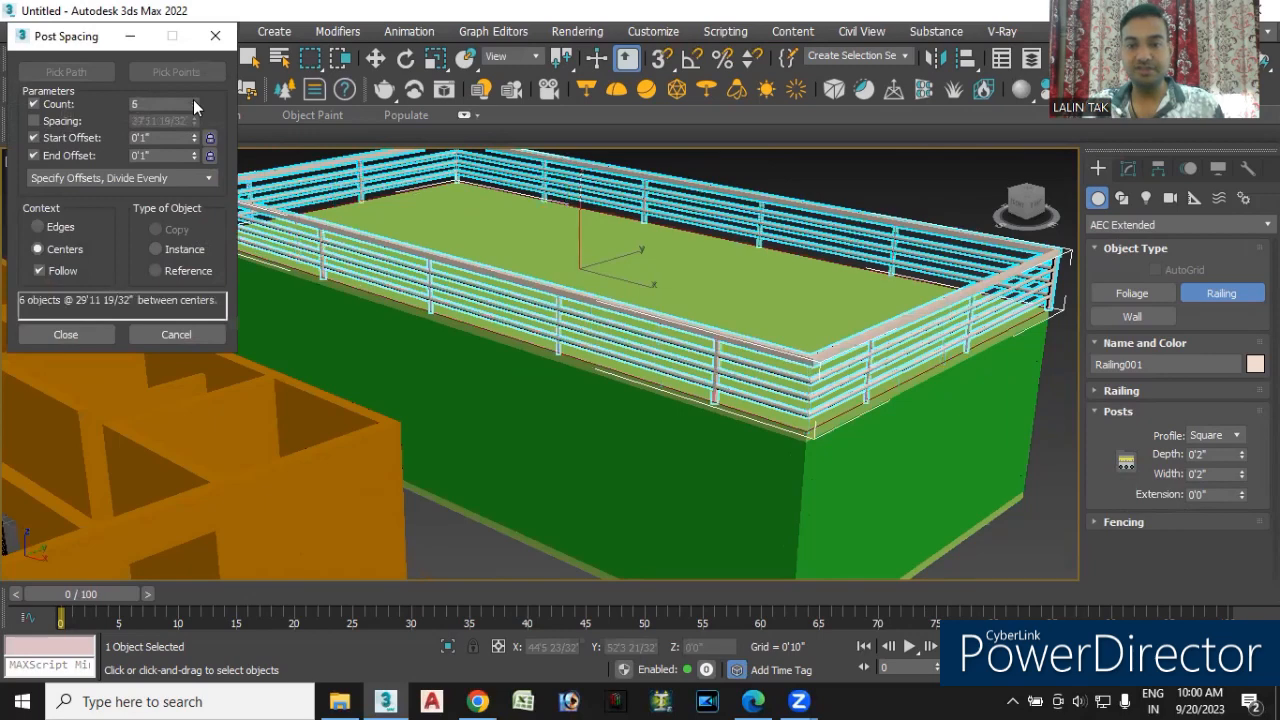
pyautogui.click(193, 99)
pyautogui.click(193, 99)
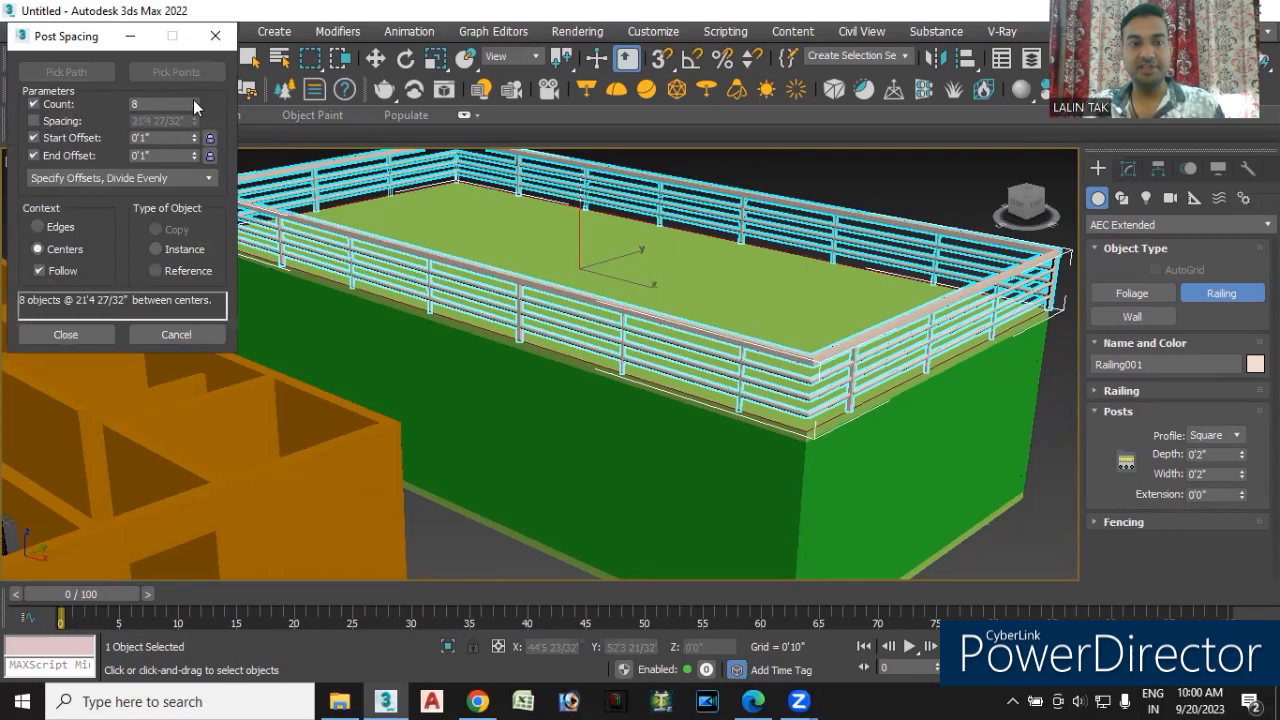
pyautogui.click(193, 99)
pyautogui.click(193, 99)
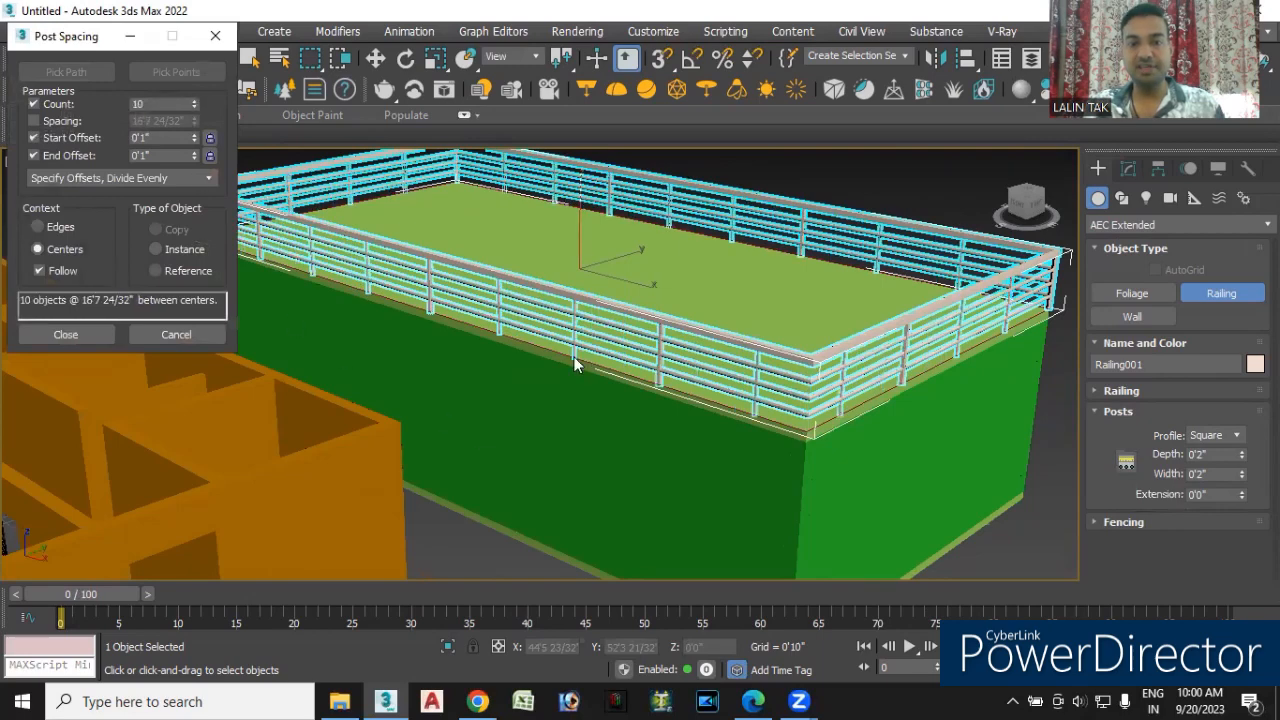
pyautogui.click(65, 334)
# - Thicken the railing posts to a depth of 0'10 19/32" and a width of 0'4 17/32"
pyautogui.scroll(-3, 595, 325)
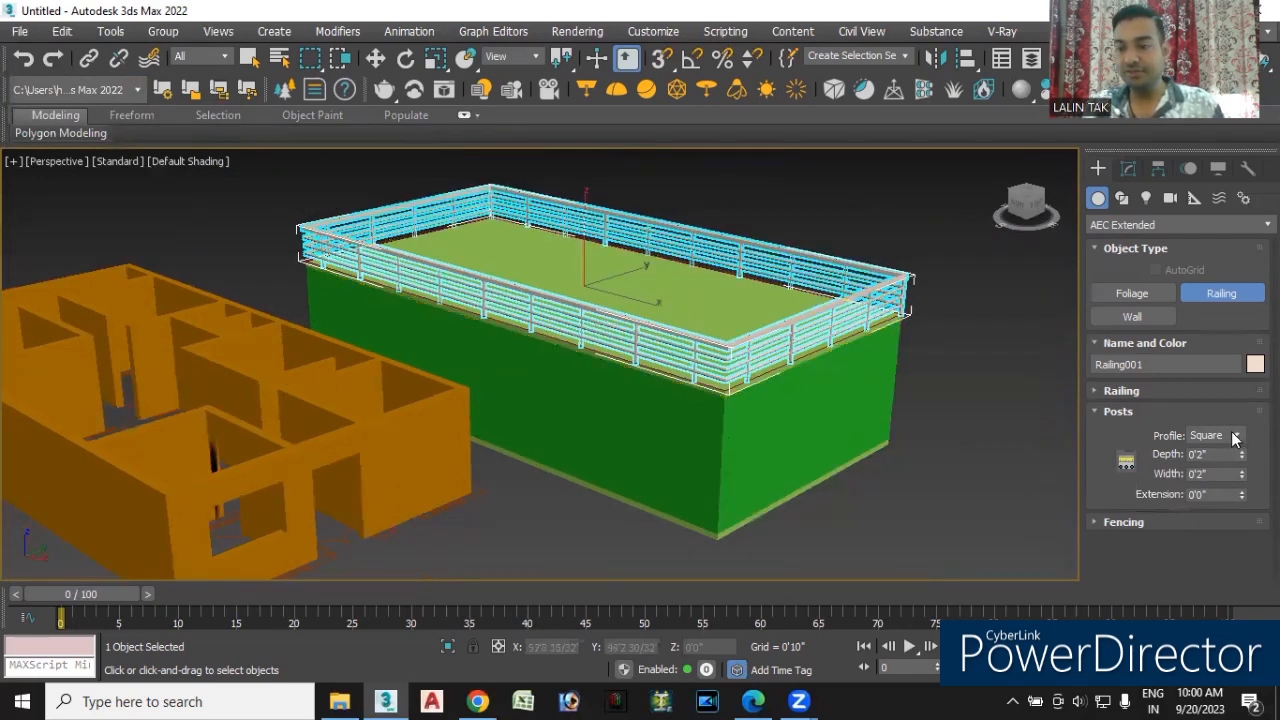
pyautogui.moveTo(1241, 456); pyautogui.dragTo(1236, 130)
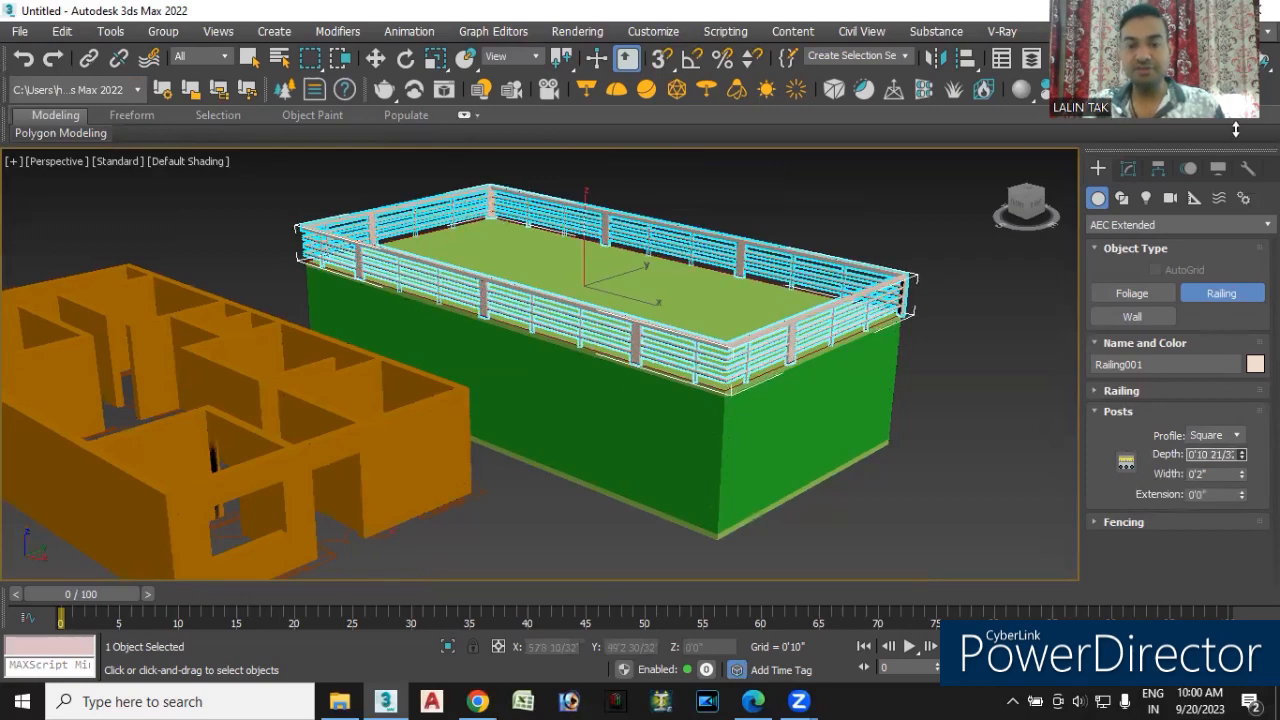
pyautogui.scroll(4, 652, 274)
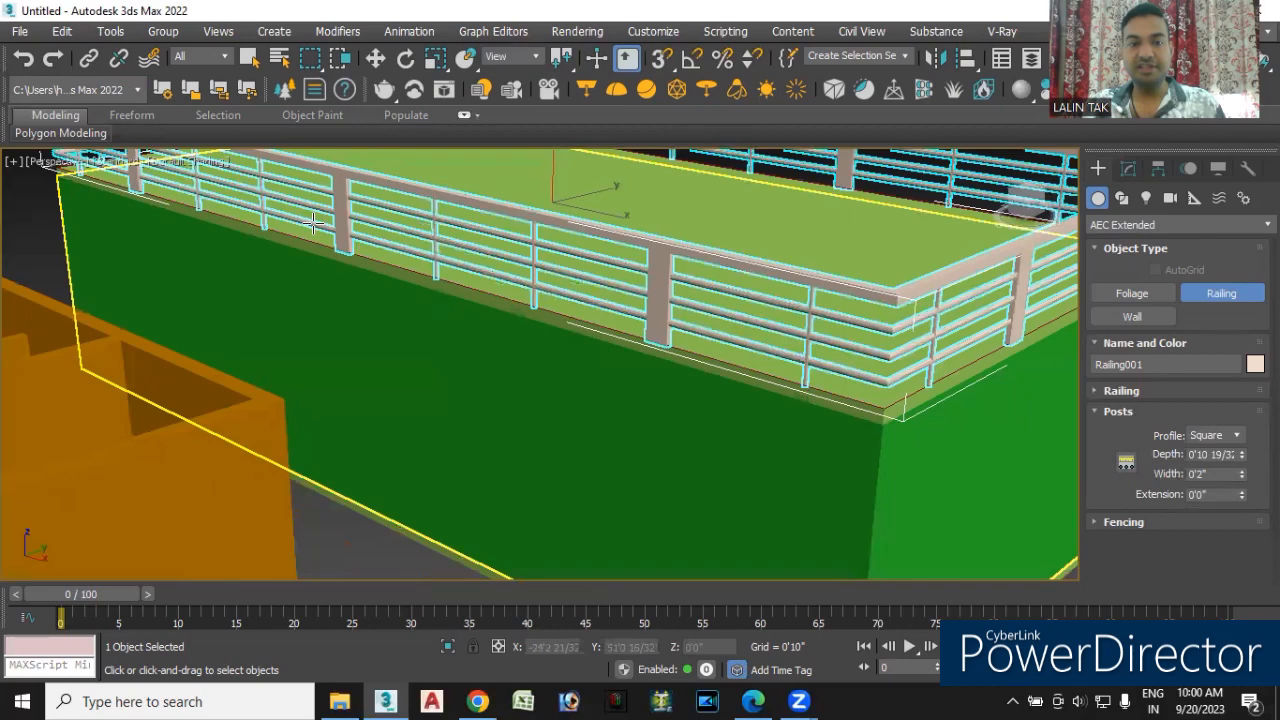
pyautogui.moveTo(311, 220); pyautogui.dragTo(357, 270, button='middle')
pyautogui.scroll(1, 195, 215)
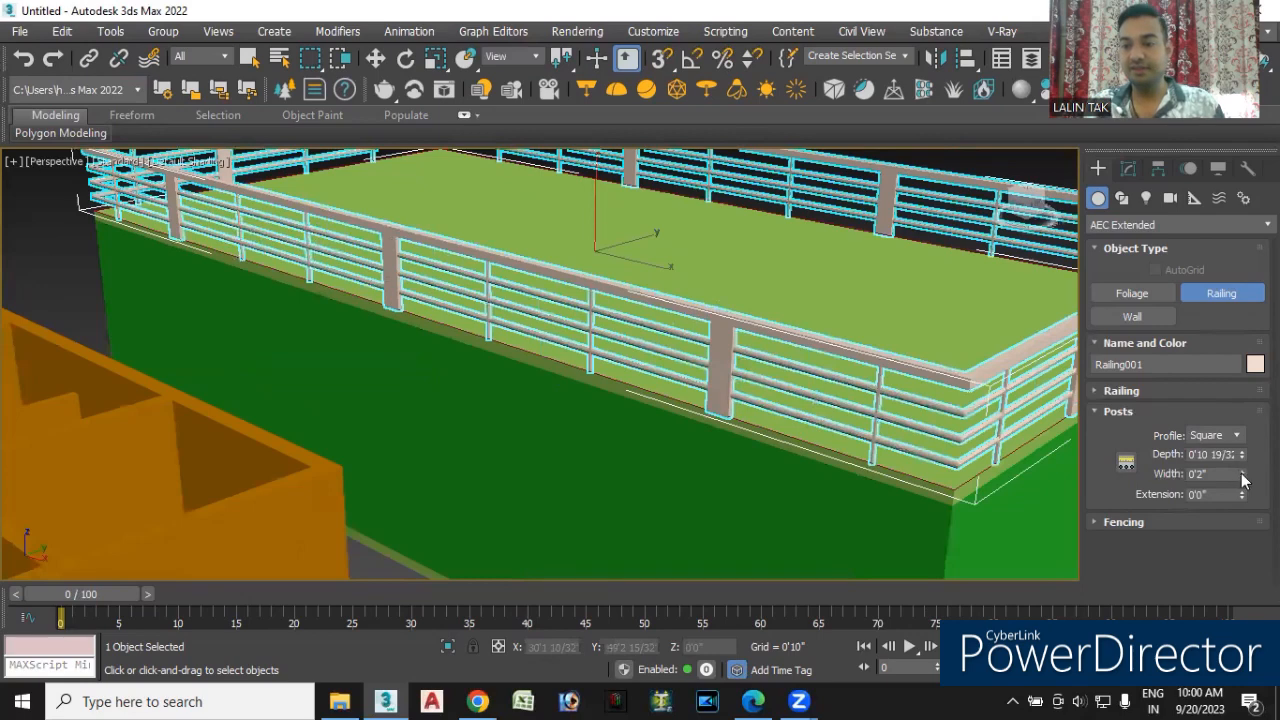
pyautogui.moveTo(1242, 473); pyautogui.dragTo(1241, 352)
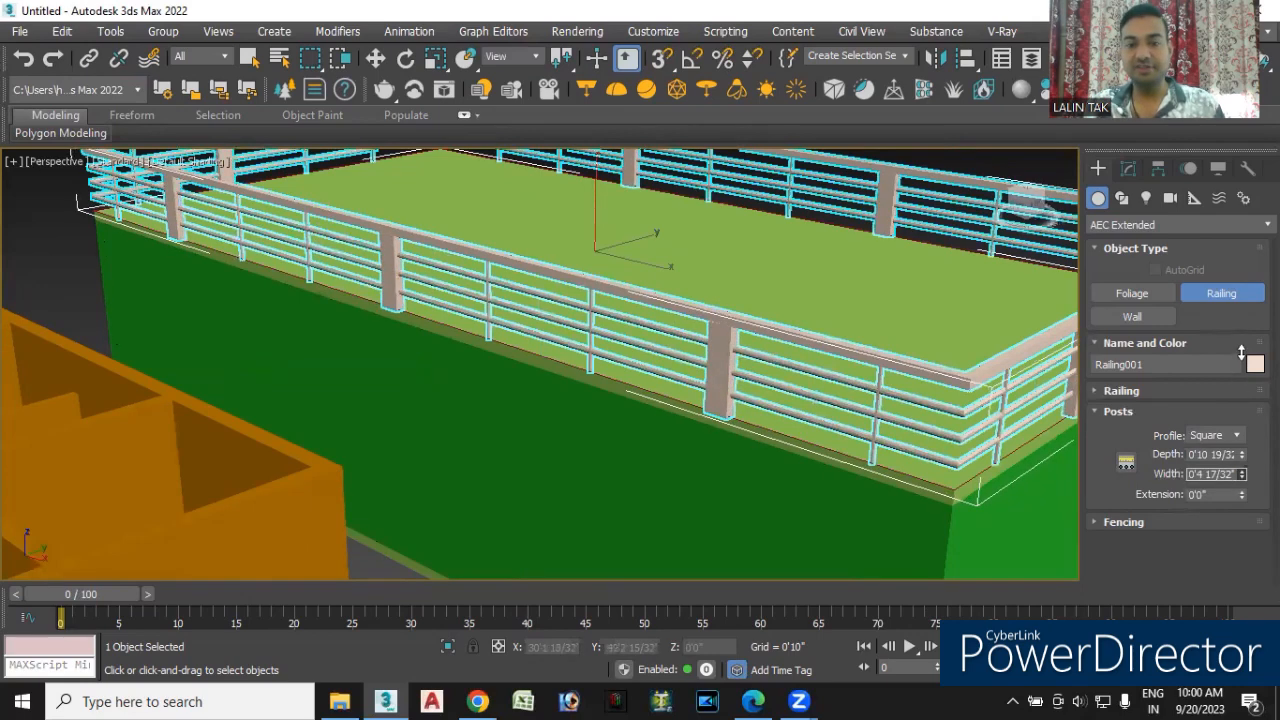
# - Set the posts' extension above the top rail to 1'1 12/32" and collapse the post parameters
pyautogui.scroll(-3, 679, 398)
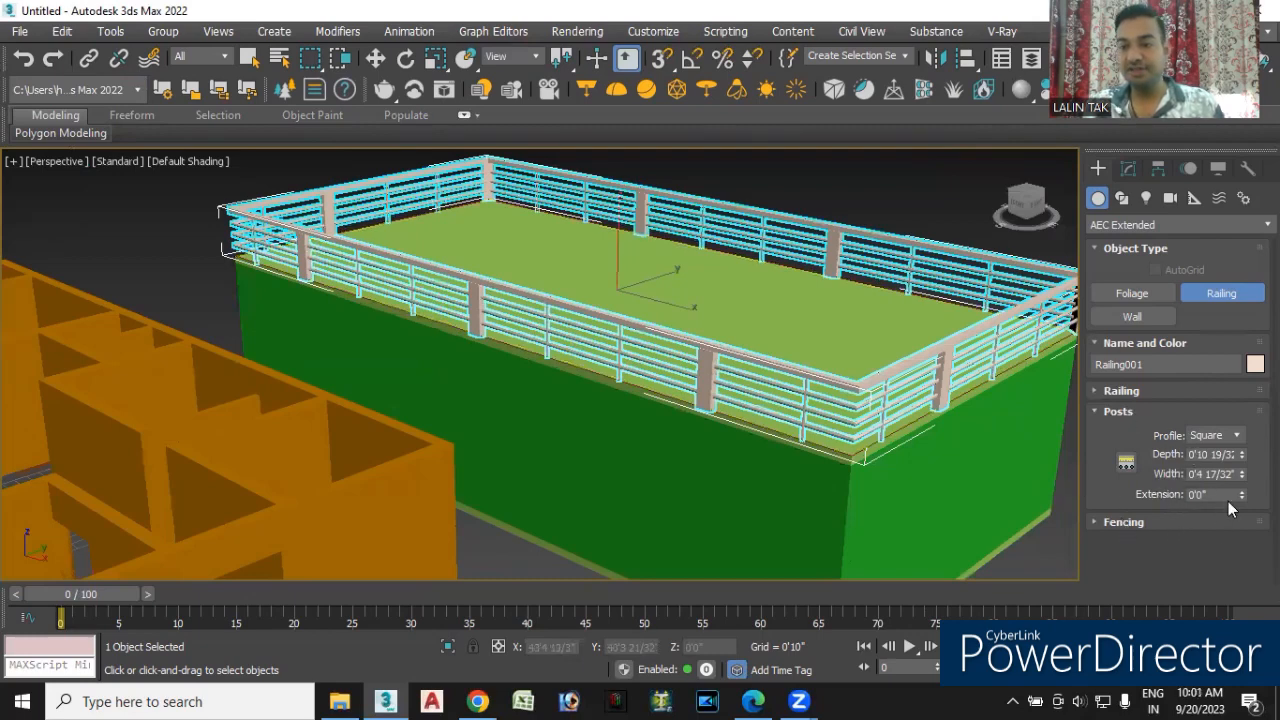
pyautogui.moveTo(1242, 494)
pyautogui.mouseDown()
pyautogui.moveTo(1234, 120)
pyautogui.moveTo(1241, 508)
pyautogui.mouseUp()
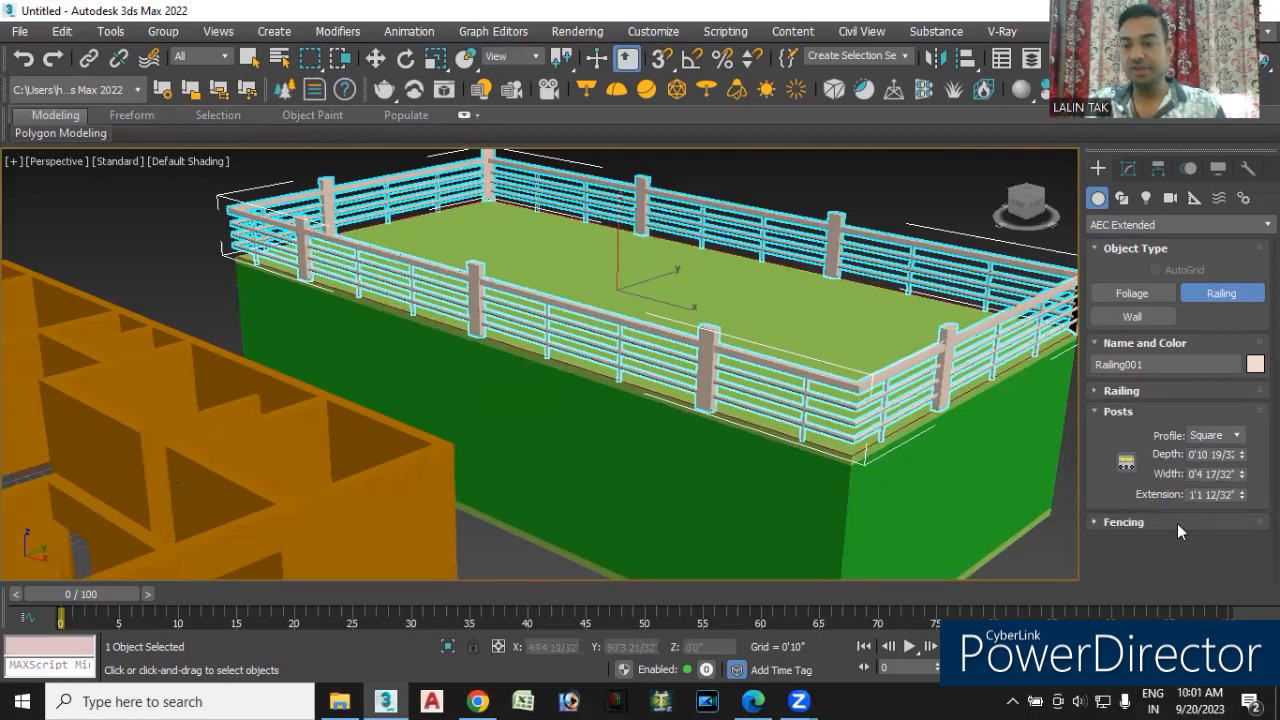
pyautogui.click(1120, 412)
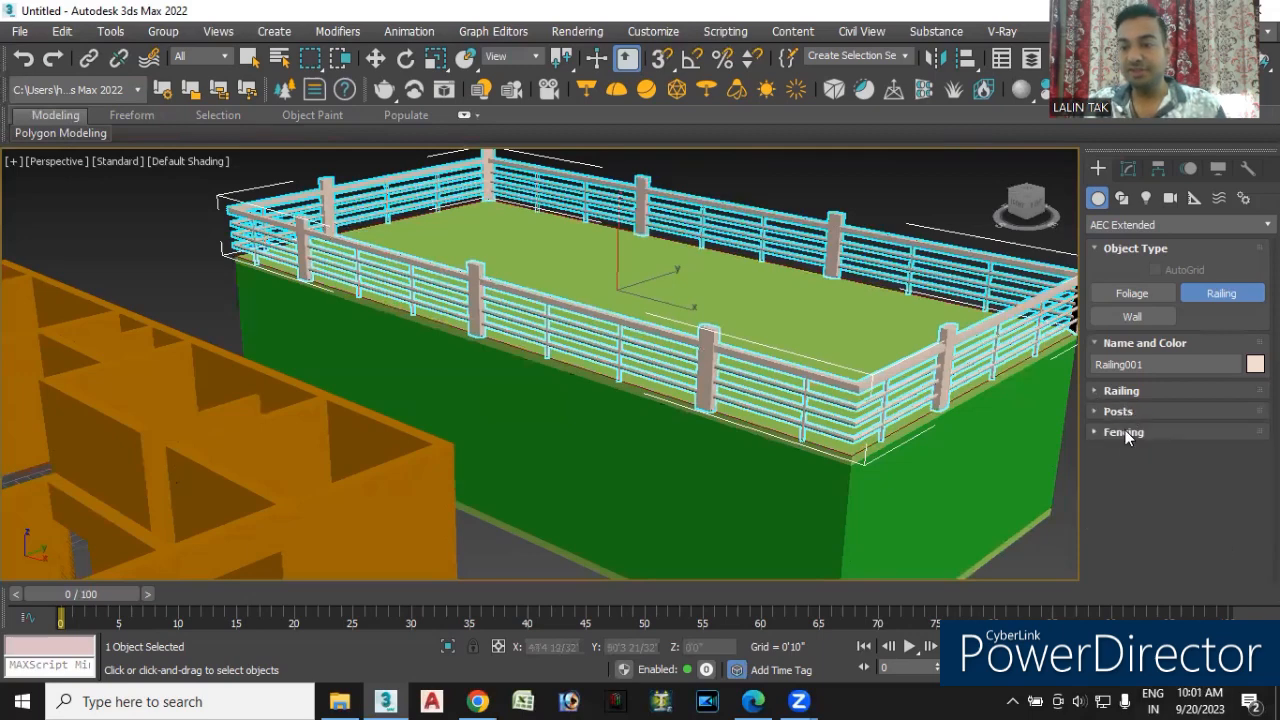
# - Try a count of 5 pickets in the roof railing's fencing, and return the picket count to 2
pyautogui.click(1124, 431)
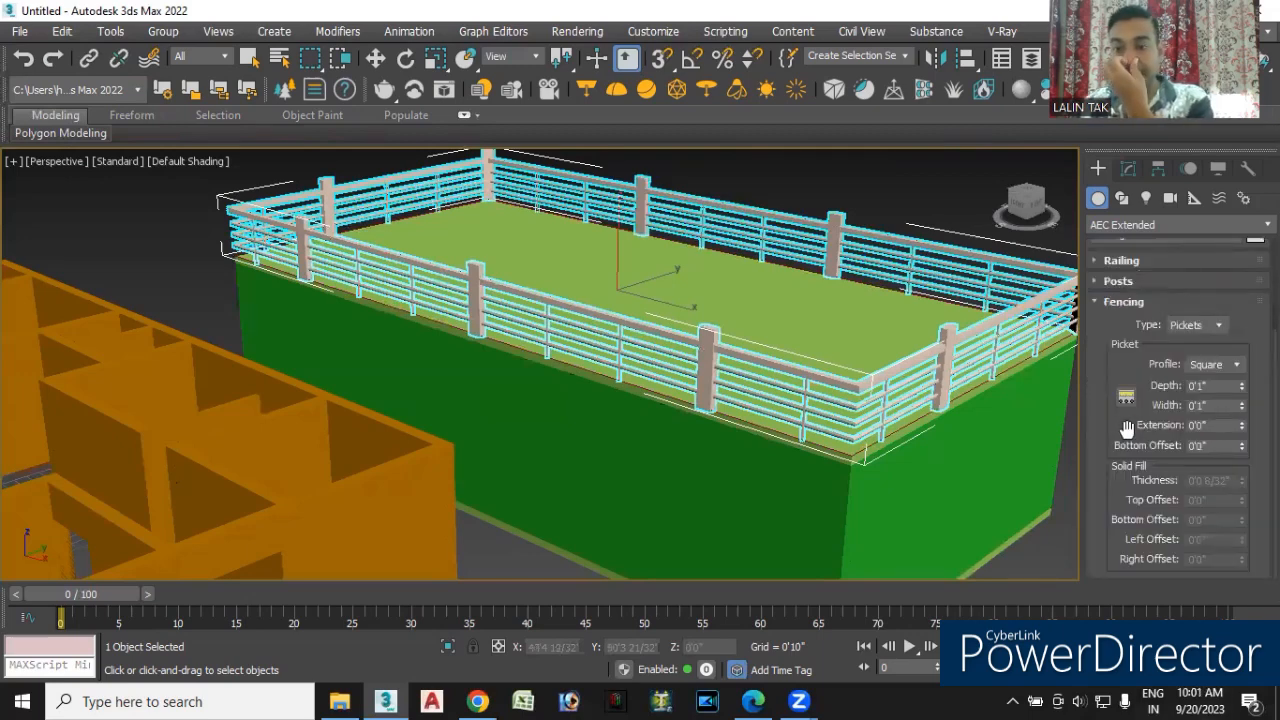
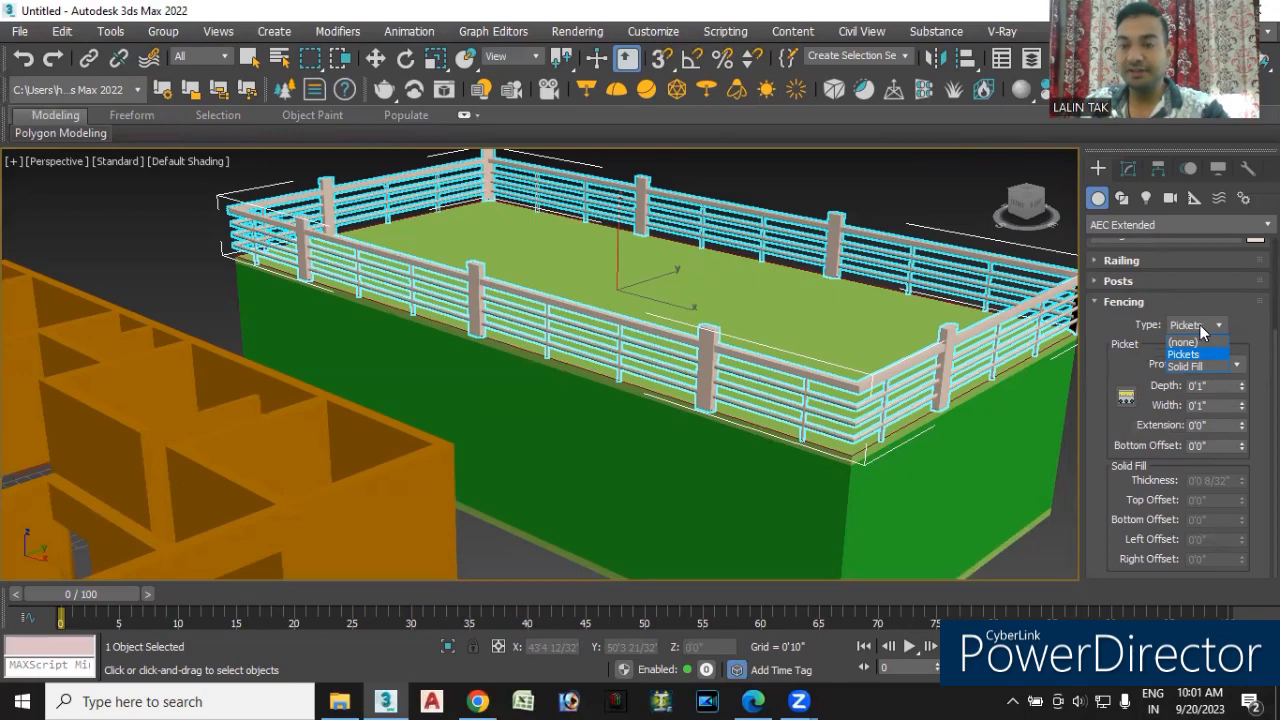
pyautogui.click(1200, 325)
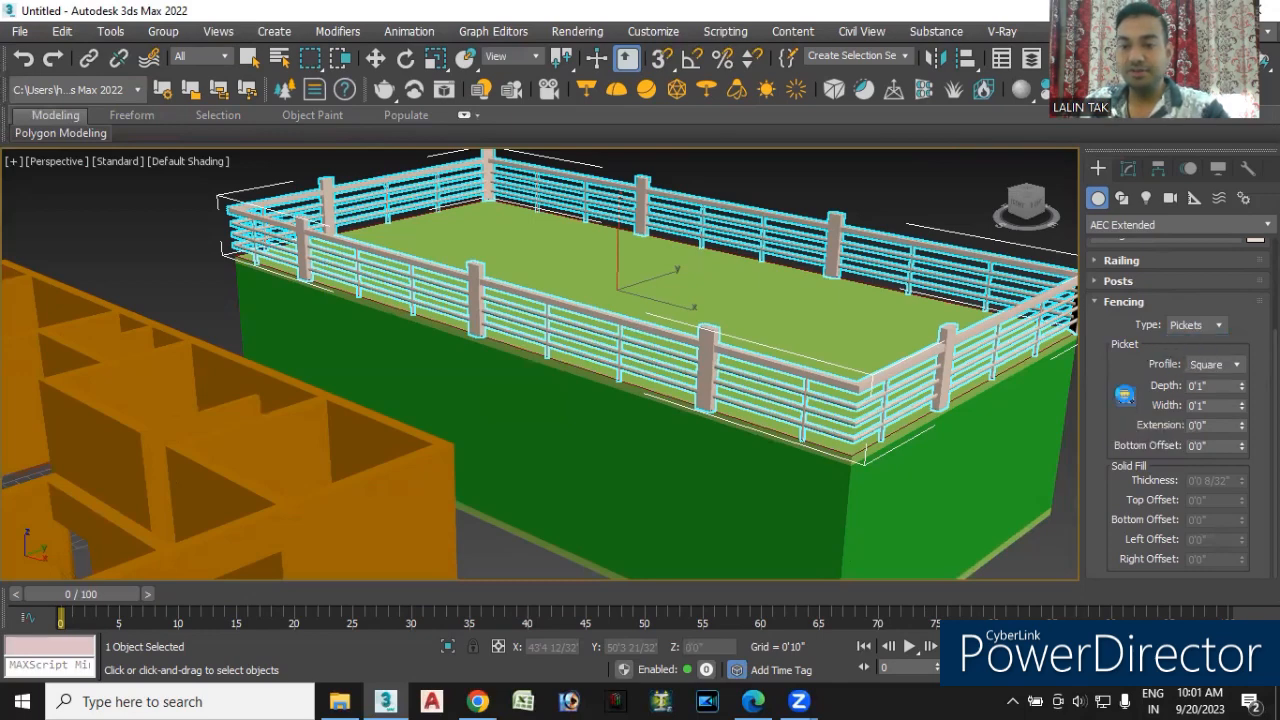
pyautogui.click(1126, 397)
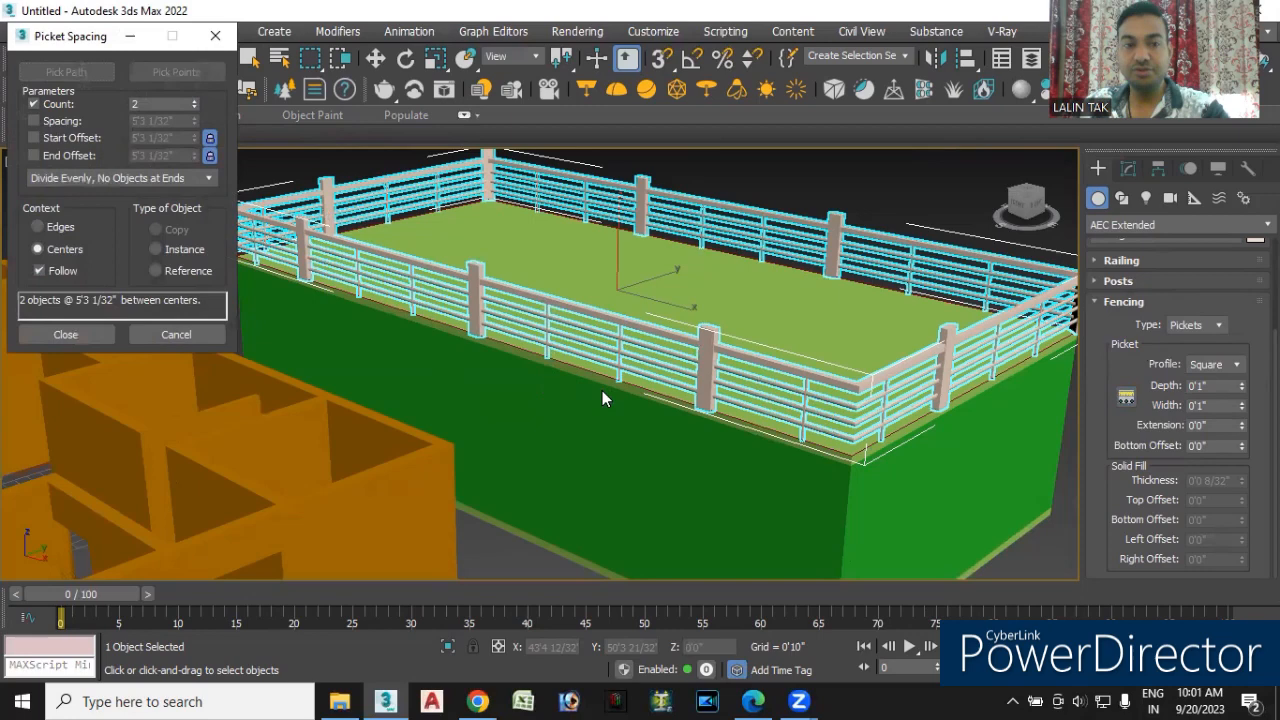
pyautogui.click(195, 100)
pyautogui.click(195, 100)
pyautogui.click(195, 100)
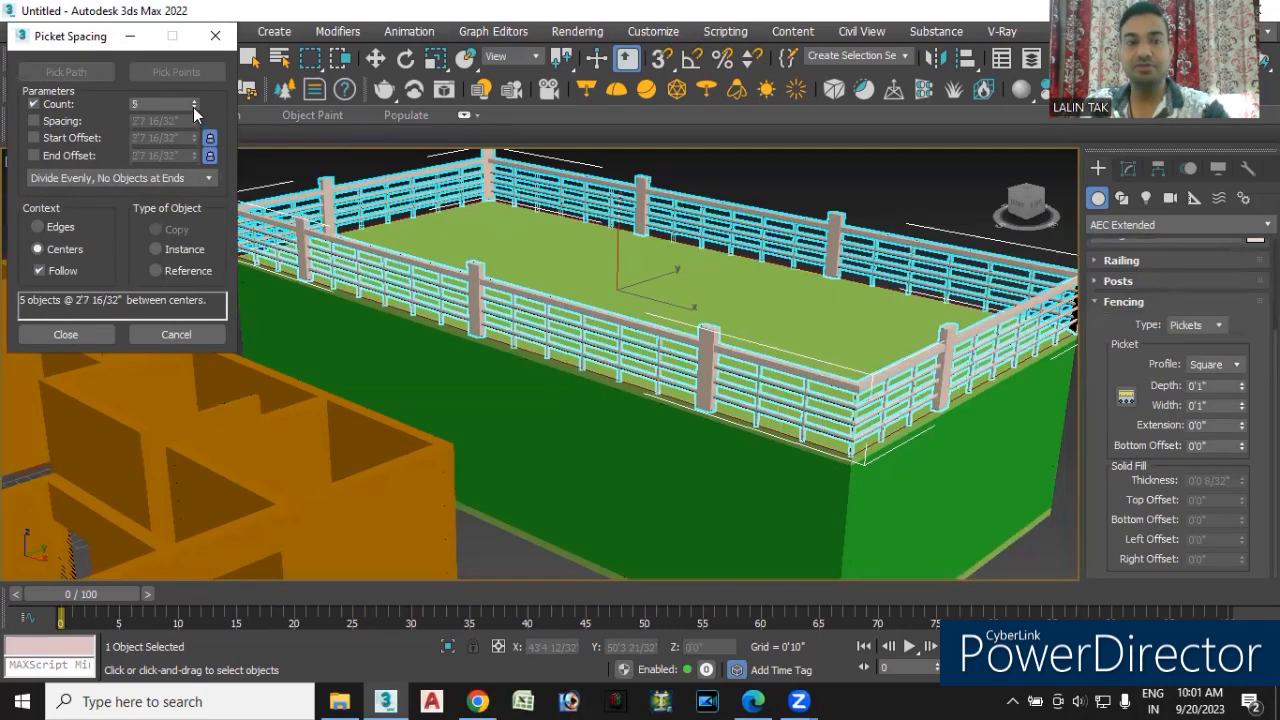
pyautogui.click(194, 107)
pyautogui.click(195, 107)
pyautogui.click(195, 107)
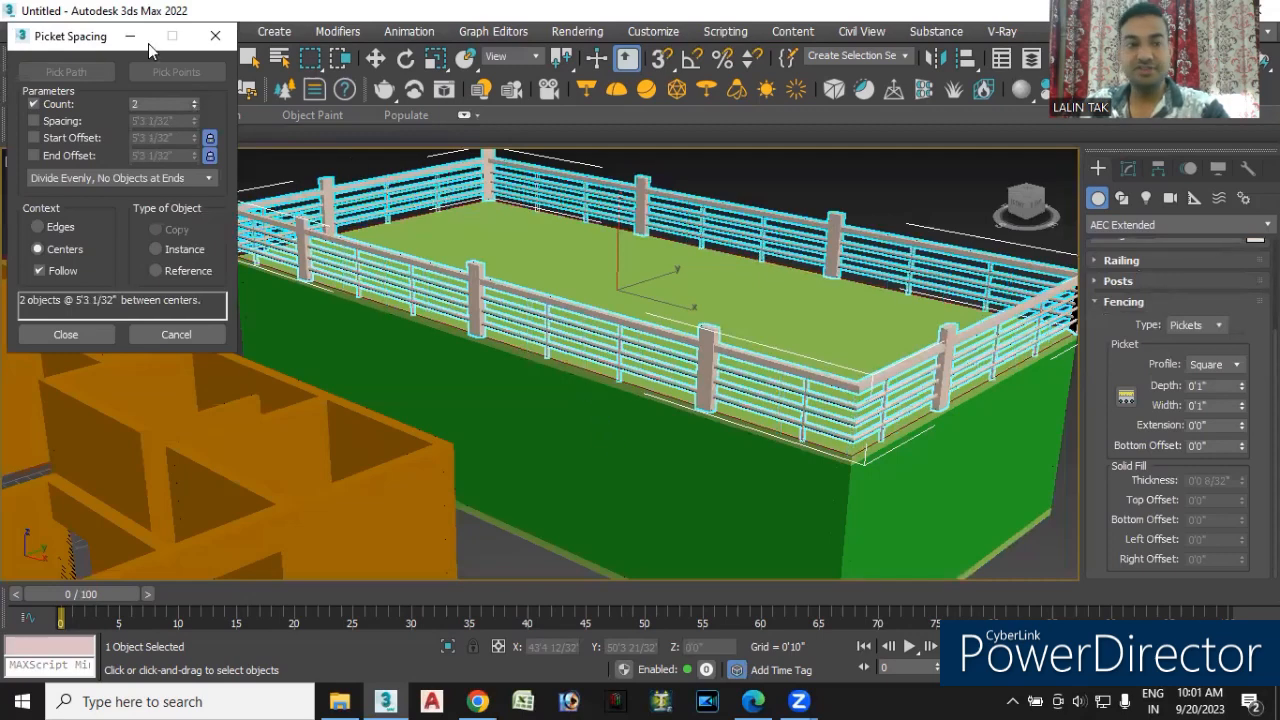
pyautogui.click(215, 36)
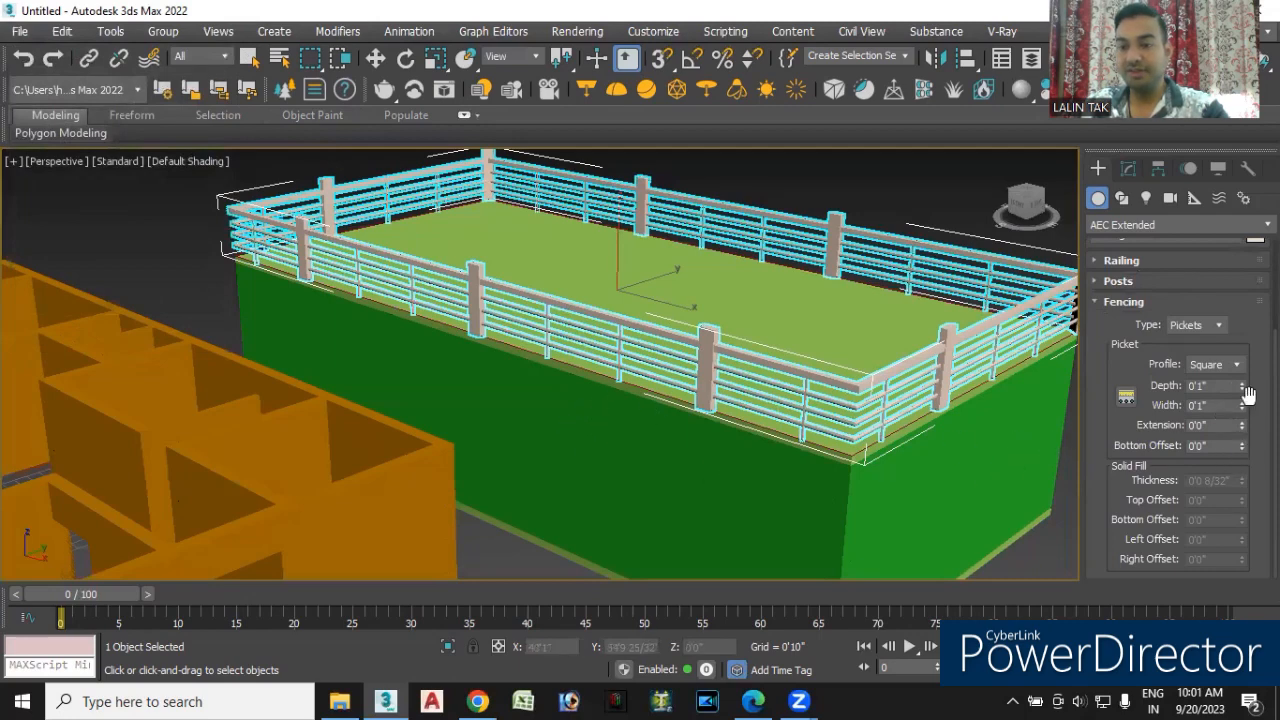
# - Set the pickets to depth 0'2 4/32", width 0'3 4/32", extension 0'4 21/32" and bottom offset 0'4 20/32"
pyautogui.moveTo(543, 374); pyautogui.dragTo(710, 385, button='middle')
pyautogui.scroll(5, 710, 385)
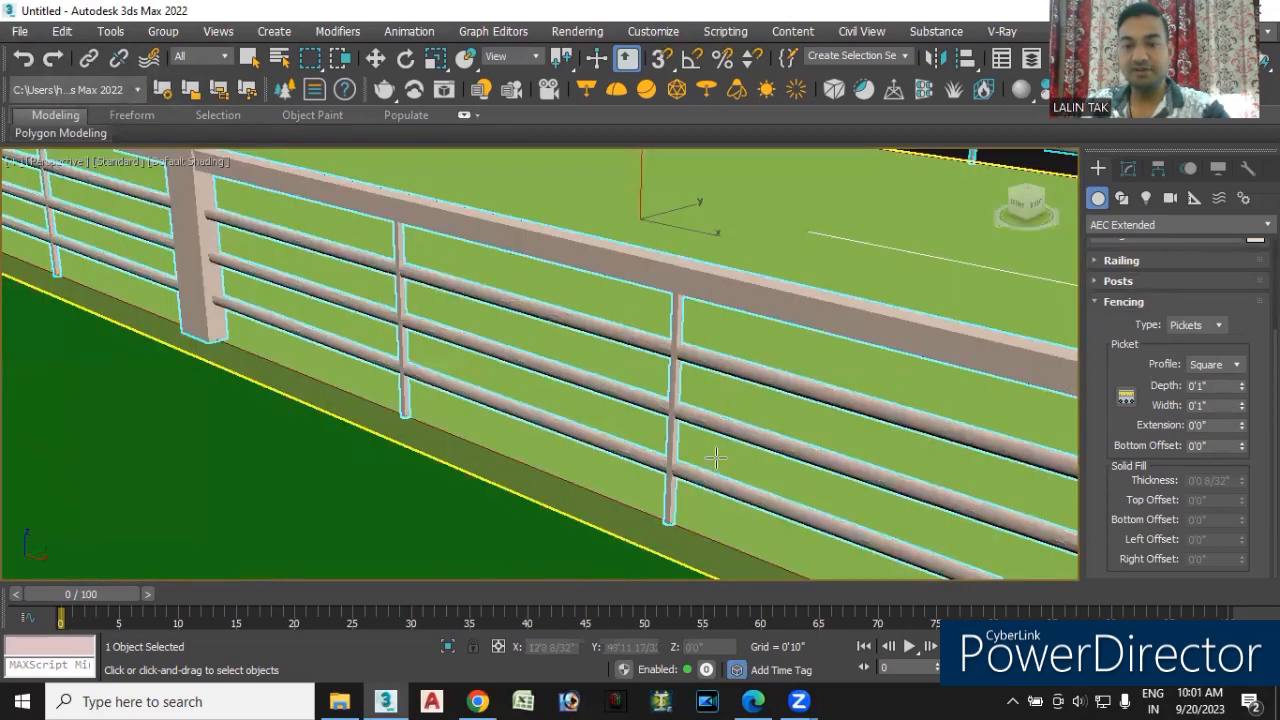
pyautogui.moveTo(1243, 388); pyautogui.dragTo(1184, 699)
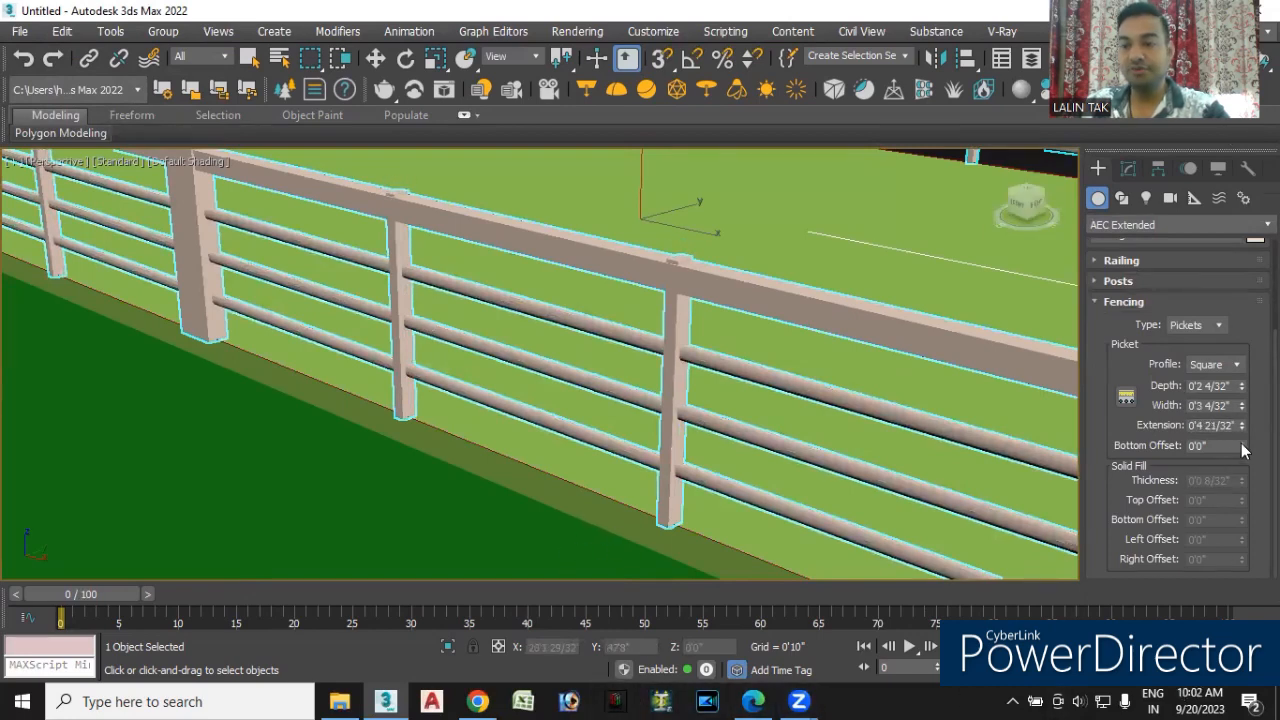
pyautogui.moveTo(1242, 443); pyautogui.dragTo(1228, 667)
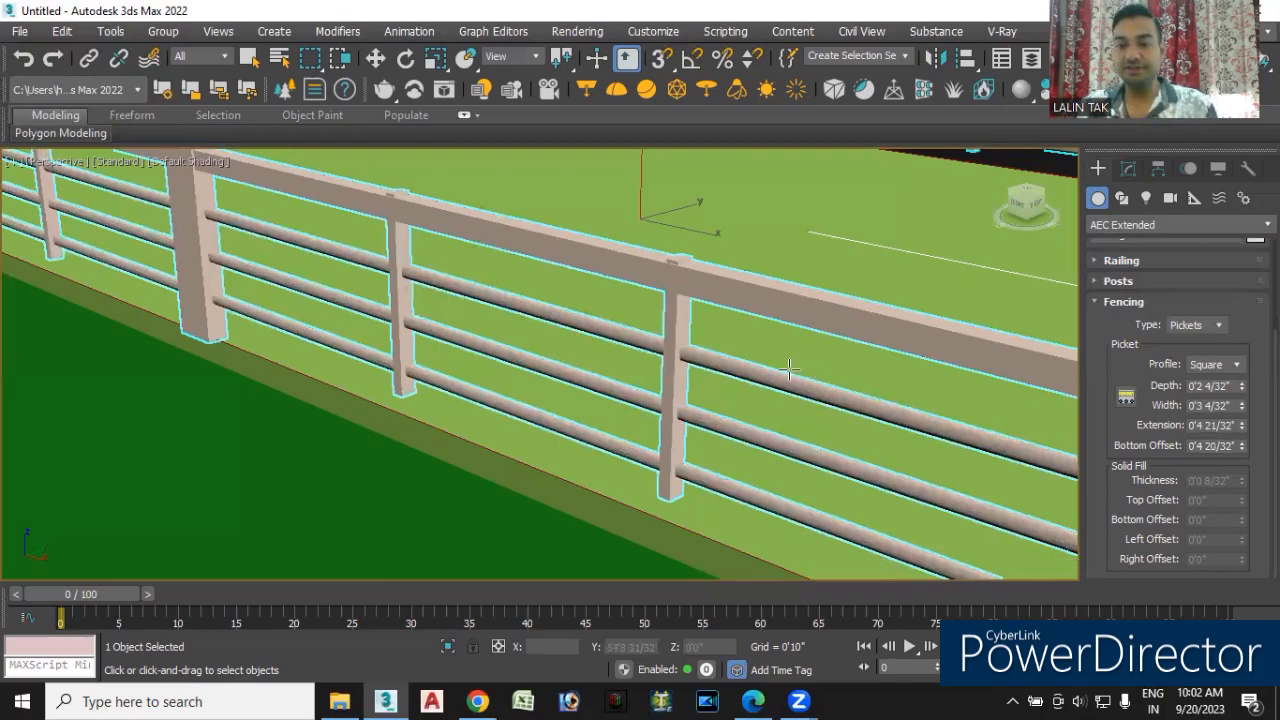
# - Clone the roof railing as a single copy along the Y axis to about Y 73'4", beyond the green building
pyautogui.scroll(-3, 799, 365)
pyautogui.moveTo(677, 443); pyautogui.dragTo(422, 421, button='middle')
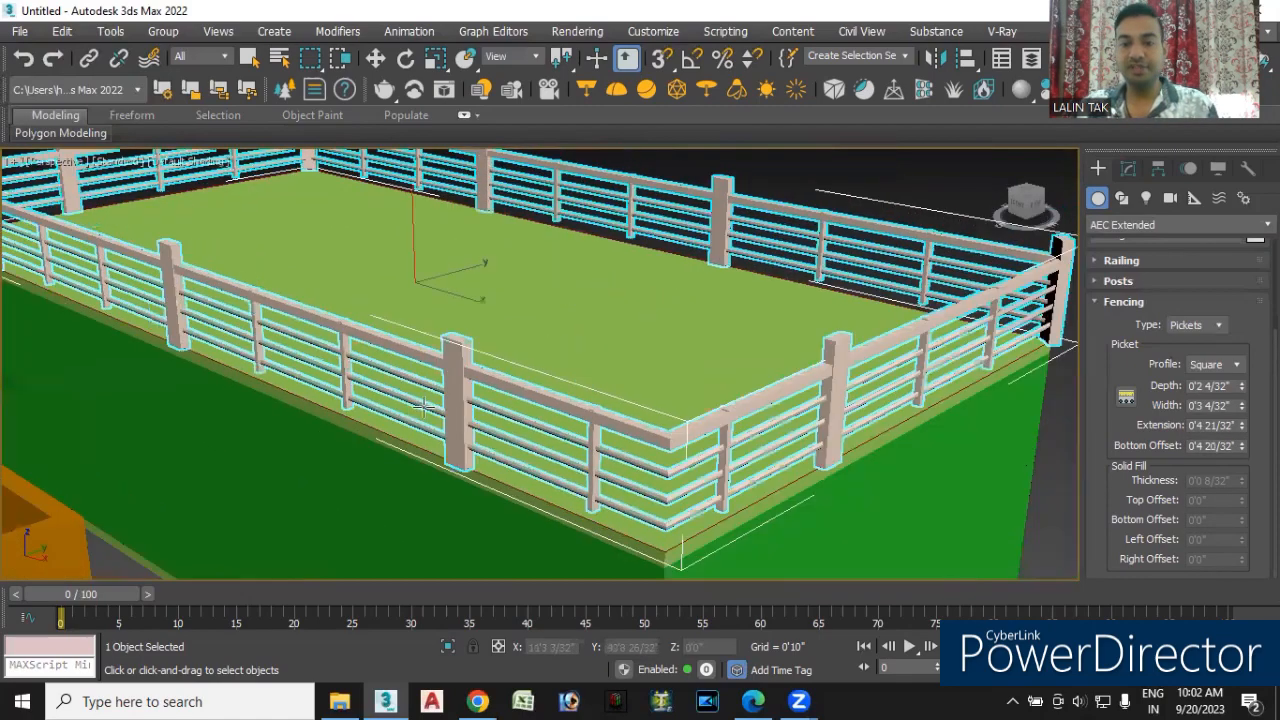
pyautogui.scroll(-2, 480, 445)
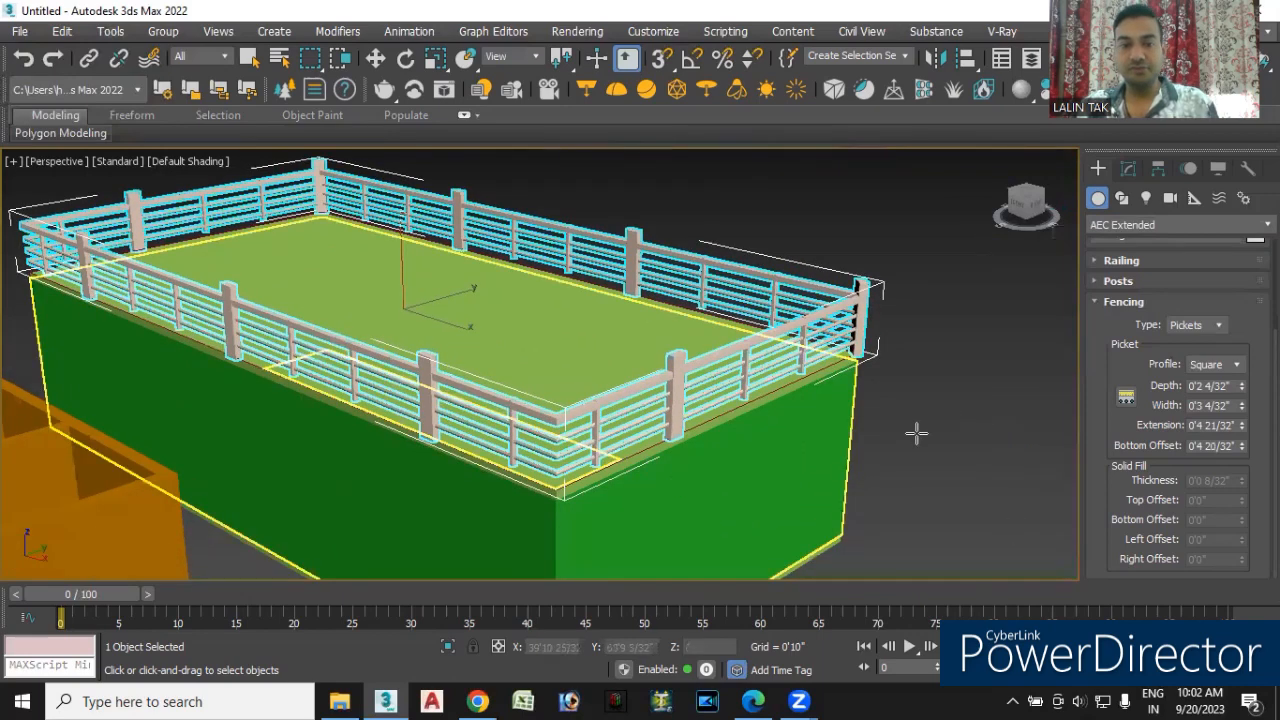
pyautogui.scroll(-3, 914, 434)
pyautogui.moveTo(911, 452); pyautogui.dragTo(790, 446, button='middle')
pyautogui.scroll(2, 726, 451)
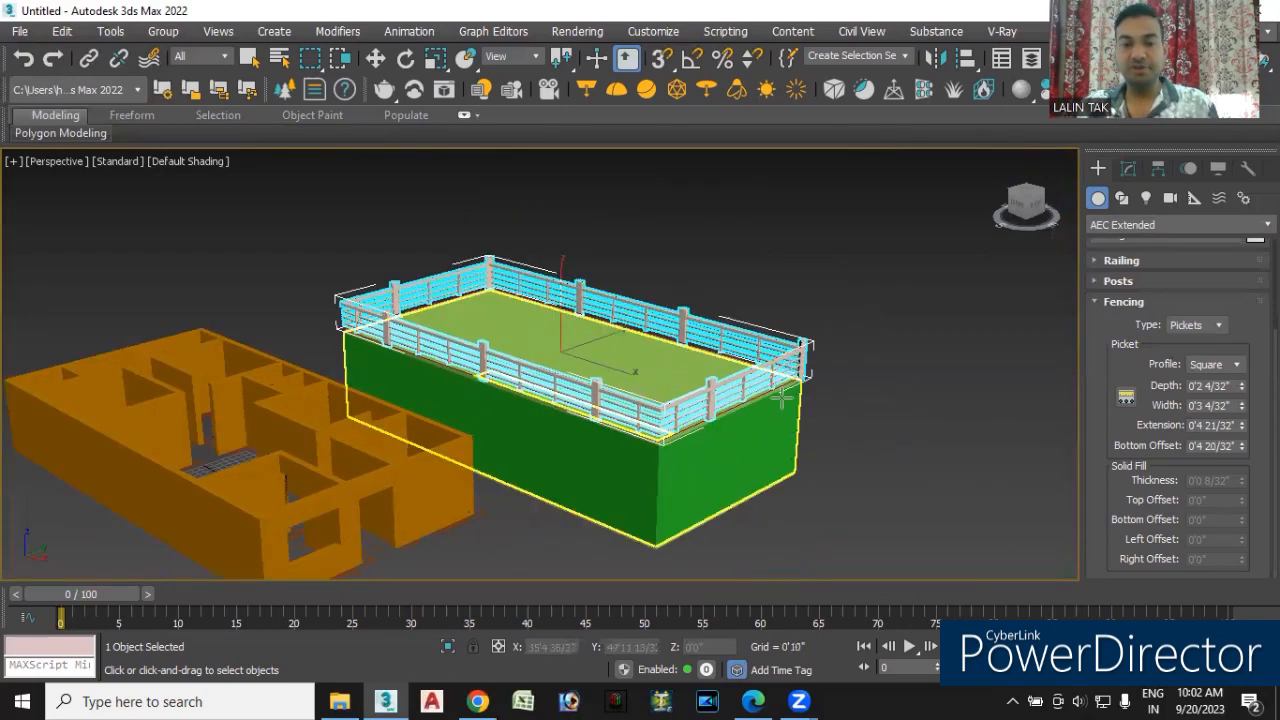
pyautogui.press('w')
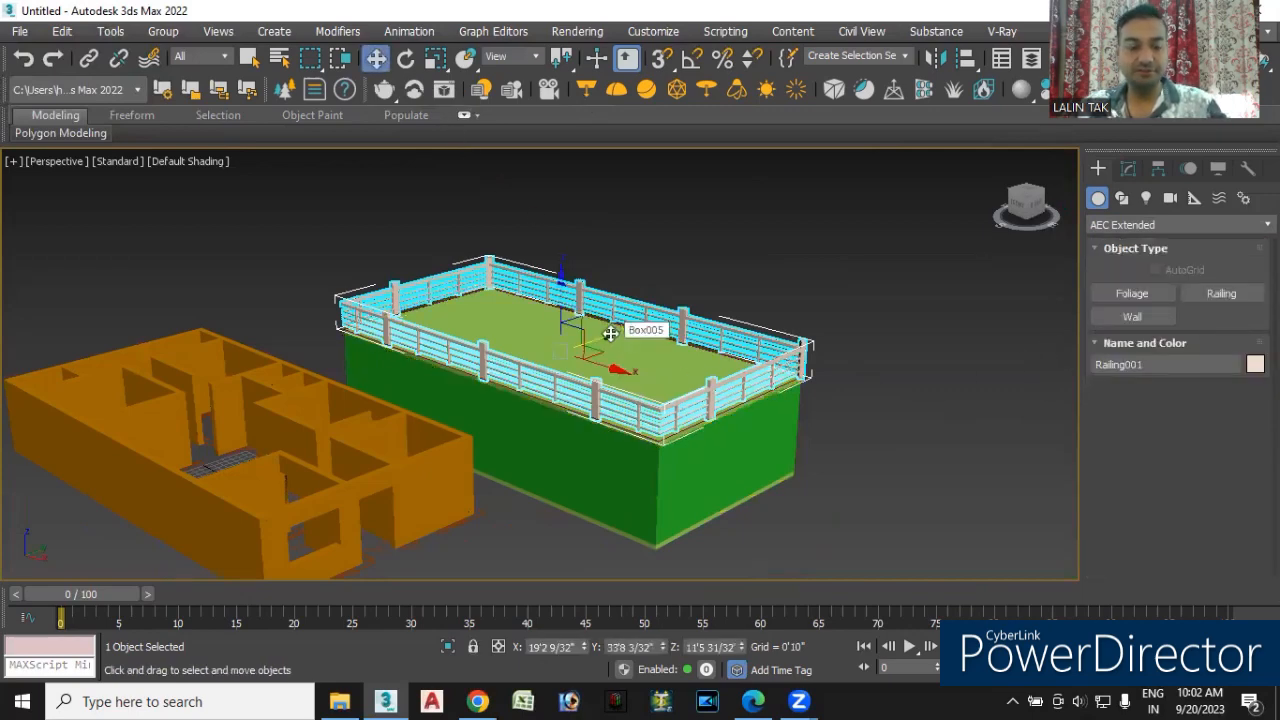
pyautogui.keyDown('shift'); pyautogui.moveTo(713, 273); pyautogui.dragTo(810, 221); pyautogui.keyUp('shift')
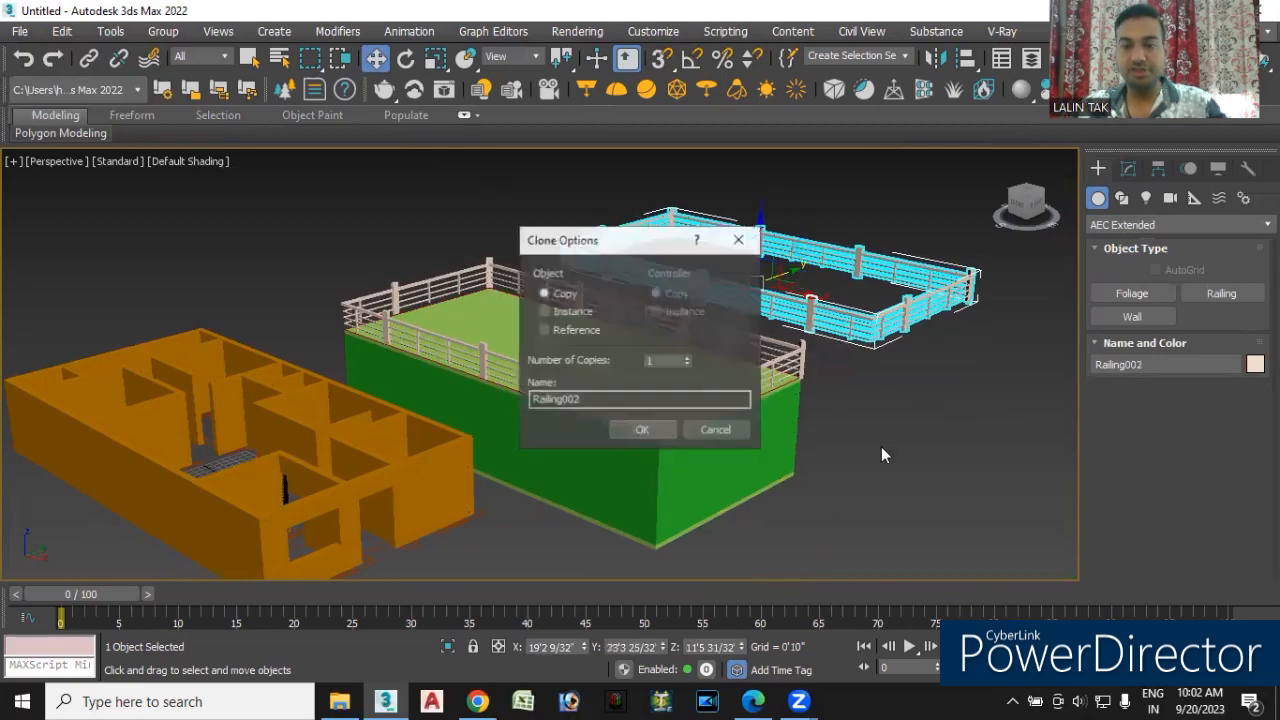
pyautogui.click(643, 430)
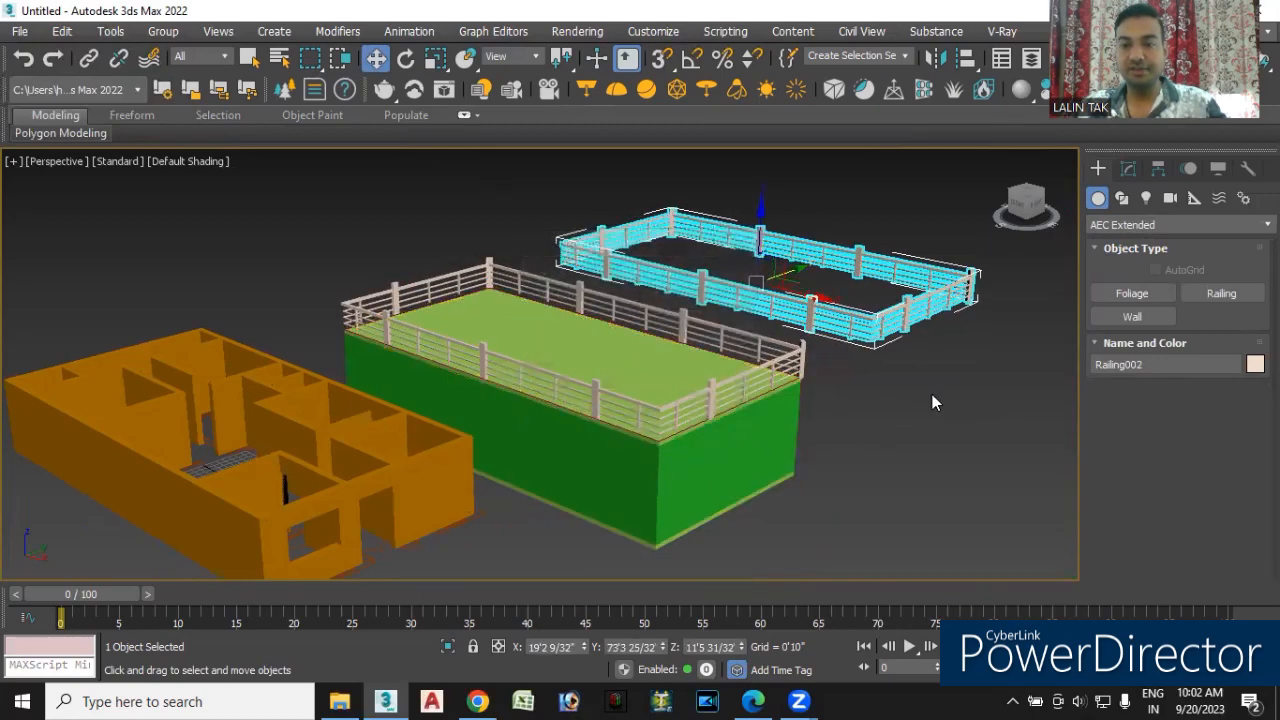
# - Change the copied railing's fencing type to Solid Fill
pyautogui.scroll(5, 787, 409)
pyautogui.moveTo(780, 431); pyautogui.dragTo(808, 406, button='middle')
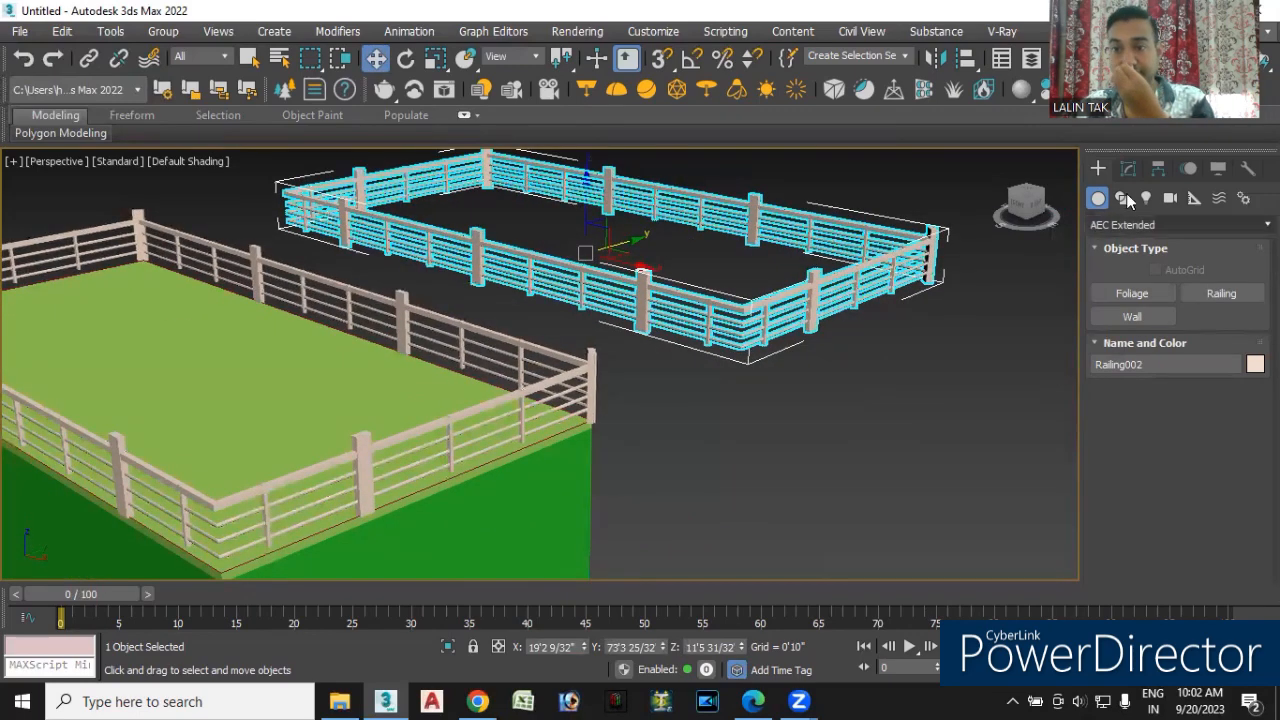
pyautogui.click(1128, 168)
pyautogui.scroll(-5, 1243, 531)
pyautogui.scroll(-6, 1207, 471)
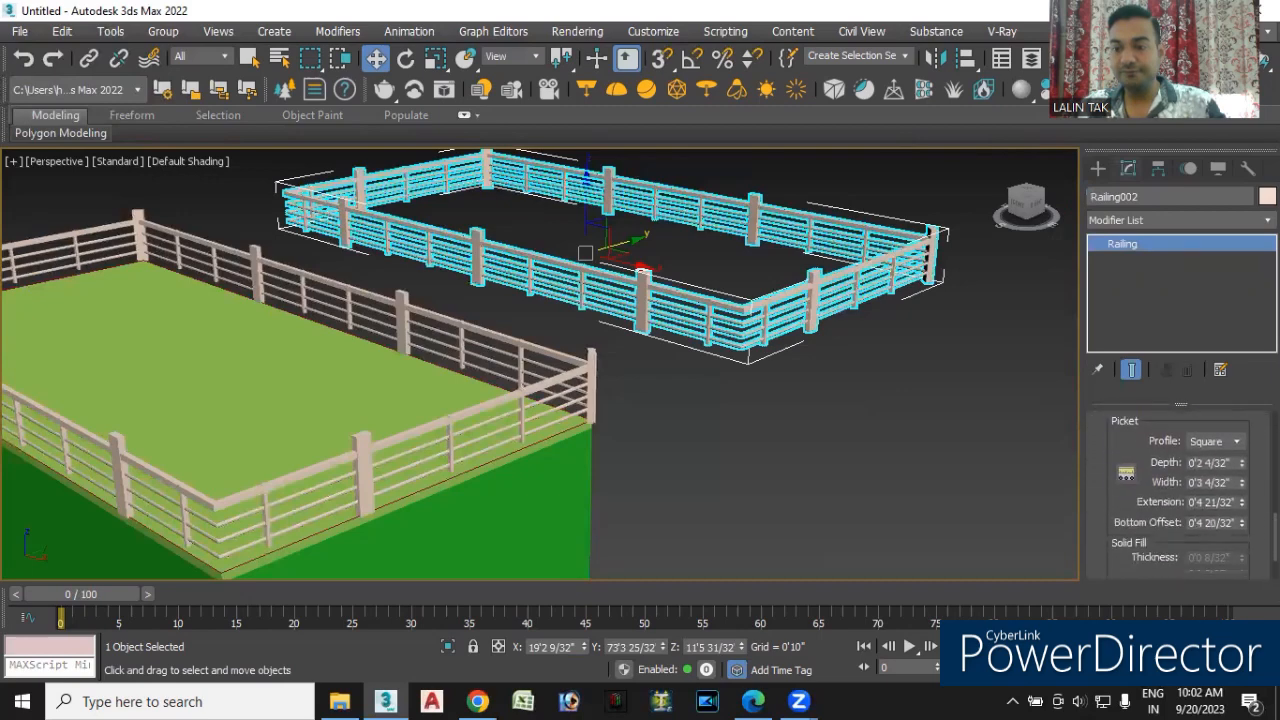
pyautogui.click(1209, 465)
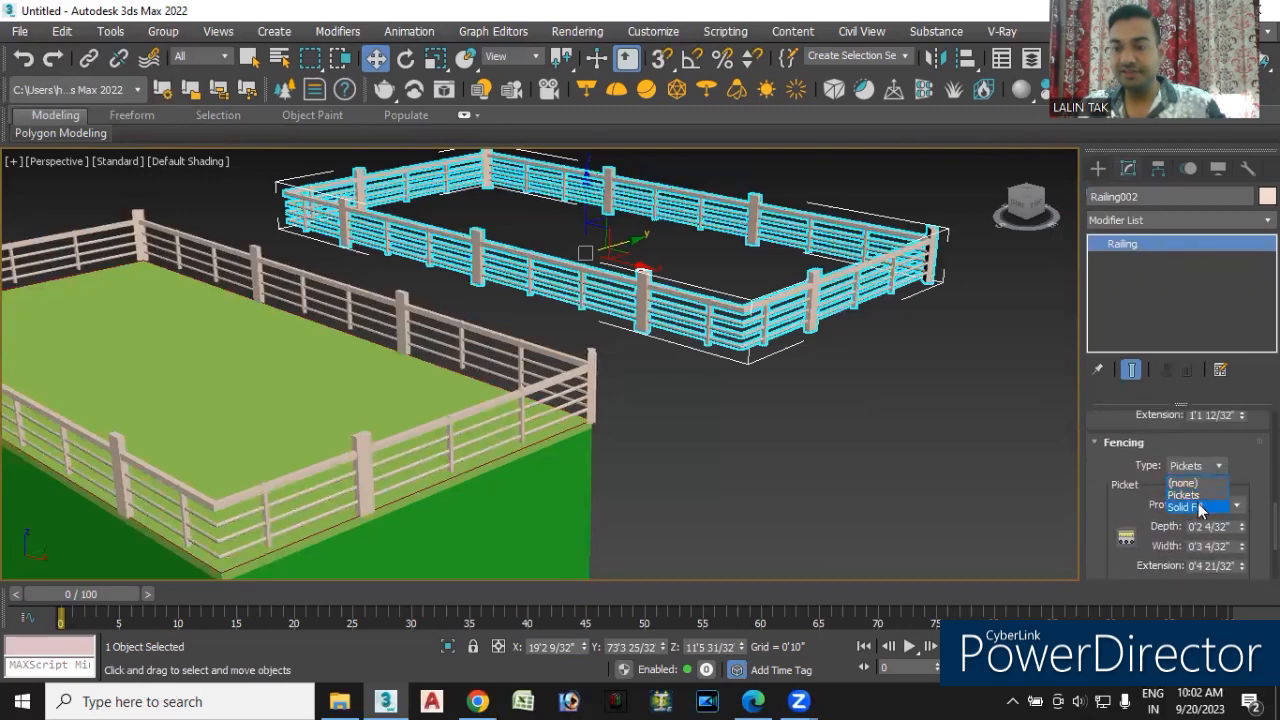
pyautogui.click(1196, 502)
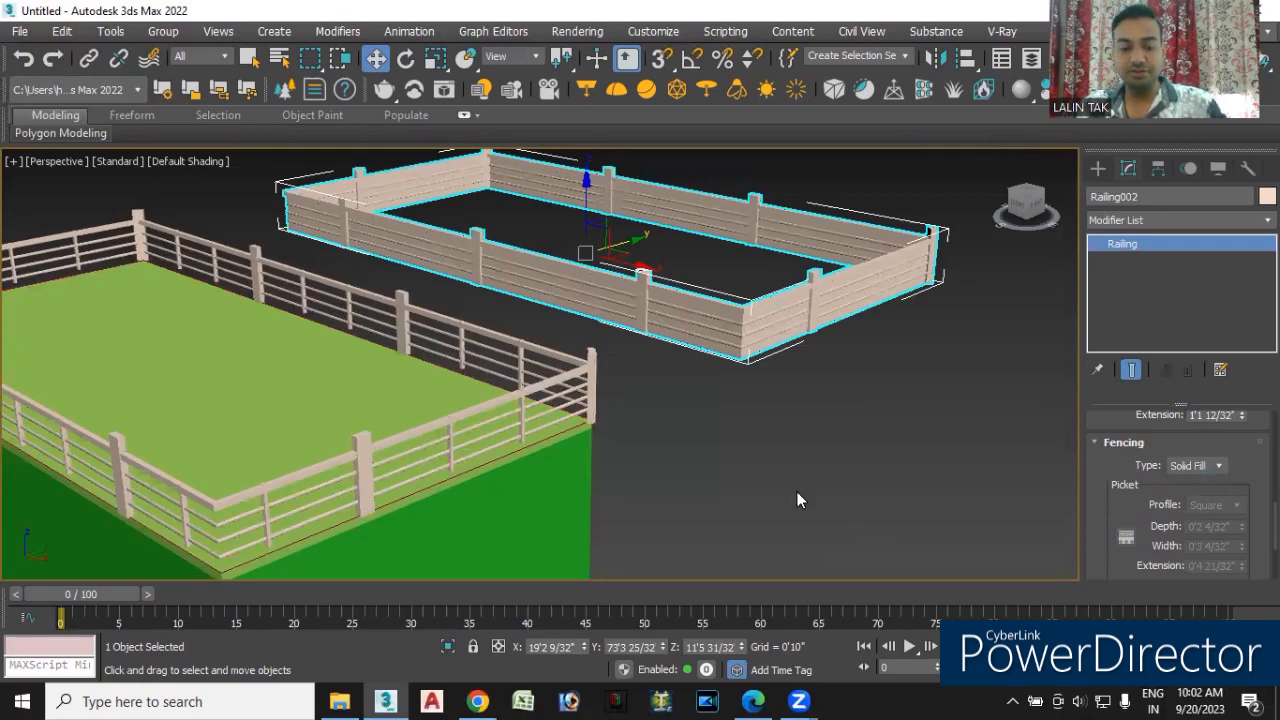
# - Reduce the thickness of the copied railing's solid fill to 0'0"
pyautogui.scroll(4, 796, 499)
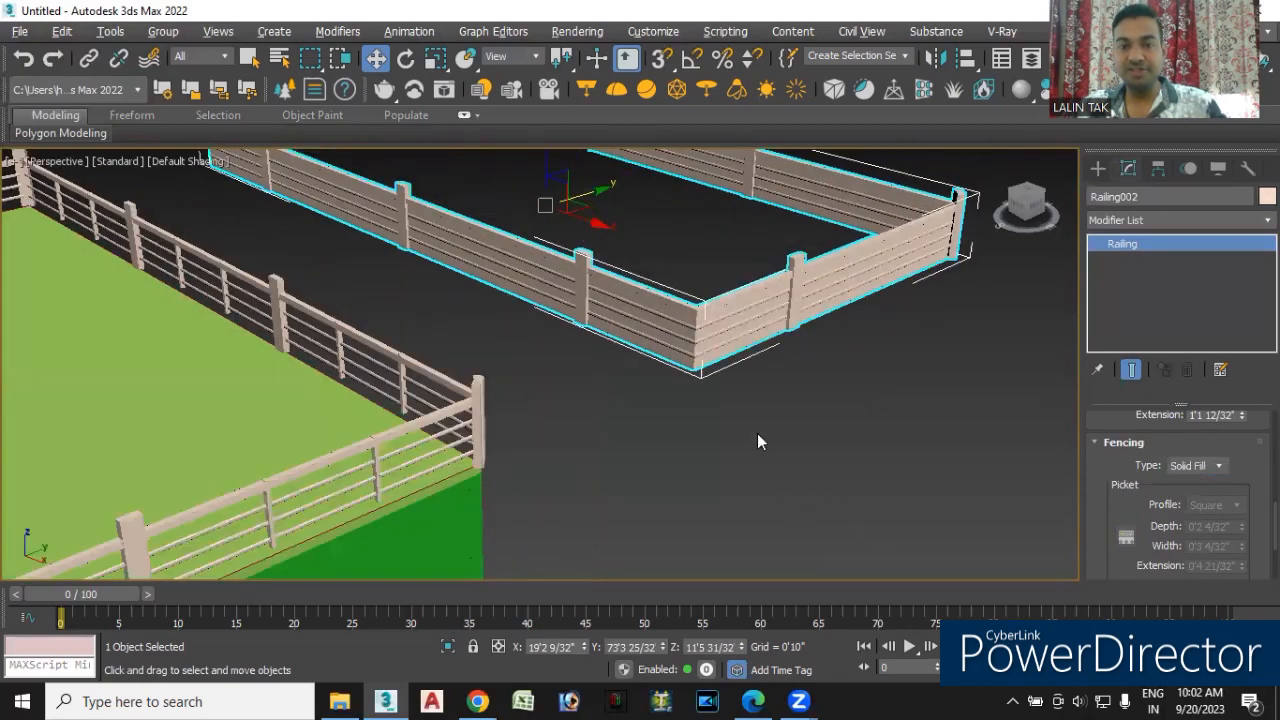
pyautogui.scroll(-1, 759, 410)
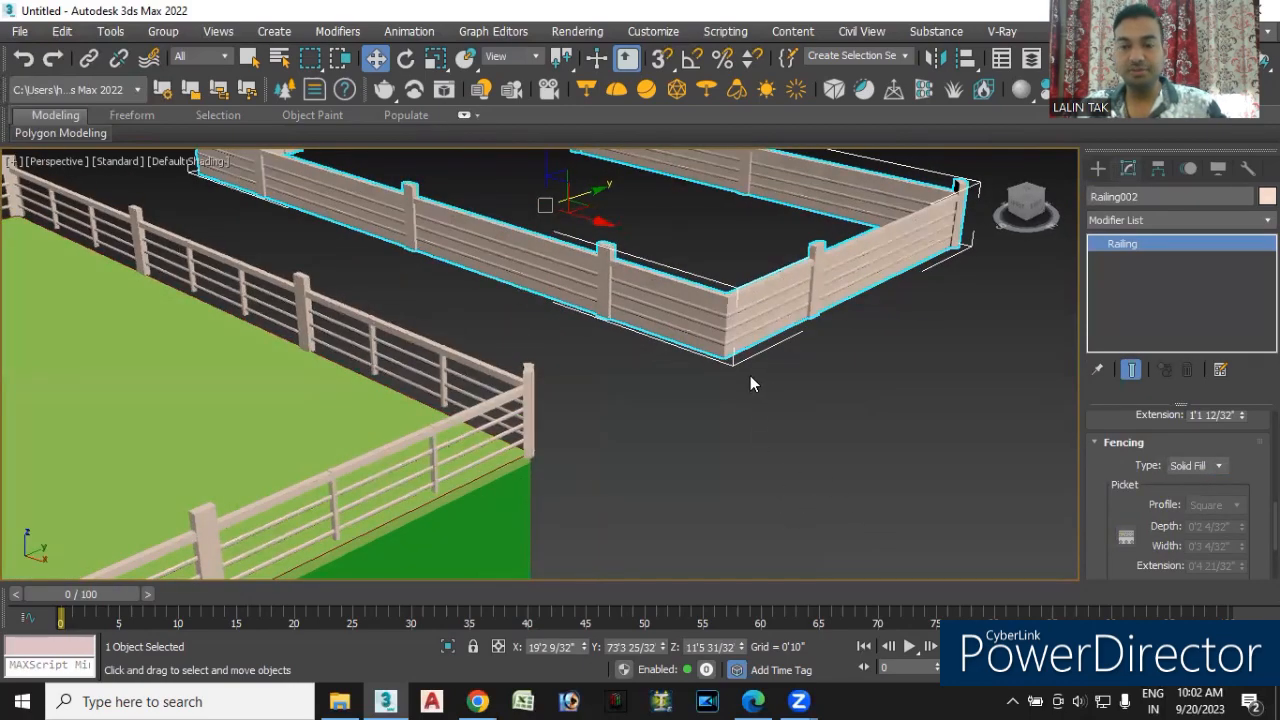
pyautogui.moveTo(751, 378); pyautogui.dragTo(751, 478, button='middle')
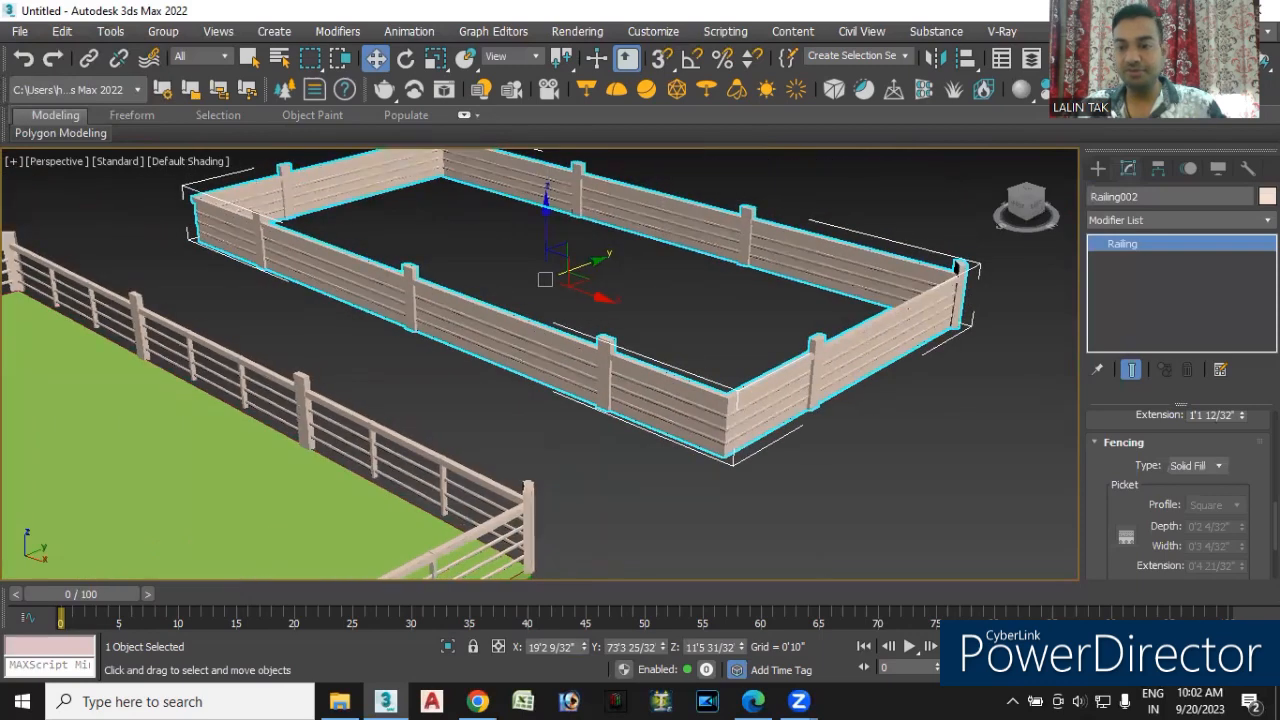
pyautogui.moveTo(1275, 525); pyautogui.dragTo(1275, 554)
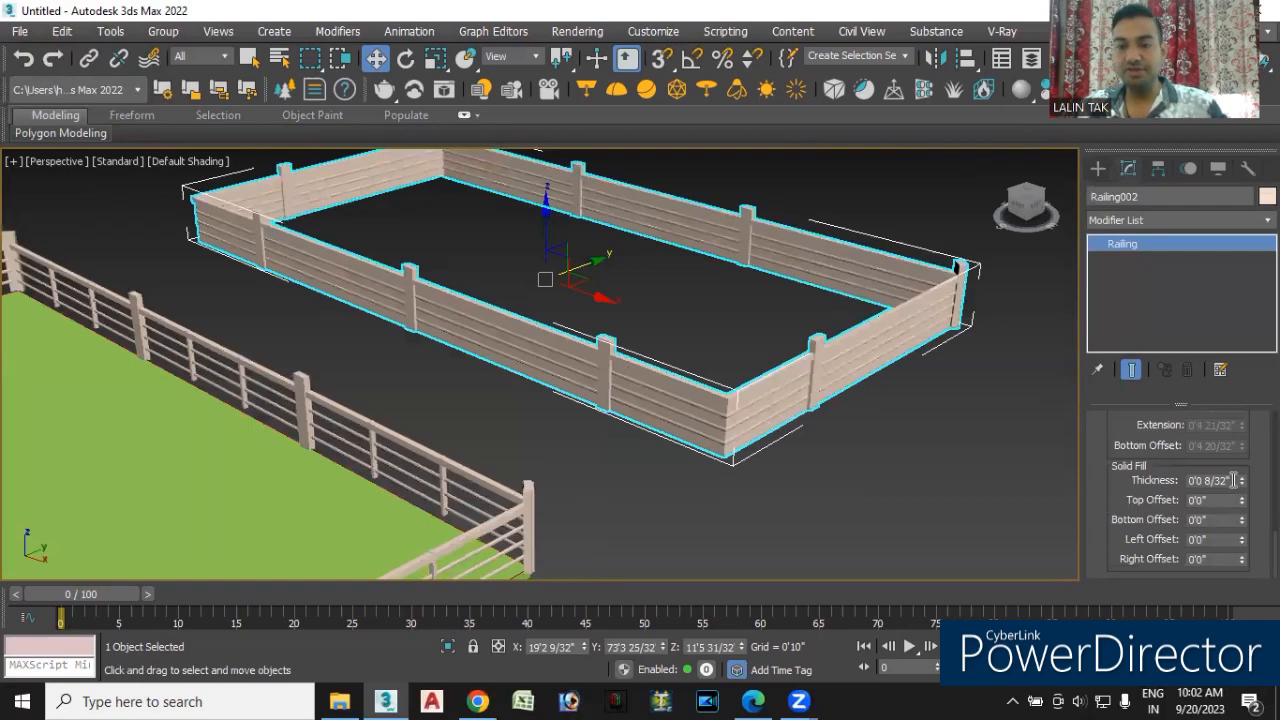
pyautogui.scroll(5, 680, 386)
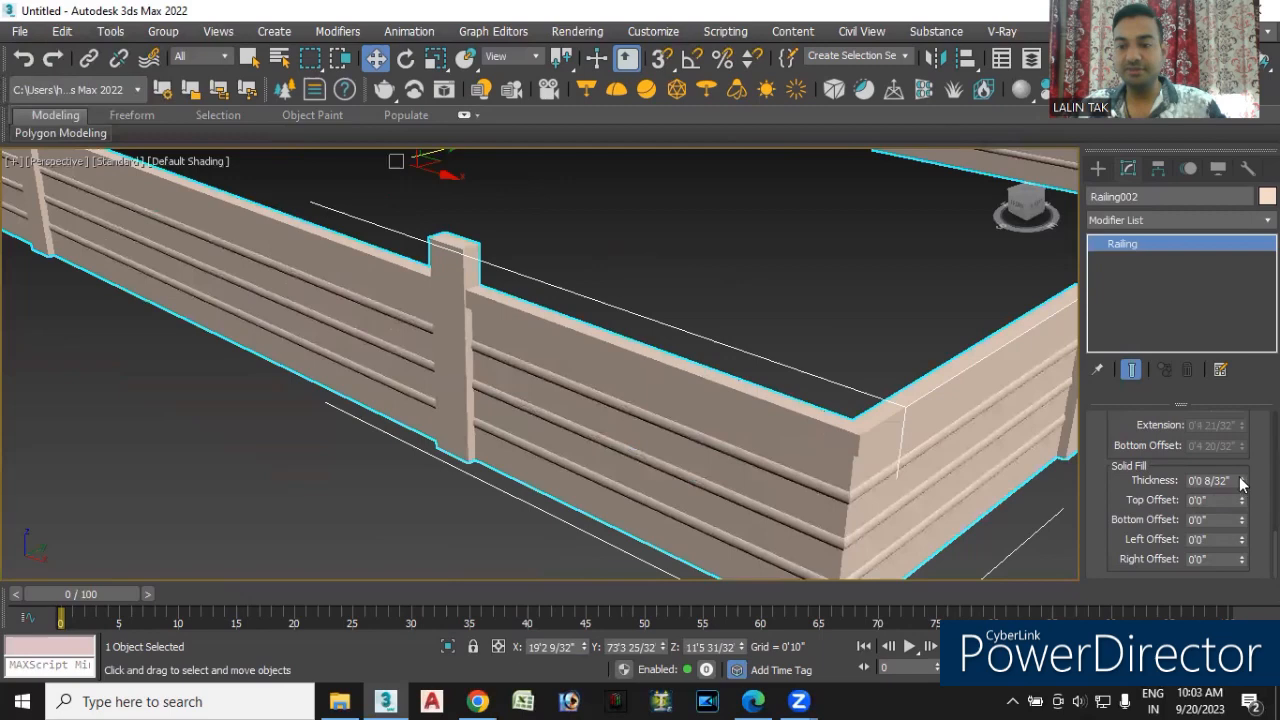
pyautogui.moveTo(1243, 482); pyautogui.dragTo(1244, 646)
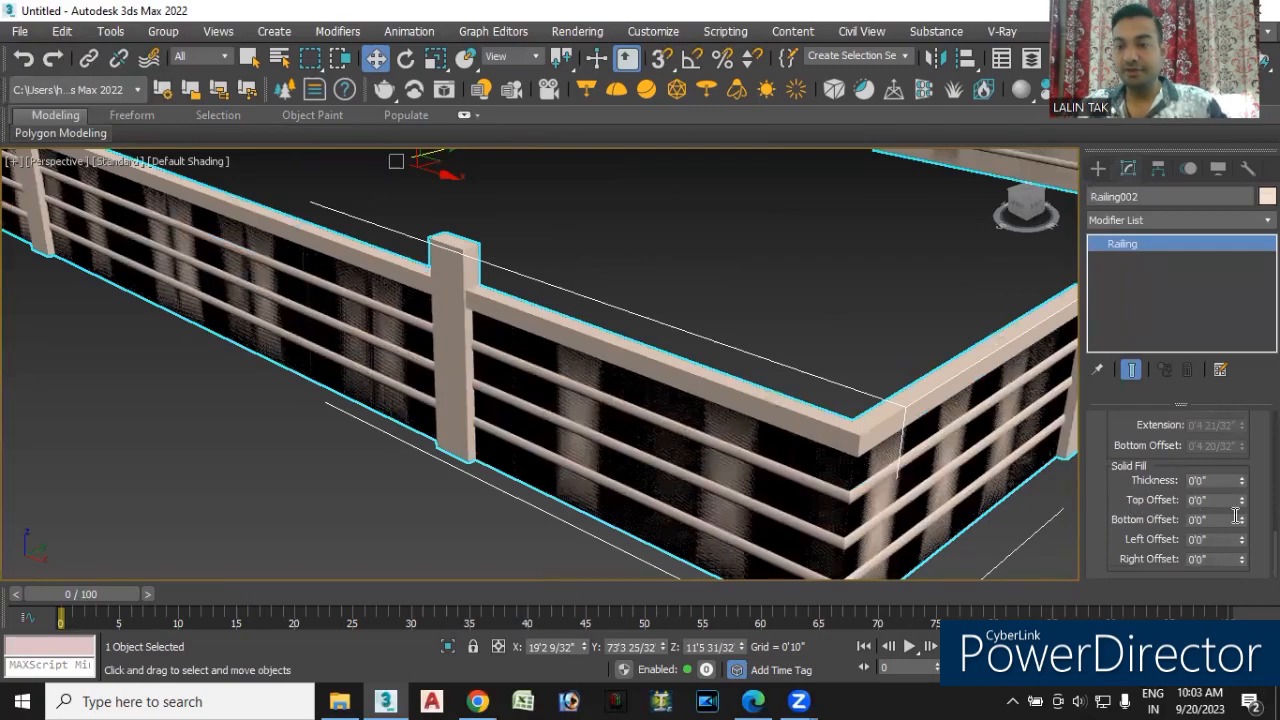
# - Offset the solid fill by 0'1 23/32" at the top, 0'1 8/32" at the bottom, 0'10 24/32" left and 1'8 12/32" right
pyautogui.keyDown('alt'); pyautogui.moveTo(896, 552); pyautogui.dragTo(920, 525, button='middle'); pyautogui.keyUp('alt')
pyautogui.scroll(-3, 826, 457)
pyautogui.scroll(4, 829, 457)
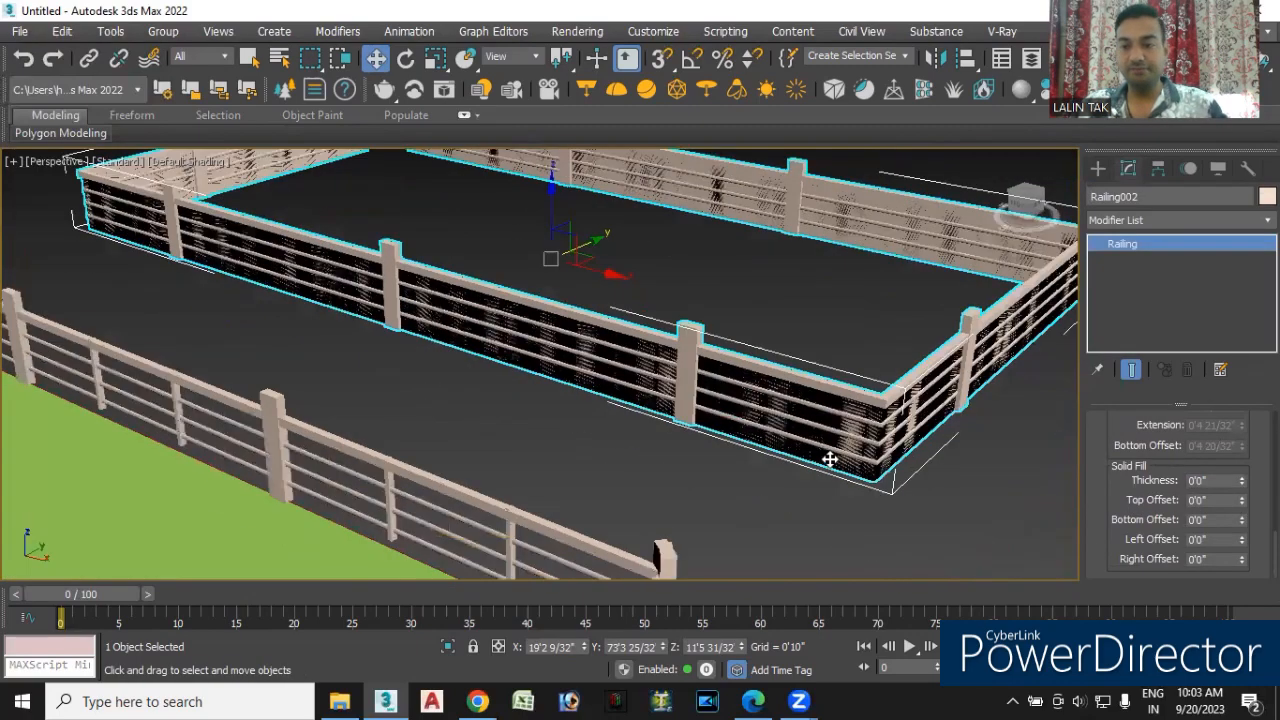
pyautogui.moveTo(1242, 500); pyautogui.dragTo(1167, 198)
pyautogui.moveTo(1244, 560); pyautogui.dragTo(1148, 698)
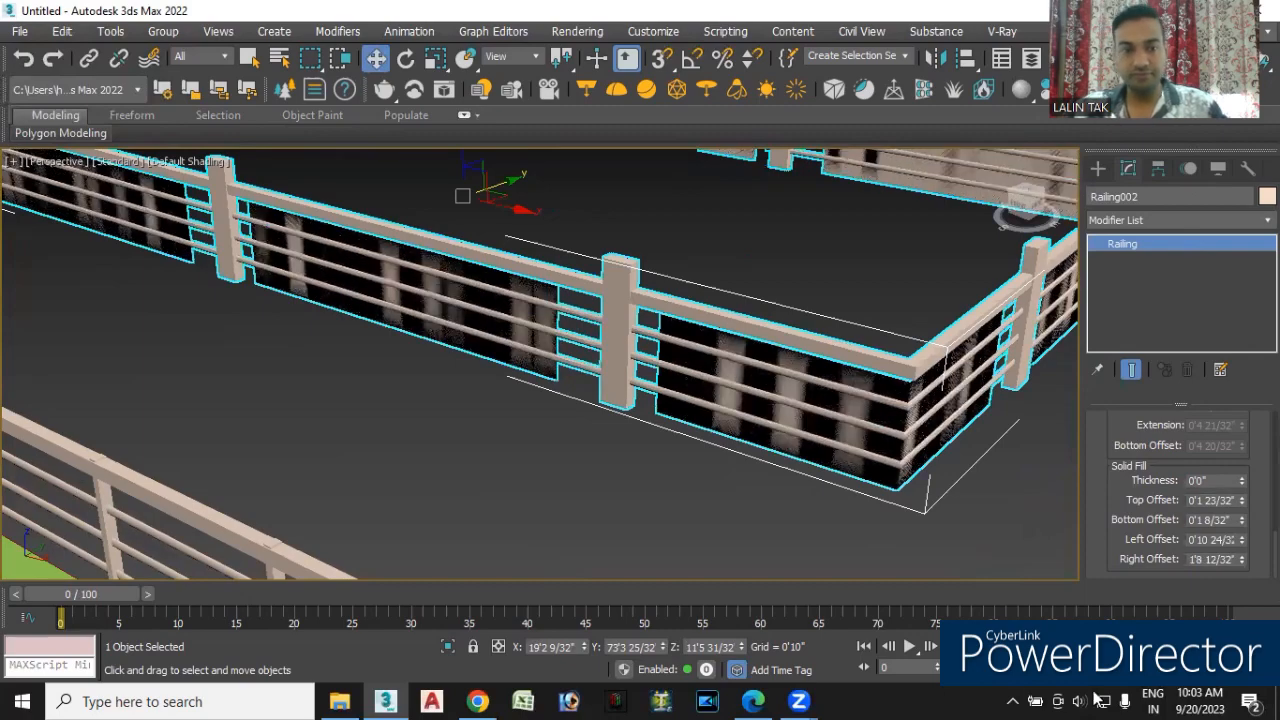
# - Set the solid fill's thickness to 0'0 4/32", left offset to 2'5 21/32" and right offset to 9'4 2/32"
pyautogui.keyDown('alt'); pyautogui.moveTo(708, 576); pyautogui.dragTo(551, 434, button='middle'); pyautogui.keyUp('alt')
pyautogui.scroll(1, 586, 361)
pyautogui.scroll(-1, 581, 384)
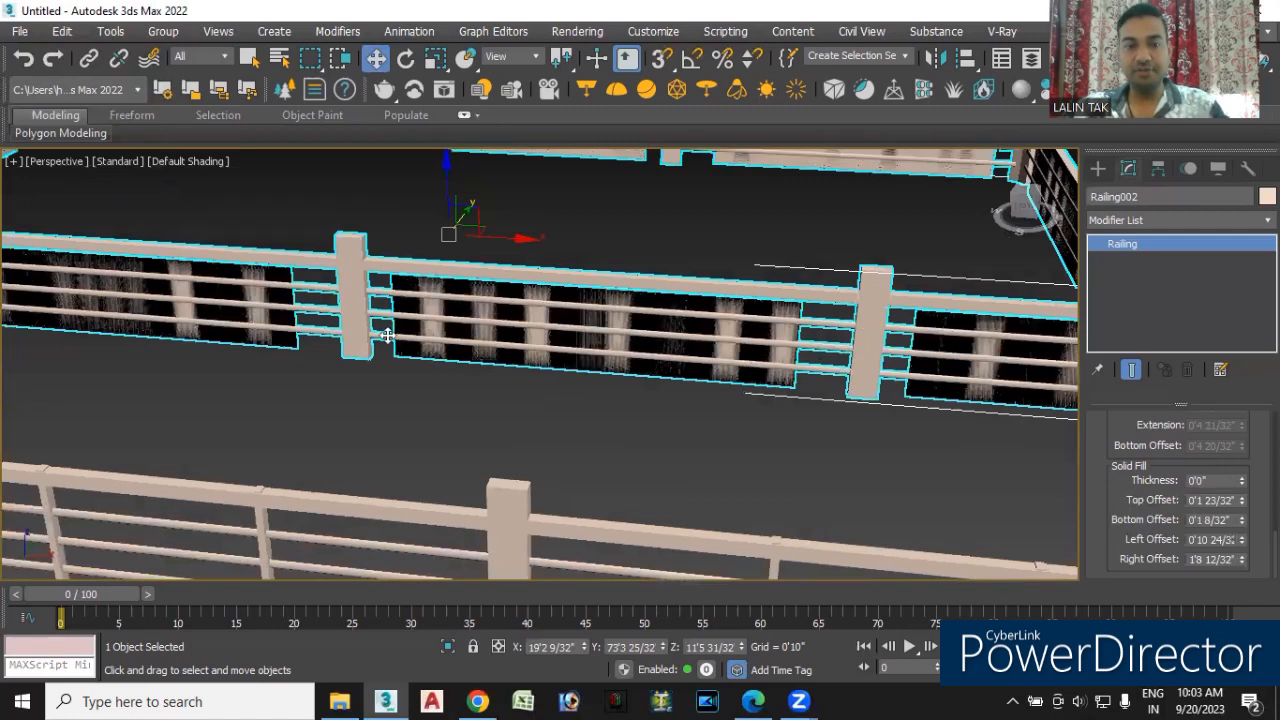
pyautogui.click(1242, 480)
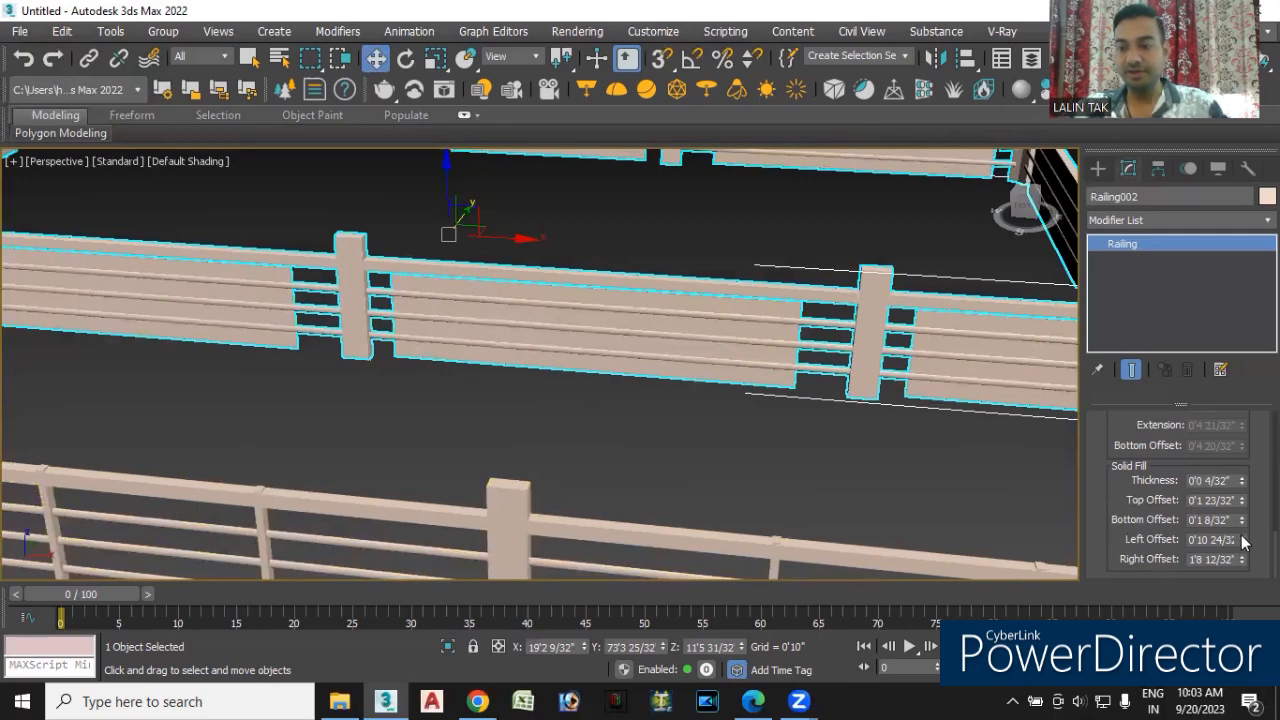
pyautogui.moveTo(1243, 543); pyautogui.dragTo(1238, 372)
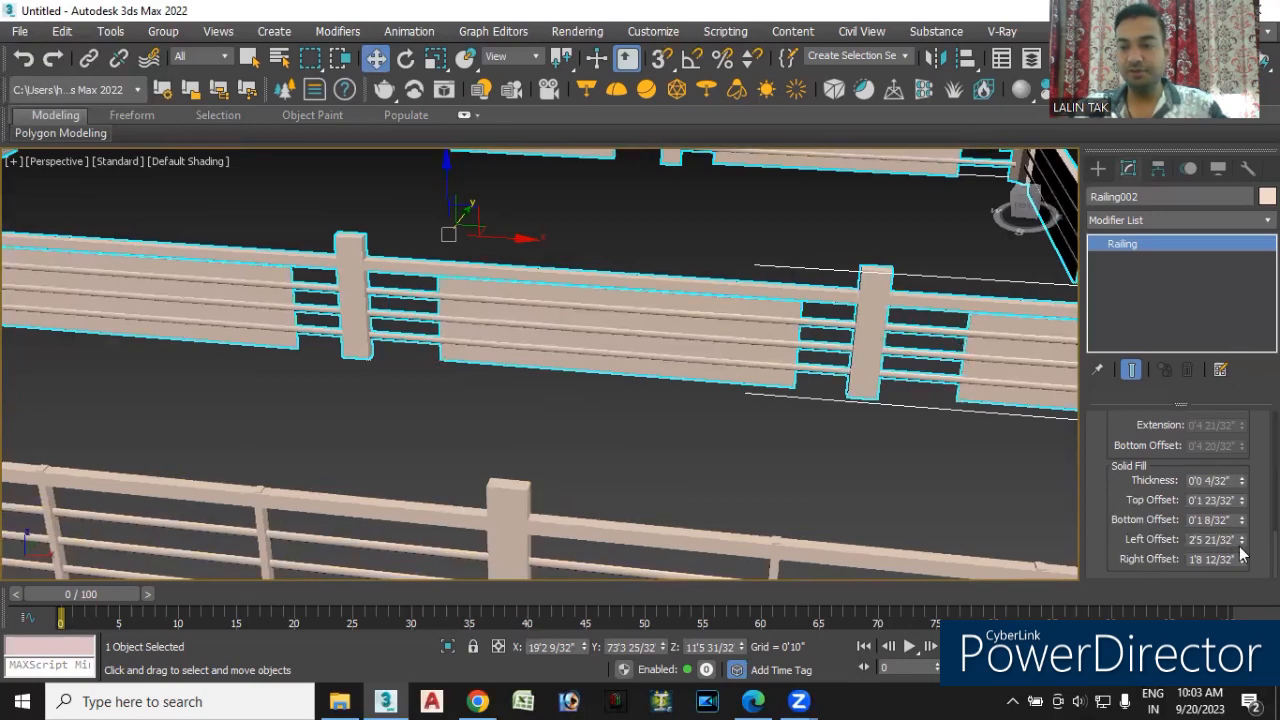
pyautogui.moveTo(1243, 563); pyautogui.dragTo(1202, 160)
# - Set the solid fill's top offset to 0'4 18/32" and its bottom offset to 0'2 6/32"
pyautogui.moveTo(610, 408); pyautogui.dragTo(600, 375, button='middle')
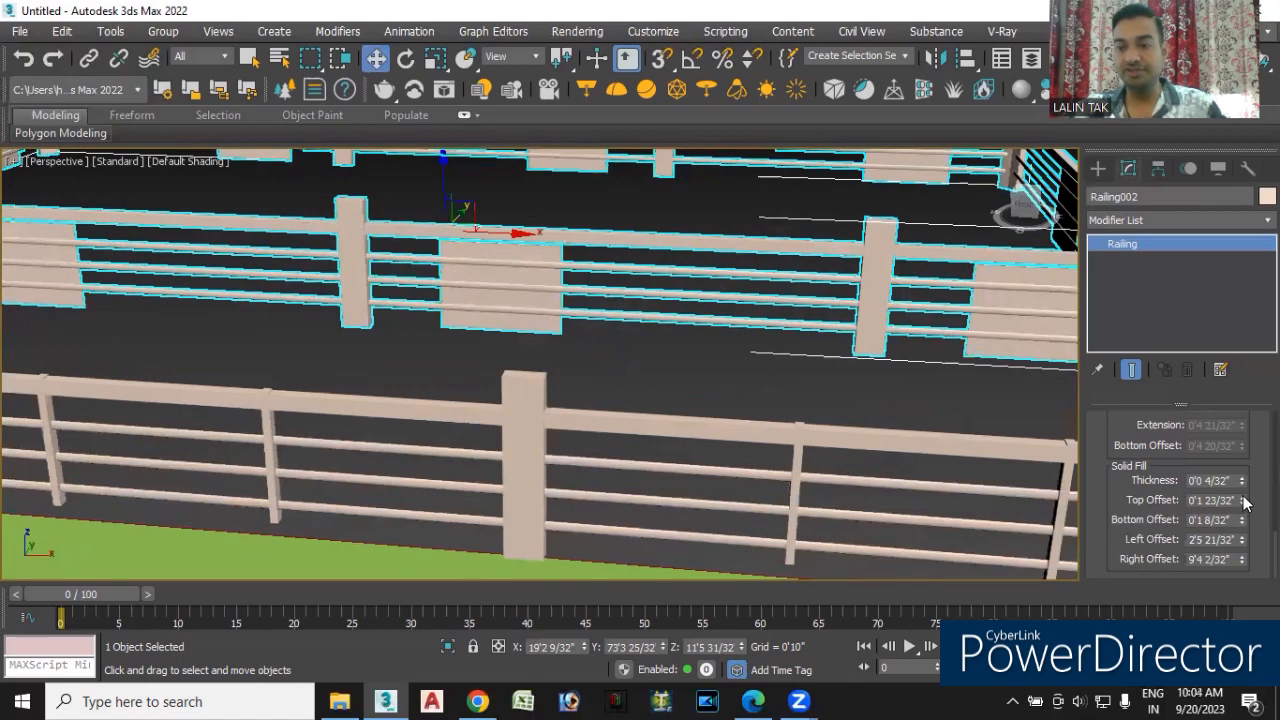
pyautogui.moveTo(1243, 503); pyautogui.dragTo(1243, 463)
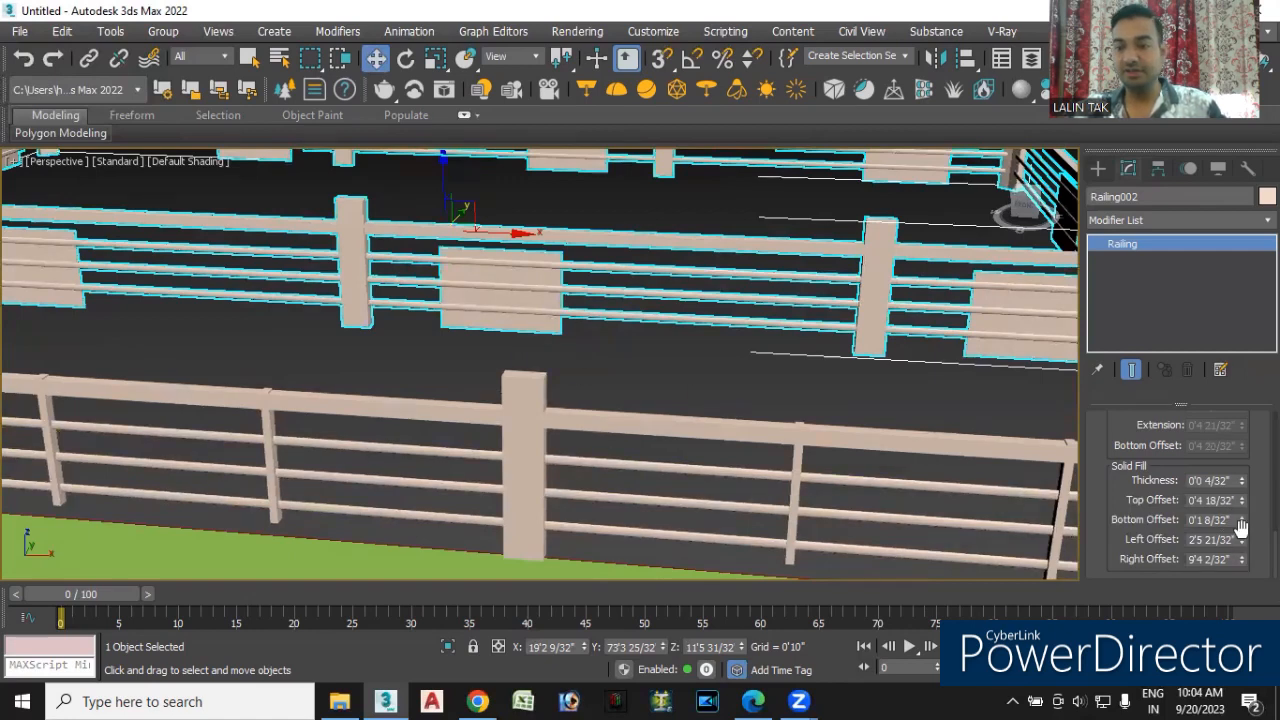
pyautogui.moveTo(1242, 523); pyautogui.dragTo(1243, 620)
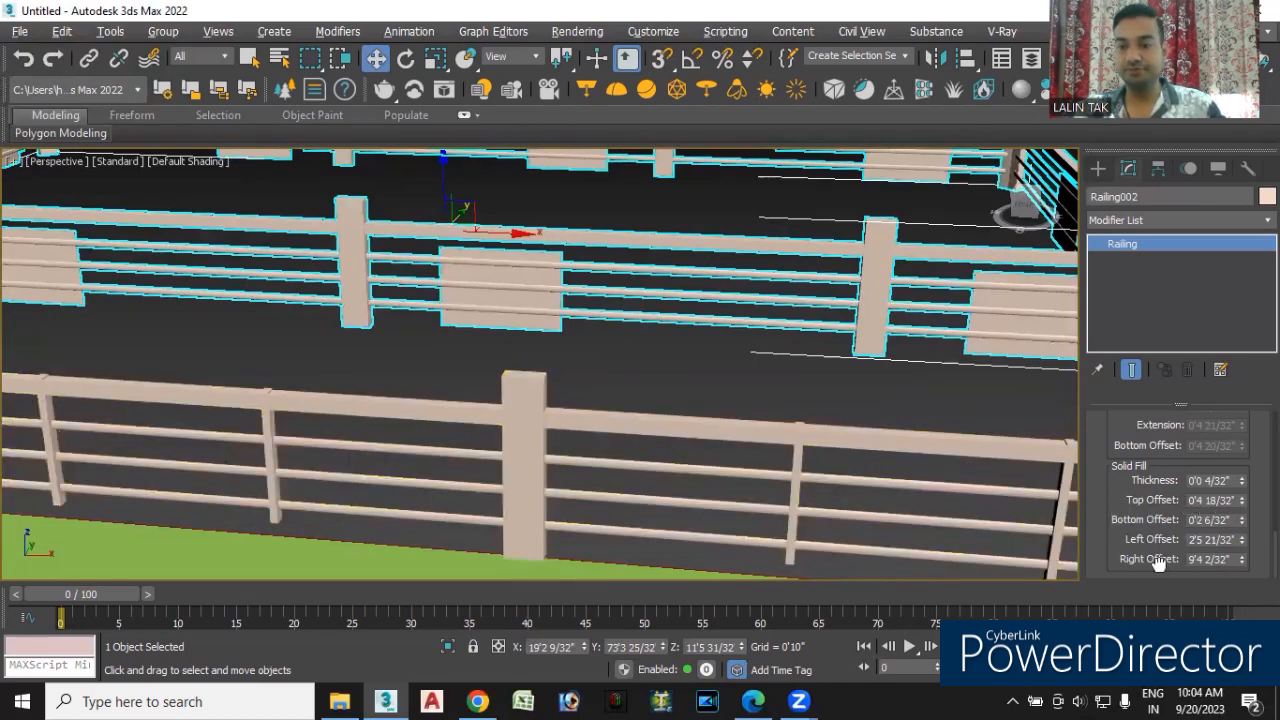
# - Switch the copied railing's fencing type back to Pickets
pyautogui.moveTo(1140, 466); pyautogui.dragTo(1140, 534)
pyautogui.scroll(3, 1198, 503)
pyautogui.click(1198, 503)
pyautogui.click(1202, 531)
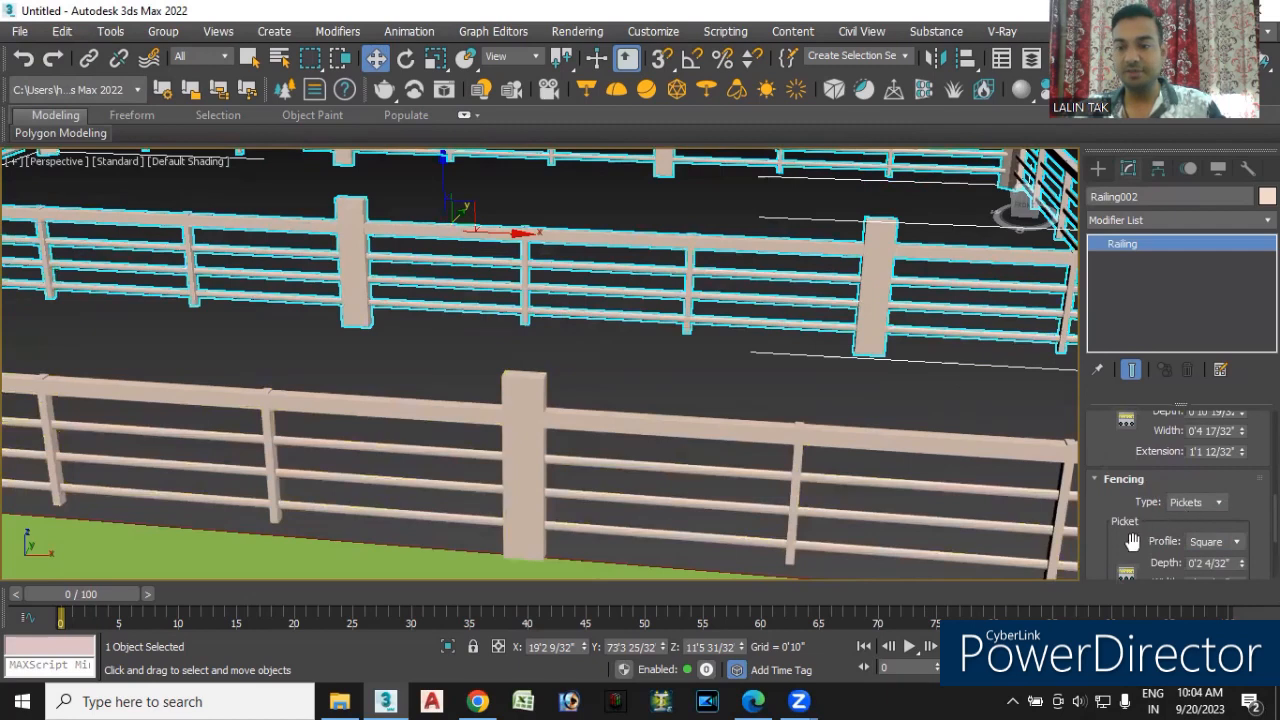
# - Set the copied railing's picket spacing to a count of 3
pyautogui.click(1126, 572)
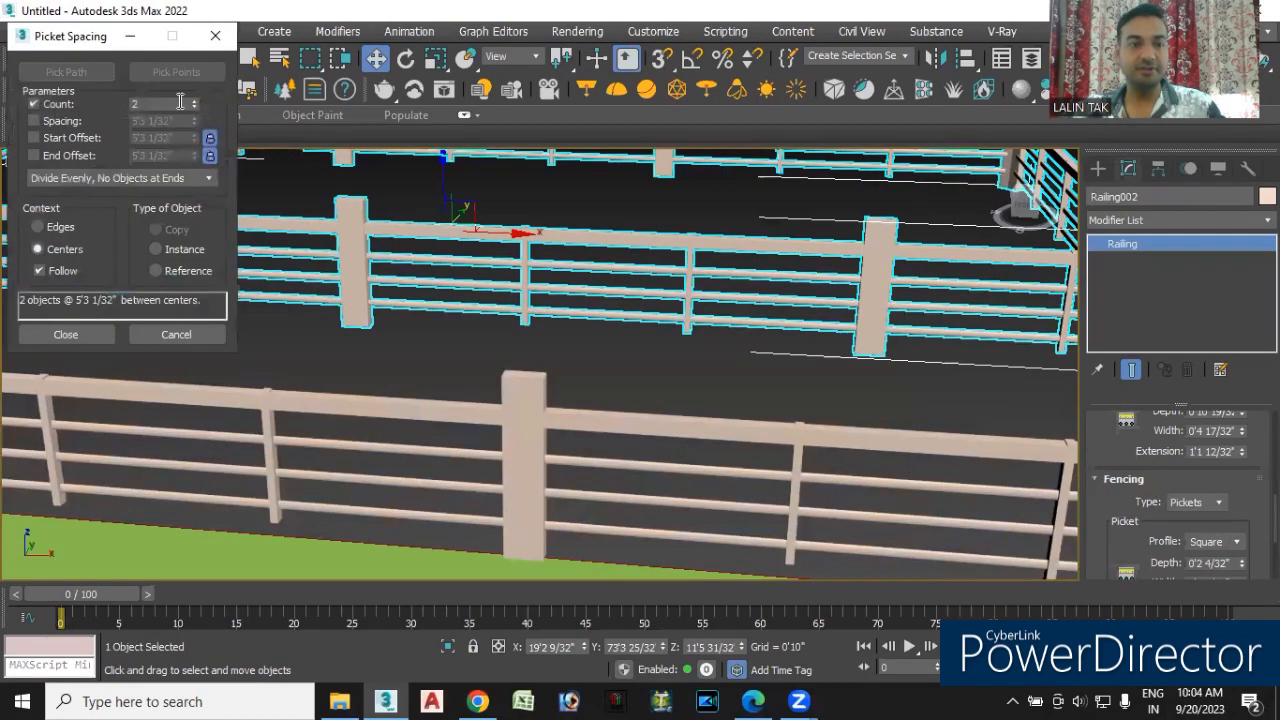
pyautogui.click(194, 101)
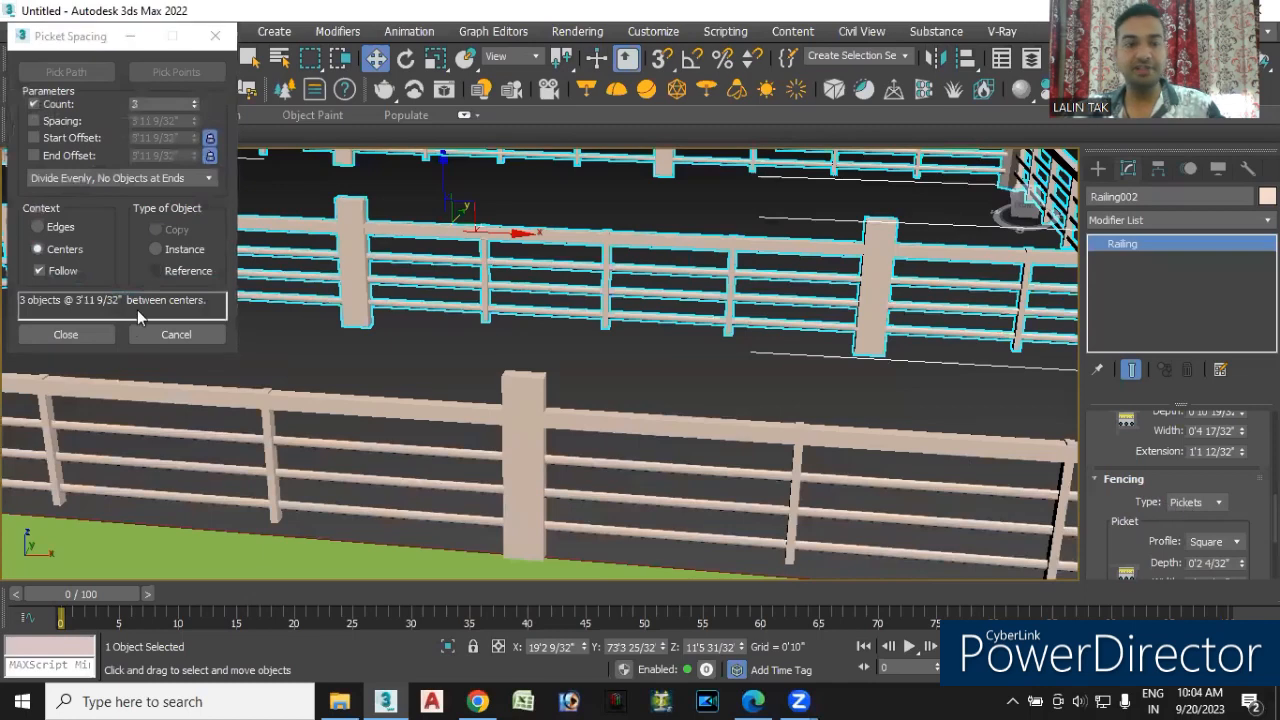
pyautogui.click(88, 334)
# - Change the copied railing's fencing type to Solid Fill
pyautogui.click(1201, 503)
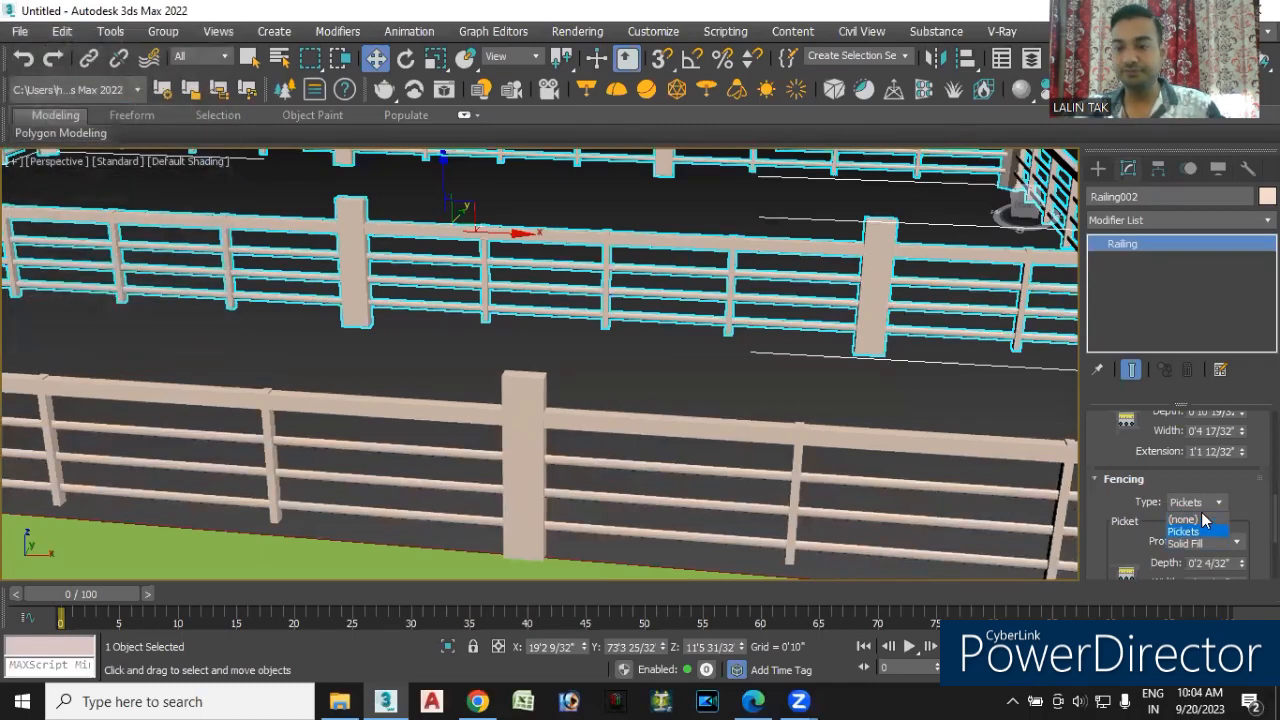
pyautogui.click(1186, 541)
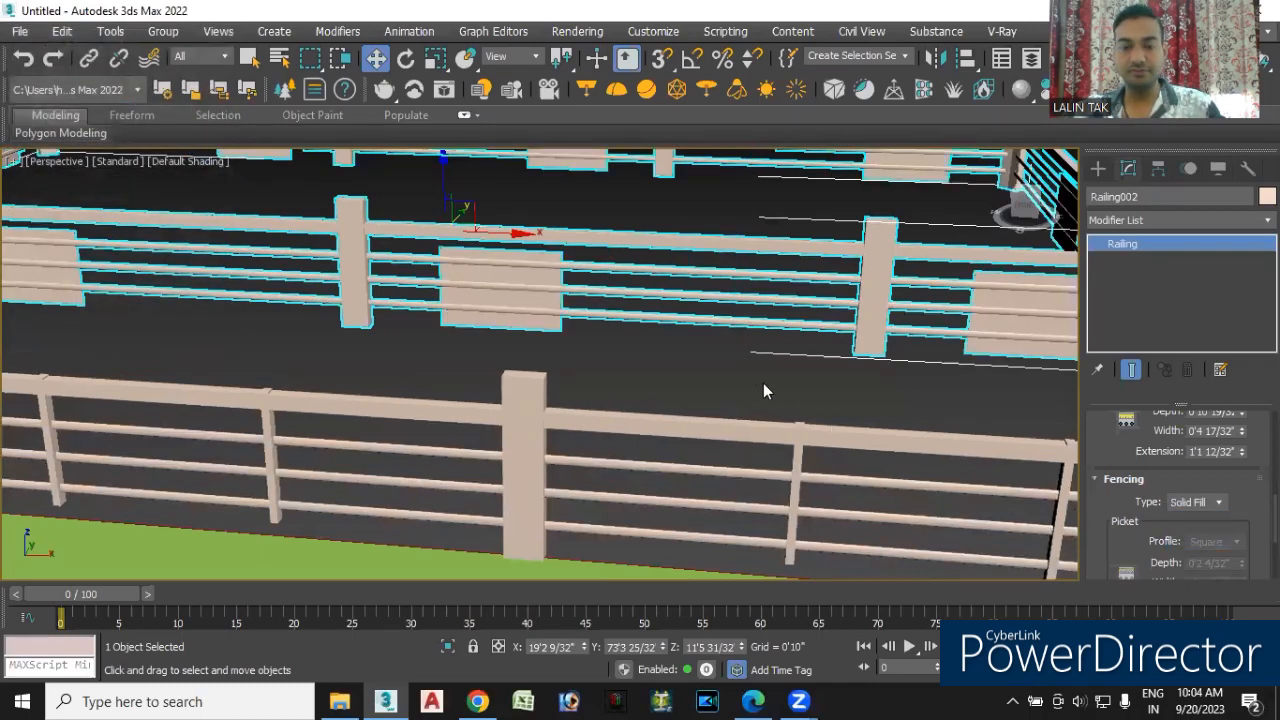
pyautogui.scroll(-10, 667, 360)
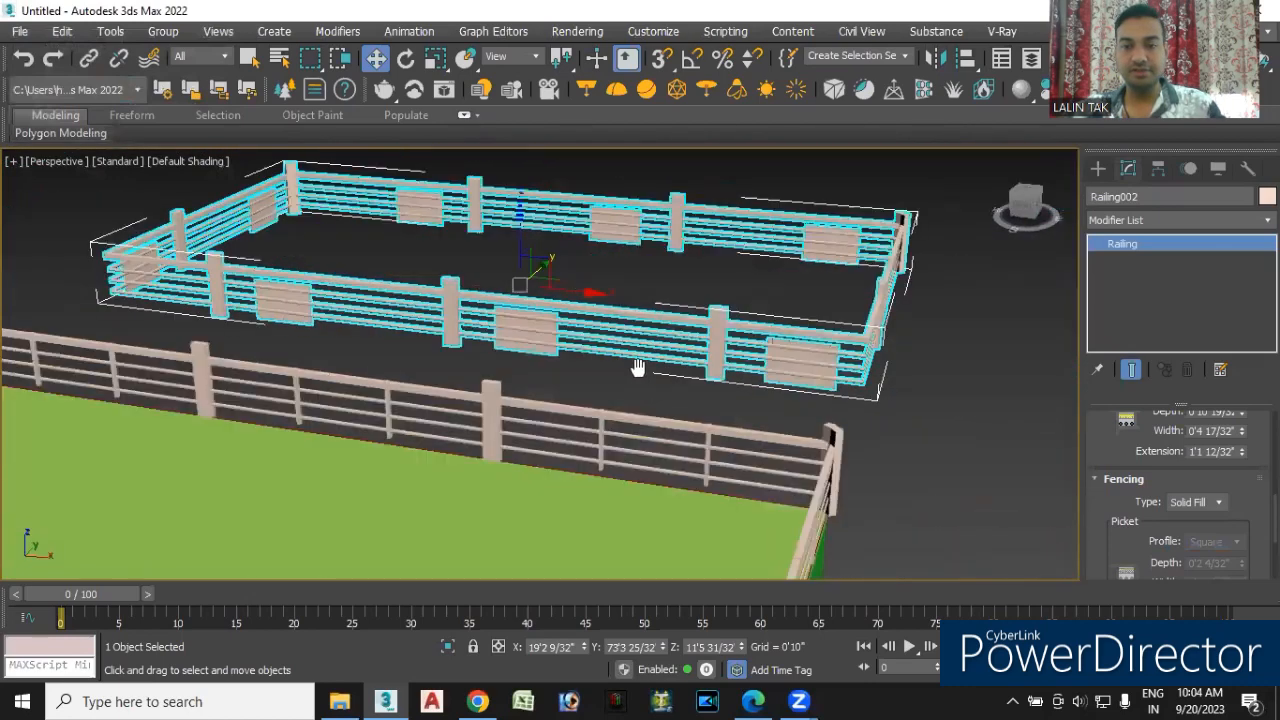
pyautogui.moveTo(637, 368); pyautogui.dragTo(621, 350, button='middle')
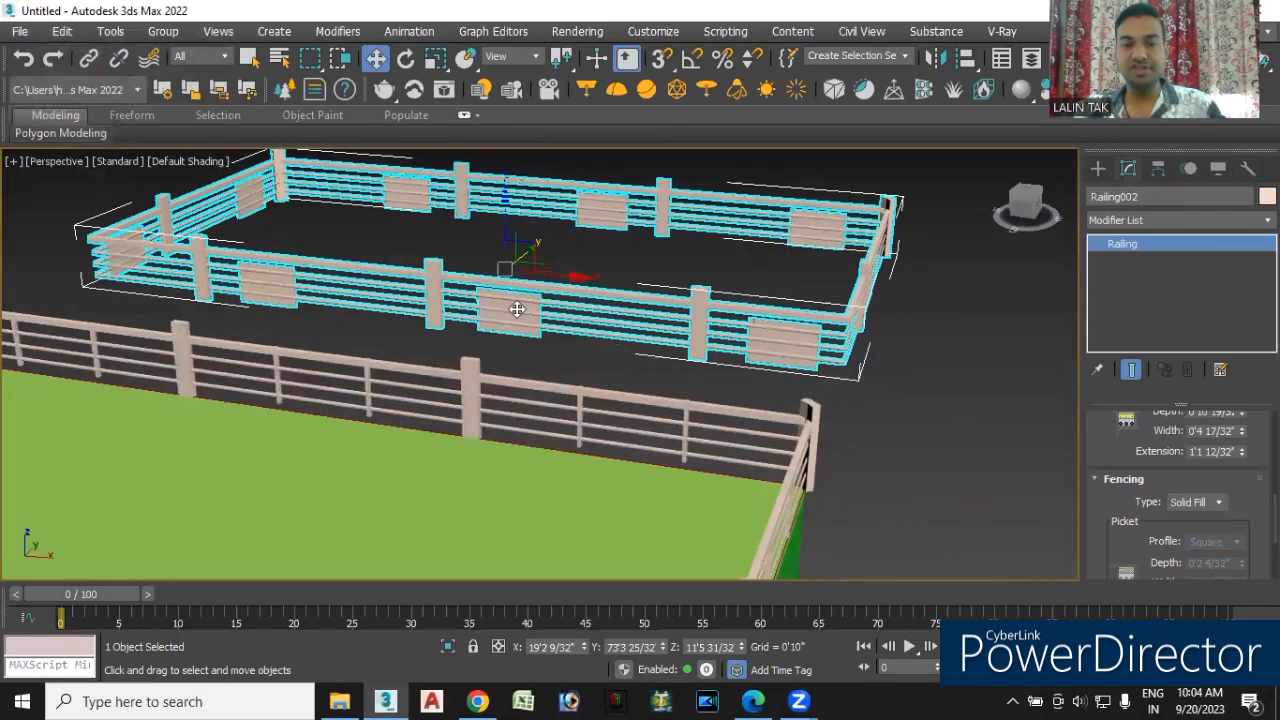
pyautogui.scroll(3, 520, 312)
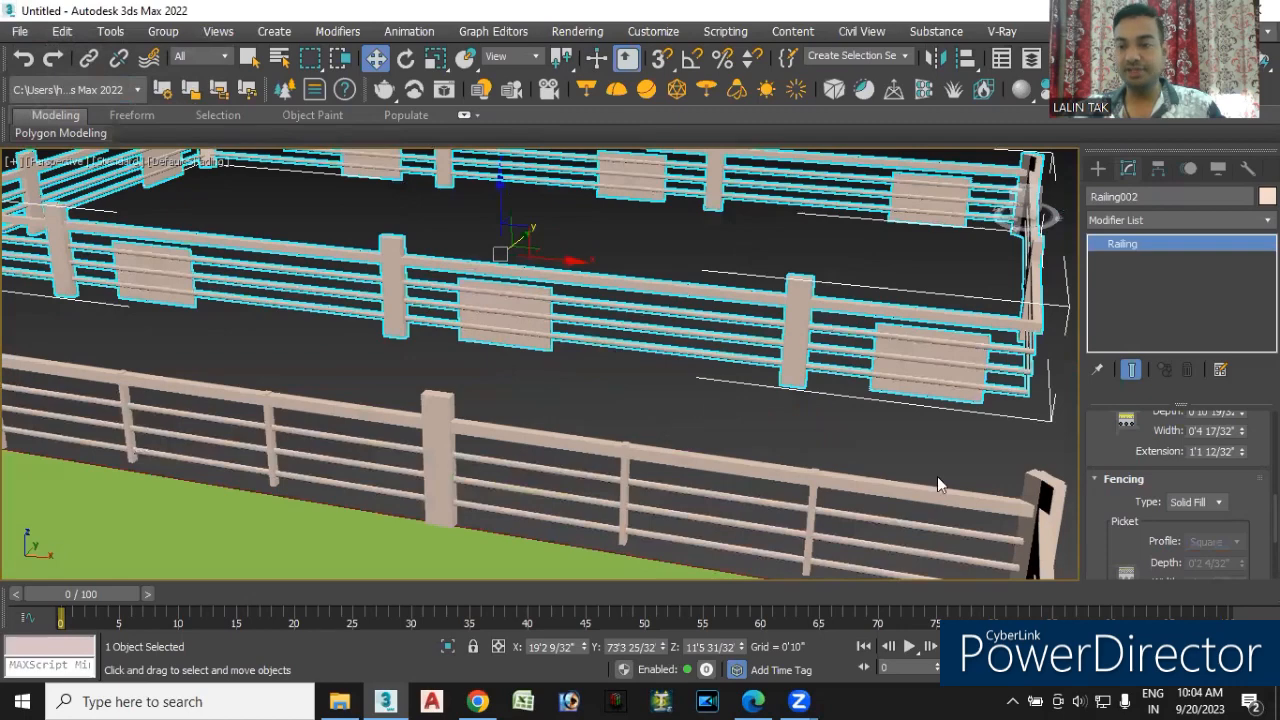
# - Set the solid fill's left offset to 3'1 21/32" and its right offset to 2'1 24/32"
pyautogui.scroll(-3, 1180, 490)
pyautogui.scroll(-3, 1180, 490)
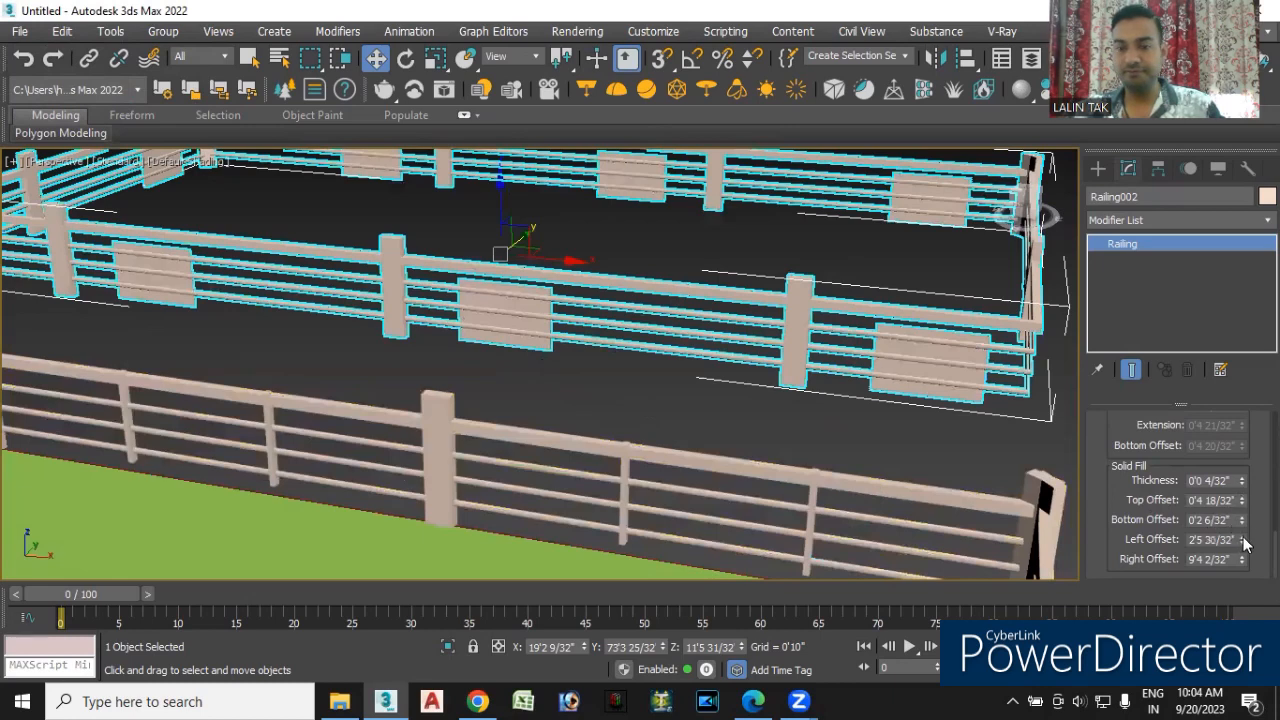
pyautogui.moveTo(1243, 541); pyautogui.dragTo(1243, 510)
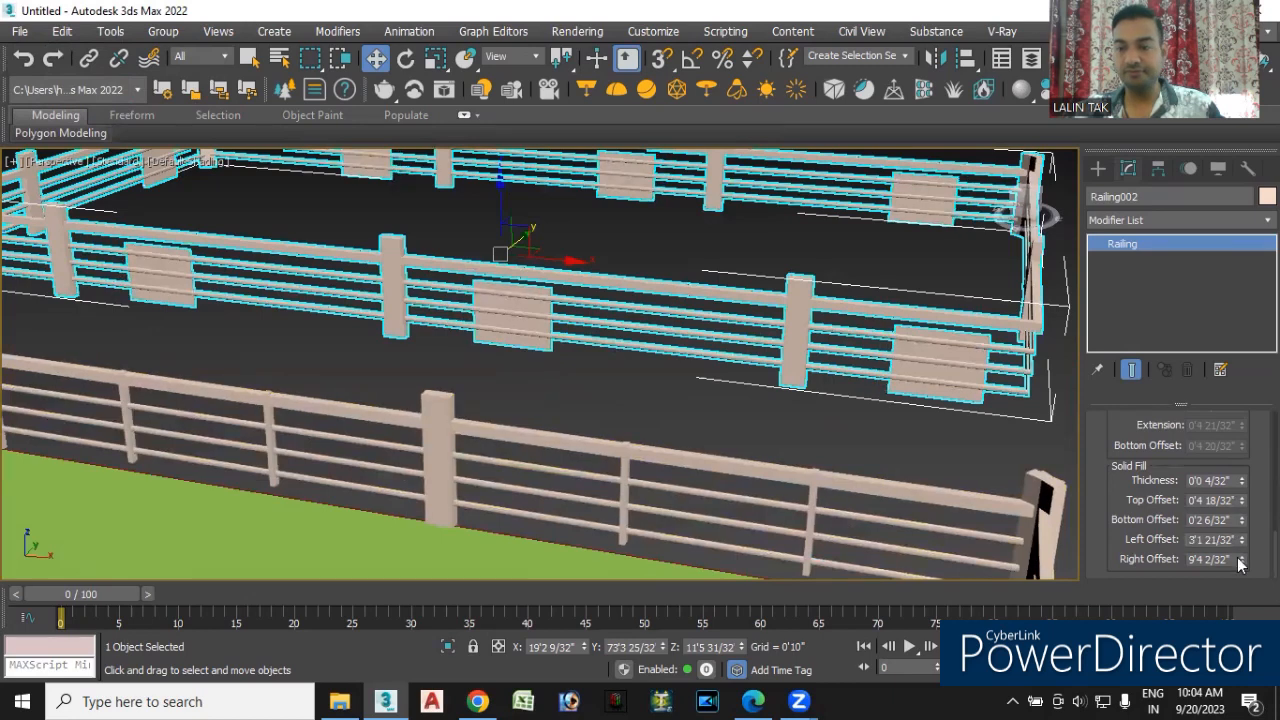
pyautogui.moveTo(1242, 562); pyautogui.dragTo(1242, 520)
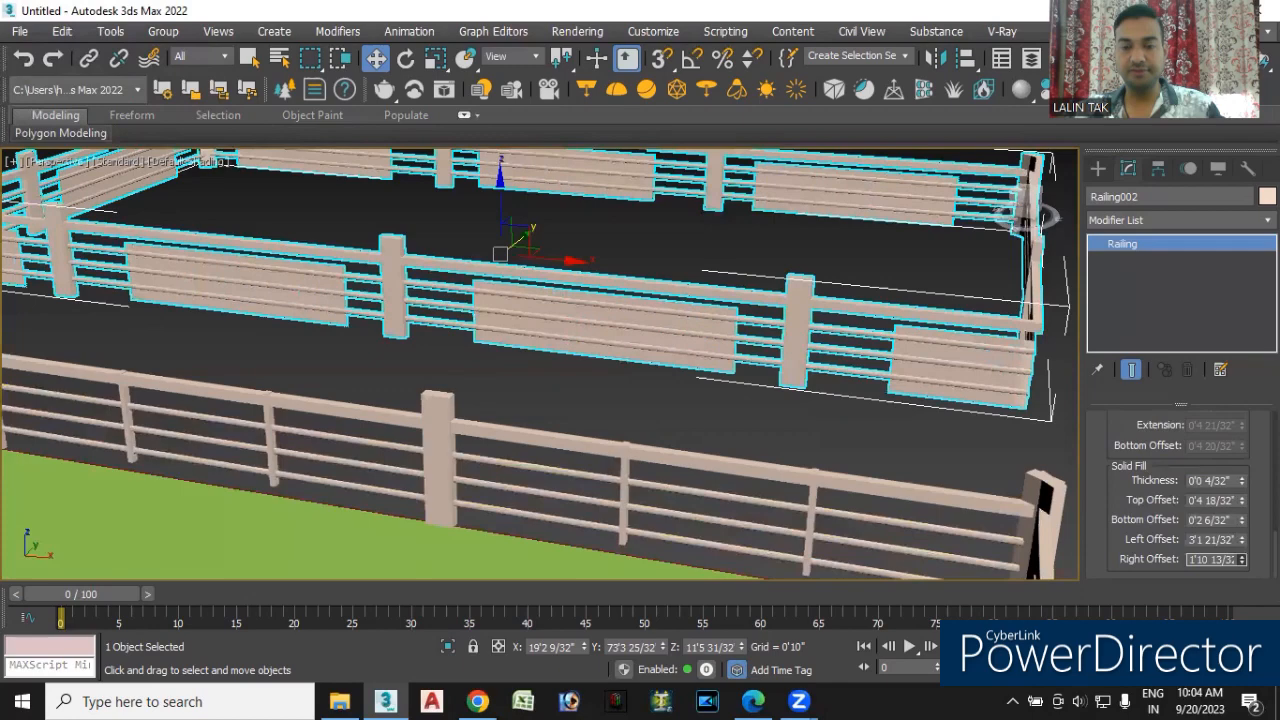
pyautogui.moveTo(1242, 520); pyautogui.dragTo(1242, 506)
# - Deselect the railing copy and examine the house walls, the railed outer wall and the copy from several angles
pyautogui.scroll(-3, 800, 373)
pyautogui.moveTo(762, 343); pyautogui.dragTo(560, 172, button='middle')
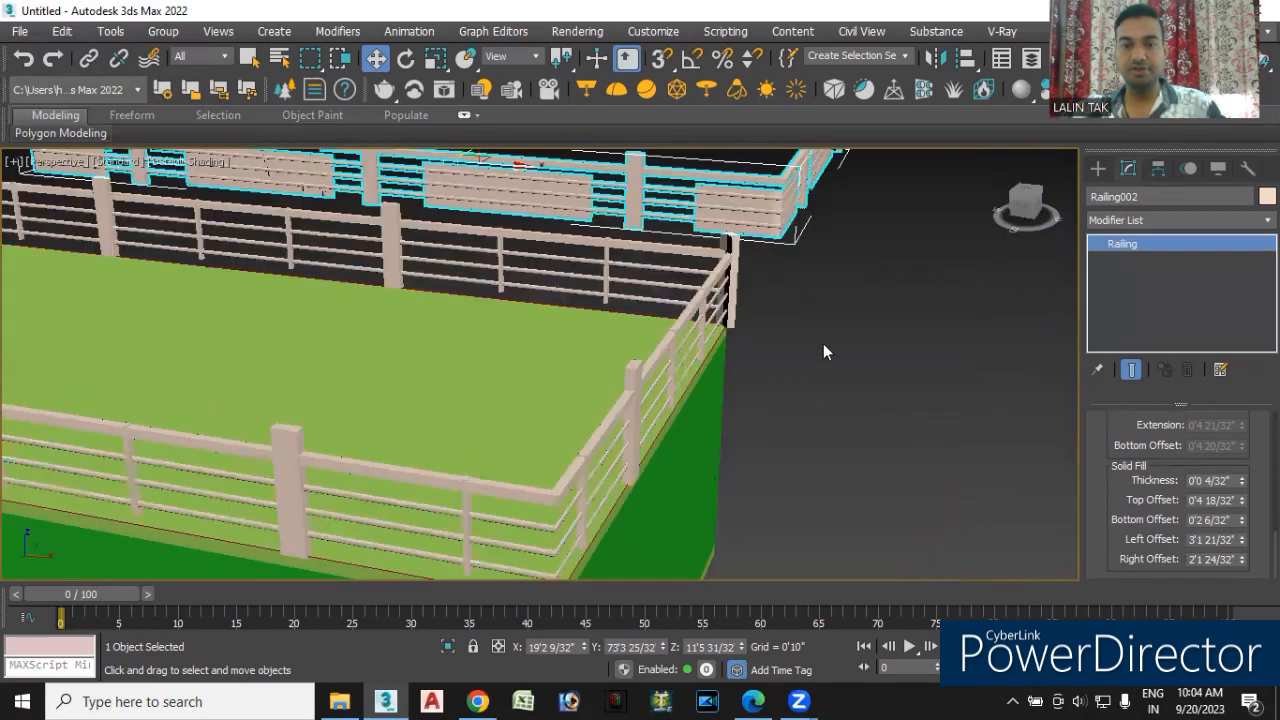
pyautogui.click(868, 390)
pyautogui.keyDown('alt'); pyautogui.moveTo(932, 482); pyautogui.dragTo(800, 440, button='middle'); pyautogui.keyUp('alt')
pyautogui.scroll(-3, 740, 406)
pyautogui.keyDown('alt'); pyautogui.moveTo(728, 423); pyautogui.dragTo(737, 478, button='middle'); pyautogui.keyUp('alt')
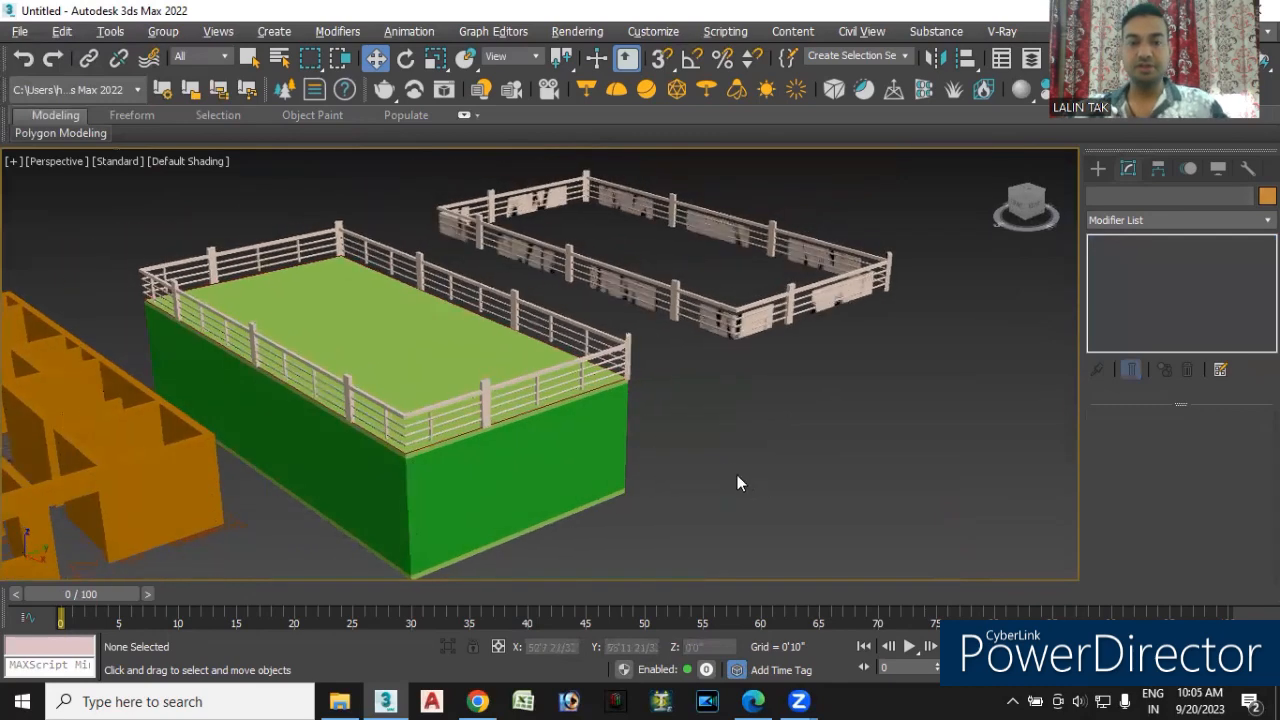
pyautogui.scroll(-3, 735, 509)
pyautogui.keyDown('alt'); pyautogui.moveTo(720, 443); pyautogui.dragTo(776, 458, button='middle'); pyautogui.keyUp('alt')
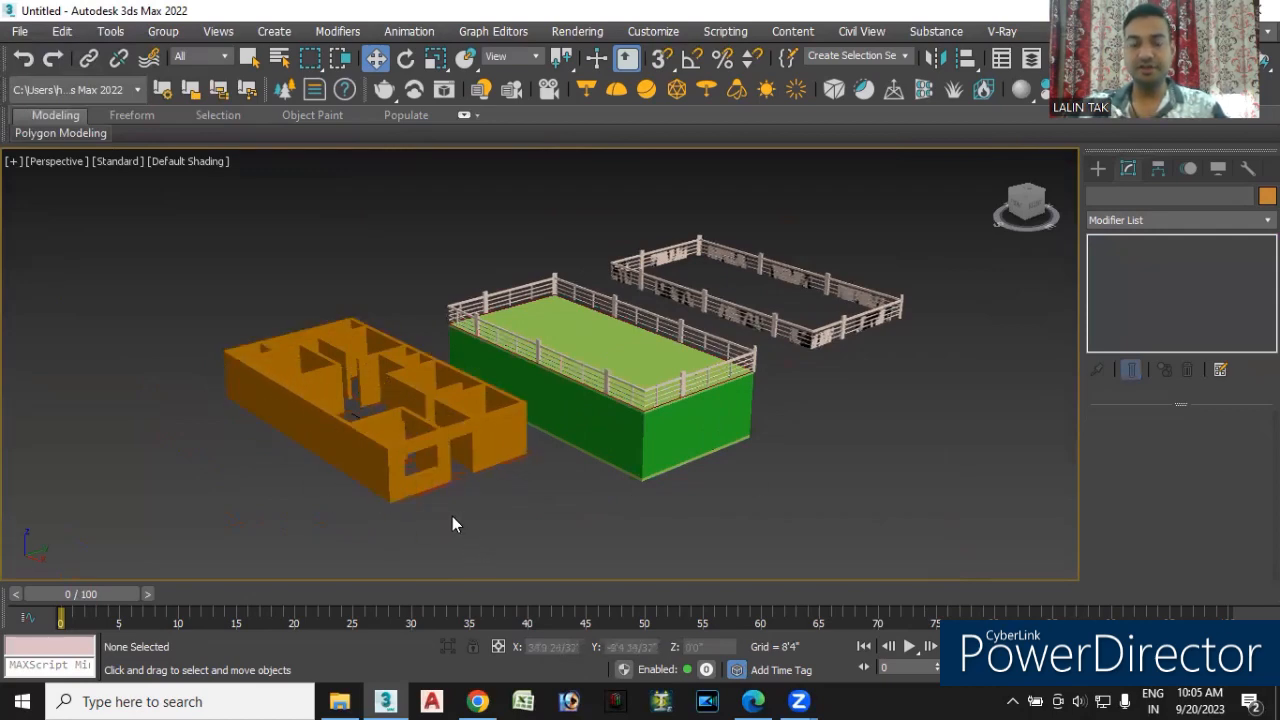
pyautogui.moveTo(467, 511); pyautogui.dragTo(450, 519, button='middle')
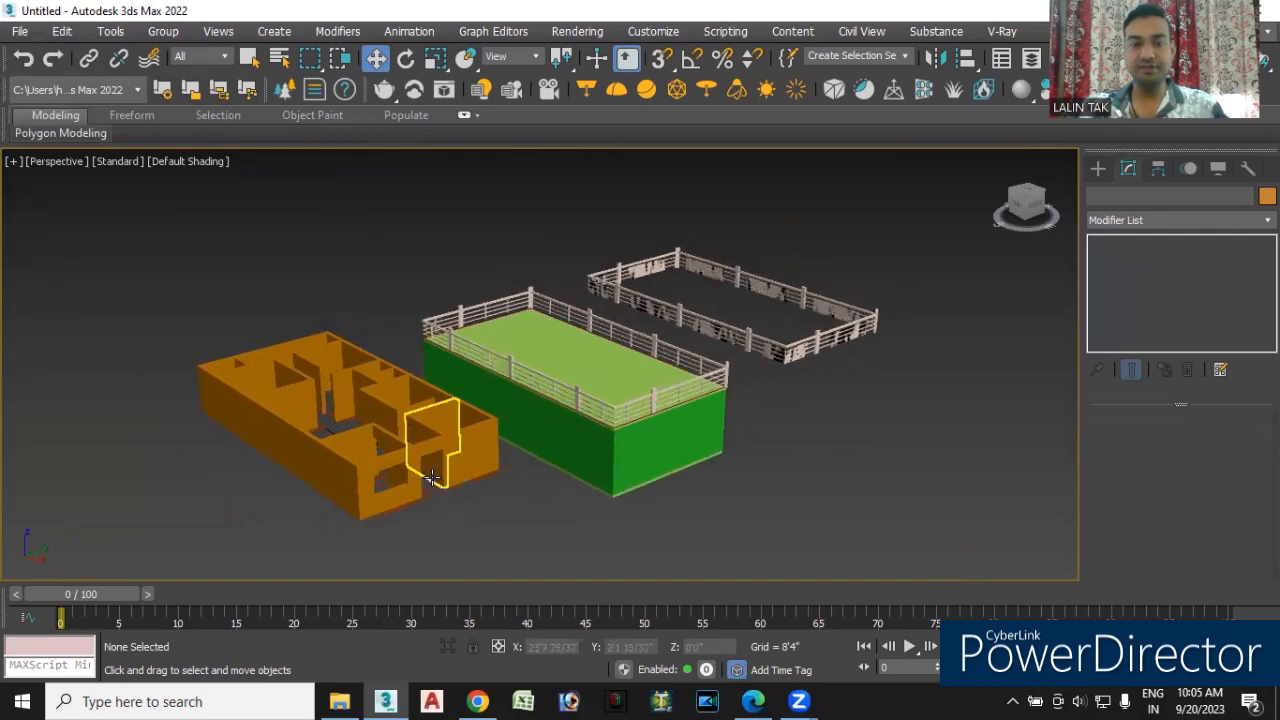
pyautogui.scroll(3, 424, 450)
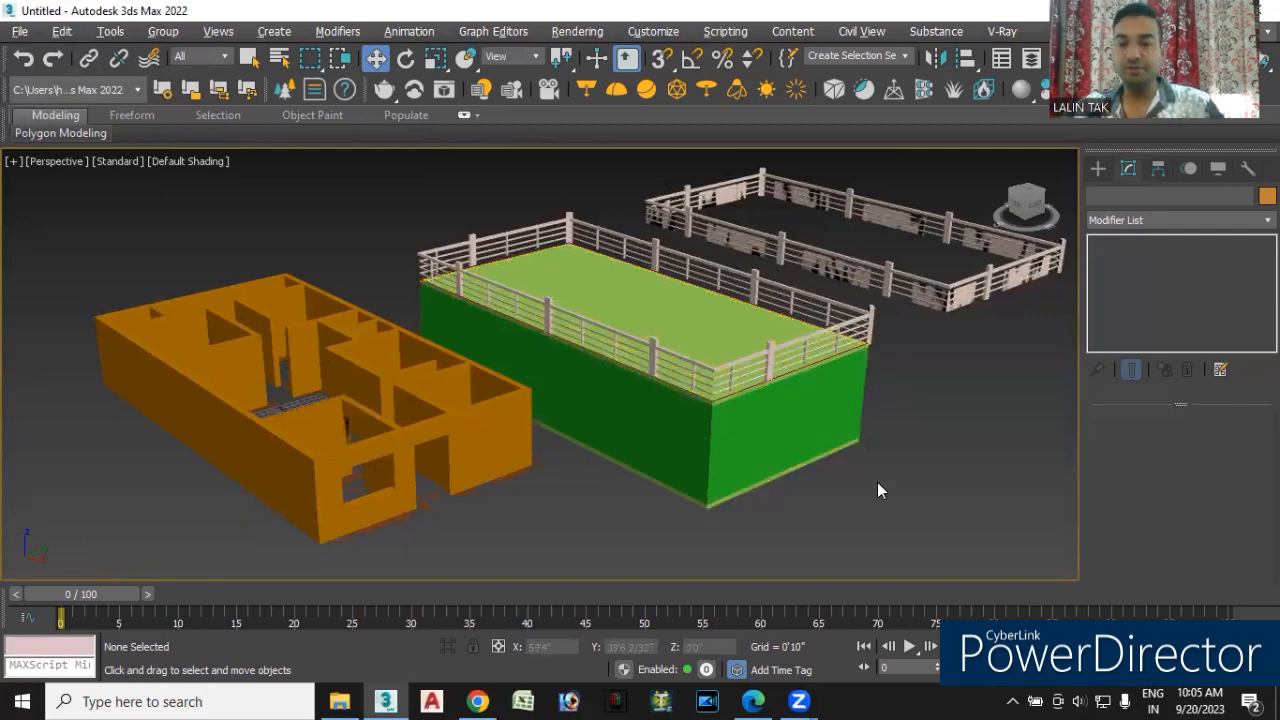
pyautogui.scroll(-5, 870, 485)
pyautogui.moveTo(825, 467); pyautogui.dragTo(738, 408, button='middle')
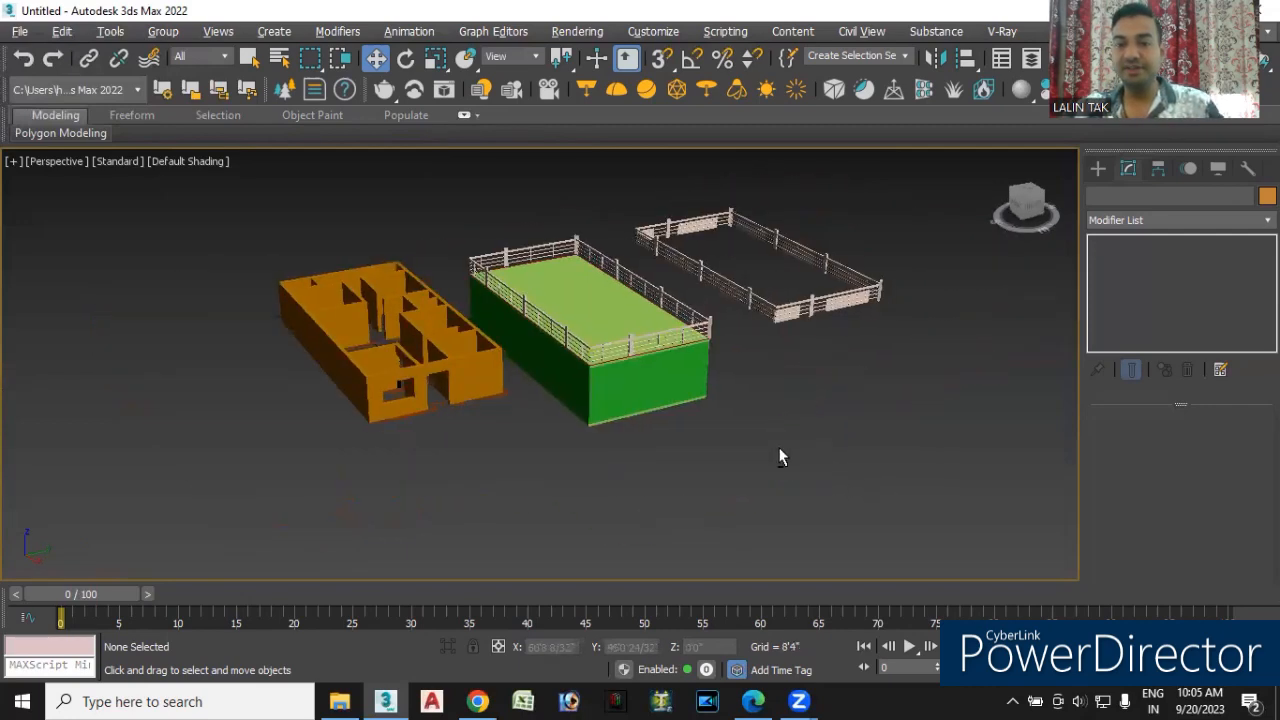
pyautogui.keyDown('alt'); pyautogui.moveTo(802, 457); pyautogui.dragTo(840, 462, button='middle'); pyautogui.keyUp('alt')
# - Draw an open three-sided spline with straight segments in the Top view, beside the outer wall, and return to Perspective
pyautogui.click(1100, 172)
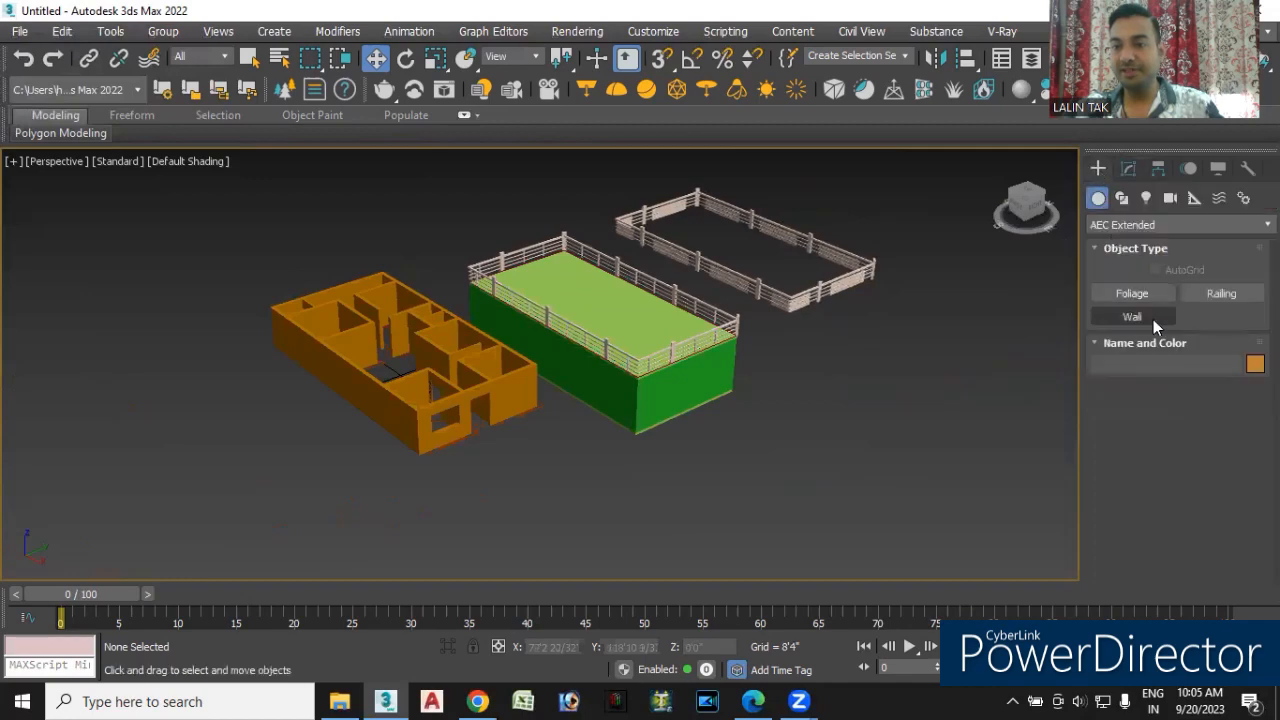
pyautogui.press('t')
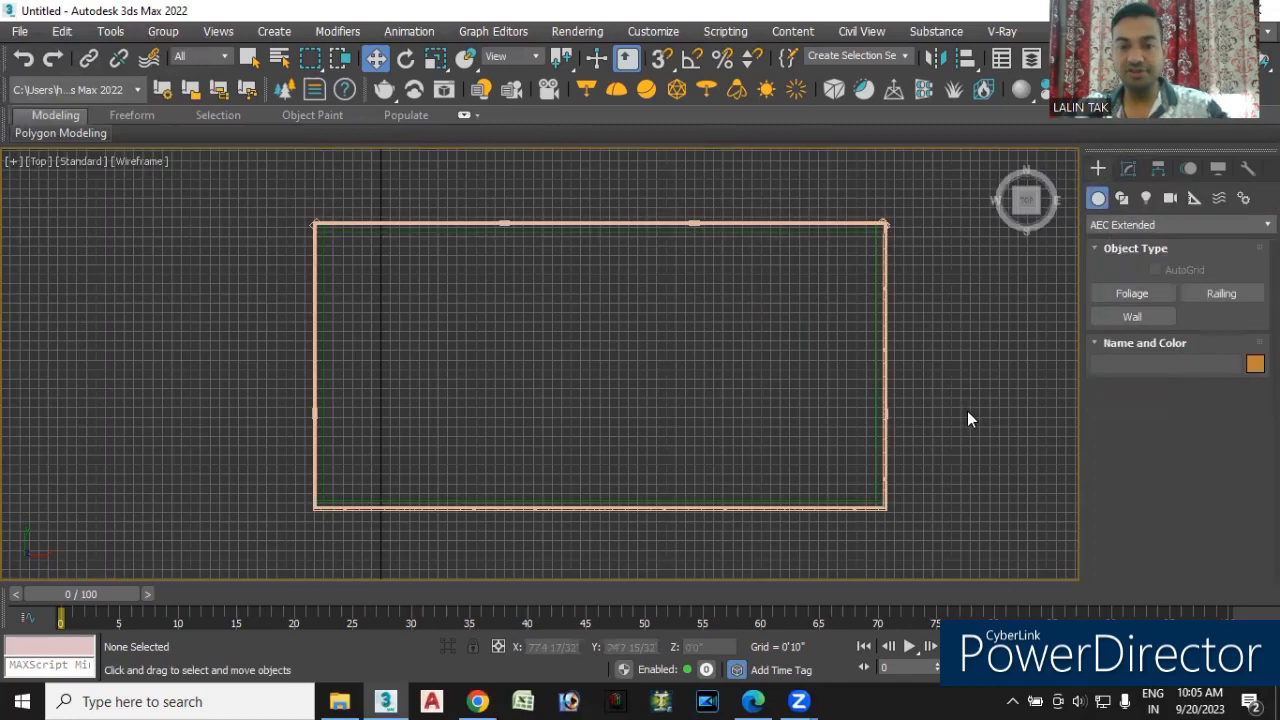
pyautogui.click(1123, 200)
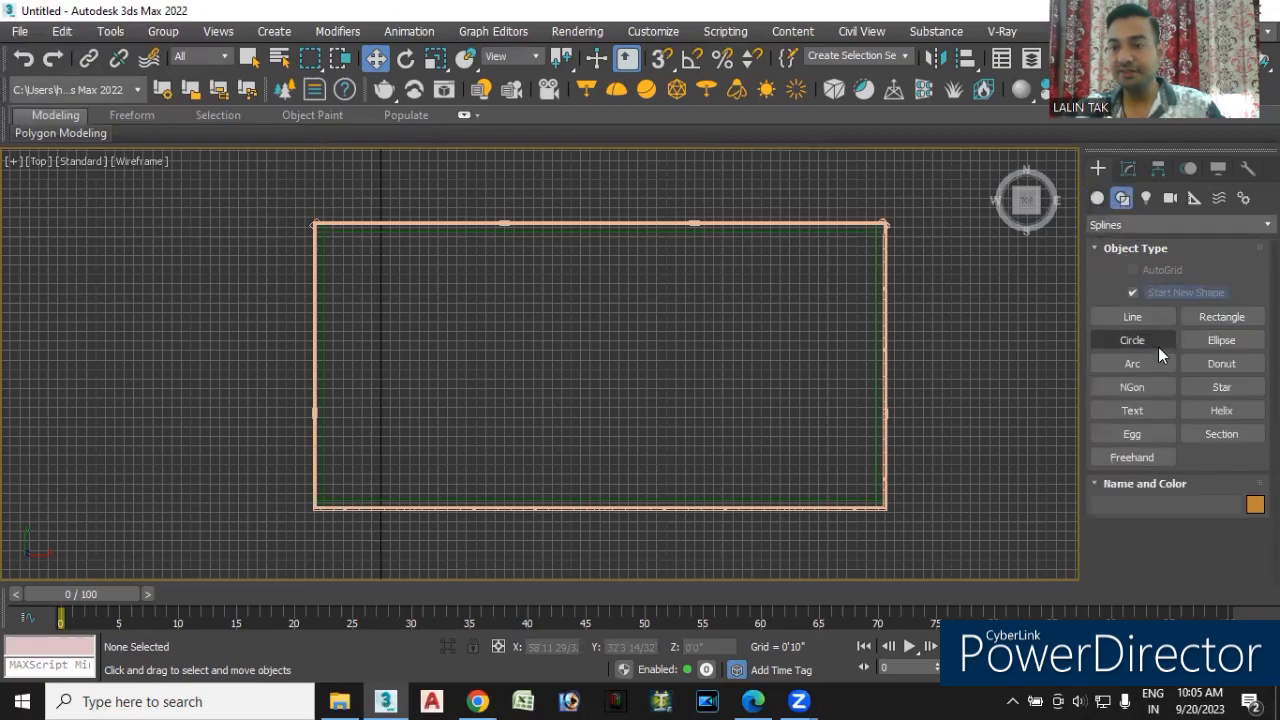
pyautogui.click(1136, 318)
pyautogui.scroll(-6, 908, 506)
pyautogui.moveTo(908, 526); pyautogui.dragTo(590, 408, button='middle')
pyautogui.scroll(2, 667, 356)
pyautogui.click(630, 265)
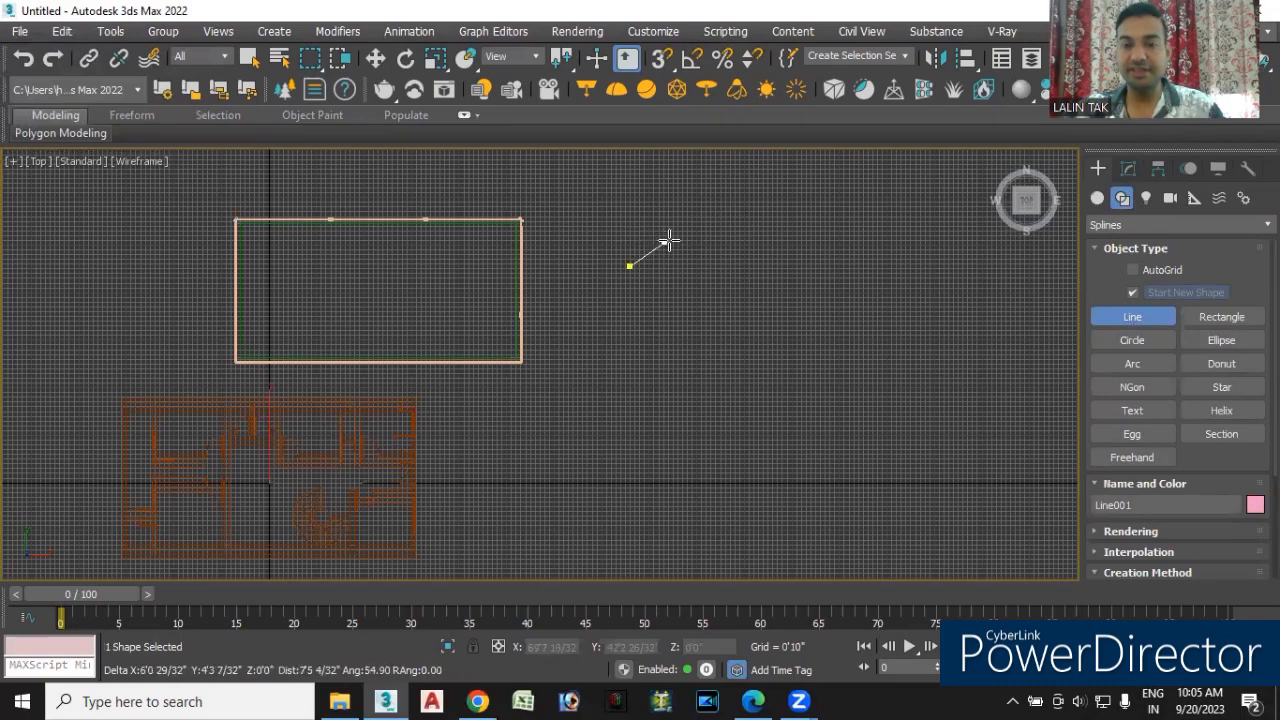
pyautogui.click(766, 267)
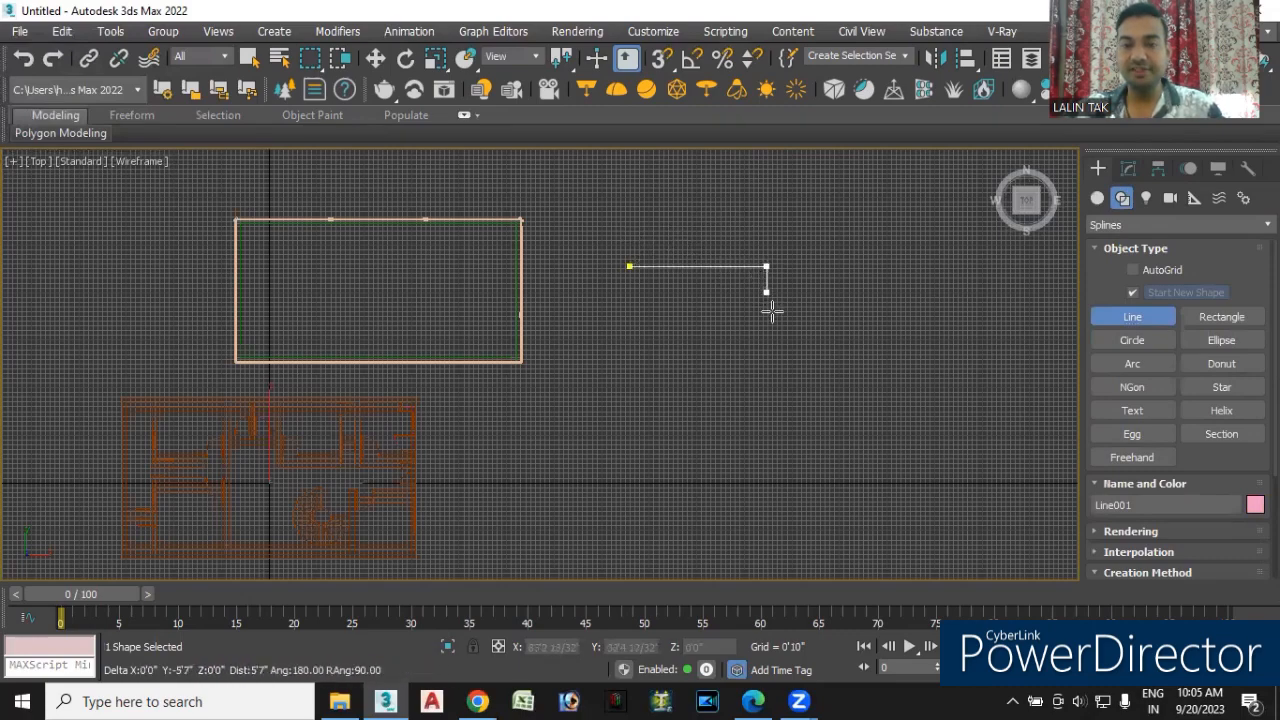
pyautogui.click(766, 377)
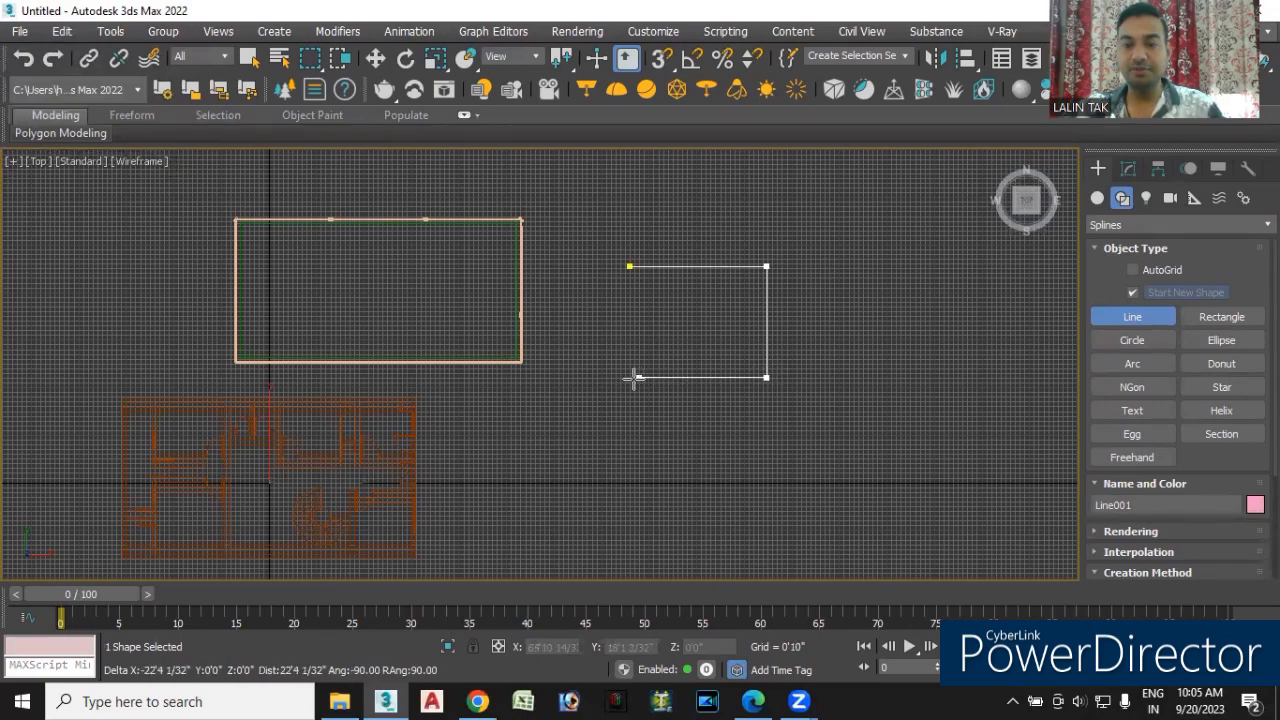
pyautogui.click(620, 378)
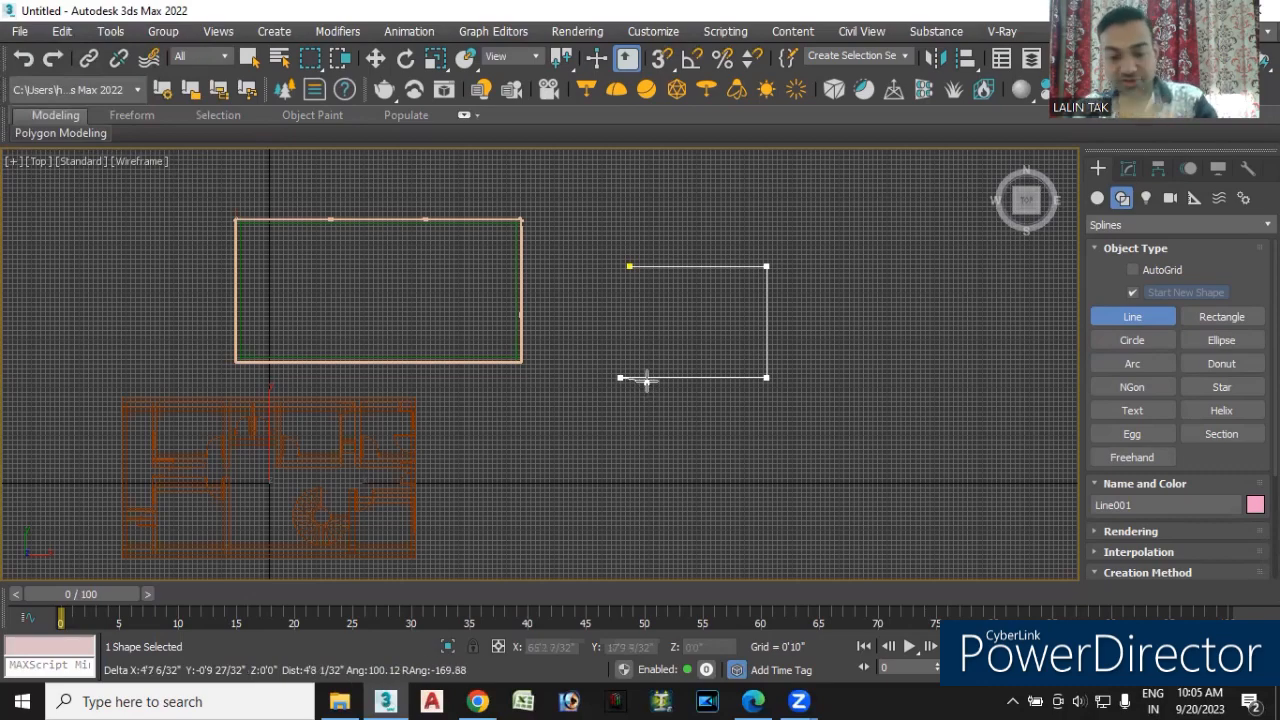
pyautogui.press('p')
pyautogui.rightClick(690, 500)
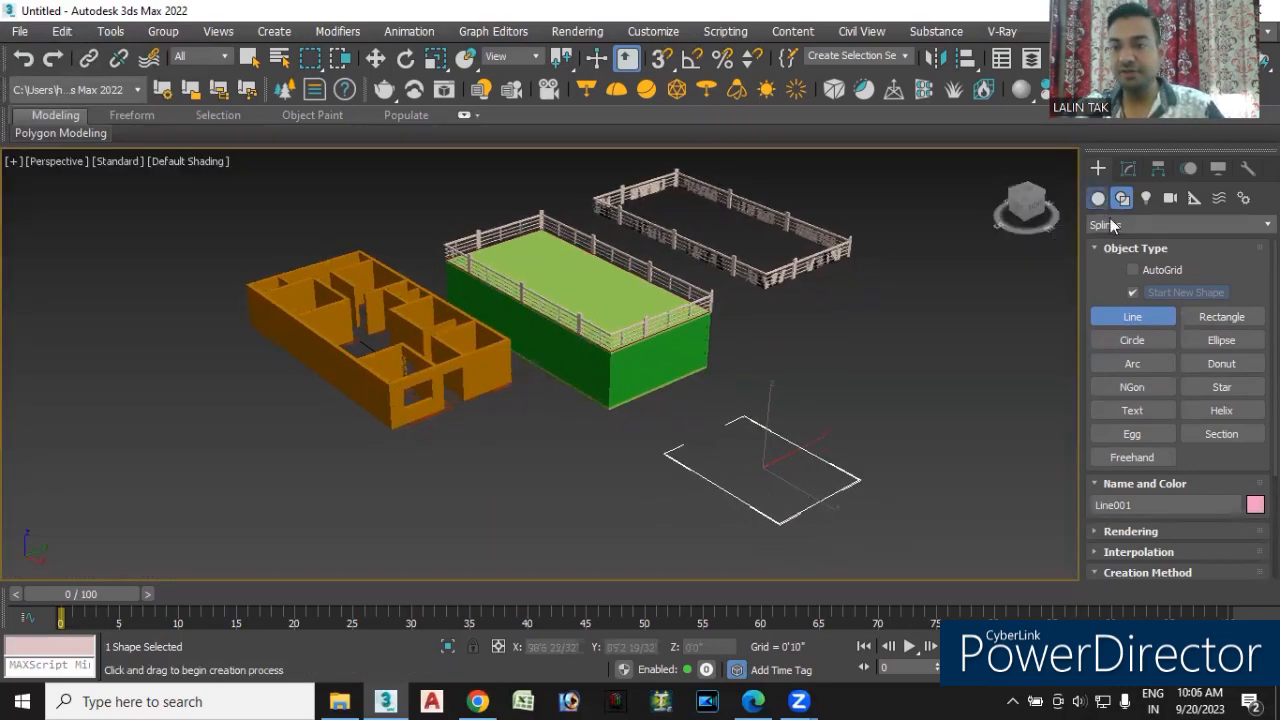
# - Create an AEC Extended railing using the open three-sided spline as its path
pyautogui.click(1097, 197)
pyautogui.click(1186, 297)
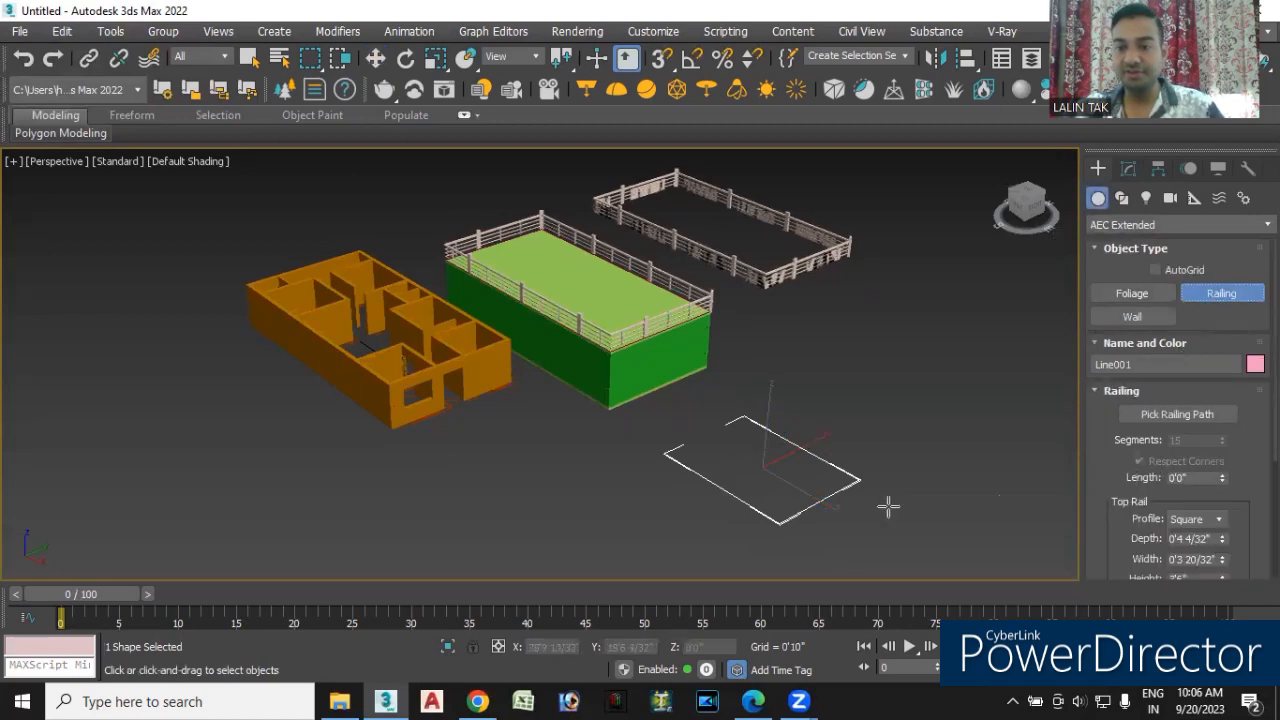
pyautogui.click(1177, 414)
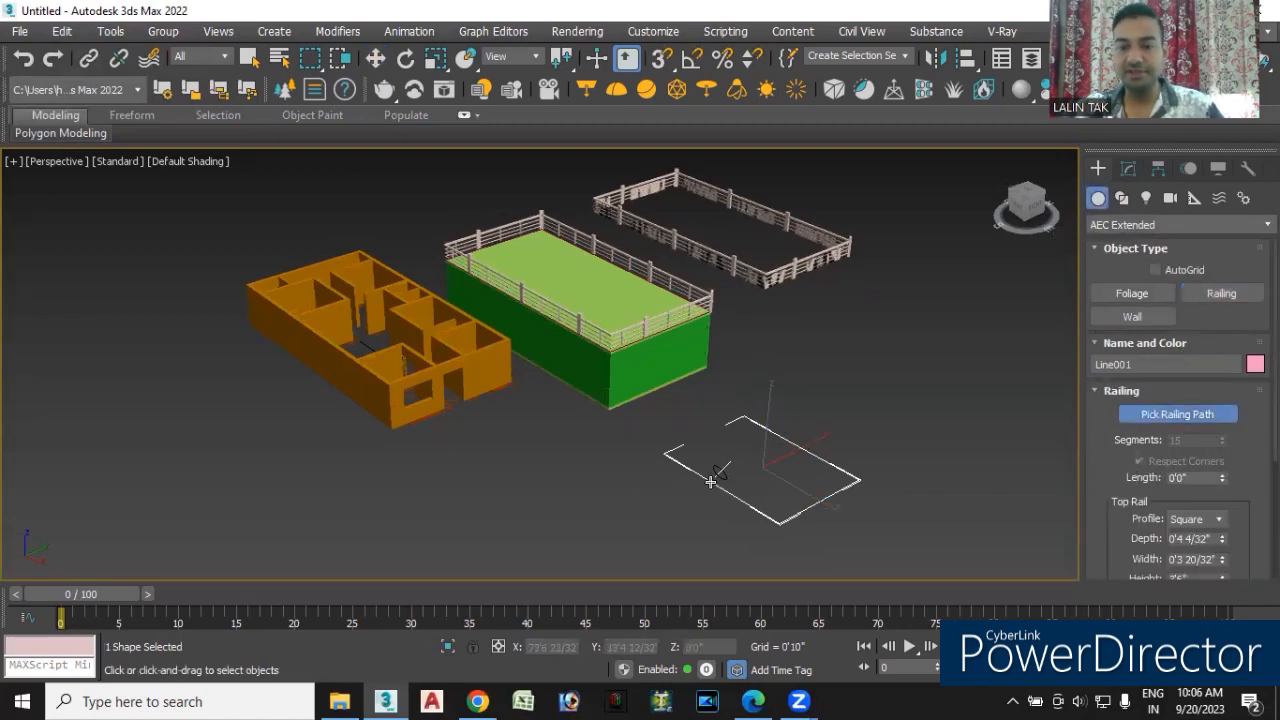
pyautogui.click(710, 481)
pyautogui.keyDown('alt'); pyautogui.moveTo(846, 551); pyautogui.dragTo(890, 533, button='middle'); pyautogui.keyUp('alt')
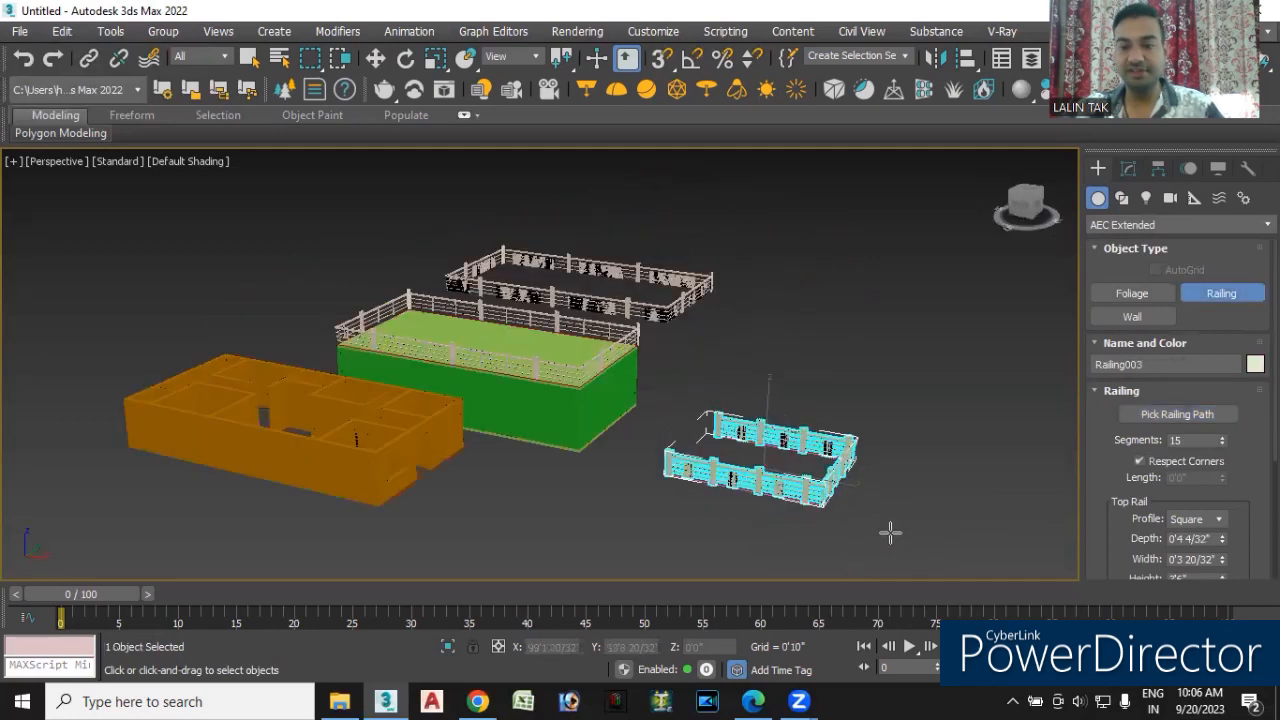
pyautogui.scroll(5, 800, 510)
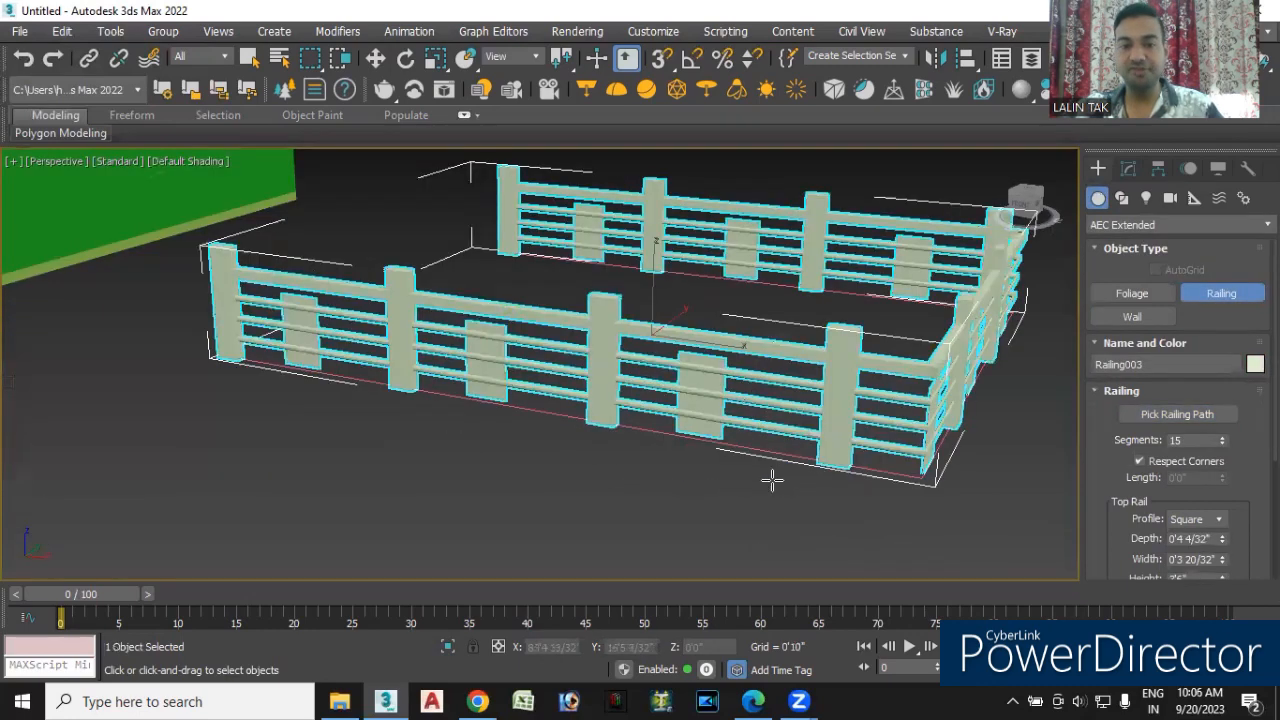
pyautogui.scroll(-5, 711, 503)
pyautogui.keyDown('alt'); pyautogui.moveTo(711, 503); pyautogui.dragTo(832, 547, button='middle'); pyautogui.keyUp('alt')
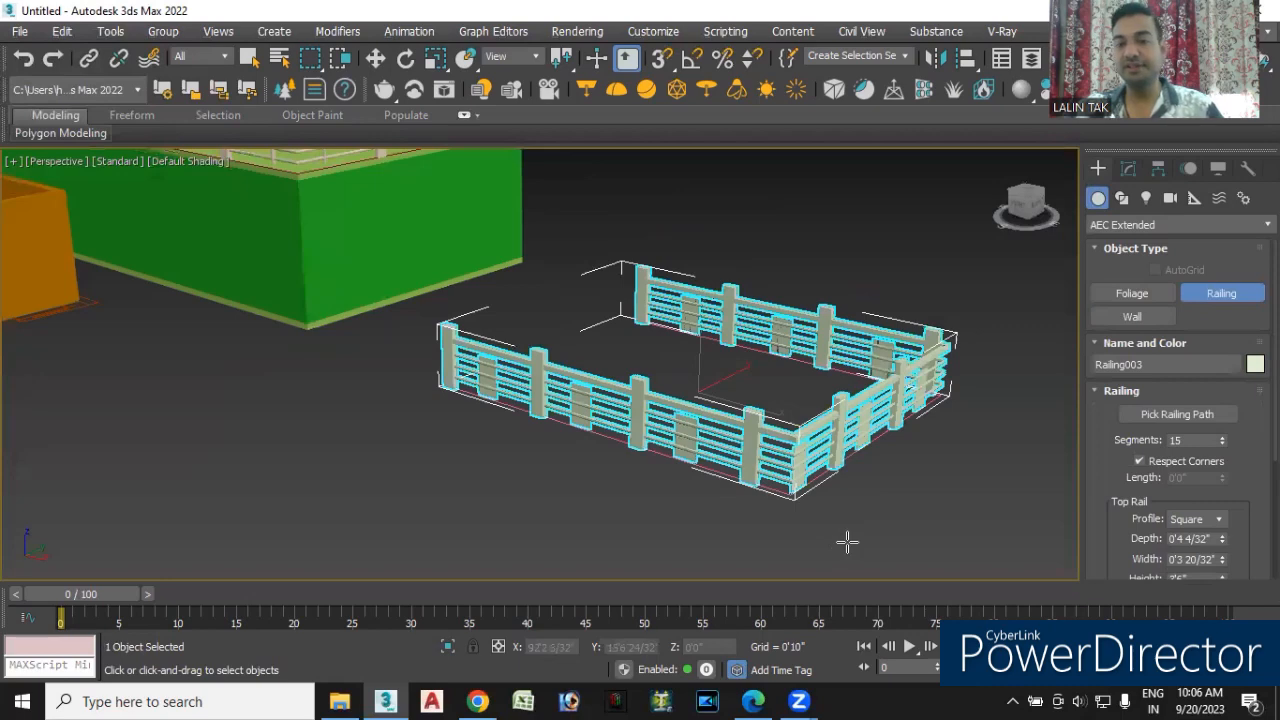
pyautogui.scroll(-5, 869, 500)
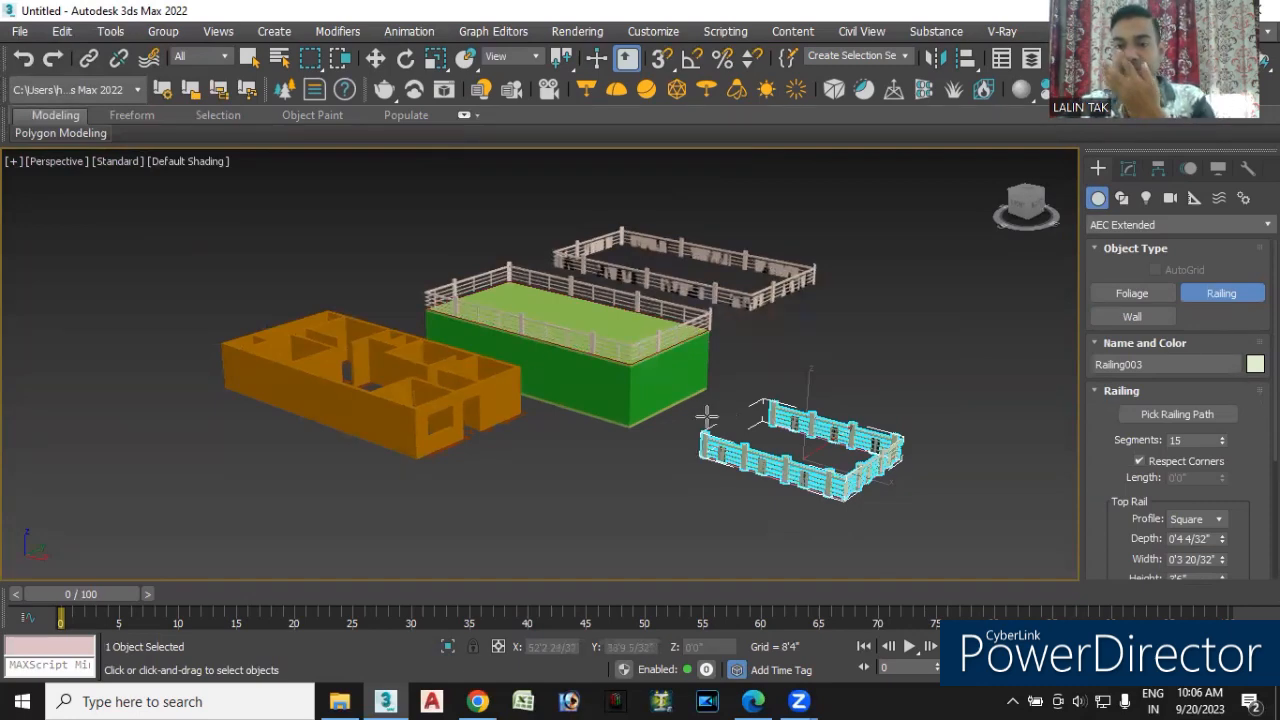
# - Create an open-type Straight Stair on the ground beside the railing copy, setting its length, width and height freehand
pyautogui.click(1128, 220)
pyautogui.click(1108, 446)
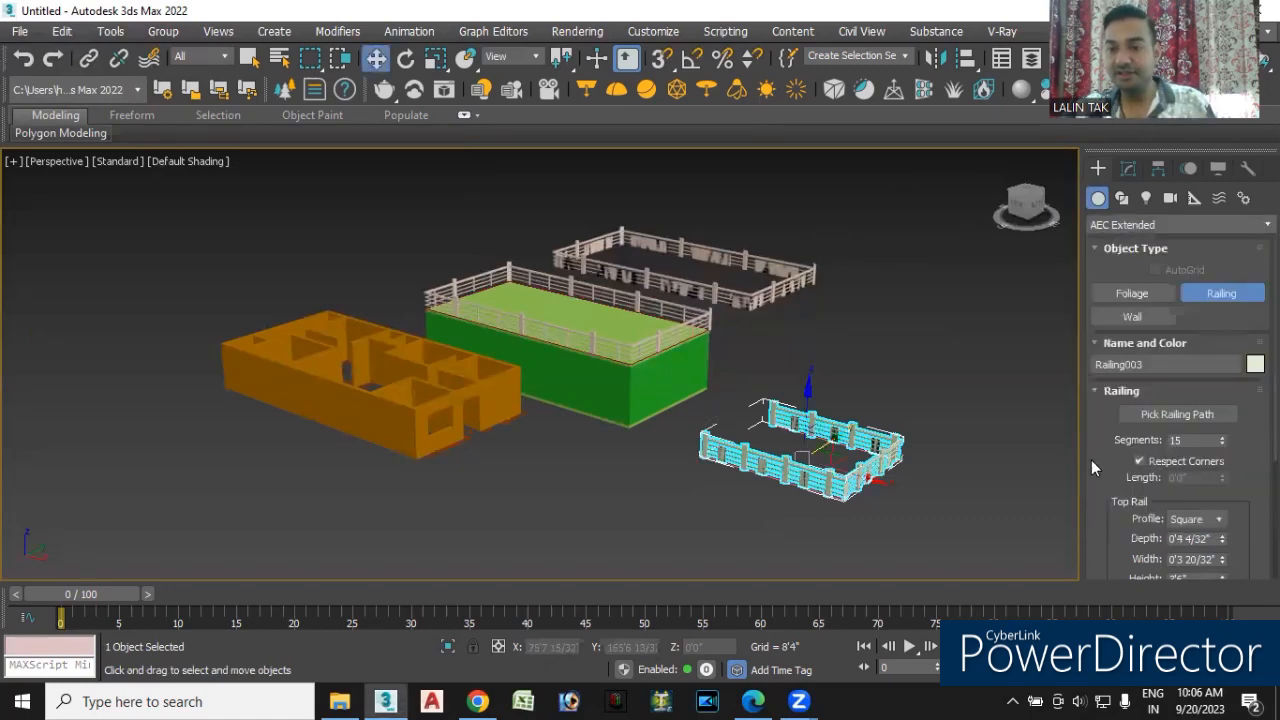
pyautogui.press('w')
pyautogui.click(1145, 294)
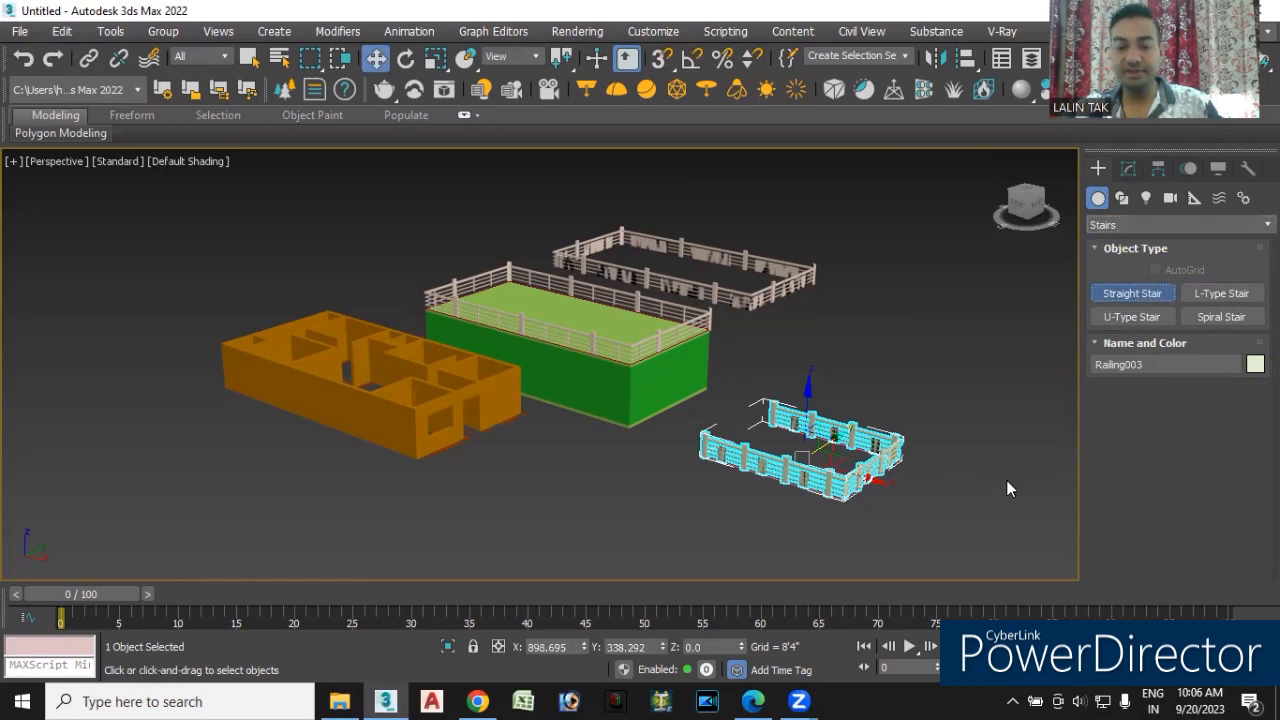
pyautogui.keyDown('alt'); pyautogui.moveTo(963, 526); pyautogui.dragTo(731, 360, button='middle'); pyautogui.keyUp('alt')
pyautogui.moveTo(721, 367); pyautogui.dragTo(836, 322)
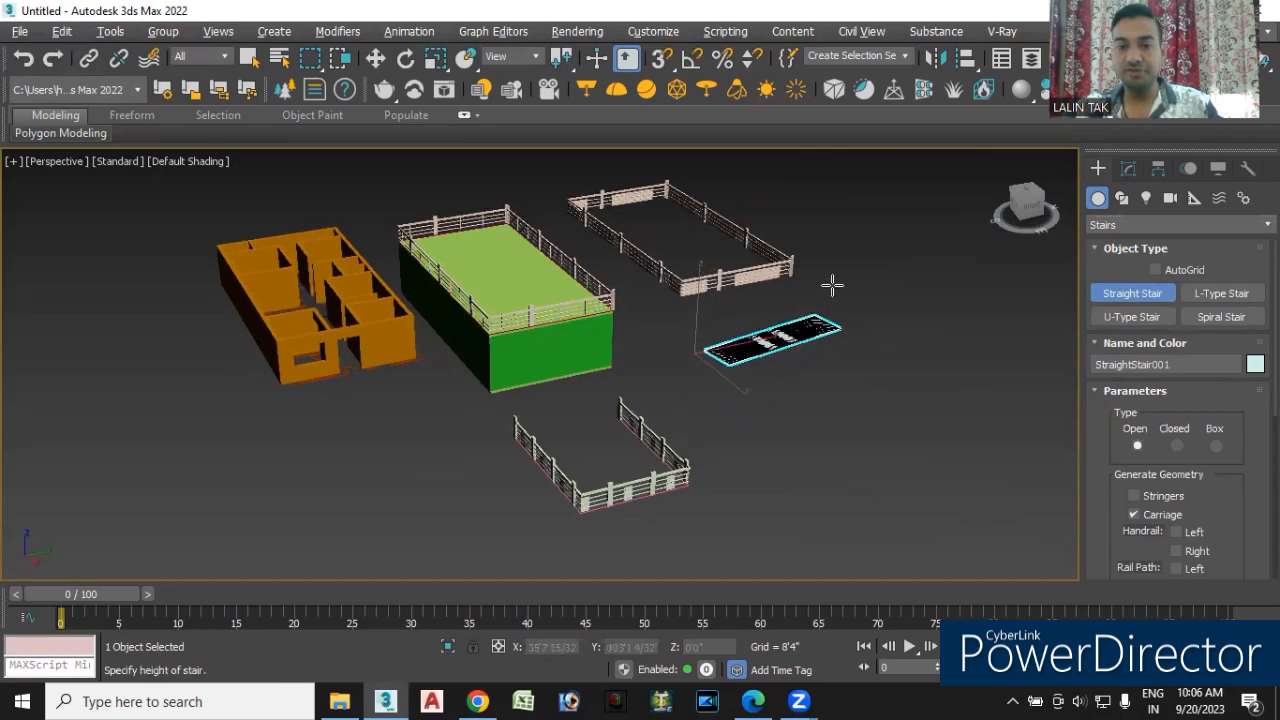
pyautogui.click(831, 286)
pyautogui.click(830, 212)
pyautogui.keyDown('alt'); pyautogui.moveTo(786, 391); pyautogui.dragTo(790, 345, button='middle'); pyautogui.keyUp('alt')
pyautogui.scroll(4, 788, 355)
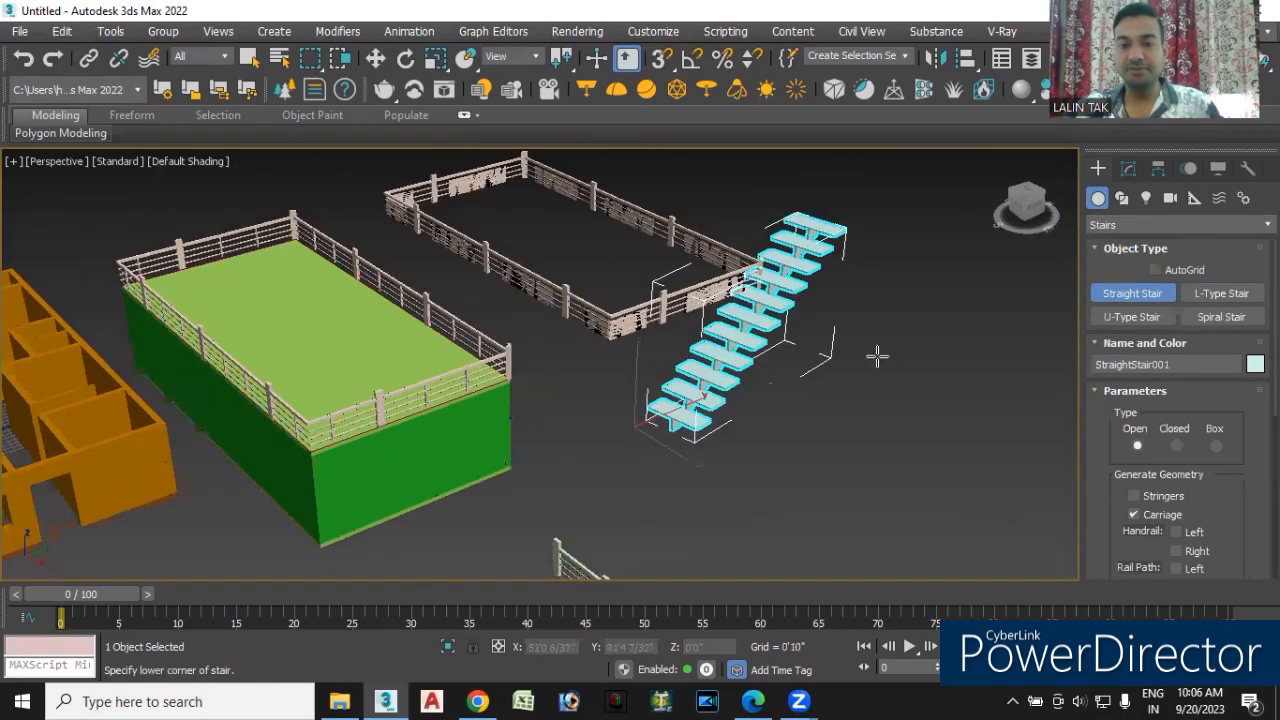
pyautogui.scroll(-3, 1188, 448)
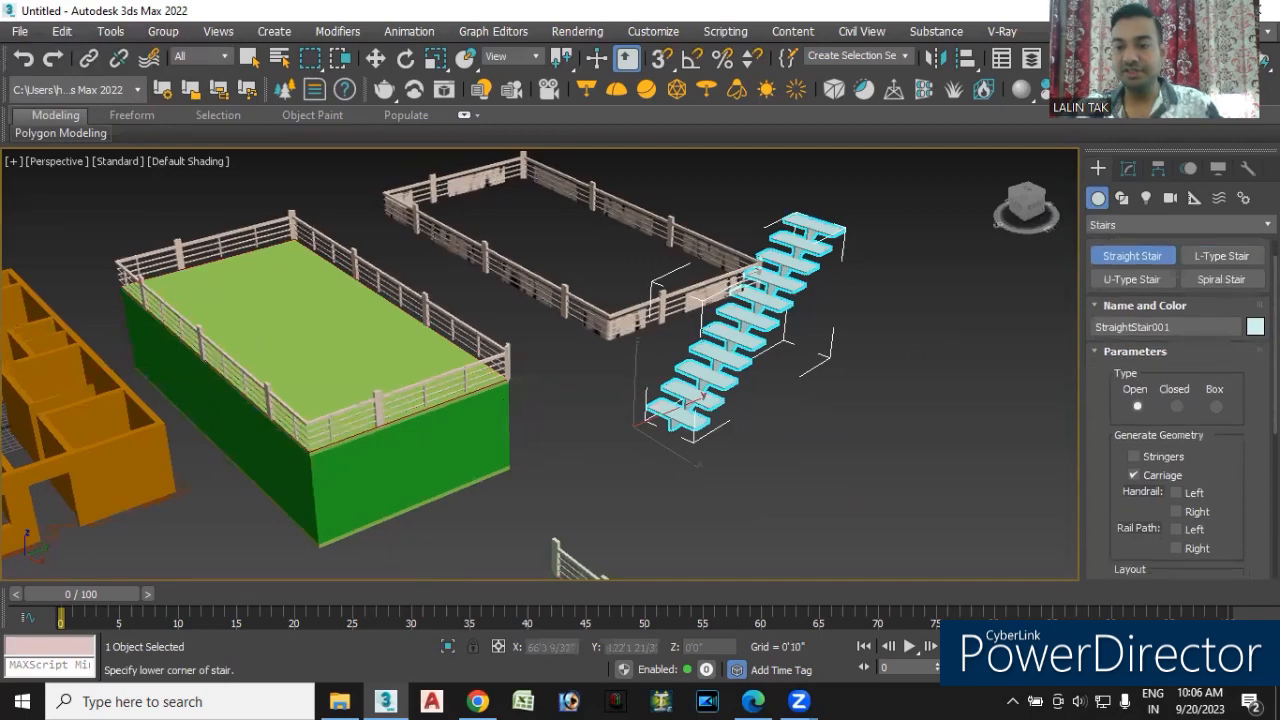
# - Try left and right handrails on the straight stair, and turn both off again
pyautogui.click(1177, 424)
pyautogui.click(1173, 440)
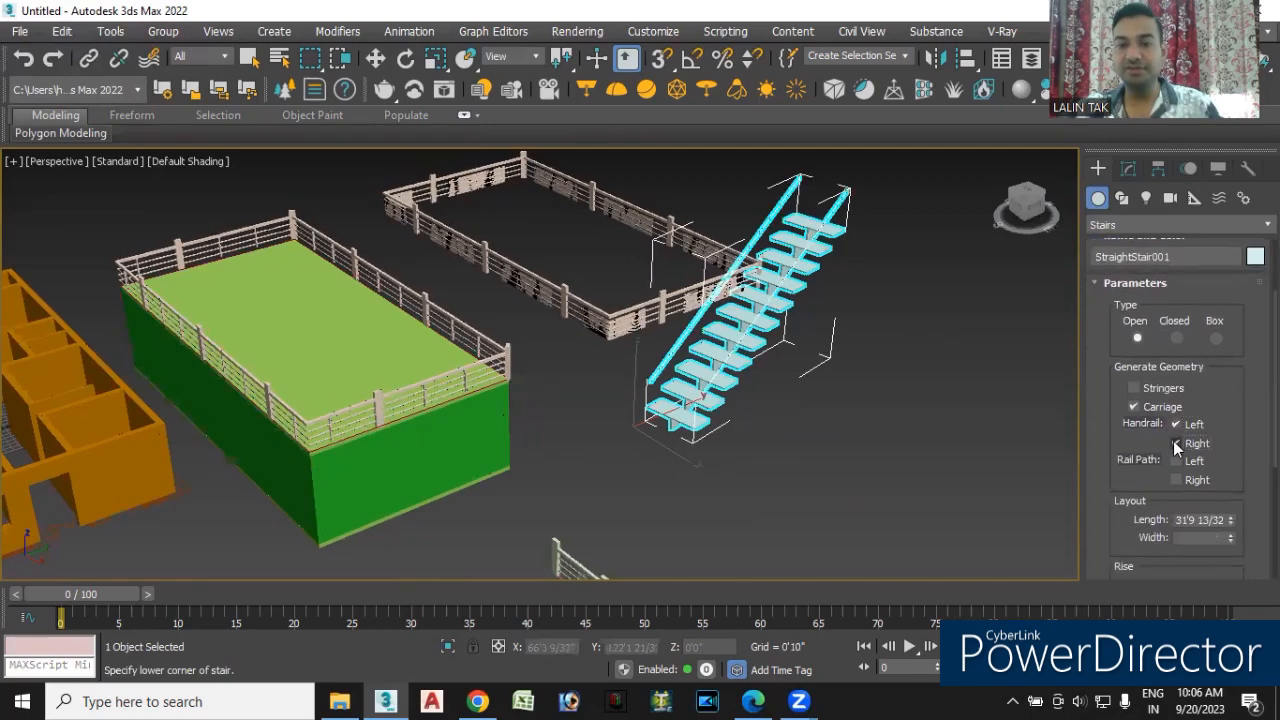
pyautogui.click(1177, 424)
pyautogui.click(1177, 443)
# - Generate left and right rail paths for the straight stair and view them from the side
pyautogui.click(1175, 459)
pyautogui.click(1176, 481)
pyautogui.keyDown('alt'); pyautogui.moveTo(861, 469); pyautogui.dragTo(731, 417, button='middle'); pyautogui.keyUp('alt')
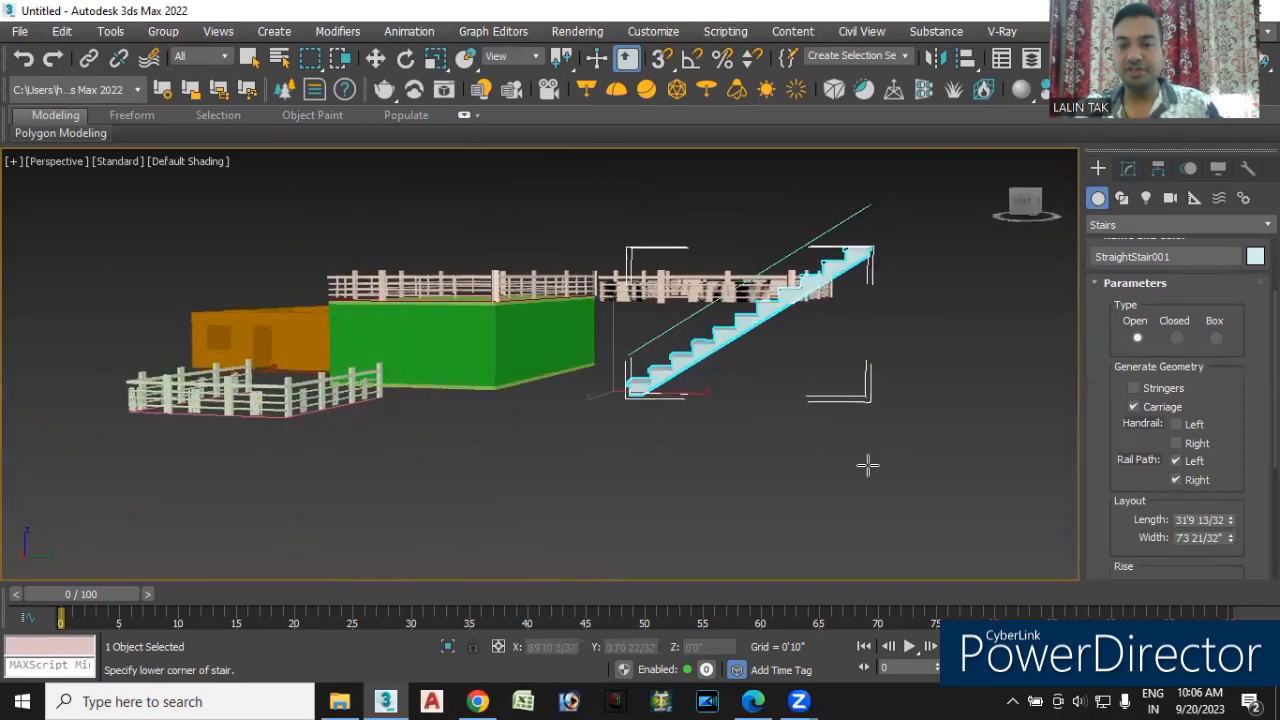
# - Lower the straight stair's rail paths closer to the steps by setting the railing height to 0'7 4/32"
pyautogui.scroll(-5, 1176, 460)
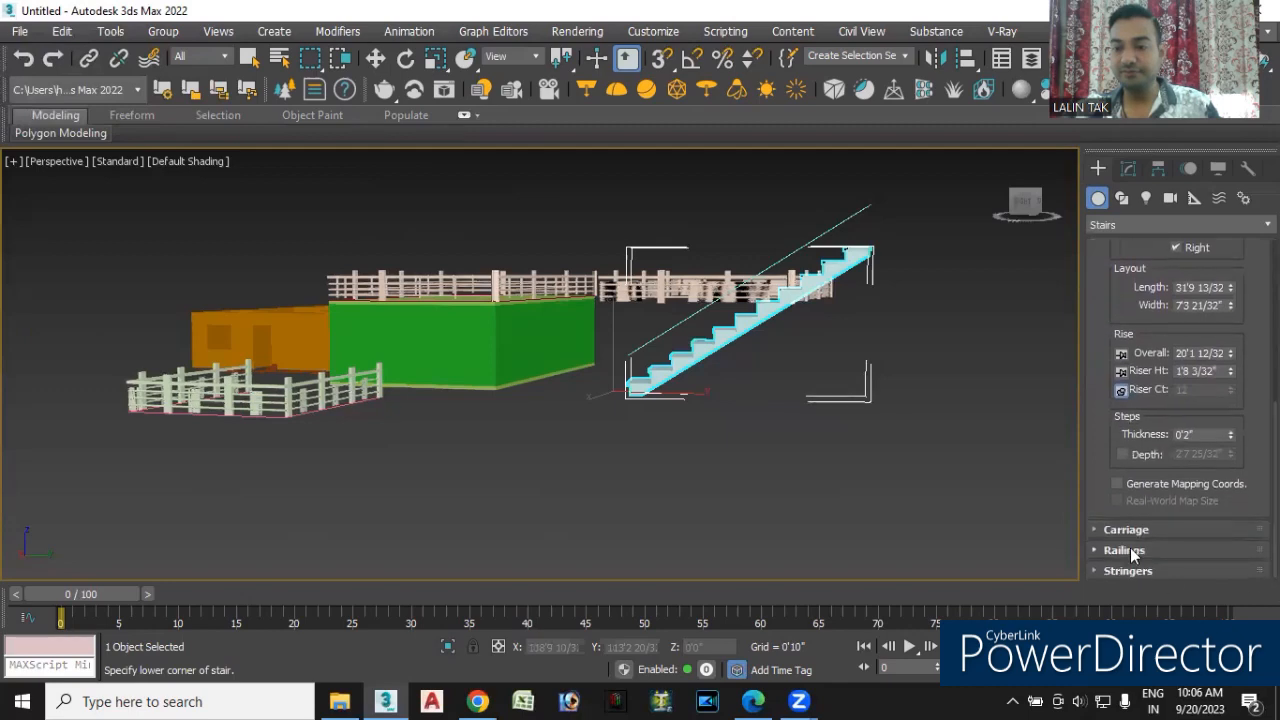
pyautogui.click(1124, 550)
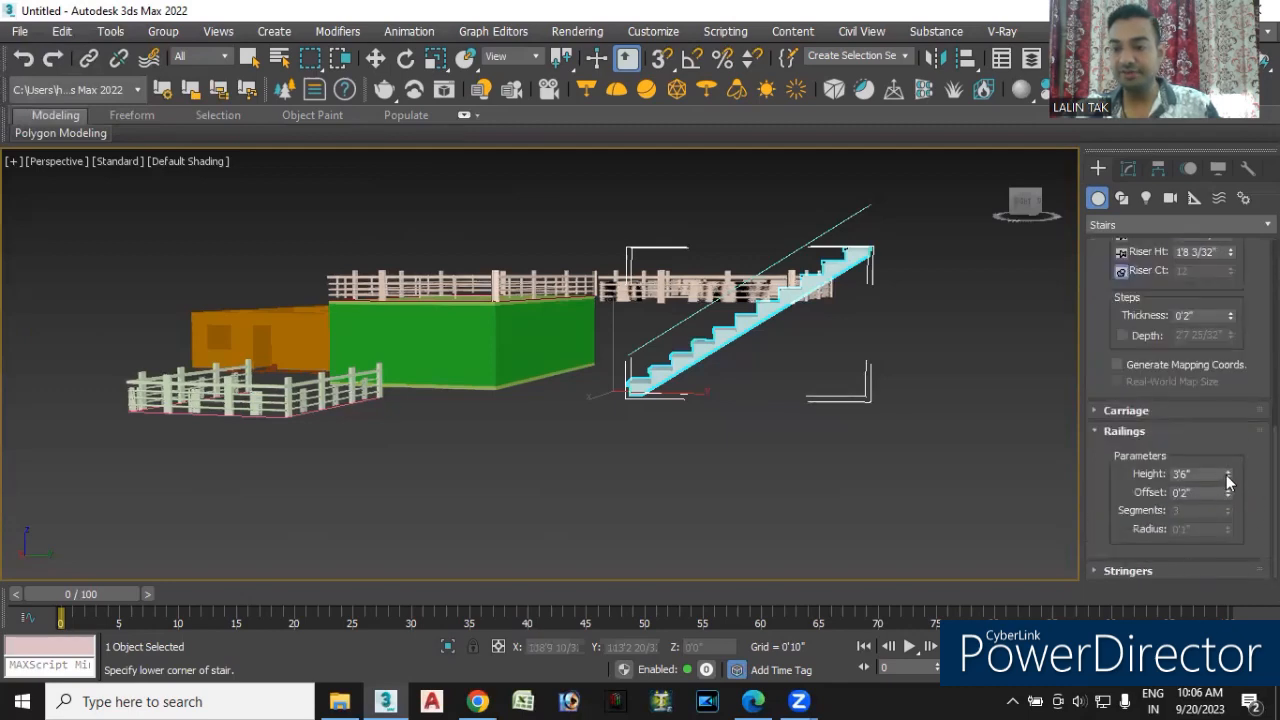
pyautogui.moveTo(1226, 475); pyautogui.dragTo(1239, 557)
pyautogui.moveTo(732, 490)
pyautogui.mouseDown()
pyautogui.moveTo(727, 504)
pyautogui.moveTo(771, 514)
pyautogui.moveTo(653, 505)
pyautogui.mouseUp()
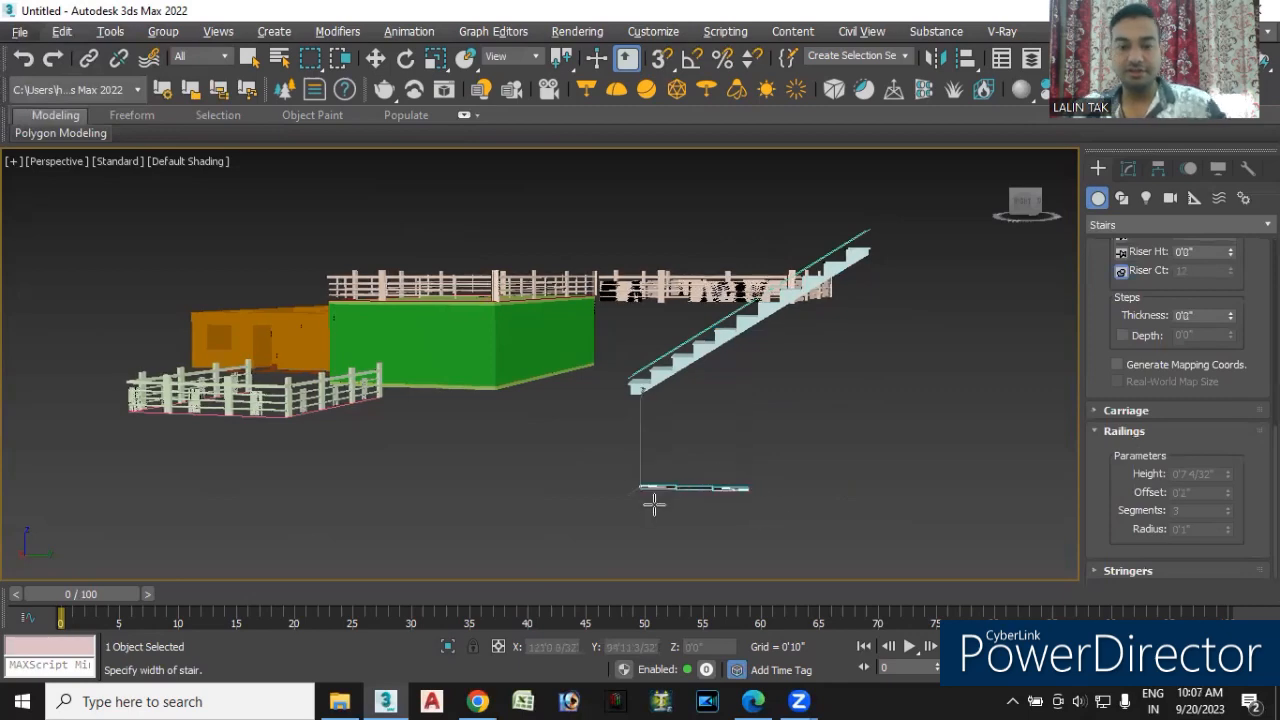
pyautogui.rightClick(803, 477)
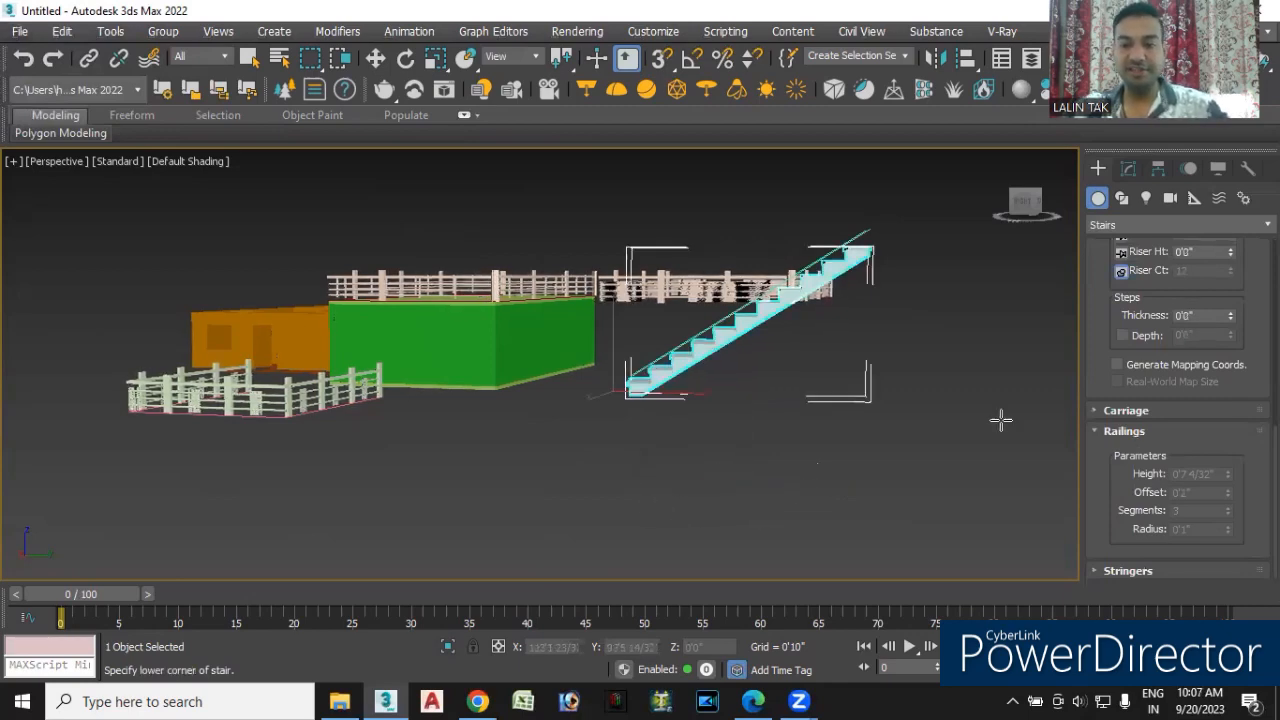
# - Create an AEC Extended railing on the straight stair using the rail path on the side away from the railing copy
pyautogui.keyDown('alt'); pyautogui.moveTo(740, 491); pyautogui.dragTo(808, 520, button='middle'); pyautogui.keyUp('alt')
pyautogui.scroll(3, 808, 520)
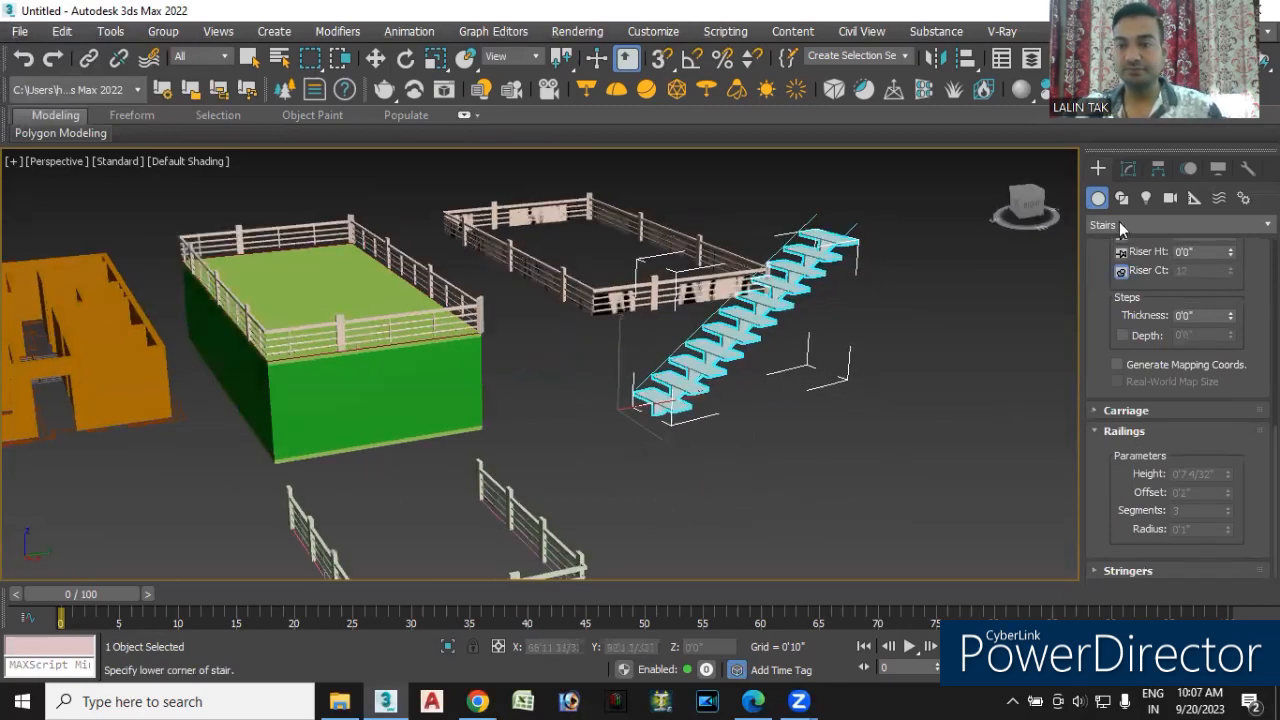
pyautogui.click(1104, 225)
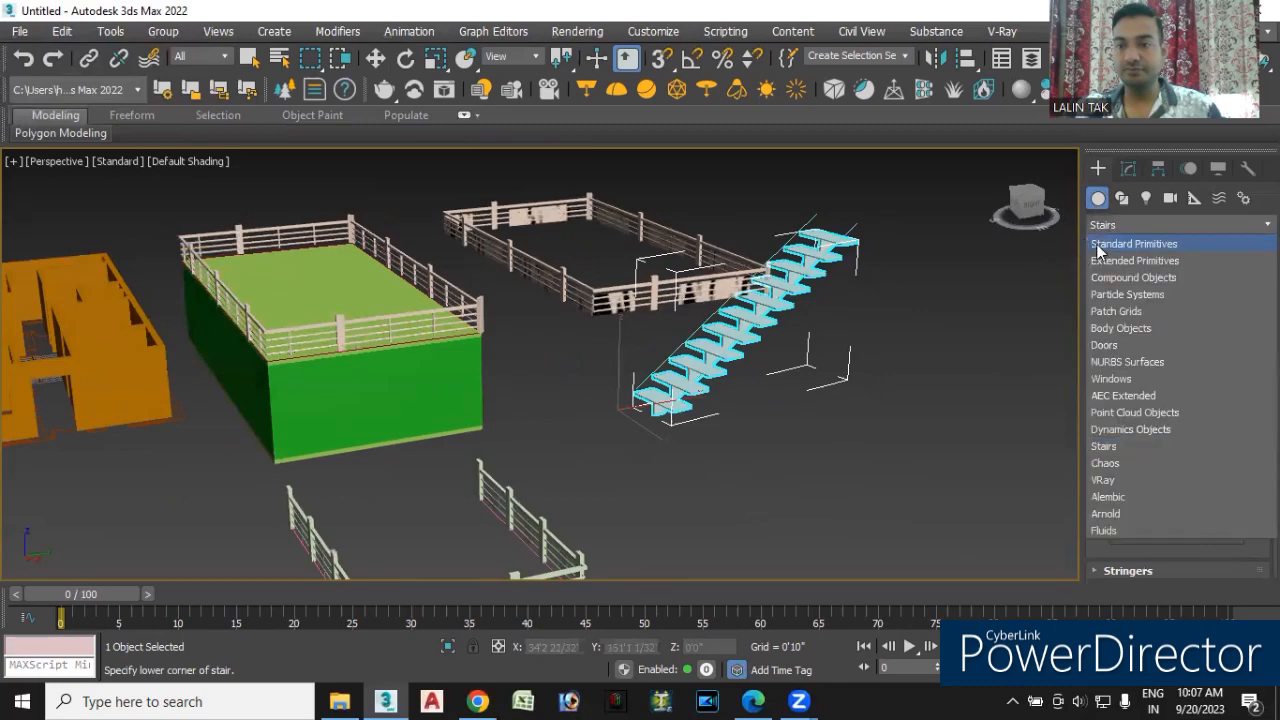
pyautogui.click(1097, 246)
pyautogui.click(1111, 224)
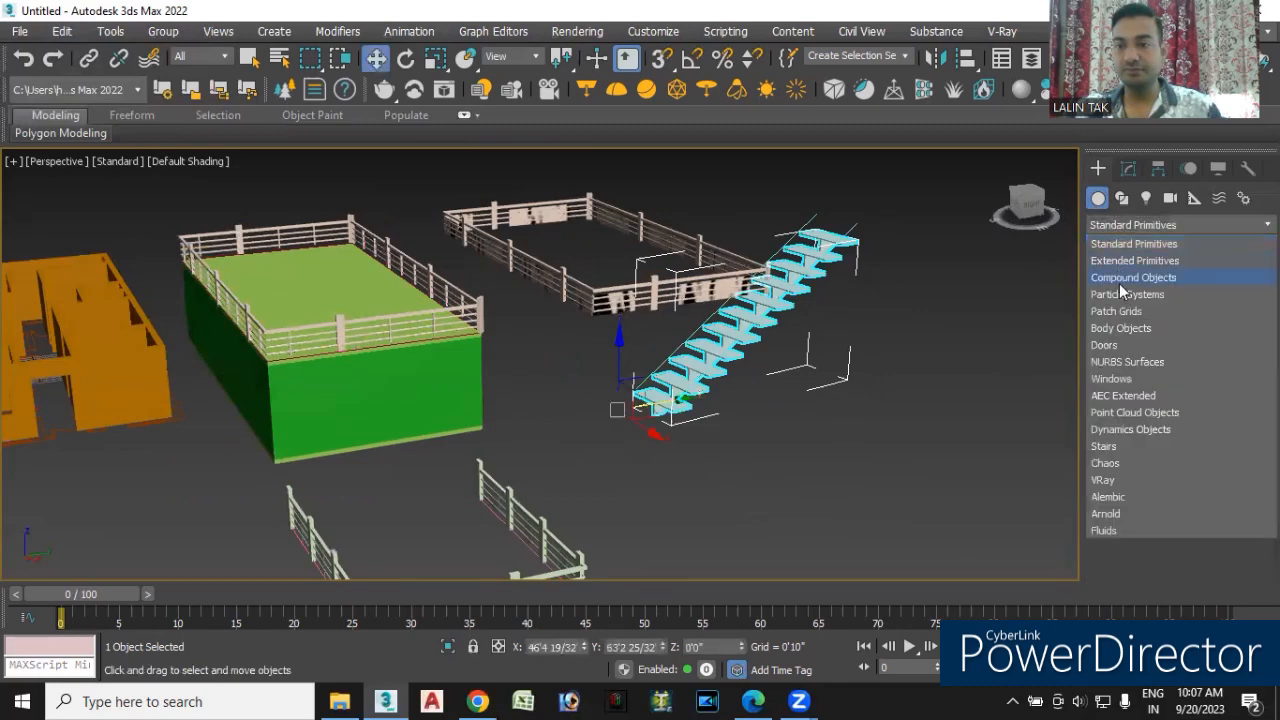
pyautogui.click(1117, 398)
pyautogui.click(1209, 291)
pyautogui.scroll(2, 785, 440)
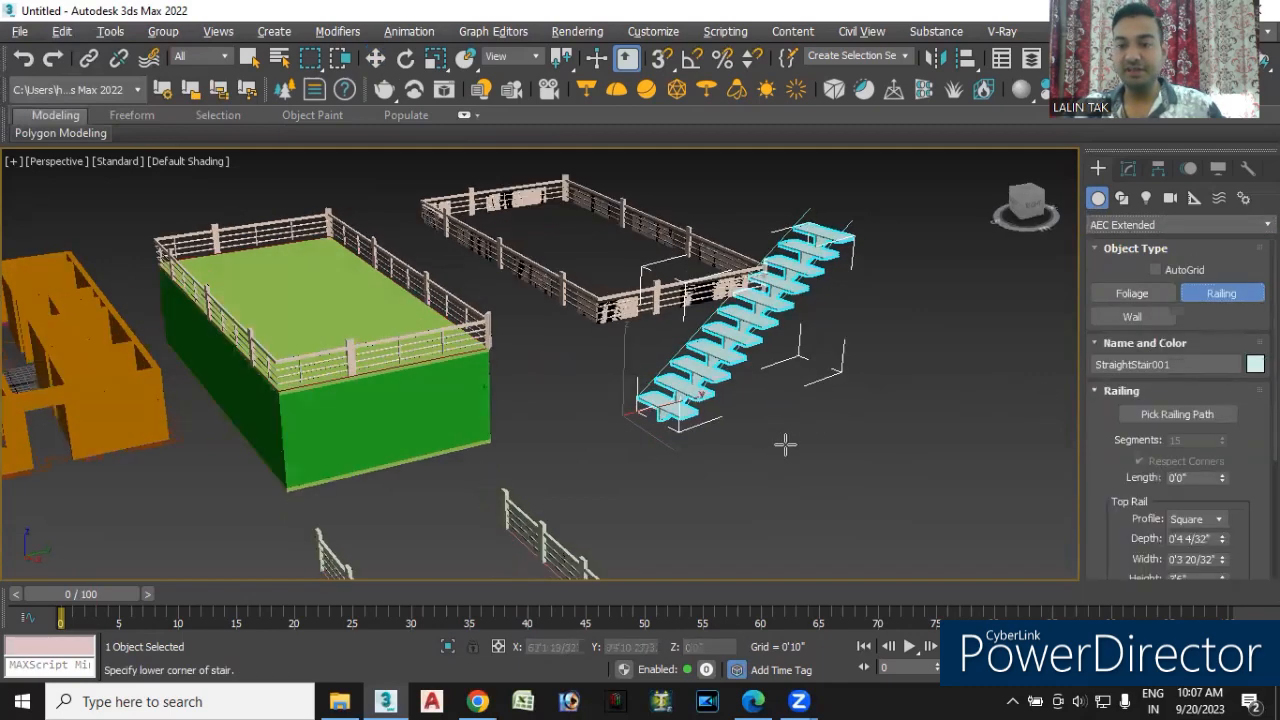
pyautogui.click(1143, 414)
pyautogui.scroll(5, 705, 378)
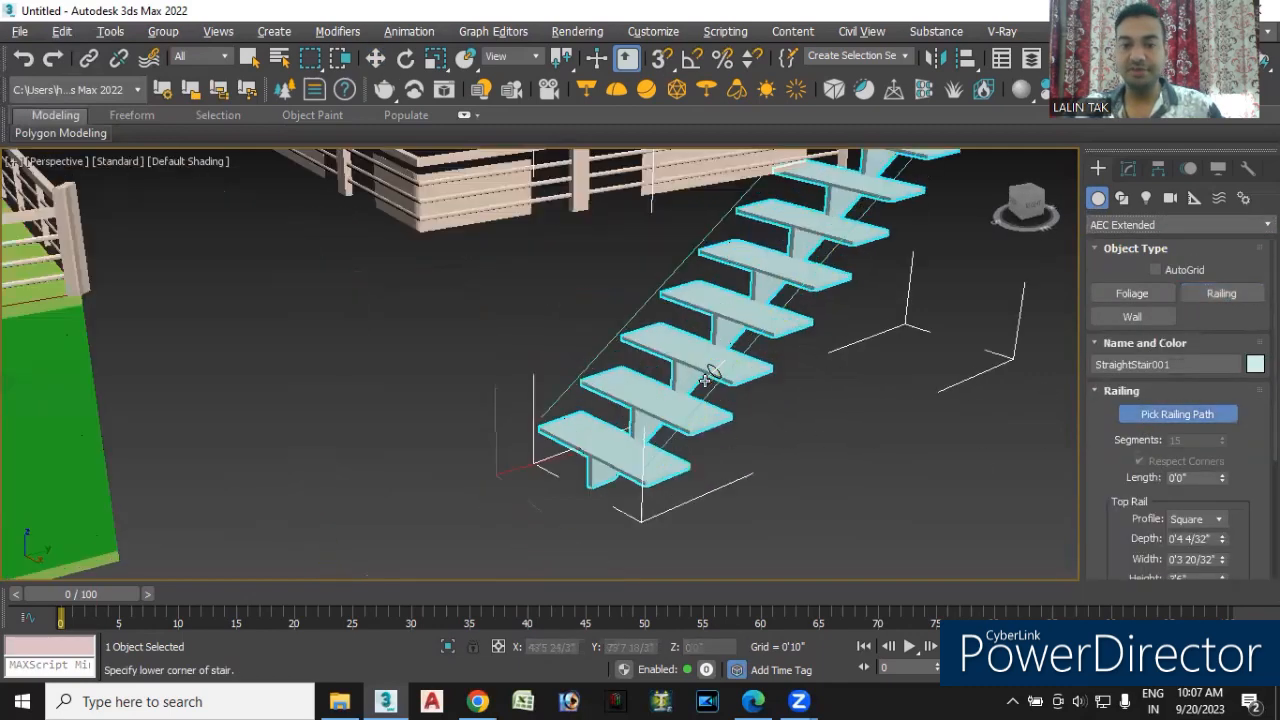
pyautogui.scroll(3, 733, 407)
pyautogui.click(728, 392)
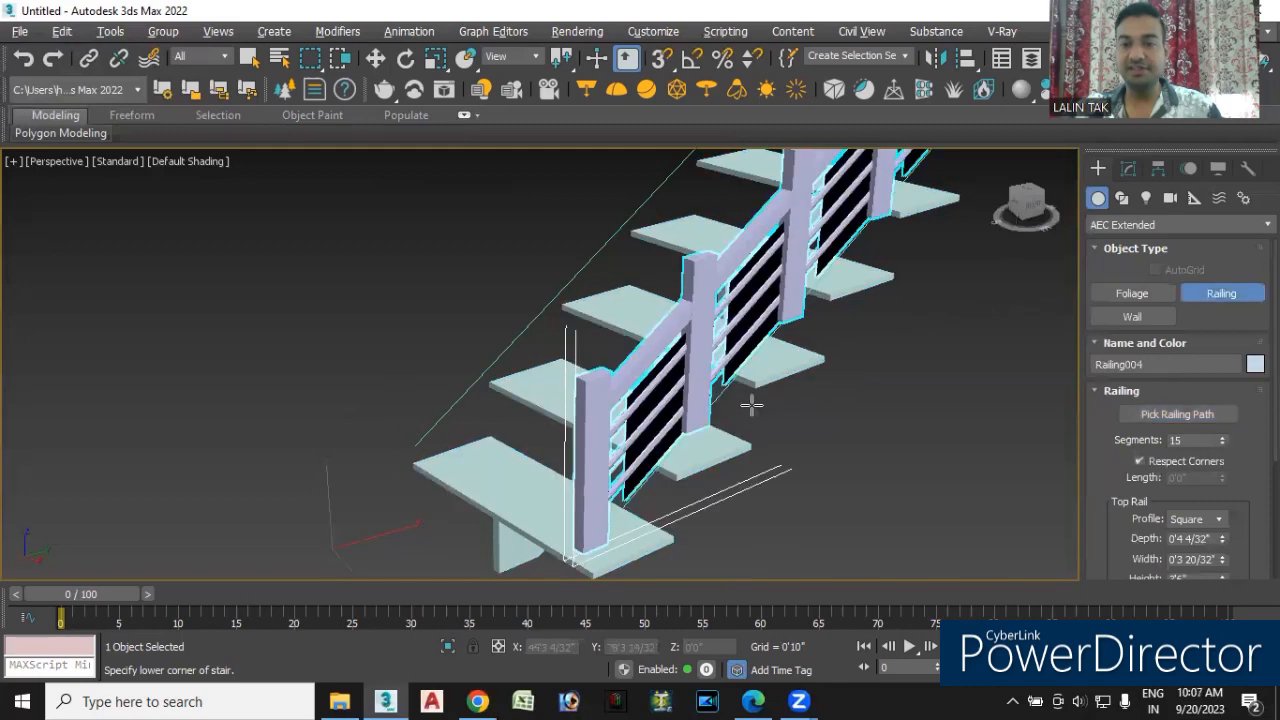
# - Reassign the new stair railing to the rail path on the stair's opposite side, nearer the railing copy
pyautogui.scroll(-6, 745, 400)
pyautogui.moveTo(907, 484)
pyautogui.keyDown('alt'); pyautogui.mouseDown(button='middle')
pyautogui.moveTo(877, 457)
pyautogui.moveTo(922, 484)
pyautogui.mouseUp(button='middle'); pyautogui.keyUp('alt')
pyautogui.keyDown('alt'); pyautogui.moveTo(738, 352); pyautogui.dragTo(720, 331, button='middle'); pyautogui.keyUp('alt')
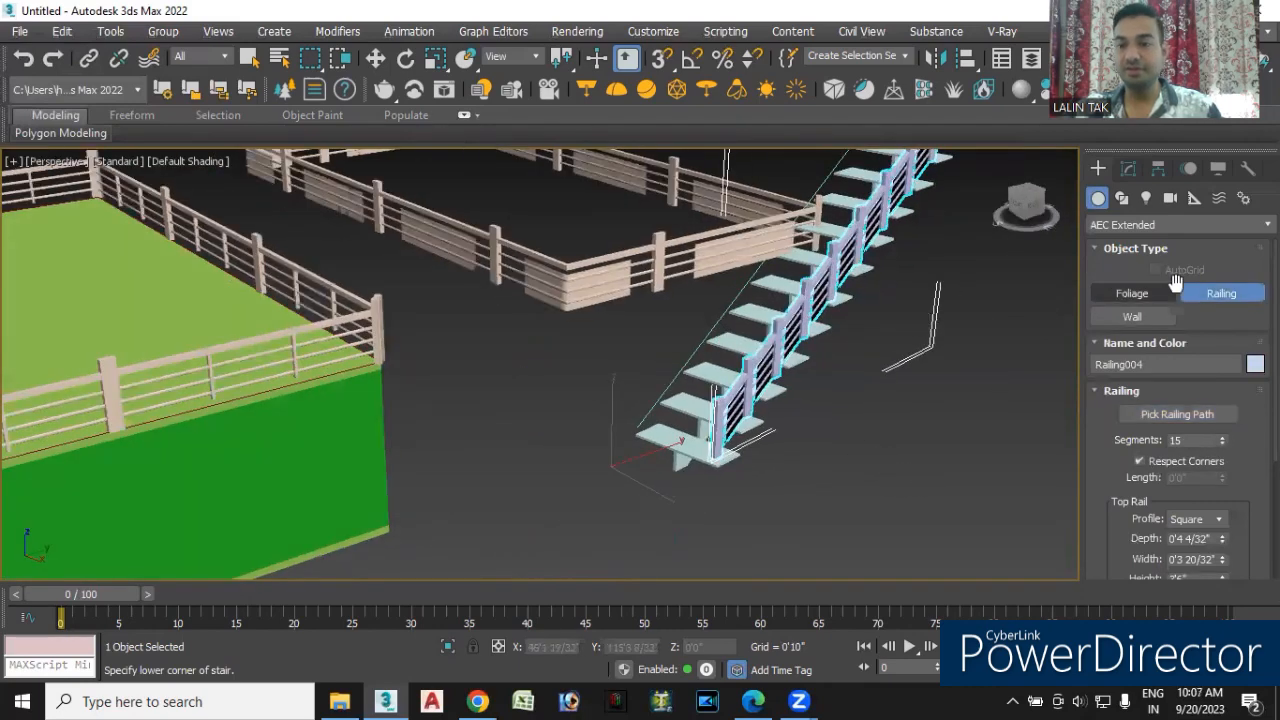
pyautogui.click(1170, 414)
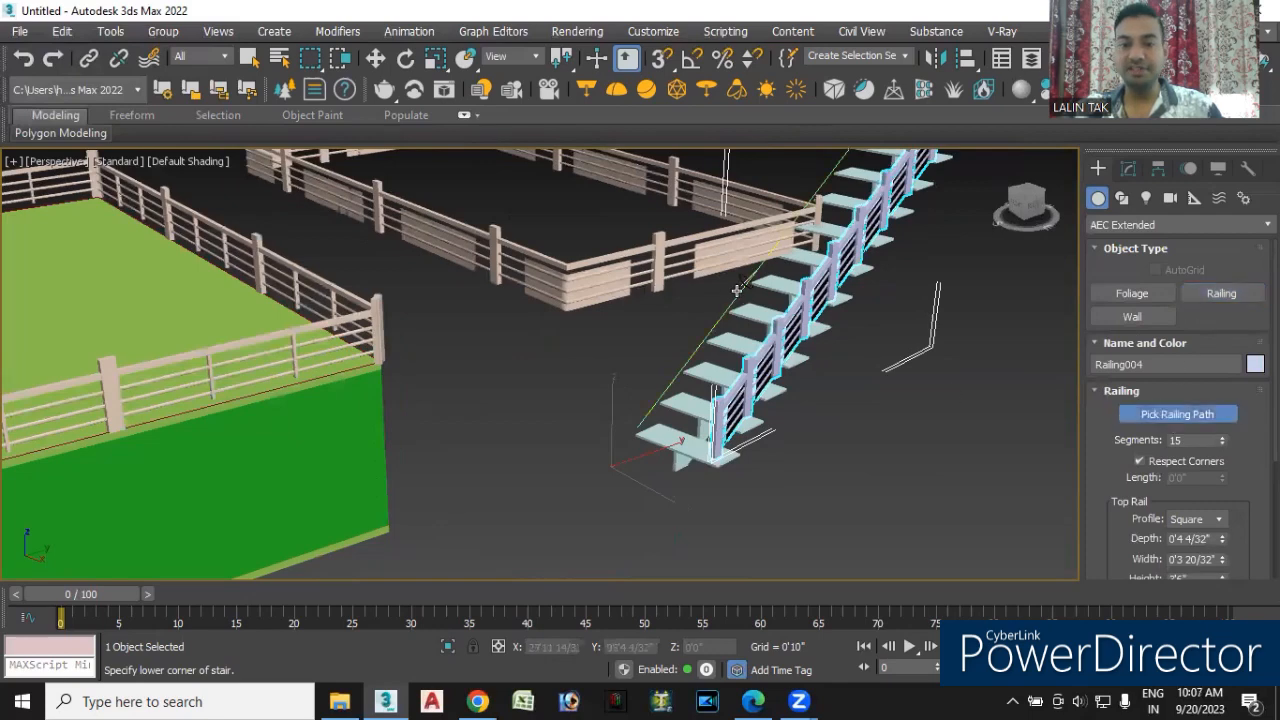
pyautogui.click(737, 290)
pyautogui.keyDown('alt'); pyautogui.moveTo(808, 397); pyautogui.dragTo(818, 438, button='middle'); pyautogui.keyUp('alt')
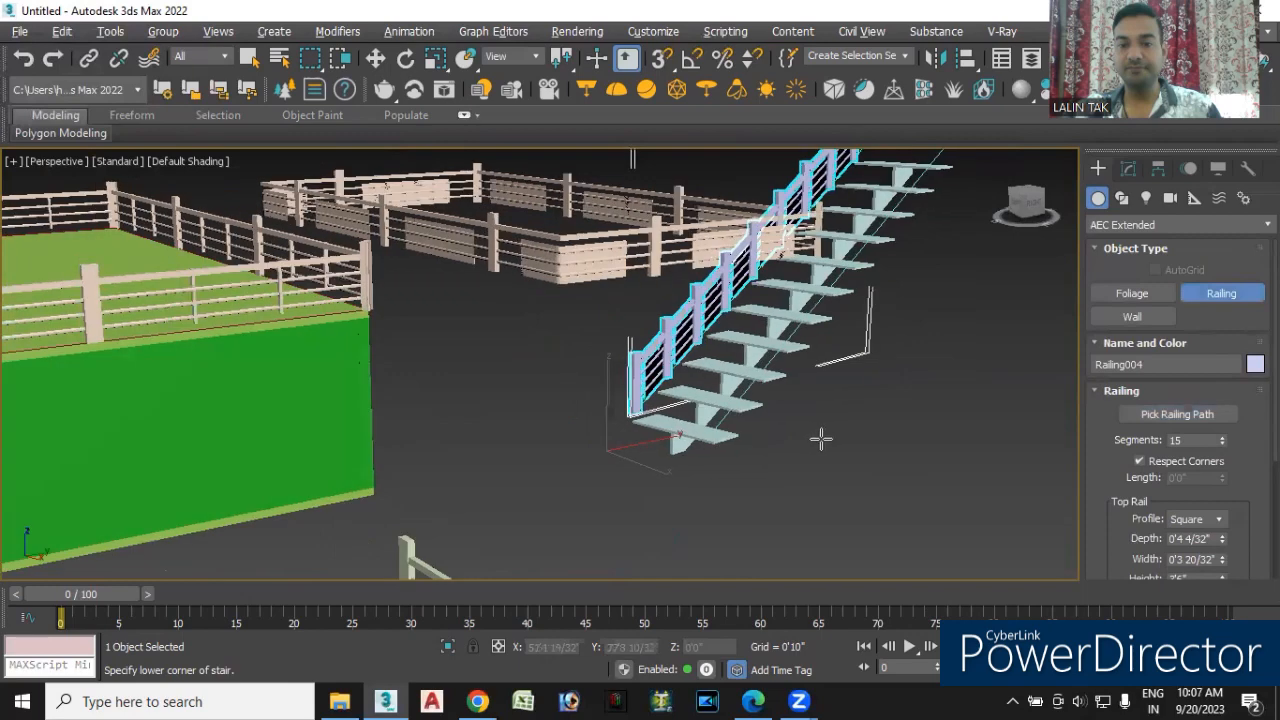
pyautogui.rightClick(825, 432)
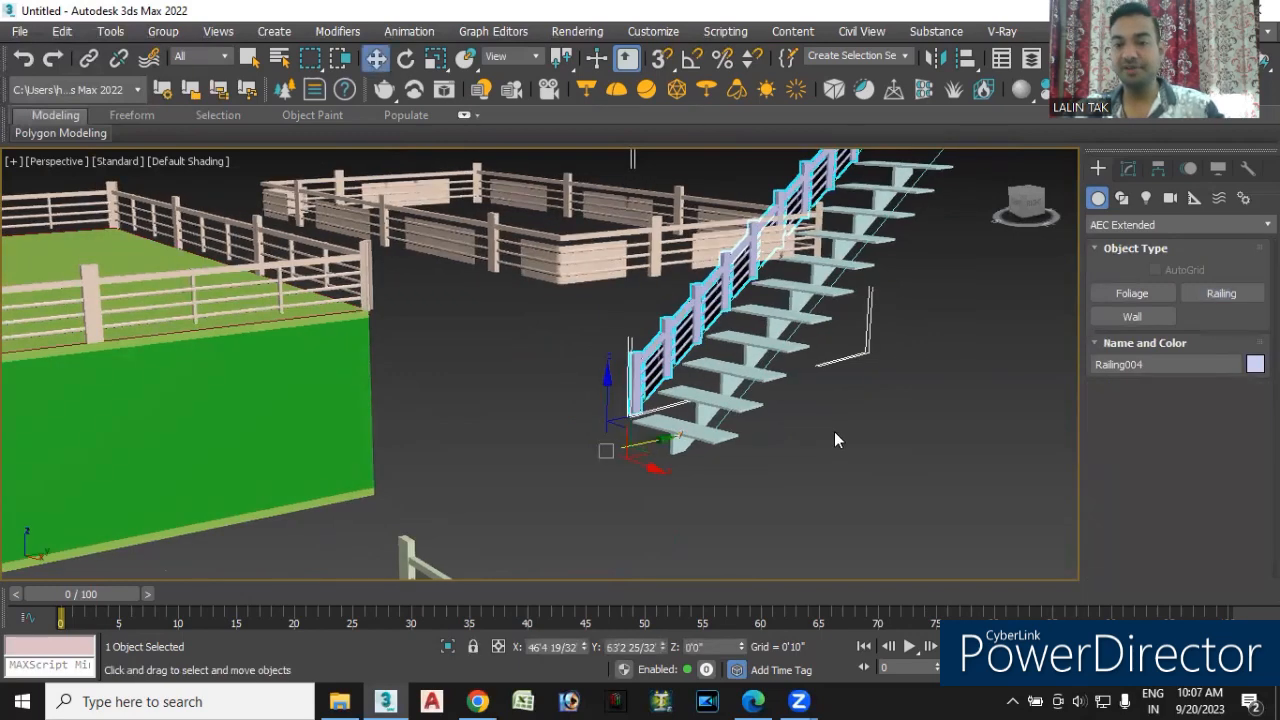
# - Create a second railing along the stair's remaining free rail path and deselect it
pyautogui.click(1198, 296)
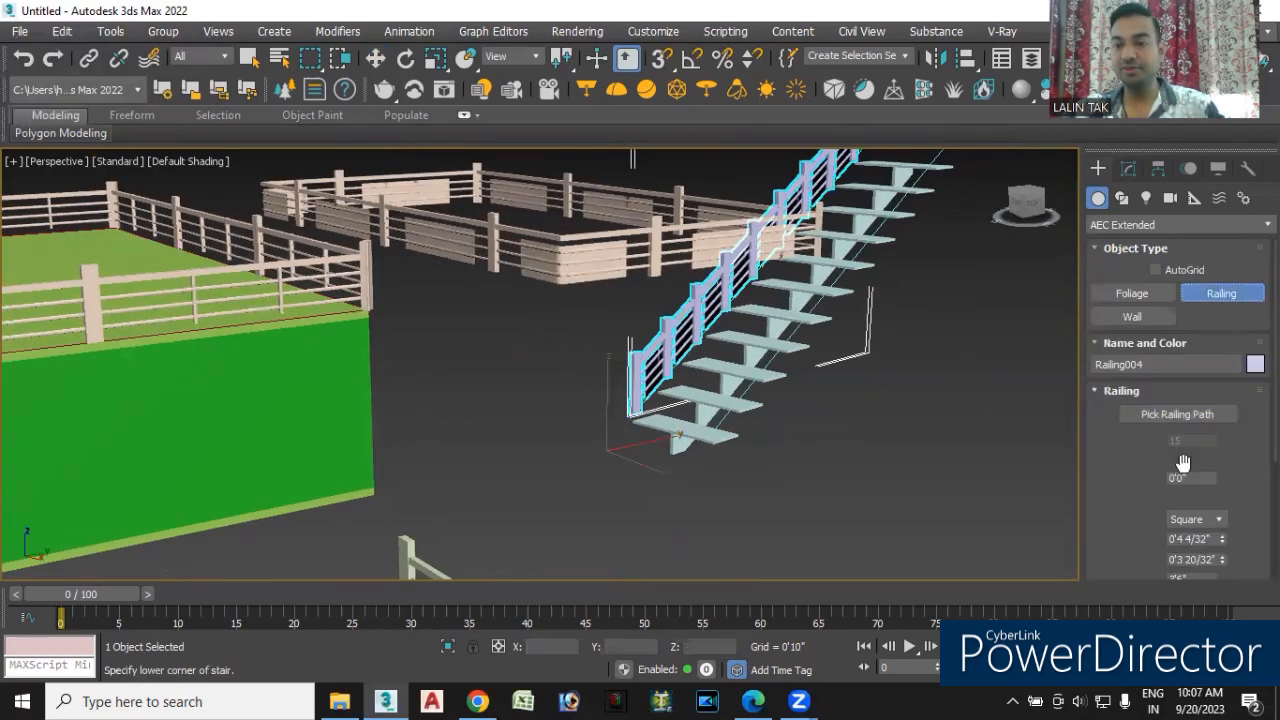
pyautogui.click(1176, 414)
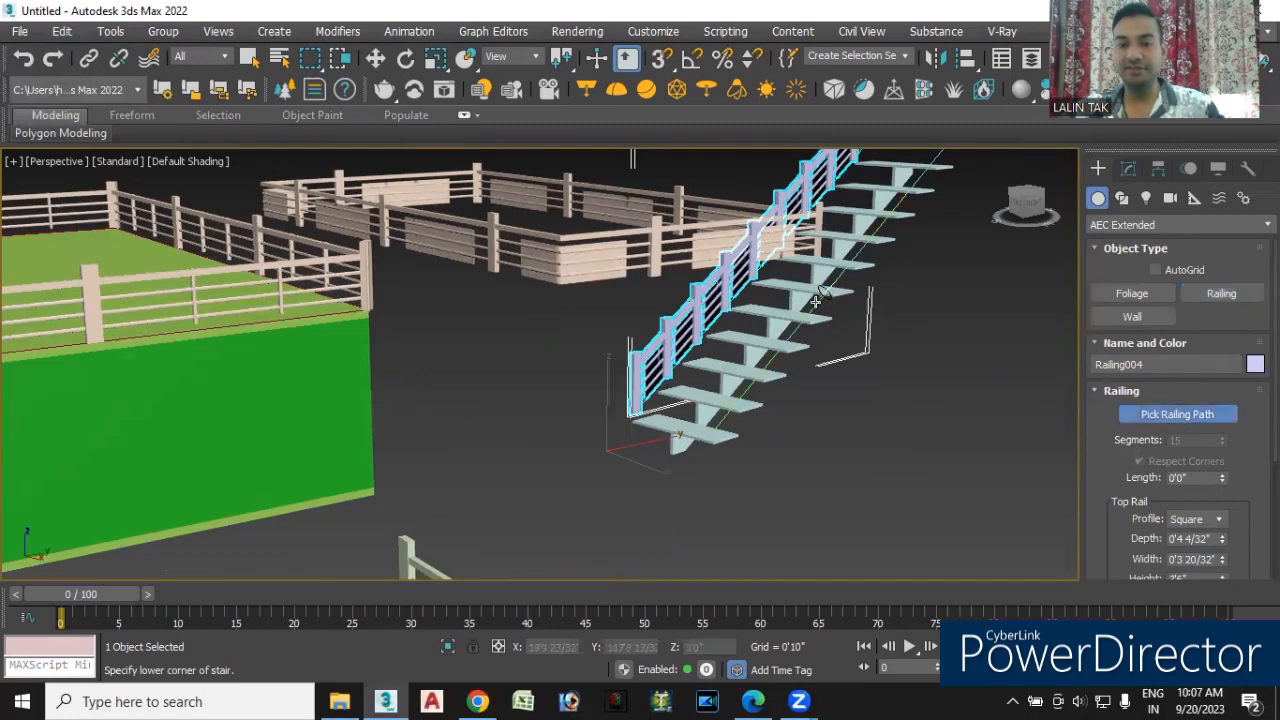
pyautogui.click(818, 292)
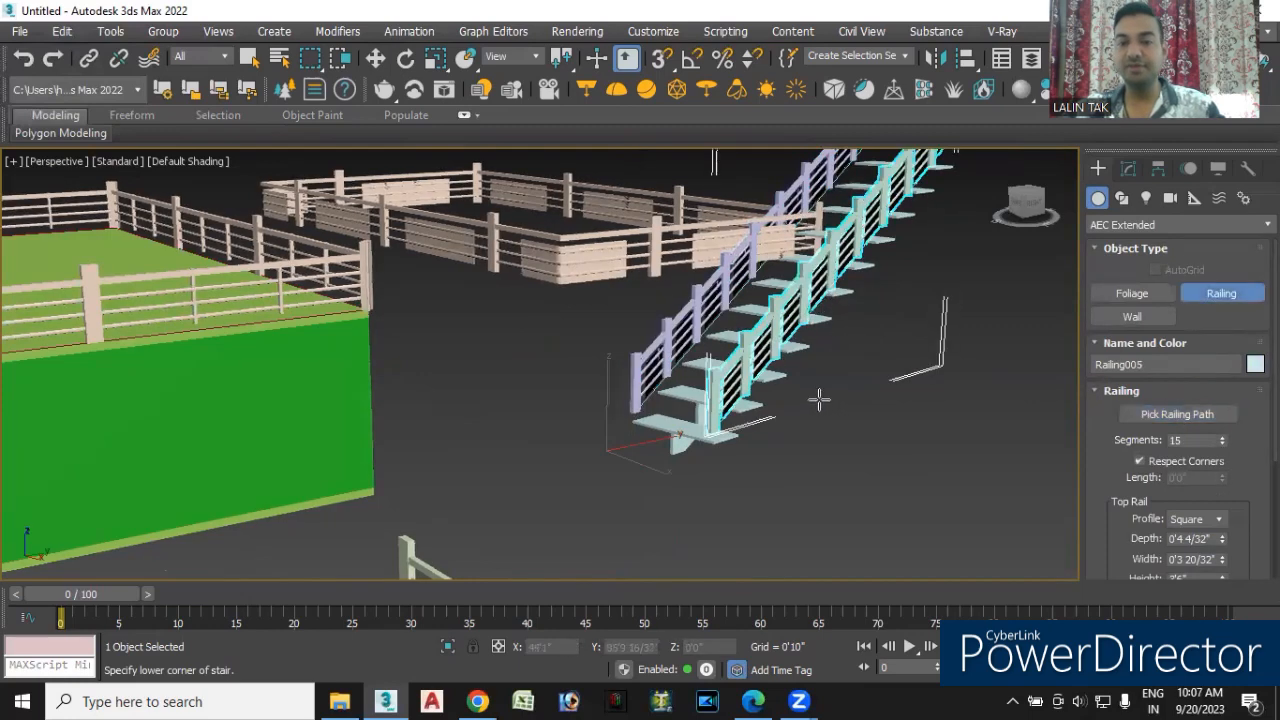
pyautogui.keyDown('alt'); pyautogui.moveTo(817, 397); pyautogui.dragTo(847, 446, button='middle'); pyautogui.keyUp('alt')
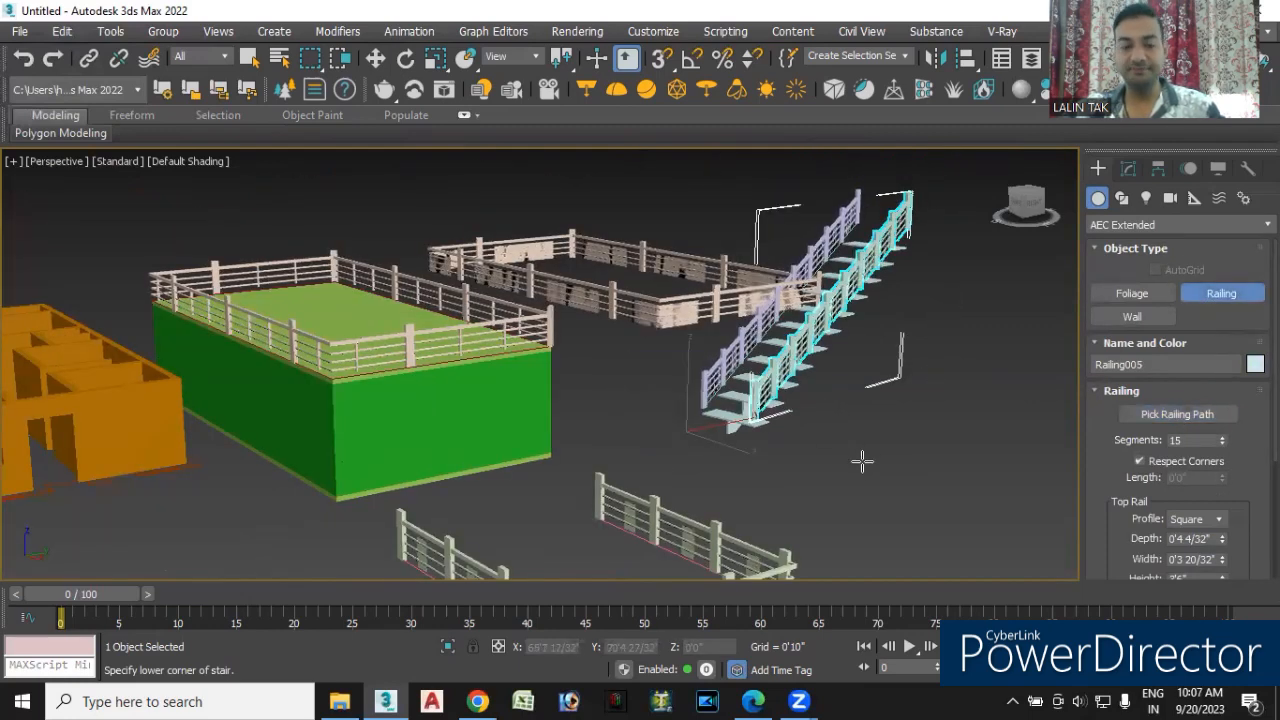
pyautogui.rightClick(855, 459)
pyautogui.click(813, 450)
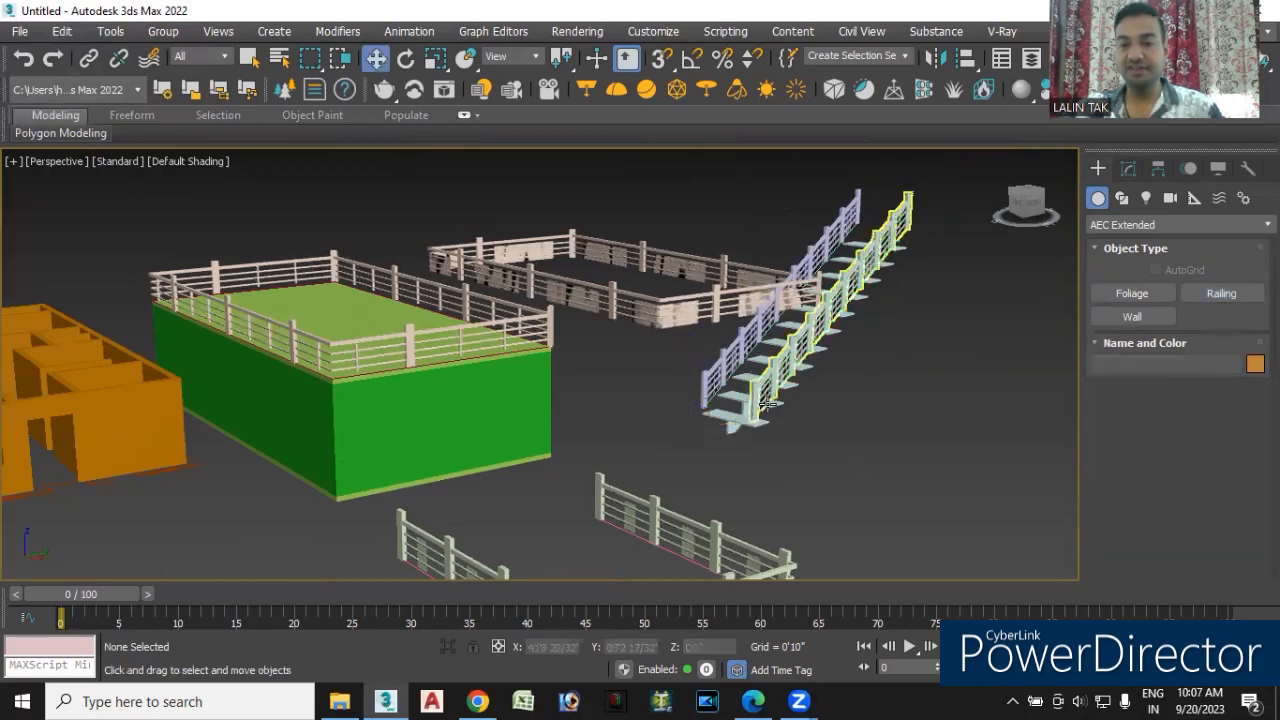
pyautogui.moveTo(785, 470)
pyautogui.keyDown('alt'); pyautogui.mouseDown(button='middle')
pyautogui.moveTo(817, 480)
pyautogui.moveTo(770, 462)
pyautogui.mouseUp(button='middle'); pyautogui.keyUp('alt')
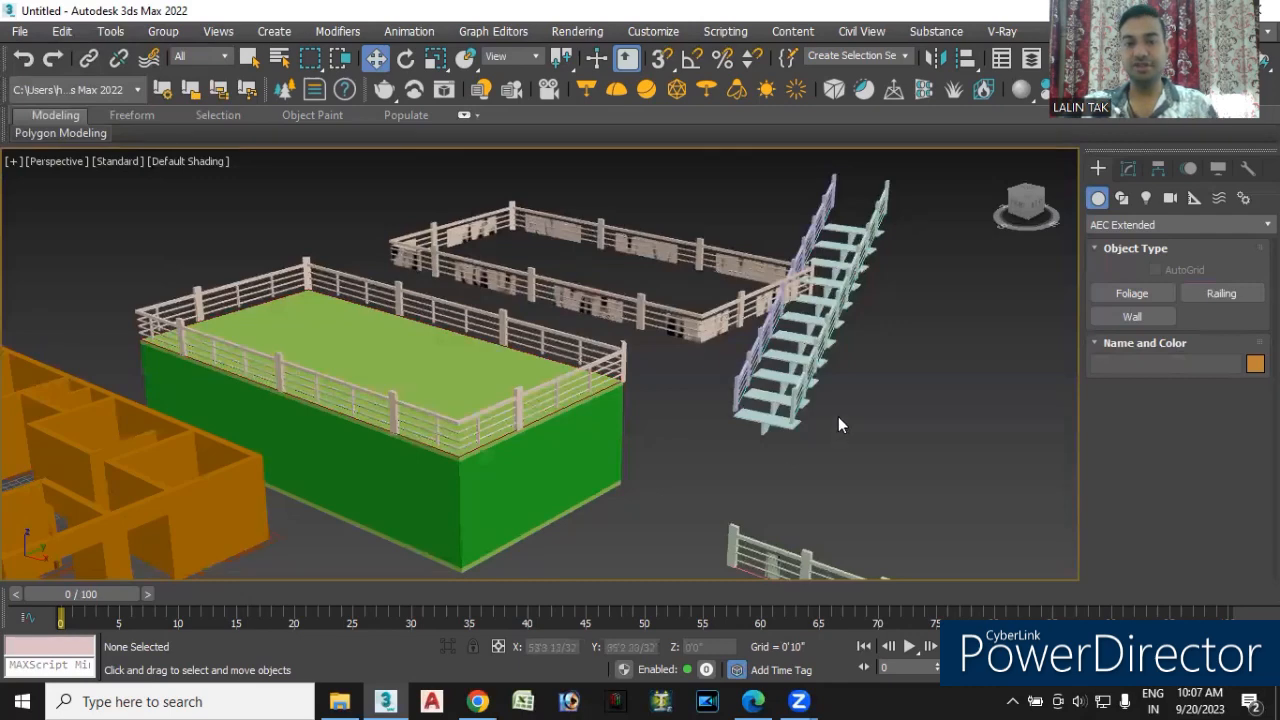
pyautogui.scroll(-4, 834, 416)
pyautogui.scroll(1, 884, 460)
pyautogui.keyDown('alt'); pyautogui.moveTo(880, 458); pyautogui.dragTo(857, 437, button='middle'); pyautogui.keyUp('alt')
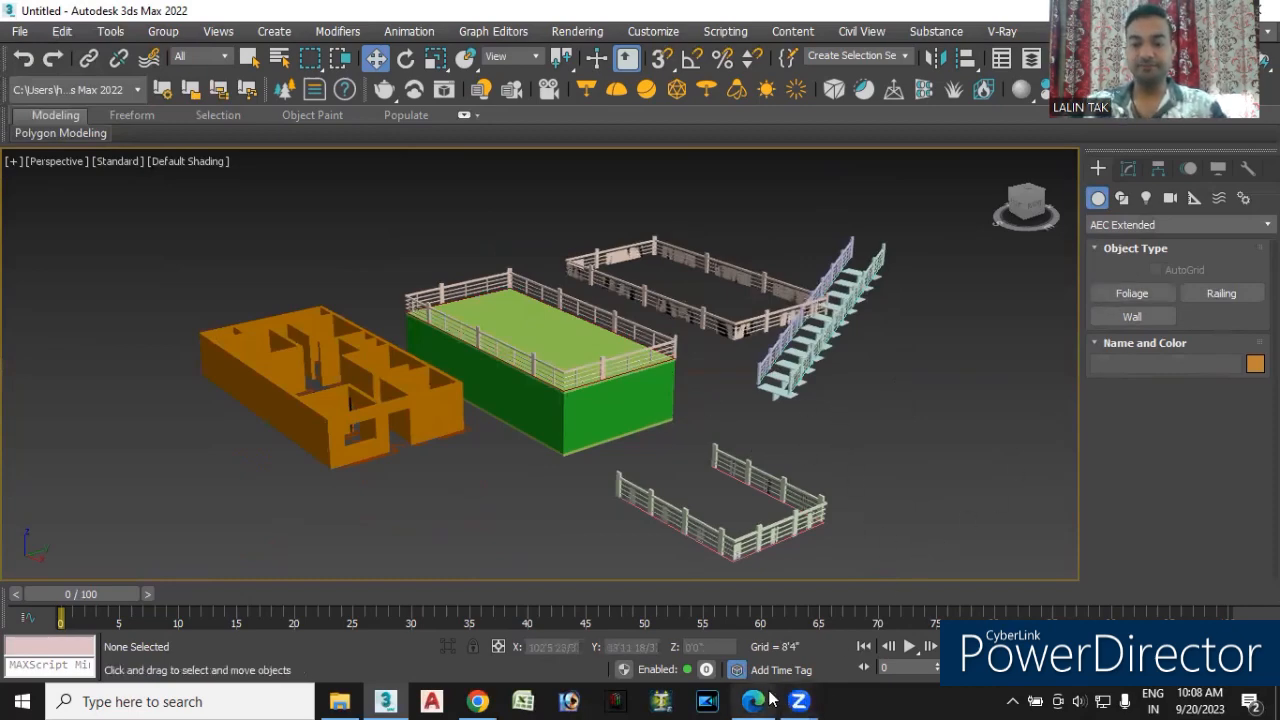
pyautogui.moveTo(798, 700)
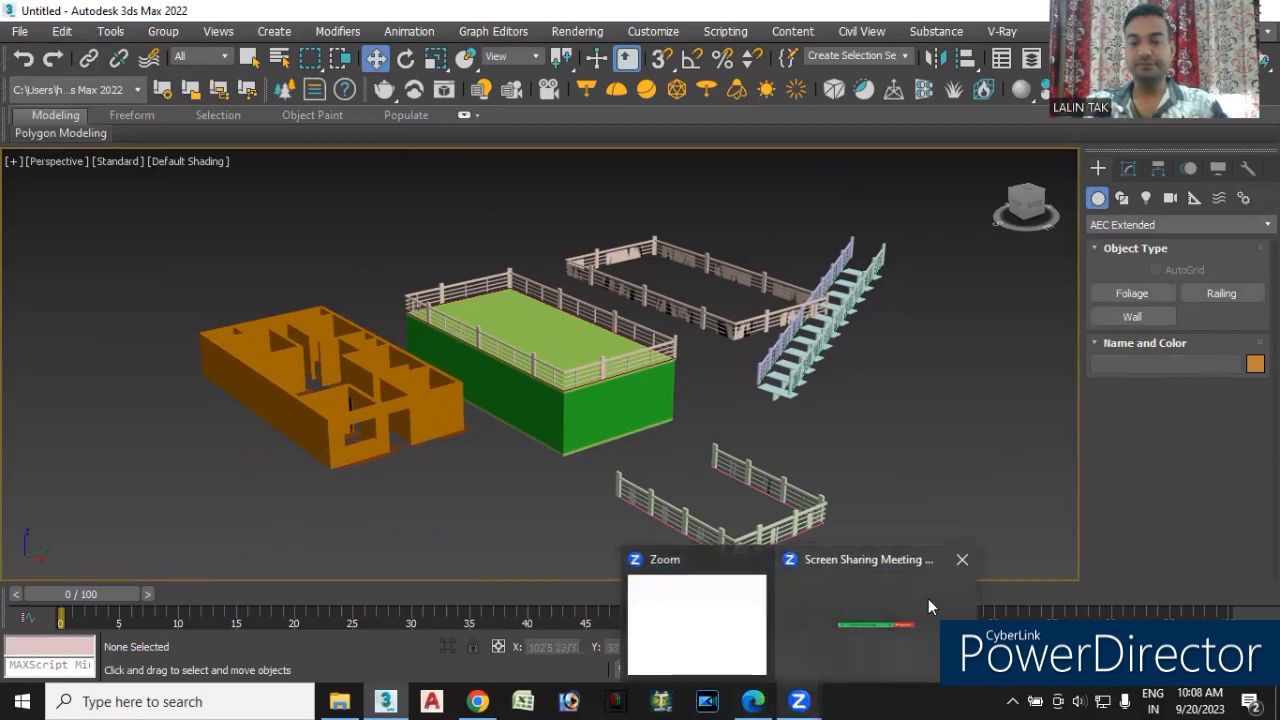